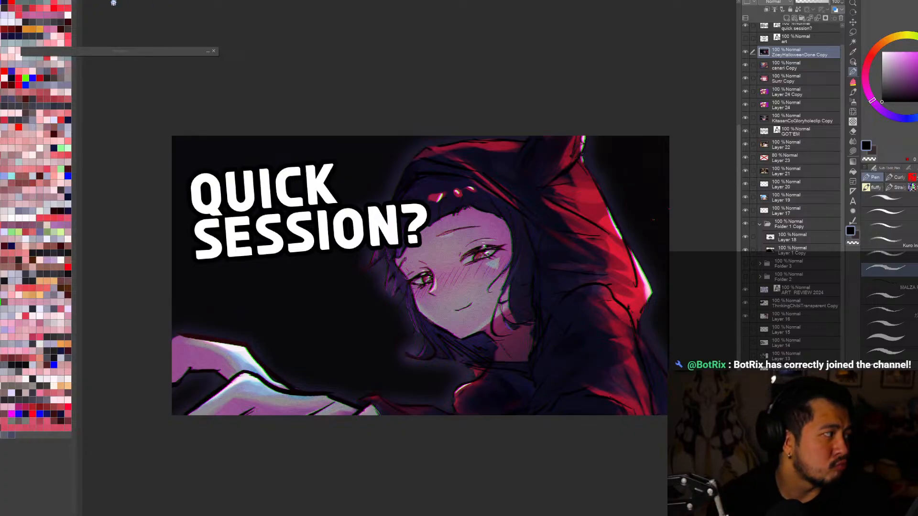
Step: Browse the open illustrations and return to the full-body line drawing of the figure with crossed arms
left_click(107, 1)
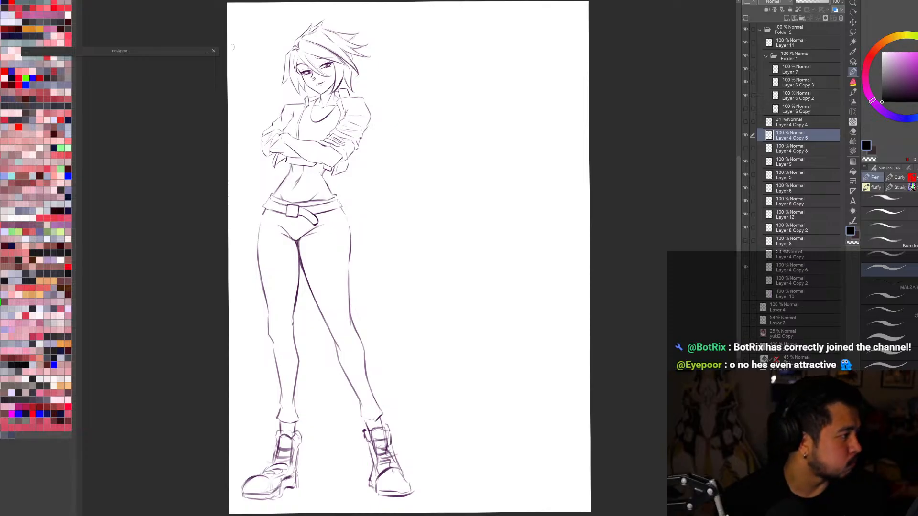
left_click(140, 2)
left_click(138, 1)
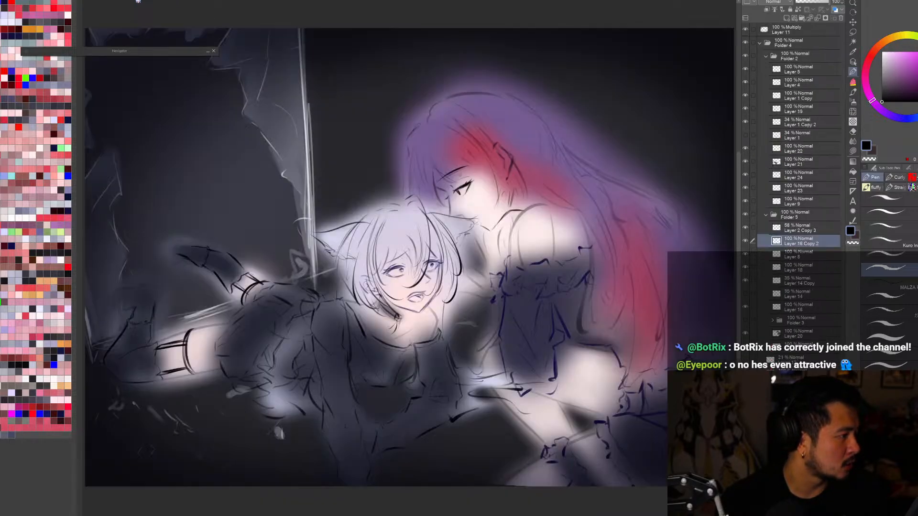
left_click(181, 1)
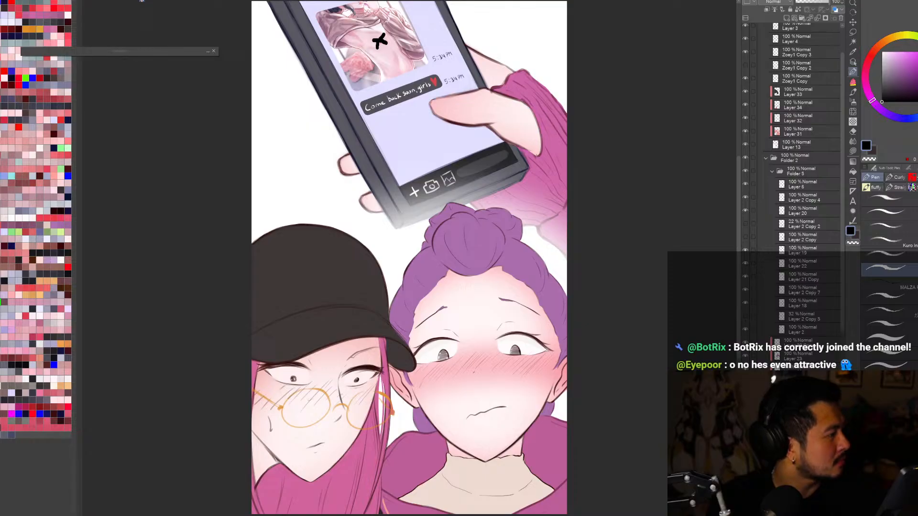
left_click(141, 1)
left_click(192, 0)
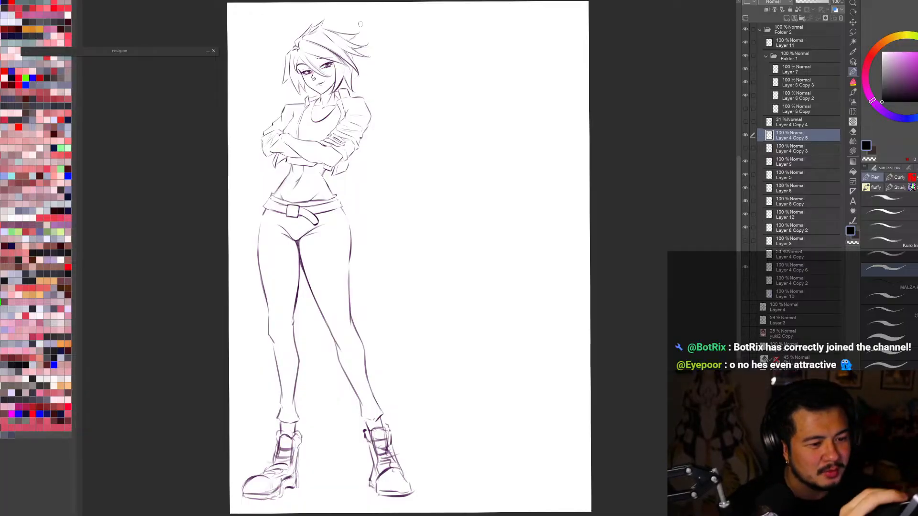
Step: Check the line drawing by toggling the visibility of Layer 4 Copy 5 and viewing the canvas rotated and mirrored
left_click(748, 135)
left_click(748, 136)
left_click(748, 136)
left_click(747, 136)
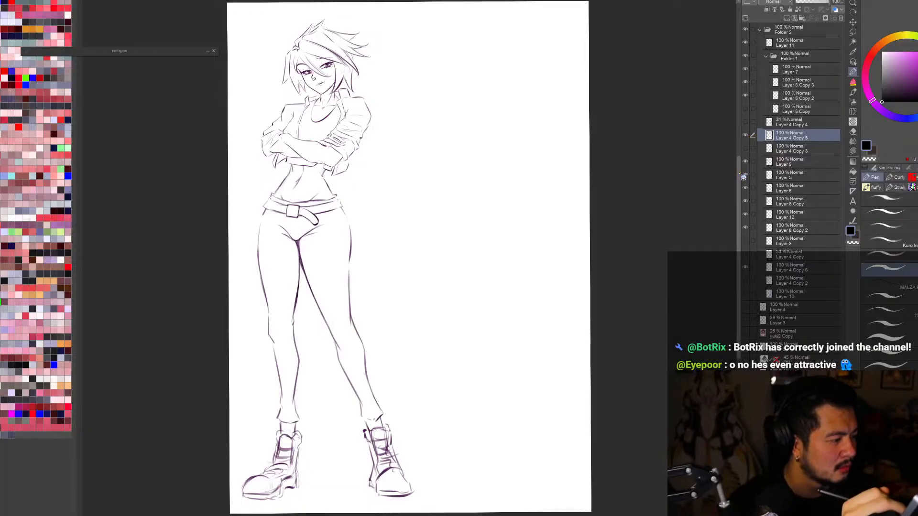
scroll(689, 239, "down", 1)
key("r")
left_click_drag(655, 371, 667, 388)
scroll(666, 415, "down", 2)
key("ctrl+0")
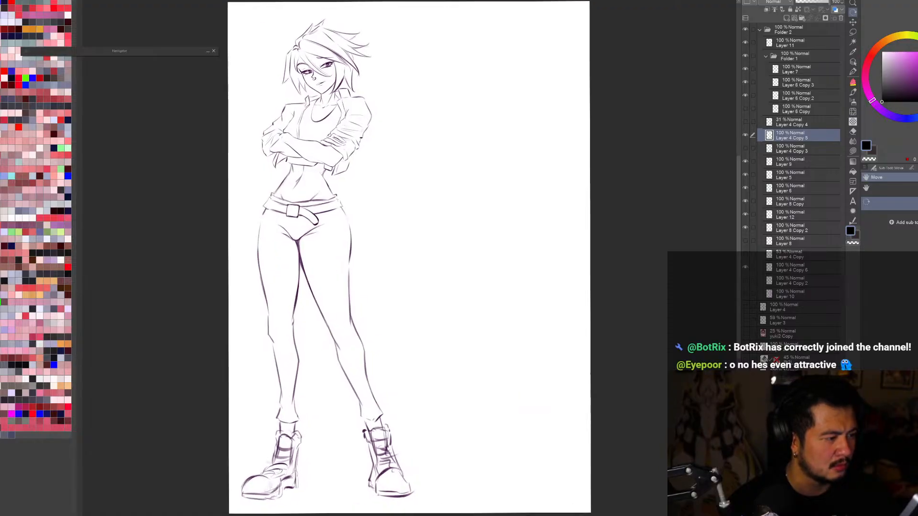
key("h")
key("h")
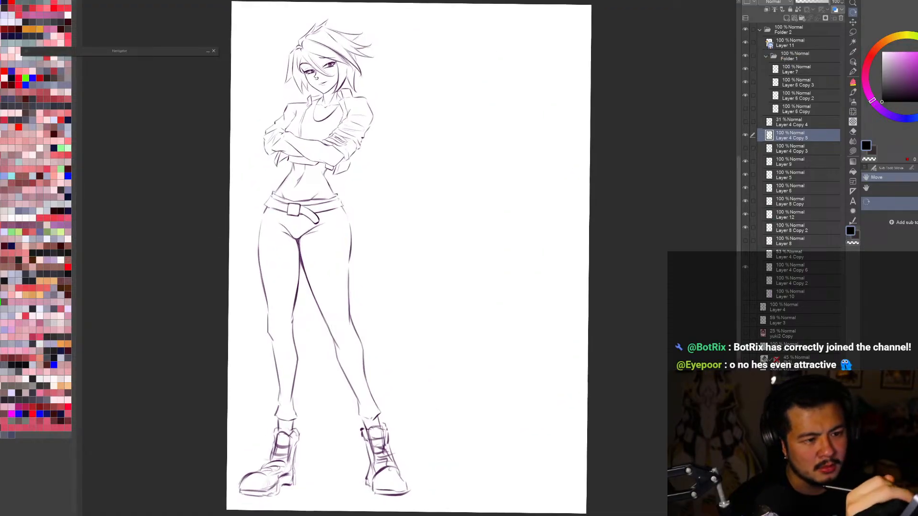
Step: Inspect Folder 2 by toggling the visibility of Layer 4 Copy 2 and Layer 4 Copy 6
left_click(765, 31)
left_click(760, 30)
left_click(760, 30)
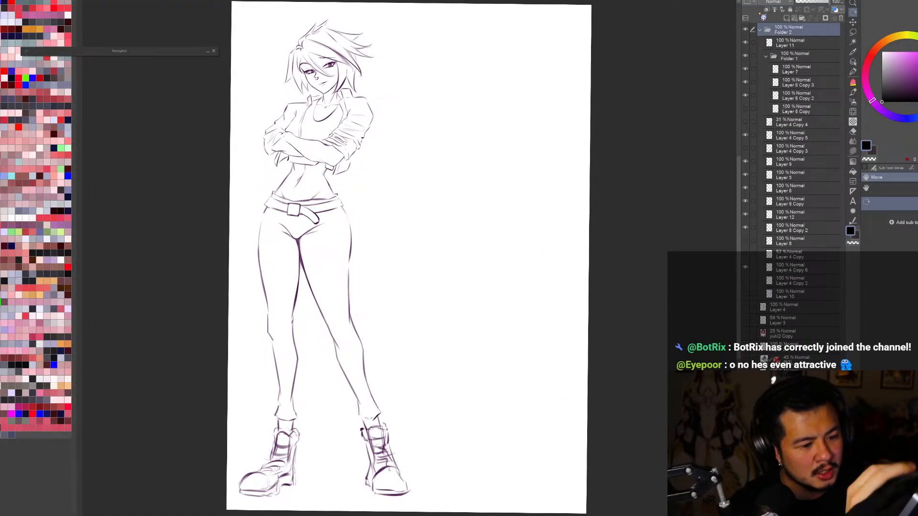
left_click(745, 281)
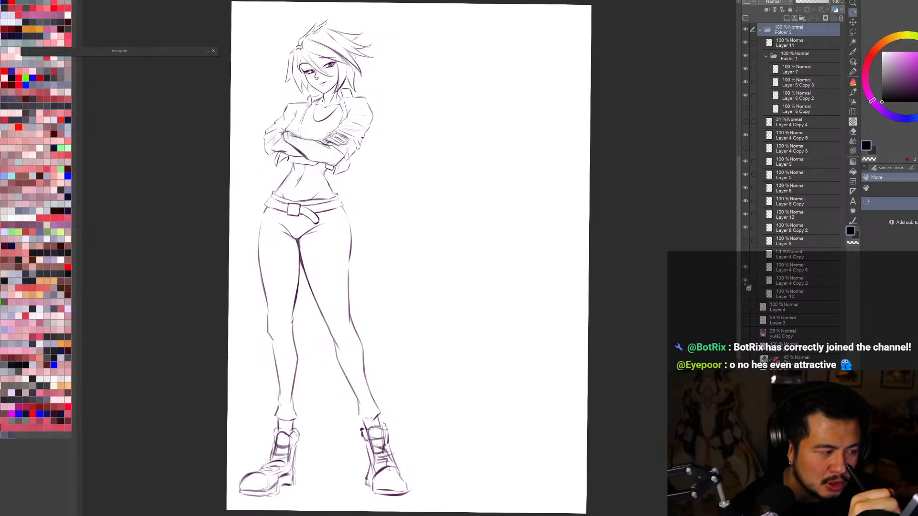
left_click(746, 271)
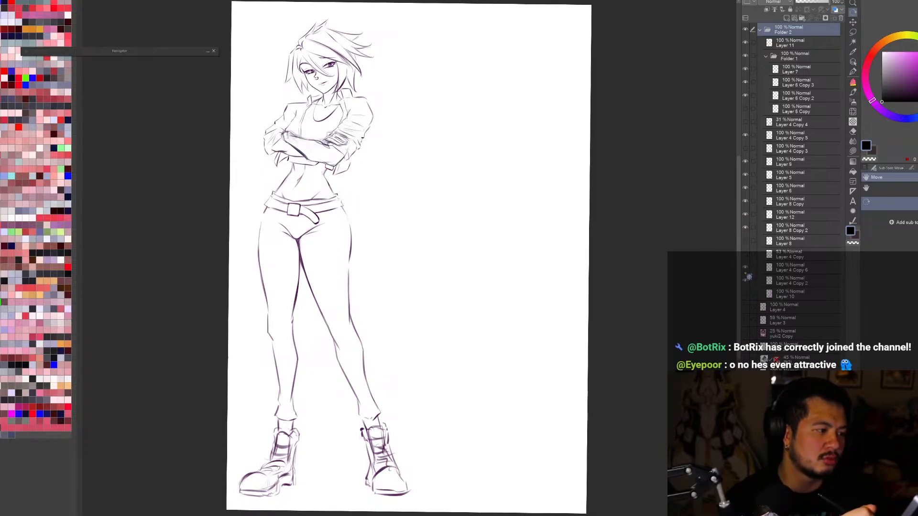
left_click(745, 280)
left_click(746, 268)
left_click(747, 268)
left_click(747, 268)
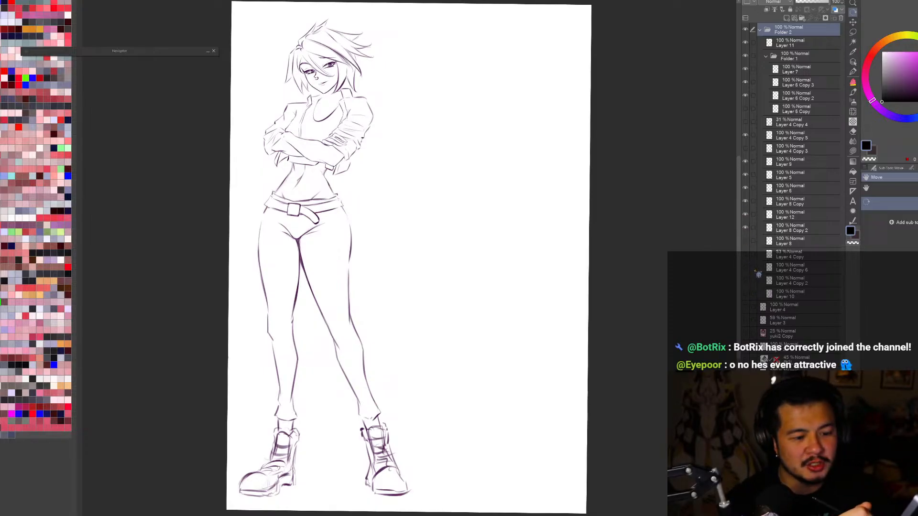
left_click(748, 267)
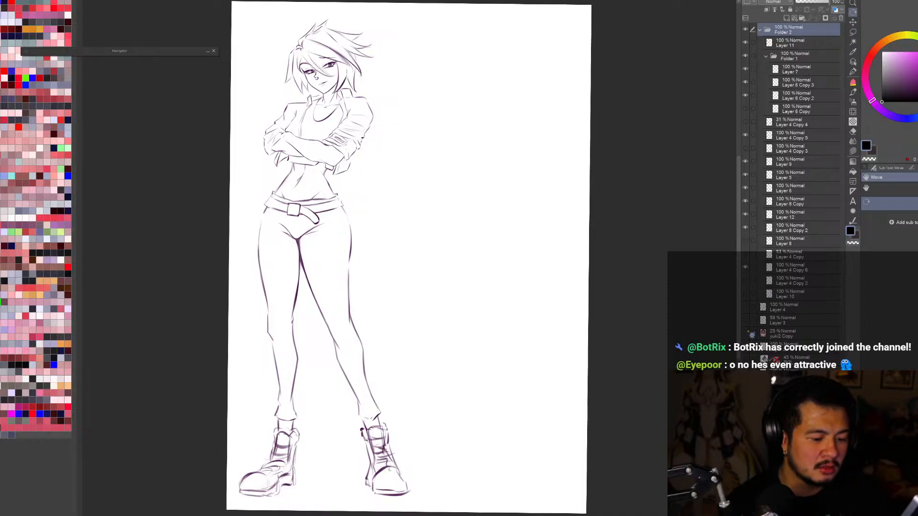
Step: Delete the yuki2 Copy layer and briefly show the rough body sketch on Layer 4
left_click(816, 338)
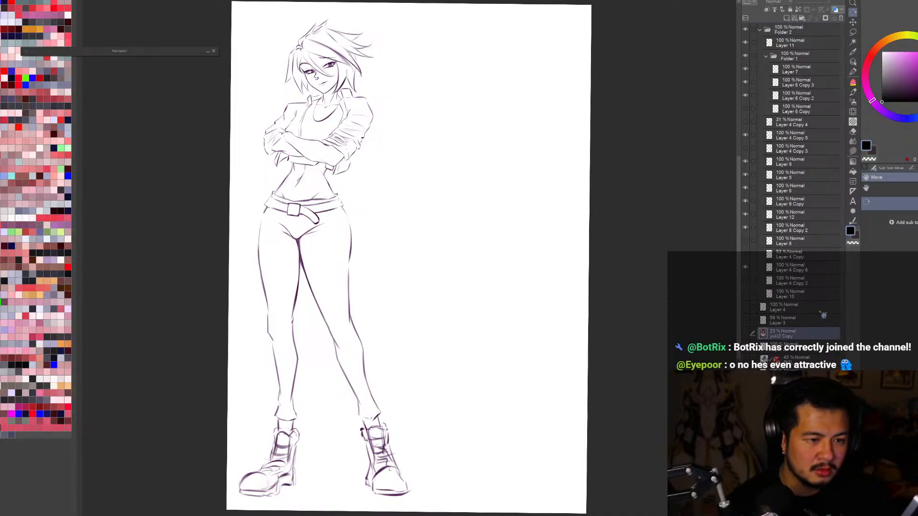
left_click(746, 309)
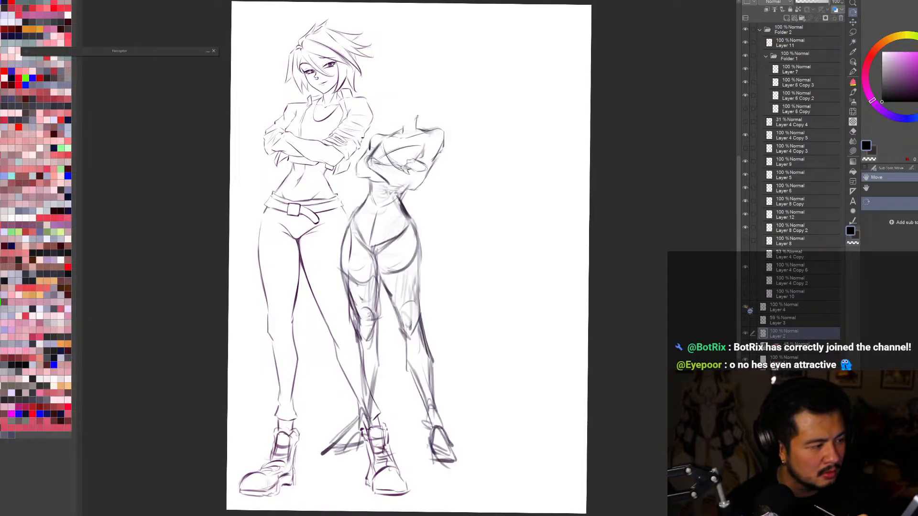
left_click(746, 308)
Step: Show the figure's flat pink fill on Layer 10 and check the drawing mirrored
left_click(746, 294)
key("h")
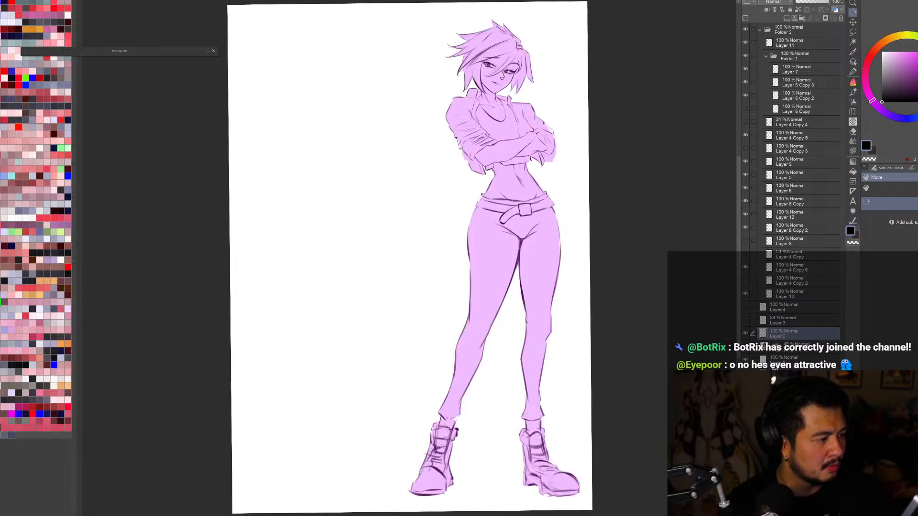
key("h")
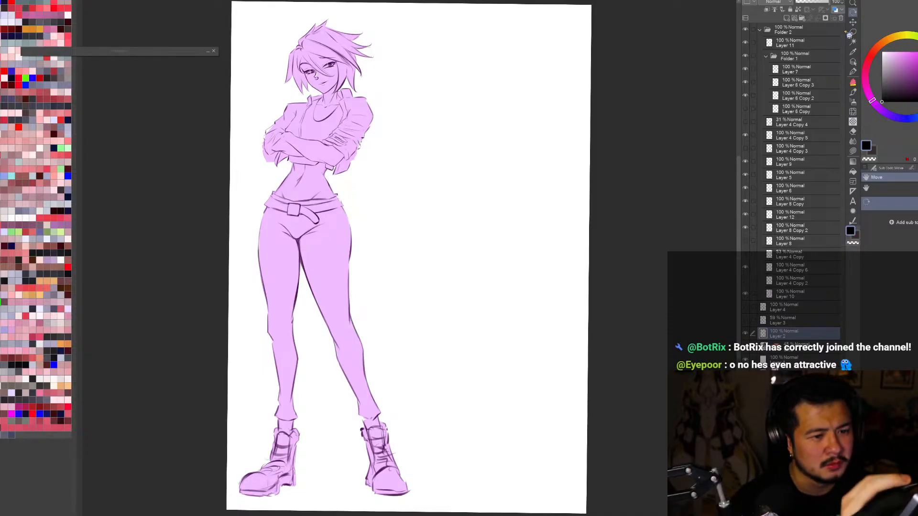
left_click(853, 62)
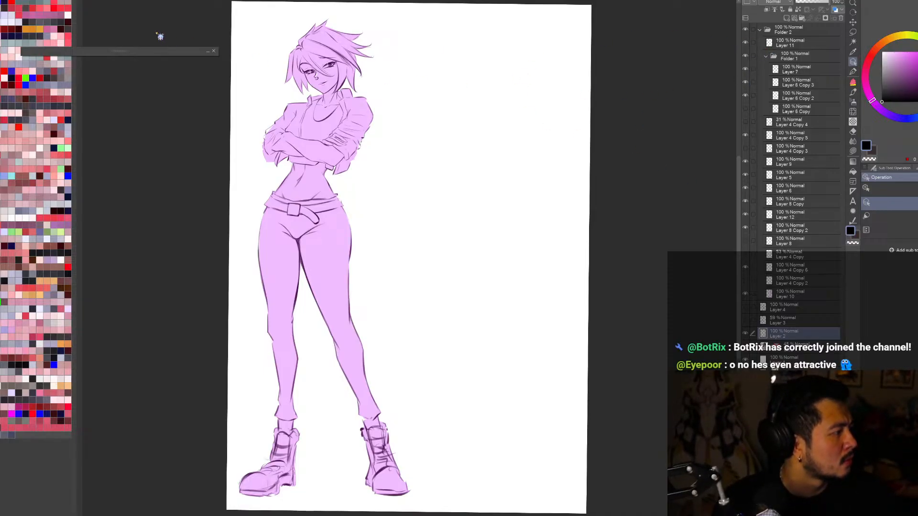
Step: Start a new canvas and paste the red skeleton, Pull the Trigger and Megitsune disc artworks as separate layers
left_click(7, 1)
left_click(33, 28)
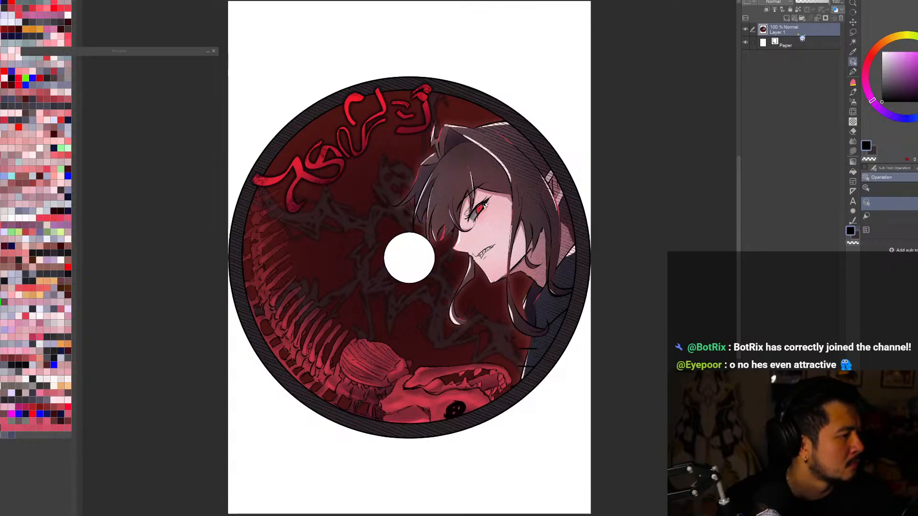
key("ctrl+v")
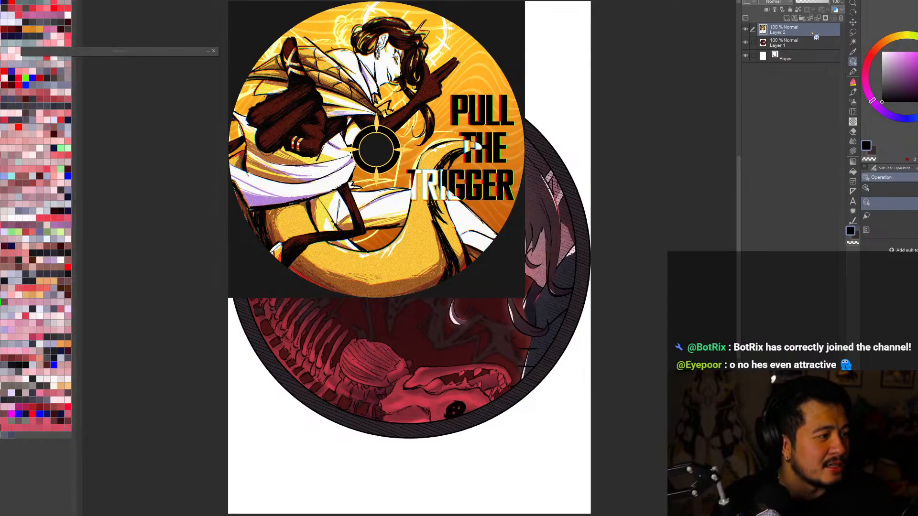
key("ctrl+v")
Step: Compare the three disc designs by showing Layers 1, 2 and 3 one at a time
left_click(745, 29)
left_click(745, 42)
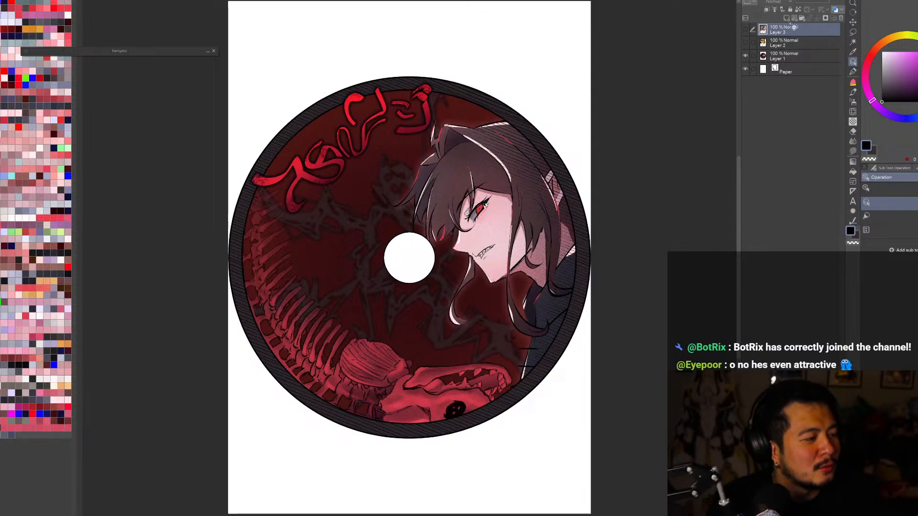
left_click(745, 56)
left_click(746, 43)
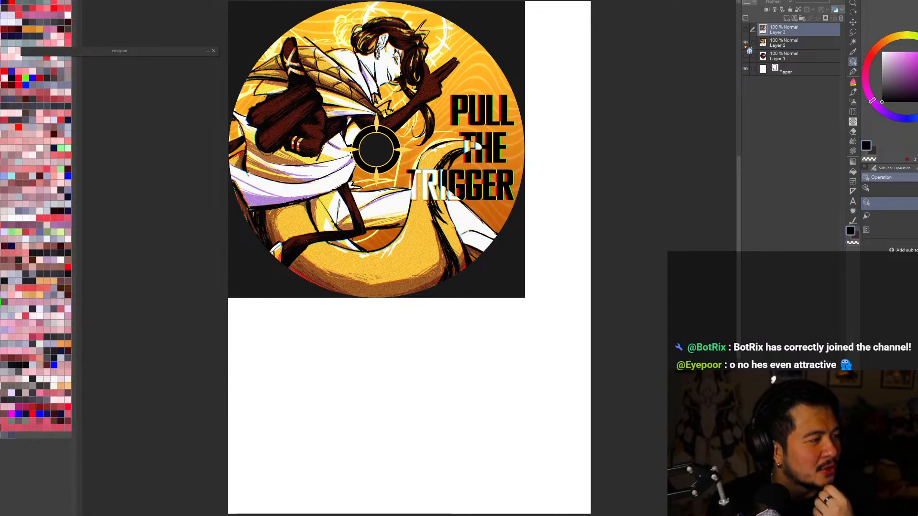
left_click(745, 43)
left_click(745, 30)
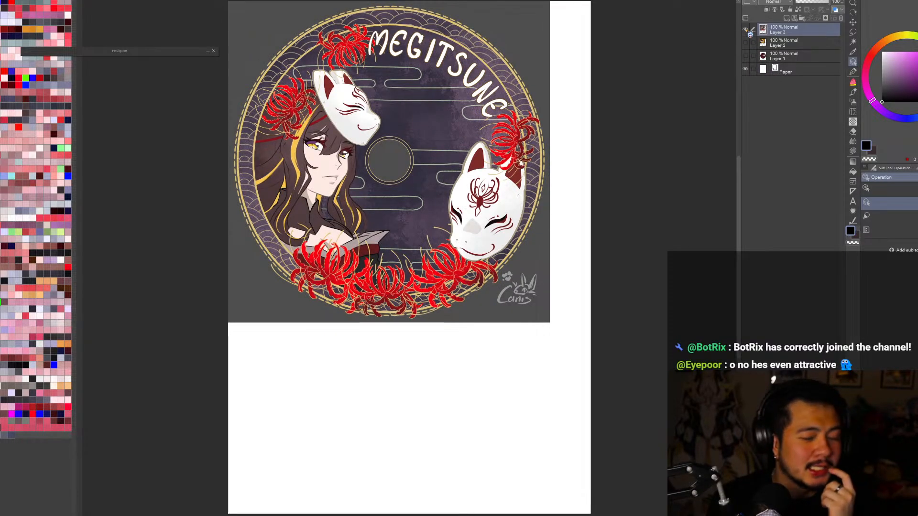
left_click(746, 31)
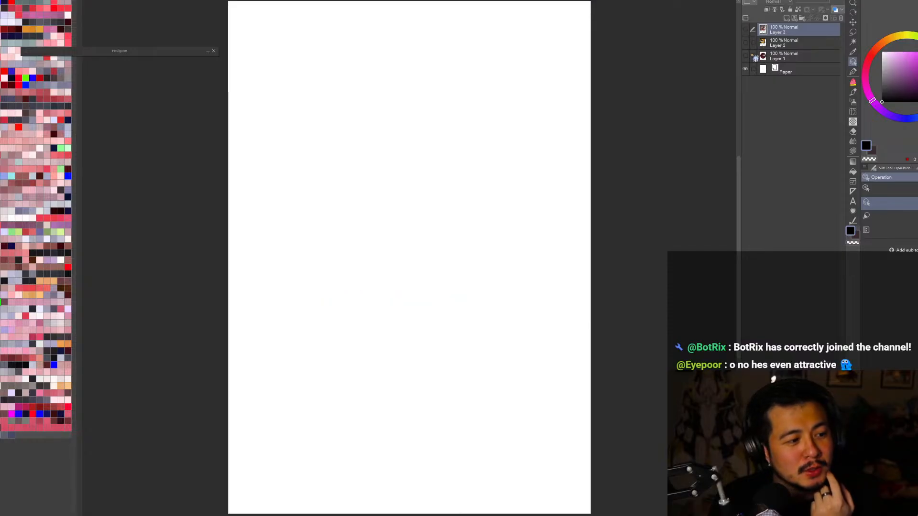
left_click(748, 53)
left_click(747, 53)
left_click(747, 44)
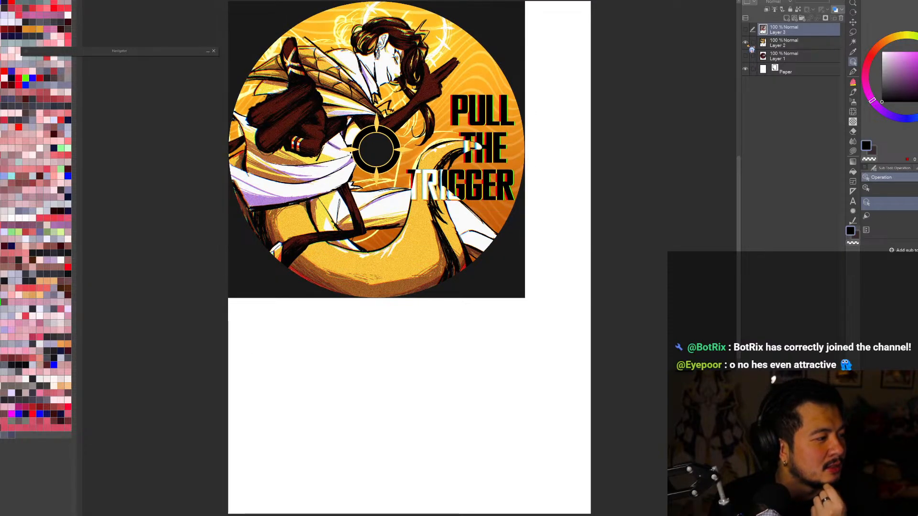
left_click(746, 43)
left_click(746, 30)
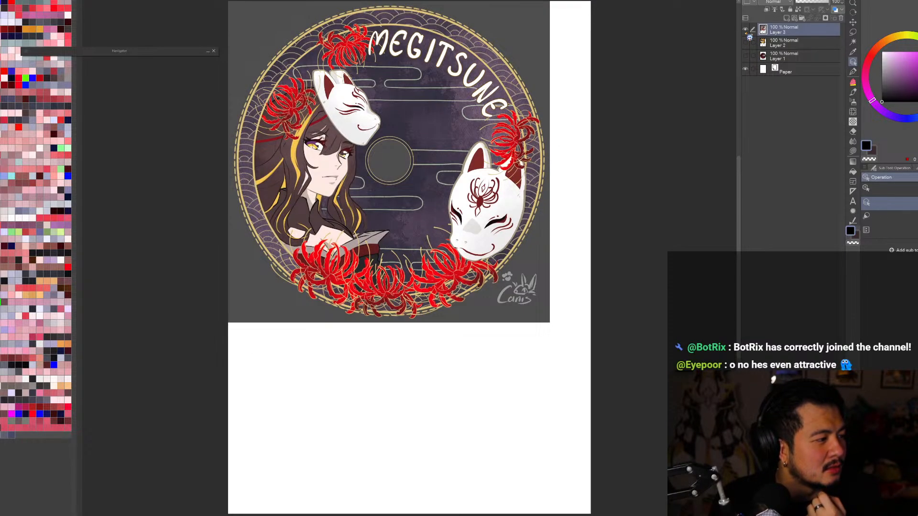
left_click(745, 30)
left_click(746, 55)
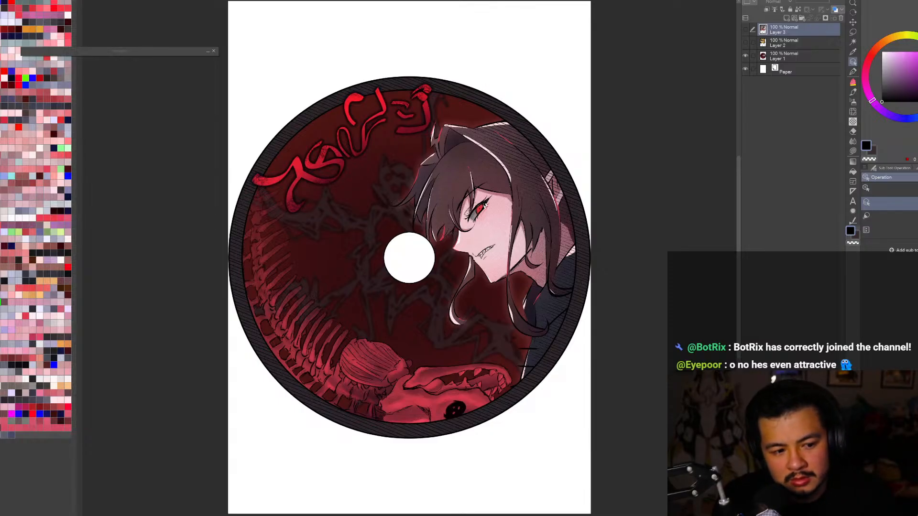
Step: Paste the red-haired character artwork above Layer 1 and enlarge it to slightly wider than the canvas
left_click(783, 56)
key("ctrl+v")
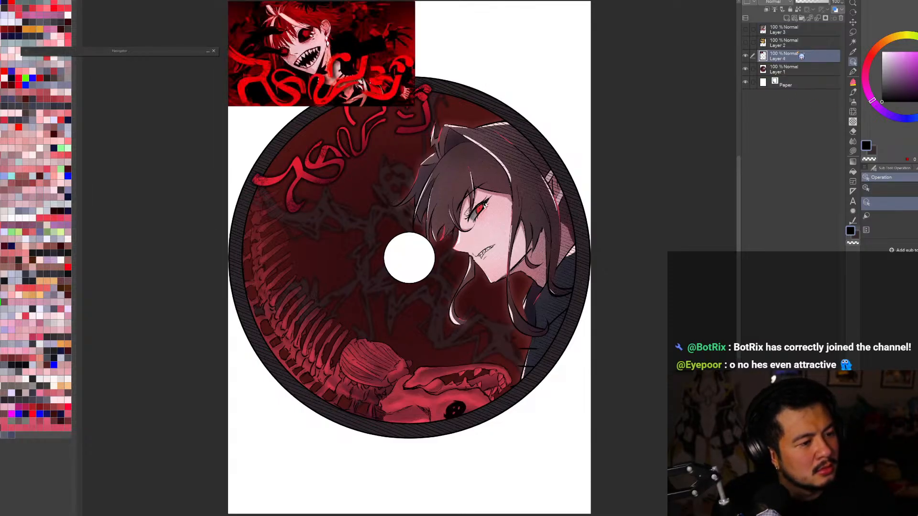
key("ctrl+t")
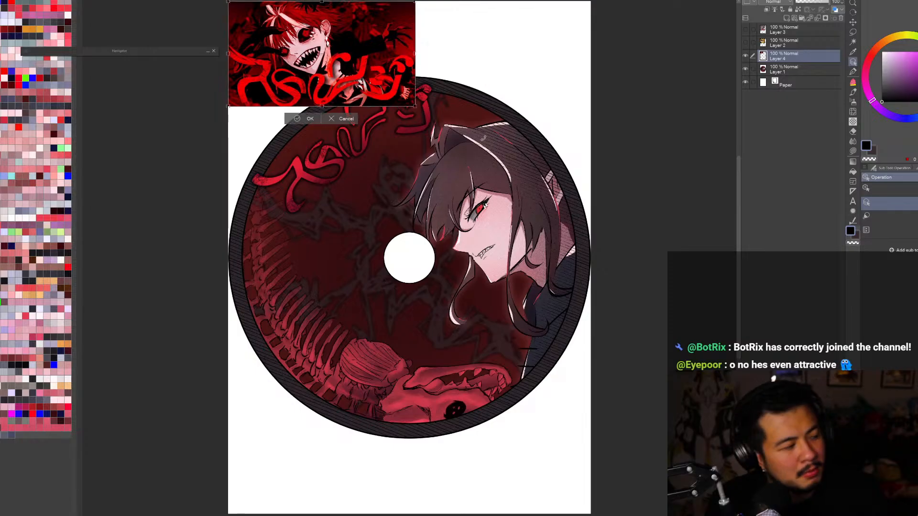
left_click_drag(414, 106, 677, 253)
left_click_drag(540, 182, 512, 201)
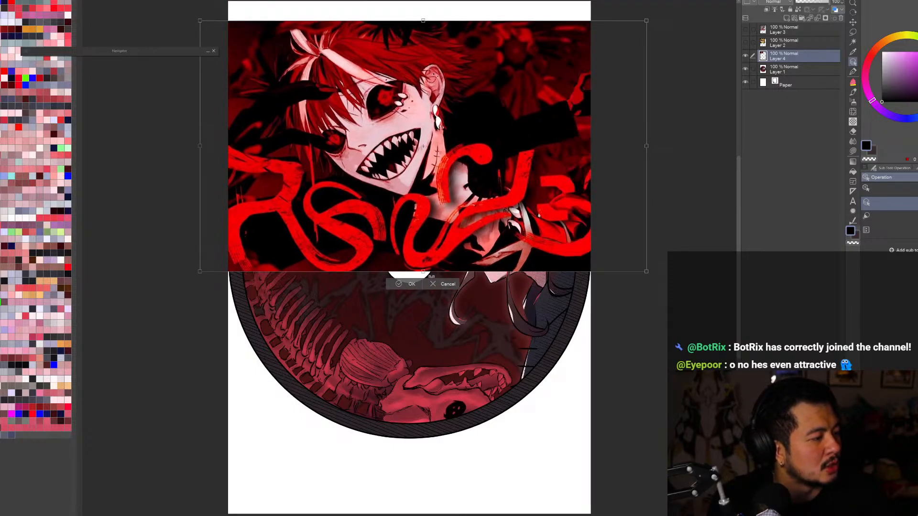
left_click(416, 286)
Step: Hide the artwork on Layers 4 and 1 and add a blank raster layer above Layer 3
left_click(744, 56)
left_click(745, 69)
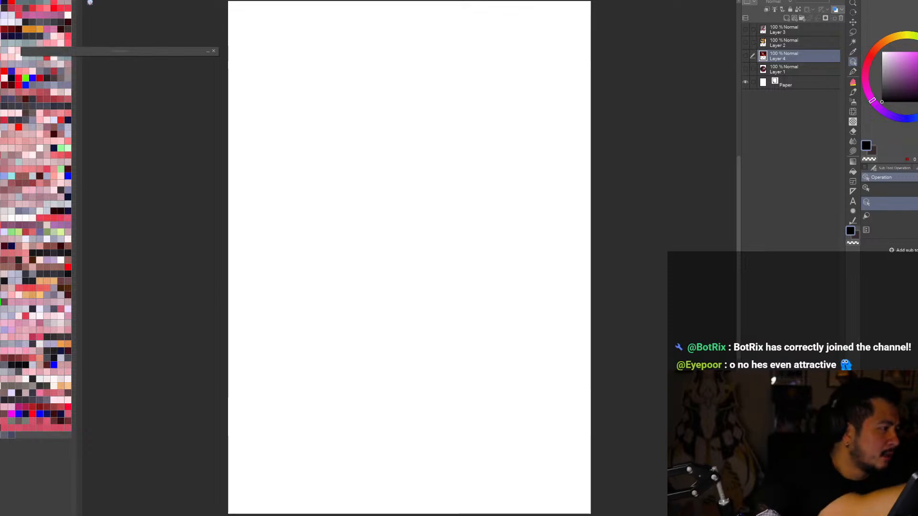
left_click(792, 29)
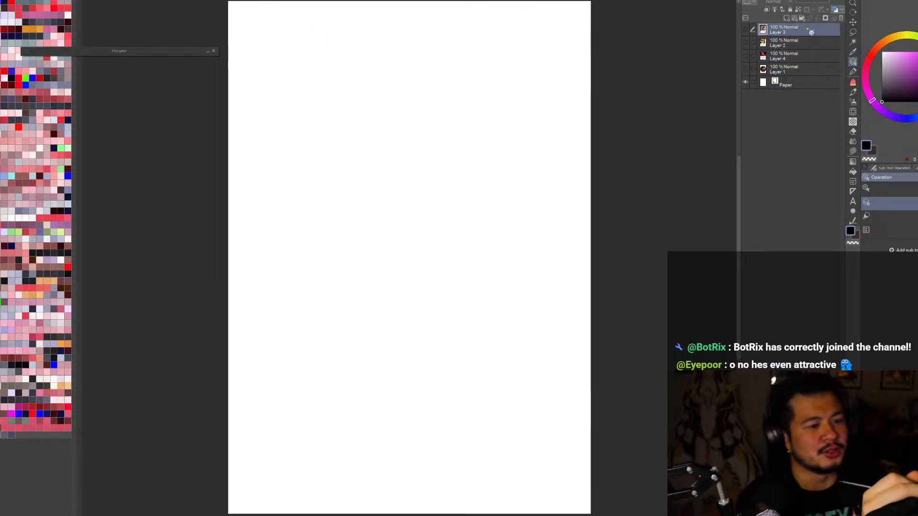
left_click(786, 18)
key("p")
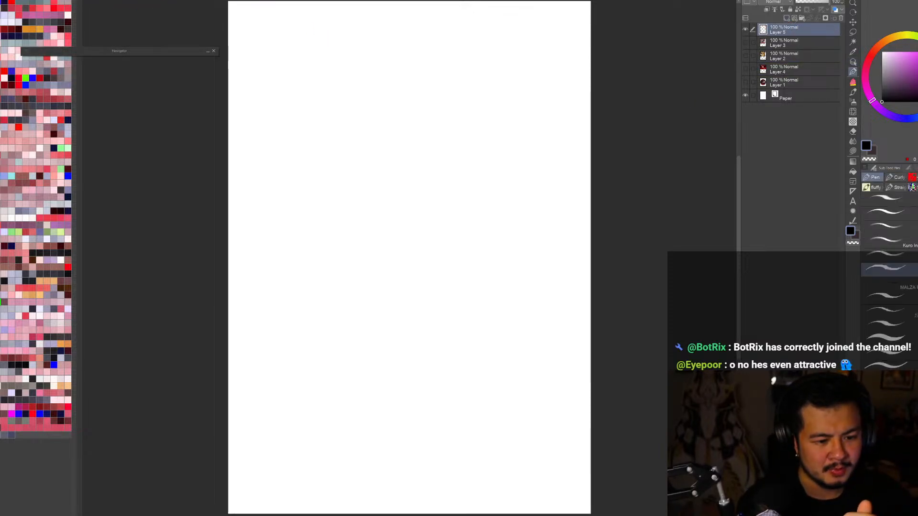
Step: Try a pen stroke on the blank layer, undo it, and switch to the Brush tool
key("ctrl+minus")
mouse_move(466, 190)
left_mouse_down()
mouse_move(387, 319)
mouse_move(522, 432)
left_mouse_up()
key("ctrl+z")
left_click(853, 92)
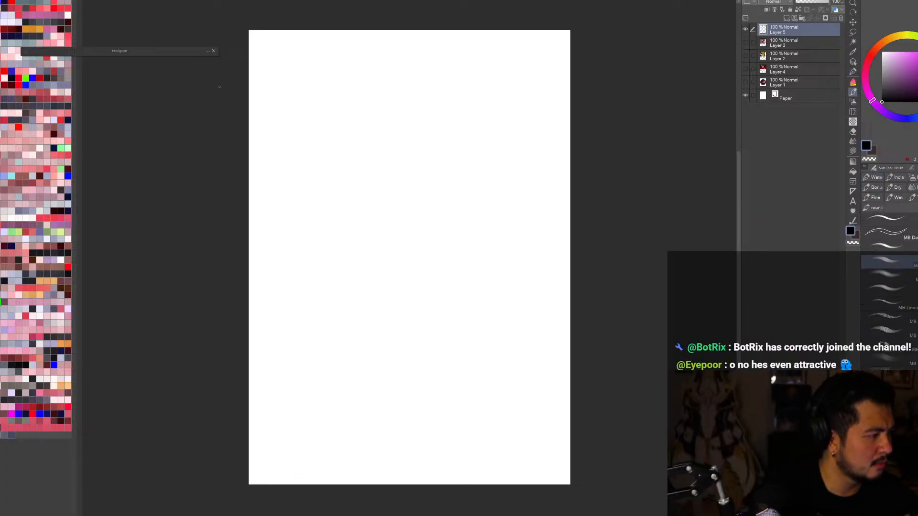
mouse_move(248, 50)
left_mouse_down()
mouse_move(291, 31)
mouse_move(409, 30)
mouse_move(433, 129)
mouse_move(341, 458)
mouse_move(436, 484)
mouse_move(543, 44)
mouse_move(617, 70)
mouse_move(377, 148)
mouse_move(282, 240)
mouse_move(588, 282)
mouse_move(288, 423)
mouse_move(569, 430)
mouse_move(251, 90)
mouse_move(325, 31)
mouse_move(253, 259)
mouse_move(273, 414)
mouse_move(430, 478)
mouse_move(550, 478)
left_mouse_up()
key("ctrl+z")
key("ctrl+z")
key("ctrl+z")
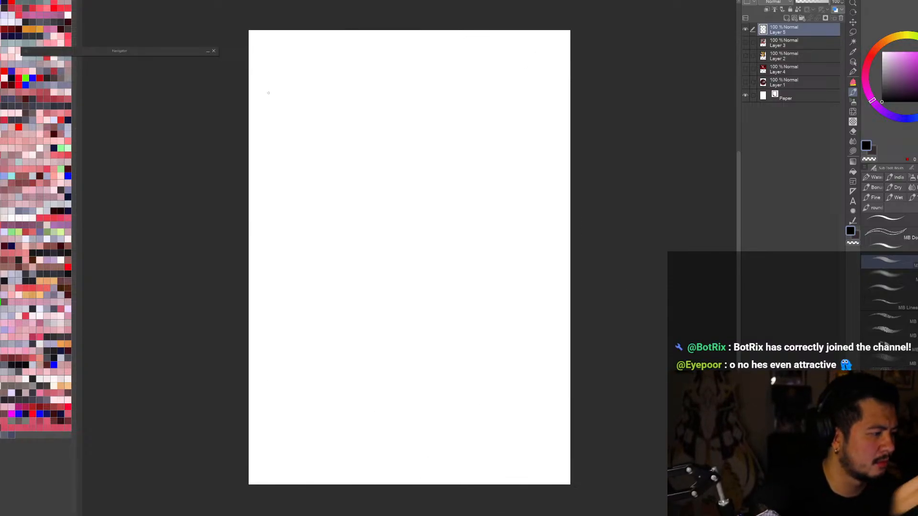
mouse_move(250, 72)
left_mouse_down()
mouse_move(228, 113)
mouse_move(529, 156)
mouse_move(406, 231)
mouse_move(369, 365)
mouse_move(578, 363)
left_mouse_up()
key("ctrl+z")
mouse_move(268, 32)
left_mouse_down()
mouse_move(251, 125)
mouse_move(251, 246)
mouse_move(471, 42)
mouse_move(335, 382)
mouse_move(424, 385)
mouse_move(481, 424)
left_mouse_up()
key("ctrl+z")
scroll(480, 423, "down", 1)
mouse_move(399, 194)
left_mouse_down()
mouse_move(494, 205)
mouse_move(478, 330)
left_mouse_up()
key("ctrl+z")
left_click_drag(374, 261, 371, 265)
key("ctrl+z")
mouse_move(424, 242)
left_mouse_down()
mouse_move(359, 342)
mouse_move(445, 383)
mouse_move(517, 274)
left_mouse_up()
key("ctrl+z")
Step: Try loose curved strokes around the middle of the blank layer and clear them
key("ctrl+z")
left_click_drag(335, 302, 435, 339)
left_click_drag(360, 288, 429, 326)
left_click_drag(438, 219, 463, 294)
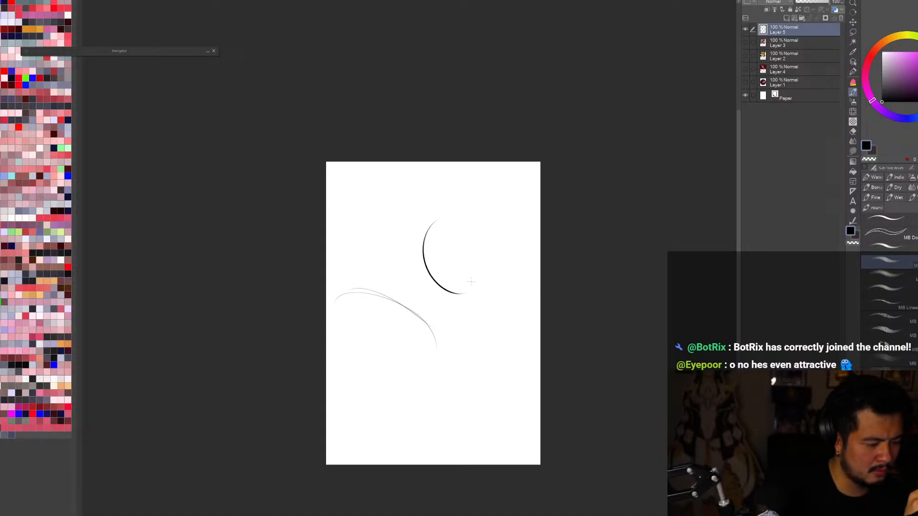
left_click_drag(425, 268, 448, 310)
left_click_drag(436, 346, 473, 293)
left_click_drag(341, 306, 423, 245)
left_click_drag(367, 298, 421, 255)
left_click_drag(427, 228, 456, 257)
mouse_move(462, 295)
left_mouse_down()
mouse_move(459, 259)
mouse_move(491, 334)
left_mouse_up()
key("Delete")
key("ctrl+0")
key("ctrl+z")
scroll(591, 274, "down", 1)
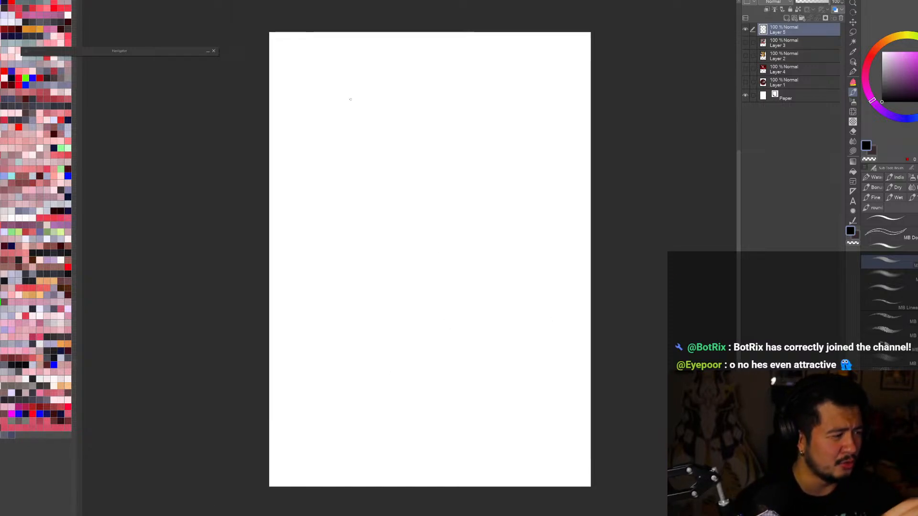
Step: Try a series of sweeping, nearly horizontal arcs across the canvas width and undo them
mouse_move(269, 64)
left_mouse_down()
mouse_move(590, 46)
mouse_move(269, 78)
left_mouse_up()
mouse_move(591, 70)
left_mouse_down()
mouse_move(269, 94)
mouse_move(269, 126)
left_mouse_up()
left_click_drag(590, 135, 269, 143)
left_click_drag(590, 138, 269, 180)
left_click_drag(591, 155, 269, 192)
left_click_drag(591, 166, 269, 218)
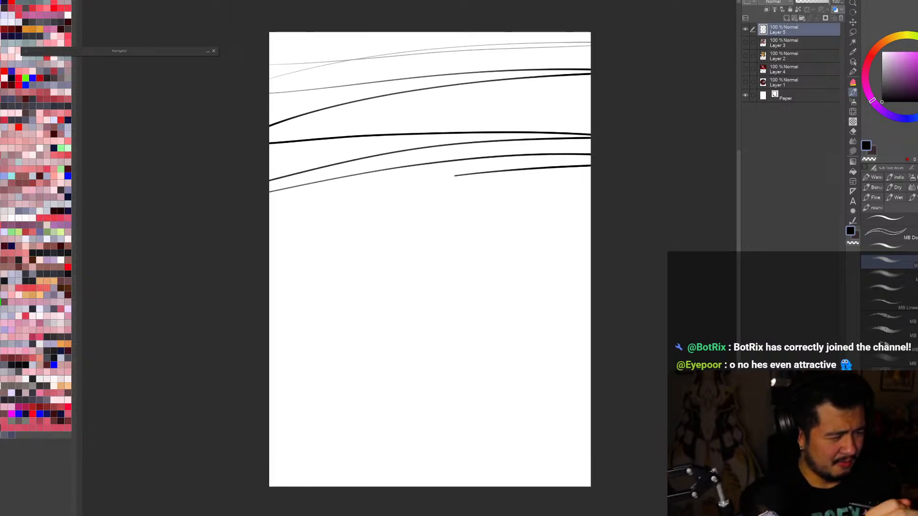
left_click_drag(591, 235, 269, 256)
mouse_move(370, 269)
left_mouse_down()
mouse_move(329, 345)
mouse_move(253, 425)
mouse_move(288, 448)
mouse_move(380, 450)
left_mouse_up()
key("ctrl+z")
Step: Try long diagonal arcs and a few loose strokes on the canvas, undoing each attempt
mouse_move(269, 78)
left_mouse_down()
mouse_move(269, 208)
mouse_move(497, 128)
left_mouse_up()
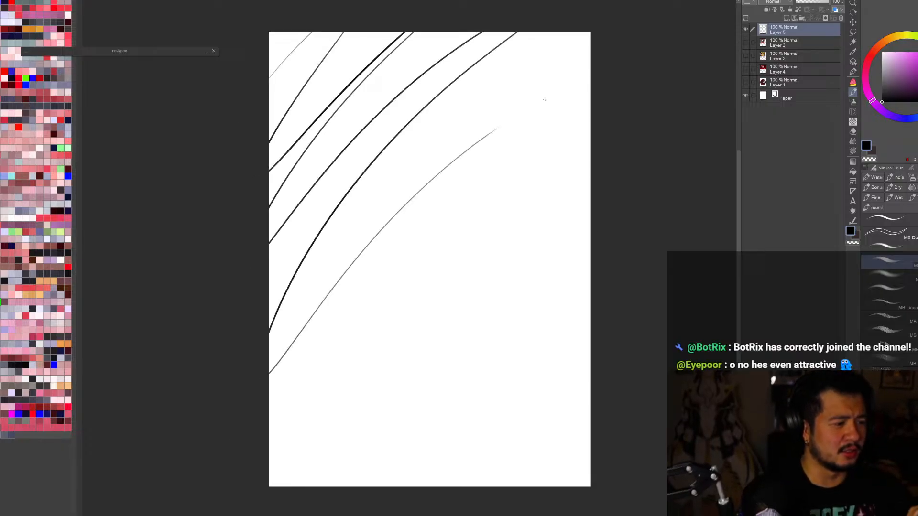
mouse_move(591, 96)
left_mouse_down()
mouse_move(349, 476)
mouse_move(512, 427)
mouse_move(497, 486)
left_mouse_up()
key("ctrl+z")
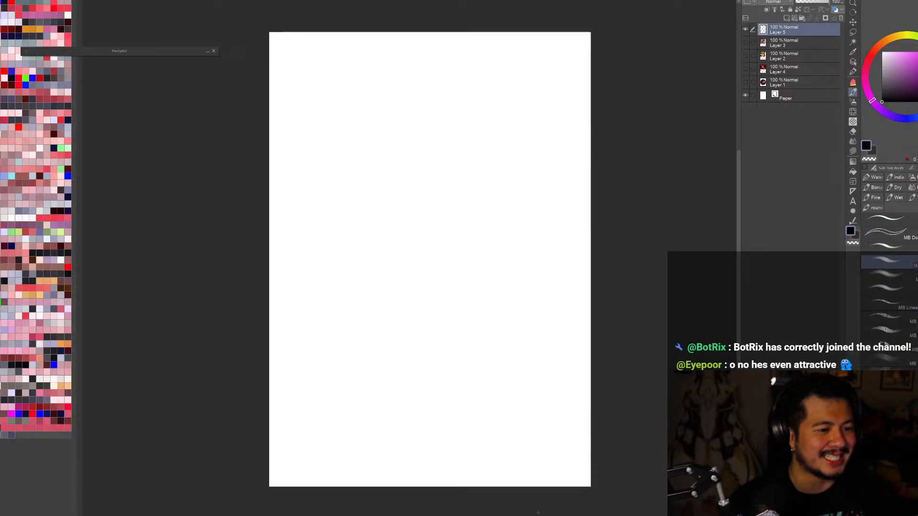
mouse_move(340, 352)
left_mouse_down()
mouse_move(426, 271)
mouse_move(516, 376)
left_mouse_up()
key("ctrl+z")
mouse_move(418, 221)
left_mouse_down()
mouse_move(482, 340)
mouse_move(536, 220)
left_mouse_up()
key("ctrl+z")
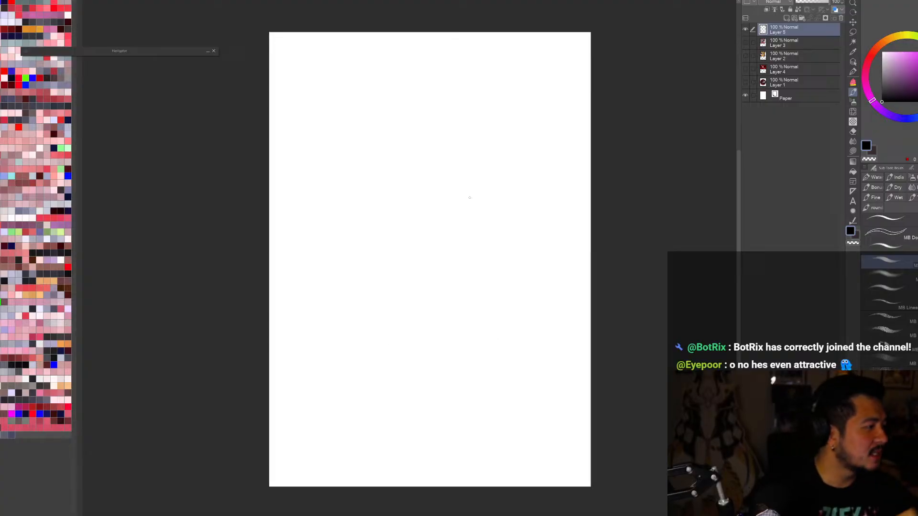
Step: Switch to the purple character illustration, collapse Folder 2 and hide its artwork
left_click(116, 1)
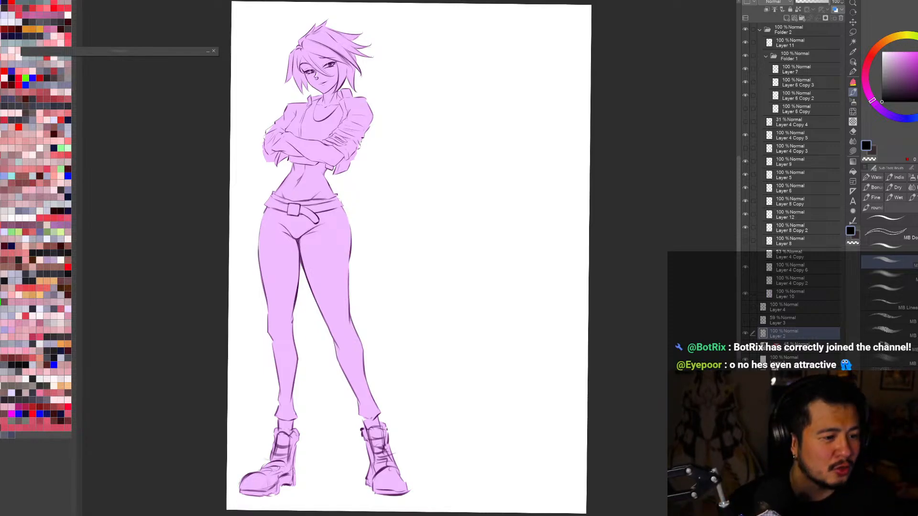
left_click(759, 29)
left_click(745, 29)
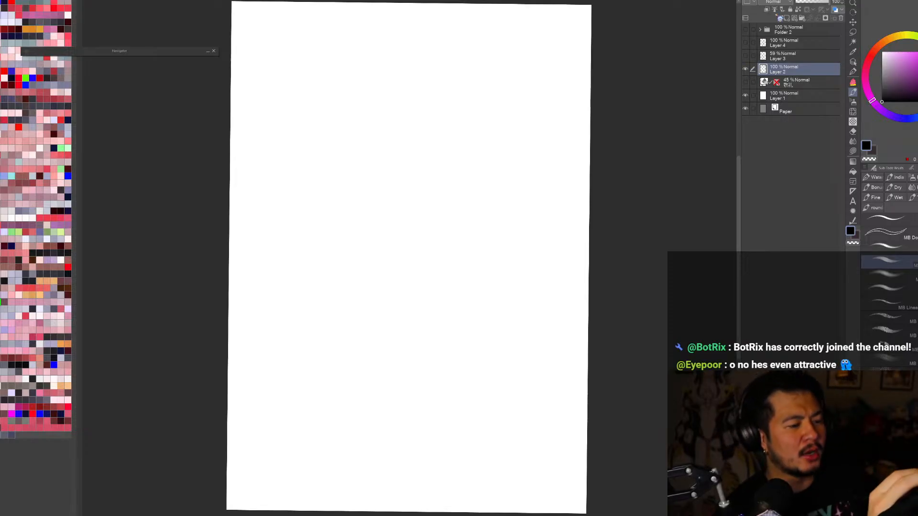
Step: View the pose sketches on Layers 3 and 4 in turn, hide Layer 2, and show the Folder 2 character
left_click(746, 57)
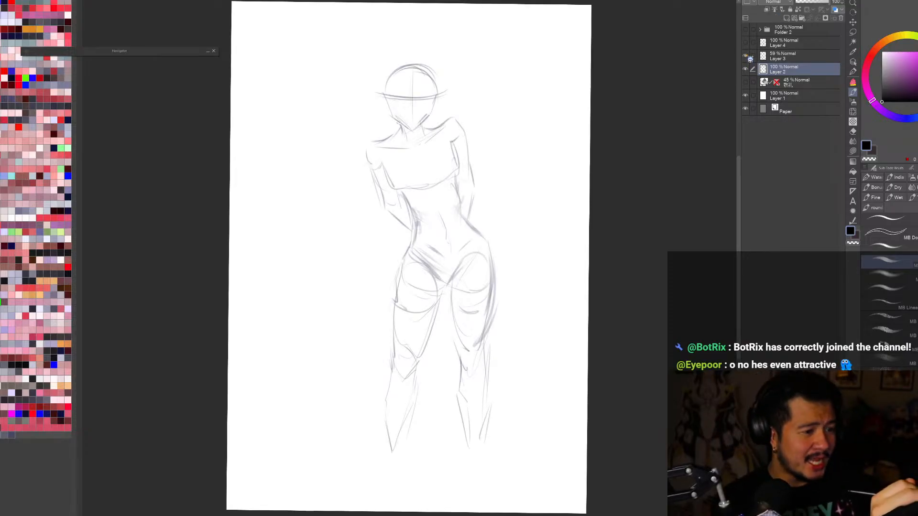
left_click(746, 56)
left_click(745, 42)
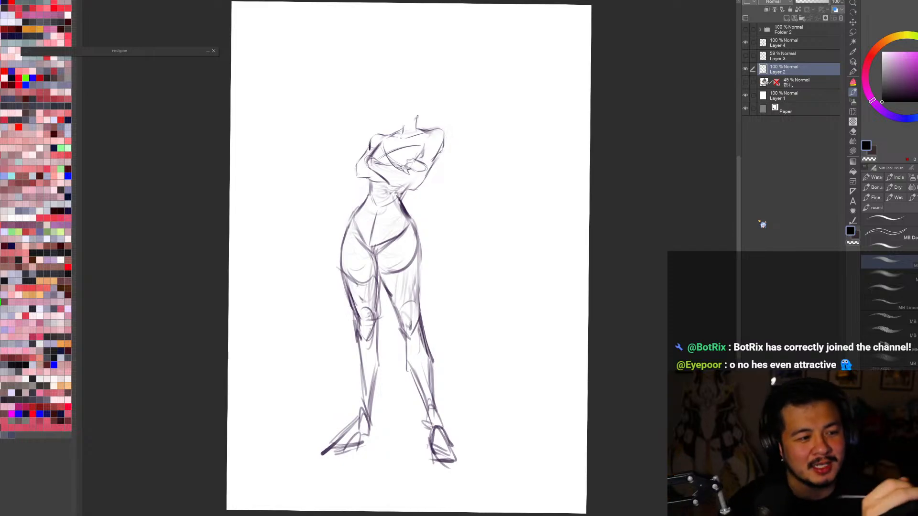
left_click(745, 70)
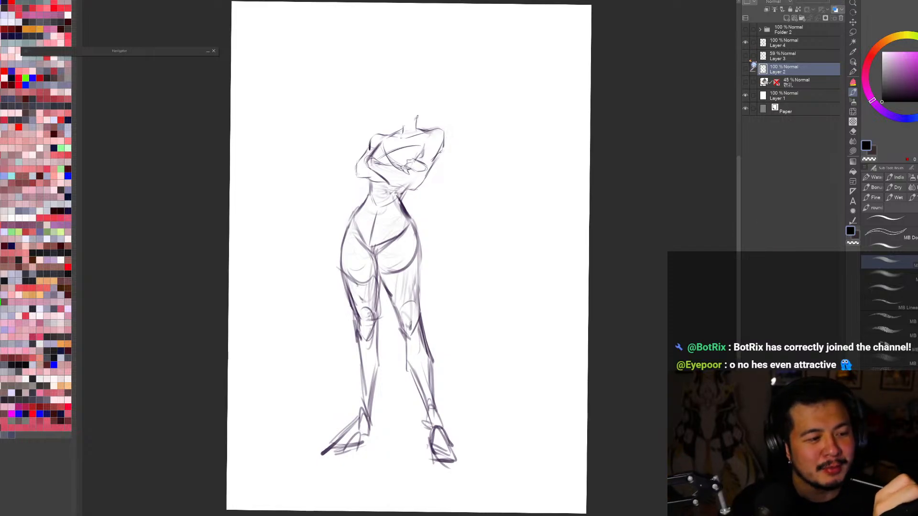
left_click(745, 30)
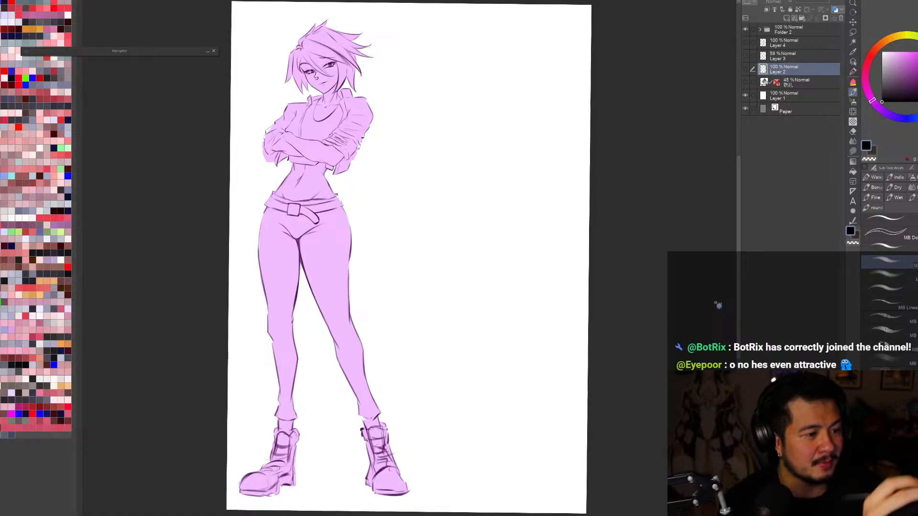
Step: Compare the Layer 3 and Layer 4 pose sketches by alternating their visibility, and return to the Folder 2 character
left_click(745, 29)
left_click(745, 56)
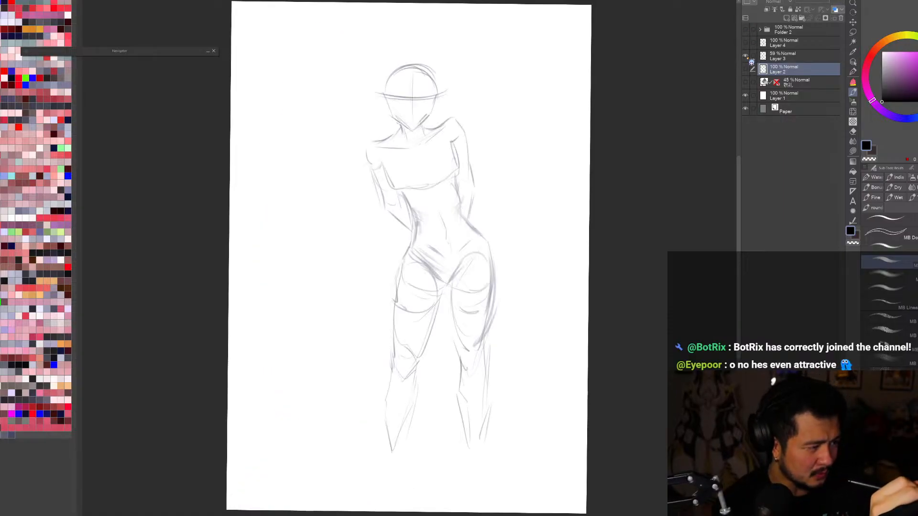
left_click(745, 56)
left_click(746, 42)
left_click(745, 56)
left_click(745, 42)
left_click(745, 56)
left_click(745, 43)
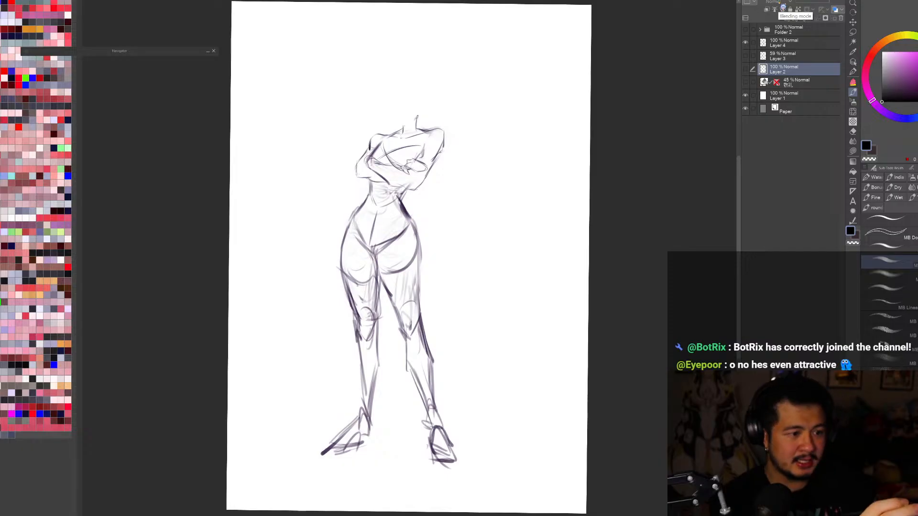
left_click(745, 29)
left_click(745, 42)
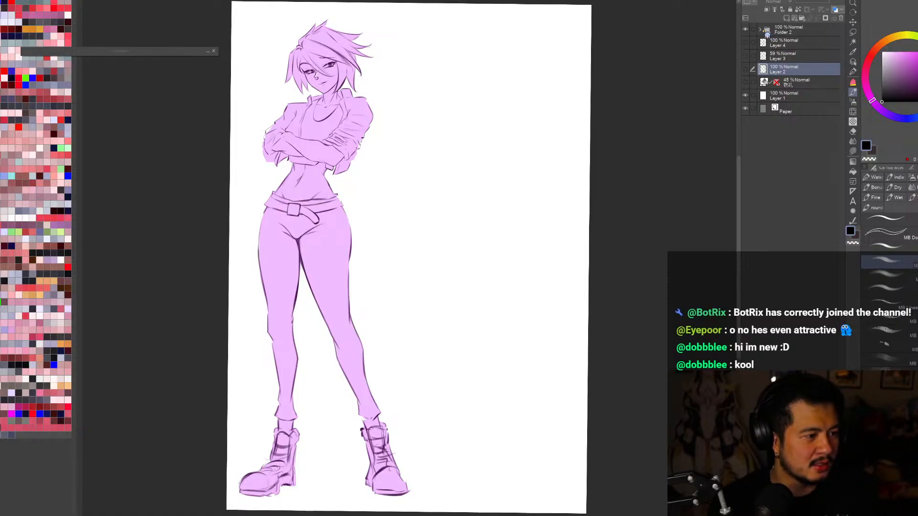
Step: Select and show the 3D mannequin layer, mirror the canvas view, and hide Folder 2
left_click(746, 82)
left_click(746, 82)
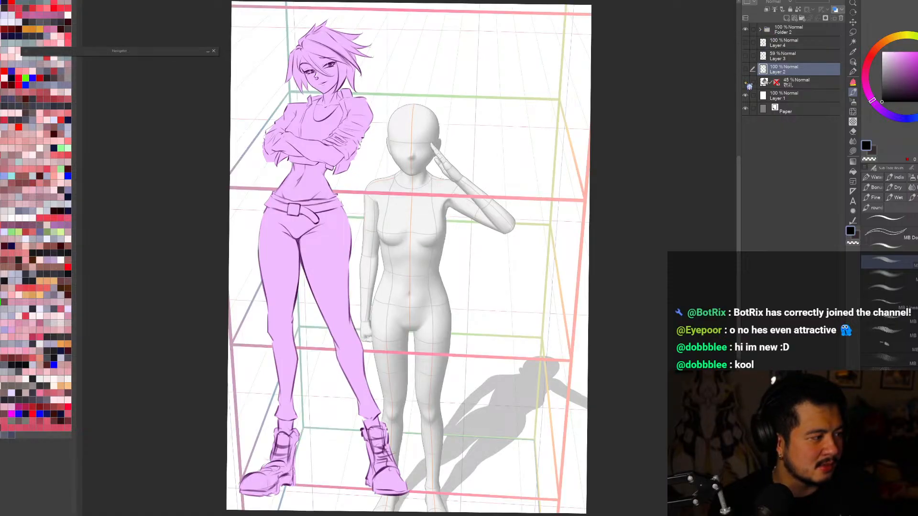
left_click(812, 88)
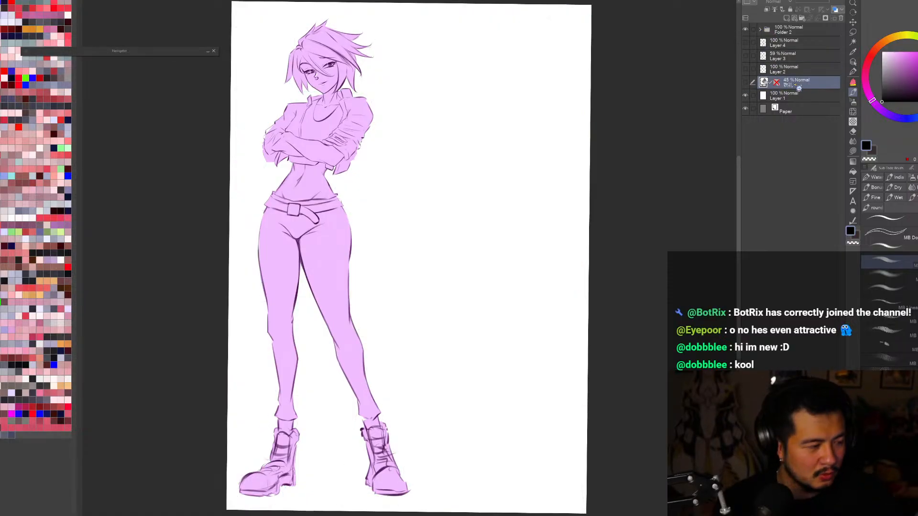
left_click(747, 84)
key("h")
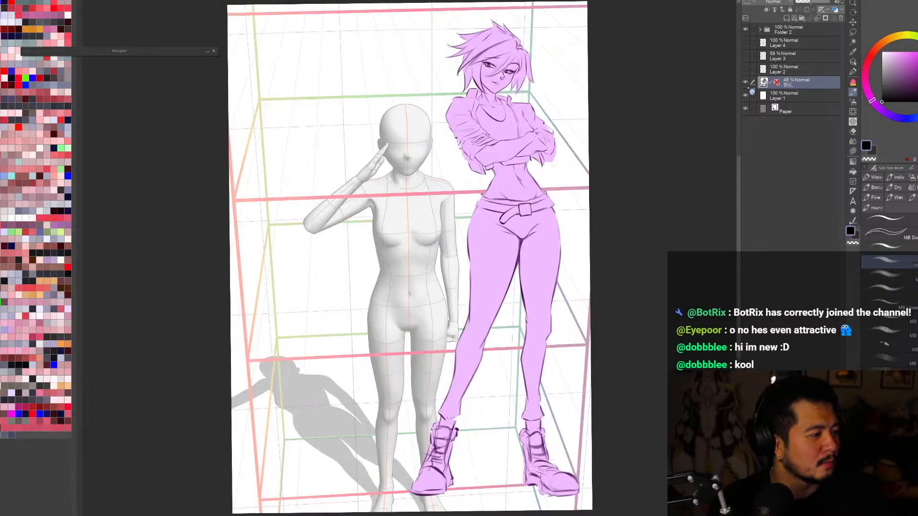
key("ctrl+minus")
left_click(745, 33)
key("ctrl+plus")
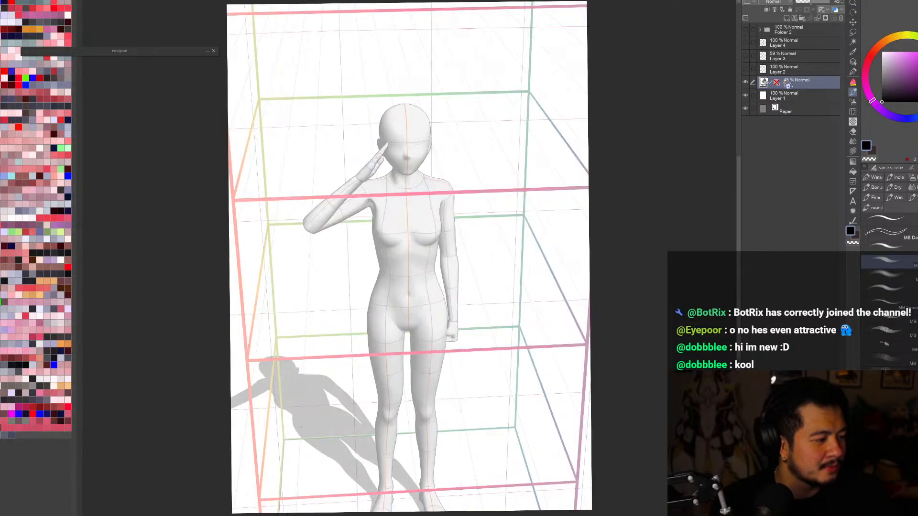
Step: Adjust the 3D camera to fit the mannequin's whole body on the page and set its layer opacity to 24%
key("r")
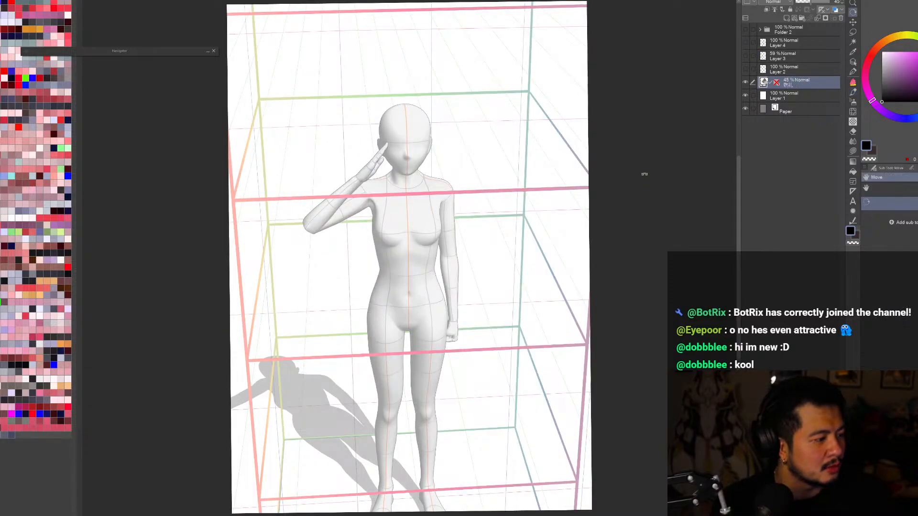
left_click_drag(644, 174, 664, 173)
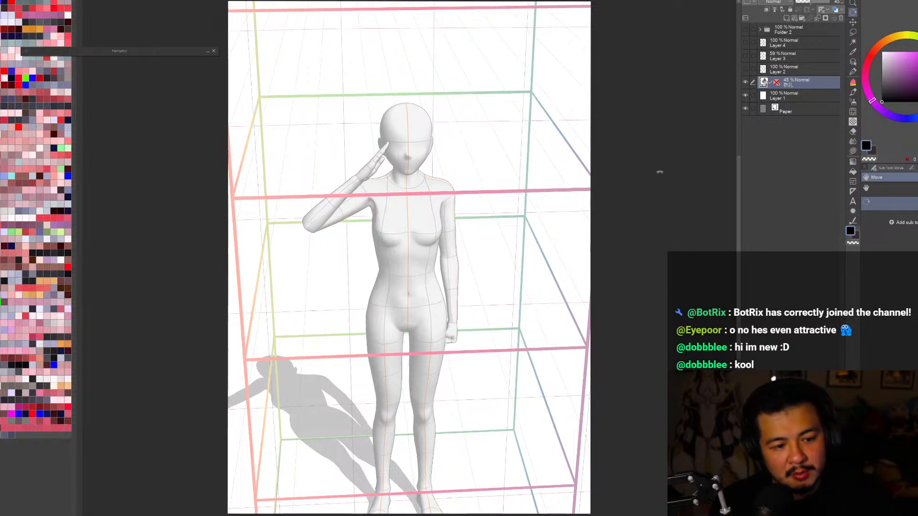
left_click(853, 62)
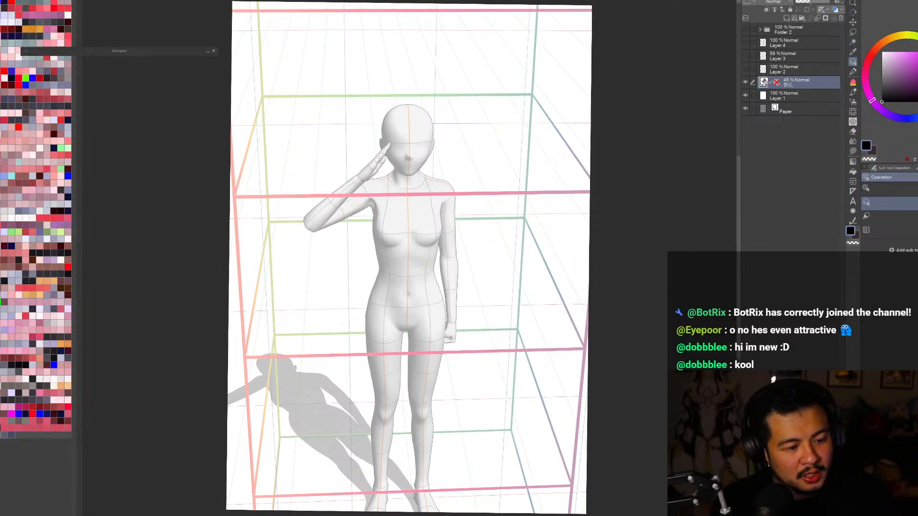
left_click(866, 188)
left_click_drag(543, 208, 541, 221)
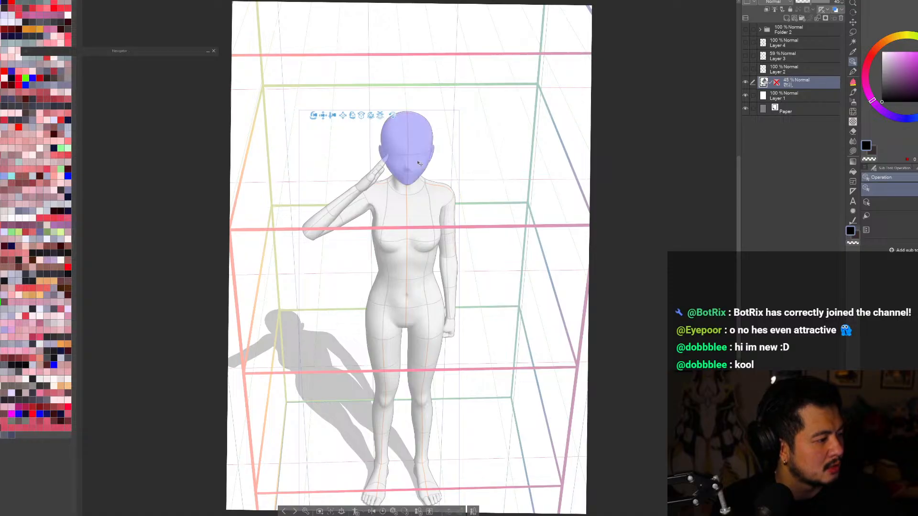
left_click(807, 3)
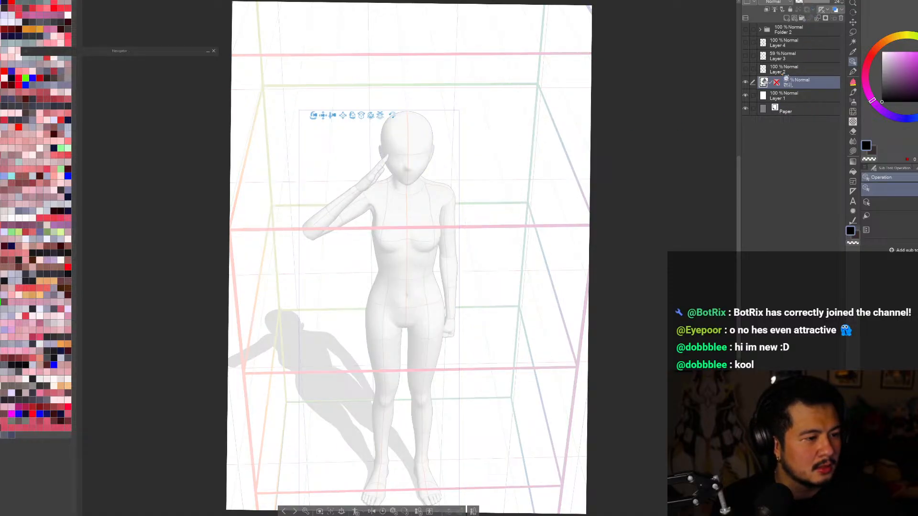
Step: Check the Folder 2 character in place of the mannequin, select Layer 4, and show only the mannequin again
left_click(745, 81)
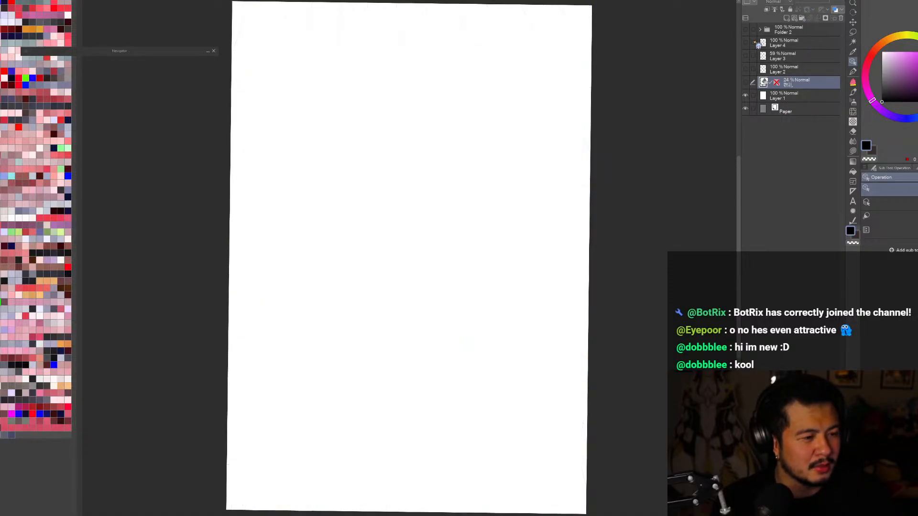
left_click(746, 29)
key("h")
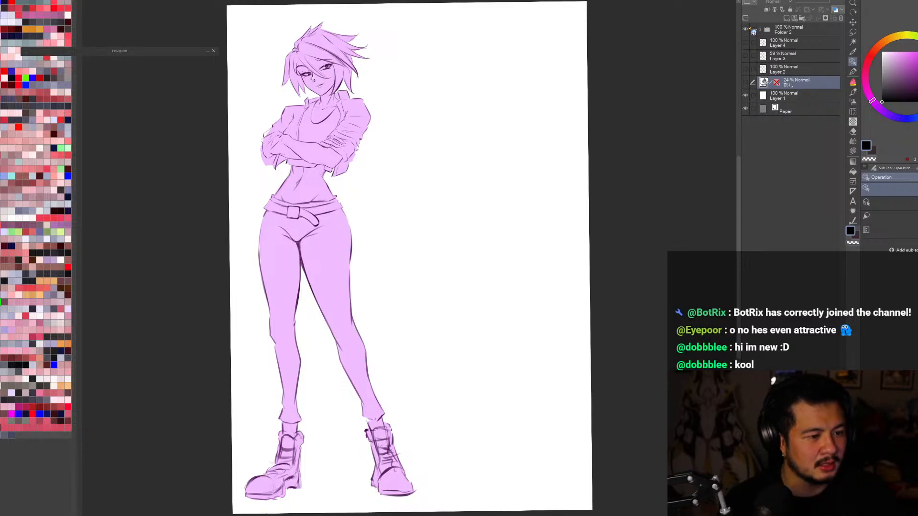
left_click(794, 47)
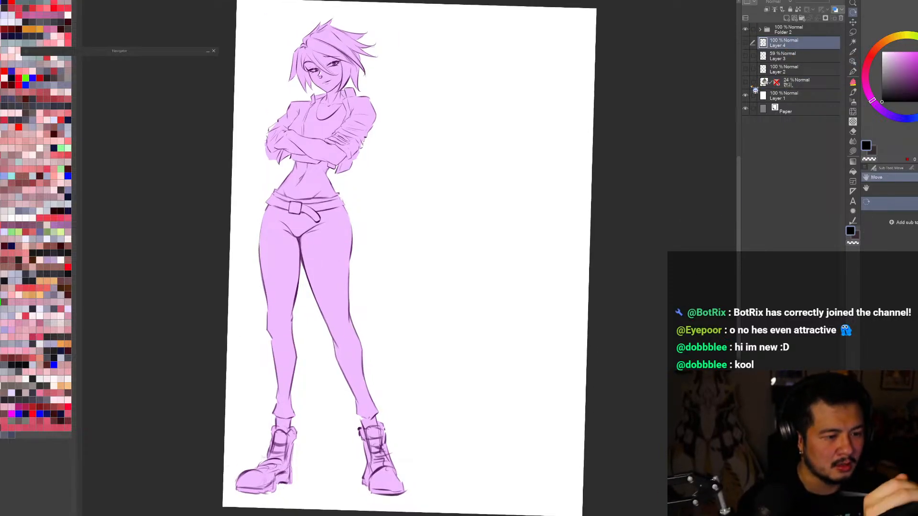
left_click(745, 82)
left_click(745, 29)
left_click_drag(679, 245, 679, 234)
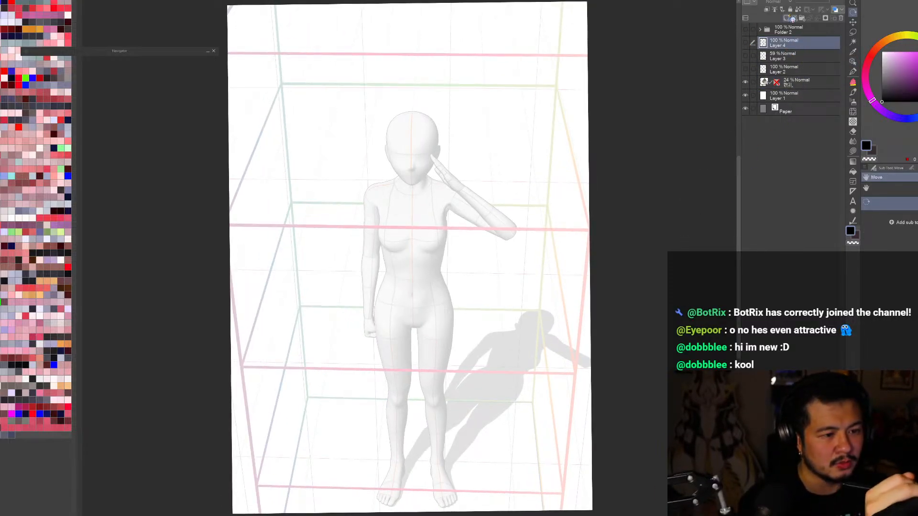
Step: Add a blank raster layer above Layer 4 and prepare the Brush tool with a dark purple colour
left_click(786, 18)
left_click(916, 86)
left_click(917, 88)
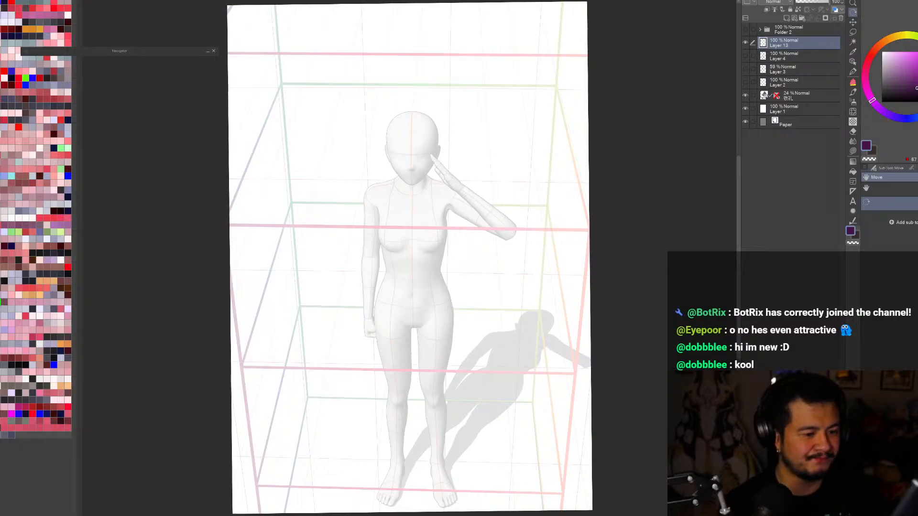
key("b")
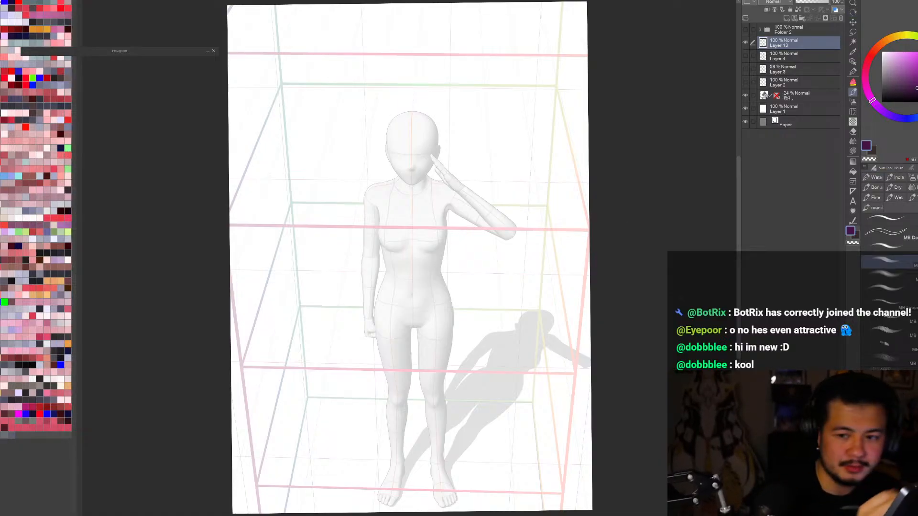
Step: Sketch the rounded cranium and pointed jaw over the mannequin's head
key("h")
scroll(398, 288, "up", 1)
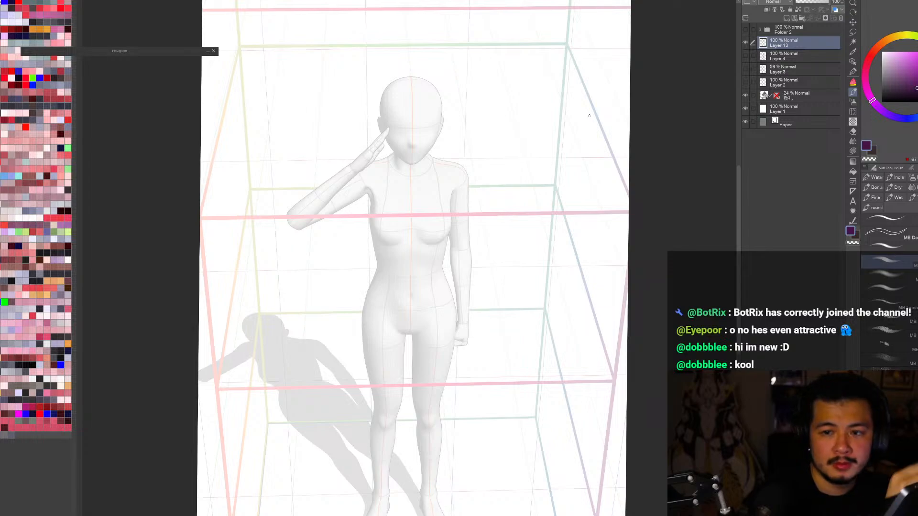
mouse_move(409, 101)
left_mouse_down()
mouse_move(406, 142)
mouse_move(377, 116)
mouse_move(426, 129)
mouse_move(409, 164)
left_mouse_up()
left_click_drag(437, 121, 442, 130)
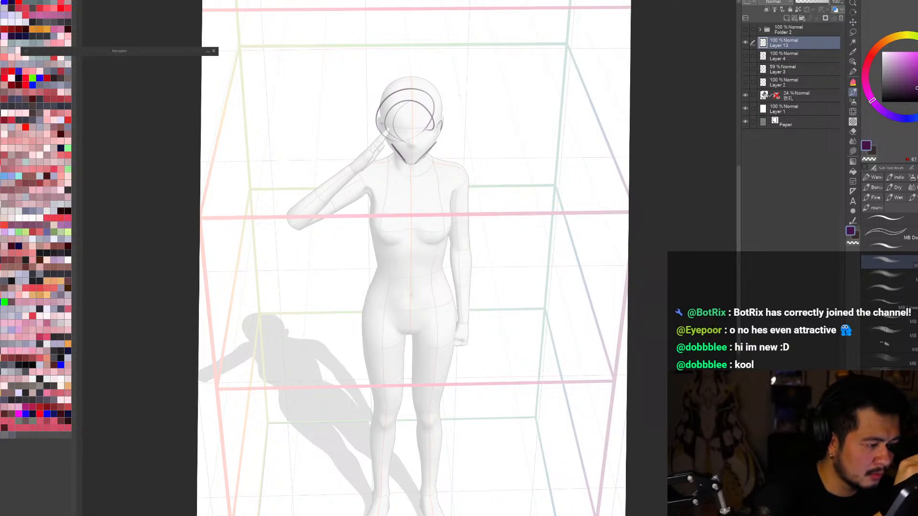
Step: Try curved guide strokes across the face and undo them
left_click_drag(384, 124, 449, 120)
left_click_drag(385, 132, 439, 126)
key("ctrl+z")
key("ctrl+z")
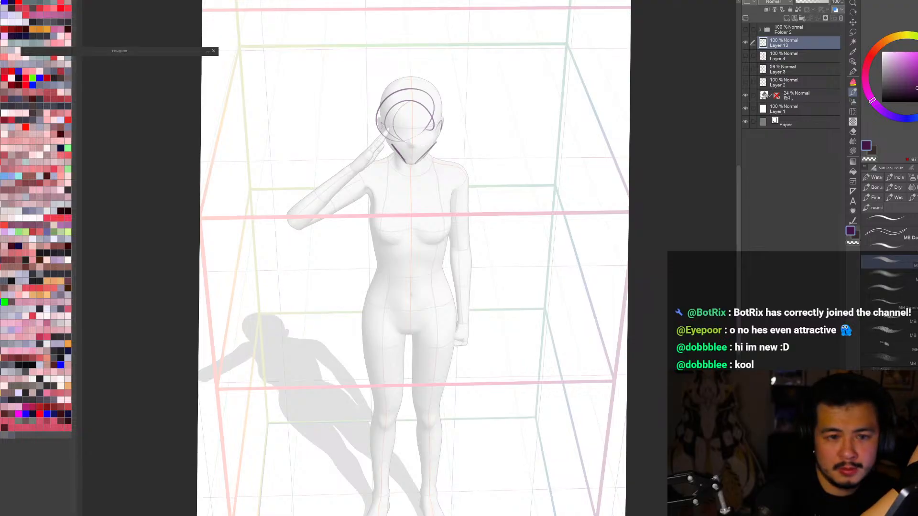
Step: Add the side of the face and neck, and sketch curved shoulder lines over both of the mannequin's shoulders
mouse_move(377, 126)
left_mouse_down()
mouse_move(456, 134)
mouse_move(392, 148)
left_mouse_up()
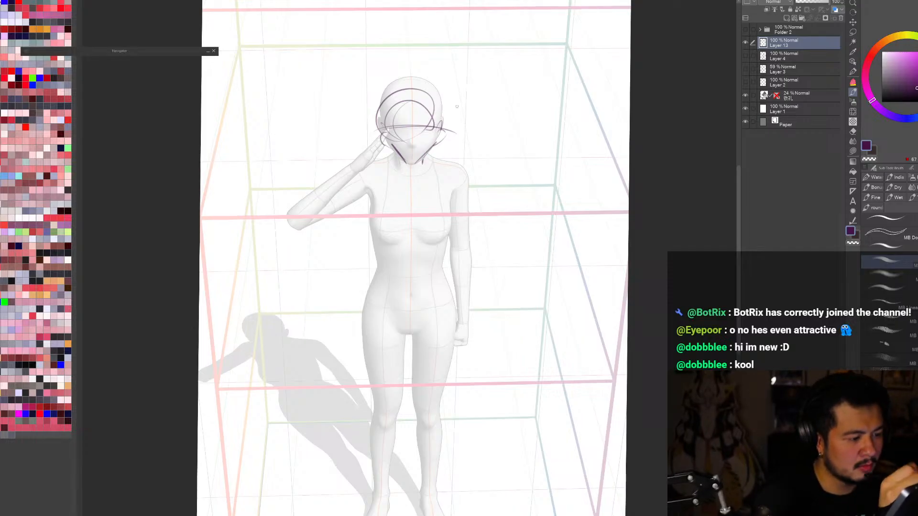
mouse_move(428, 156)
left_mouse_down()
mouse_move(466, 163)
mouse_move(447, 197)
left_mouse_up()
key("h")
left_click_drag(424, 155, 466, 173)
left_click_drag(466, 176, 457, 189)
key("h")
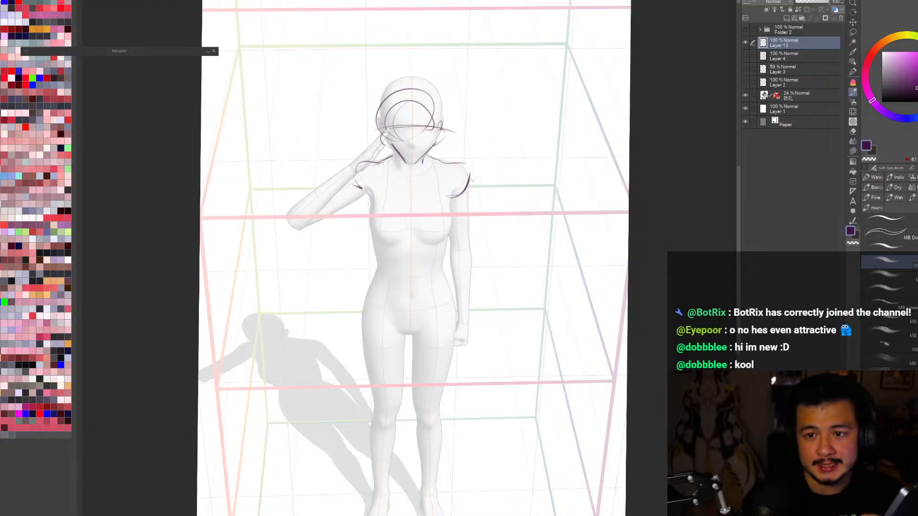
Step: Rough in the ribcage sides and lower edge over the mannequin, then hide it and sketch a tapered waist and belly curves
mouse_move(367, 190)
left_mouse_down()
mouse_move(367, 231)
mouse_move(440, 239)
left_mouse_up()
mouse_move(452, 195)
left_mouse_down()
mouse_move(433, 235)
mouse_move(390, 247)
left_mouse_up()
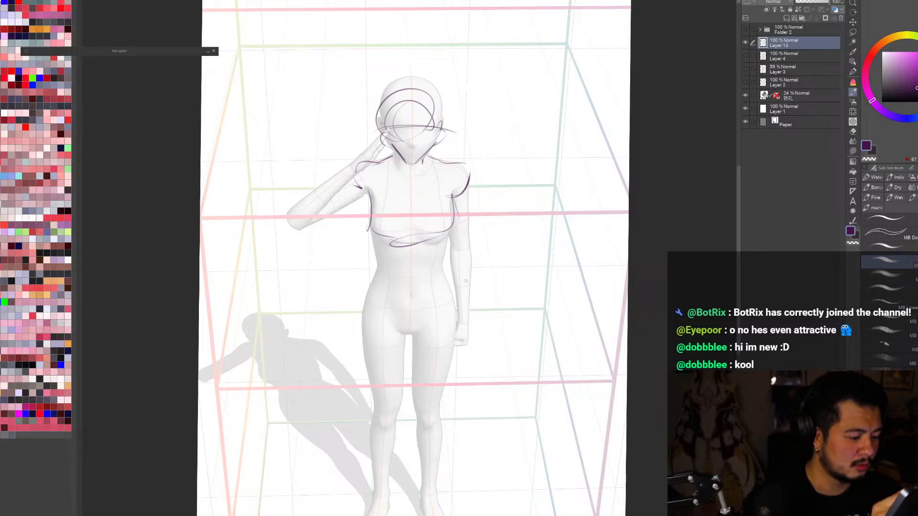
left_click(745, 97)
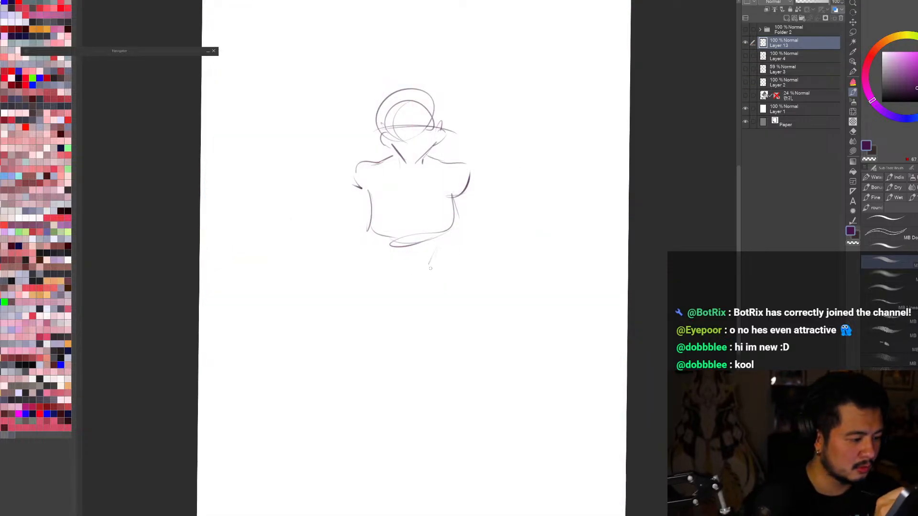
mouse_move(384, 245)
left_mouse_down()
mouse_move(395, 270)
mouse_move(443, 237)
left_mouse_up()
left_click_drag(420, 265, 393, 264)
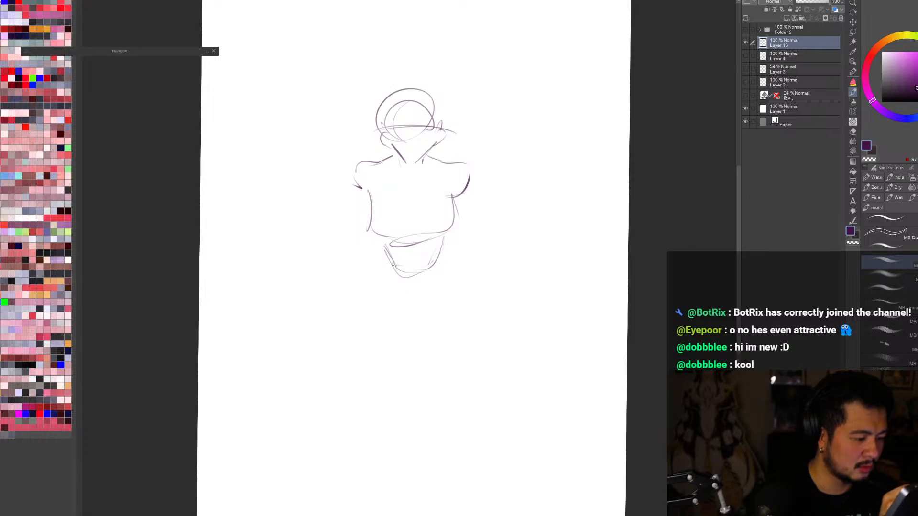
left_click_drag(370, 234, 393, 269)
mouse_move(452, 230)
left_mouse_down()
mouse_move(431, 276)
mouse_move(402, 280)
left_mouse_up()
mouse_move(442, 275)
left_mouse_down()
mouse_move(429, 297)
mouse_move(408, 302)
left_mouse_up()
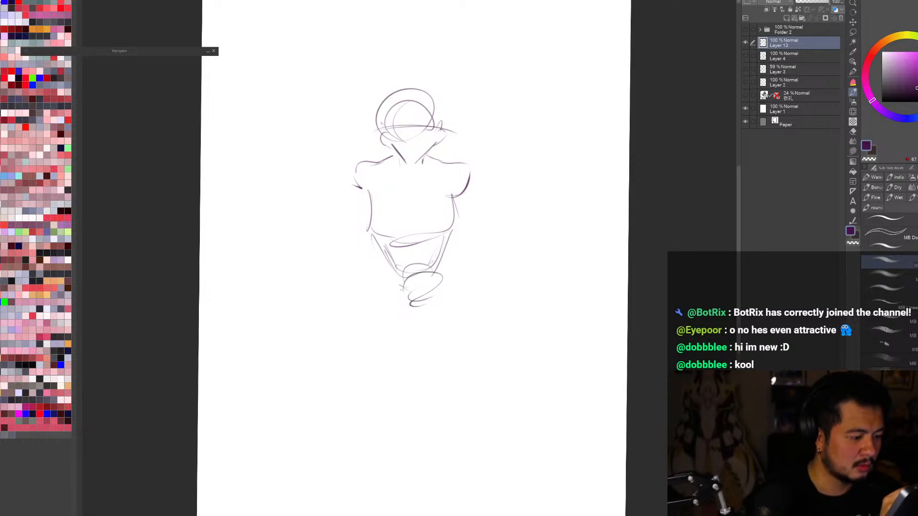
Step: Toggle the mannequin to compare it with the sketch, leave it hidden, and clear everything drawn on Layer 13
left_click(745, 96)
left_click(745, 96)
left_click(745, 96)
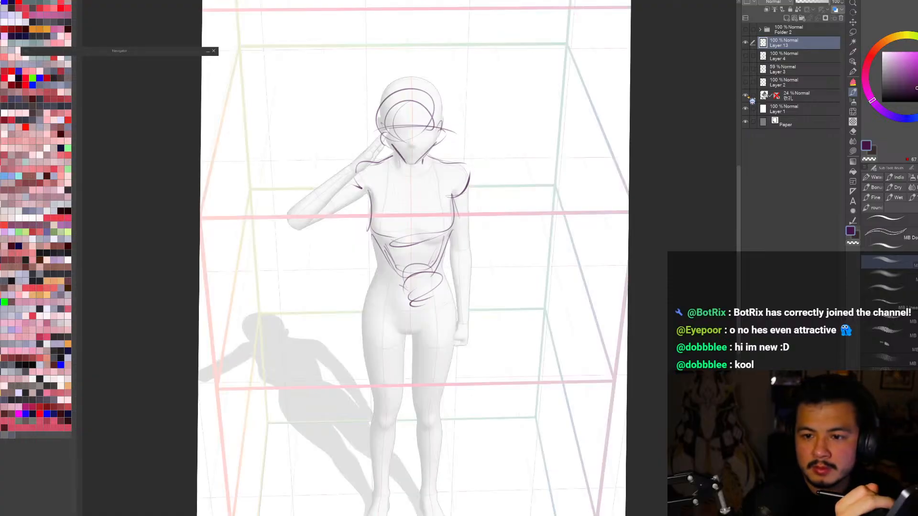
left_click(745, 96)
key("Delete")
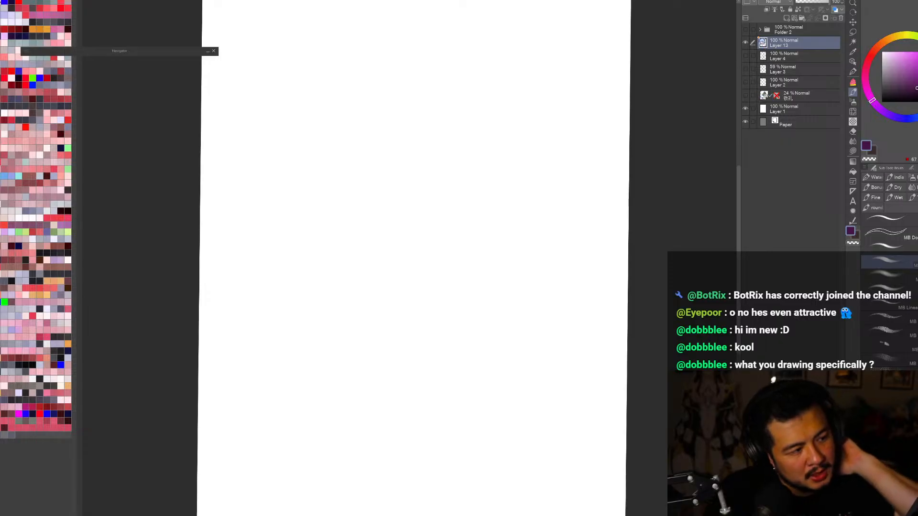
Step: Show the crossed-arms character in Folder 2, mirror and straighten the canvas view, and examine the whole figure
left_click(747, 29)
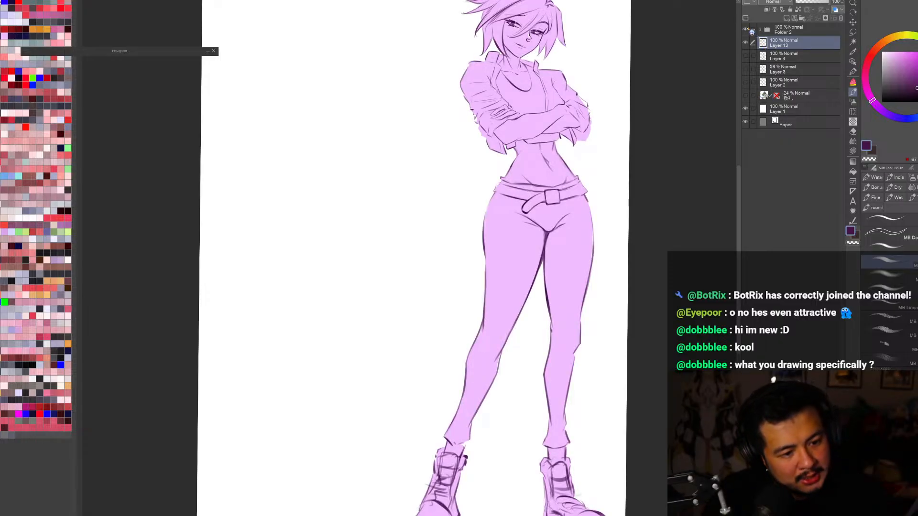
key("ctrl+0")
key("h")
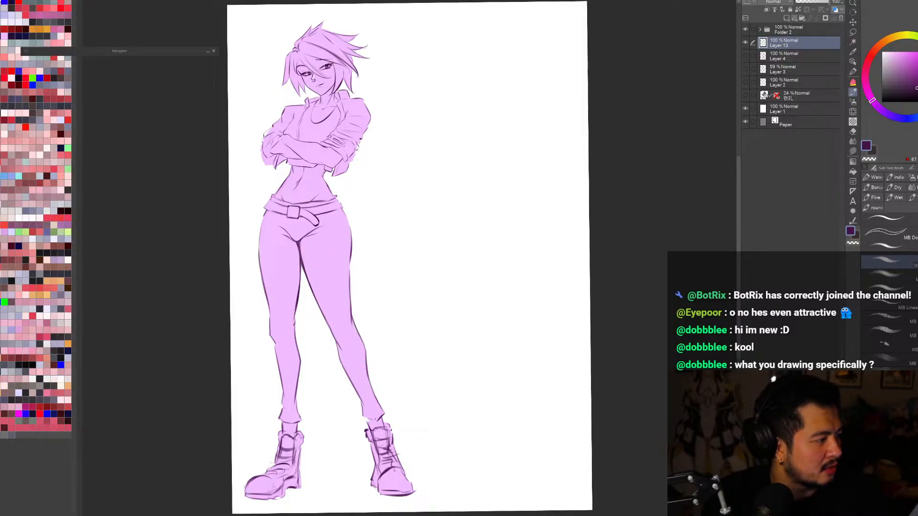
key("r")
left_click_drag(708, 240, 708, 245)
key("ctrl+minus")
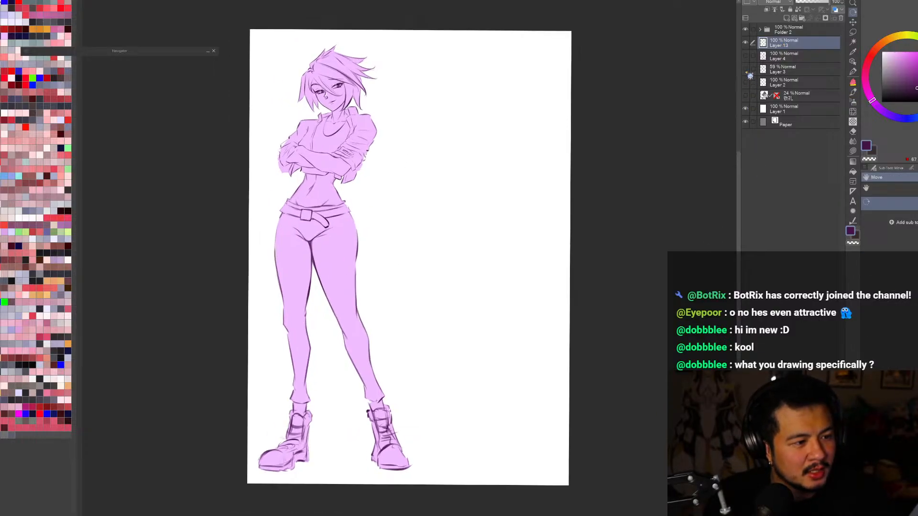
key("ctrl+plus")
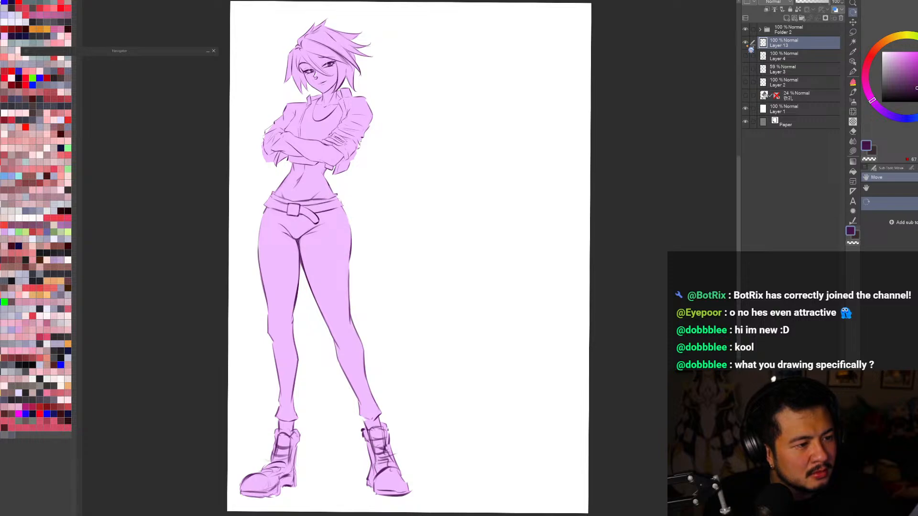
left_click(746, 29)
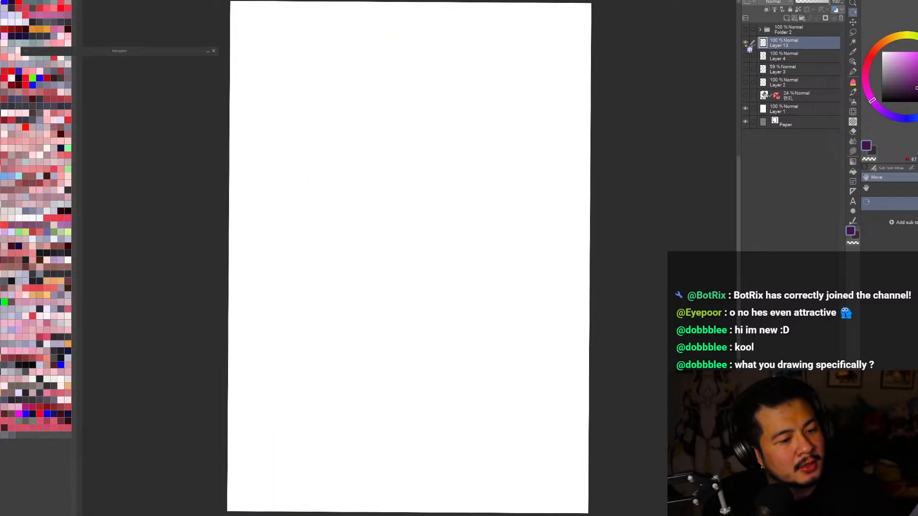
left_click(745, 30)
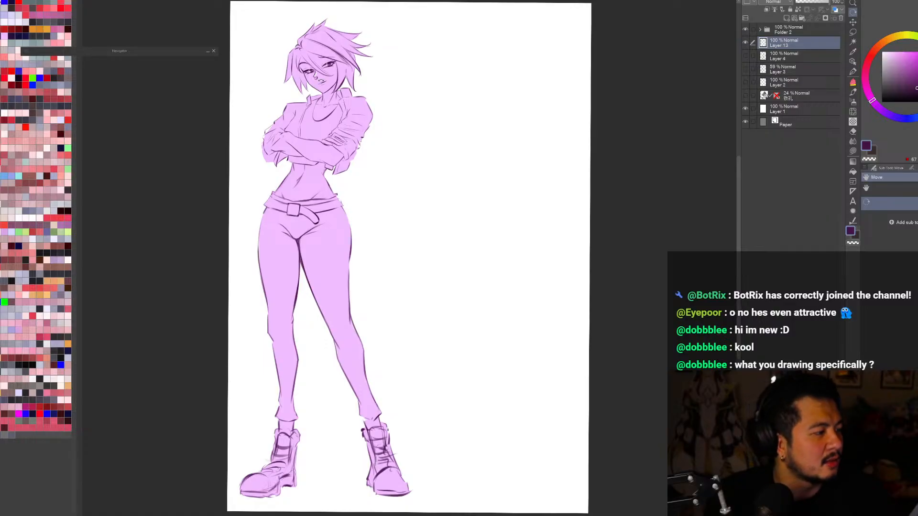
key("ctrl+minus")
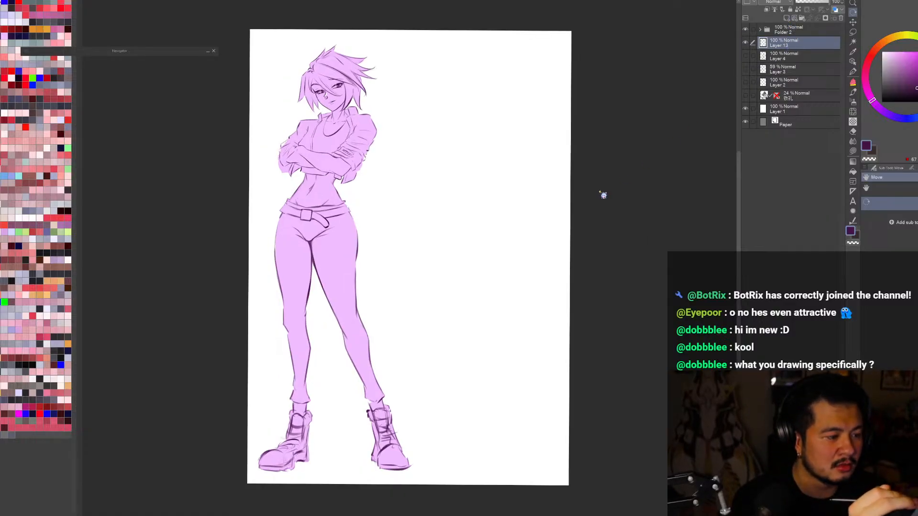
Step: Try large loose oval strokes in the empty space beside the crossed-arms character, and clear them from the layer
key("b")
left_click_drag(532, 250, 390, 257)
key("ctrl+z")
mouse_move(522, 255)
left_mouse_down()
mouse_move(406, 275)
mouse_move(451, 248)
mouse_move(467, 247)
mouse_move(408, 290)
left_mouse_up()
mouse_move(476, 54)
left_mouse_down()
mouse_move(427, 196)
mouse_move(501, 190)
mouse_move(425, 233)
left_mouse_up()
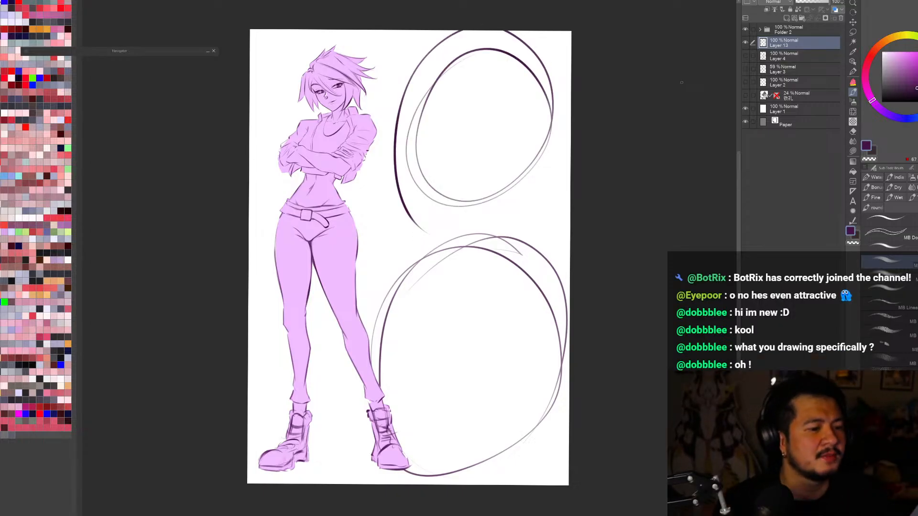
key("Delete")
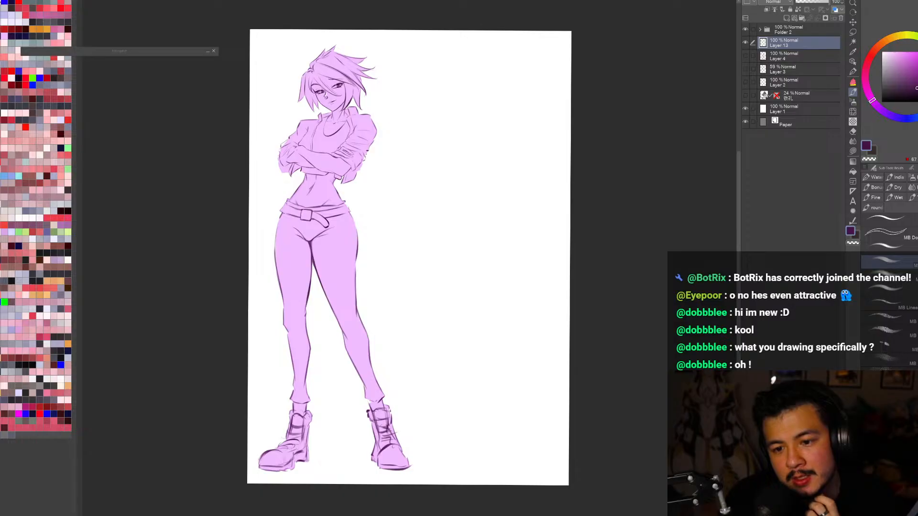
Step: Look at the red-cloaked character artwork in the other document, then return, show the 3D mannequin and hide Folder 2
key("ctrl+Tab")
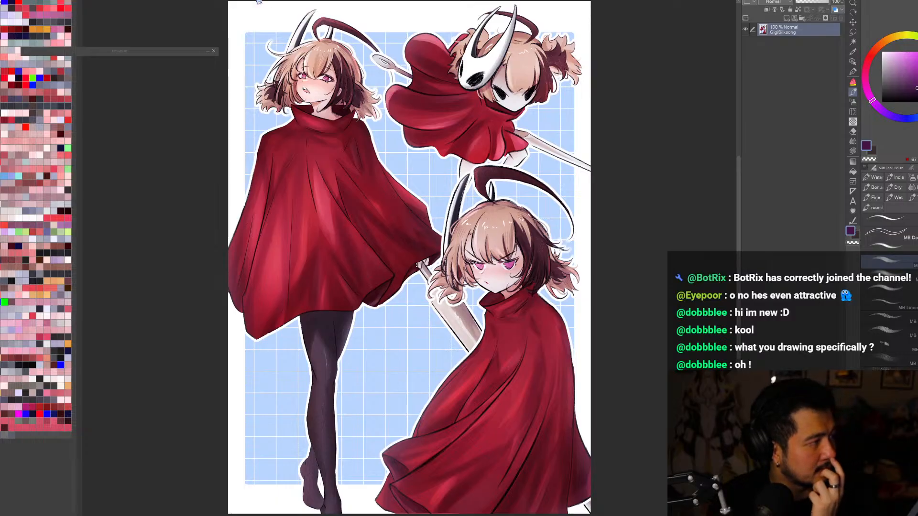
key("ctrl+Tab")
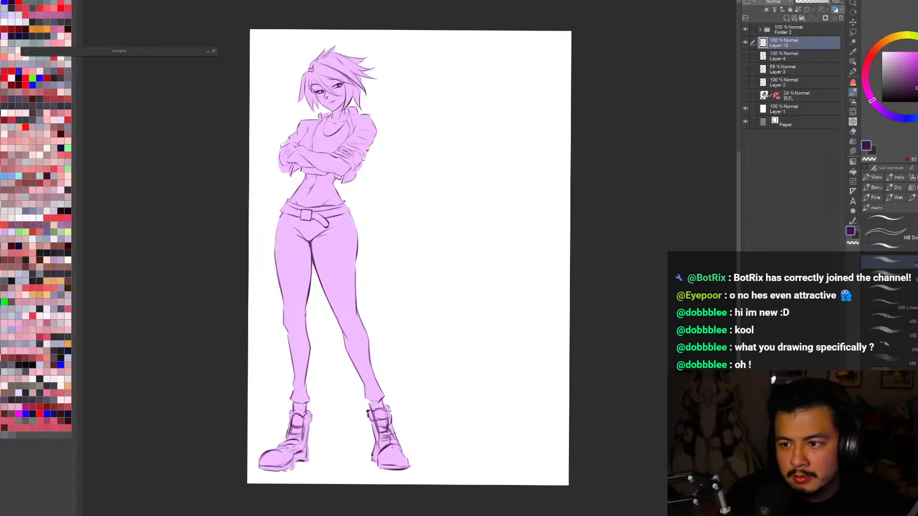
left_click(746, 96)
left_click(746, 30)
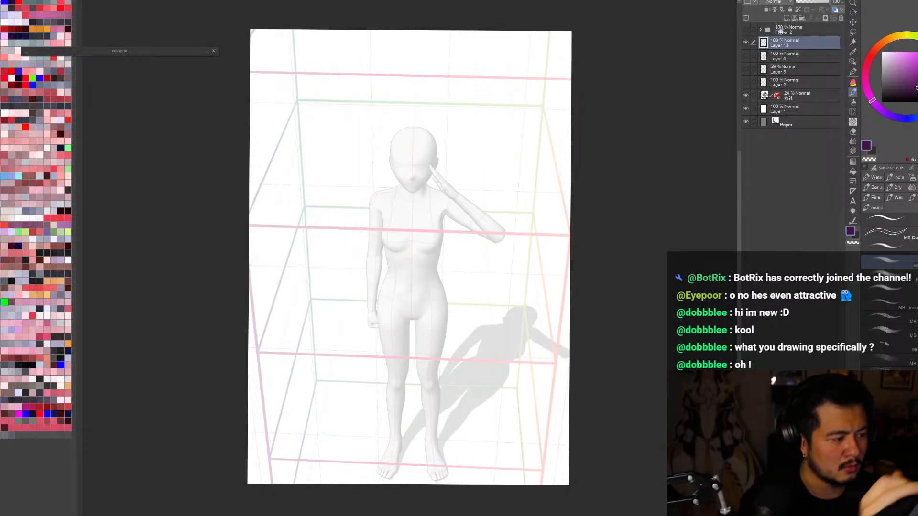
Step: Select the 3D mannequin with the Operation tool, adjust its camera angle, mirror the canvas view, and reselect Layer 13
left_click(852, 61)
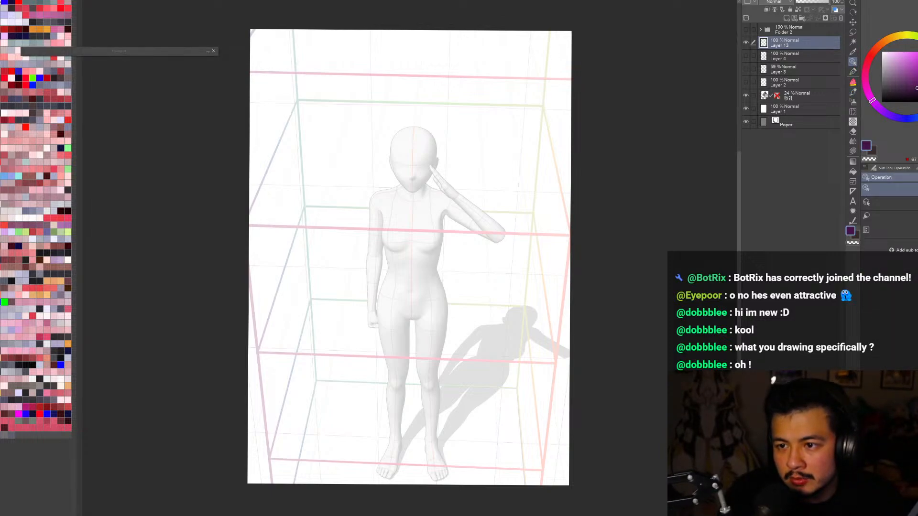
left_click(527, 320)
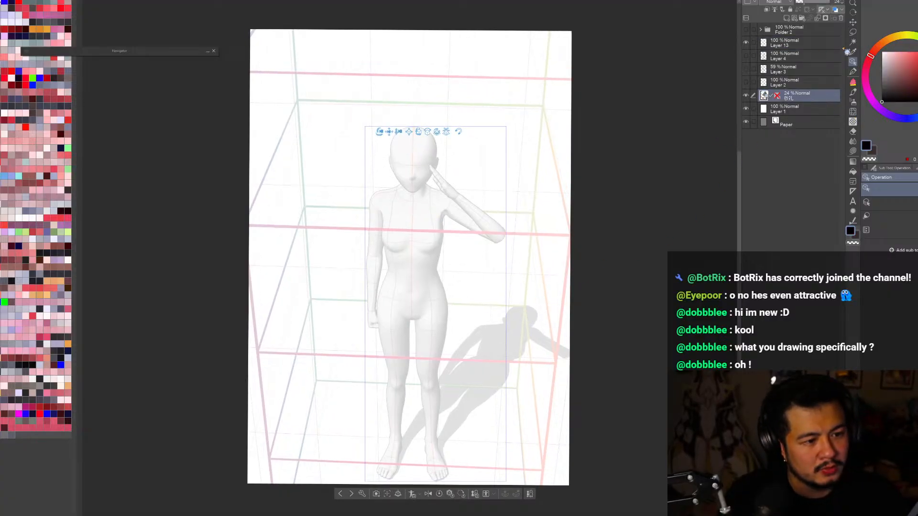
left_click_drag(450, 204, 488, 207)
key("h")
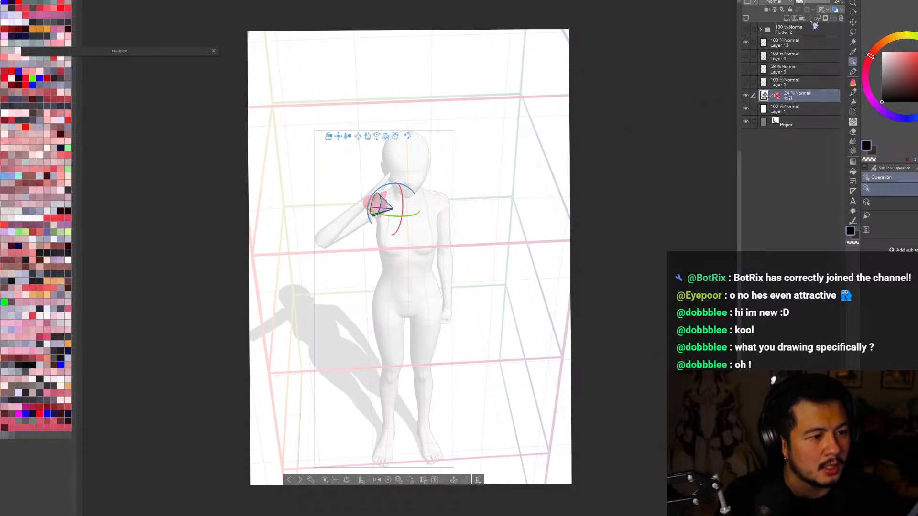
left_click(799, 45)
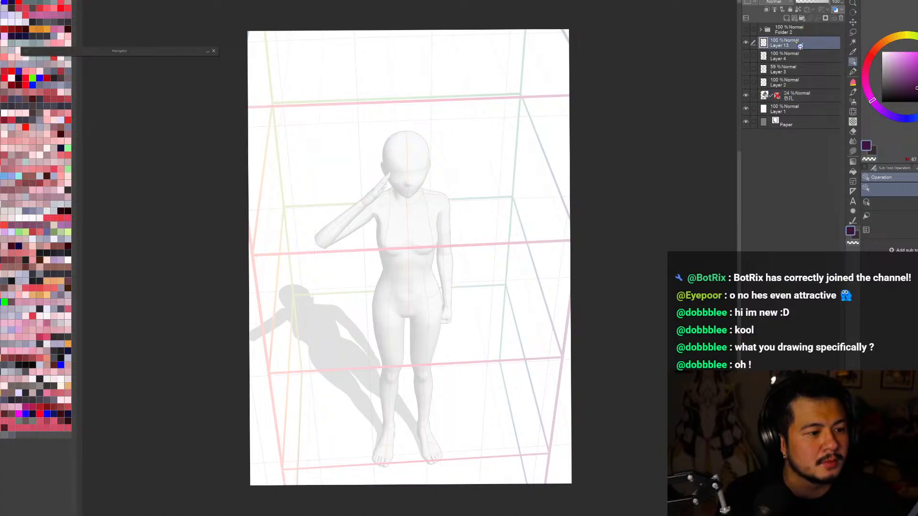
Step: Sketch the pointed jaw and a curved eye-level guide across the mannequin's face with the brush, redoing the unwanted guide strokes
key("ctrl+plus")
key("b")
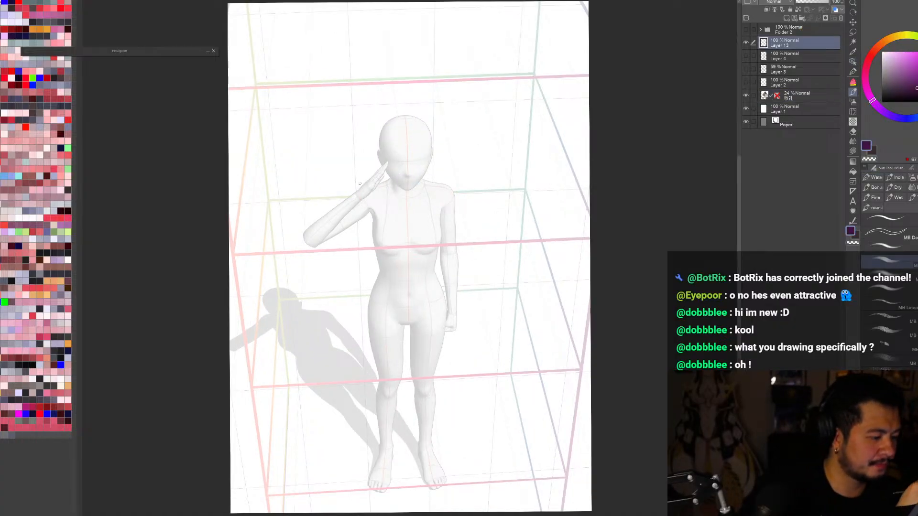
key("ctrl+plus")
mouse_move(416, 191)
left_mouse_down()
mouse_move(440, 169)
mouse_move(416, 191)
left_mouse_up()
left_click_drag(388, 153, 450, 146)
key("ctrl+z")
key("ctrl+z")
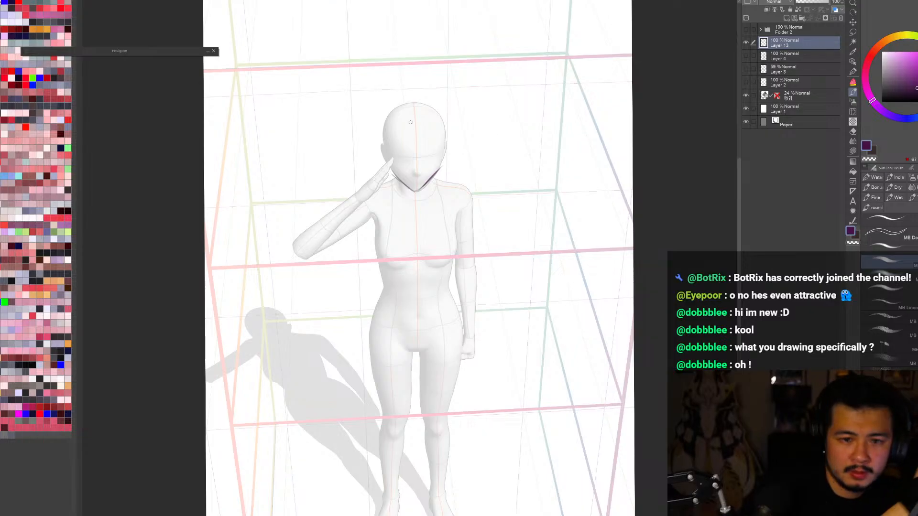
left_click_drag(388, 152, 436, 150)
left_click_drag(381, 159, 447, 155)
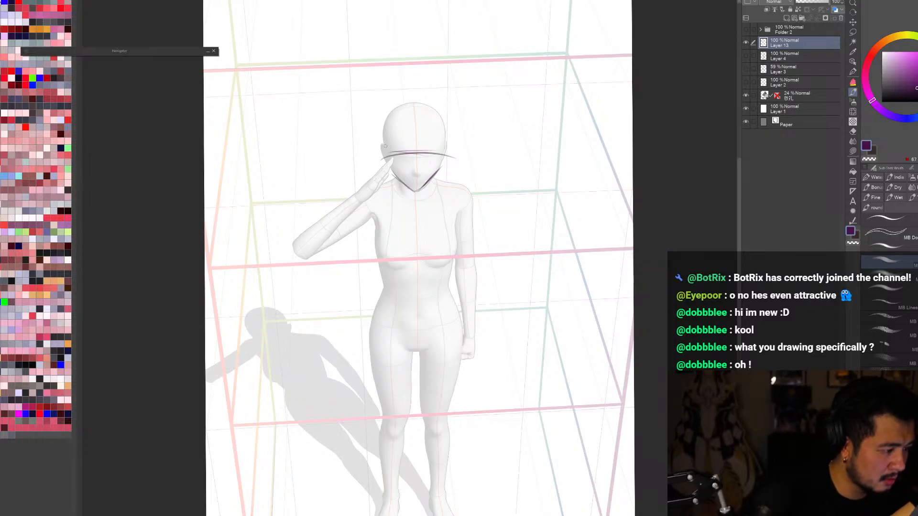
Step: Sketch the top curve of the cranium and short strokes for the sides of the face and ears, redoing rejected lines
left_click_drag(386, 145, 391, 158)
left_click_drag(383, 133, 421, 101)
key("ctrl+z")
left_click_drag(384, 130, 437, 106)
left_click_drag(432, 114, 438, 129)
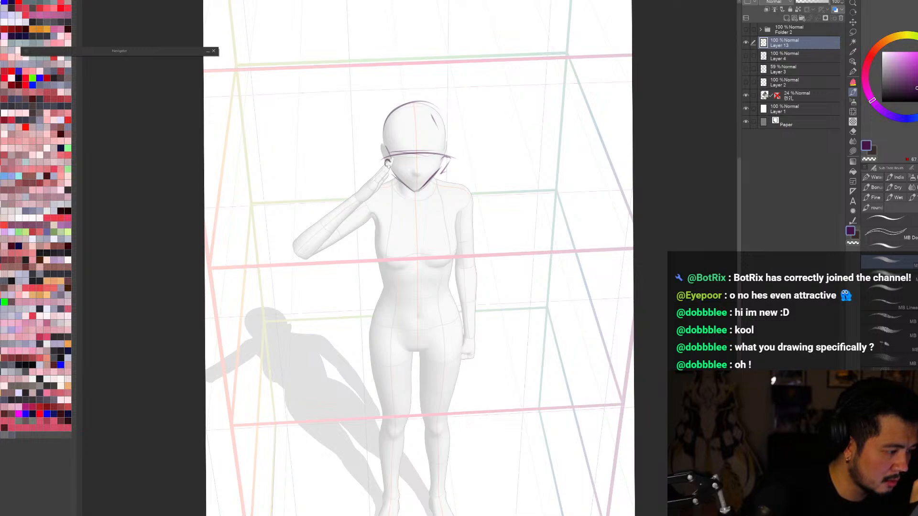
left_click_drag(388, 165, 396, 180)
key("ctrl+z")
key("ctrl+z")
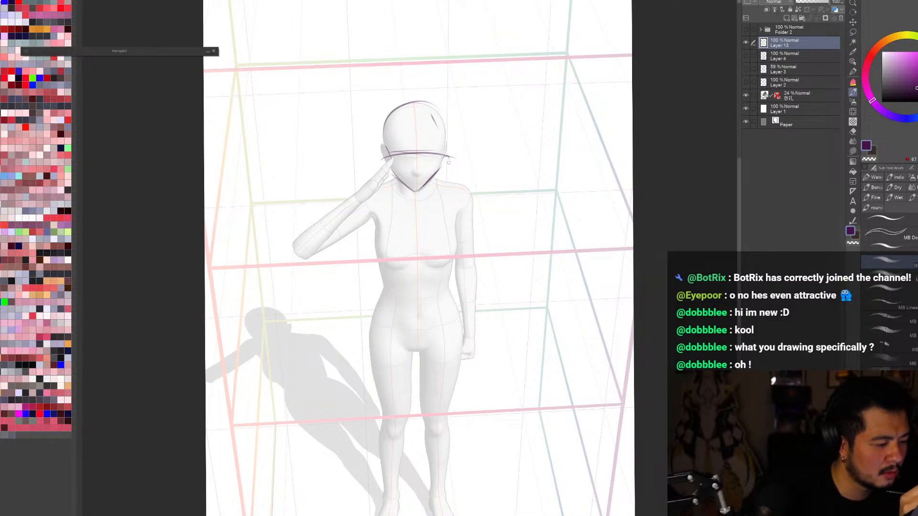
left_click_drag(385, 163, 394, 177)
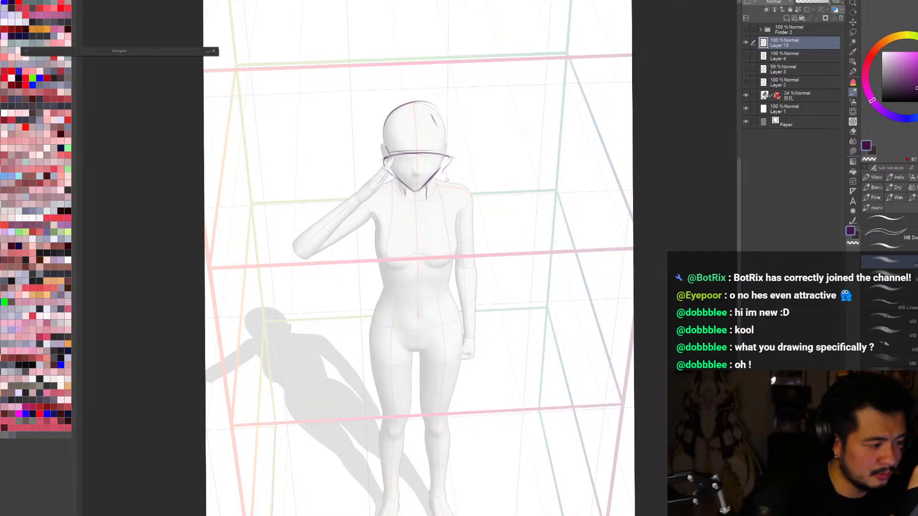
Step: Mirror the canvas view to sketch the neck base and curved shoulder lines on both sides of the mannequin, then mirror it back
mouse_move(437, 185)
left_mouse_down()
mouse_move(461, 182)
mouse_move(473, 197)
mouse_move(450, 215)
left_mouse_up()
key("h")
left_click_drag(422, 185, 432, 191)
mouse_move(423, 180)
left_mouse_down()
mouse_move(432, 190)
mouse_move(448, 185)
left_mouse_up()
left_click_drag(445, 185, 455, 201)
left_click_drag(451, 208, 438, 210)
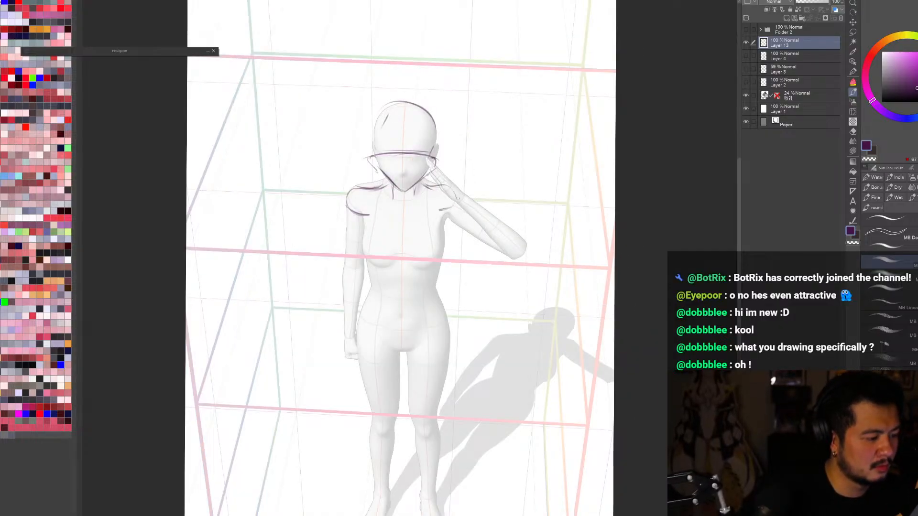
key("h")
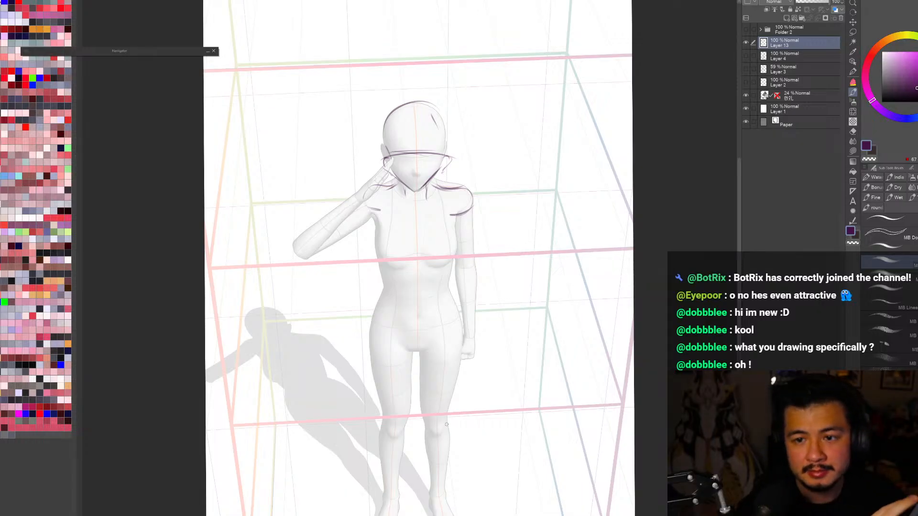
Step: Outline the sides of the ribcage and build up its curved lower edge under the chest with overlapping strokes
left_click_drag(376, 214, 374, 248)
mouse_move(377, 253)
left_mouse_down()
mouse_move(436, 254)
mouse_move(453, 217)
mouse_move(454, 229)
left_mouse_up()
mouse_move(375, 225)
left_mouse_down()
mouse_move(446, 247)
mouse_move(454, 221)
left_mouse_up()
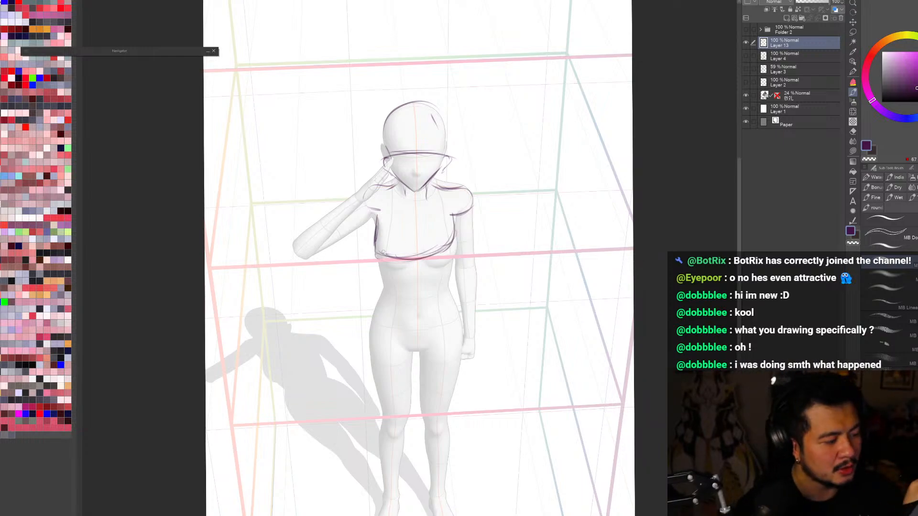
left_click_drag(393, 263, 456, 225)
left_click_drag(425, 259, 456, 234)
left_click_drag(390, 262, 439, 262)
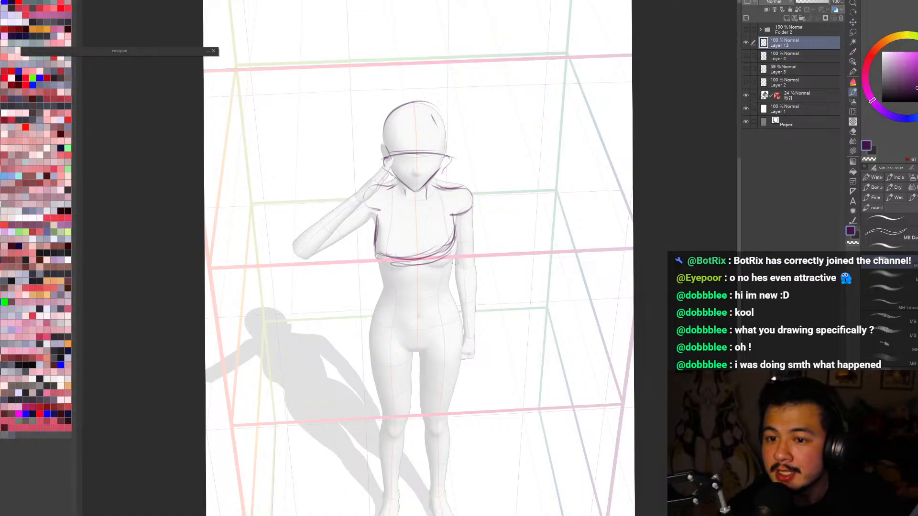
Step: Sketch the tapering abdomen, the flaring hip contours and the V-shaped pelvis line over the mannequin
mouse_move(395, 270)
left_mouse_down()
mouse_move(397, 290)
mouse_move(453, 250)
mouse_move(402, 302)
left_mouse_up()
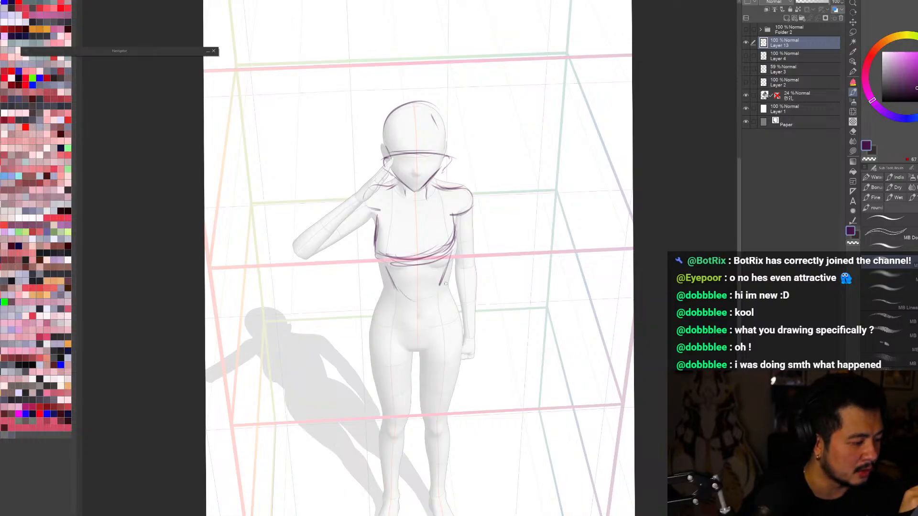
left_click_drag(442, 291, 458, 336)
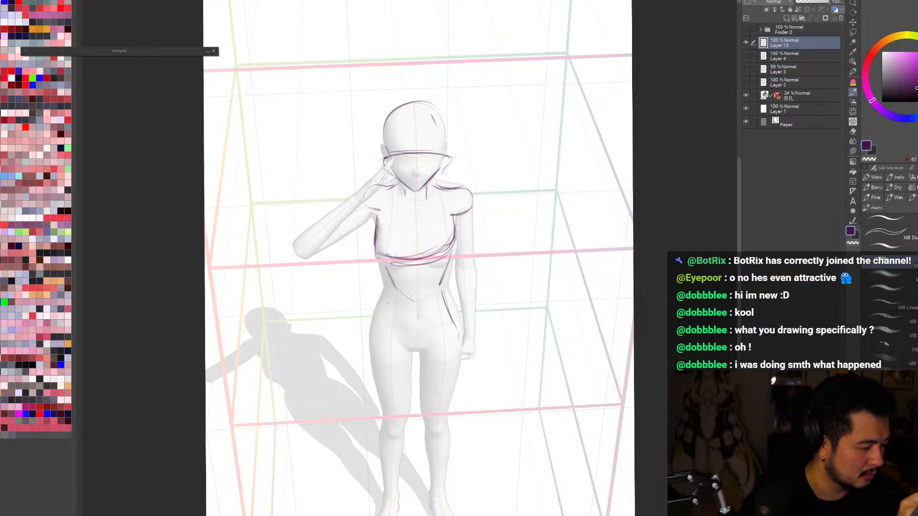
mouse_move(389, 286)
left_mouse_down()
mouse_move(378, 332)
mouse_move(415, 349)
mouse_move(451, 324)
mouse_move(462, 354)
mouse_move(445, 409)
left_mouse_up()
Step: Outline the thigh on the lowered arm's side, from a curved hip opening down to the knee
left_click_drag(458, 362, 437, 415)
mouse_move(415, 354)
left_mouse_down()
mouse_move(426, 419)
mouse_move(454, 376)
left_mouse_up()
left_click_drag(453, 378, 446, 427)
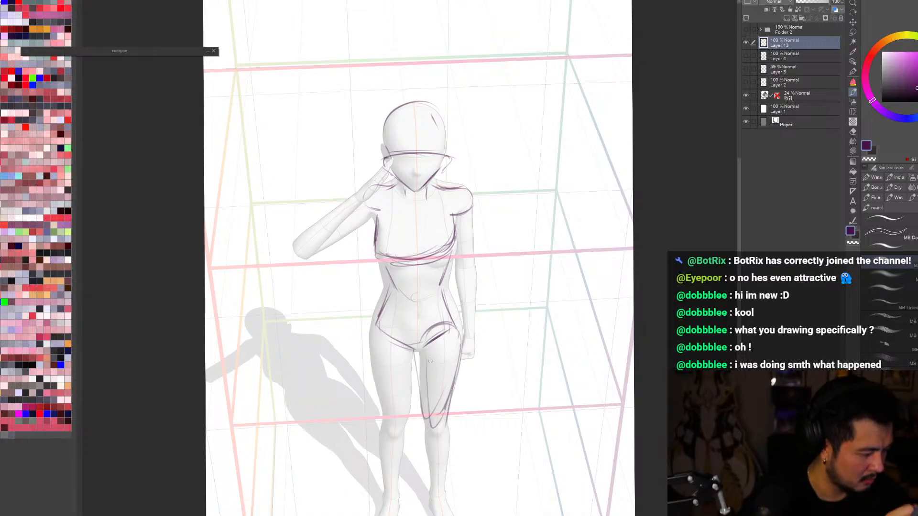
Step: Outline the thigh on the raised arm's side down to the knee, and trace the lowered arm from shoulder to hand
left_click_drag(373, 332, 390, 426)
left_click_drag(413, 354, 399, 429)
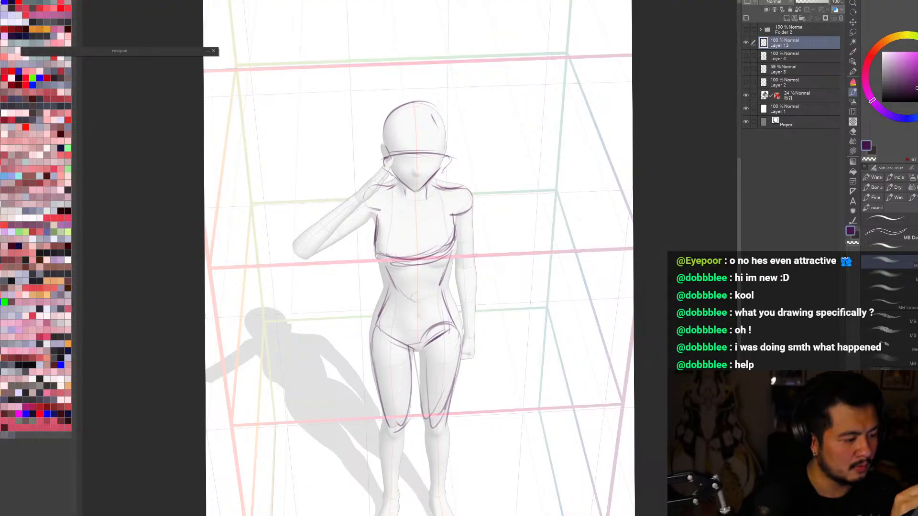
left_click_drag(470, 199, 473, 342)
left_click_drag(458, 269, 463, 339)
mouse_move(473, 328)
left_mouse_down()
mouse_move(478, 348)
mouse_move(466, 364)
left_mouse_up()
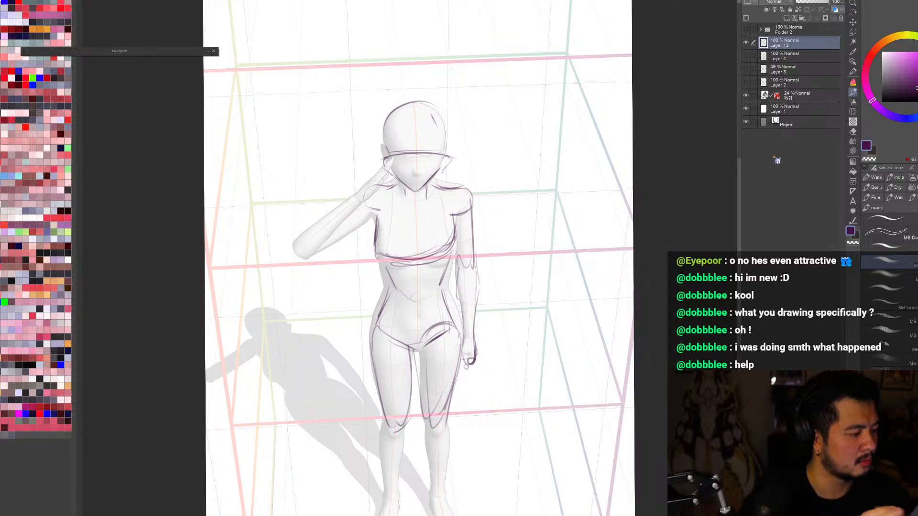
Step: Check the figure in a mirrored canvas view, then hide the 3D mannequin layer
key("h")
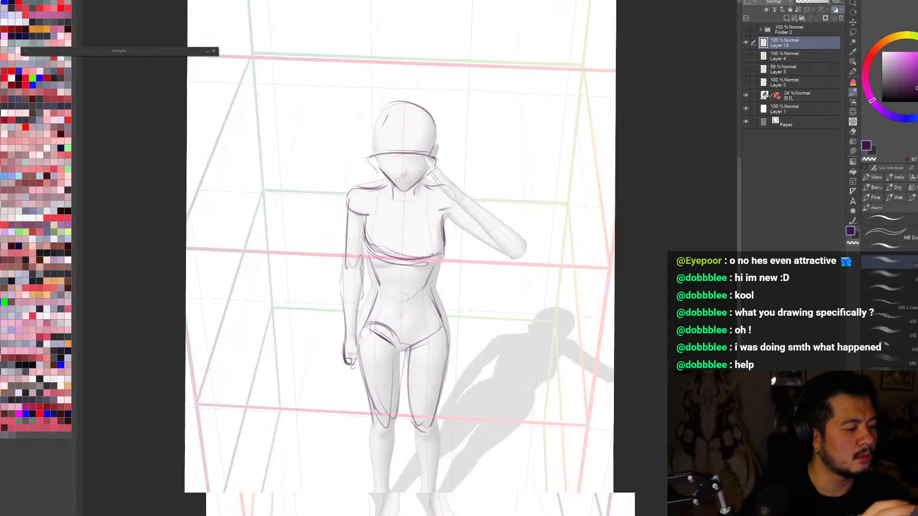
key("h")
left_click(746, 95)
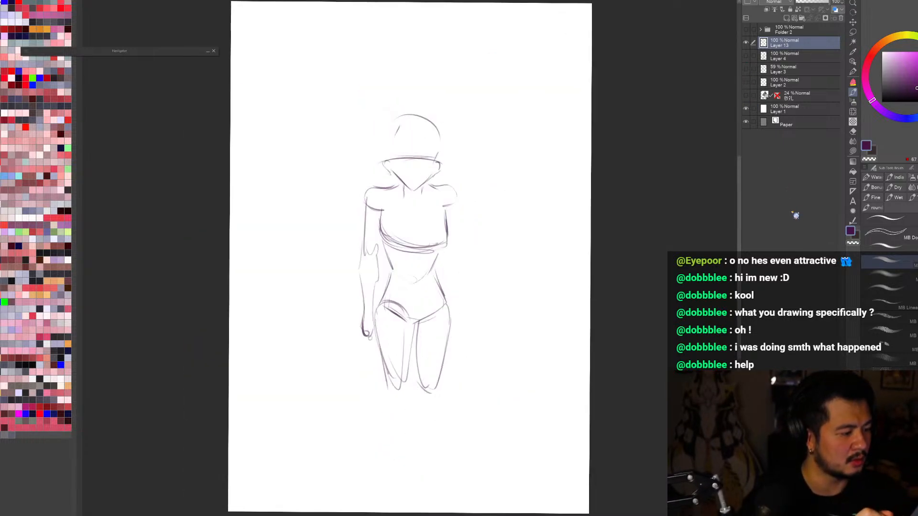
Step: Erase the skull dome above the brow line with an enlarged eraser
key("e")
key("bracketright")
key("bracketright")
key("bracketright")
mouse_move(410, 120)
left_mouse_down()
mouse_move(380, 124)
mouse_move(421, 125)
left_mouse_up()
Step: Try fading the body sketch layer to 22% opacity
scroll(442, 71, "up", 1)
key("r")
left_click_drag(270, 162, 261, 178)
key("b")
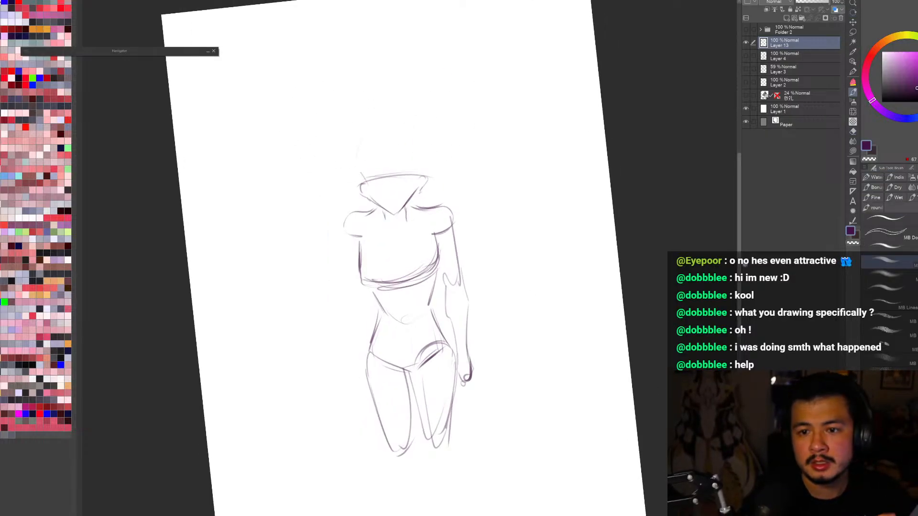
key("ctrl+minus")
left_click(802, 2)
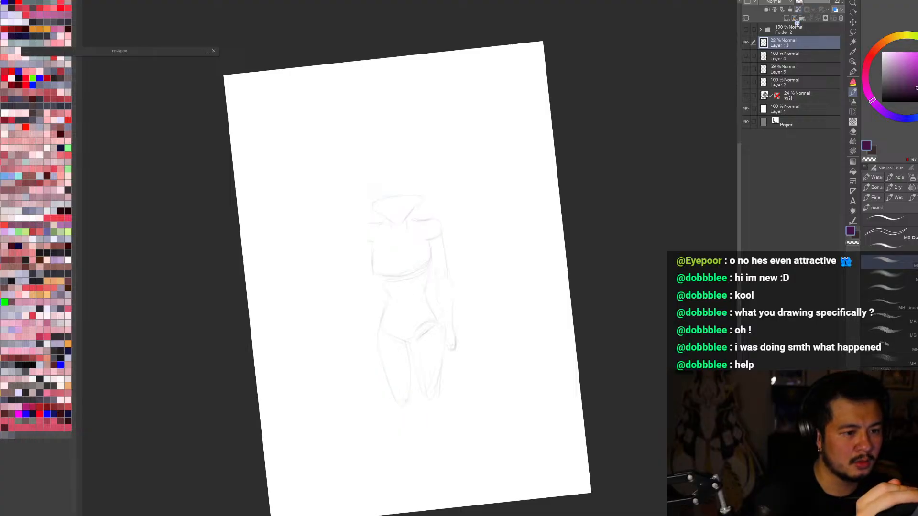
key("ctrl+z")
Step: Sketch the raised forearm as two slanting contours from the elbow up toward the side of the head
scroll(318, 244, "up", 3)
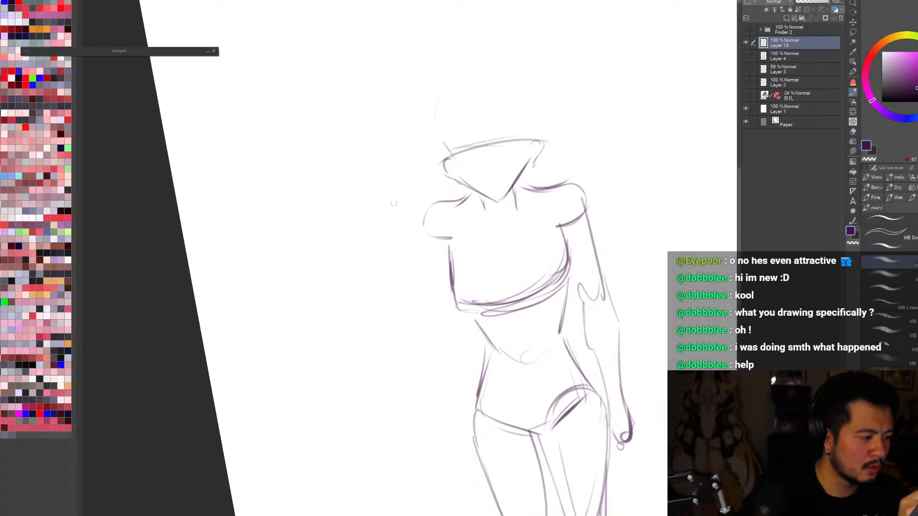
mouse_move(363, 224)
left_mouse_down()
mouse_move(356, 242)
mouse_move(412, 166)
mouse_move(361, 226)
mouse_move(410, 179)
left_mouse_up()
key("ctrl+z")
mouse_move(373, 213)
left_mouse_down()
mouse_move(421, 183)
mouse_move(396, 235)
left_mouse_up()
left_click_drag(394, 238, 372, 252)
Step: Erase the wrist end of the raised forearm and move the forearm lines onto their own layer
key("e")
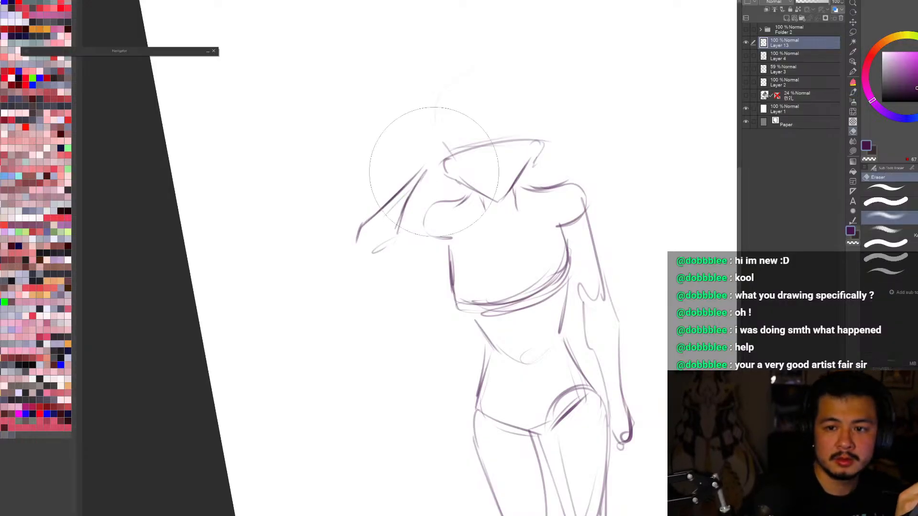
key("[")
left_click_drag(426, 169, 425, 158)
left_click_drag(426, 212, 432, 219)
key("m")
mouse_move(427, 175)
left_mouse_down()
mouse_move(346, 279)
mouse_move(427, 166)
left_mouse_up()
left_click(390, 305)
key("b")
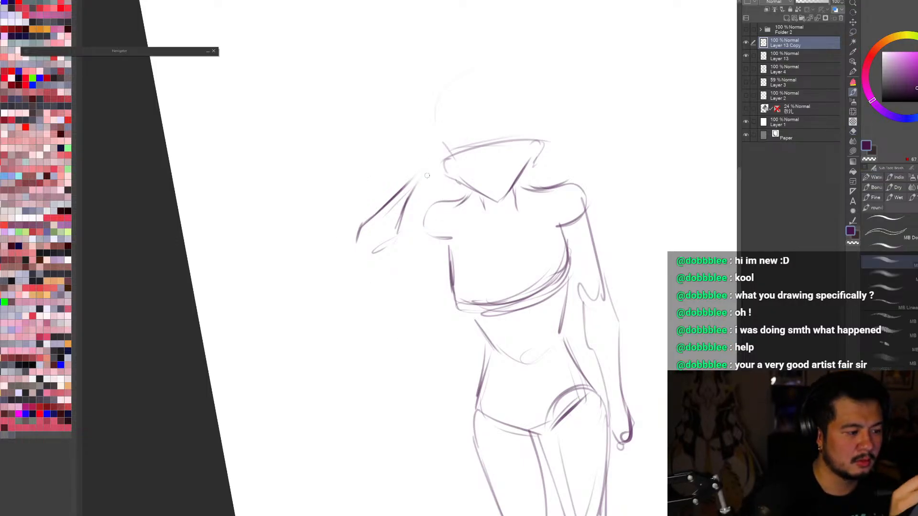
Step: Sketch the saluting hand at the brow, with extended fingers and a thumb beneath them
mouse_move(409, 184)
left_mouse_down()
mouse_move(428, 135)
mouse_move(412, 174)
mouse_move(441, 133)
mouse_move(435, 137)
mouse_move(469, 104)
left_mouse_up()
mouse_move(426, 163)
left_mouse_down()
mouse_move(466, 110)
mouse_move(426, 166)
left_mouse_up()
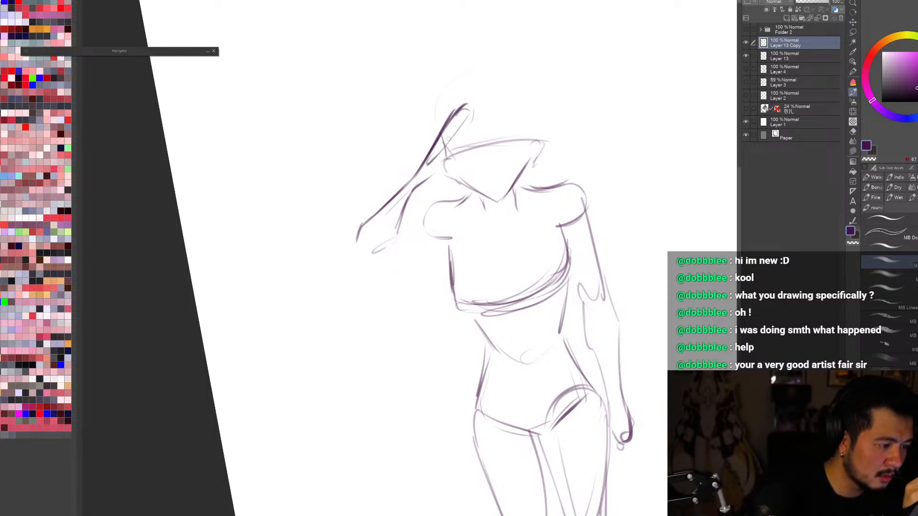
mouse_move(471, 111)
left_mouse_down()
mouse_move(436, 162)
mouse_move(447, 165)
left_mouse_up()
left_click_drag(470, 132, 446, 168)
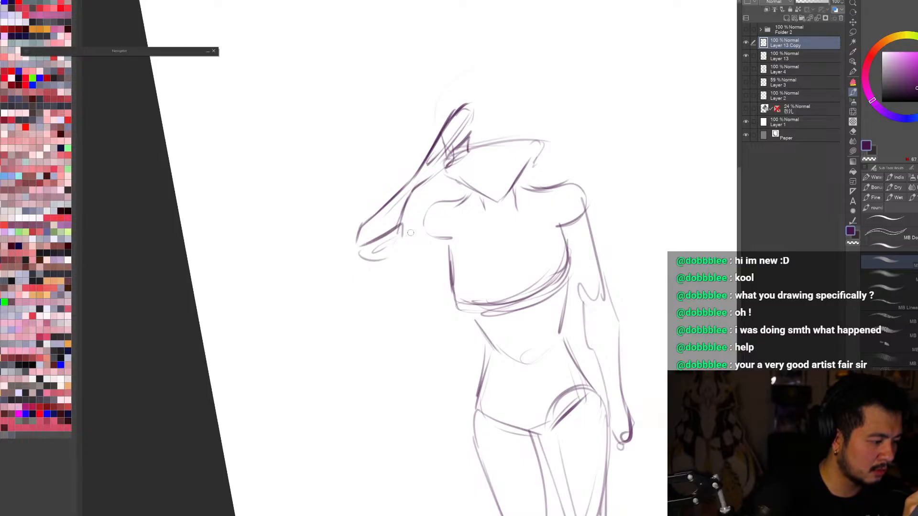
Step: Rework the raised arm's elbow end into an angular flared shape and reinforce the hand and forearm contours
mouse_move(360, 231)
left_mouse_down()
mouse_move(352, 247)
mouse_move(364, 253)
left_mouse_up()
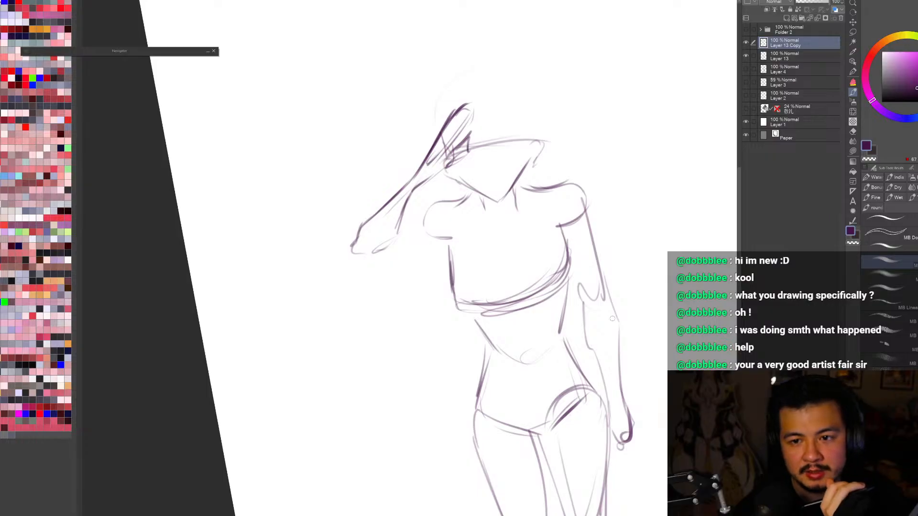
key("ctrl+z")
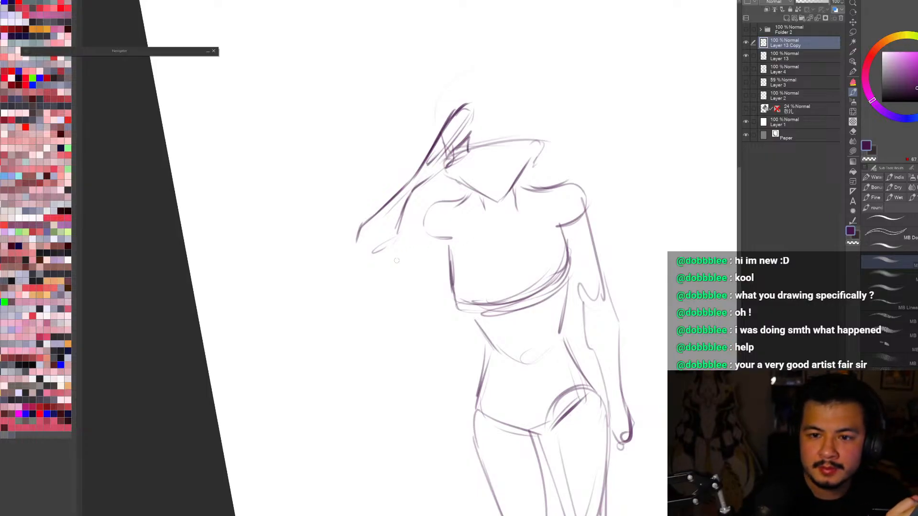
mouse_move(354, 226)
left_mouse_down()
mouse_move(347, 248)
mouse_move(379, 265)
mouse_move(398, 259)
left_mouse_up()
mouse_move(399, 224)
left_mouse_down()
mouse_move(415, 244)
mouse_move(387, 257)
left_mouse_up()
mouse_move(402, 218)
left_mouse_down()
mouse_move(417, 247)
mouse_move(405, 254)
mouse_move(421, 255)
left_mouse_up()
left_click_drag(382, 265, 419, 247)
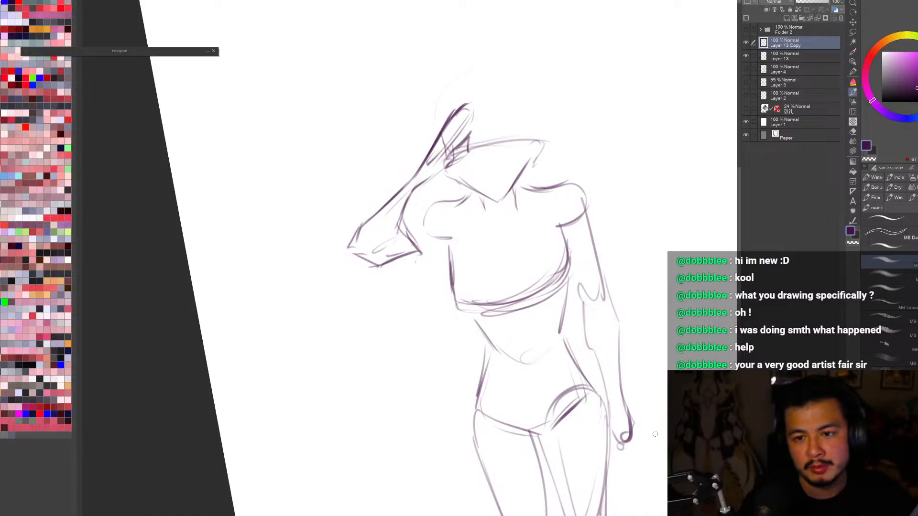
key("ctrl+z")
mouse_move(409, 201)
left_mouse_down()
mouse_move(379, 257)
mouse_move(372, 252)
mouse_move(461, 111)
left_mouse_up()
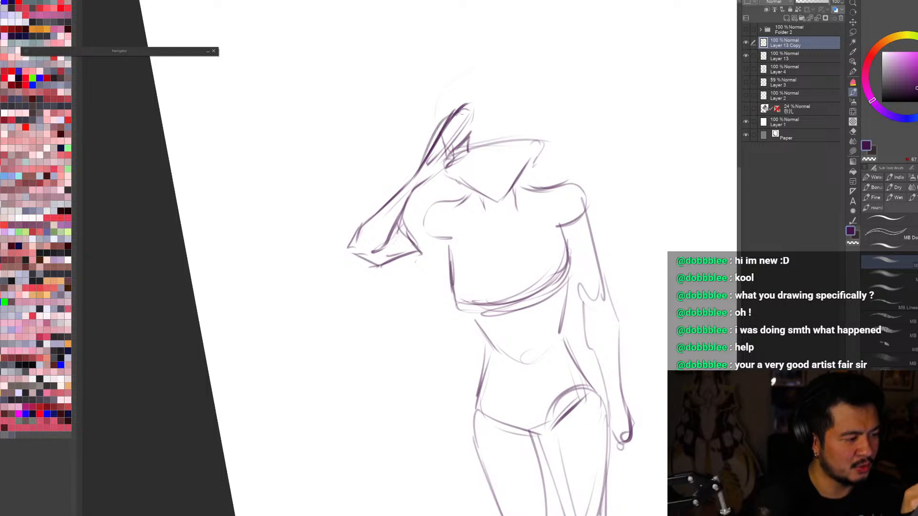
Step: Move the raised arm slightly outward from the head with a transform
key("r")
left_click_drag(544, 236, 551, 268)
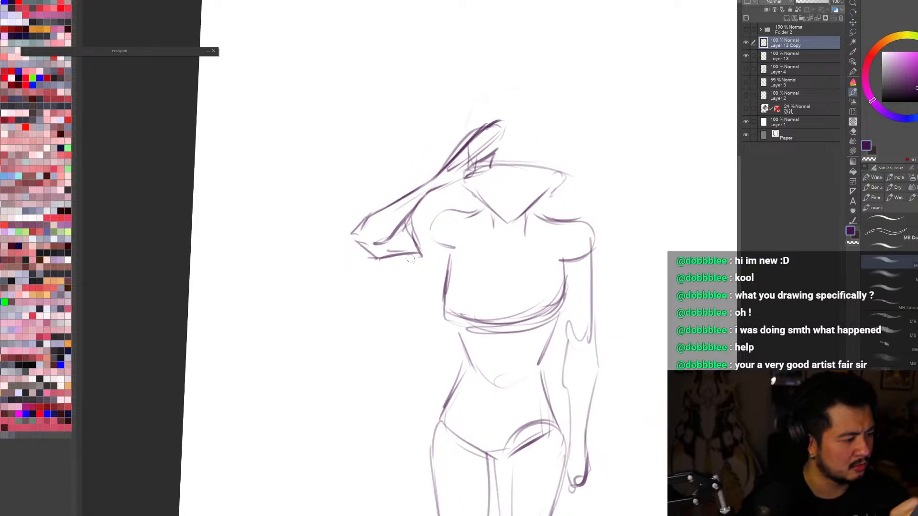
key("ctrl+t")
left_click_drag(464, 251, 442, 254)
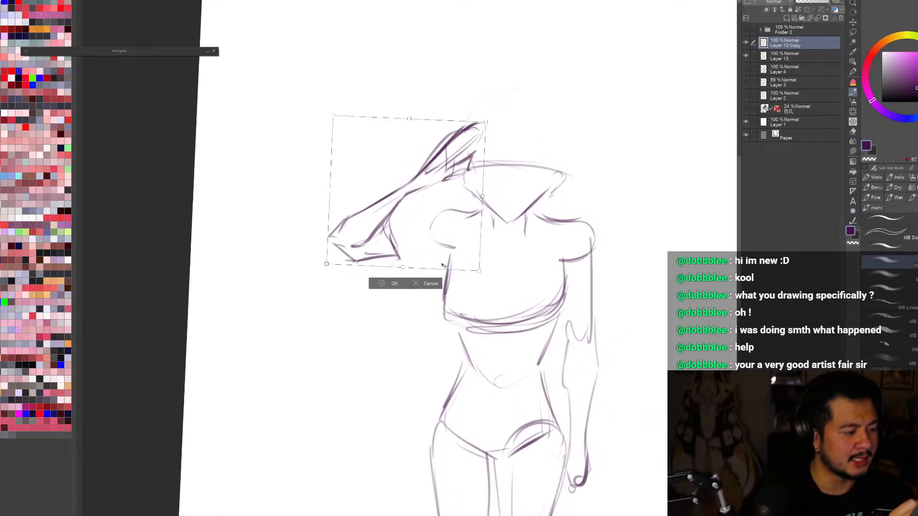
left_click(393, 288)
Step: Sketch the upper and lower edges of the upper arm to link the raised elbow to the shoulder
left_click_drag(395, 218, 409, 214)
key("ctrl+z")
mouse_move(416, 217)
left_mouse_down()
mouse_move(437, 212)
mouse_move(420, 230)
mouse_move(436, 209)
mouse_move(428, 205)
left_mouse_up()
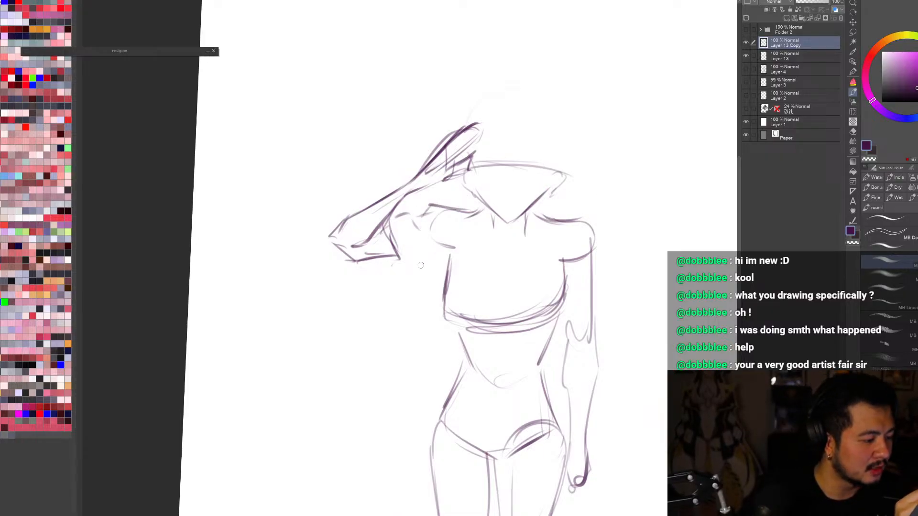
left_click_drag(398, 260, 424, 251)
left_click_drag(425, 262, 434, 255)
Step: Nudge the raised arm's position with a transform while viewing the canvas mirrored, then restore the normal view
key("ctrl+0")
key("r")
left_click_drag(631, 440, 647, 418)
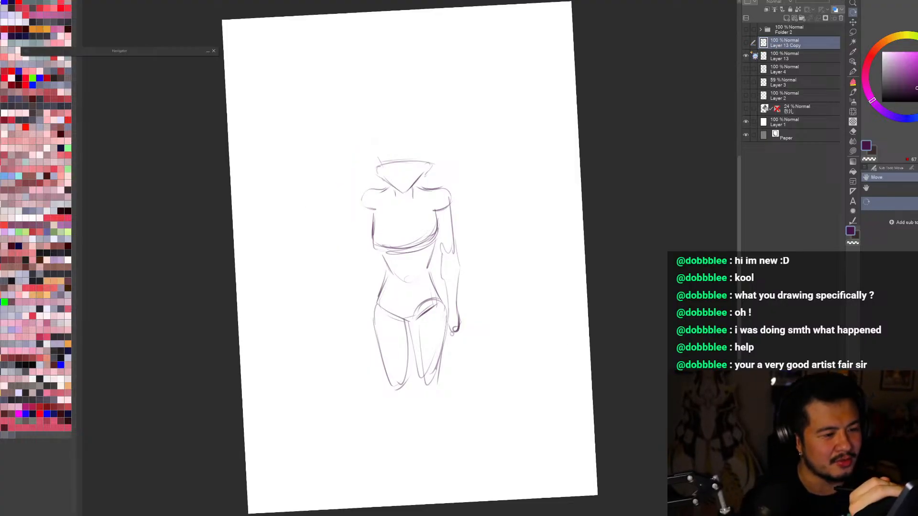
left_click(746, 43)
key("h")
key("ctrl+t")
left_click_drag(495, 211, 499, 214)
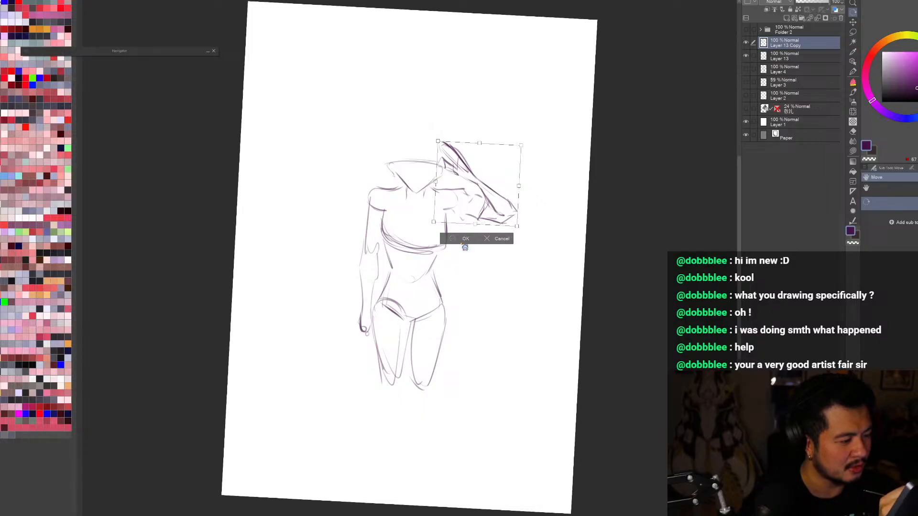
key("Return")
key("h")
key("b")
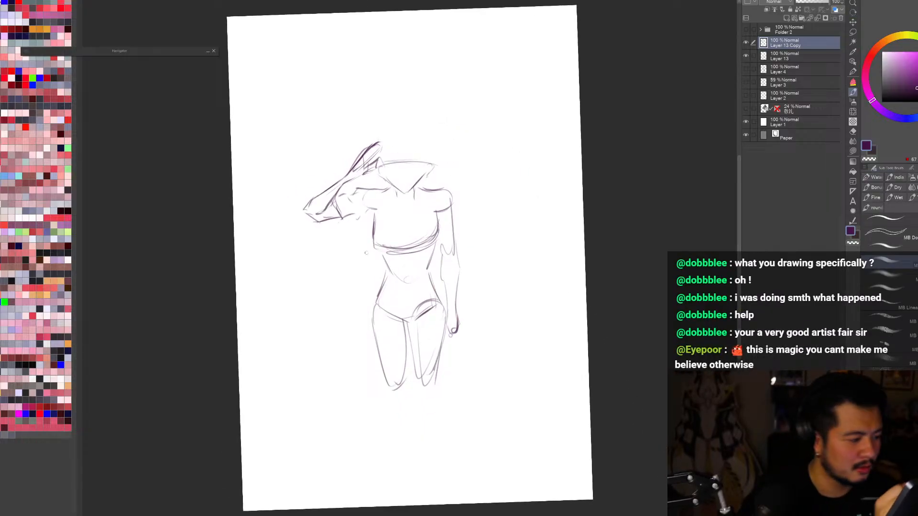
Step: Sketch an open jacket panel hanging below the raised arm's shoulder, and add collar curves around the neck base
left_click_drag(367, 214, 357, 248)
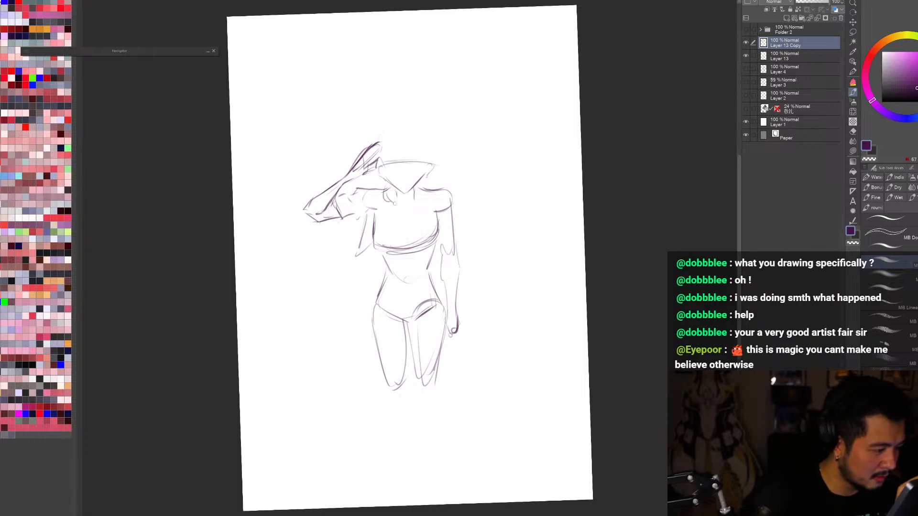
left_click_drag(395, 204, 364, 257)
left_click_drag(367, 215, 374, 262)
mouse_move(390, 181)
left_mouse_down()
mouse_move(389, 206)
mouse_move(370, 191)
left_mouse_up()
left_click_drag(373, 198, 355, 253)
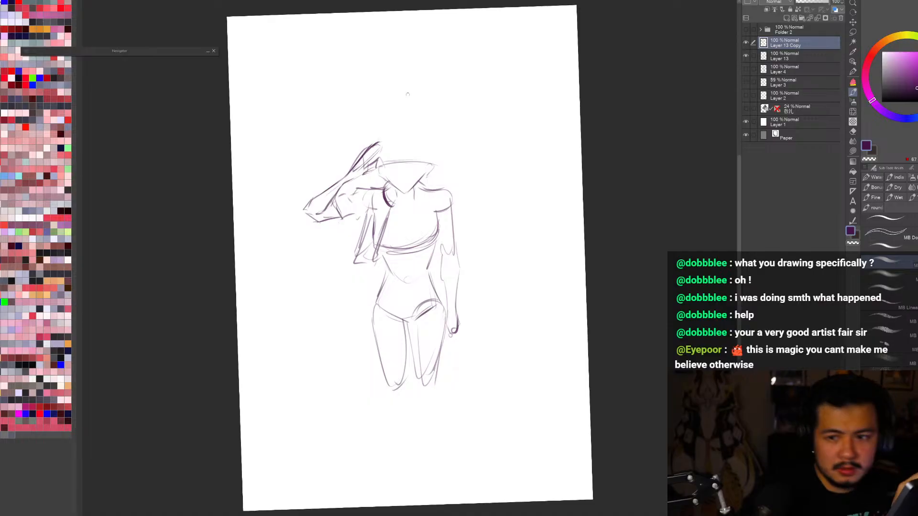
Step: Fade the body layer to 37% opacity and sketch the opposite jacket edge down the chest on the arm layer
left_click(797, 57)
left_click(809, 2)
left_click(809, 41)
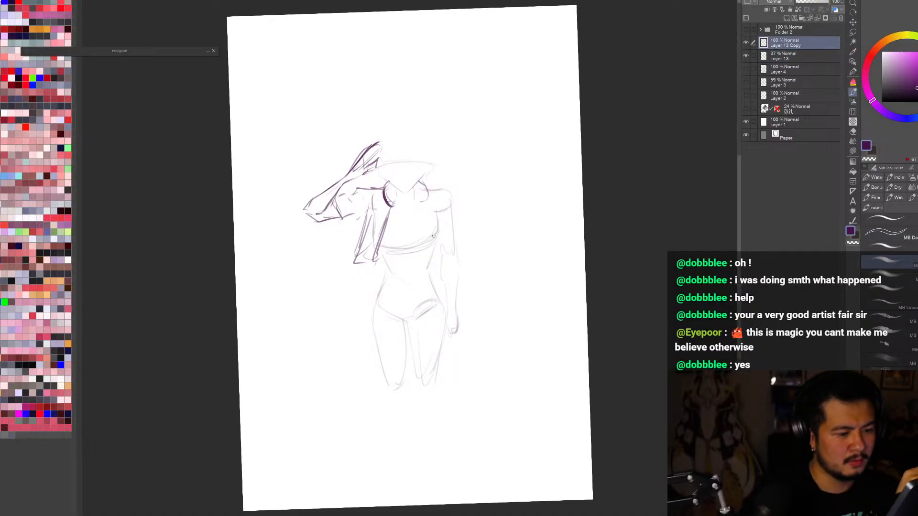
mouse_move(421, 203)
left_mouse_down()
mouse_move(433, 235)
mouse_move(428, 264)
left_mouse_up()
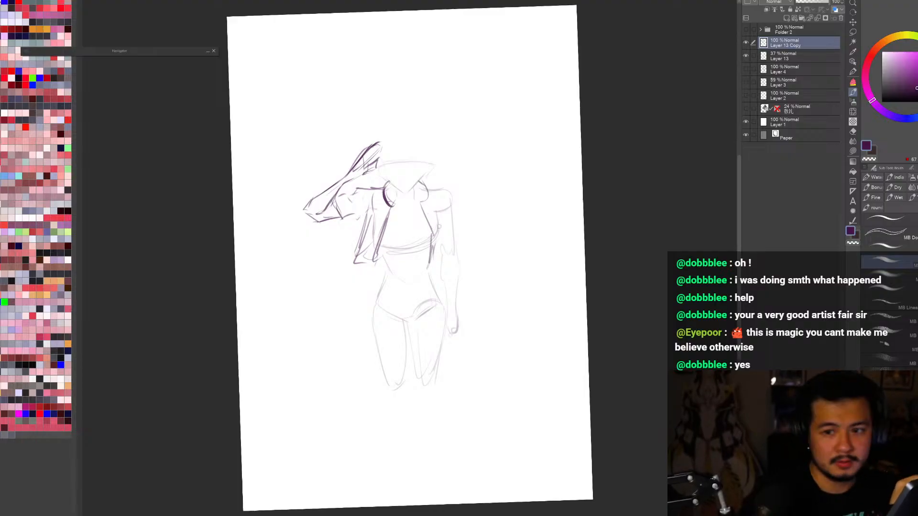
left_click_drag(427, 206, 437, 235)
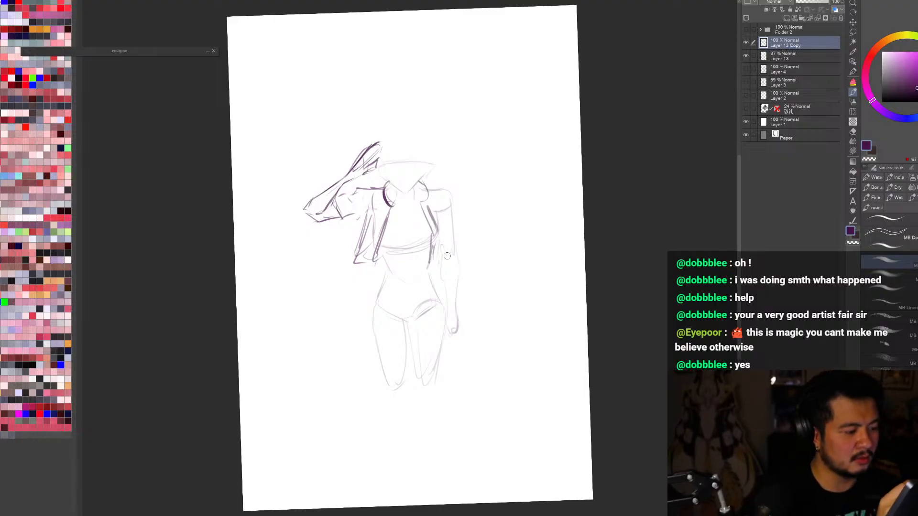
Step: Raise the body layer's opacity to 64% and compare both sketch layers by toggling their visibility
key("r")
left_click_drag(624, 424, 615, 436)
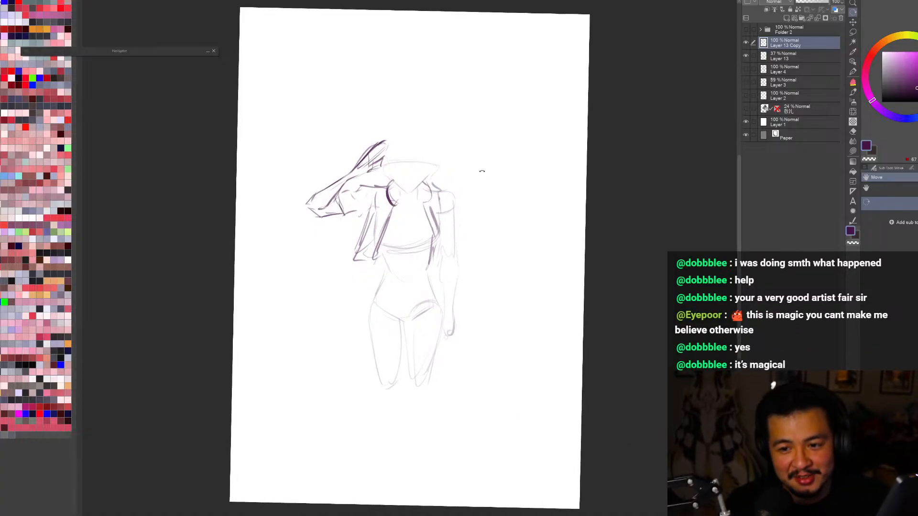
left_click(752, 57)
left_click_drag(812, 2, 817, 2)
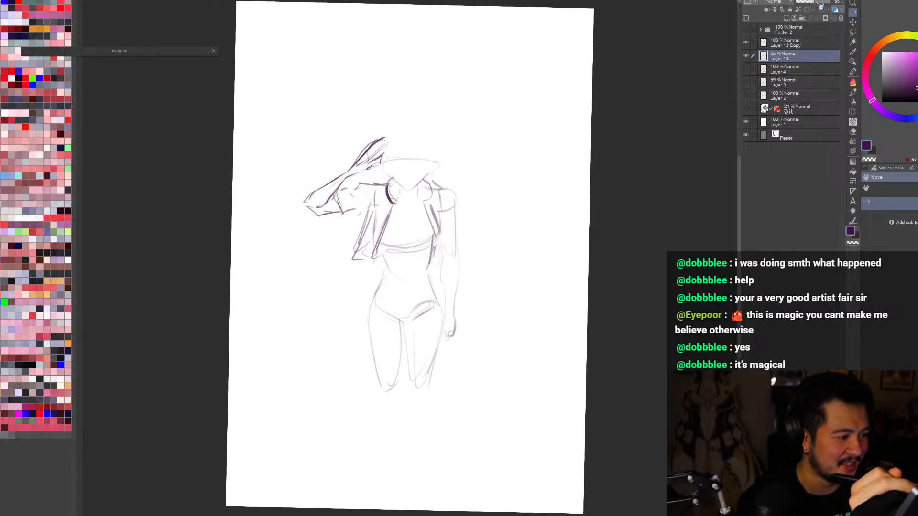
left_click(745, 56)
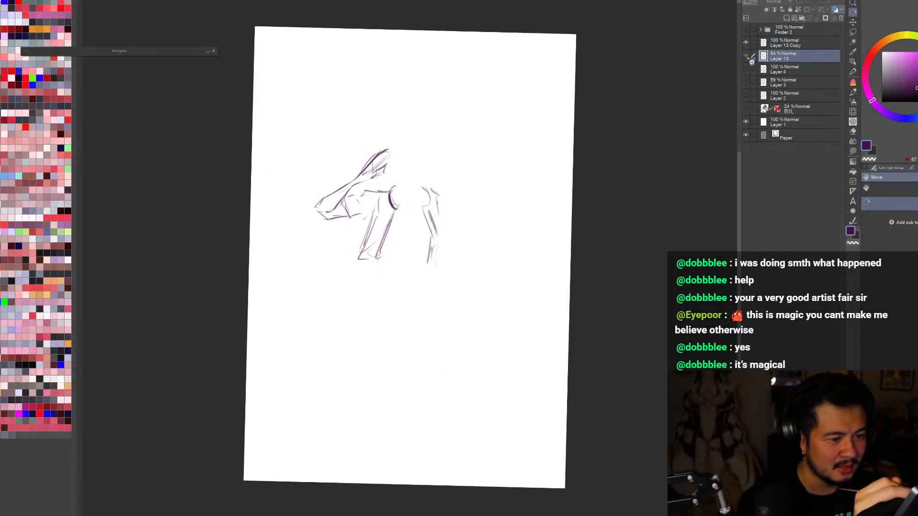
left_click(745, 56)
left_click(745, 42)
left_click(745, 42)
left_click(784, 43)
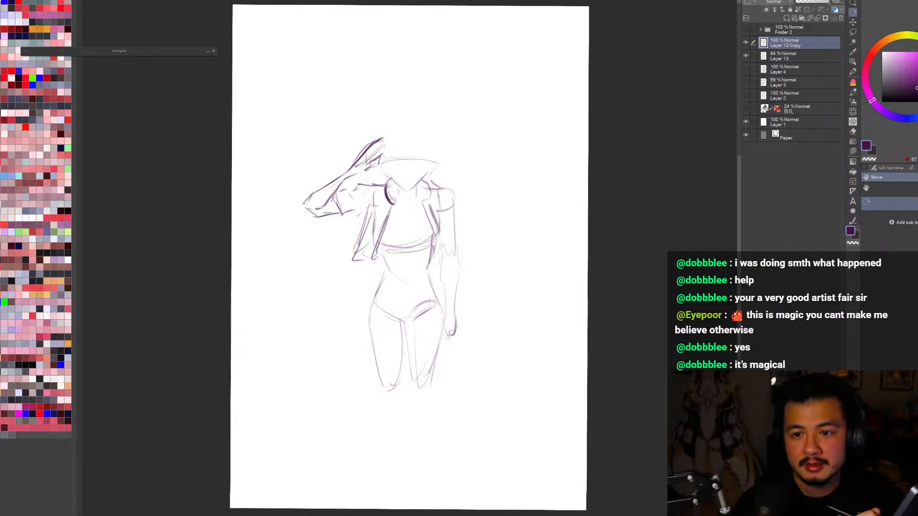
Step: Lasso the head on the body layer, shift it slightly upward and clear the selection
left_click(746, 56)
left_click(759, 56)
mouse_move(488, 157)
left_mouse_down()
mouse_move(389, 183)
mouse_move(463, 152)
left_mouse_up()
key("m")
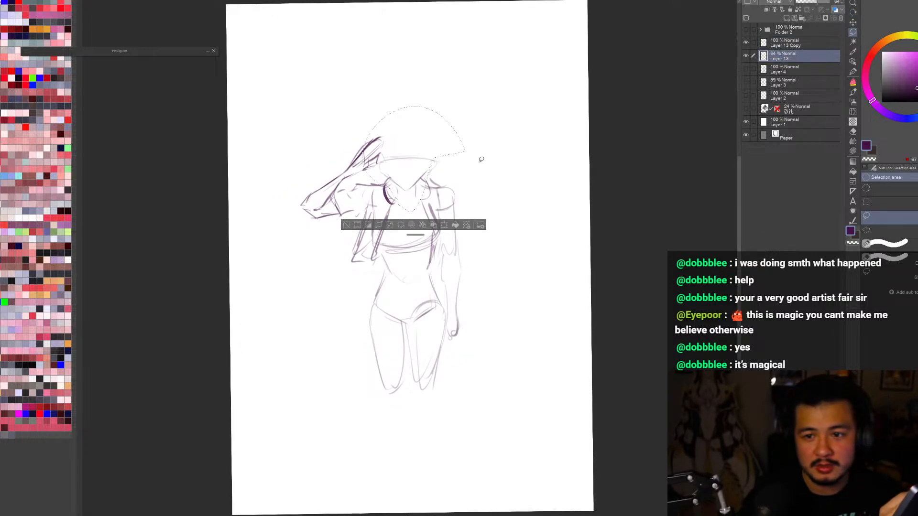
key("ctrl+t")
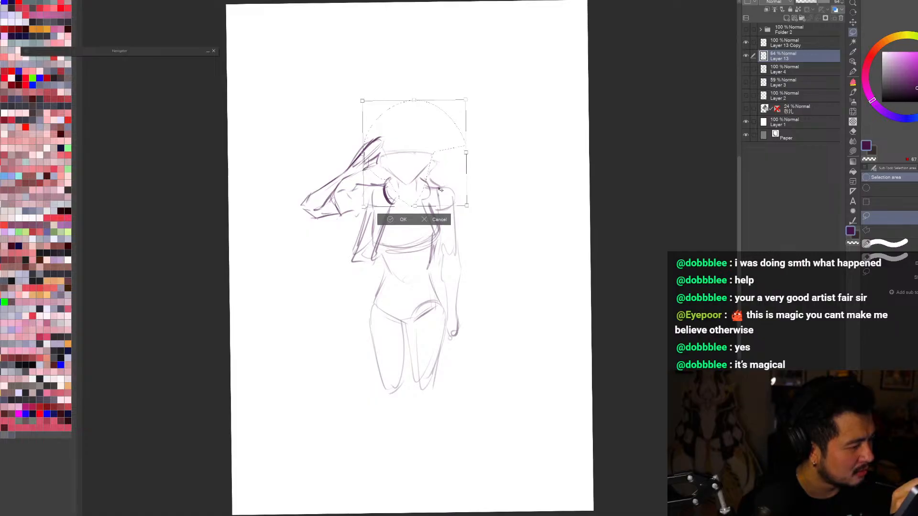
key("Return")
key("ctrl+d")
key("e")
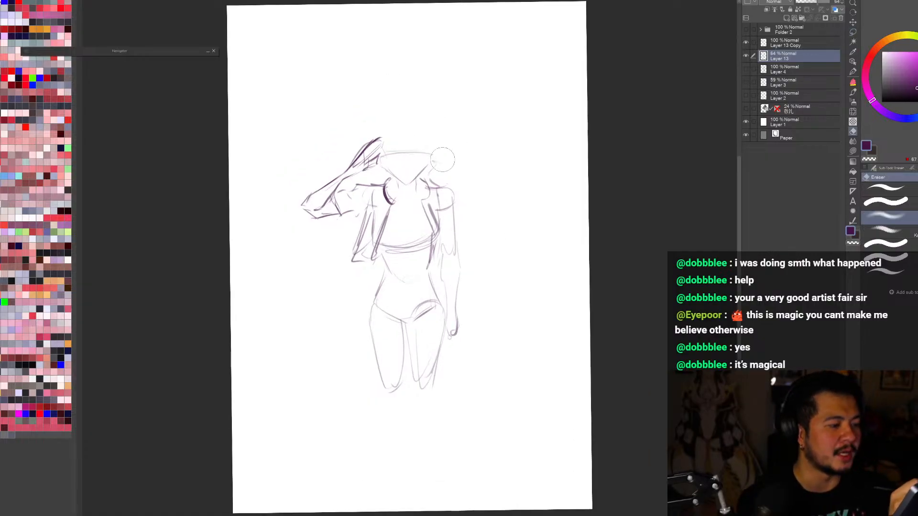
key("h")
key("h")
key("b")
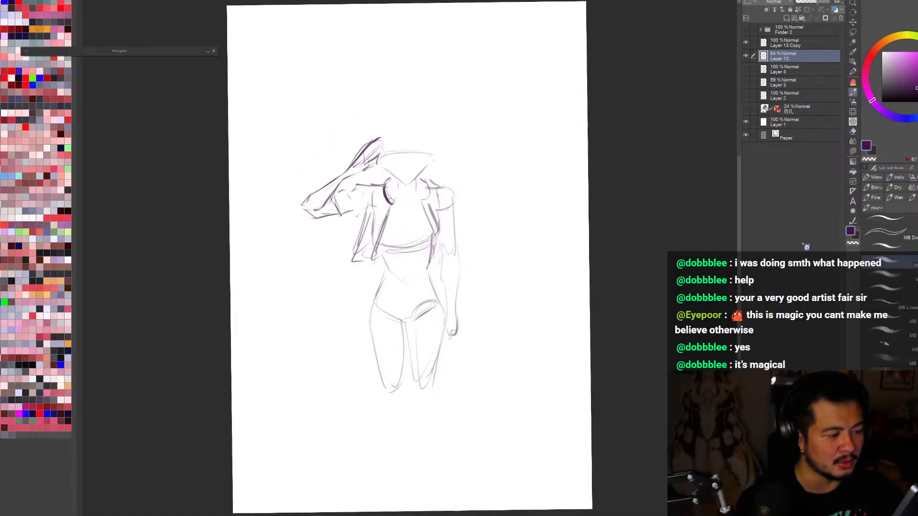
key("ctrl+minus")
key("ctrl+plus")
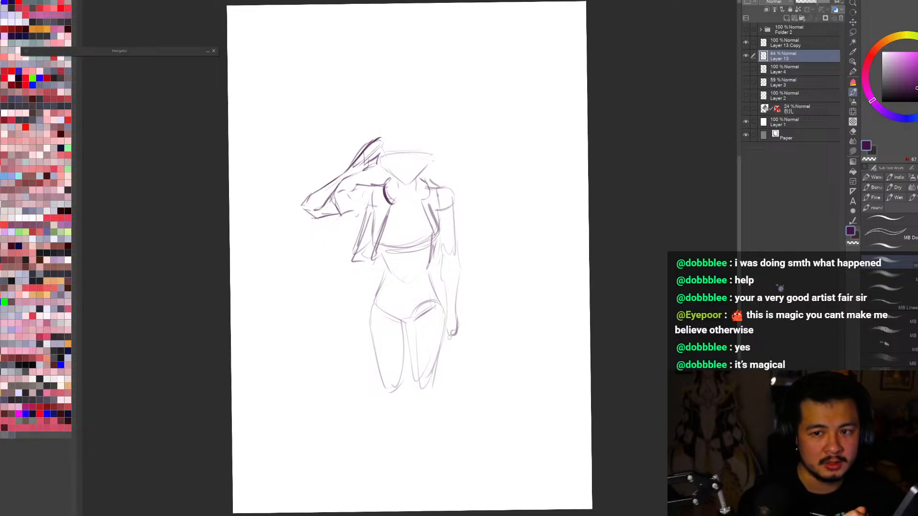
key("h")
key("h")
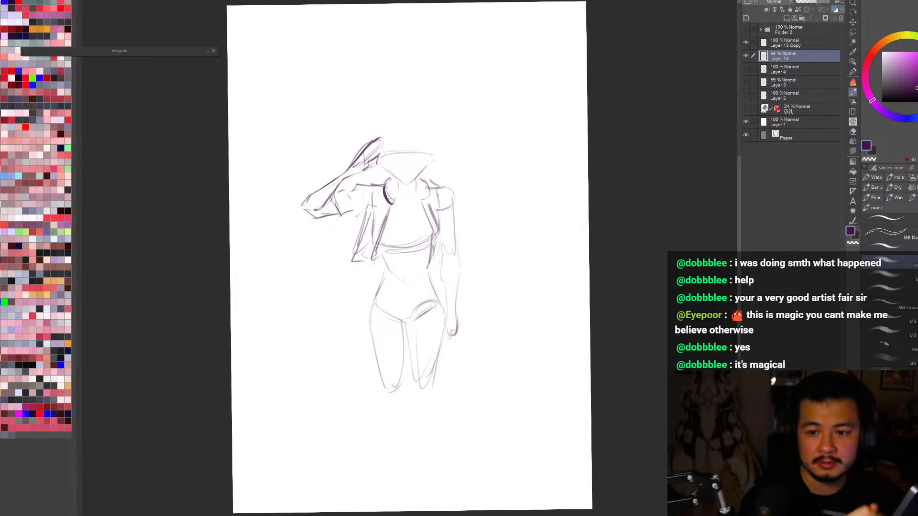
left_click(746, 43)
left_click(746, 42)
left_click(776, 43)
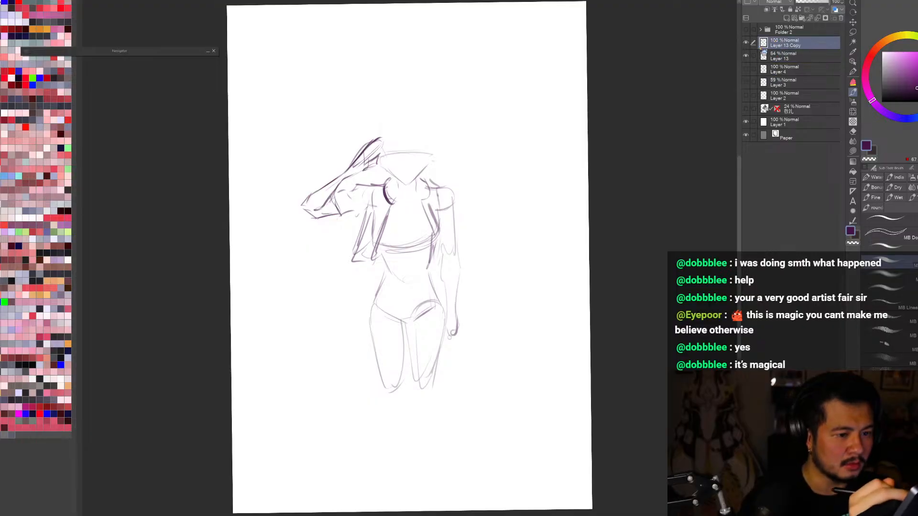
key("b")
left_click_drag(382, 279, 436, 292)
key("ctrl+z")
key("b")
mouse_move(372, 290)
left_mouse_down()
mouse_move(442, 297)
mouse_move(408, 312)
mouse_move(429, 311)
left_mouse_up()
key("ctrl+z")
key("b")
key("ctrl+z")
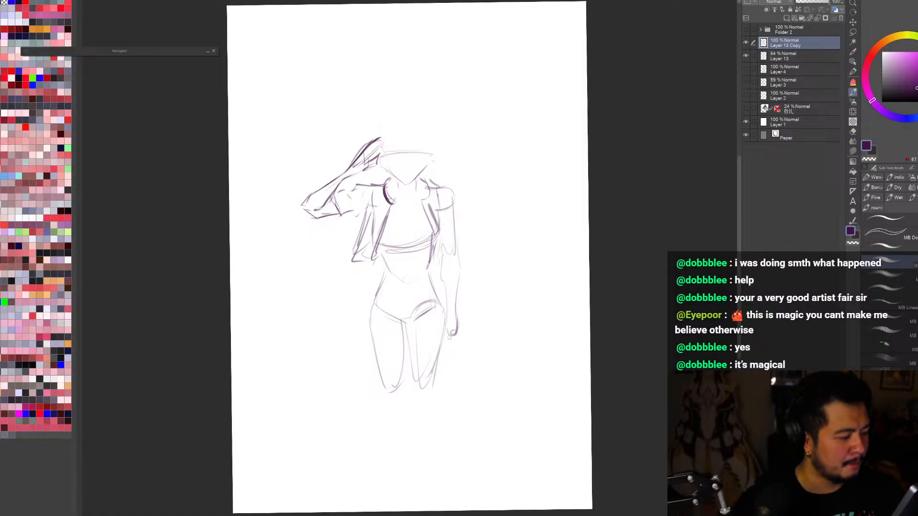
Step: Erase the old hip and leg lines below the waist on the body layer, and return to the arm layer
left_click(746, 55)
left_click(791, 58)
left_click(746, 56)
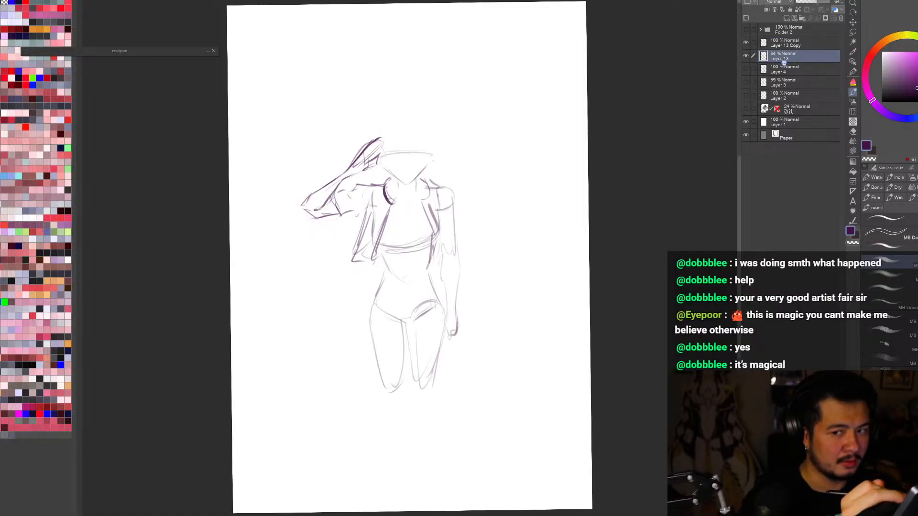
key("ctrl+y")
key("e")
mouse_move(421, 364)
left_mouse_down()
mouse_move(395, 400)
mouse_move(392, 373)
mouse_move(423, 396)
left_mouse_up()
left_click(796, 47)
mouse_move(399, 350)
left_mouse_down()
mouse_move(395, 315)
mouse_move(400, 365)
left_mouse_up()
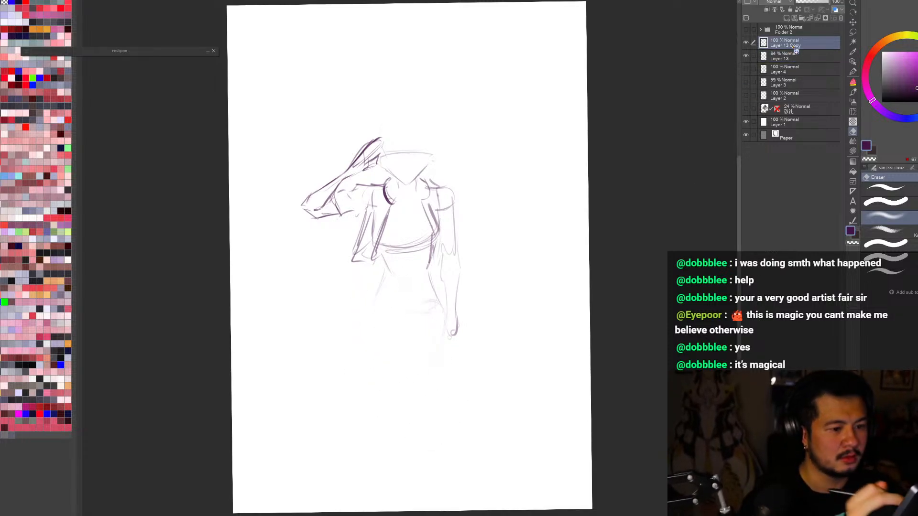
Step: Redraw the waistline and hip creases on the arm layer, and sketch the thigh beneath the lowered arm
key("b")
left_click_drag(382, 281, 405, 329)
key("ctrl+z")
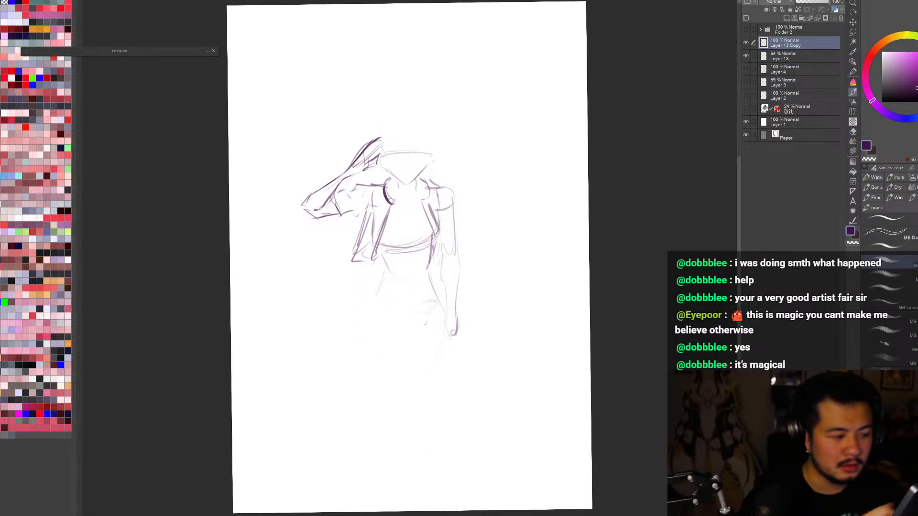
mouse_move(426, 291)
left_mouse_down()
mouse_move(391, 301)
mouse_move(396, 309)
mouse_move(387, 314)
mouse_move(444, 302)
left_mouse_up()
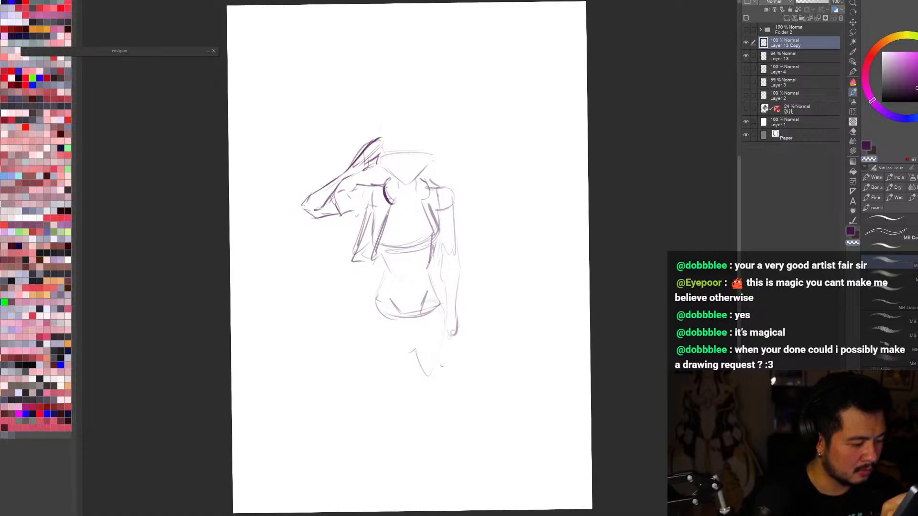
mouse_move(444, 305)
left_mouse_down()
mouse_move(460, 344)
mouse_move(452, 363)
left_mouse_up()
left_click_drag(453, 330, 442, 374)
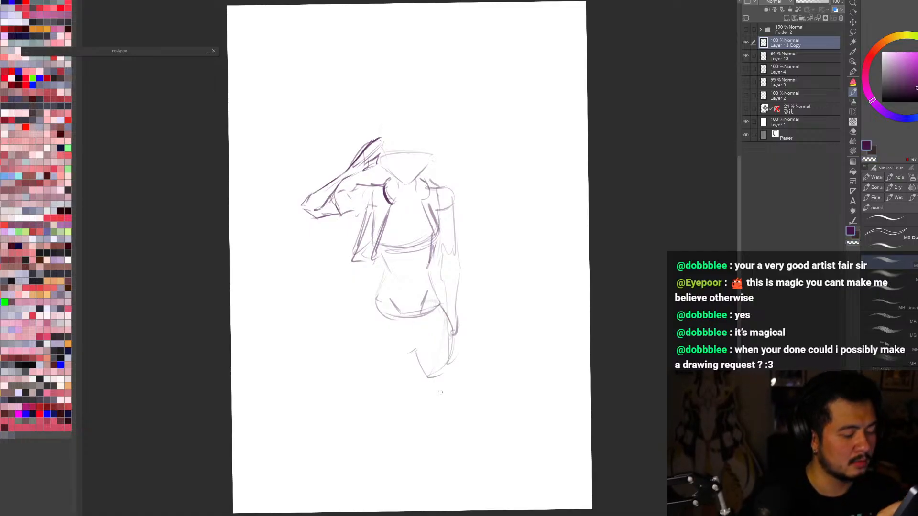
Step: Sketch the hip and thigh on the raised-arm side with an inner-thigh line, and check the pose mirrored
mouse_move(370, 308)
left_mouse_down()
mouse_move(382, 367)
mouse_move(398, 352)
left_mouse_up()
left_click_drag(366, 332, 406, 366)
left_click_drag(405, 364, 395, 390)
left_click_drag(360, 344, 380, 378)
mouse_move(366, 371)
left_mouse_down()
mouse_move(382, 394)
mouse_move(390, 368)
left_mouse_up()
key("ctrl+z")
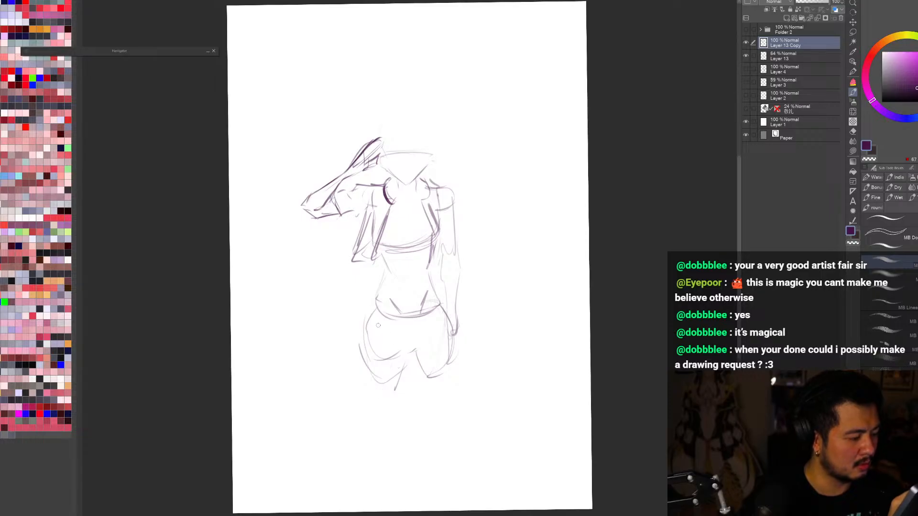
key("ctrl+z")
key("ctrl+z")
left_click_drag(368, 319, 387, 393)
mouse_move(407, 356)
left_mouse_down()
mouse_move(394, 386)
mouse_move(415, 380)
left_mouse_up()
key("h")
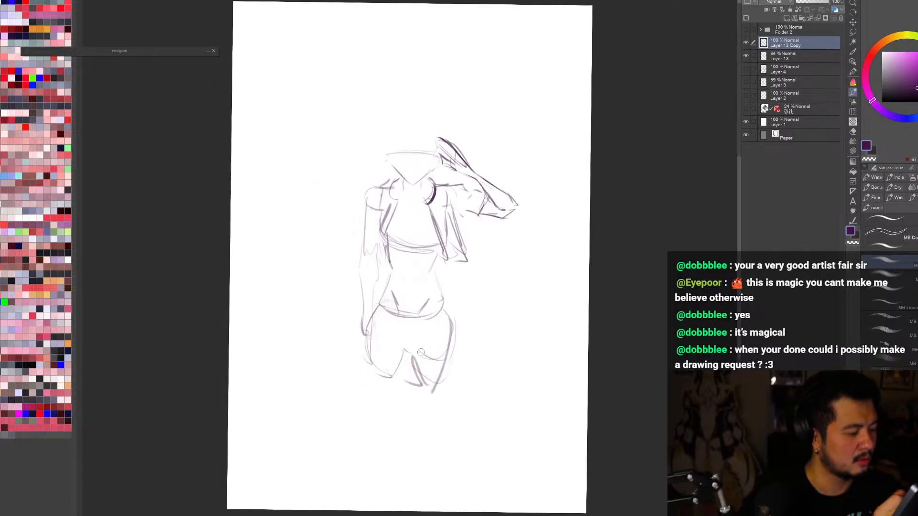
key("h")
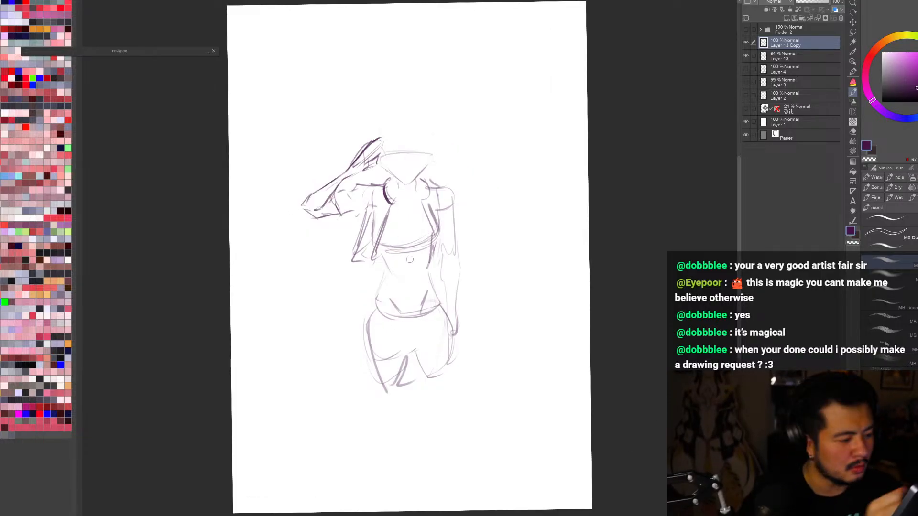
Step: Lasso the upper body and raised arm, split them onto their own layer, and check the split by toggling layer visibility
mouse_move(380, 257)
left_mouse_down()
mouse_move(406, 281)
mouse_move(433, 255)
mouse_move(482, 306)
mouse_move(459, 348)
mouse_move(404, 290)
mouse_move(518, 187)
mouse_move(508, 337)
left_mouse_up()
key("m")
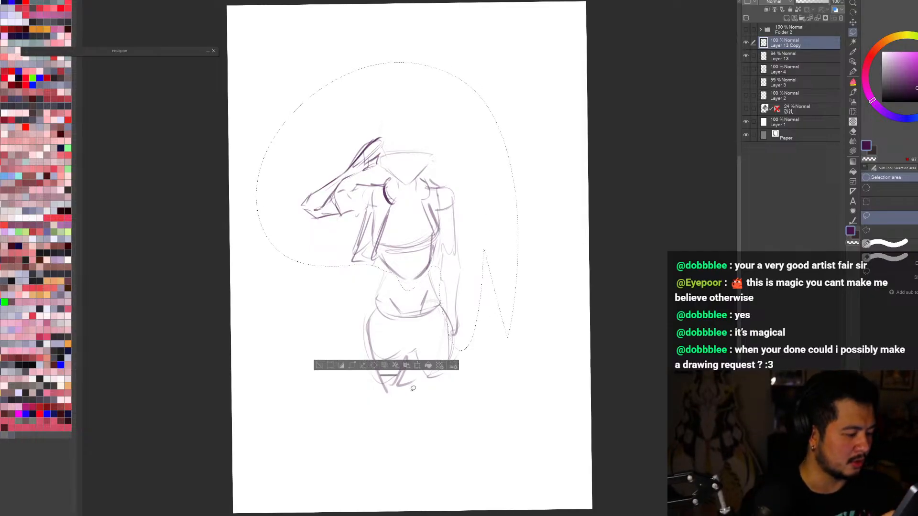
key("ctrl+c")
key("ctrl+v")
key("ctrl+d")
left_click(788, 56)
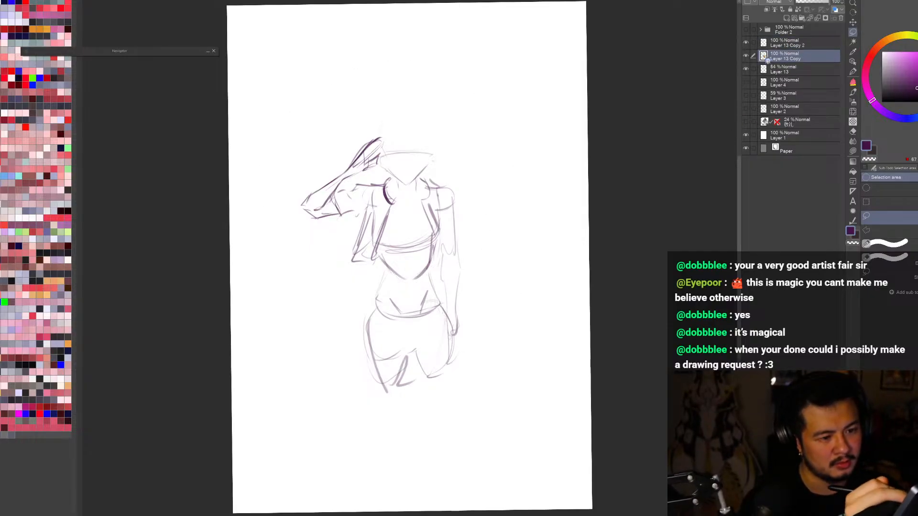
left_click(746, 55)
left_click(746, 42)
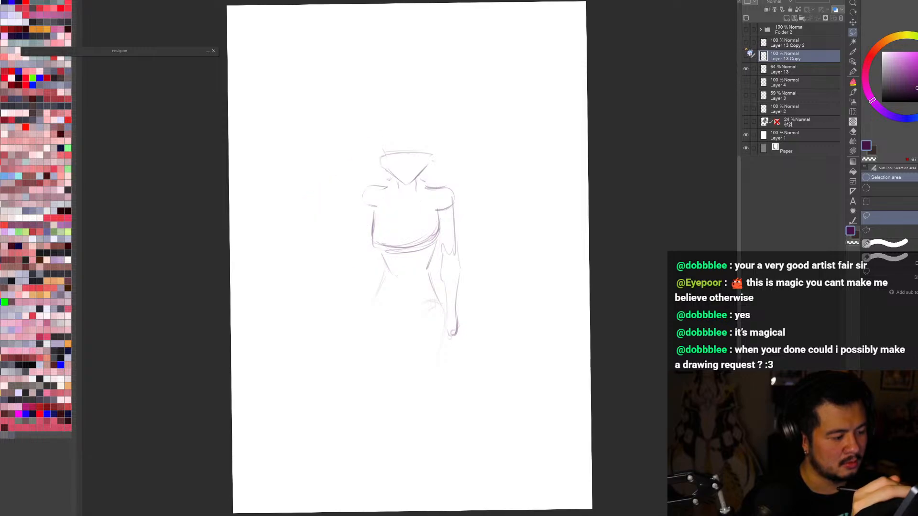
left_click(746, 42)
left_click(745, 55)
left_click(746, 56)
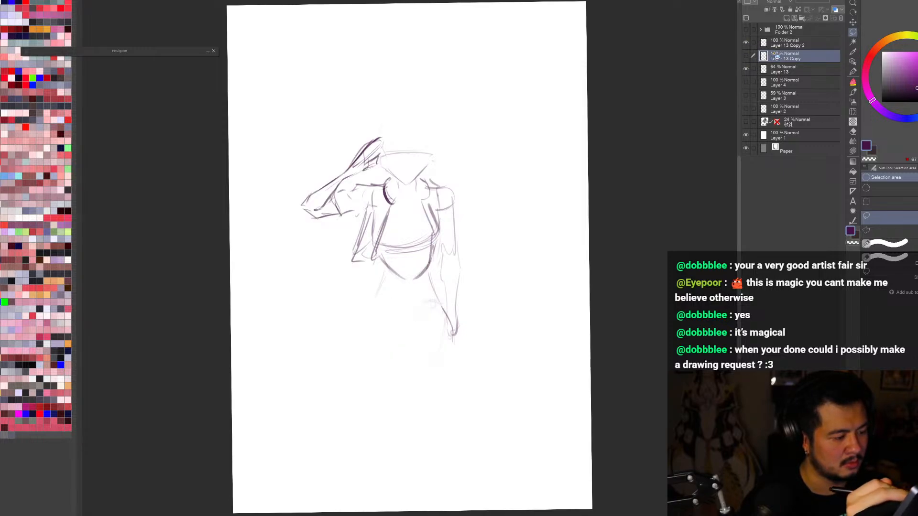
left_click(746, 55)
Step: Transform the hips-and-thighs layer so its lower edge is shorter and narrower, pulled in on the raised-arm side
key("ctrl+t")
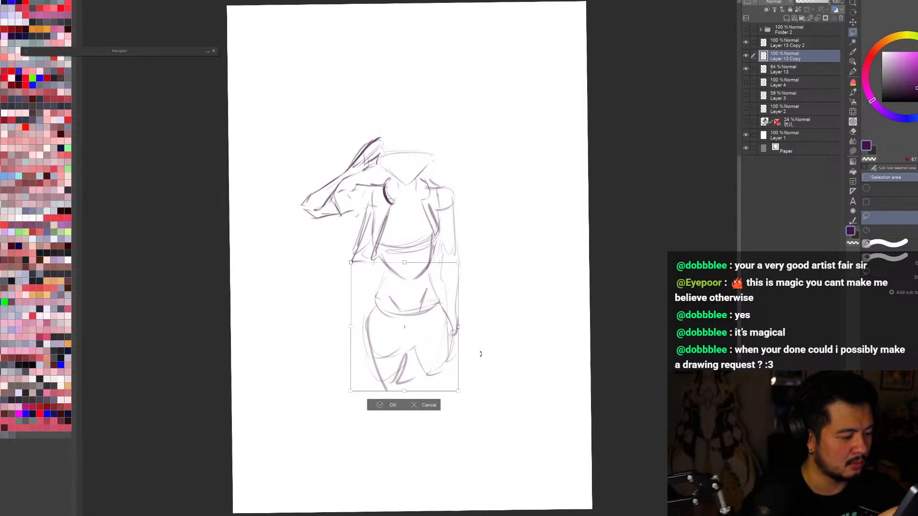
left_click_drag(351, 392, 357, 381)
left_click_drag(459, 389, 456, 383)
left_click_drag(357, 381, 365, 380)
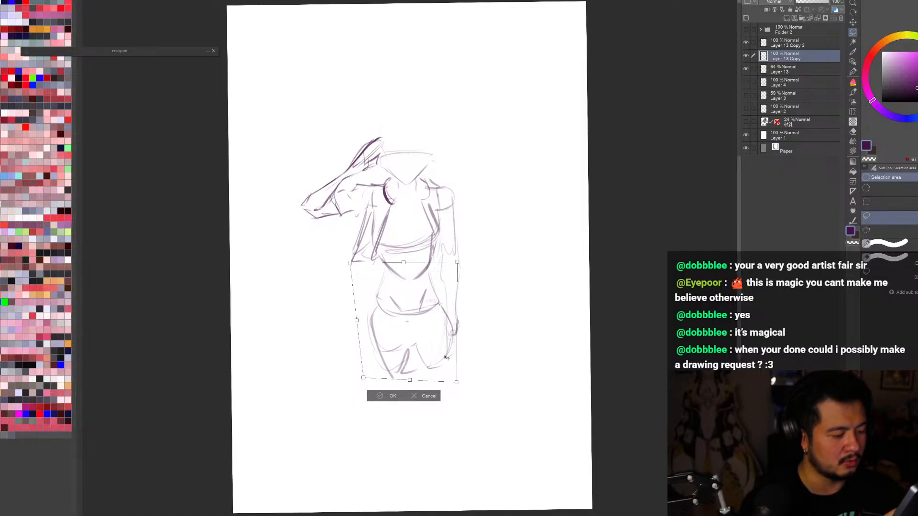
left_click(391, 396)
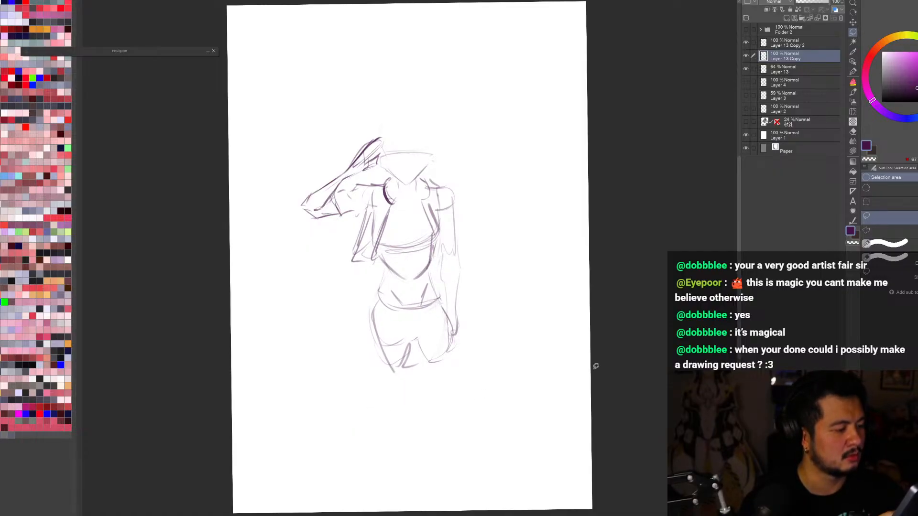
Step: Select all three saluting-figure sketch layers, enlarge them together, and move them down into the corner of the page
scroll(596, 366, "down", 1)
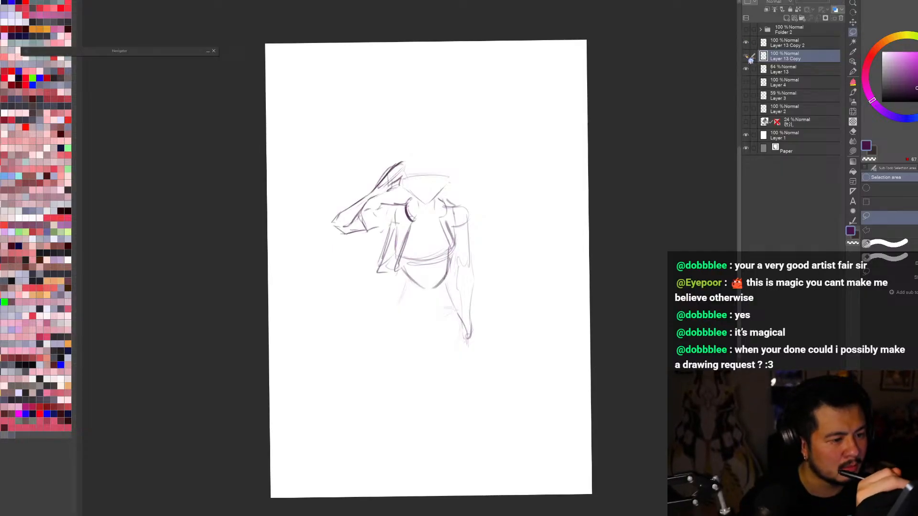
left_click(789, 72)
left_click(806, 44, "shift")
key("ctrl+t")
scroll(507, 339, "down", 2)
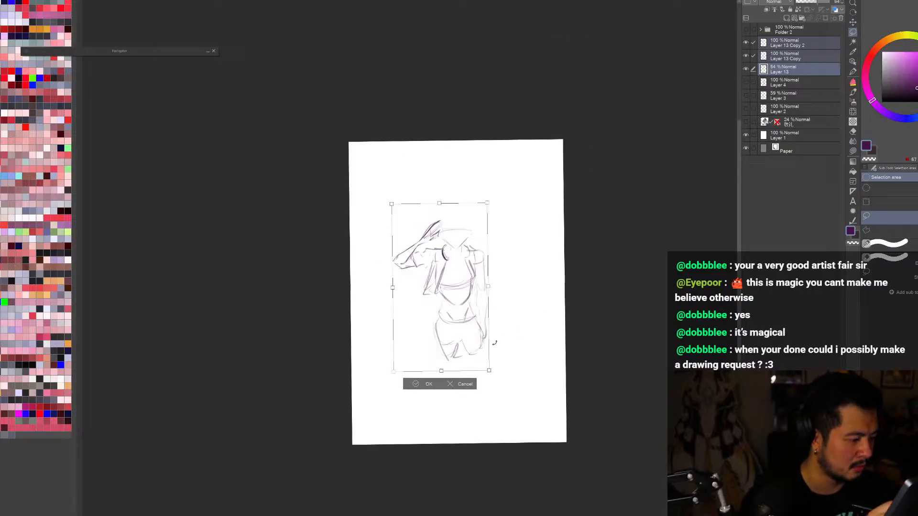
left_click_drag(441, 371, 442, 395)
left_click_drag(561, 378, 559, 381)
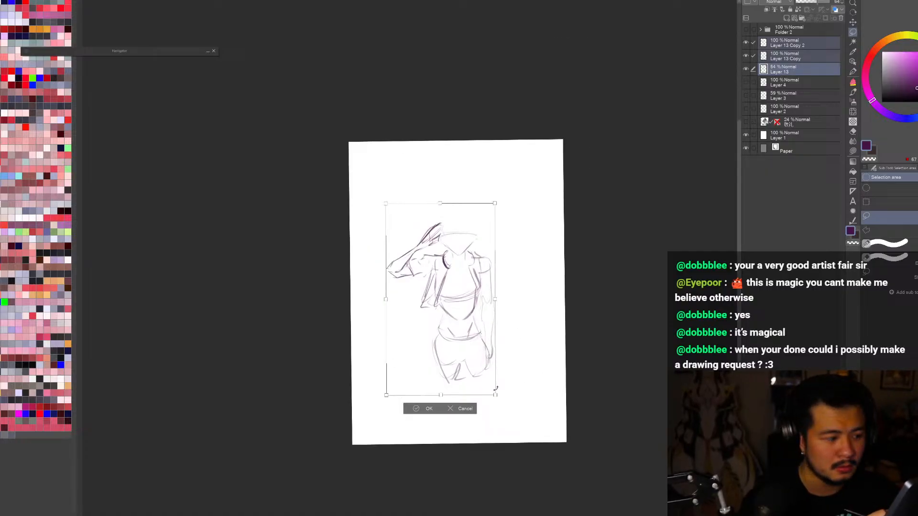
mouse_move(492, 391)
left_mouse_down()
mouse_move(547, 417)
mouse_move(541, 452)
left_mouse_up()
left_click_drag(500, 281, 500, 272)
left_click_drag(501, 373, 500, 373)
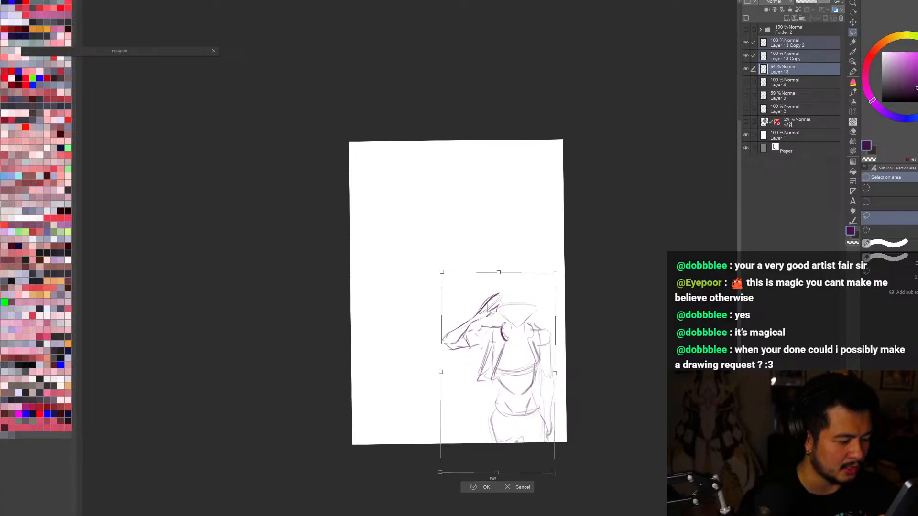
left_click(487, 488)
Step: Show the folder containing the purple standing figure and mirror the canvas view
left_click(746, 29)
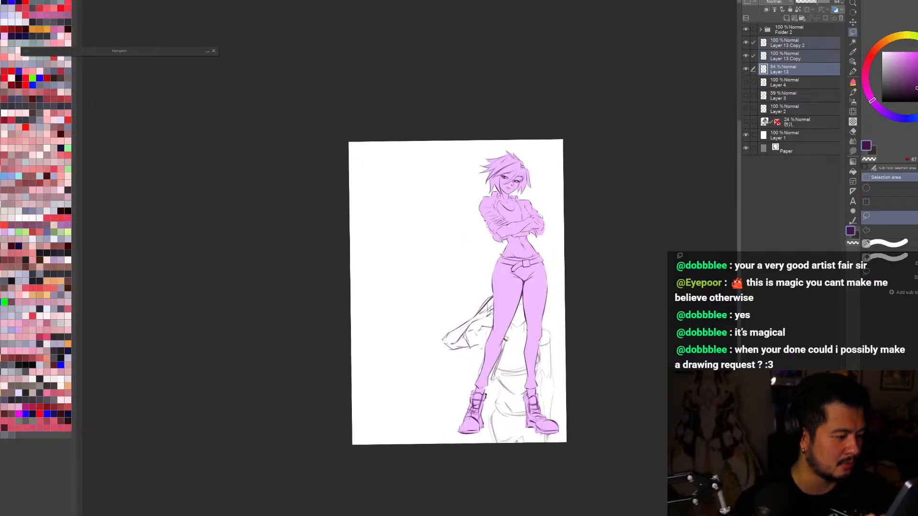
key("h")
key("ctrl+minus")
key("ctrl+minus")
left_click(785, 32)
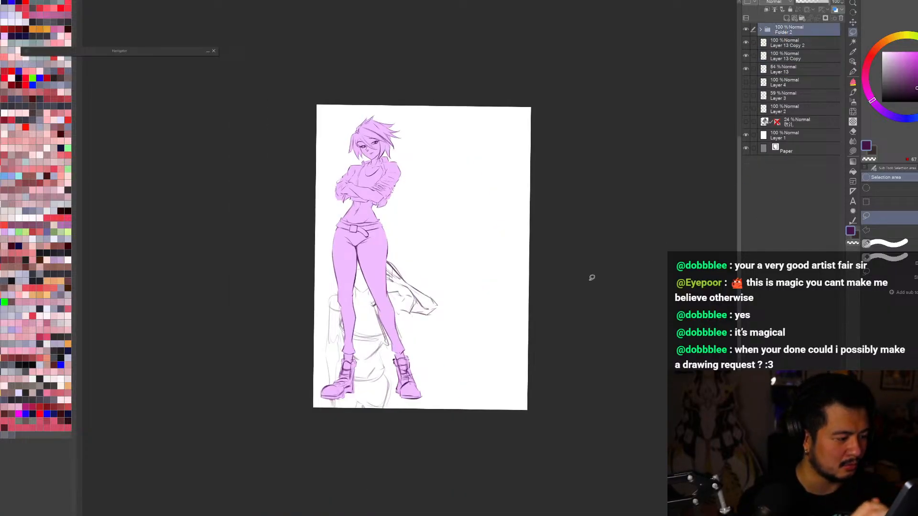
key("ctrl+t")
left_click_drag(405, 408, 475, 401)
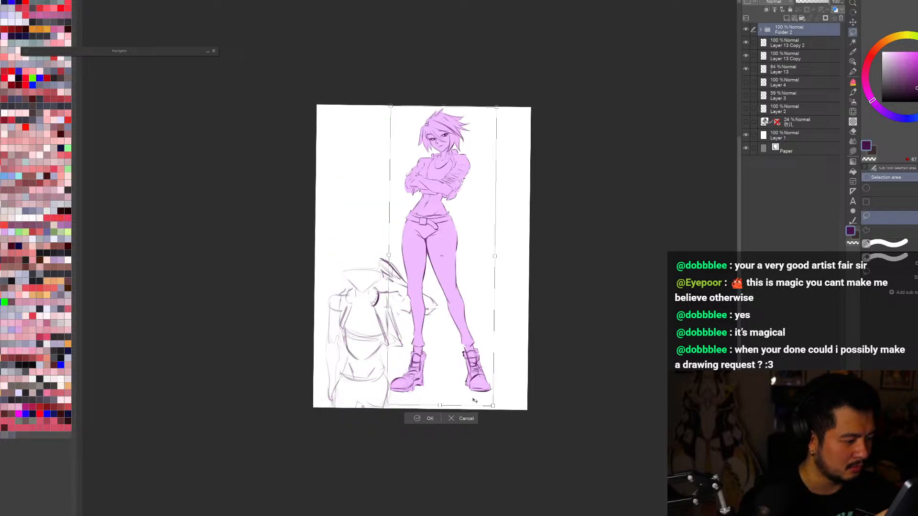
key("Escape")
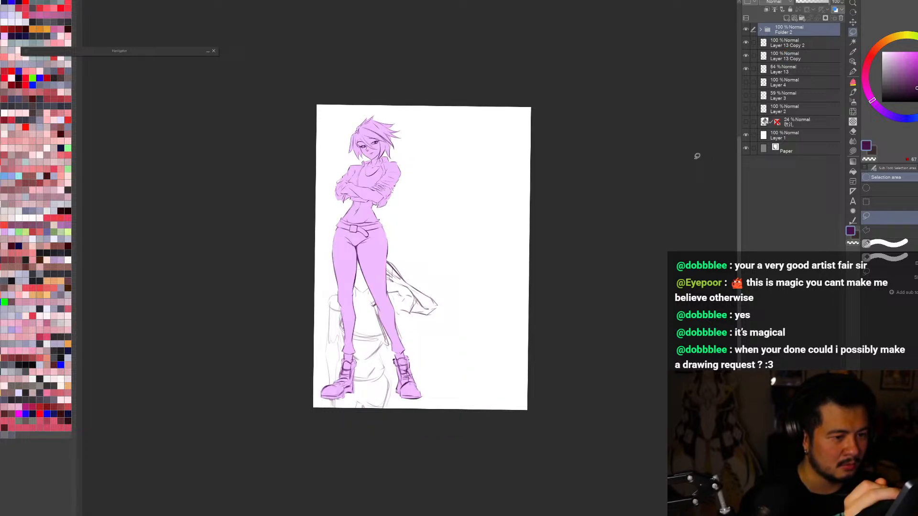
Step: Group the three saluting-figure layers into a folder and move it to the empty side of the page beside the purple figure
left_click(786, 44)
left_click(810, 69, "shift")
key("ctrl+g")
left_click(761, 43)
key("ctrl+t")
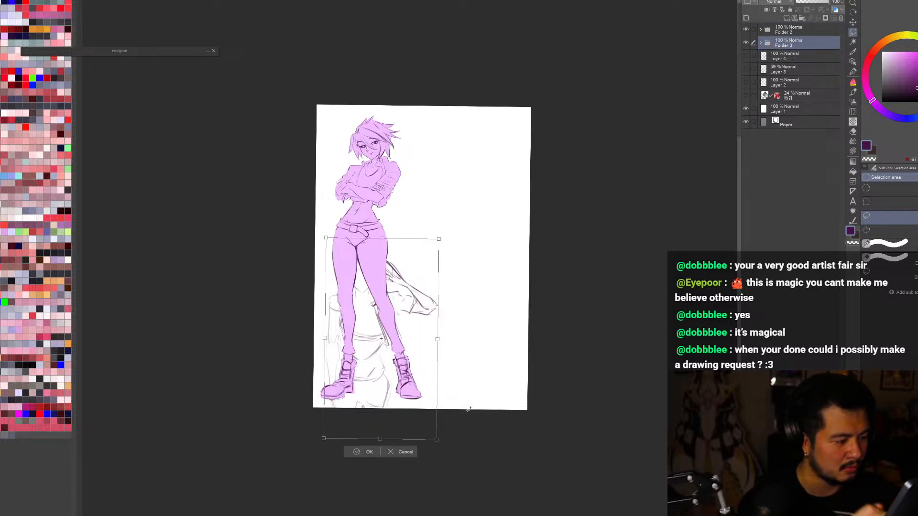
left_click_drag(413, 425, 522, 415)
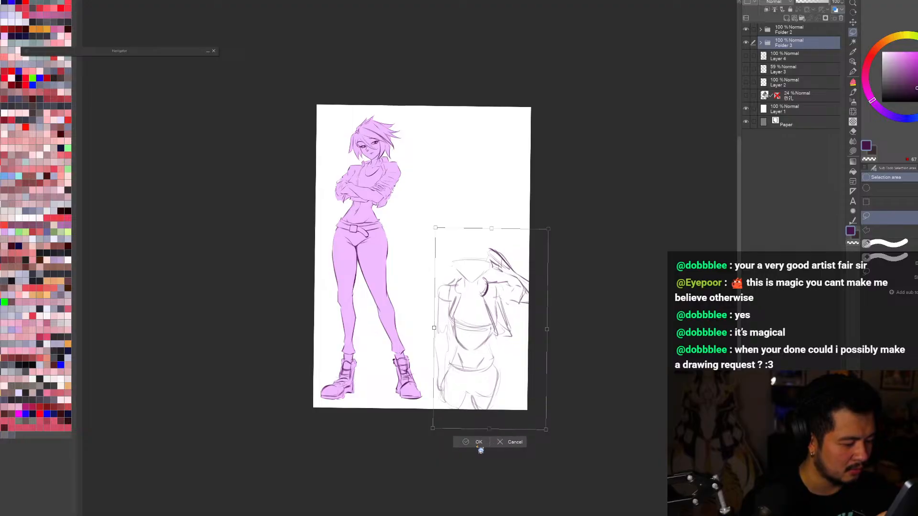
left_click(477, 447)
Step: Examine the two-figure composition in normal and mirrored views, toggling the purple figure's visibility for comparison
key("ctrl+0")
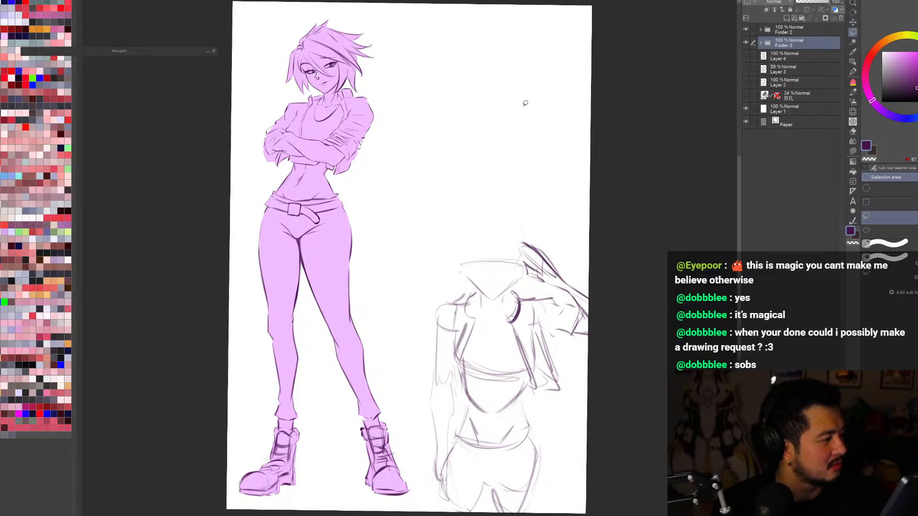
key("h")
scroll(586, 105, "down", 1)
key("ctrl+0")
key("r")
left_click_drag(670, 160, 673, 168)
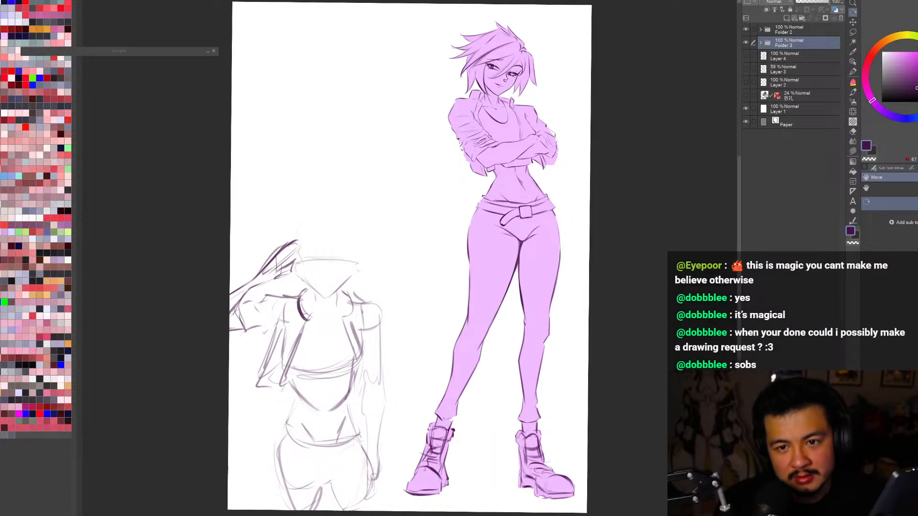
key("h")
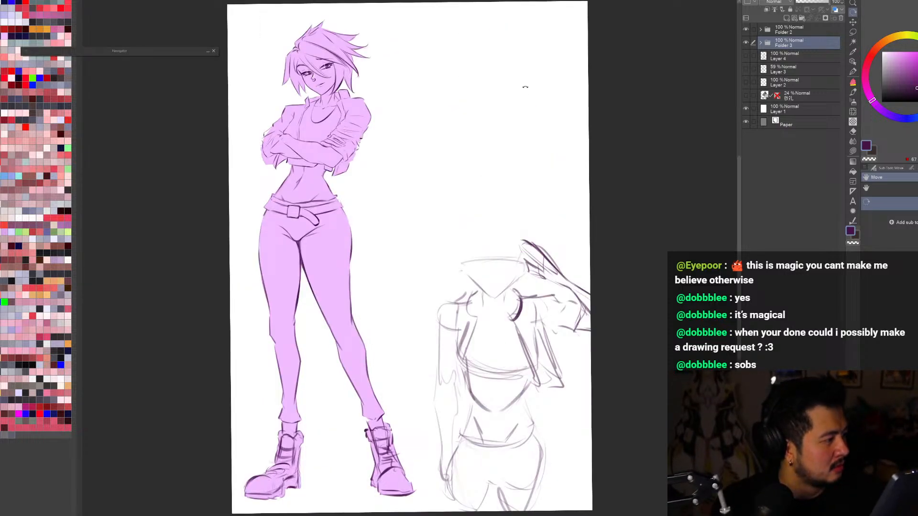
key("h")
key("h")
left_click_drag(572, 113, 576, 119)
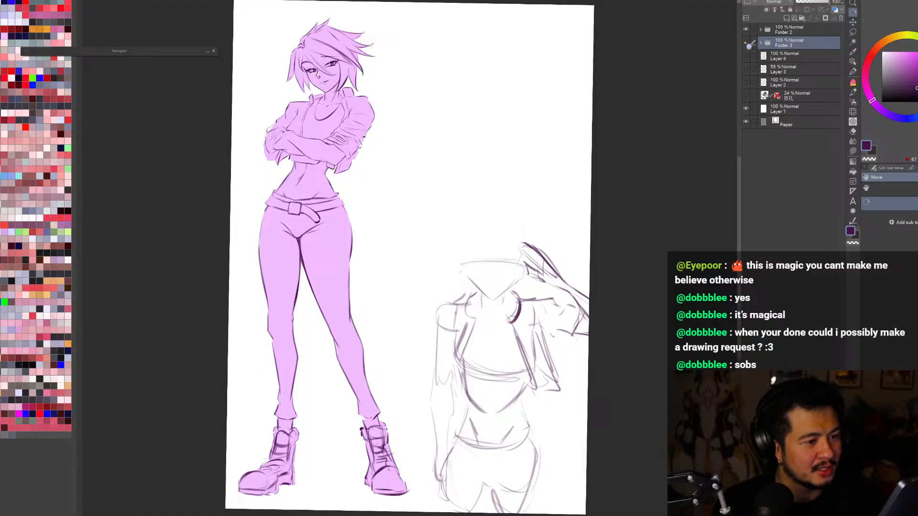
left_click(745, 32)
left_click(745, 32)
key("h")
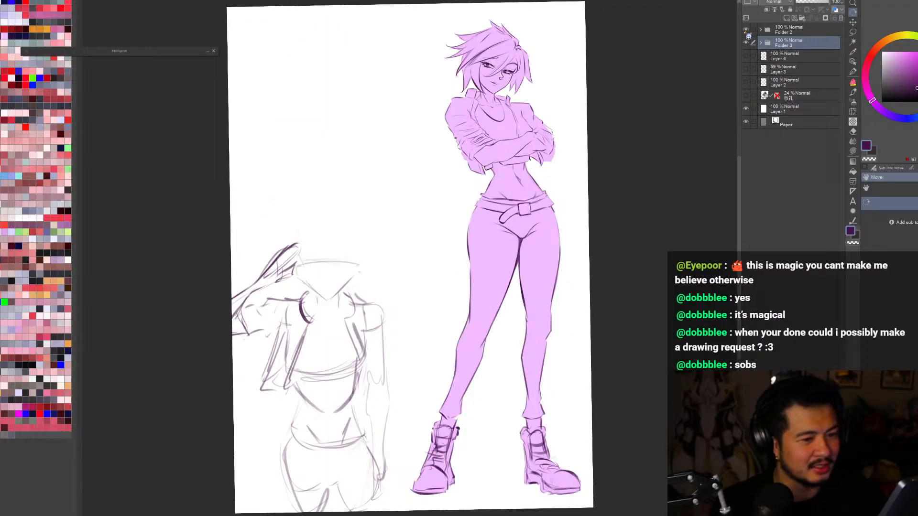
left_click_drag(648, 104, 643, 118)
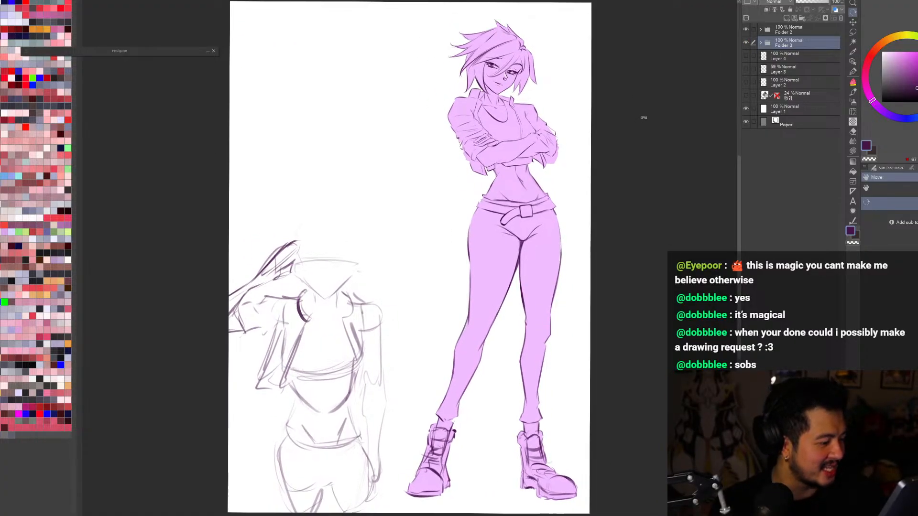
key("ctrl+minus")
key("ctrl+plus")
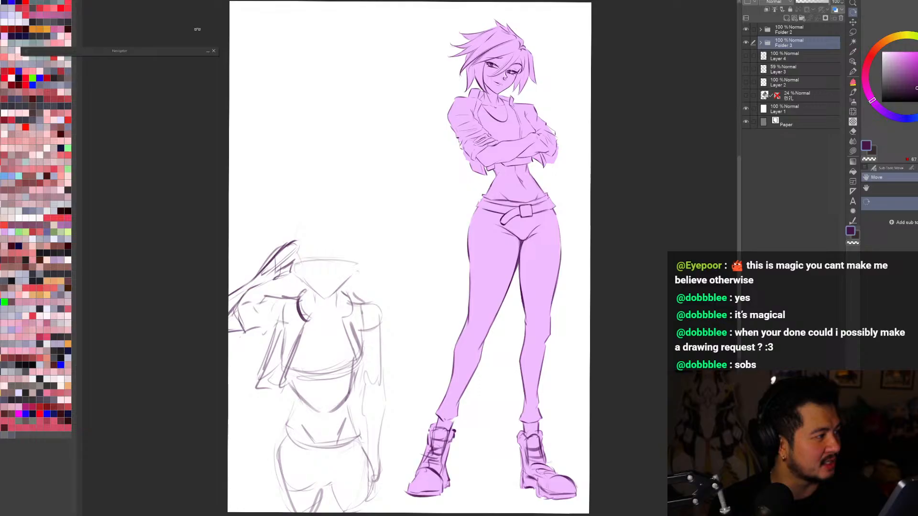
Step: Expand the Navigator and compare the two-figure composition in normal and mirrored views at different zoom levels
left_click(208, 51)
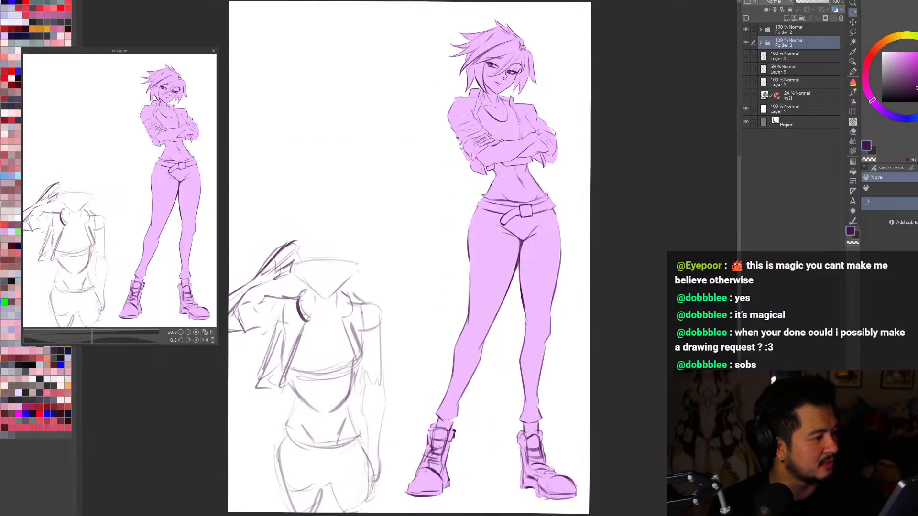
key("h")
key("h")
key("ctrl+minus")
left_click_drag(645, 137, 658, 144)
key("ctrl+0")
key("h")
key("ctrl+0")
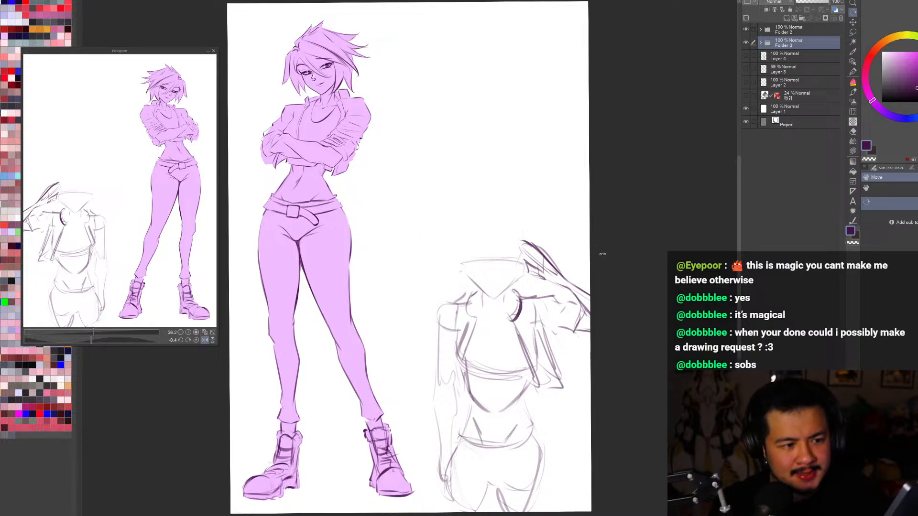
left_click_drag(623, 259, 627, 261)
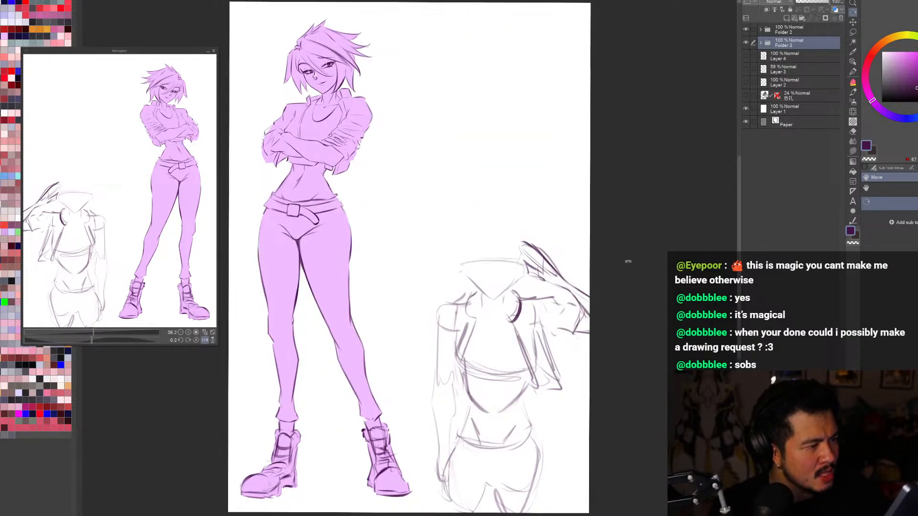
scroll(627, 259, "down", 1)
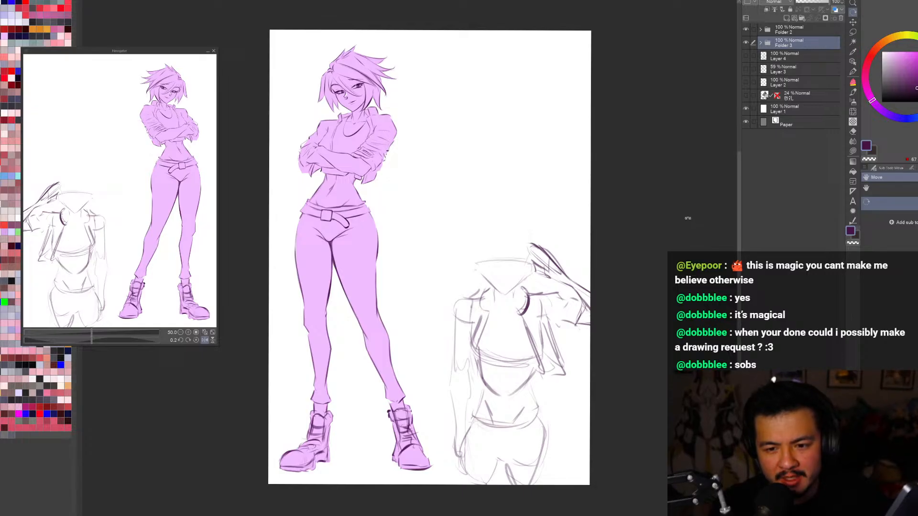
scroll(642, 248, "up", 1)
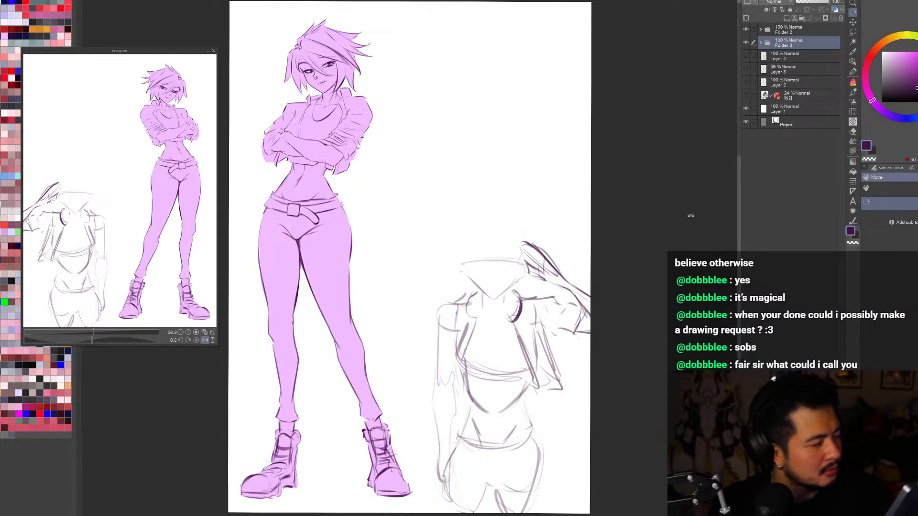
key("h")
key("h")
key("h")
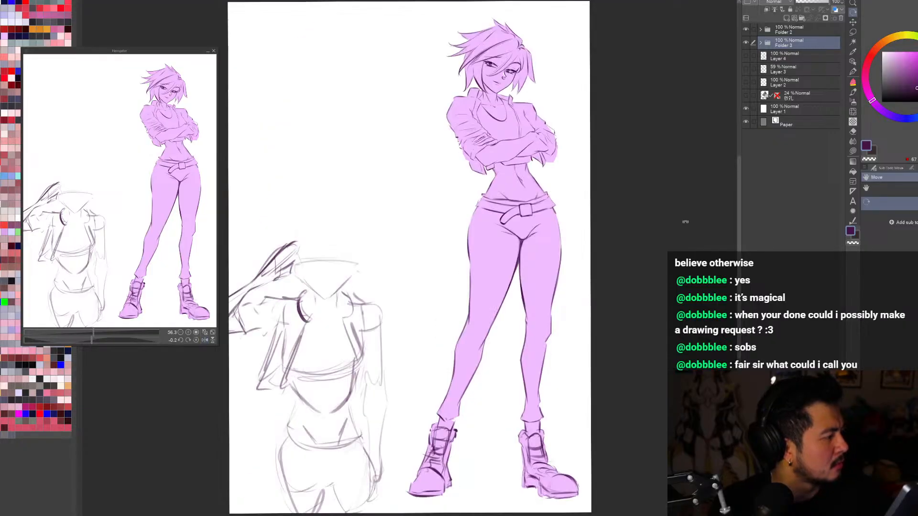
key("h")
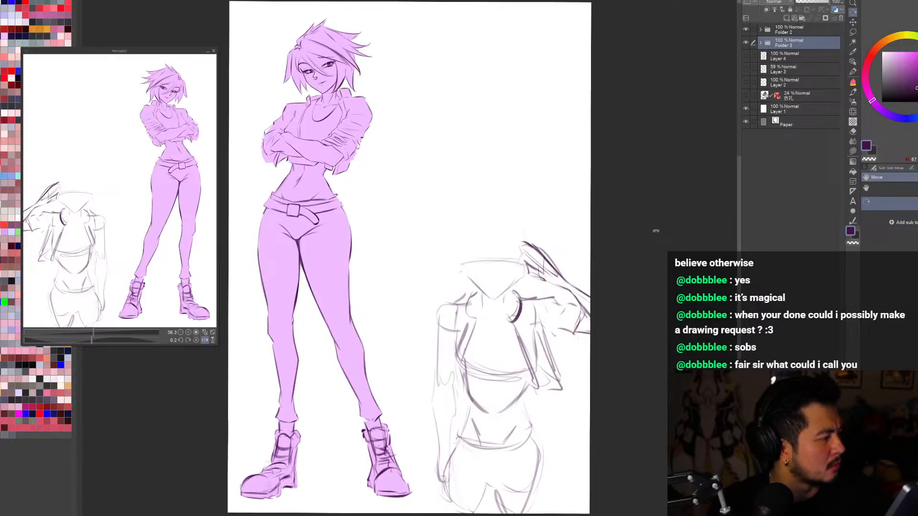
key("h")
Step: Select the purple figure's folder and toggle its visibility to check the composition, leaving it shown
left_click(807, 33)
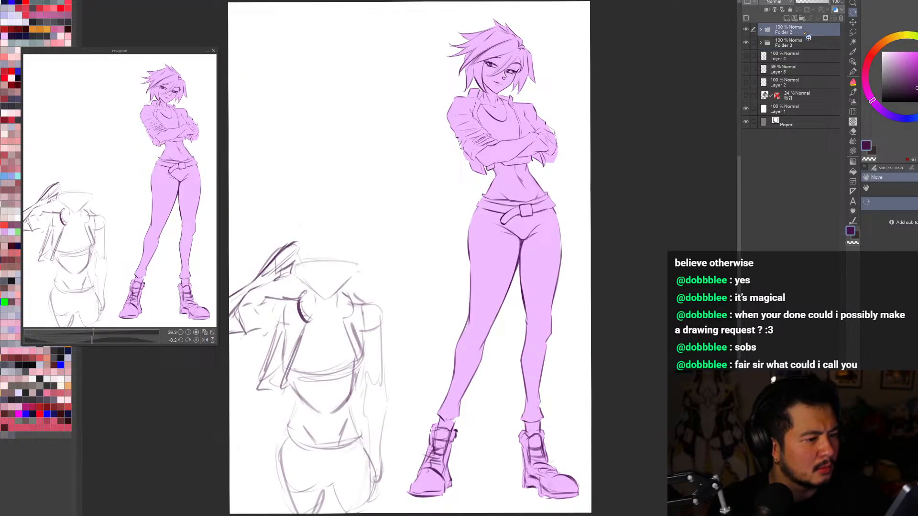
double_click(195, 511)
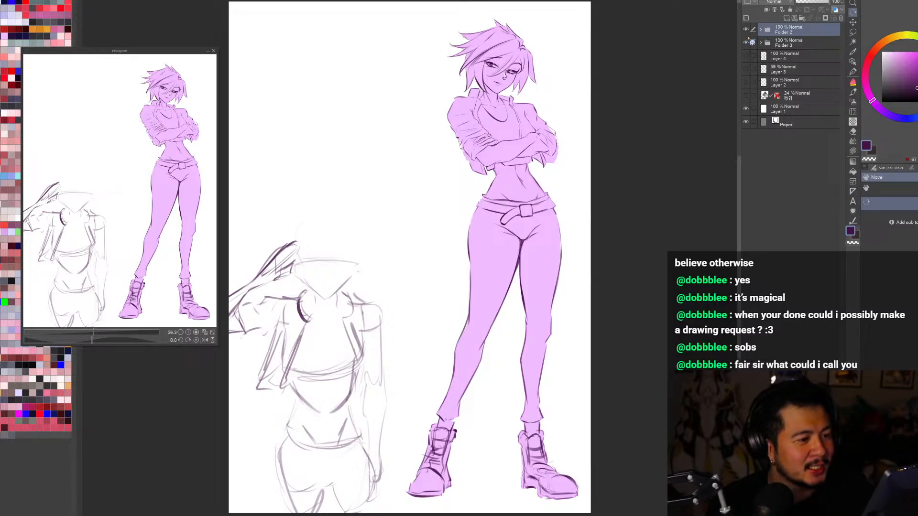
left_click(748, 33)
left_click(749, 32)
left_click(748, 33)
left_click(748, 32)
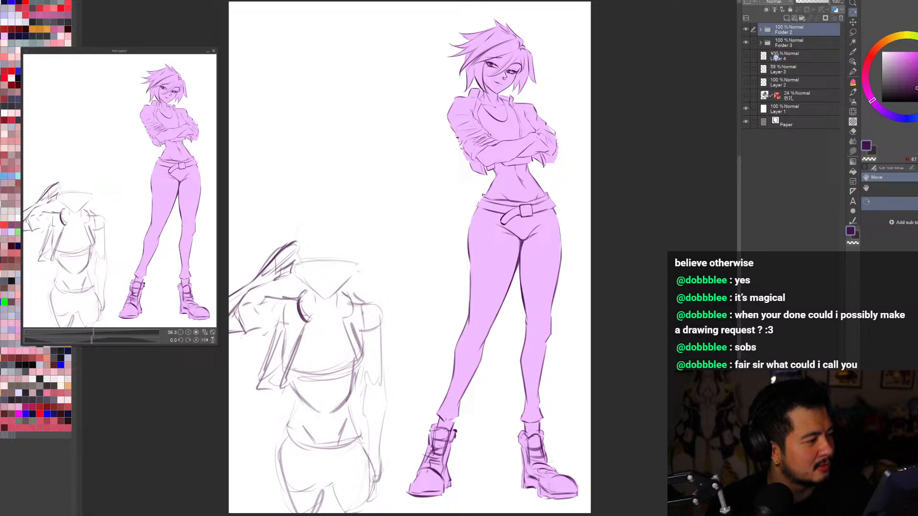
Step: Try to flip the purple figure itself horizontally
key("ctrl+minus")
key("ctrl+t")
key("h")
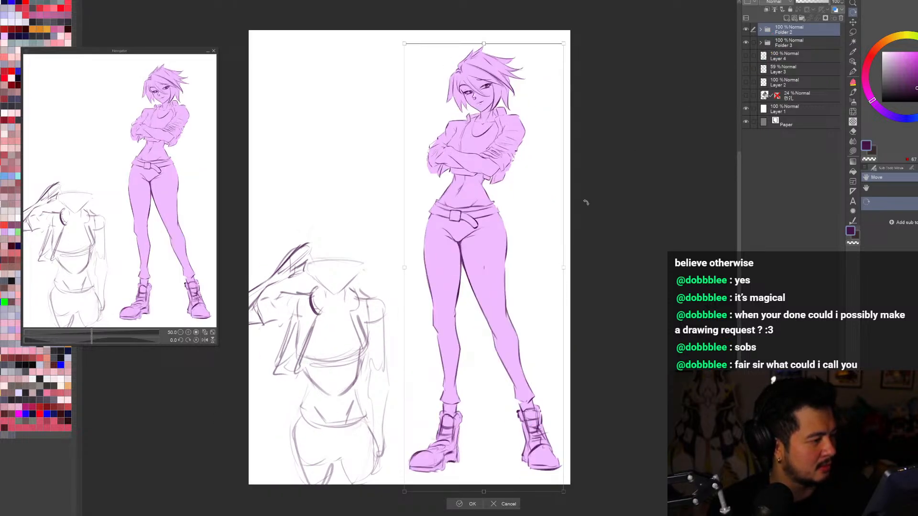
left_click(503, 505)
Step: Move the purple figure across to the opposite side of the page, over the saluting sketch
key("ctrl+t")
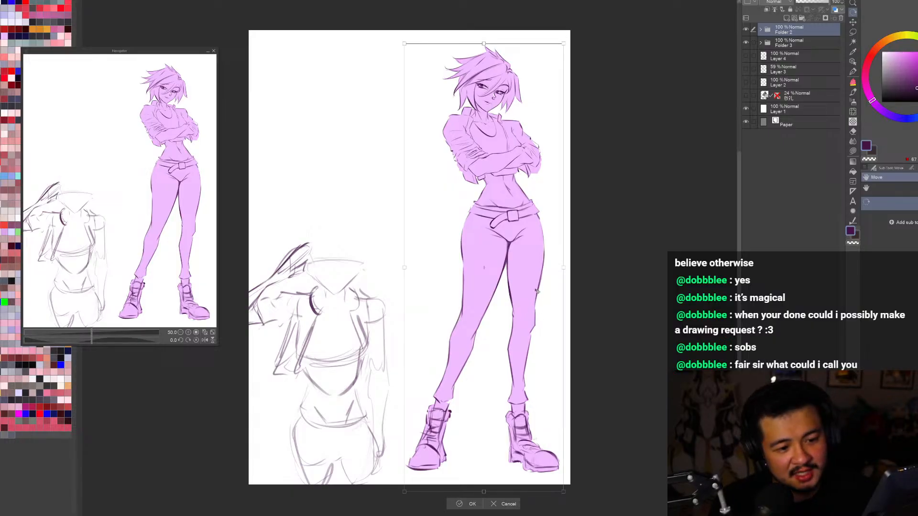
left_click_drag(537, 291, 384, 291)
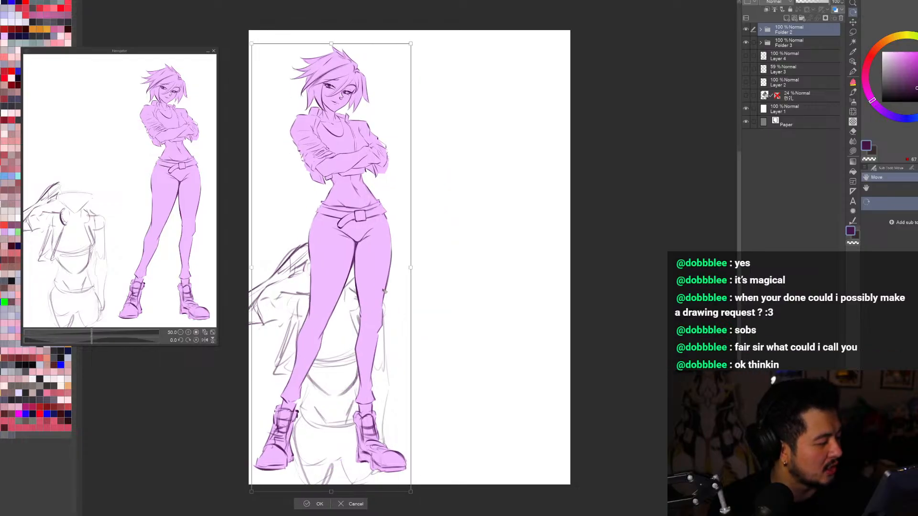
left_click(318, 505)
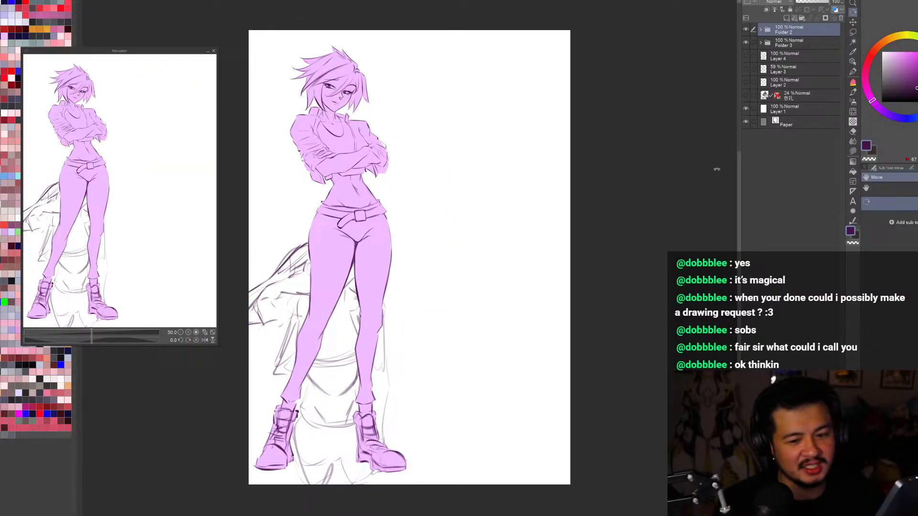
Step: Select the saluting figure's folder and move it into the empty lower corner on the other side of the purple figure
key("alt+bracketleft")
key("ctrl+t")
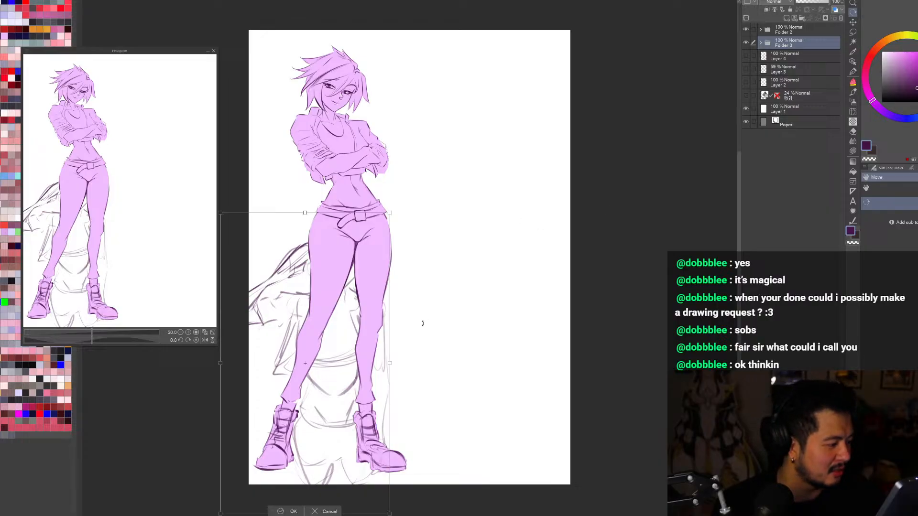
mouse_move(377, 377)
left_mouse_down()
mouse_move(524, 377)
mouse_move(509, 378)
mouse_move(506, 388)
left_mouse_up()
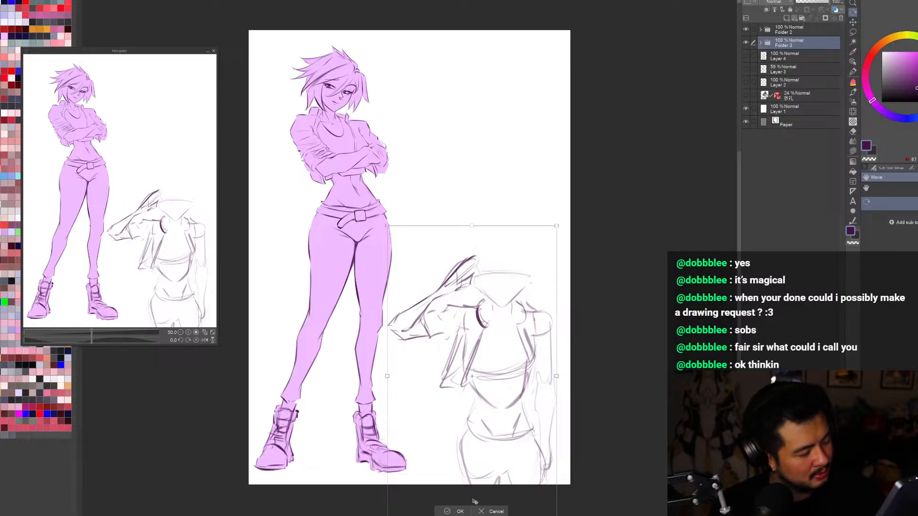
left_click(460, 511)
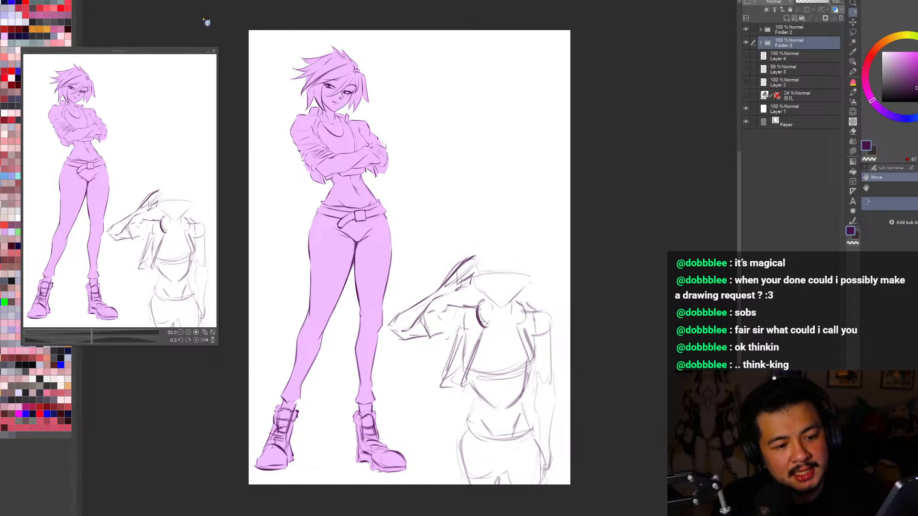
Step: Paste the CAM 01 saluting reference image above the figure folders, enlarge it, and place it over the page above the saluting sketch
left_click(799, 56)
left_click(799, 46)
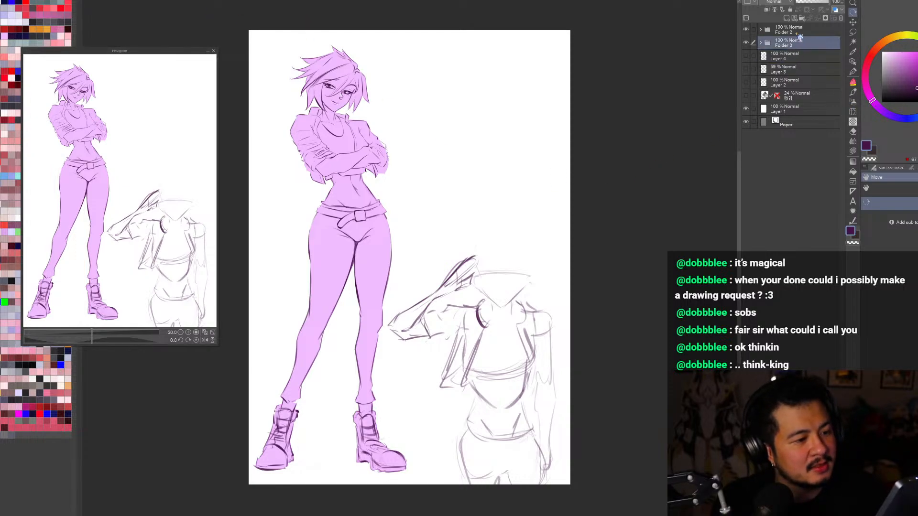
left_click(799, 33)
key("ctrl+minus")
key("ctrl+0")
key("ctrl+v")
scroll(685, 109, "down", 1)
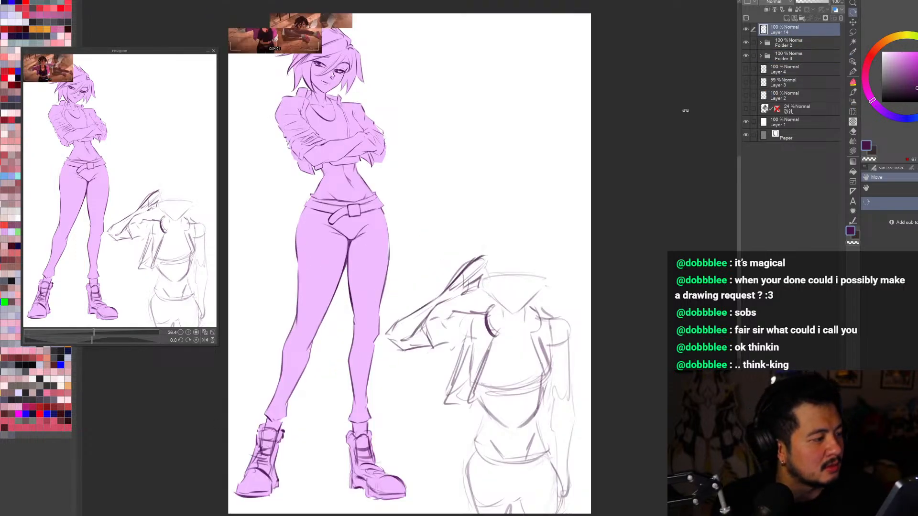
key("ctrl+t")
left_click_drag(319, 54, 530, 55)
left_click_drag(486, 57, 600, 186)
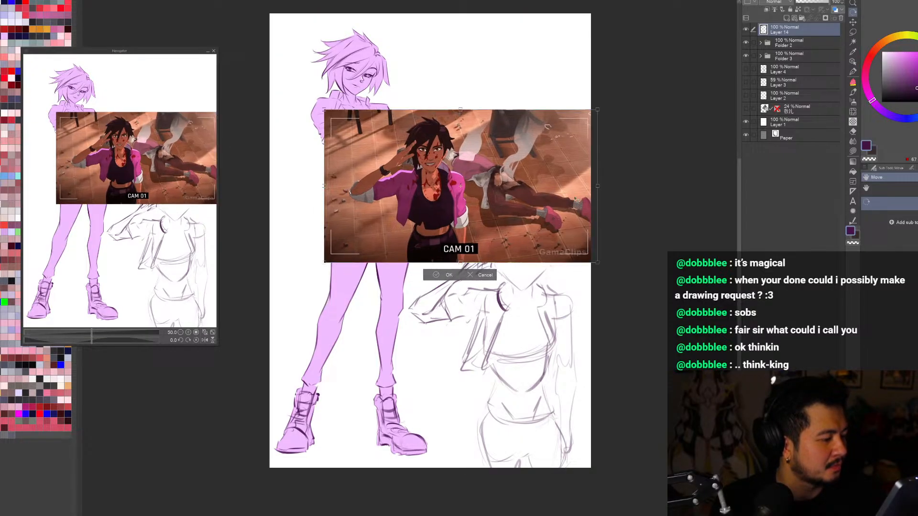
left_click_drag(497, 229, 523, 226)
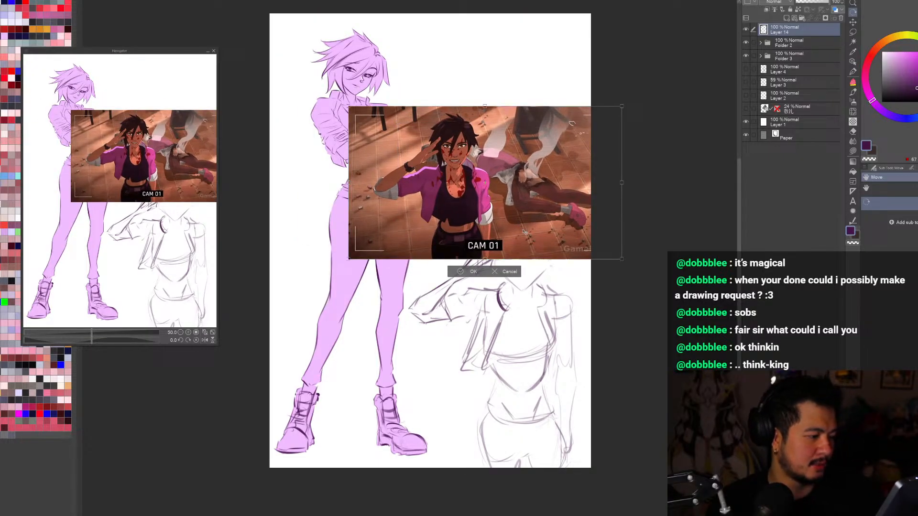
left_click(479, 271)
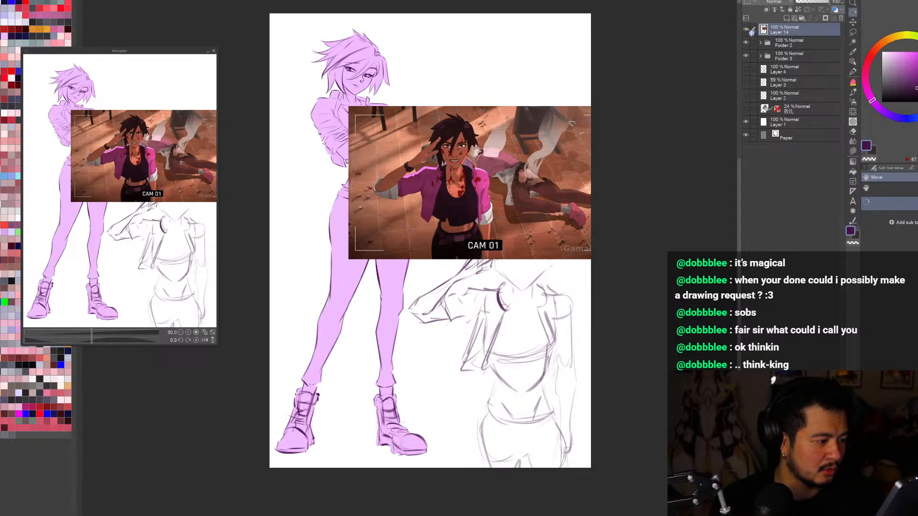
Step: Hide the pasted reference image and toggle each figure folder's visibility to check the composition, leaving both figures shown
left_click(746, 30)
key("ctrl+minus")
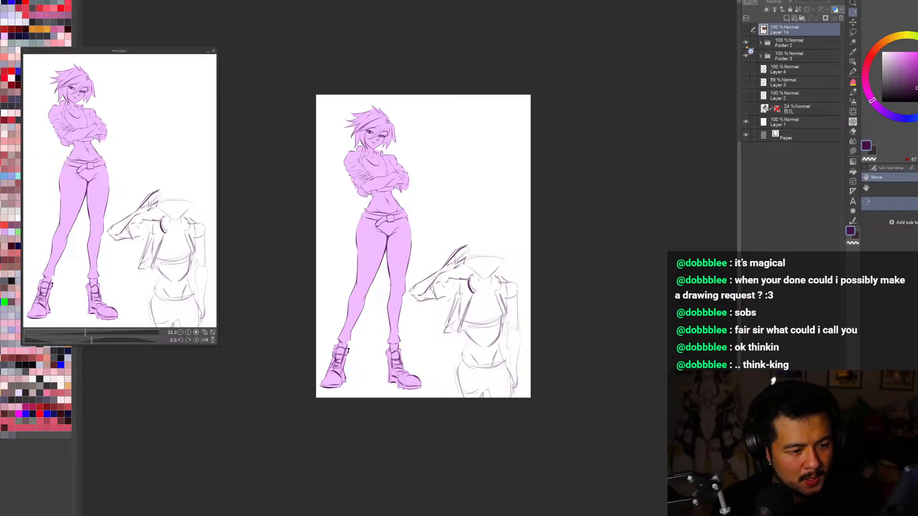
left_click(747, 44)
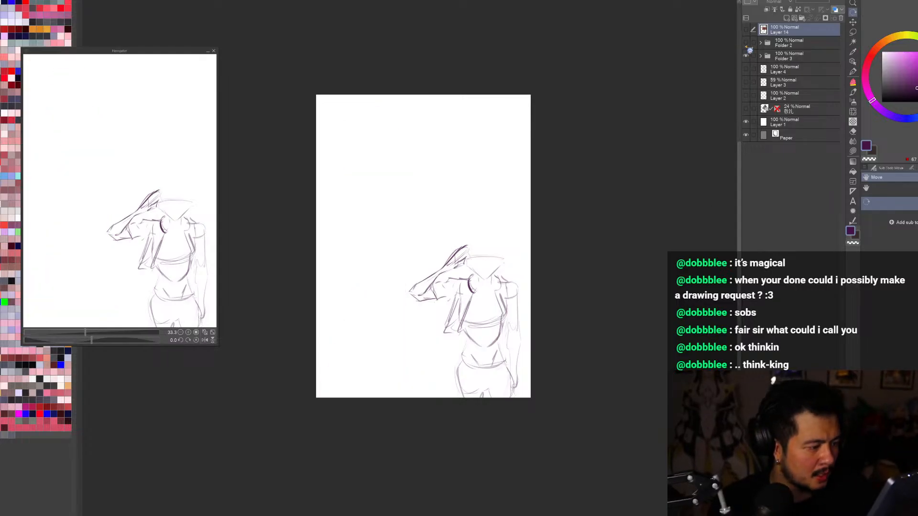
left_click(746, 44)
left_click(746, 56)
left_click(746, 56)
Step: Nudge the saluting figure's folder slightly closer to the purple figure and check the placement by toggling its visibility
left_click(785, 57)
key("ctrl+t")
mouse_move(505, 338)
left_mouse_down()
mouse_move(492, 338)
mouse_move(499, 330)
mouse_move(499, 349)
left_mouse_up()
left_click(445, 433)
key("ctrl+t")
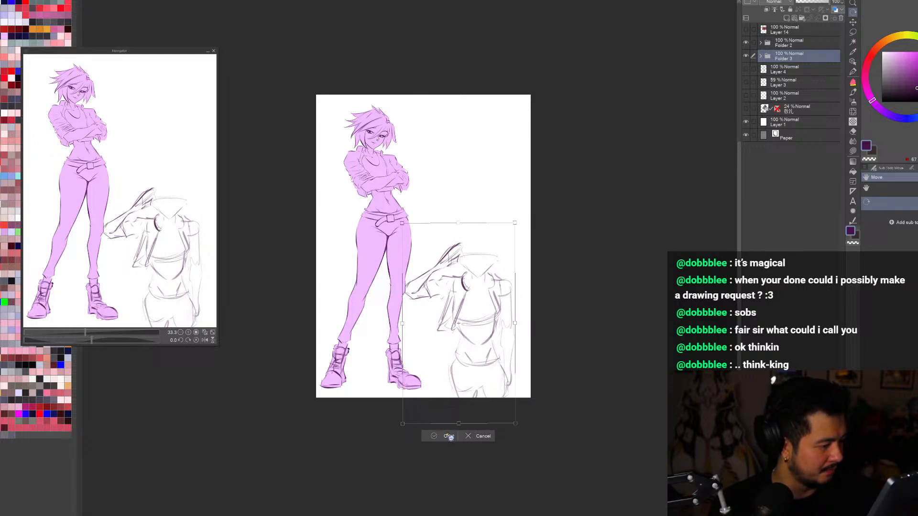
left_click(443, 435)
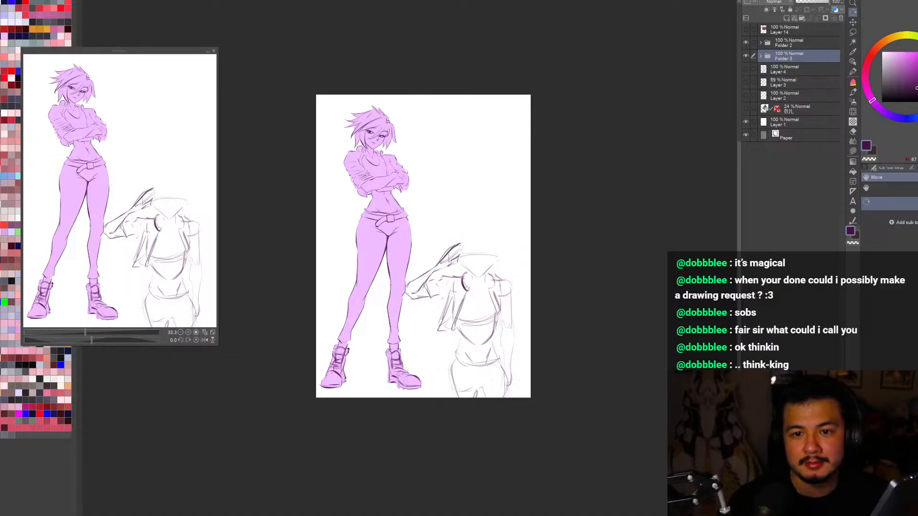
left_click(746, 57)
left_click(746, 56)
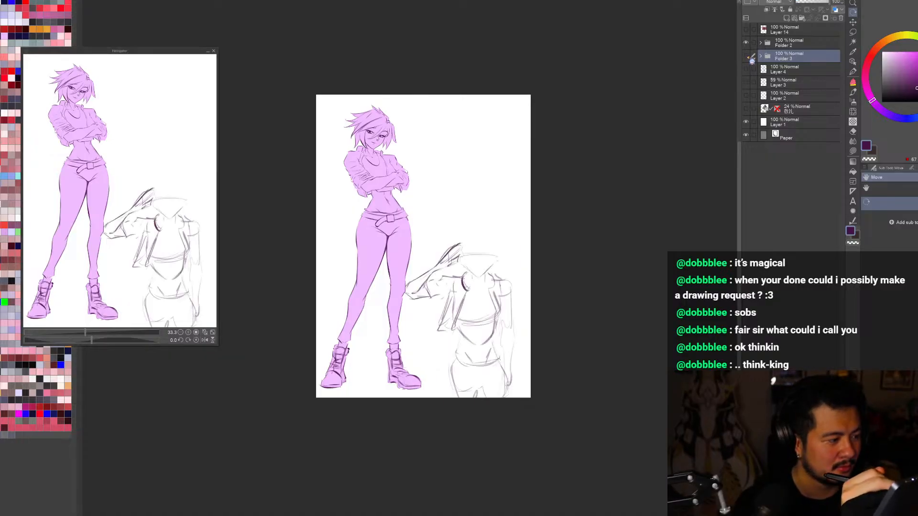
left_click(746, 56)
left_click(746, 56)
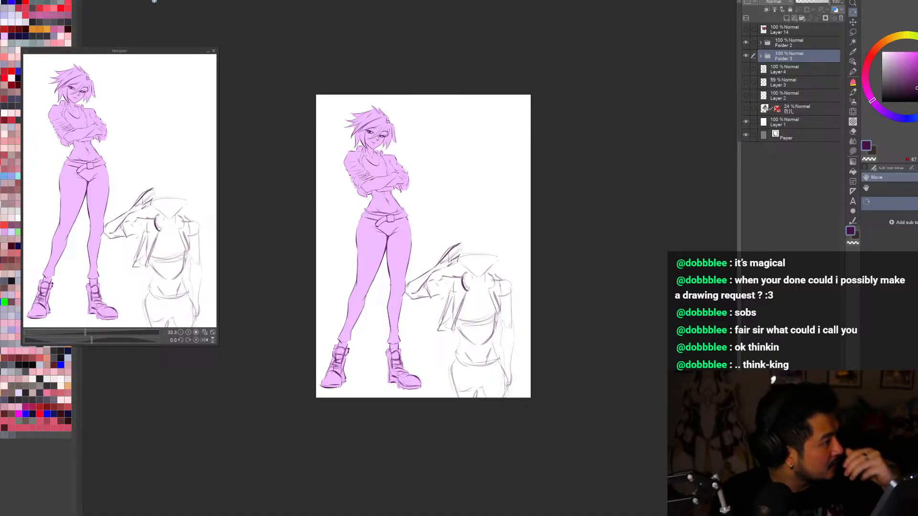
Step: Look over the dark two-character illustration and the phone-message illustration in the other open documents, and return to the two-figure page
left_click(148, 2)
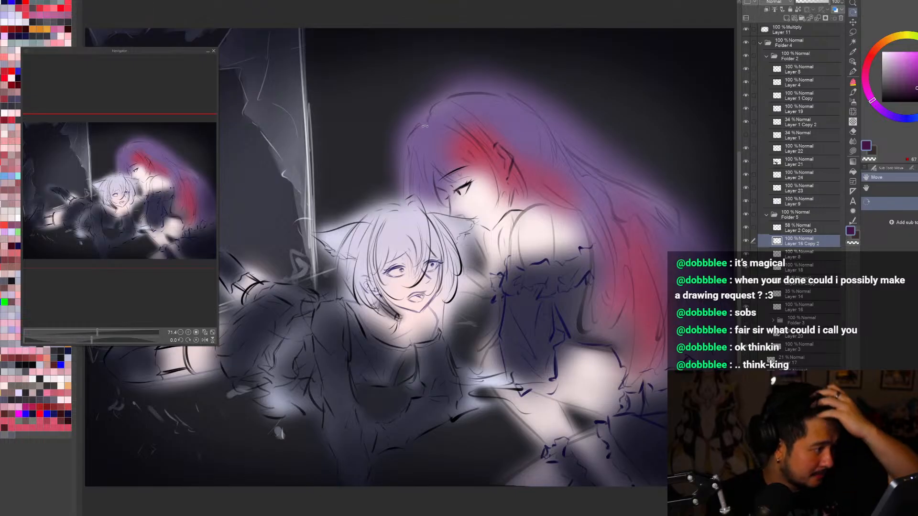
scroll(415, 172, "down", 5)
scroll(456, 193, "up", 4)
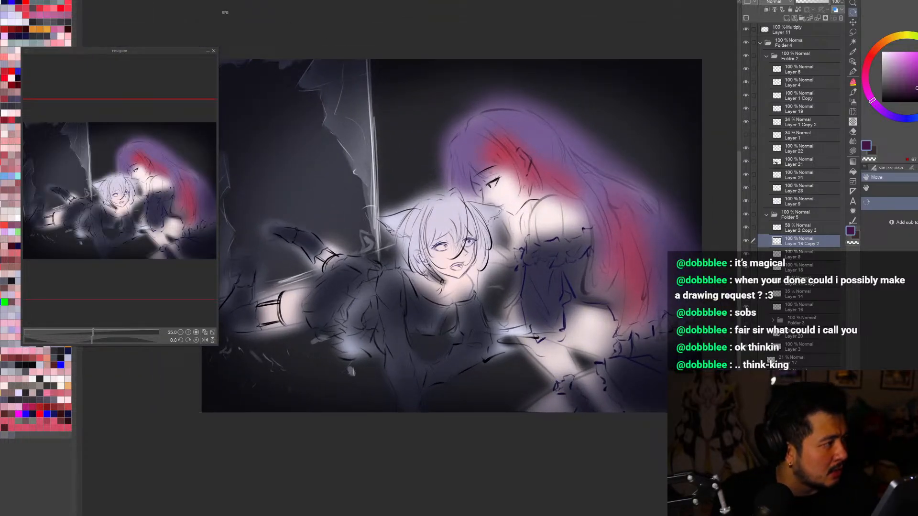
left_click(180, 2)
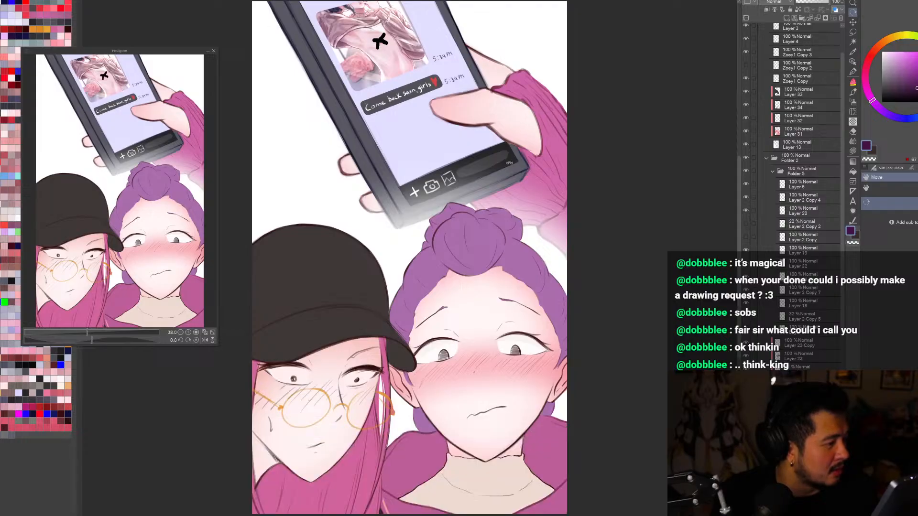
scroll(505, 170, "down", 3)
scroll(478, 218, "up", 1)
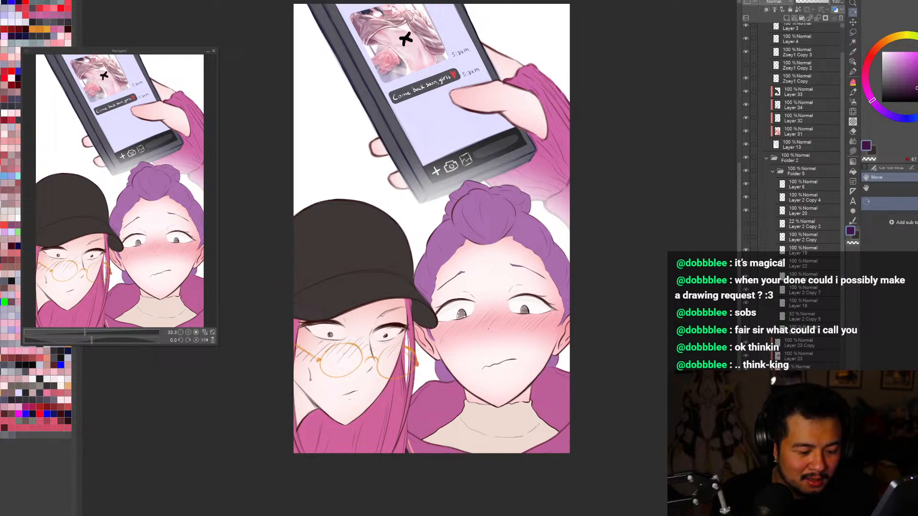
scroll(803, 144, "down", 1)
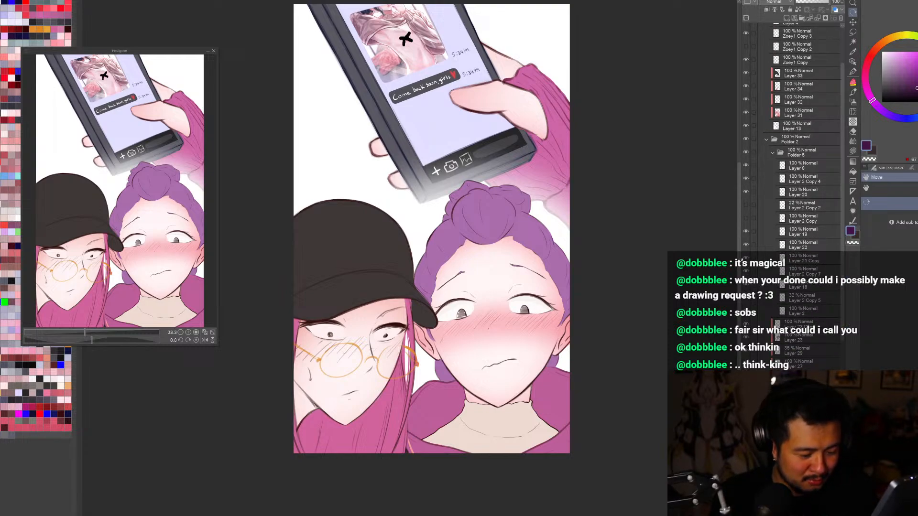
left_click(106, 0)
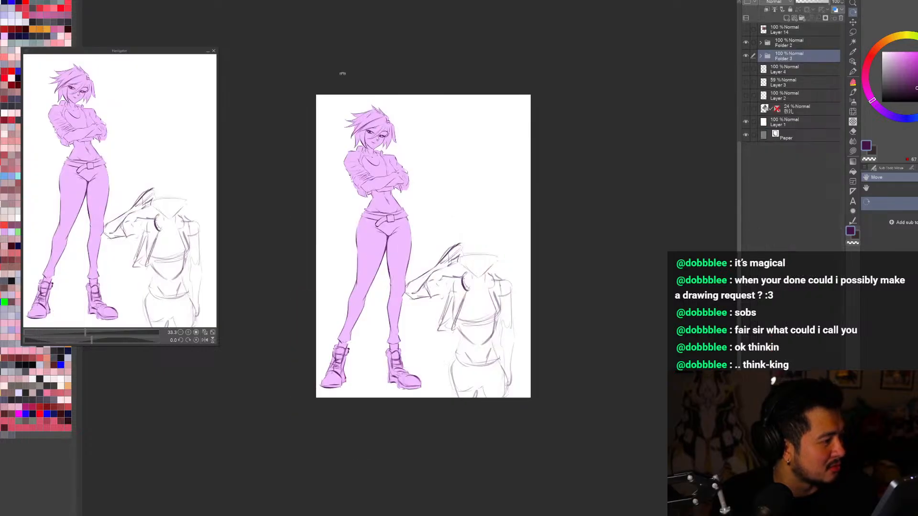
scroll(517, 198, "up", 2)
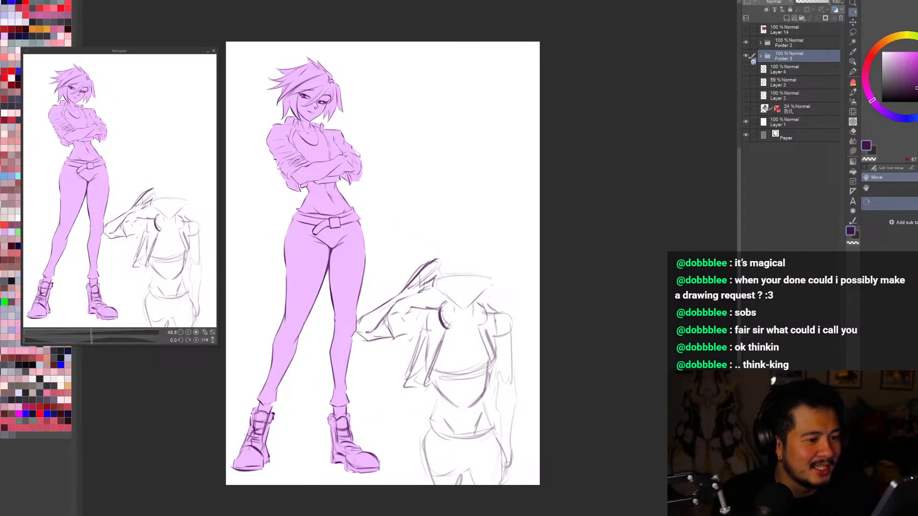
Step: Expand the saluting figure's folder and toggle the visibility of it and its sketch layers to see what each one holds
left_click(746, 56)
left_click(745, 56)
left_click(745, 56)
left_click(746, 55)
key("ctrl+0")
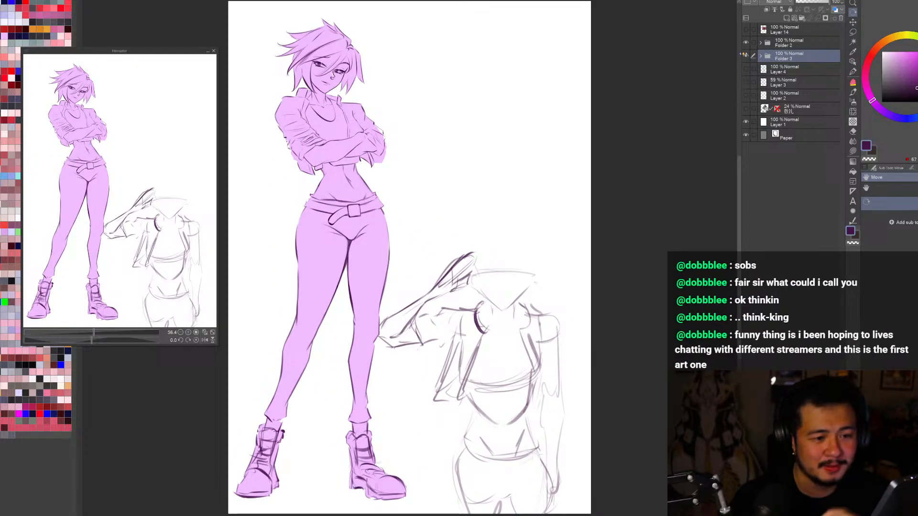
left_click(746, 56)
left_click(745, 56)
left_click(761, 55)
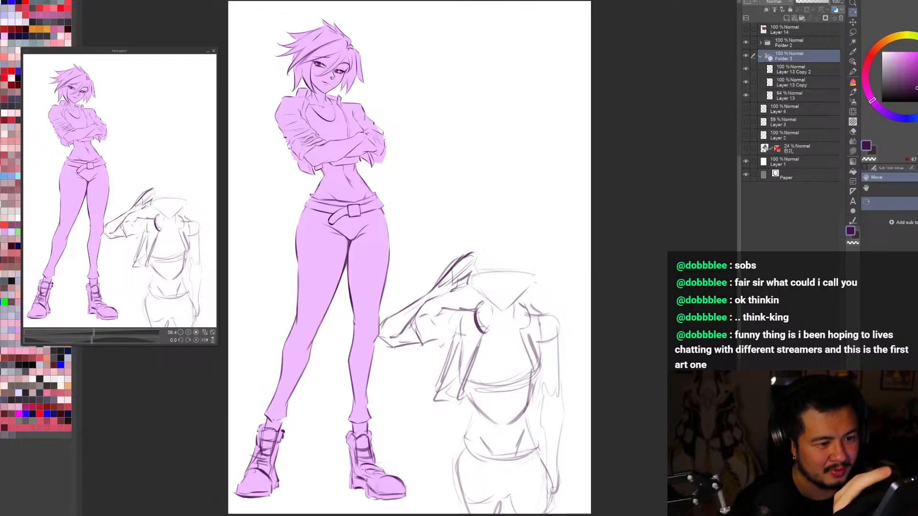
left_click(745, 69)
left_click(746, 69)
left_click(746, 83)
left_click(745, 82)
Step: Clear the old hip and thigh sketch from the Layer 13 Copy layer
left_click(775, 84)
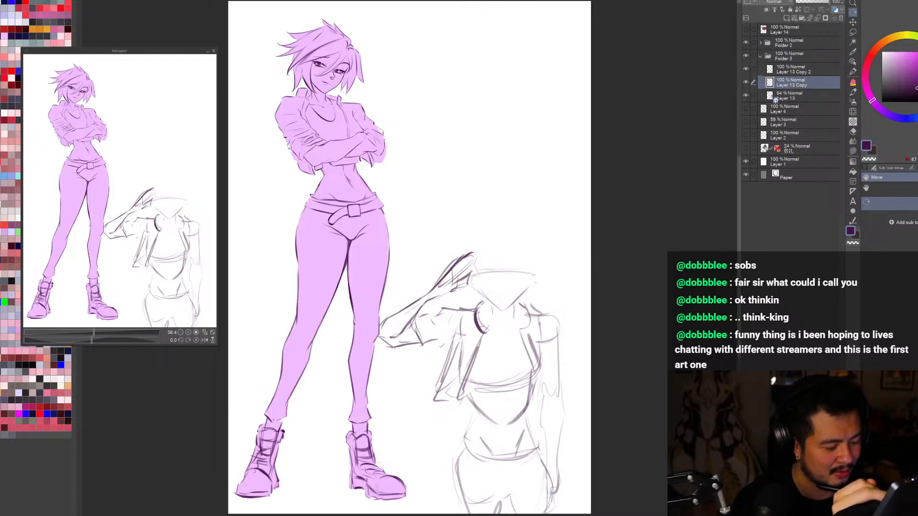
left_click(746, 83)
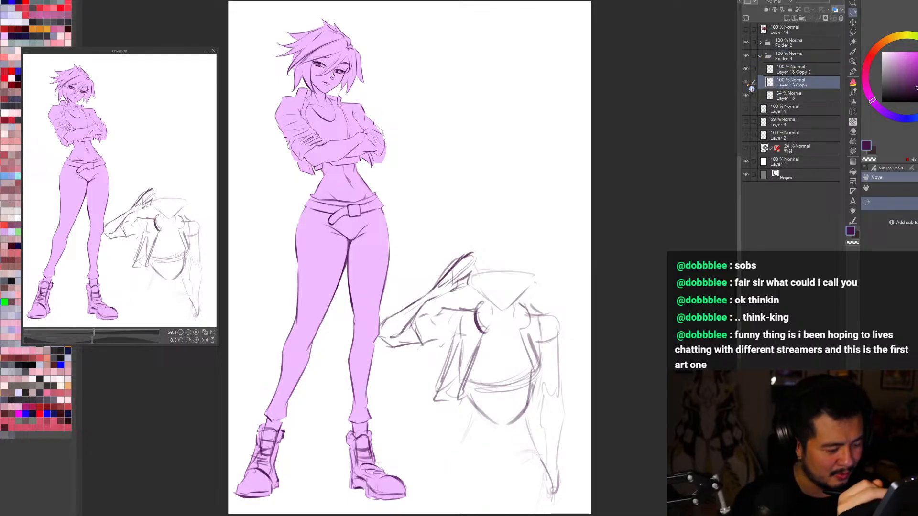
left_click(746, 83)
left_click_drag(739, 302, 739, 314)
key("Delete")
Step: On Layer 13, sketch a curved line across the saluting figure's lower belly, undoing unsatisfactory strokes
key("b")
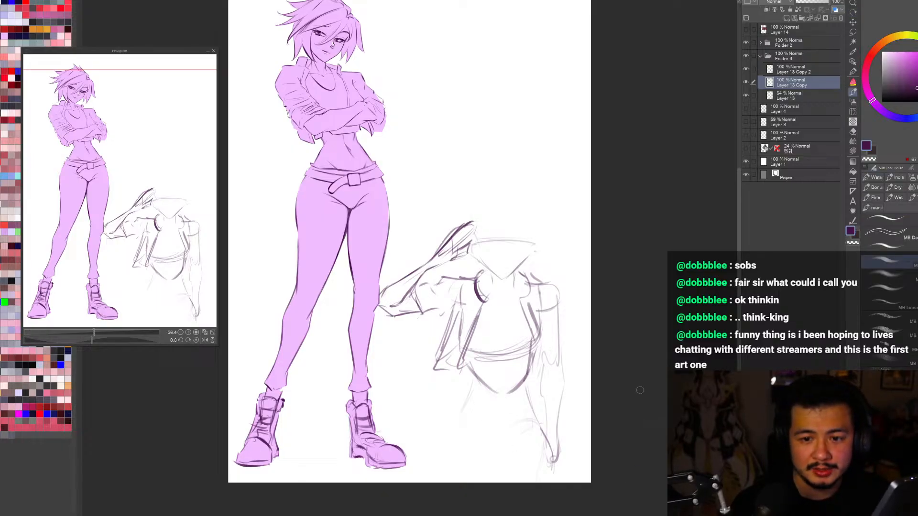
left_click(751, 98)
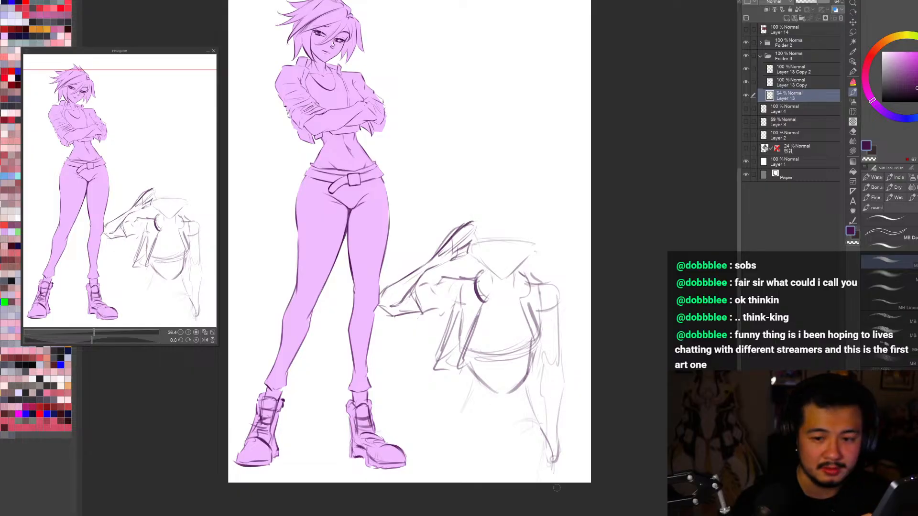
mouse_move(475, 388)
left_mouse_down()
mouse_move(508, 423)
mouse_move(531, 391)
left_mouse_up()
key("ctrl+z")
key("ctrl+z")
mouse_move(485, 419)
left_mouse_down()
mouse_move(529, 391)
mouse_move(495, 421)
left_mouse_up()
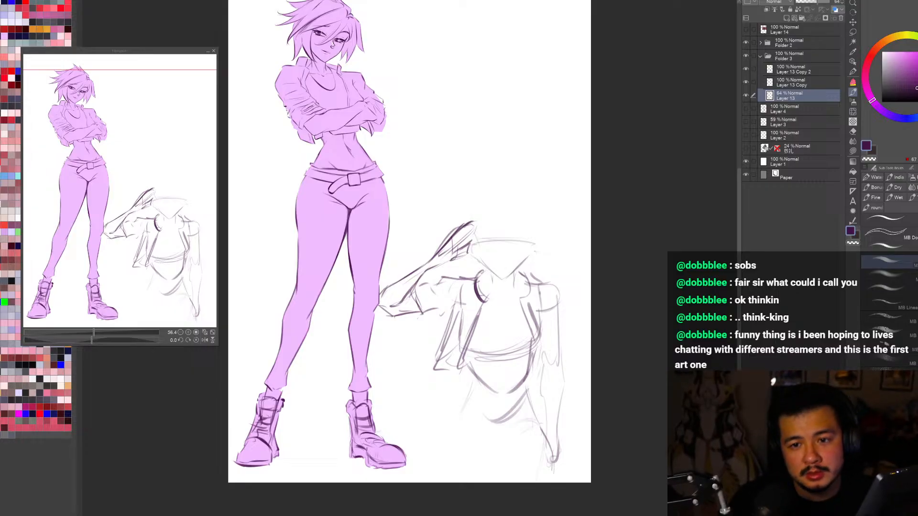
Step: Sketch two converging groin lines in a V below the saluting figure's lower-belly curve
left_click_drag(495, 396, 587, 428)
key("ctrl+minus")
key("ctrl+z")
scroll(593, 411, "down", 1)
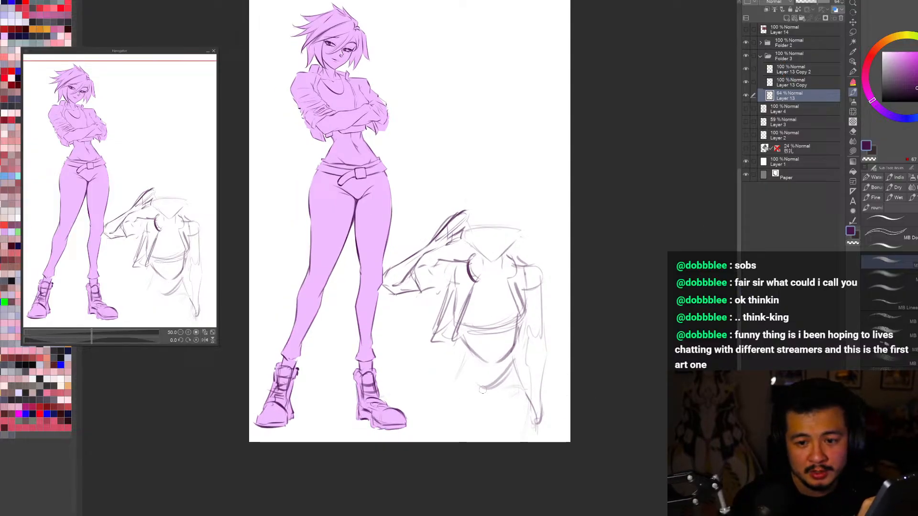
left_click_drag(466, 383, 488, 410)
left_click_drag(514, 372, 502, 403)
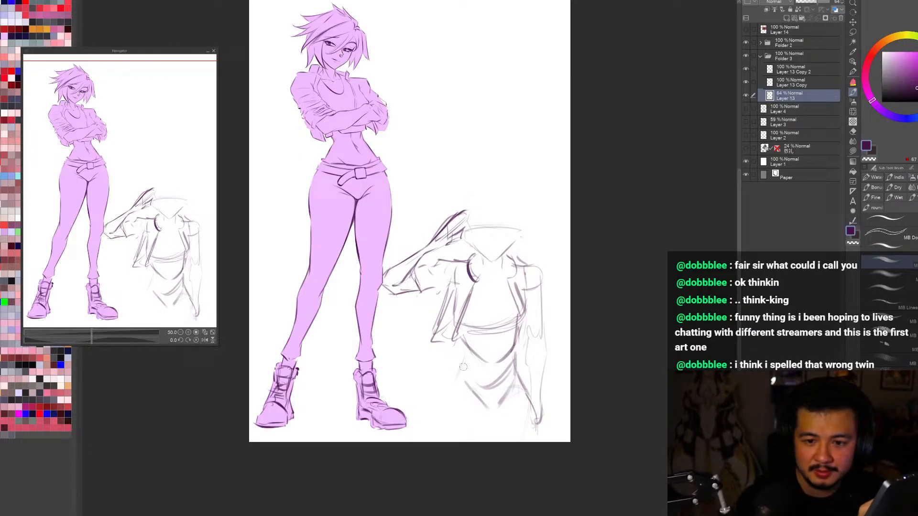
Step: Sketch the saluting figure's hip contour and roughly block in the thigh nearer the purple figure
mouse_move(464, 356)
left_mouse_down()
mouse_move(449, 414)
mouse_move(469, 429)
left_mouse_up()
key("ctrl+z")
mouse_move(455, 392)
left_mouse_down()
mouse_move(452, 414)
mouse_move(483, 427)
mouse_move(485, 402)
mouse_move(458, 412)
left_mouse_up()
left_click_drag(454, 424, 465, 443)
left_click_drag(491, 420, 485, 444)
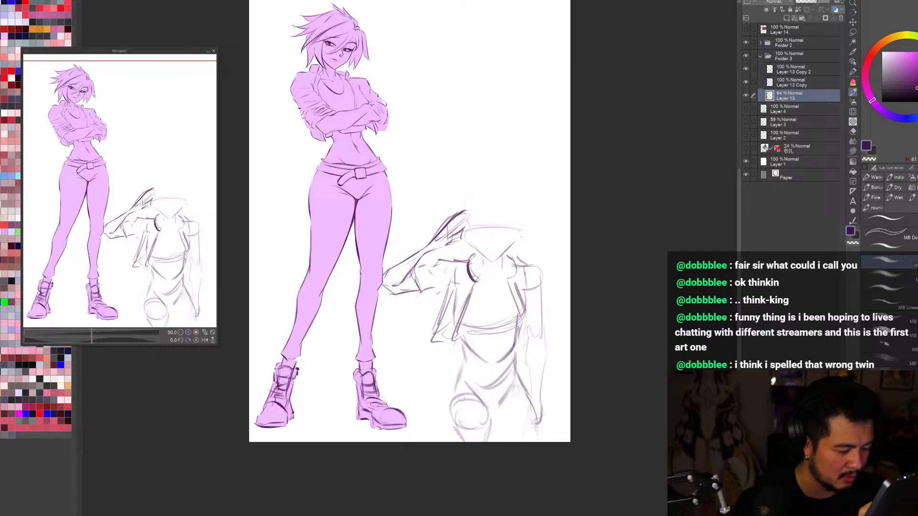
Step: Rework the thigh nearer the purple figure, redrawing its outer and inner contours down to the page edge and erasing stray lines
left_click_drag(452, 411, 460, 442)
left_click_drag(497, 411, 486, 442)
left_click_drag(452, 411, 460, 443)
mouse_move(457, 421)
left_mouse_down()
mouse_move(463, 450)
mouse_move(481, 458)
mouse_move(497, 430)
mouse_move(487, 447)
mouse_move(468, 421)
mouse_move(468, 452)
mouse_move(468, 437)
mouse_move(485, 445)
left_mouse_up()
key("ctrl+z")
key("c")
key("c")
left_click_drag(492, 413, 495, 443)
left_click_drag(452, 400, 463, 443)
key("c")
left_click_drag(485, 420, 487, 462)
key("c")
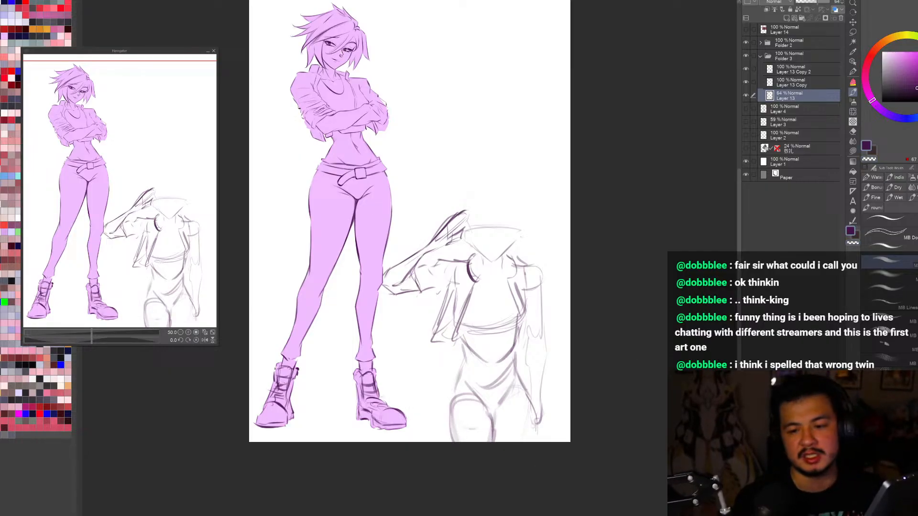
Step: Sketch the saluting figure's other thigh with inner and outer contours running down to the page edge
left_click_drag(497, 413, 513, 443)
left_click_drag(525, 388, 535, 445)
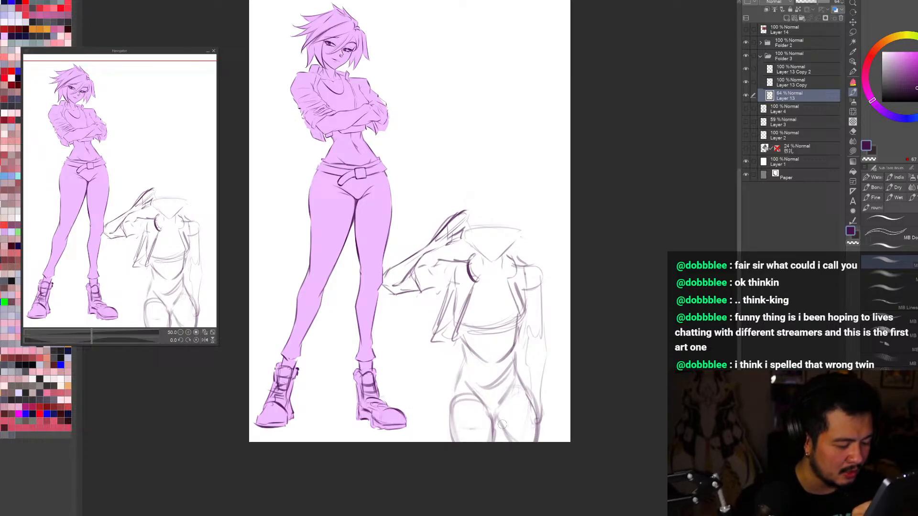
left_click_drag(500, 419, 507, 442)
left_click_drag(532, 400, 535, 442)
mouse_move(514, 364)
left_mouse_down()
mouse_move(535, 440)
mouse_move(510, 443)
left_mouse_up()
key("ctrl+z")
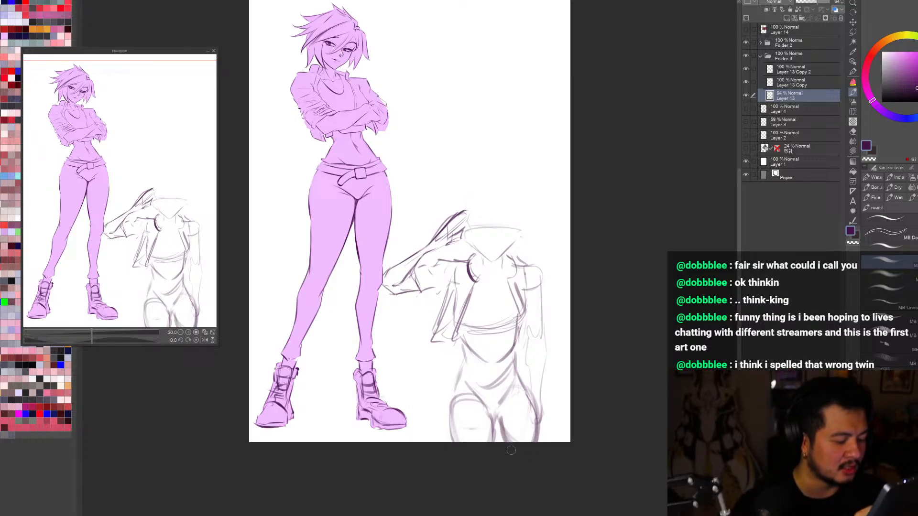
Step: Refine the outer hip and thigh contour on the lowered-arm side, erase overlapping hand lines, and check the pose in a mirrored view
mouse_move(516, 377)
left_mouse_down()
mouse_move(531, 425)
mouse_move(534, 406)
mouse_move(541, 425)
left_mouse_up()
key("c")
mouse_move(543, 397)
left_mouse_down()
mouse_move(545, 426)
mouse_move(530, 476)
mouse_move(529, 400)
mouse_move(534, 443)
left_mouse_up()
key("c")
left_click_drag(500, 417, 514, 443)
key("c")
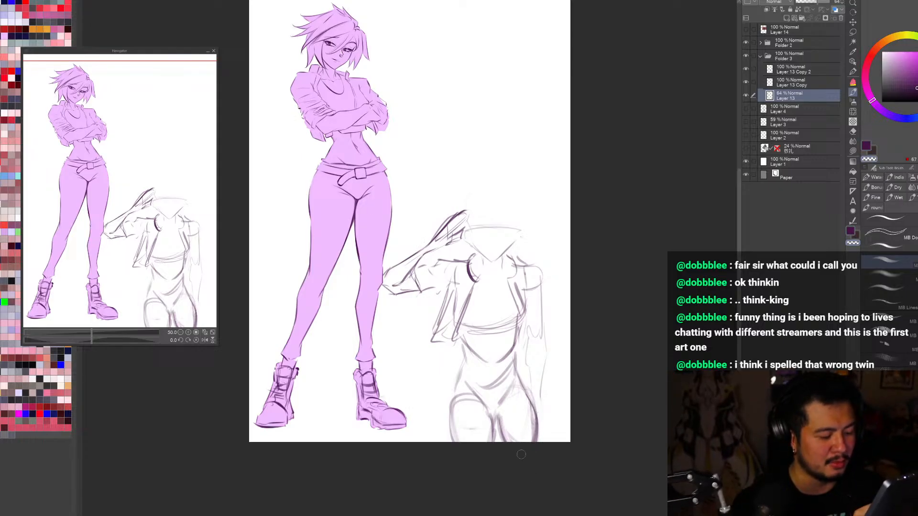
key("h")
key("h")
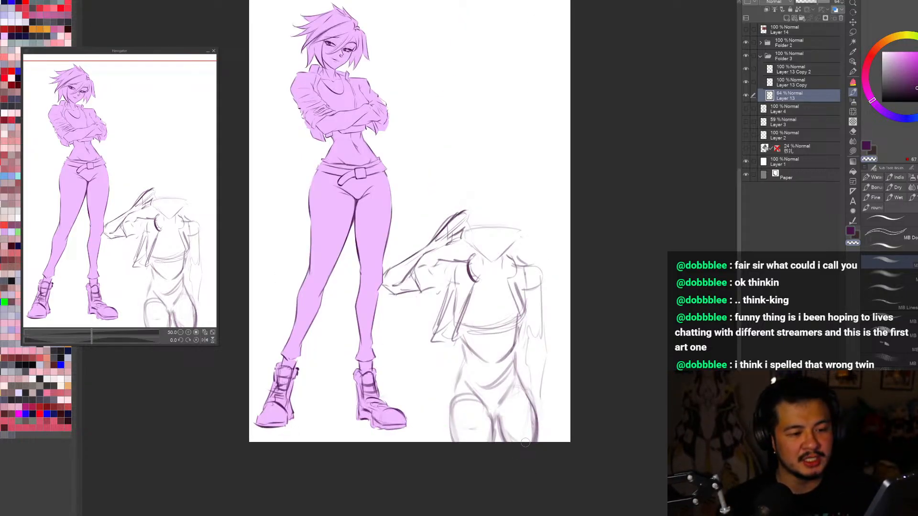
key("c")
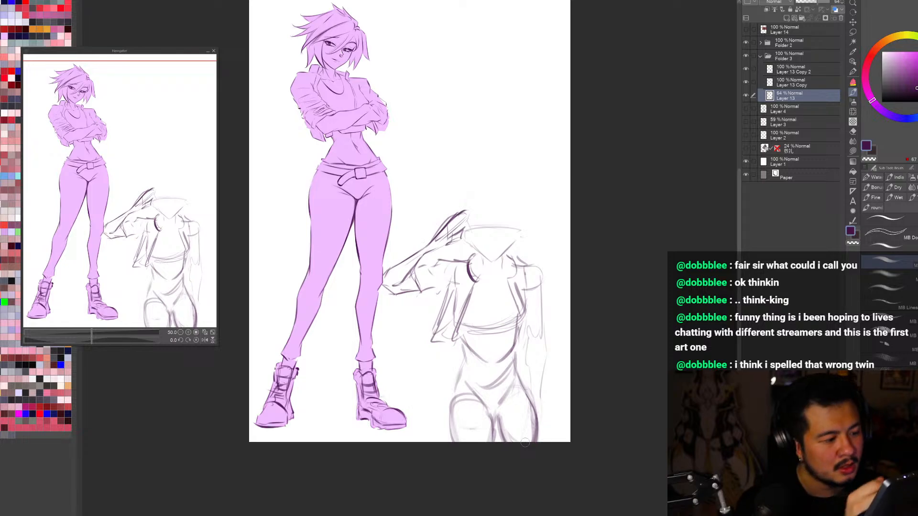
Step: Doodle a small round body with an elongated side loop and stubby feet in the empty area above the saluting figure
mouse_move(495, 78)
left_mouse_down()
mouse_move(469, 98)
mouse_move(497, 80)
left_mouse_up()
key("ctrl+z")
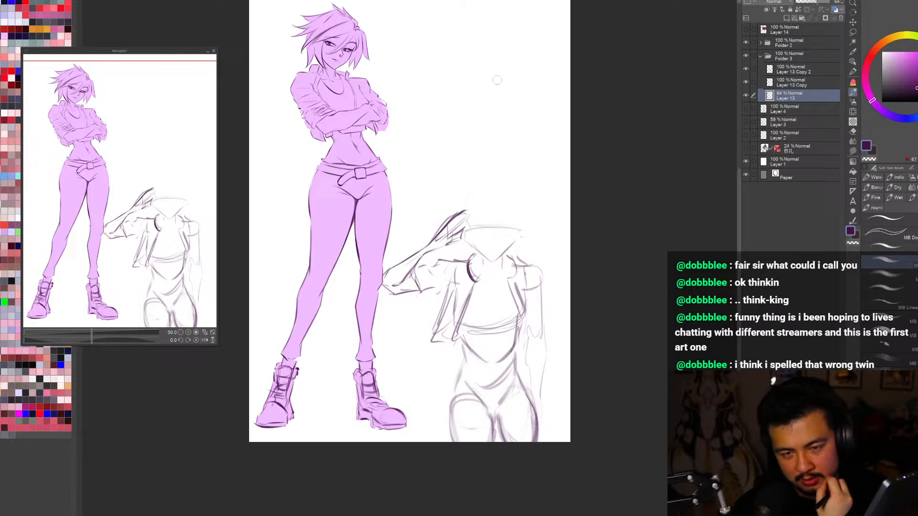
mouse_move(497, 77)
left_mouse_down()
mouse_move(476, 108)
mouse_move(508, 71)
left_mouse_up()
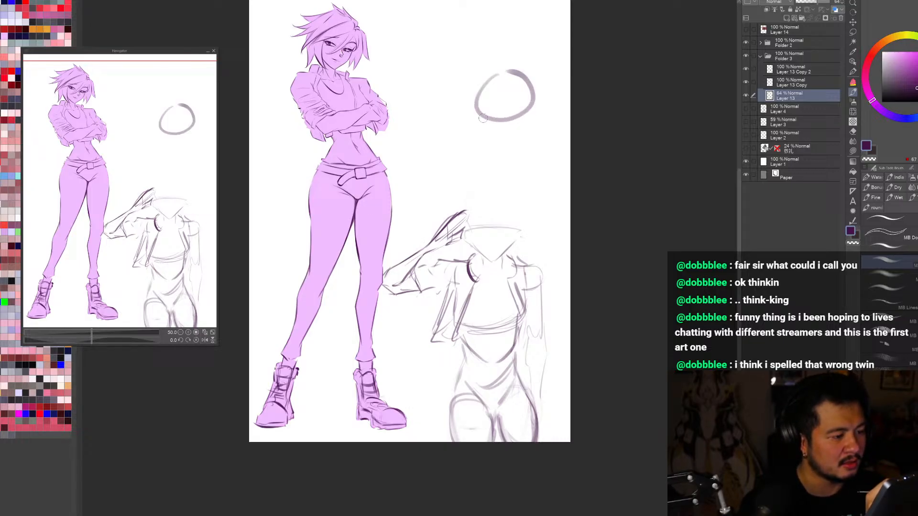
mouse_move(483, 119)
left_mouse_down()
mouse_move(500, 133)
mouse_move(529, 115)
left_mouse_up()
key("ctrl+z")
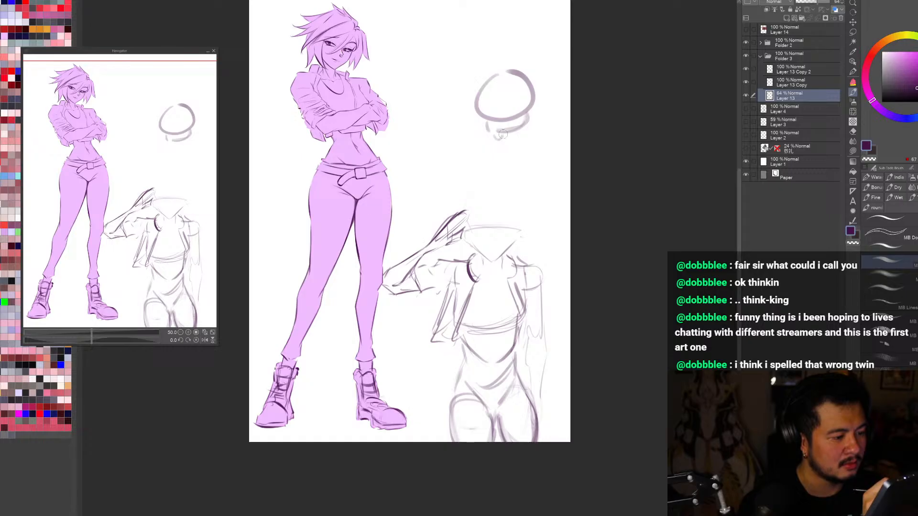
left_click_drag(492, 133, 529, 130)
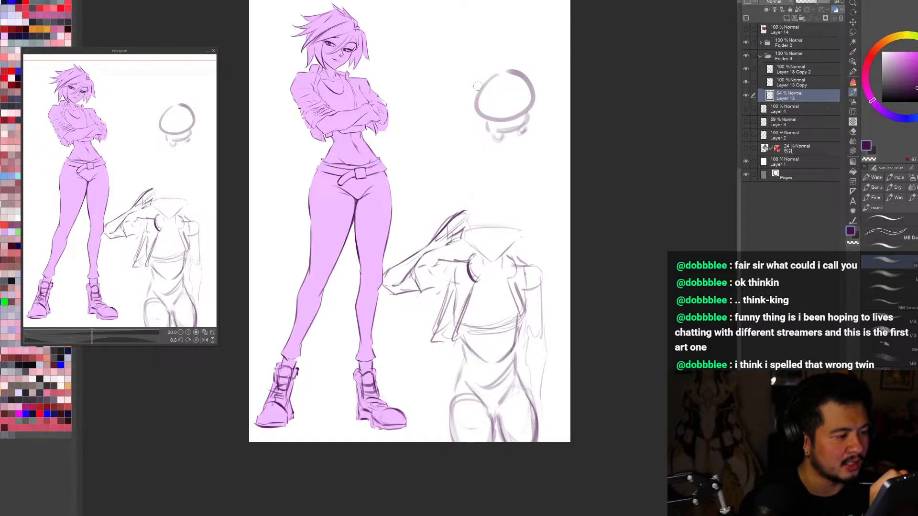
mouse_move(477, 86)
left_mouse_down()
mouse_move(479, 106)
mouse_move(463, 109)
left_mouse_up()
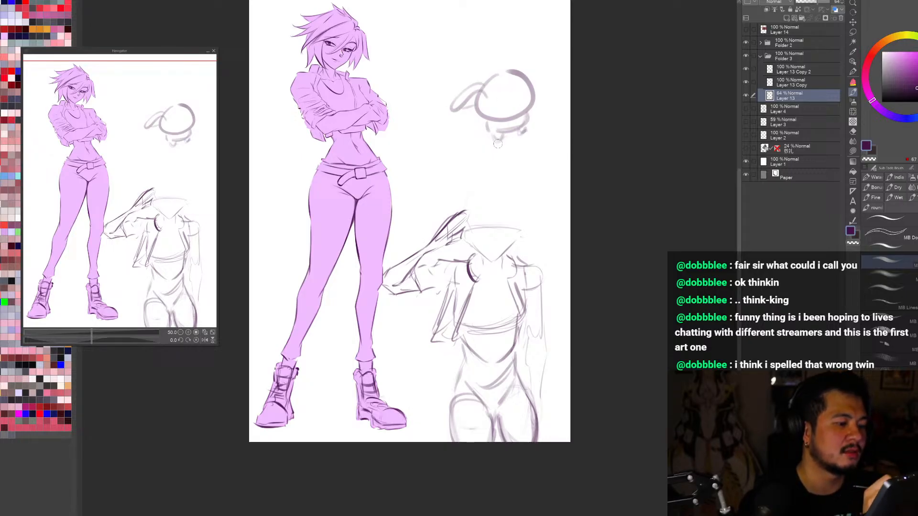
left_click_drag(497, 143, 526, 144)
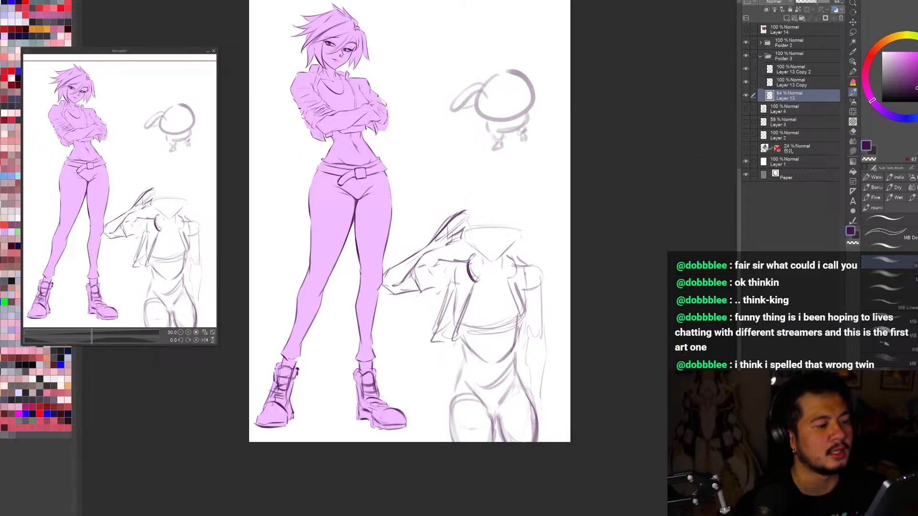
Step: Lasso the round doodle above the saluting figure, clear it from the layer, and deselect
key("m")
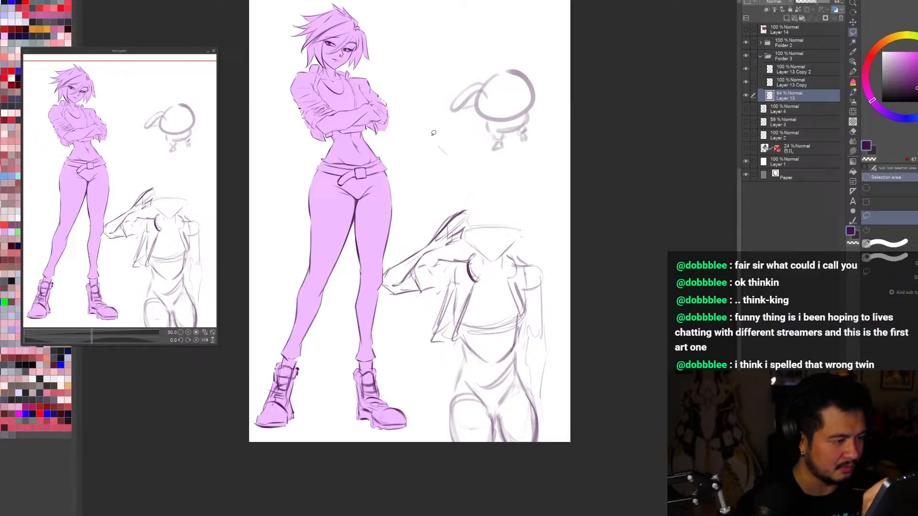
left_click_drag(535, 172, 446, 154)
key("Delete")
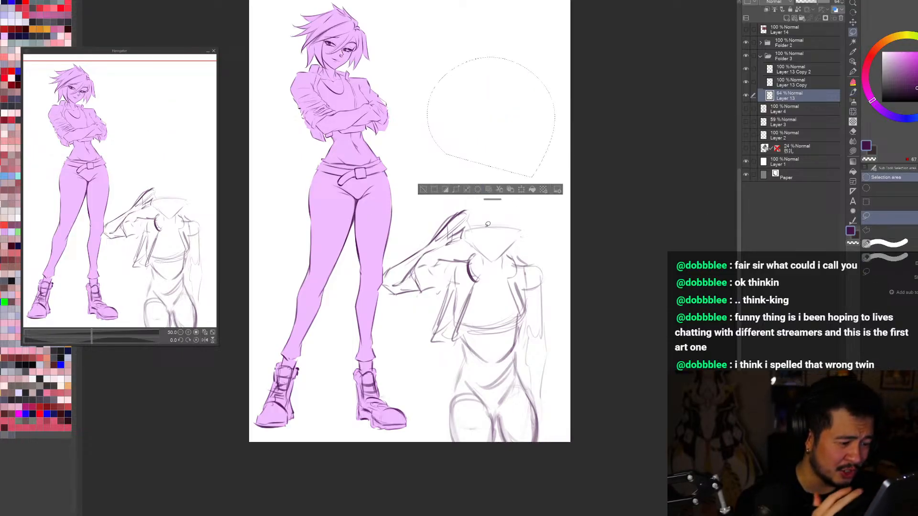
key("ctrl+d")
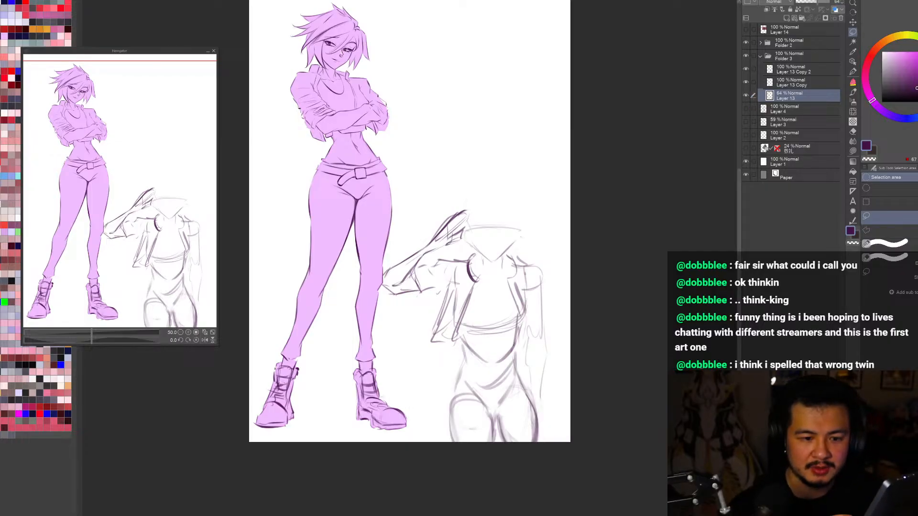
Step: Strengthen the saluting figure's groin line and the hip contour nearer the purple figure
key("p")
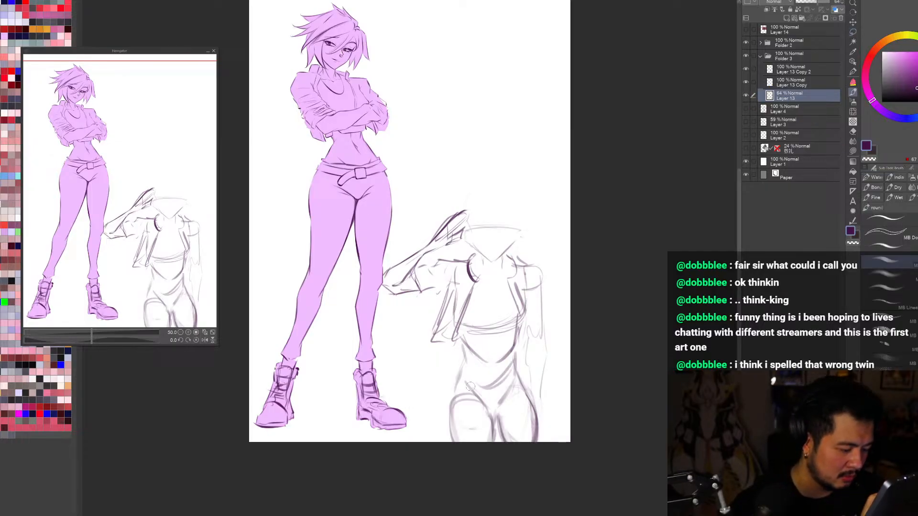
key("ctrl+z")
left_click_drag(471, 387, 495, 407)
mouse_move(500, 400)
left_mouse_down()
mouse_move(515, 371)
mouse_move(456, 392)
mouse_move(449, 423)
left_mouse_up()
Step: Examine the new hips and thighs by toggling Layer 13's visibility and viewing the whole page normally and mirrored
key("ctrl+minus")
left_click(746, 96)
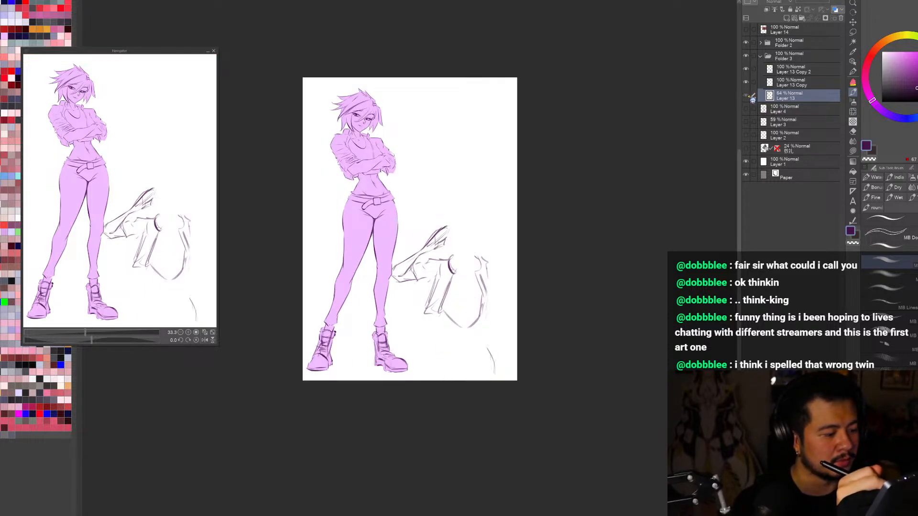
left_click(747, 96)
key("e")
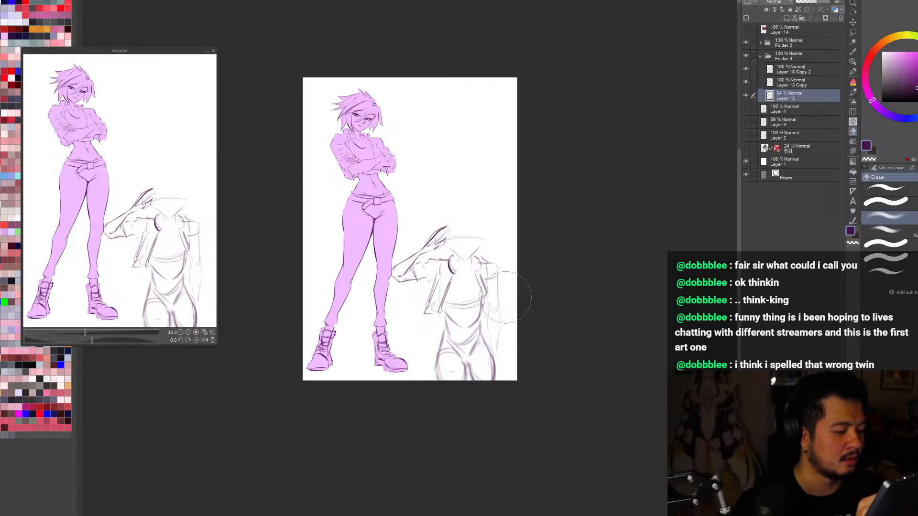
key("ctrl+plus")
key("b")
key("h")
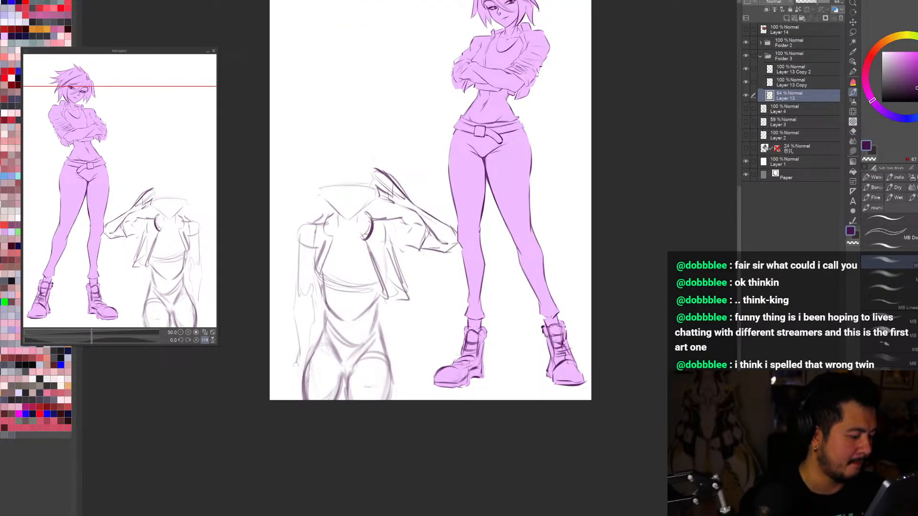
key("h")
key("ctrl+minus")
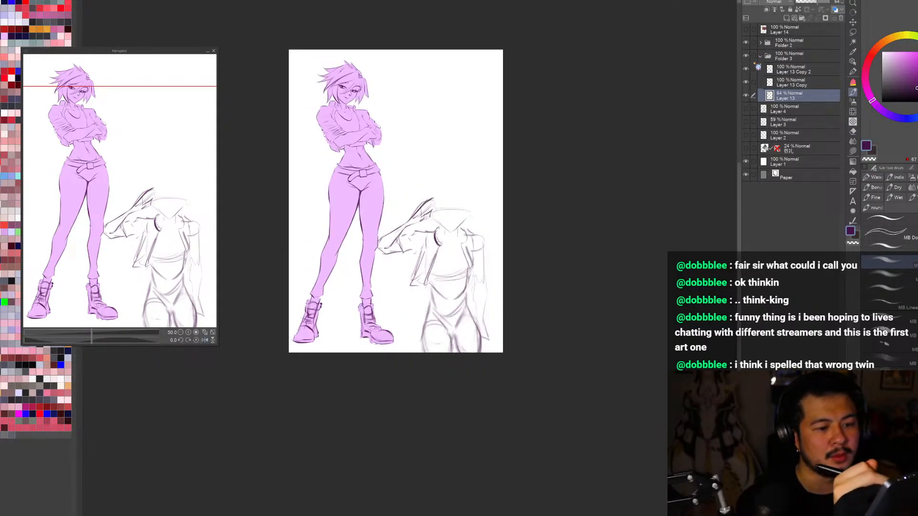
key("ctrl+0")
Step: Identify the saluting arm and jacket layer, Layer 13 Copy 2, by toggling its visibility, and lower its opacity to 22%
left_click(746, 69)
left_click(745, 70)
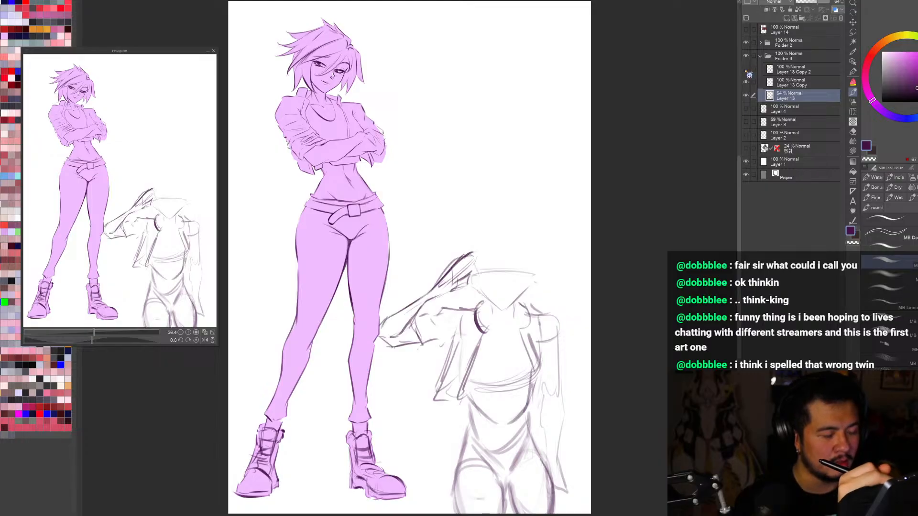
left_click(746, 70)
left_click(746, 70)
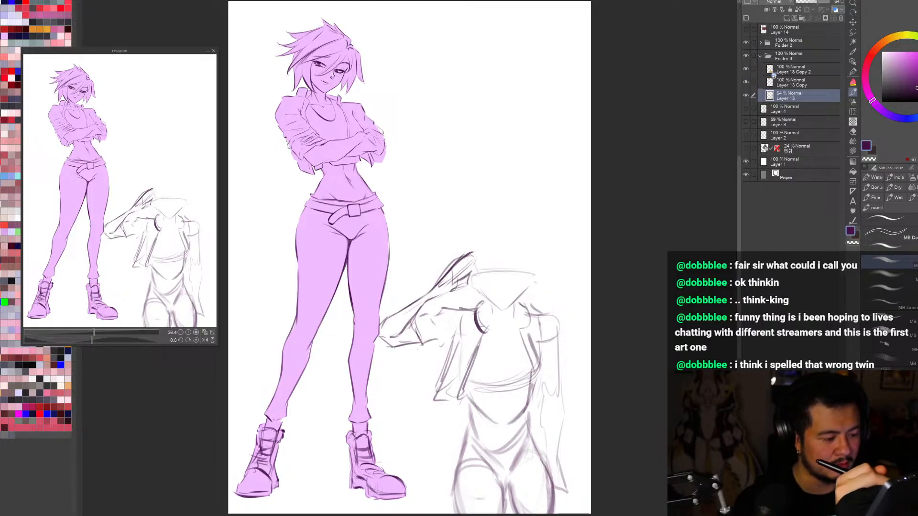
left_click(791, 71)
left_click(746, 71)
left_click(747, 71)
left_click(803, 2)
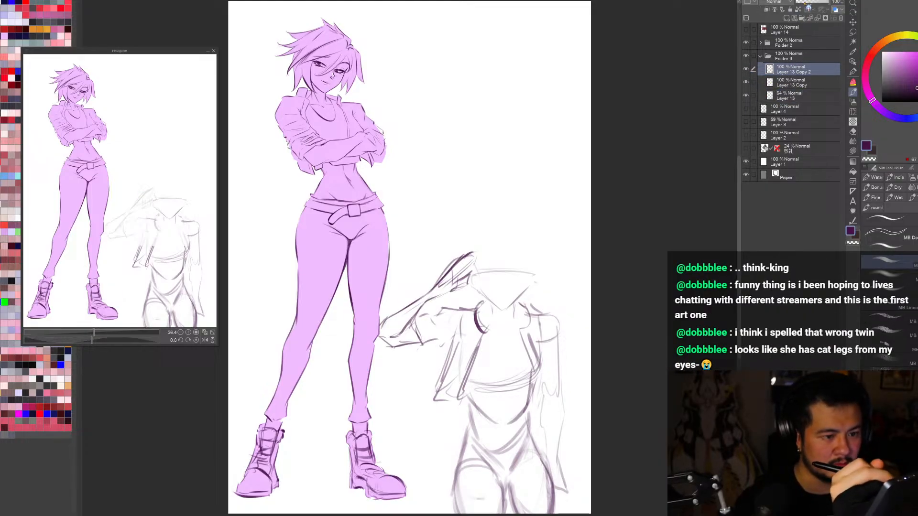
Step: On Layer 13, lasso the saluting figure's face sketch, transform it slightly into place, and deselect
left_click(747, 97)
left_click(747, 98)
left_click(778, 97)
key("m")
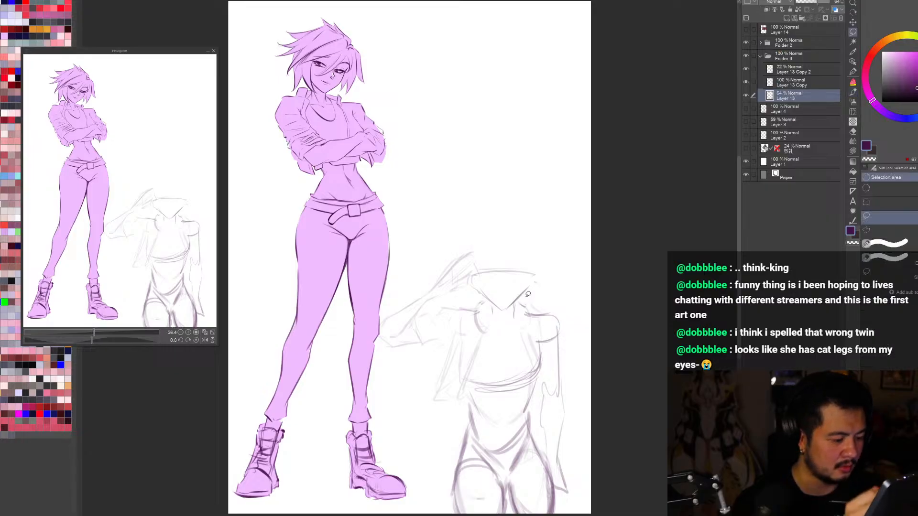
left_click_drag(527, 295, 490, 320)
key("ctrl+z")
key("ctrl+z")
key("ctrl+z")
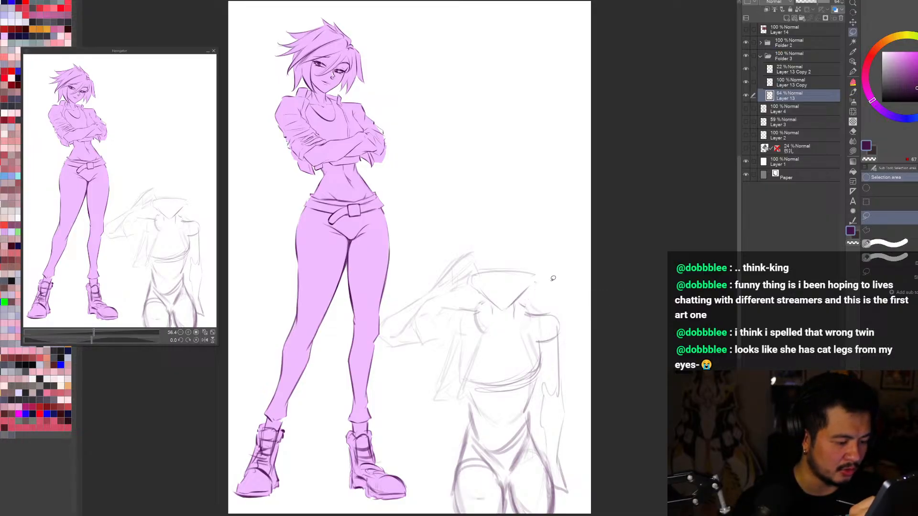
mouse_move(550, 288)
left_mouse_down()
mouse_move(520, 307)
mouse_move(488, 308)
mouse_move(550, 288)
left_mouse_up()
key("ctrl+t")
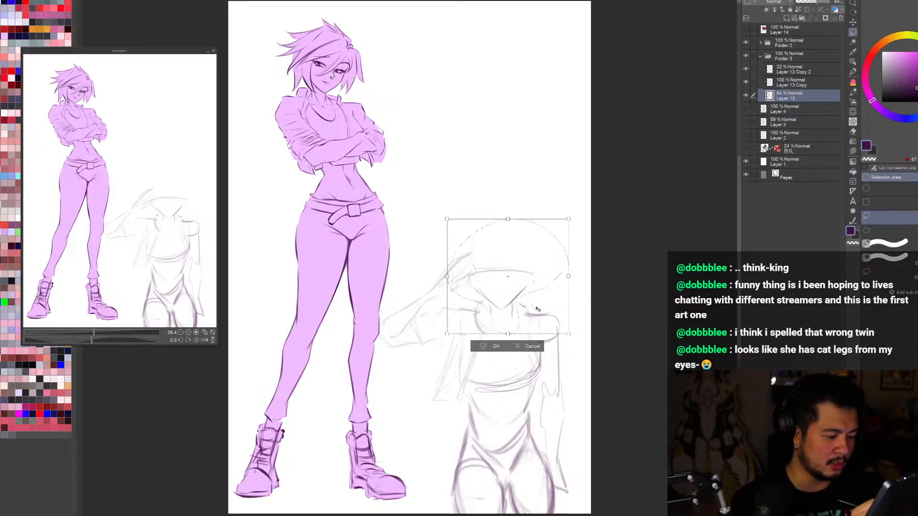
left_click(496, 349)
key("ctrl+d")
key("b")
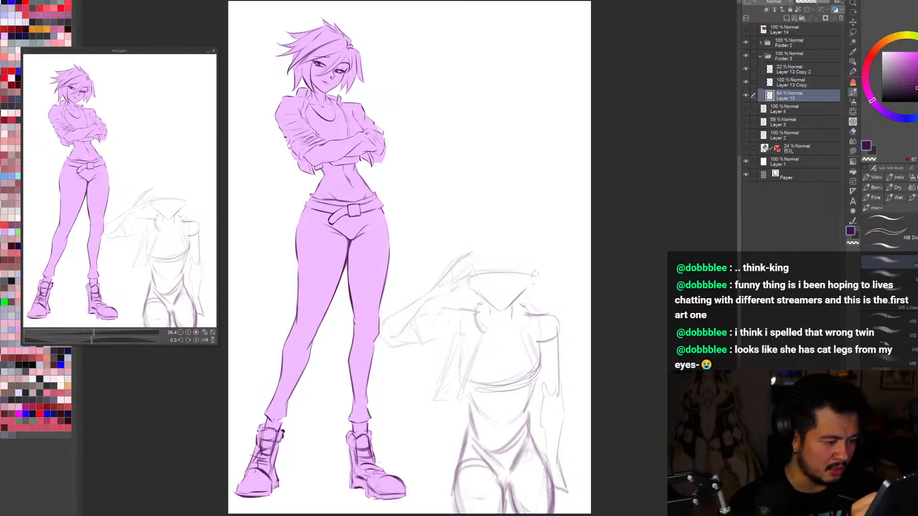
Step: Sketch the side of the saluting figure's face and a rounded cranium above the brow line
left_click_drag(532, 275, 526, 288)
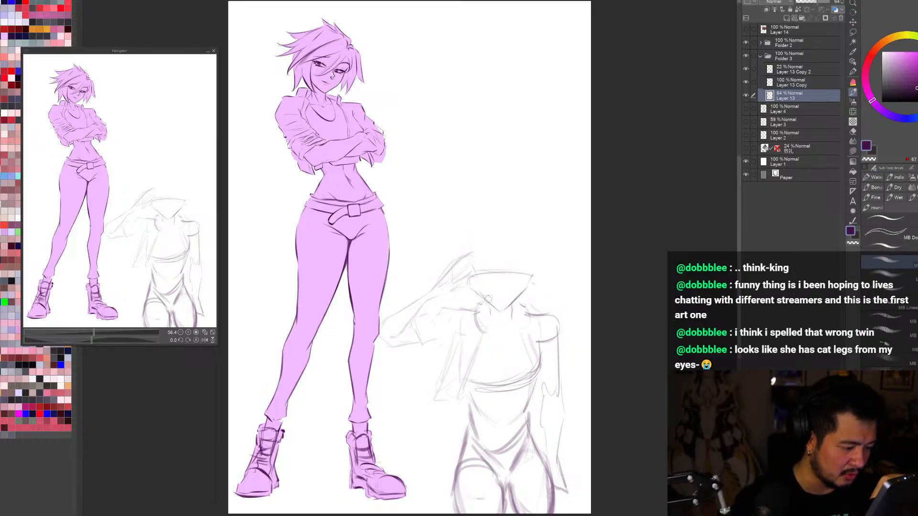
left_click_drag(469, 272, 490, 236)
mouse_move(468, 254)
left_mouse_down()
mouse_move(511, 235)
mouse_move(525, 251)
mouse_move(515, 234)
mouse_move(530, 249)
left_mouse_up()
key("ctrl+z")
key("ctrl+z")
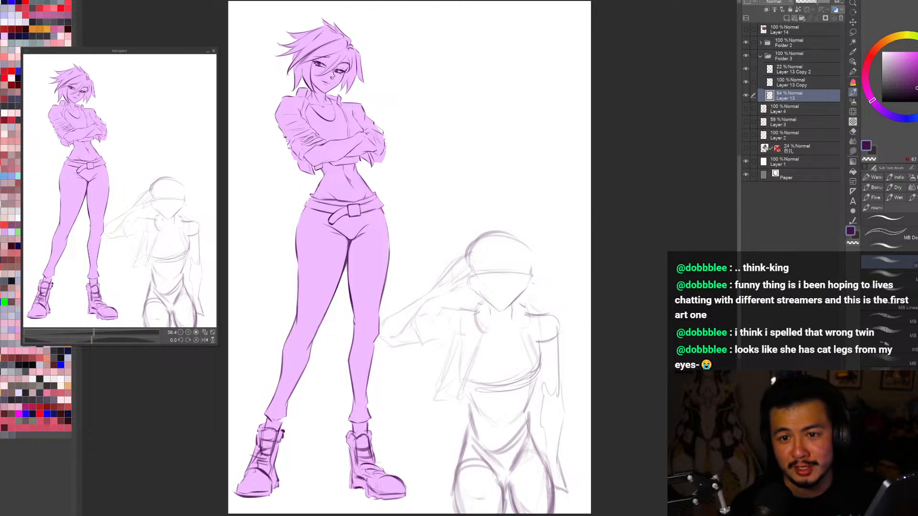
Step: Redraw the curved brow line across the saluting figure's head and soften it with the eraser
left_click_drag(616, 306, 615, 207)
left_click_drag(467, 254, 526, 219)
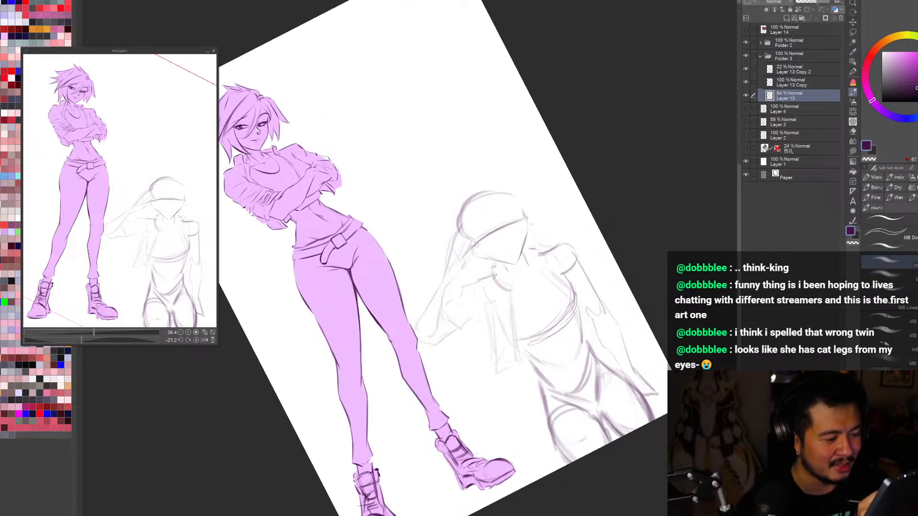
key("ctrl+z")
key("ctrl+z")
left_click_drag(472, 244, 525, 219)
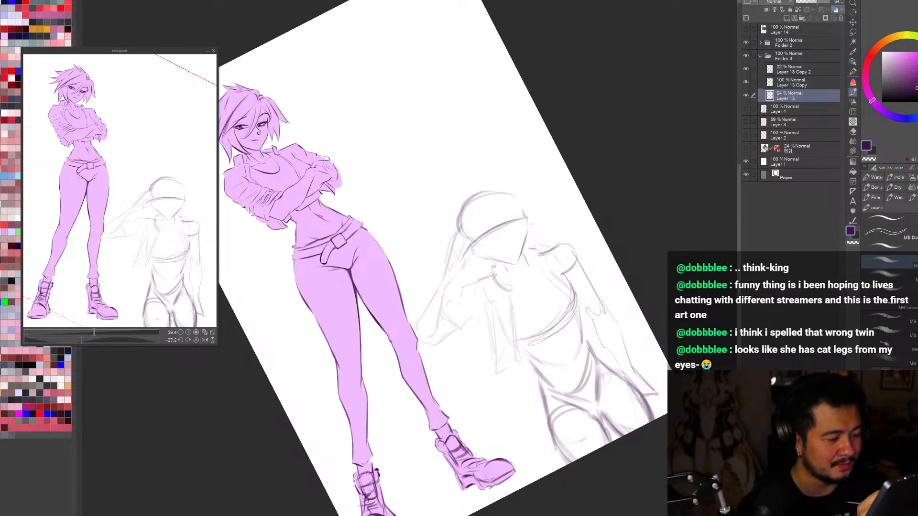
key("e")
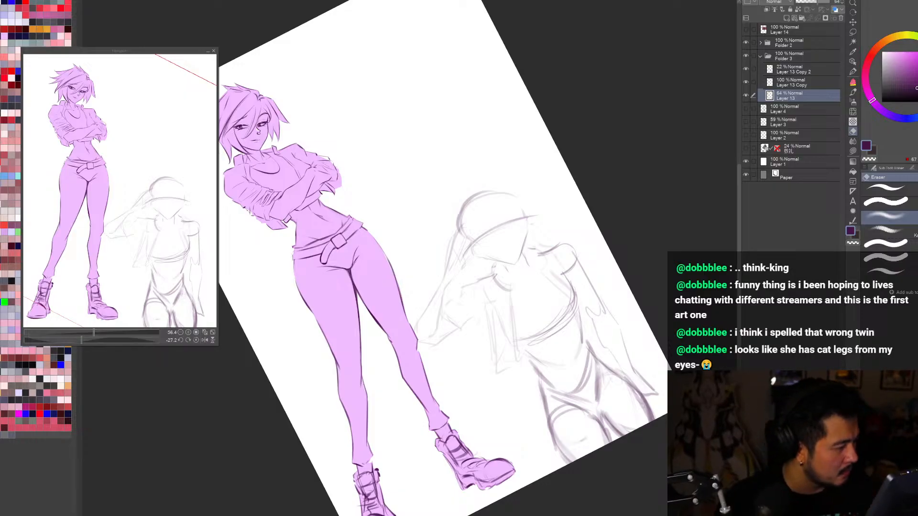
Step: Examine the saluting figure's body and head sketch by toggling Layer 13's visibility and viewing the whole page
scroll(651, 337, "down", 2)
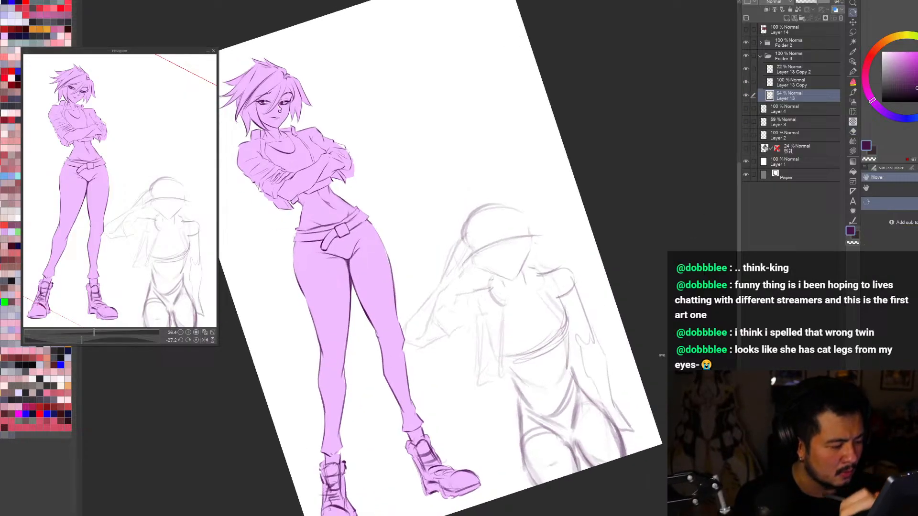
key("shift+space")
left_click_drag(653, 344, 655, 456)
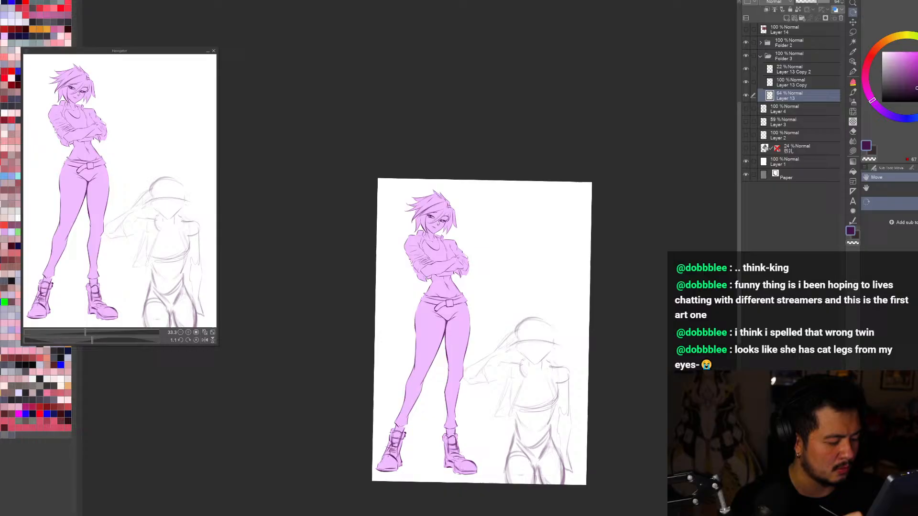
left_click(747, 96)
left_click(747, 96)
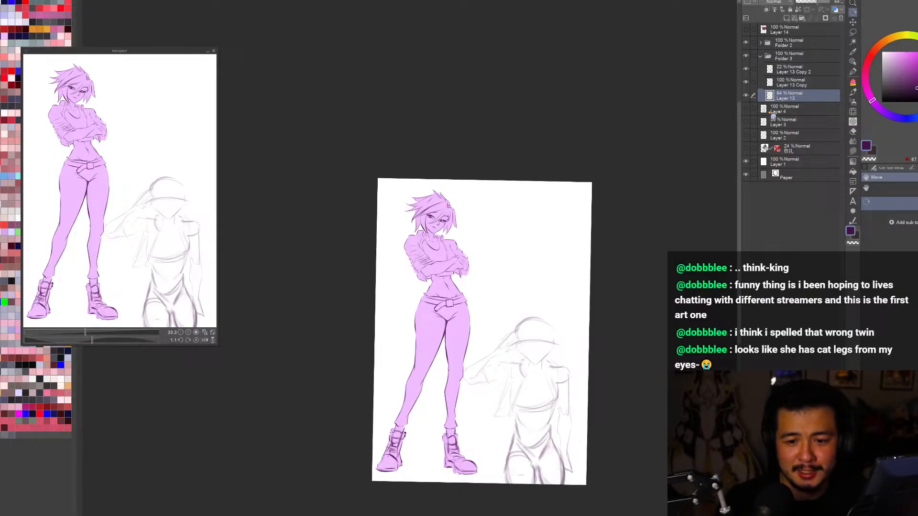
left_click(748, 96)
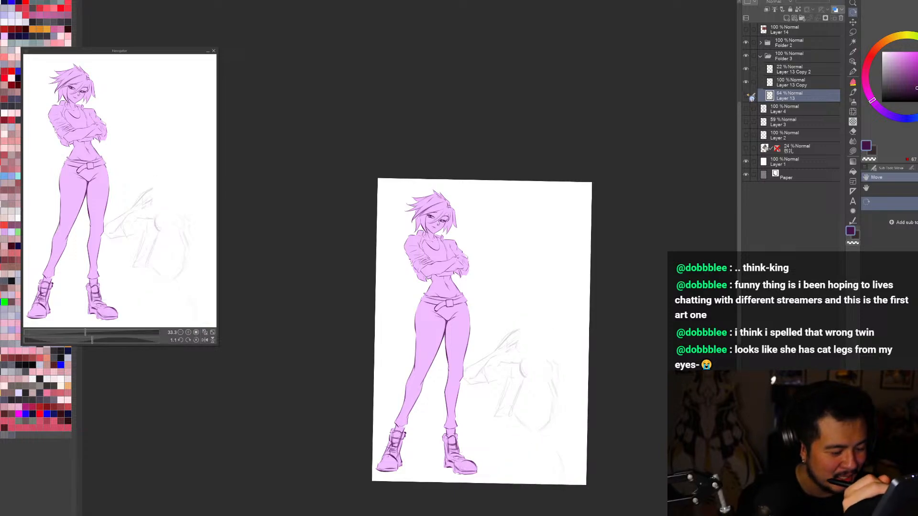
left_click(747, 96)
key("ctrl+plus")
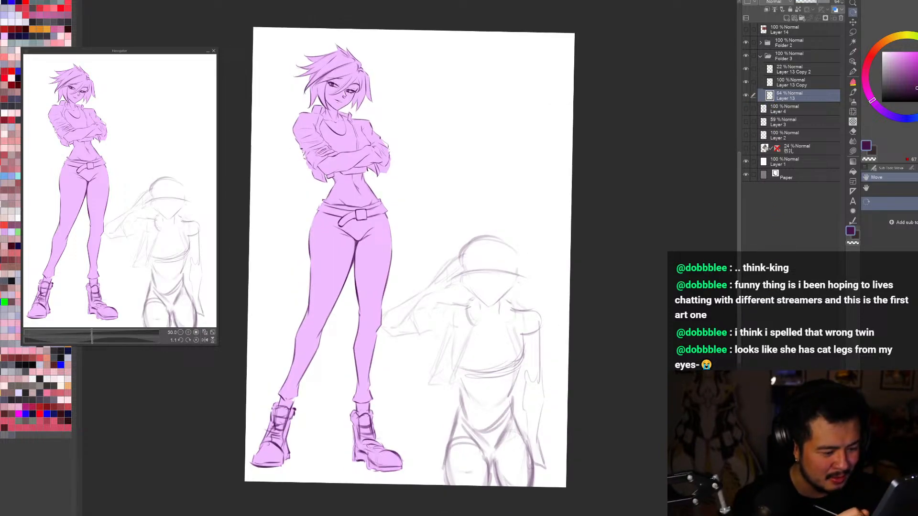
key("ctrl+minus")
key("e")
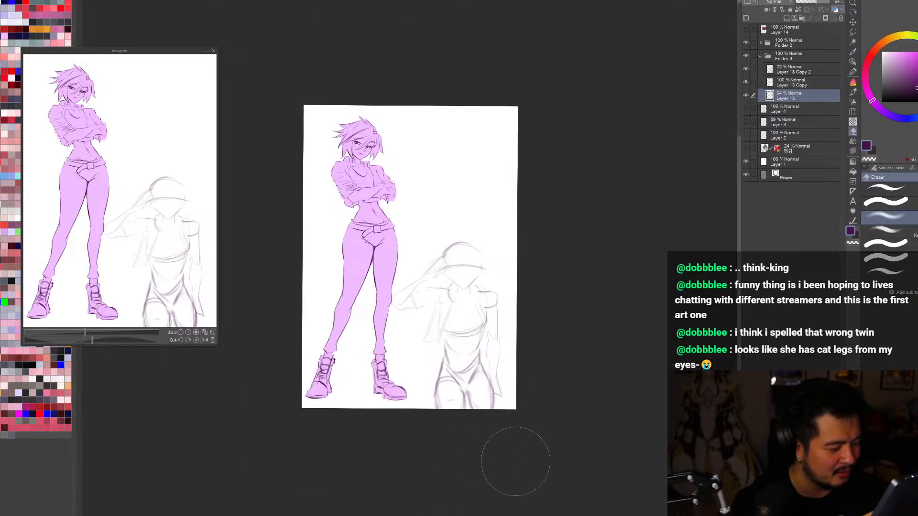
Step: Lasso the saluting figure's hips and thighs, transform them slightly narrower and nearer the purple figure, and deselect
key("shift+space")
mouse_move(477, 426)
left_mouse_down()
mouse_move(606, 378)
mouse_move(642, 345)
left_mouse_up()
key("m")
mouse_move(486, 361)
left_mouse_down()
mouse_move(447, 432)
mouse_move(497, 406)
left_mouse_up()
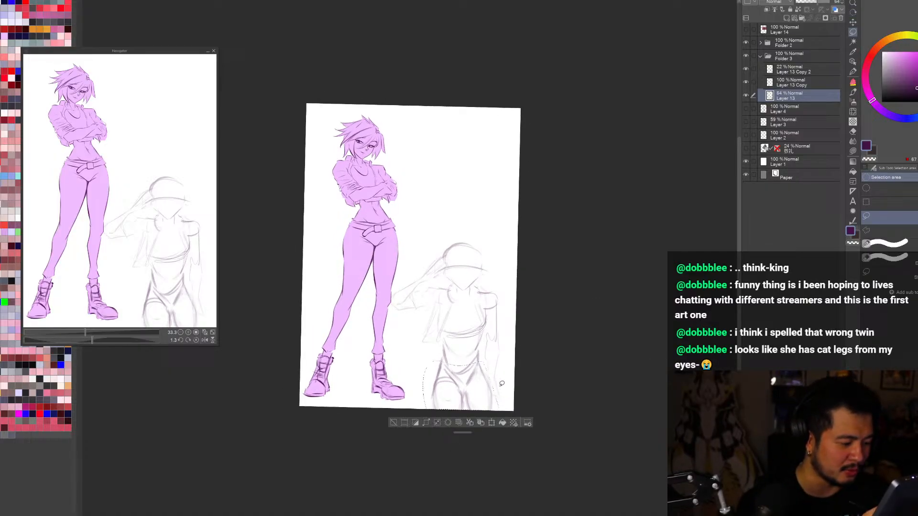
key("ctrl+t")
left_click_drag(466, 356, 462, 354)
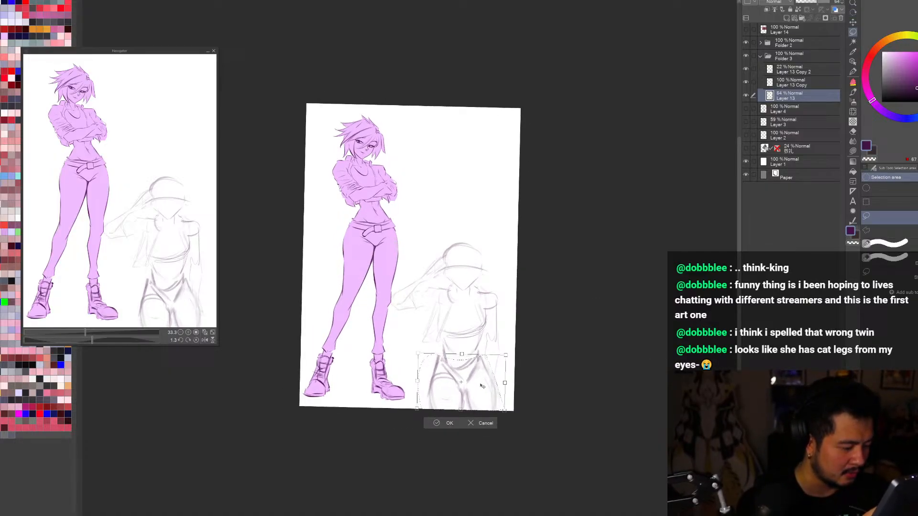
mouse_move(482, 386)
left_mouse_down()
mouse_move(463, 355)
mouse_move(483, 394)
mouse_move(495, 397)
left_mouse_up()
left_click(483, 424)
key("ctrl+t")
left_click(456, 425)
key("ctrl+t")
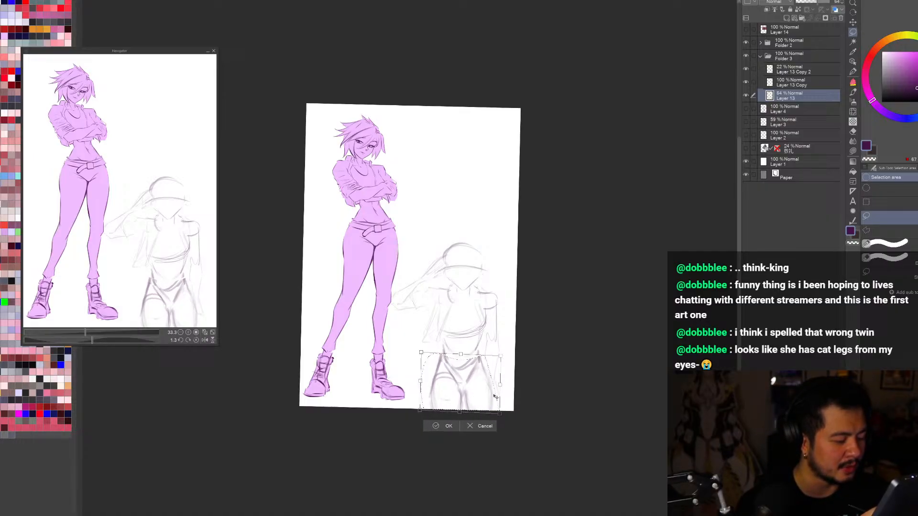
key("ctrl+d")
Step: Lighten the saluting figure's waist, hip and outer thigh lines with the eraser
key("e")
left_click_drag(432, 347, 445, 362)
left_click_drag(492, 351, 494, 389)
key("ctrl+0")
key("r")
left_click_drag(691, 215, 692, 211)
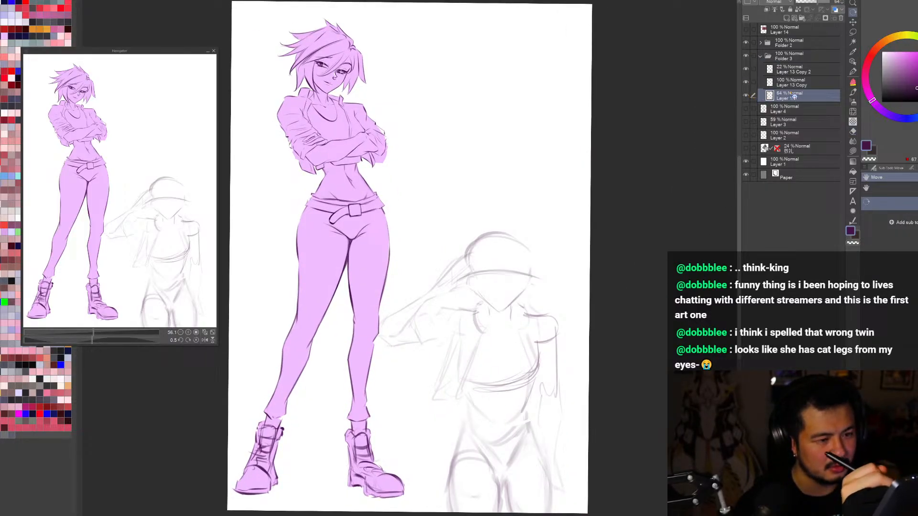
Step: Add a new raster layer above Layer 13 Copy 2
left_click(794, 71)
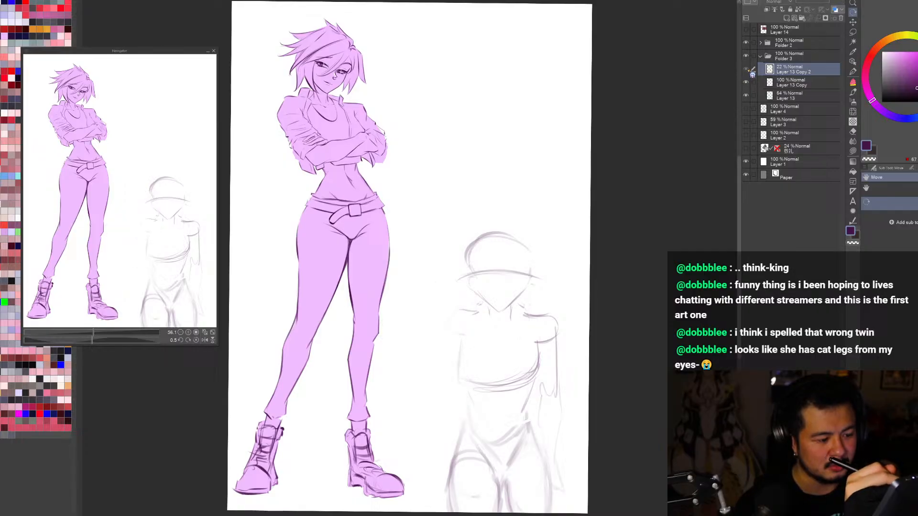
left_click(786, 18)
Step: Examine the composition normally and mirrored, including a close view of the purple figure's face and crossed arms
key("ctrl+plus")
left_click_drag(629, 422, 605, 465)
key("ctrl+0")
key("h")
scroll(495, 38, "up", 3)
left_click_drag(633, 304, 627, 327)
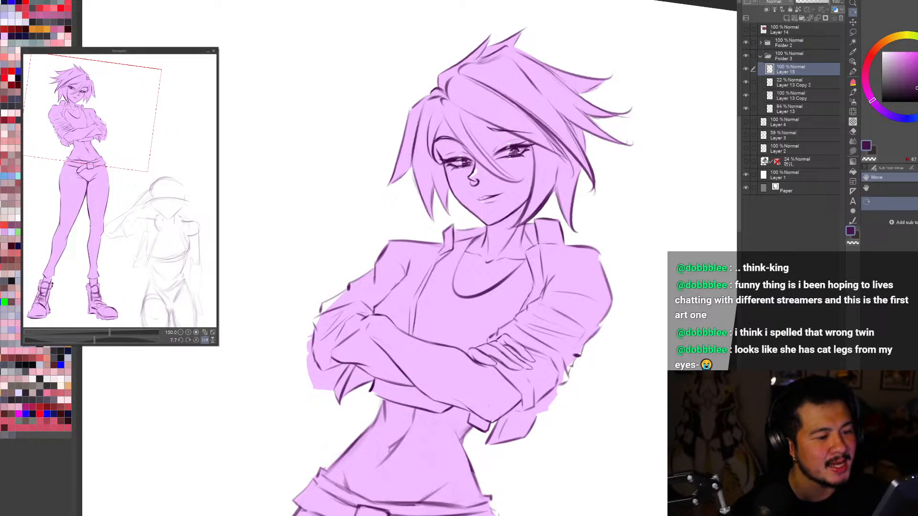
left_click_drag(627, 327, 633, 308)
key("ctrl+0")
key("h")
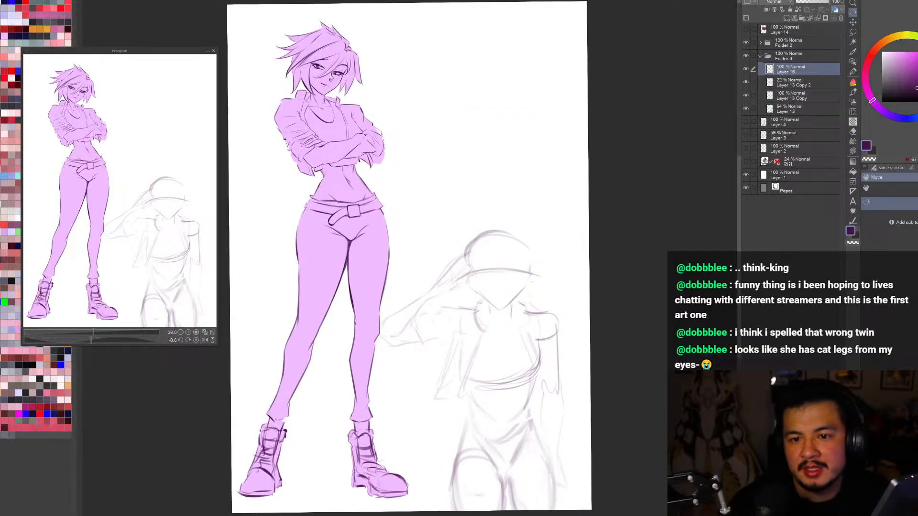
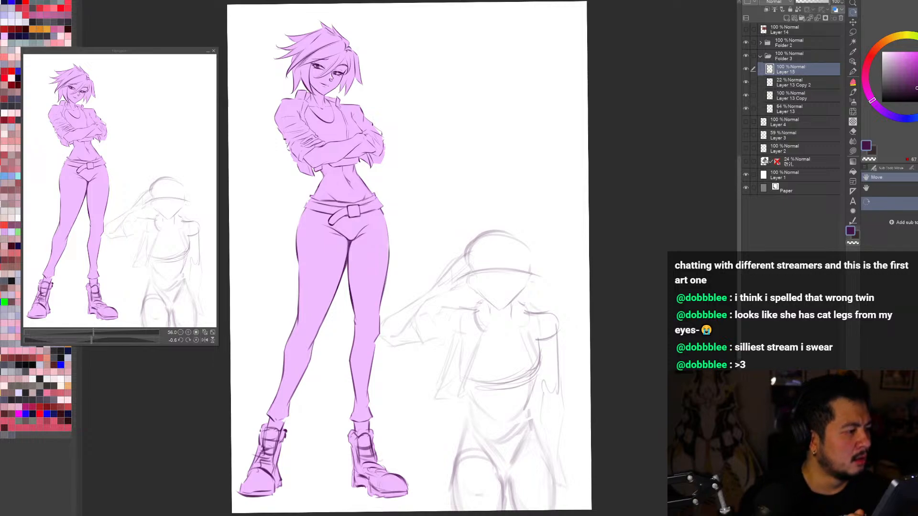
Step: Compare both figures in normal and mirrored views and at reduced size to judge the proportions
key("h")
key("h")
key("h")
left_click_drag(501, 60, 559, 109)
key("ctrl+0")
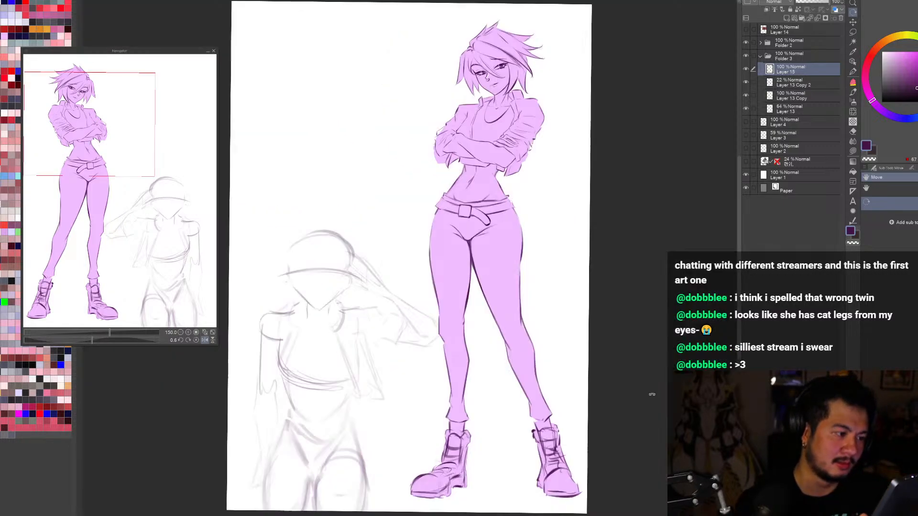
key("h")
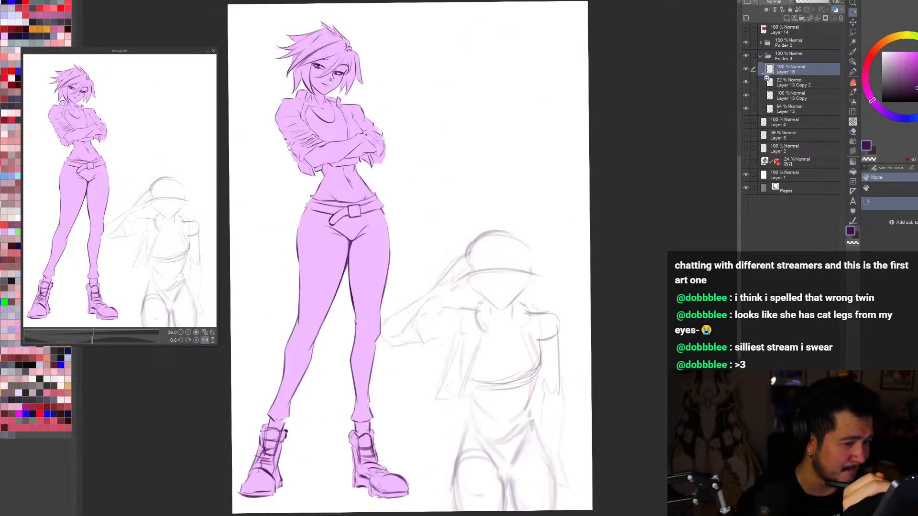
key("ctrl+minus")
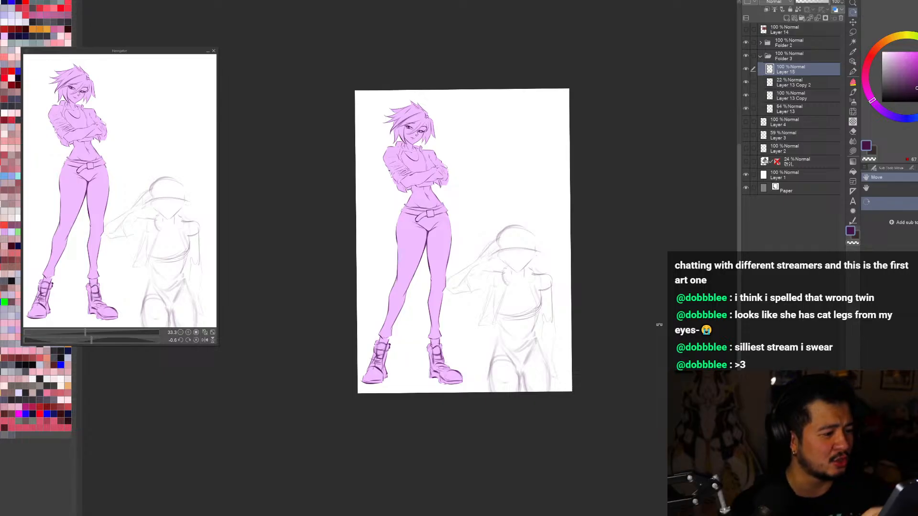
key("ctrl+plus")
scroll(513, 189, "up", 1)
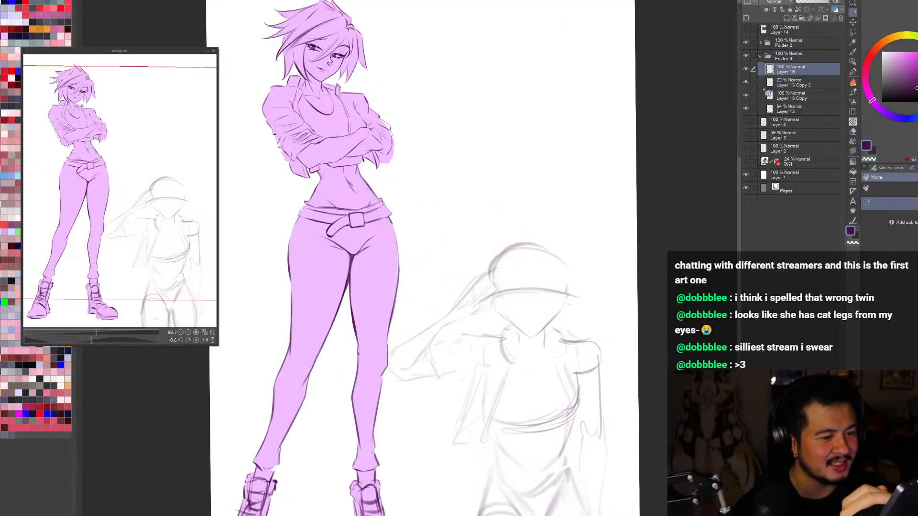
Step: Sketch a small nose mark on the saluting figure's face and trim it with the eraser
left_click_drag(644, 406, 675, 344)
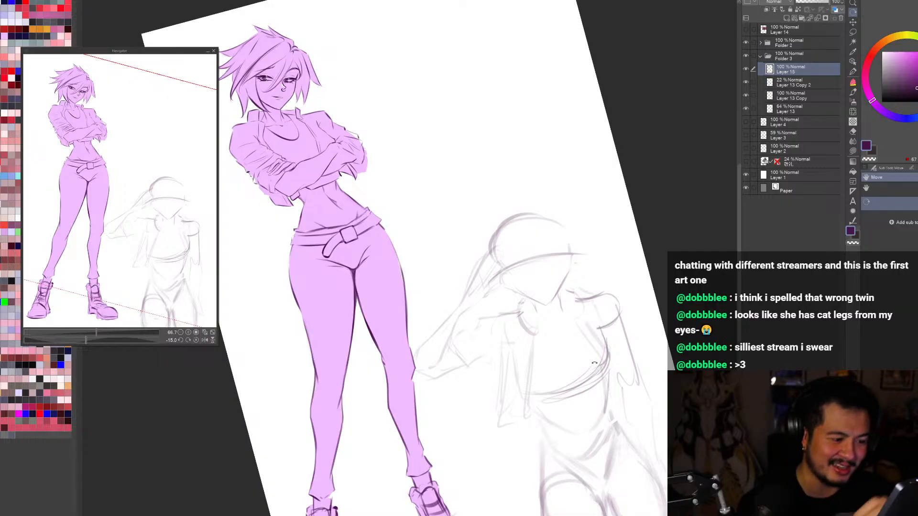
key("b")
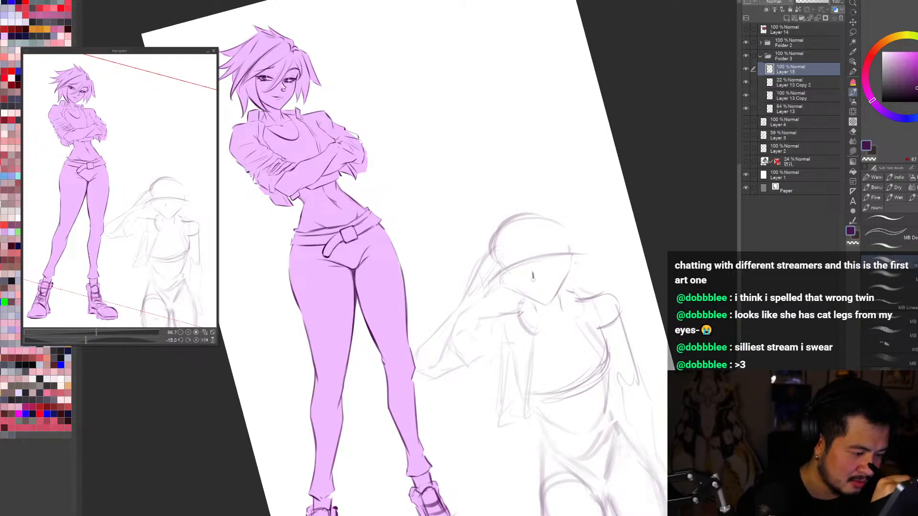
left_click_drag(532, 279, 536, 279)
key("r")
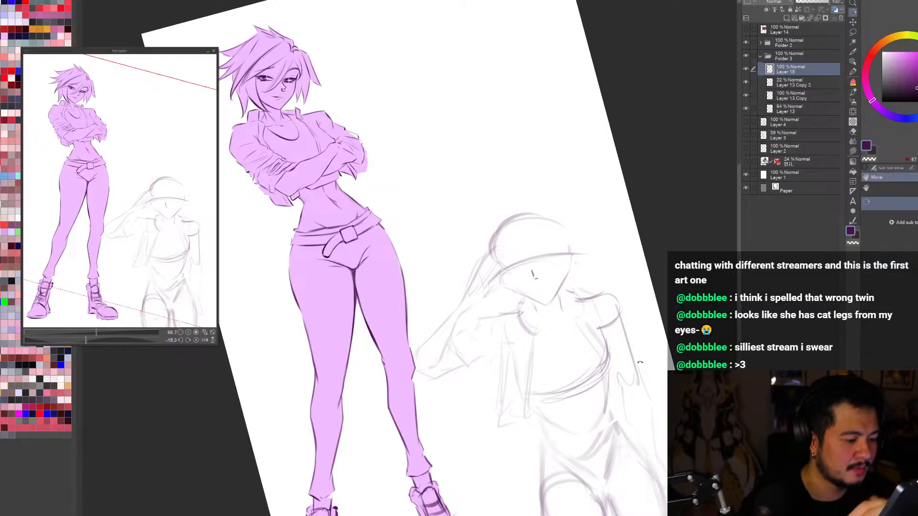
left_click_drag(672, 410, 624, 471)
key("e")
key("bracketleft")
key("bracketleft")
key("bracketleft")
key("bracketleft")
left_click_drag(534, 293, 532, 299)
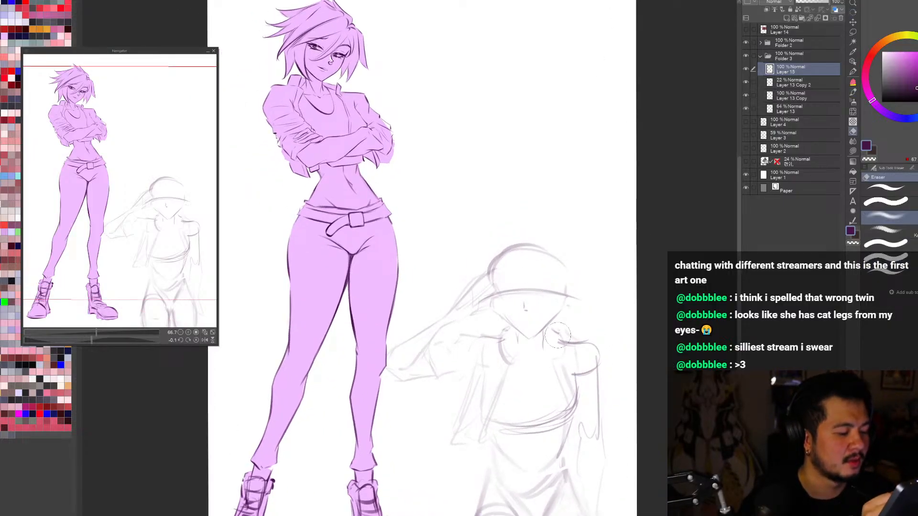
Step: Draw dark upper eyelid lines for both of the saluting figure's eyes along the face guideline
key("r")
left_click_drag(567, 324, 581, 253)
key("b")
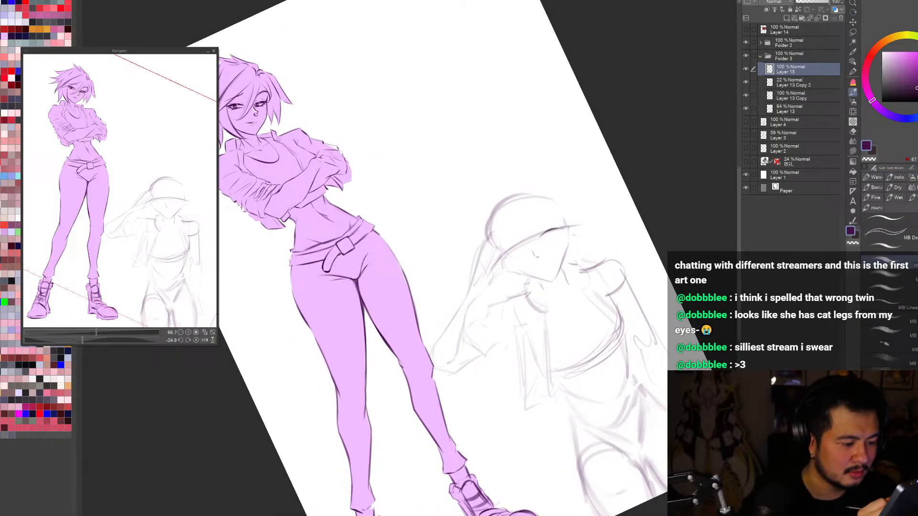
key("h")
key("r")
mouse_move(564, 430)
left_mouse_down()
mouse_move(595, 391)
mouse_move(614, 218)
left_mouse_up()
key("b")
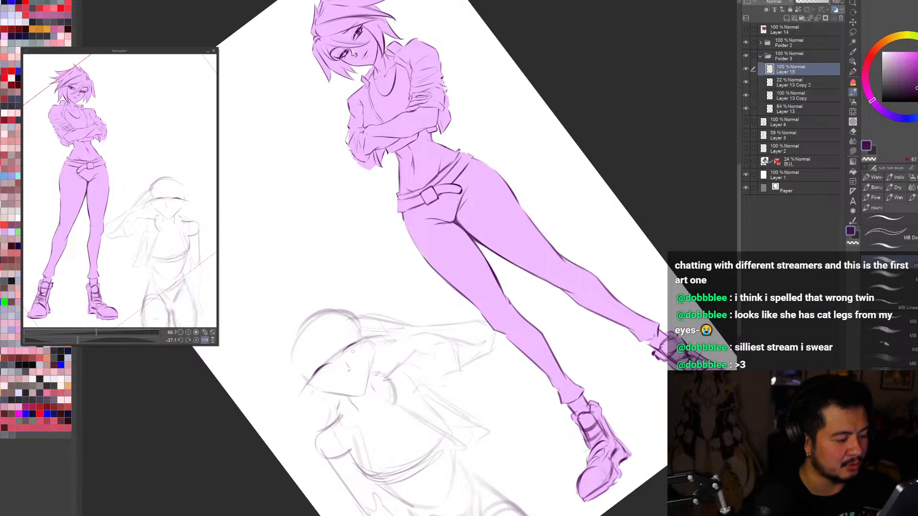
key("h")
key("r")
mouse_move(353, 352)
left_mouse_down()
mouse_move(564, 304)
mouse_move(550, 300)
mouse_move(577, 309)
mouse_move(529, 325)
left_mouse_up()
Step: Select and transform the saluting figure's eyelid strokes to adjust their placement, and deselect
scroll(564, 305, "up", 2)
key("ctrl+t")
key("Return")
key("m")
key("ctrl+t")
left_click(518, 339)
key("ctrl+d")
key("r")
key("b")
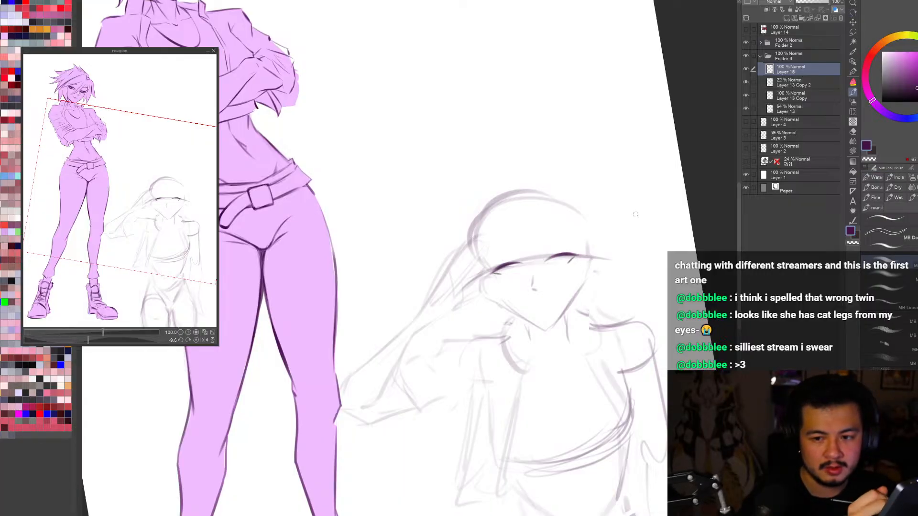
Step: Draw thin lower eyelid lines beneath both of the saluting figure's upper lids
scroll(636, 214, "down", 1)
scroll(587, 284, "up", 1)
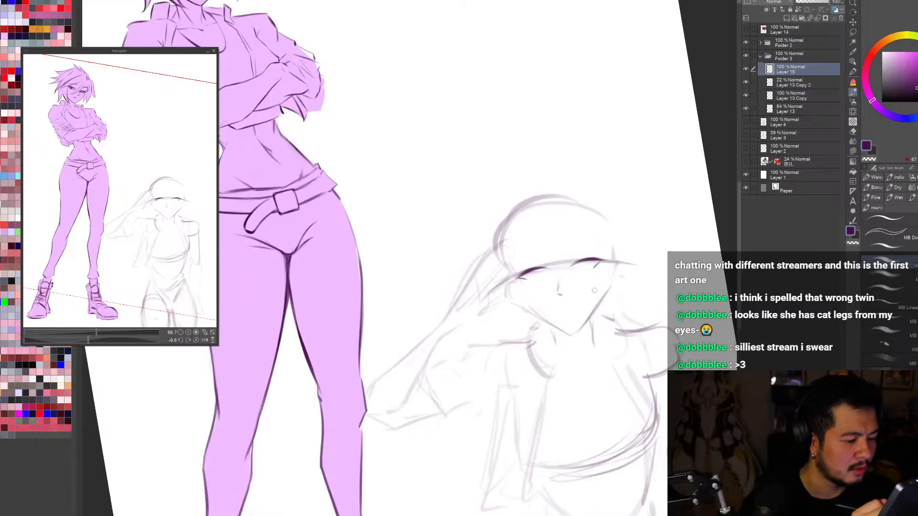
key("r")
left_click_drag(587, 284, 576, 213)
key("b")
scroll(554, 194, "up", 2)
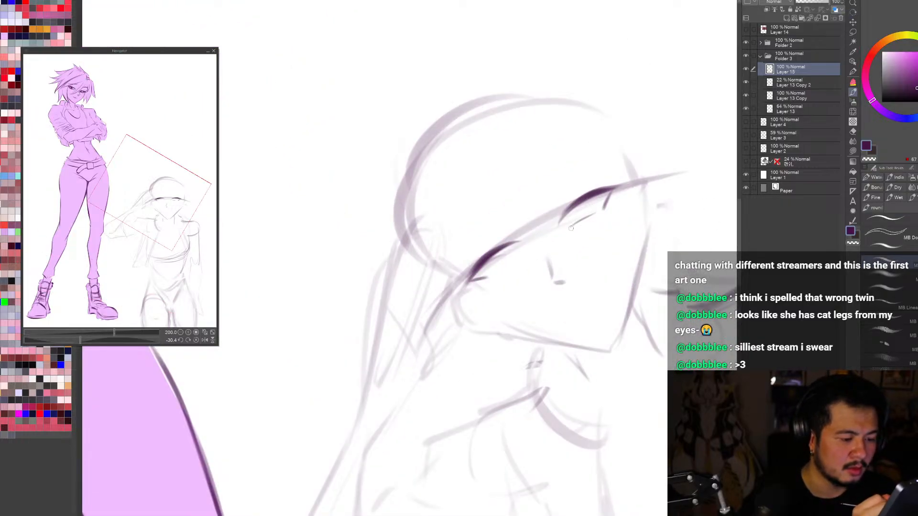
key("h")
key("r")
left_click_drag(564, 450, 461, 479)
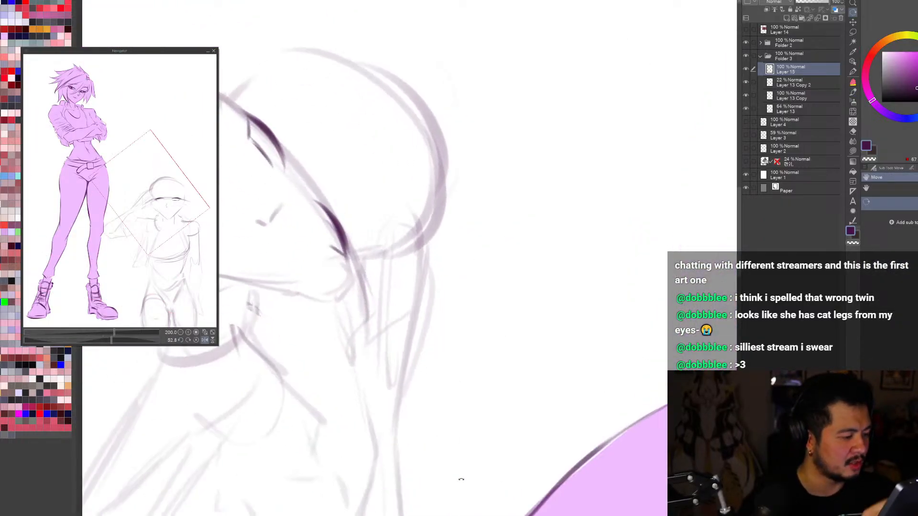
key("h")
mouse_move(653, 287)
left_mouse_down()
mouse_move(406, 499)
mouse_move(351, 486)
left_mouse_up()
key("b")
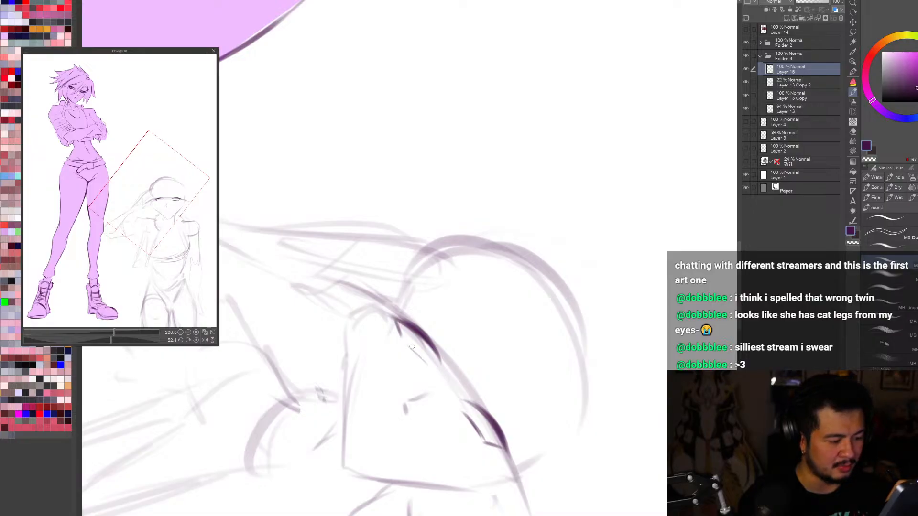
Step: Clean up the eyelid strokes with the transparent color and hide Layer 13 Copy
key("c")
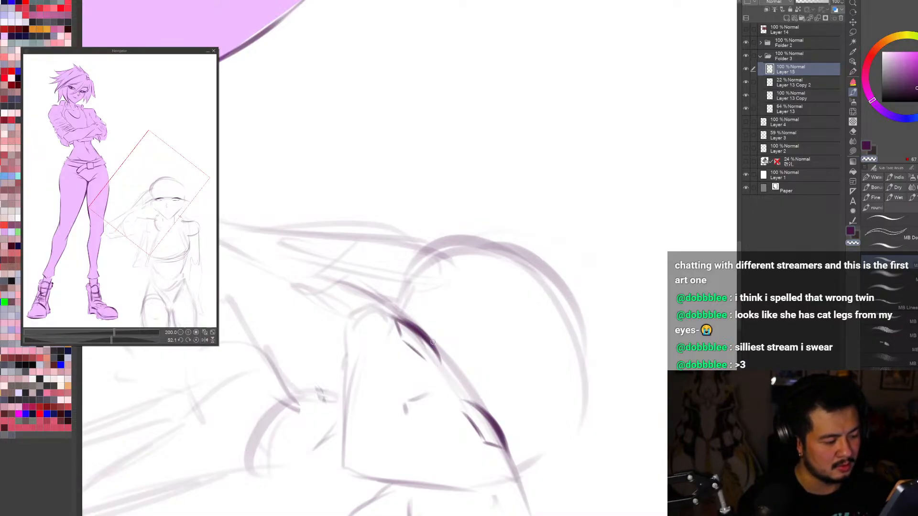
left_click(745, 83)
left_click(746, 83)
left_click(746, 96)
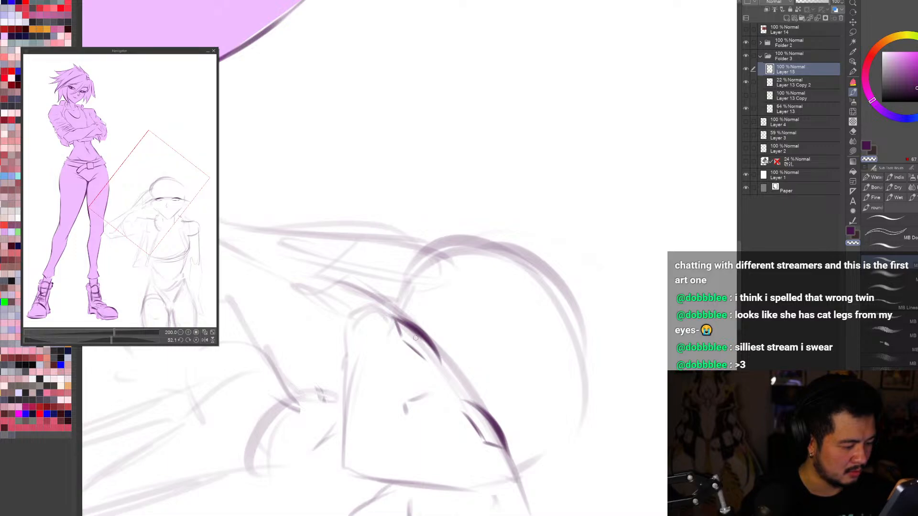
key("c")
Step: Draw the irises in both of the saluting figure's eyes beneath the upper lids
key("r")
mouse_move(446, 370)
left_mouse_down()
mouse_move(390, 397)
mouse_move(653, 408)
mouse_move(659, 379)
mouse_move(650, 339)
left_mouse_up()
key("h")
key("ctrl+0")
key("h")
scroll(497, 270, "up", 3)
key("b")
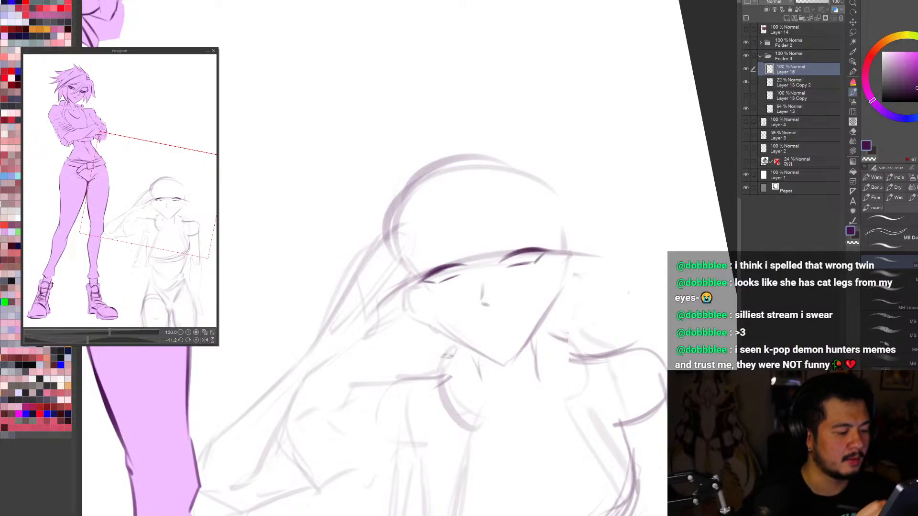
key("r")
left_click_drag(653, 378, 628, 422)
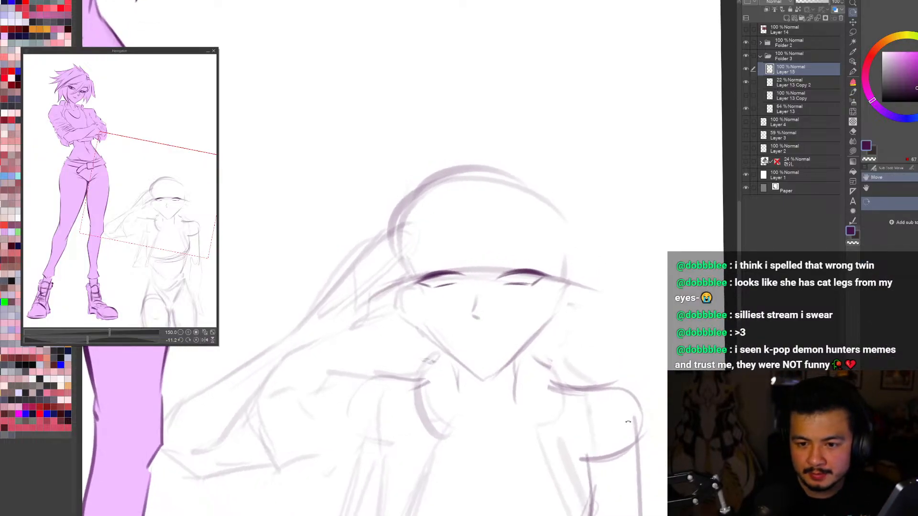
key("b")
left_click_drag(518, 276, 520, 276)
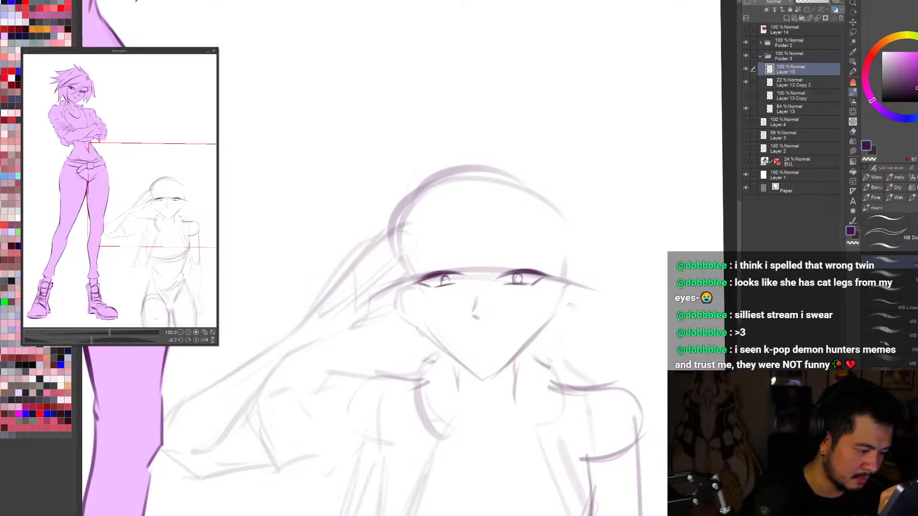
Step: Darken the pupil of the saluting figure's eye nearer the raised hand
key("ctrl+minus")
key("ctrl+minus")
key("ctrl+minus")
key("r")
mouse_move(598, 362)
left_mouse_down()
mouse_move(536, 432)
mouse_move(608, 362)
mouse_move(632, 239)
mouse_move(630, 296)
left_mouse_up()
key("ctrl+plus")
key("ctrl+plus")
key("b")
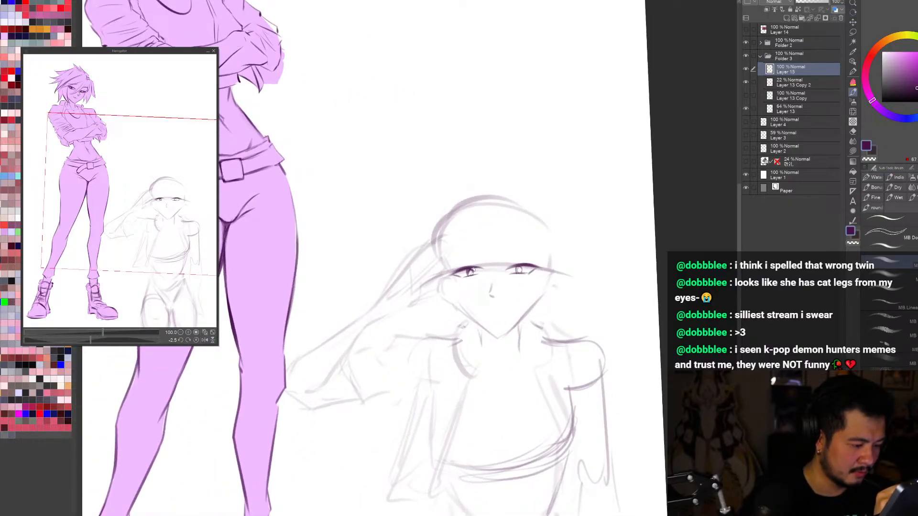
Step: Redraw and thicken the upper lash lines of both of the saluting figure's eyes
key("ctrl+0")
key("r")
mouse_move(652, 436)
left_mouse_down()
mouse_move(658, 428)
mouse_move(637, 438)
left_mouse_up()
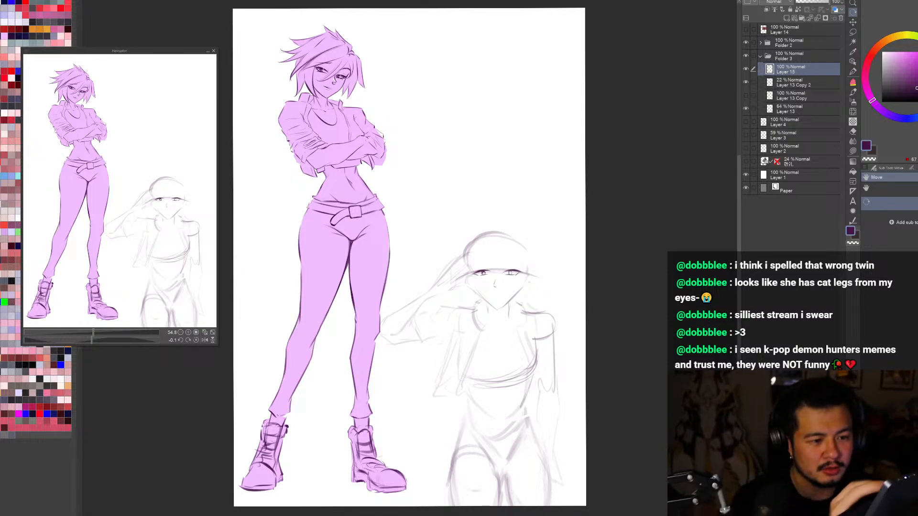
left_click(746, 68)
scroll(505, 281, "up", 3)
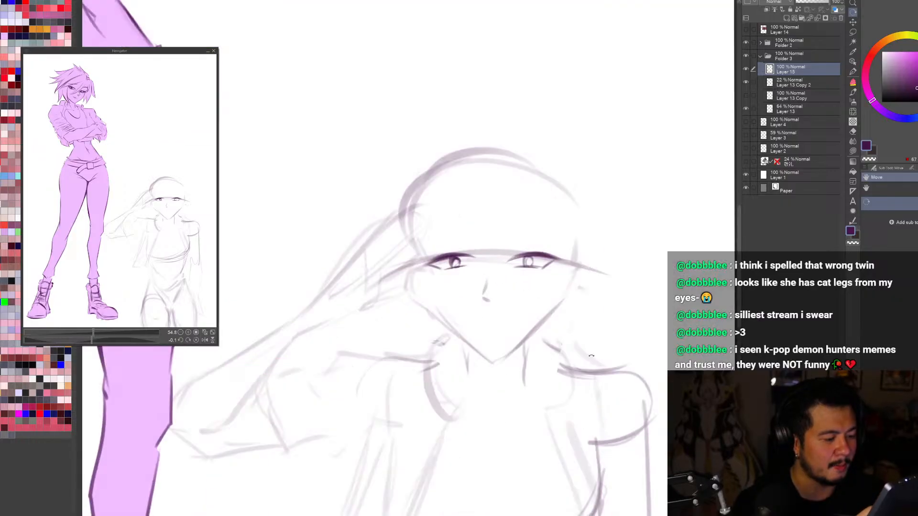
mouse_move(507, 277)
left_mouse_down()
mouse_move(493, 209)
mouse_move(518, 160)
left_mouse_up()
key("b")
left_click_drag(433, 234, 458, 213)
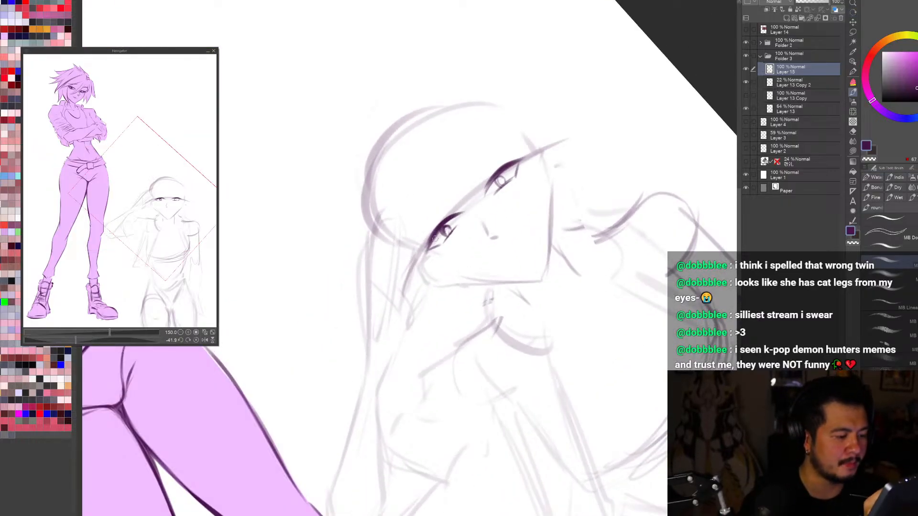
key("ctrl+z")
left_click_drag(491, 178, 512, 162)
left_click_drag(432, 234, 456, 213)
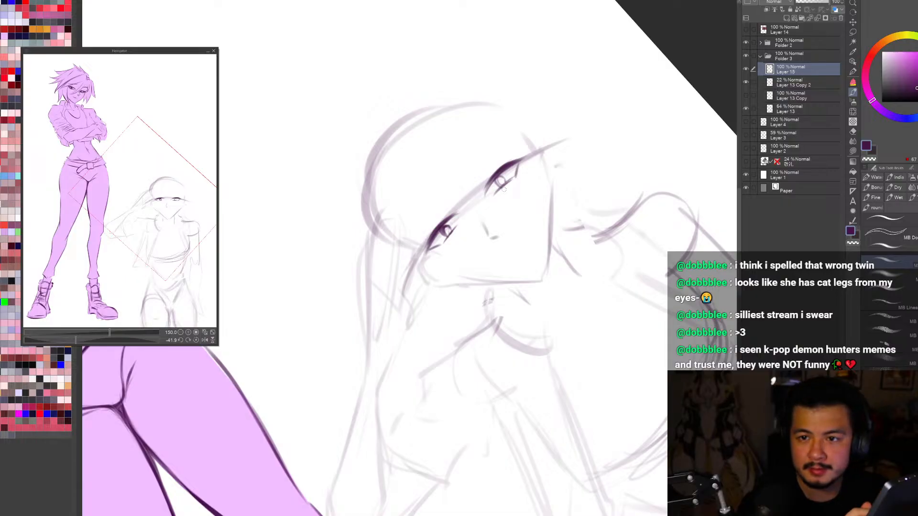
Step: Erase the nose mark from the saluting figure's face
key("r")
left_click_drag(611, 354, 495, 464)
key("e")
left_click_drag(486, 301, 489, 293)
key("r")
mouse_move(516, 408)
left_mouse_down()
mouse_move(591, 374)
mouse_move(616, 340)
left_mouse_up()
key("b")
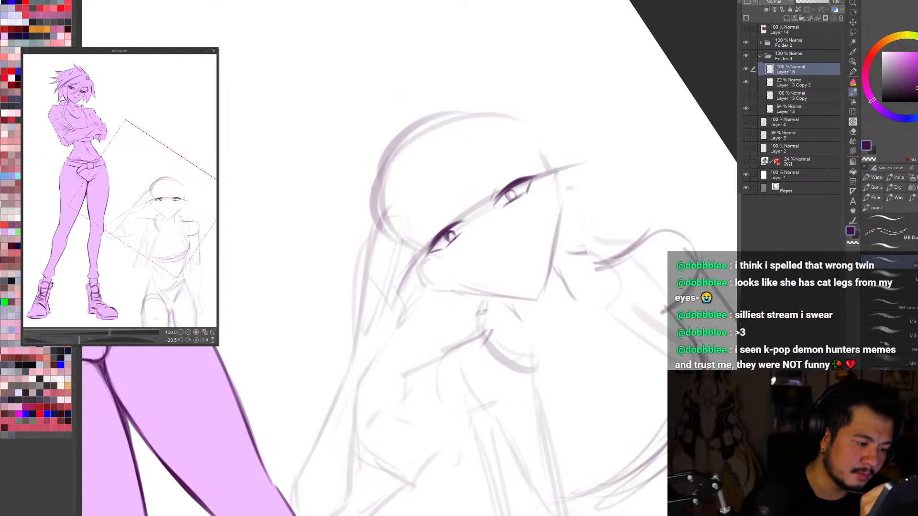
Step: Try to draw a curved line above the saluting figure's eye farther from the raised hand
key("h")
key("r")
left_click_drag(462, 498, 626, 175)
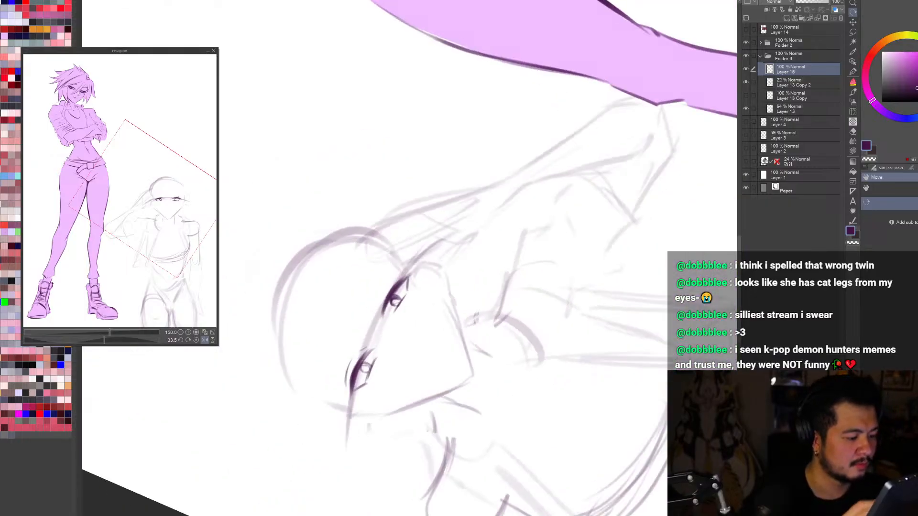
key("b")
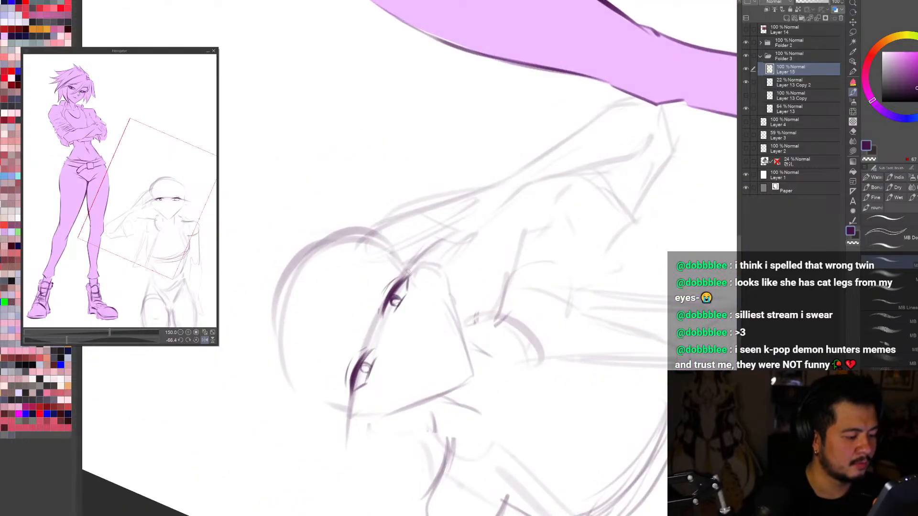
key("r")
key("h")
left_click_drag(432, 478, 540, 451)
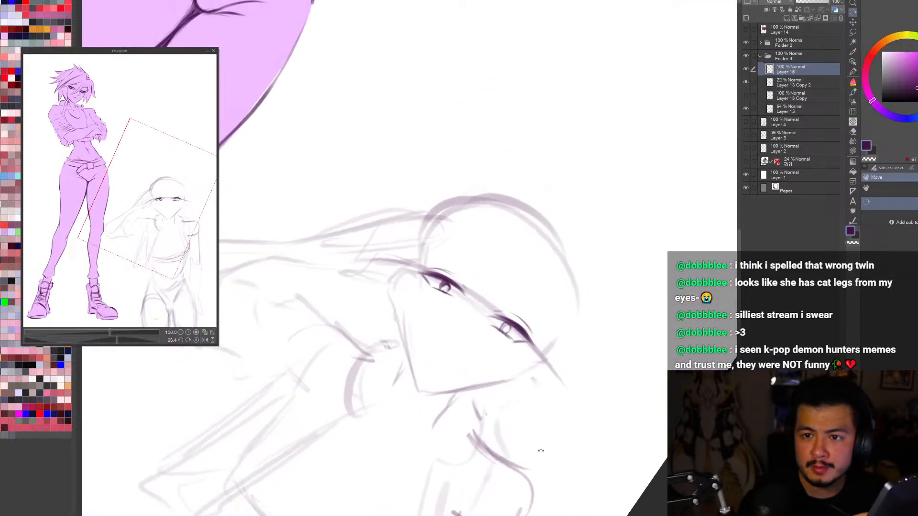
key("b")
left_click_drag(507, 297, 547, 328)
key("ctrl+z")
key("ctrl+z")
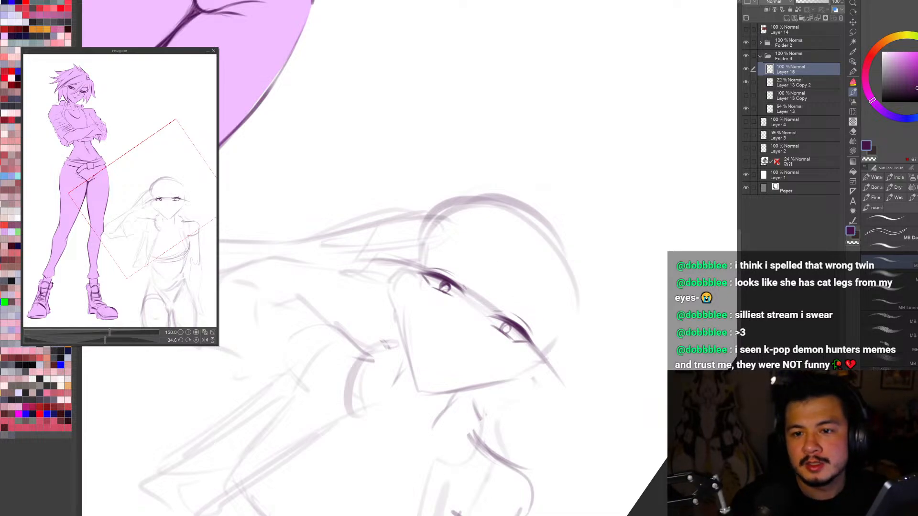
key("ctrl+z")
left_click_drag(510, 300, 540, 327)
key("ctrl+z")
key("ctrl+z")
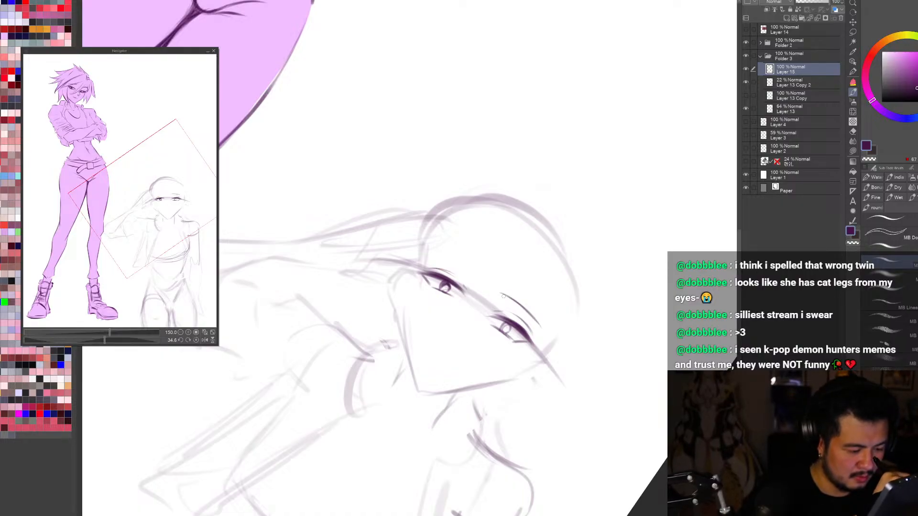
key("ctrl+z")
key("ctrl+z")
Step: Draw short curved eyebrows above both of the saluting figure's eyes
key("r")
mouse_move(574, 407)
left_mouse_down()
mouse_move(634, 323)
mouse_move(675, 199)
left_mouse_up()
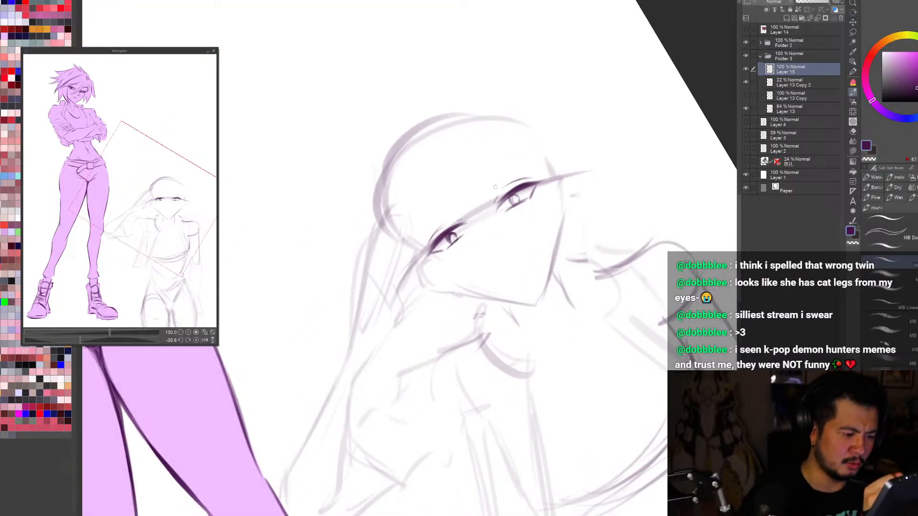
left_click_drag(490, 190, 524, 169)
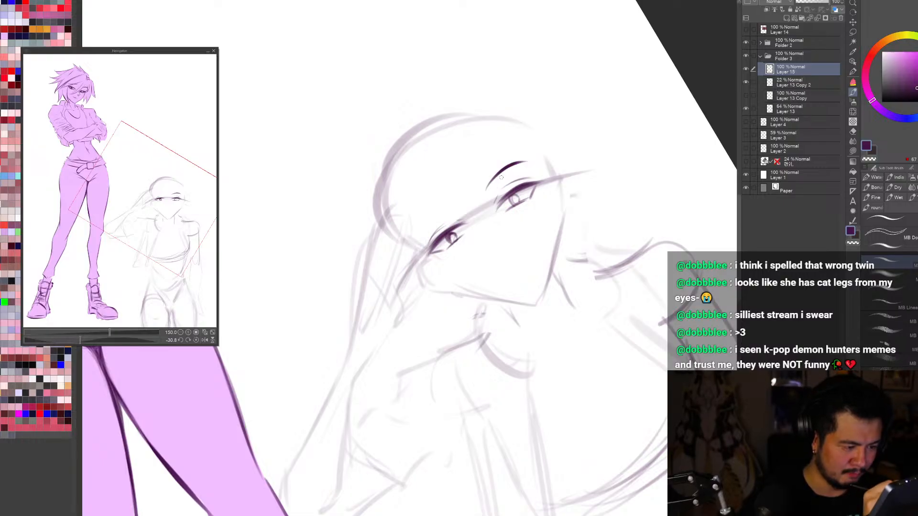
key("h")
left_click_drag(560, 444, 575, 86)
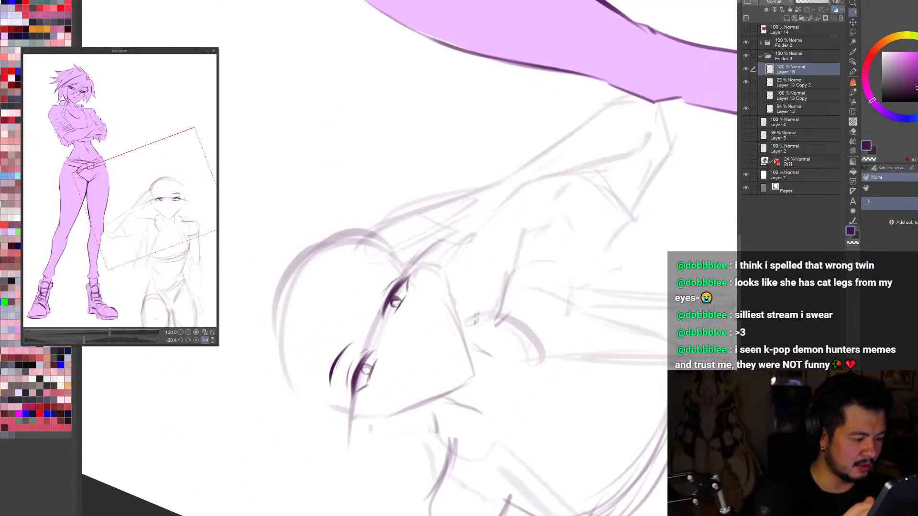
key("ctrl+z")
left_click_drag(372, 304, 389, 266)
key("ctrl+z")
Step: Check the saluting figure's eyes and brows in whole-page, mirrored and close-up views
key("ctrl+0")
key("r")
mouse_move(698, 326)
left_mouse_down()
mouse_move(572, 432)
mouse_move(637, 309)
left_mouse_up()
key("h")
scroll(492, 283, "up", 3)
left_click_drag(543, 318, 463, 394)
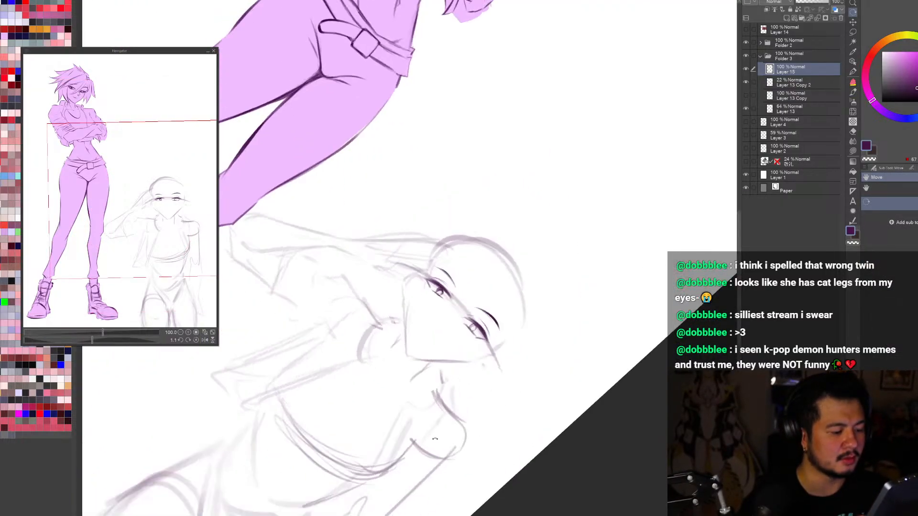
Step: Lasso the saluting figure's eye and brow farther from the raised hand and adjust them slightly with a free transform
key("b")
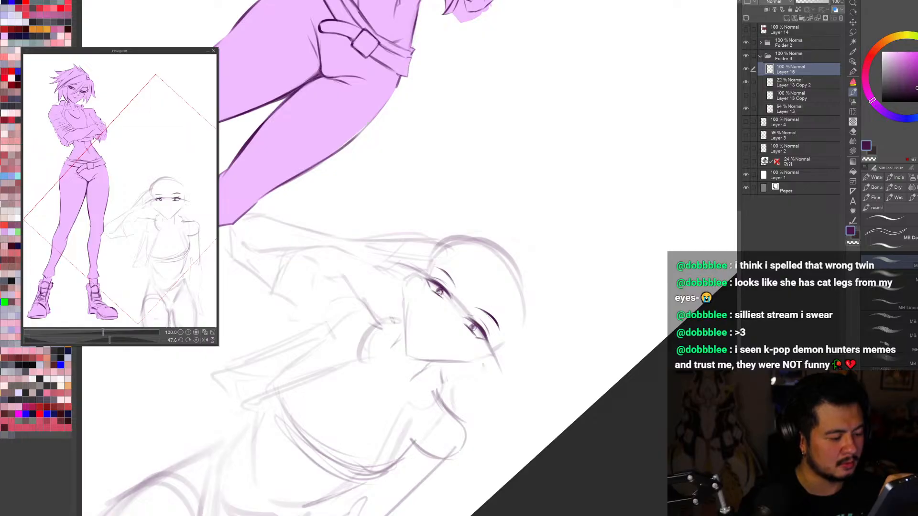
key("ctrl+0")
key("r")
mouse_move(579, 402)
left_mouse_down()
mouse_move(662, 424)
mouse_move(622, 377)
mouse_move(651, 428)
mouse_move(643, 339)
left_mouse_up()
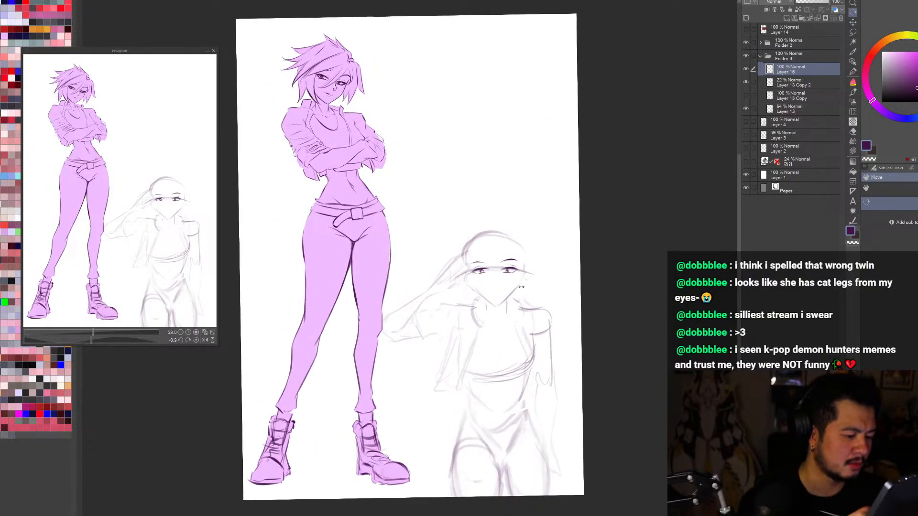
scroll(485, 278, "up", 3)
key("ctrl+t")
mouse_move(539, 281)
left_mouse_down()
mouse_move(521, 280)
mouse_move(555, 246)
mouse_move(507, 277)
mouse_move(483, 274)
left_mouse_up()
left_click(480, 300)
key("m")
key("ctrl+t")
left_click(551, 290)
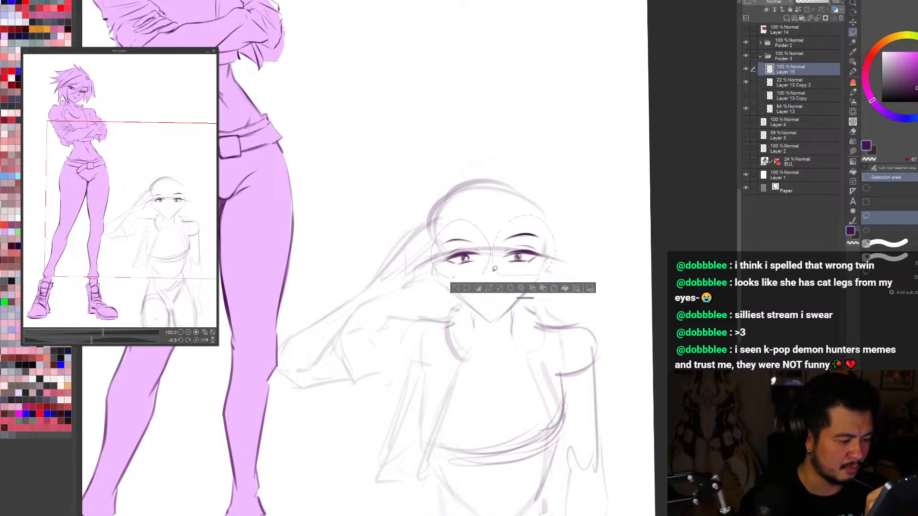
Step: Adjust the selected eye and brow nearer the raised hand slightly with a free transform
key("ctrl+t")
left_click_drag(610, 260, 609, 258)
left_click(454, 295)
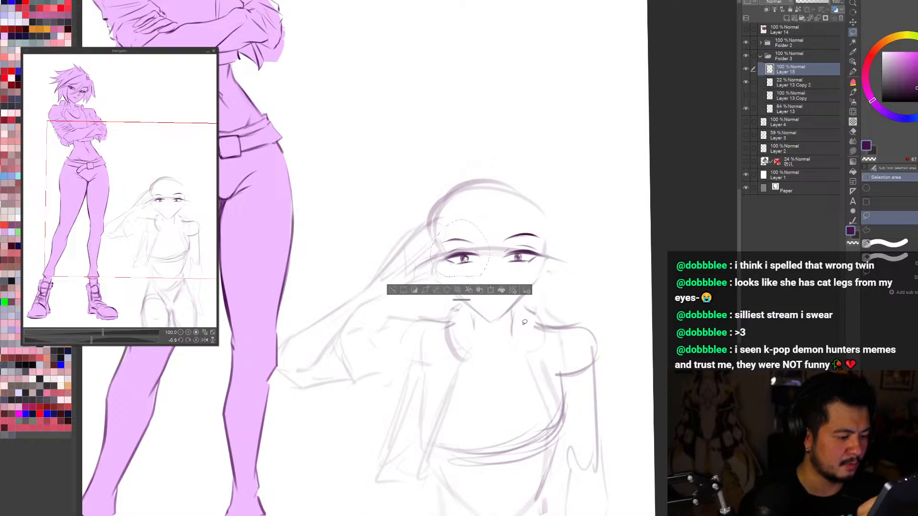
Step: Free-transform both eyes and brows together on Layer 15, making them slightly smaller
key("ctrl+0")
key("ctrl+d")
scroll(501, 283, "up", 1)
key("ctrl+t")
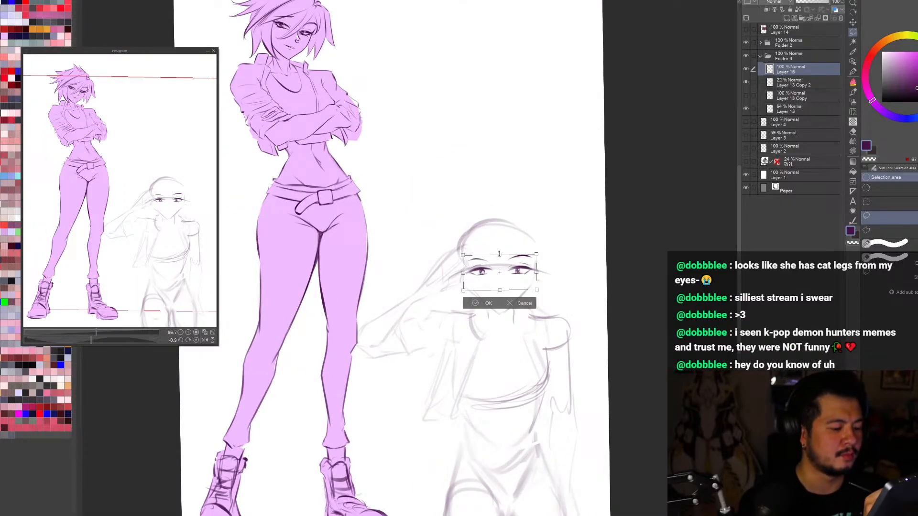
left_click_drag(520, 283, 520, 281)
left_click(491, 302)
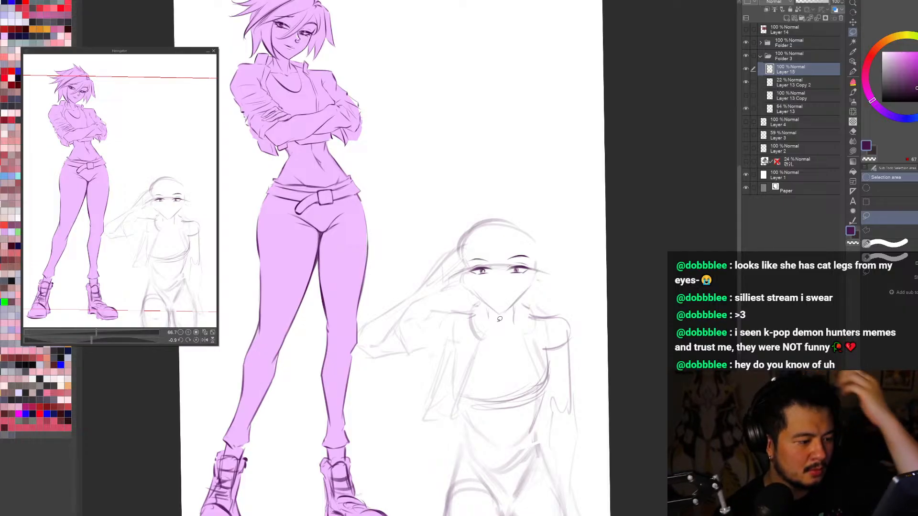
Step: Draw a small nose mark below and between the saluting figure's eyes on Layer 15
left_click_drag(586, 351, 582, 353)
scroll(506, 282, "up", 2)
key("ctrl+d")
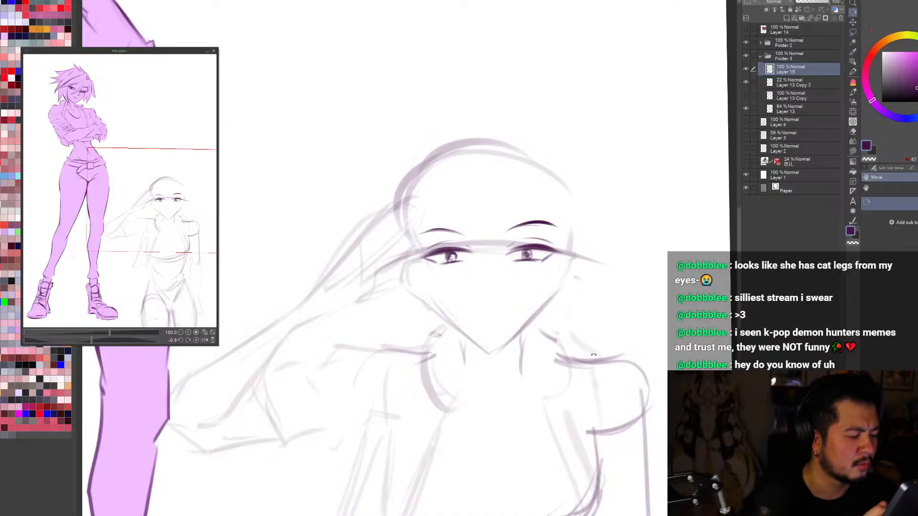
left_click_drag(640, 420, 700, 235)
key("b")
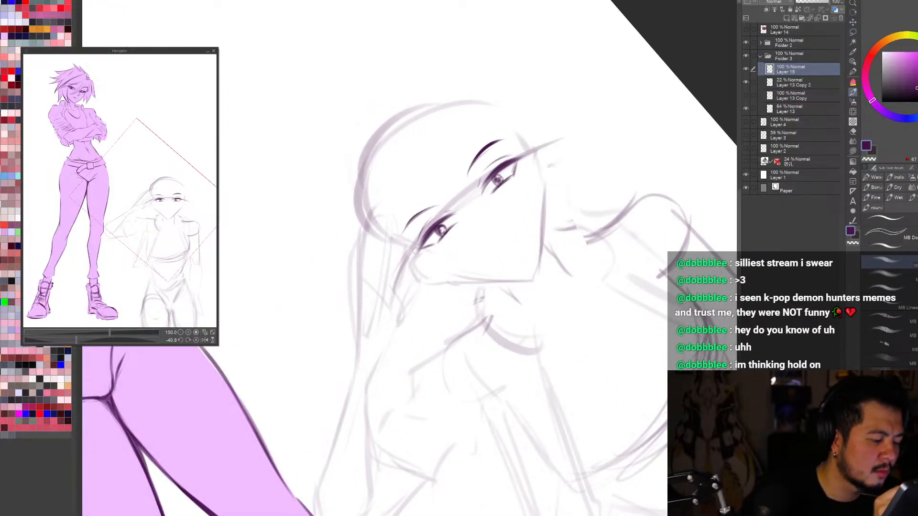
left_click_drag(481, 215, 491, 277)
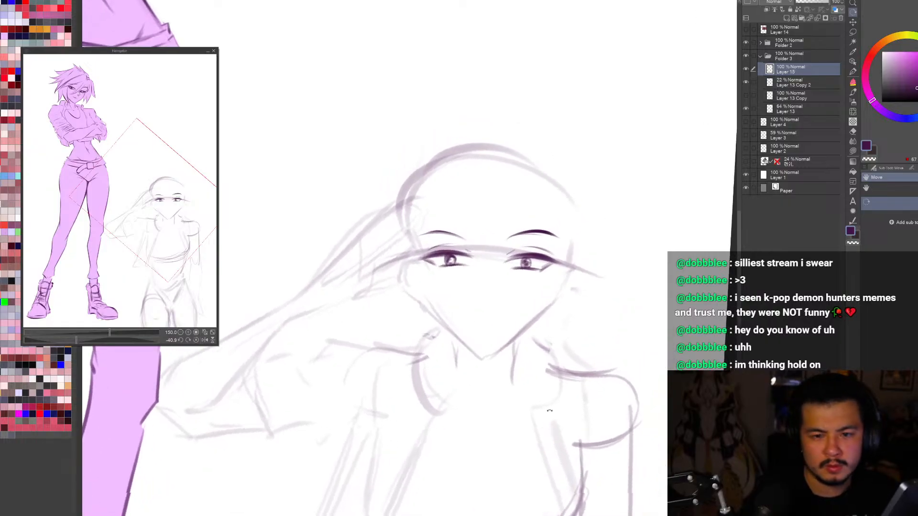
key("ctrl+0")
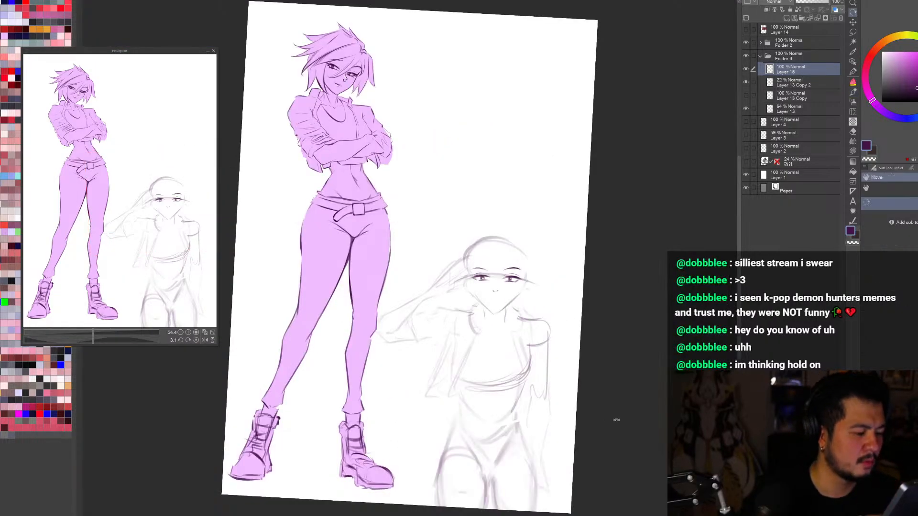
left_click_drag(615, 420, 564, 415)
key("ctrl+plus")
key("ctrl+plus")
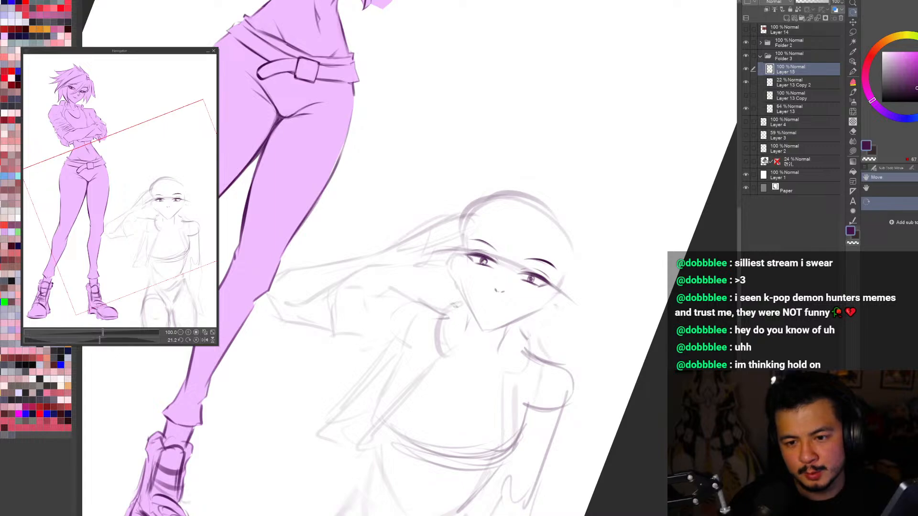
left_click_drag(649, 358, 670, 263)
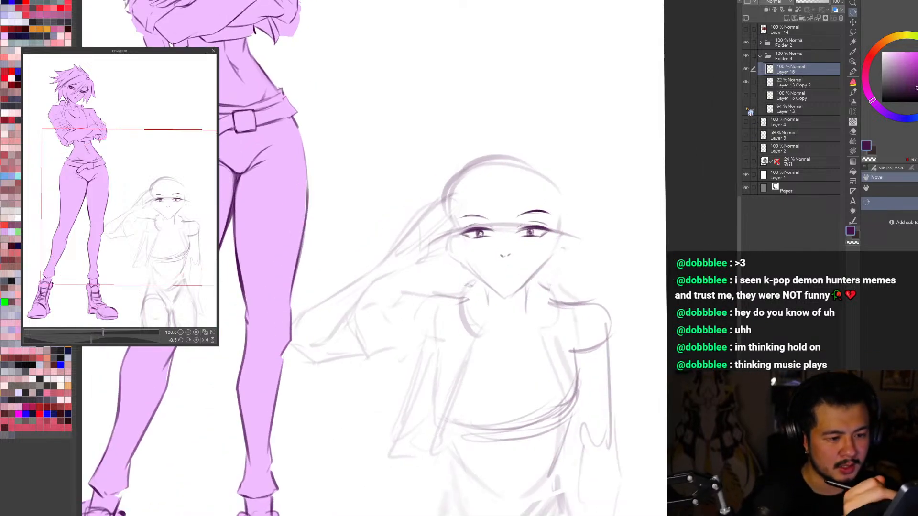
Step: Erase the rough jaw on Layer 13 and redraw both jaw lines meeting at a pointed chin
left_click(784, 110)
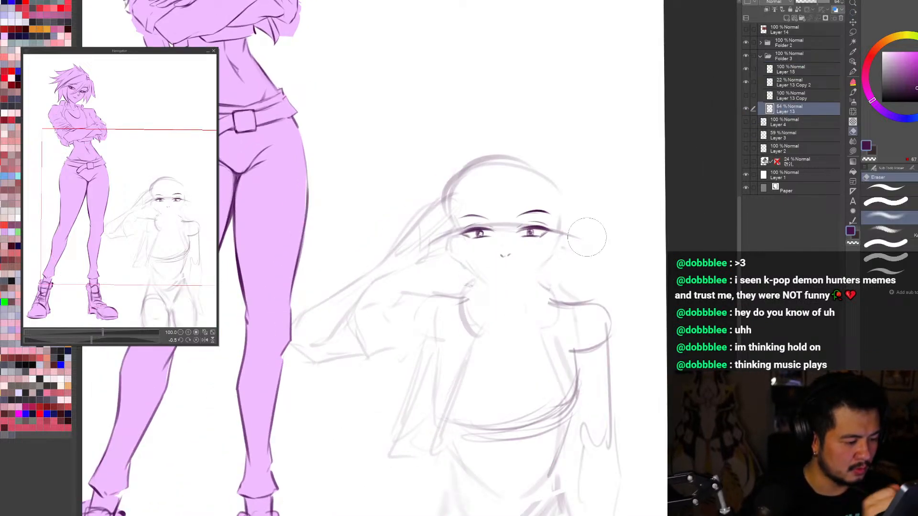
key("b")
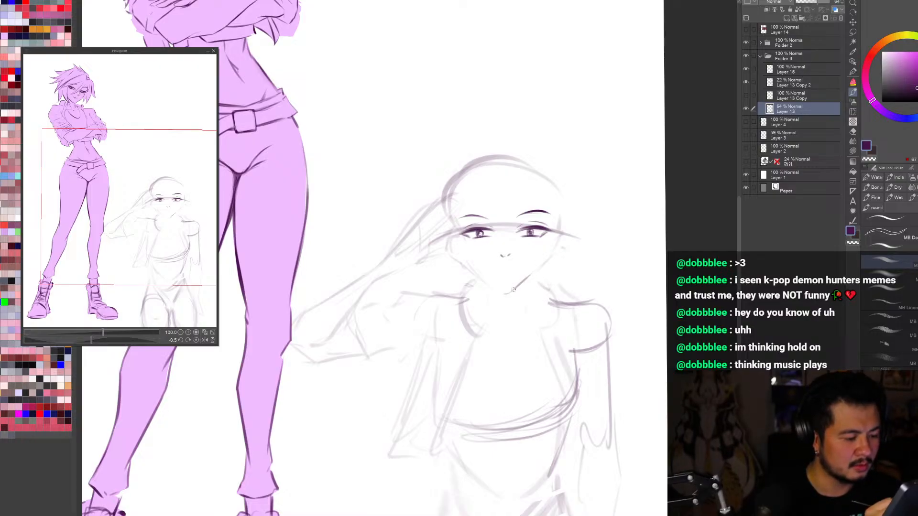
left_click_drag(509, 291, 546, 262)
key("ctrl+z")
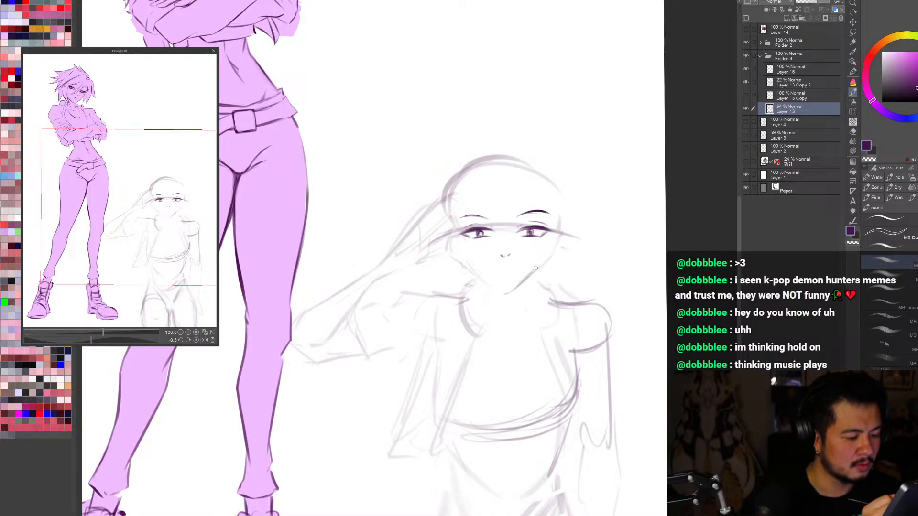
key("h")
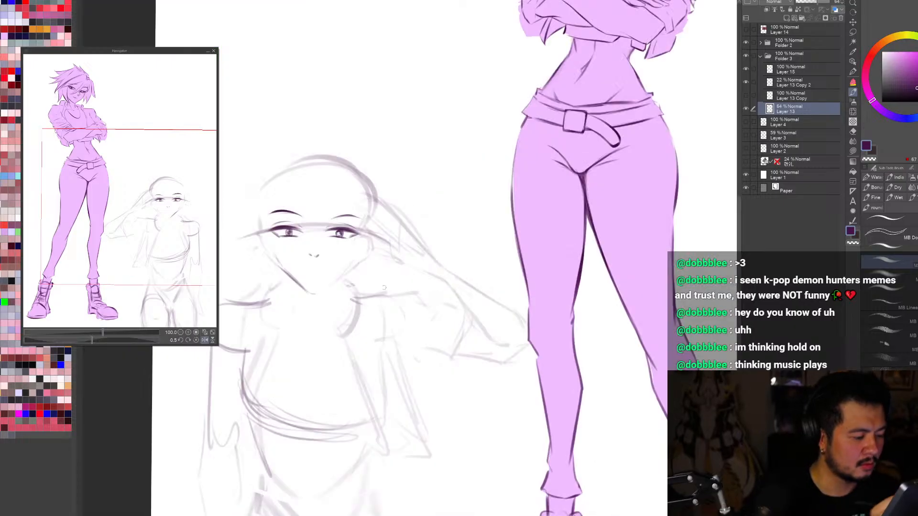
key("h")
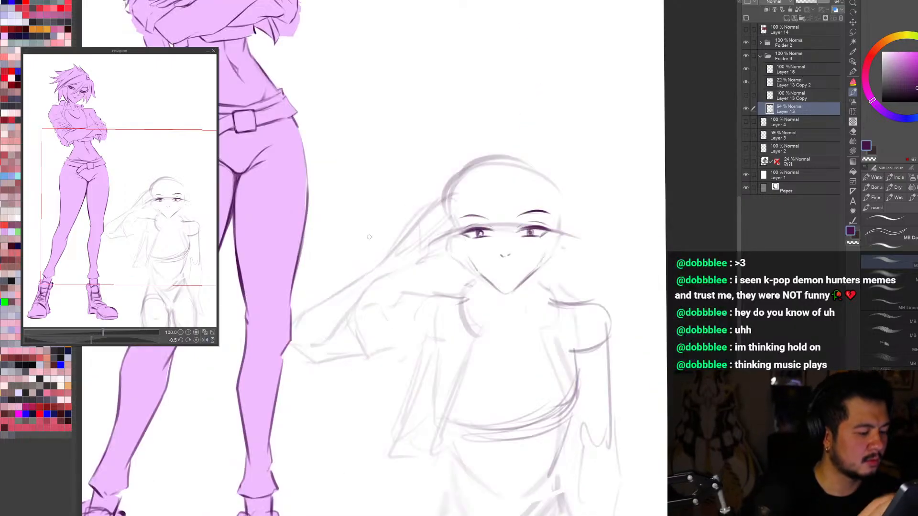
left_click_drag(645, 431, 654, 433)
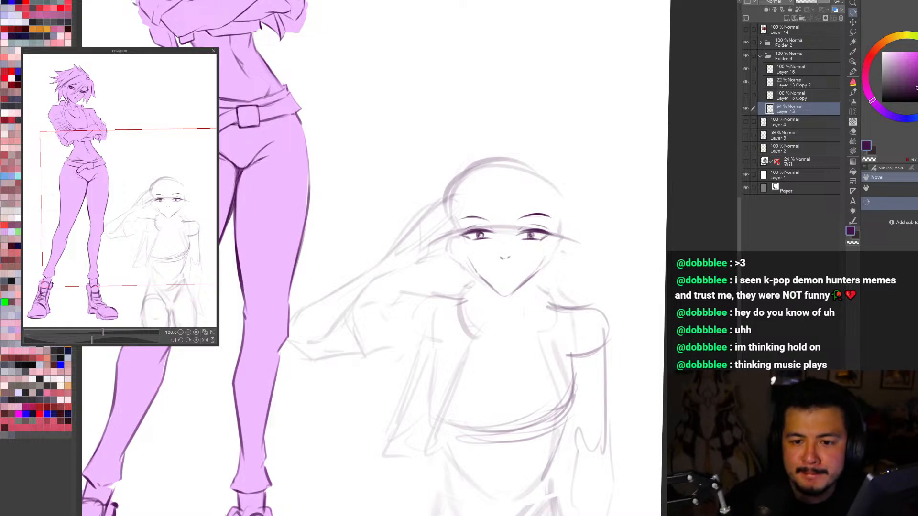
Step: Reshape the sketch lines around the saluting figure's chin and neck with Liquify
mouse_move(534, 329)
left_mouse_down()
mouse_move(524, 348)
mouse_move(542, 329)
mouse_move(523, 353)
left_mouse_up()
left_click_drag(466, 356, 485, 350)
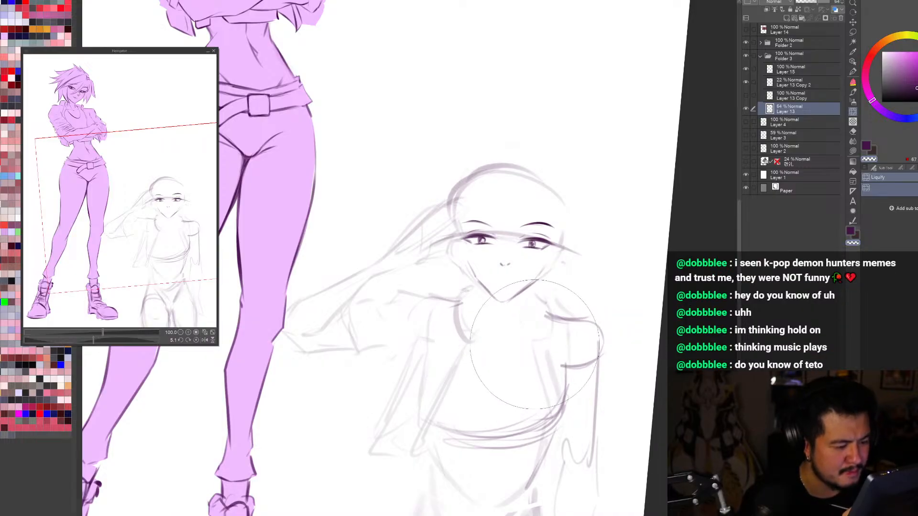
mouse_move(601, 435)
left_mouse_down()
mouse_move(626, 404)
mouse_move(614, 419)
left_mouse_up()
Step: Draw the saluting figure's neck lines and a curved neckline below the chin on Layer 13
key("b")
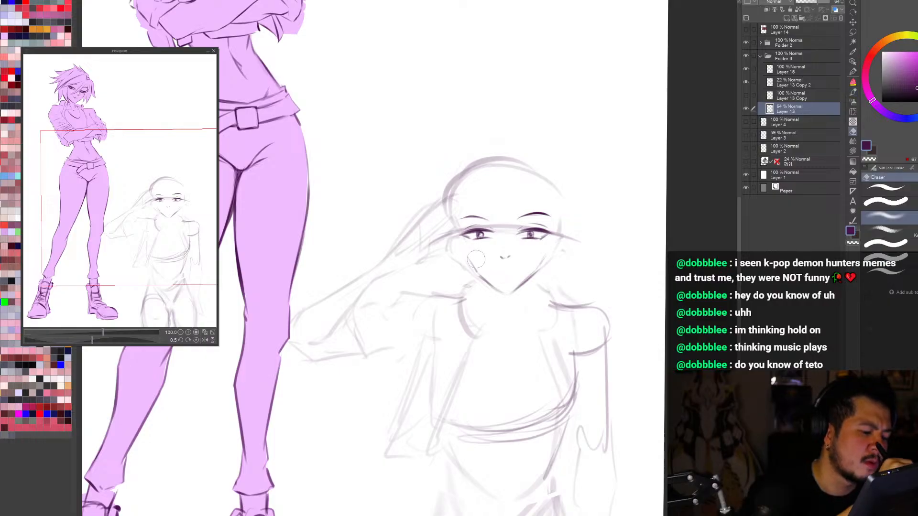
key("h")
left_click_drag(655, 419, 658, 416)
key("b")
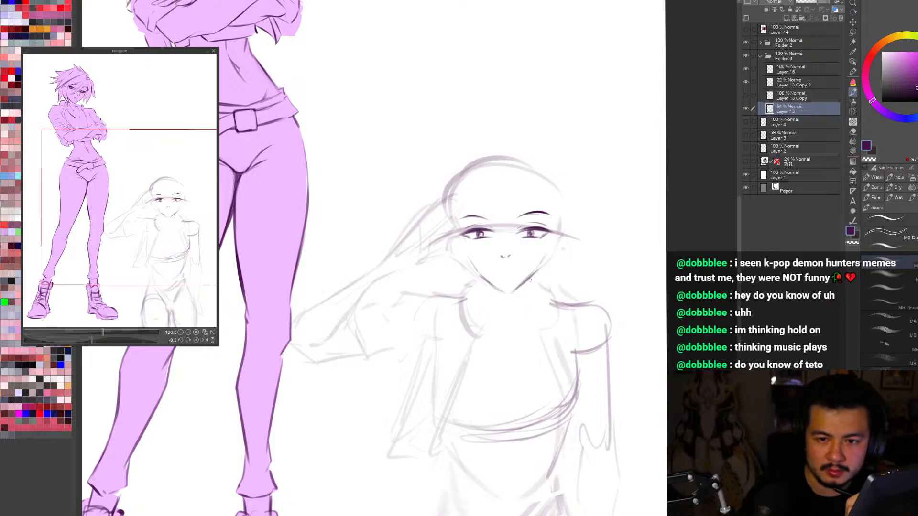
left_click_drag(530, 279, 527, 304)
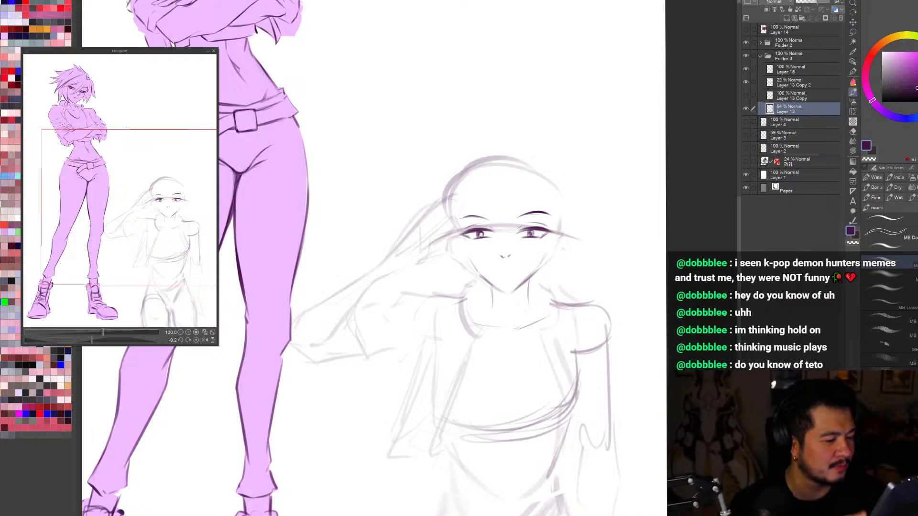
Step: Check Layer 13 by hiding and showing it, and erase its guide line across the face between the eyes
left_click(746, 109)
left_click(747, 110)
left_click(747, 109)
left_click(747, 109)
left_click(747, 110)
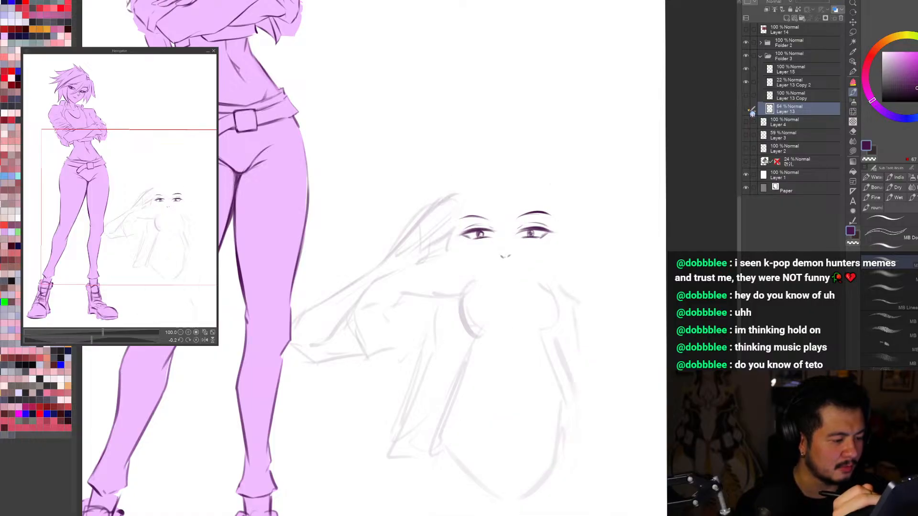
left_click(747, 109)
key("e")
mouse_move(522, 224)
left_mouse_down()
mouse_move(483, 229)
mouse_move(488, 198)
mouse_move(554, 226)
left_mouse_up()
Step: Compare the lines on Layer 13 and Layer 13 Copy 2 in whole-page view and make Layer 13 active
key("r")
key("ctrl+0")
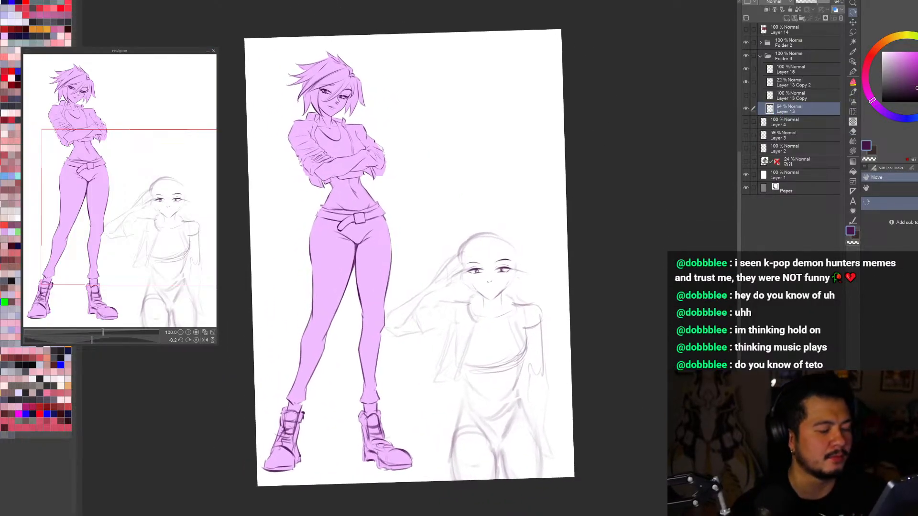
mouse_move(663, 446)
left_mouse_down()
mouse_move(664, 456)
mouse_move(651, 436)
left_mouse_up()
left_click(748, 109)
left_click(745, 109)
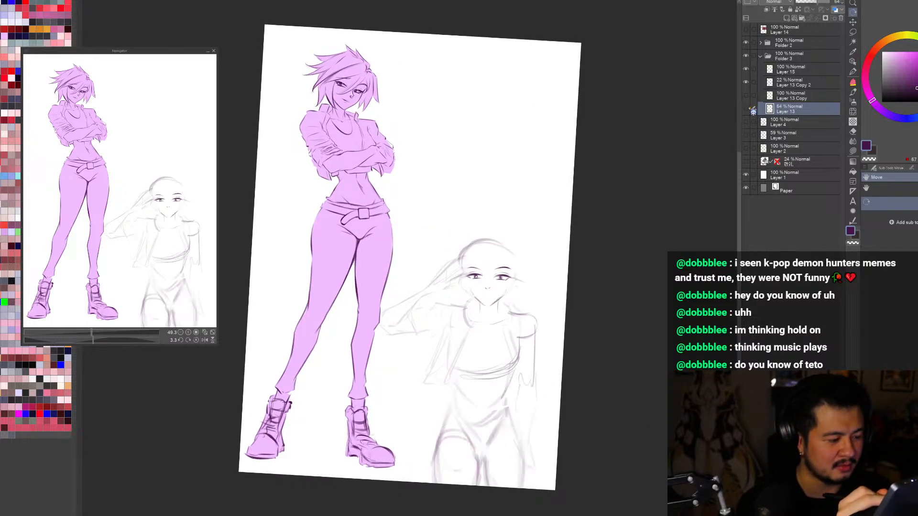
left_click(755, 84)
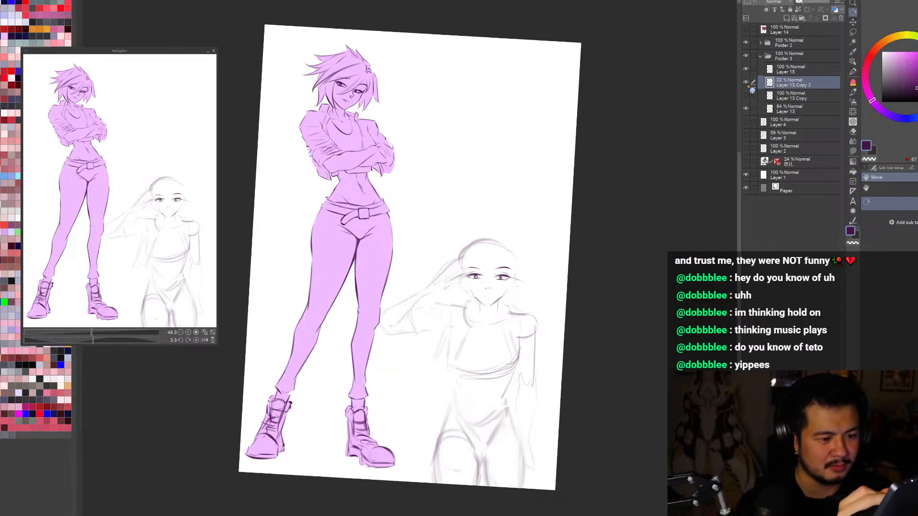
left_click(745, 108)
left_click(745, 109)
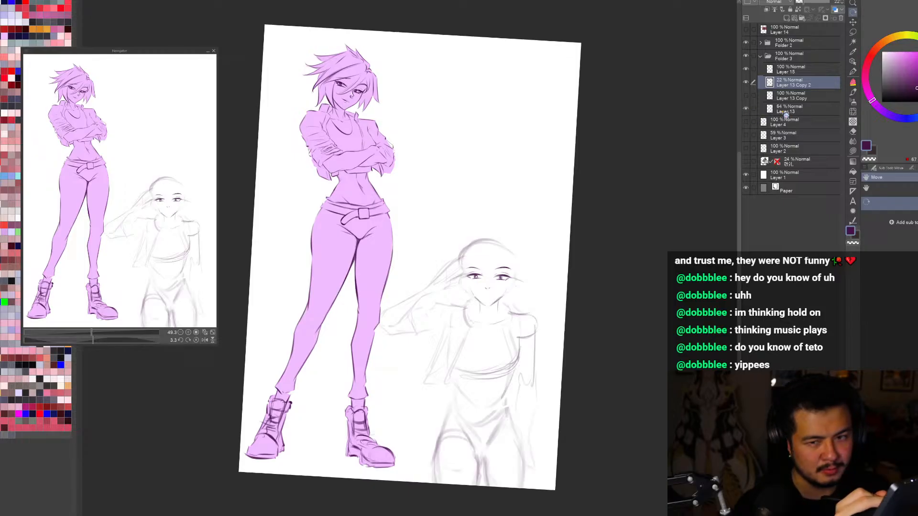
left_click(789, 109)
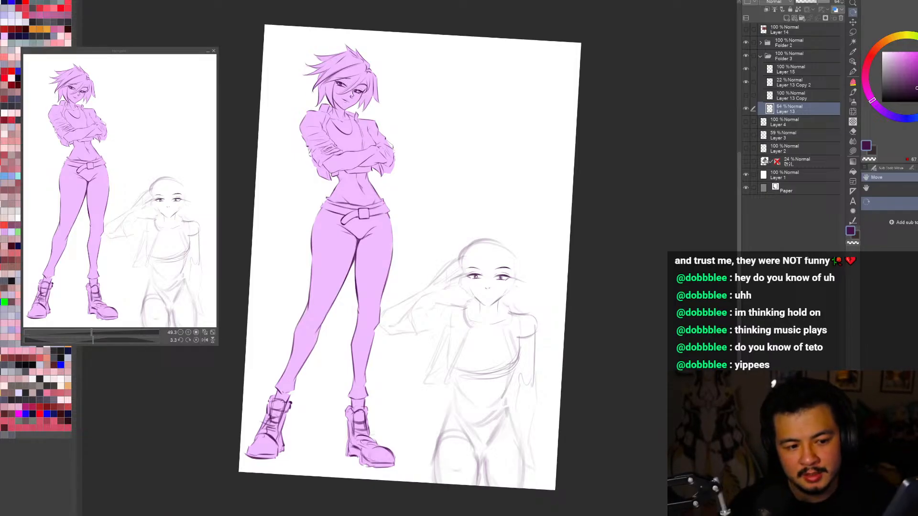
left_click_drag(580, 313, 584, 344)
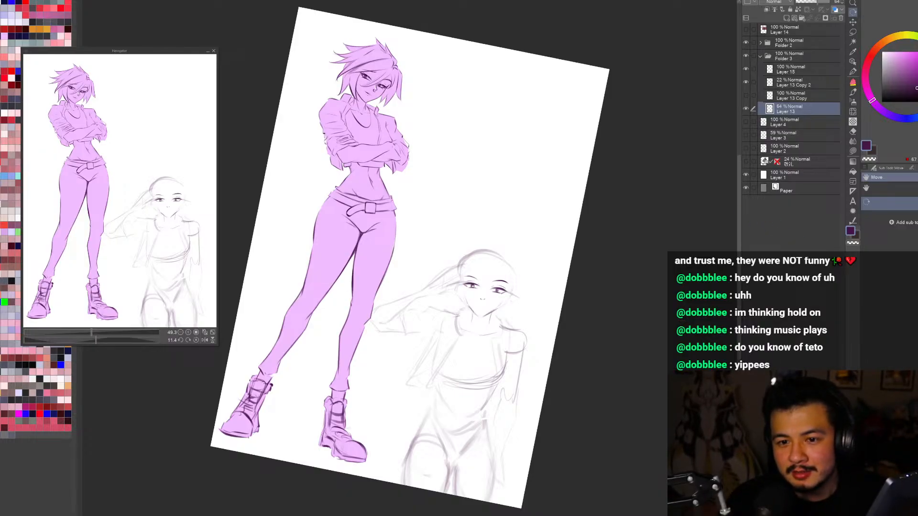
left_click_drag(573, 394, 585, 379)
Step: Draw a smiling mouth below the saluting figure's nose on Layer 13 and check it in whole-page view
scroll(497, 302, "up", 4)
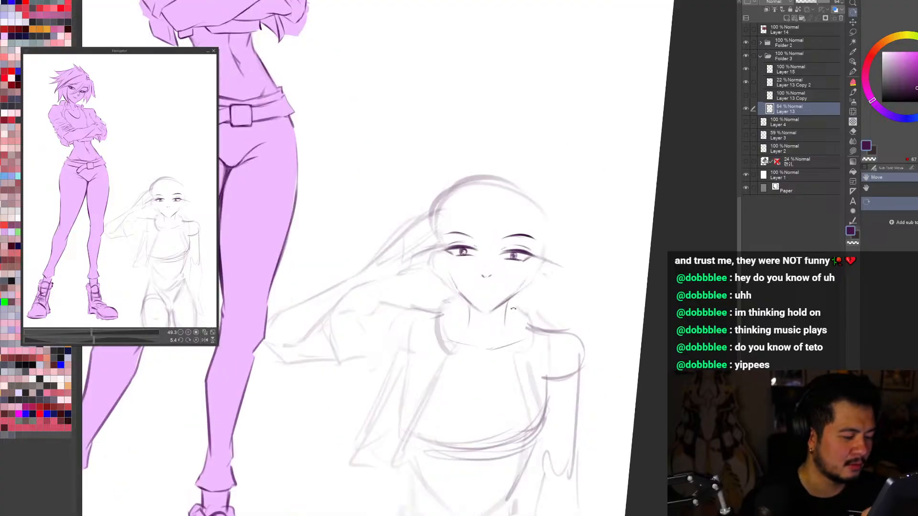
left_click_drag(616, 334, 529, 457)
key("b")
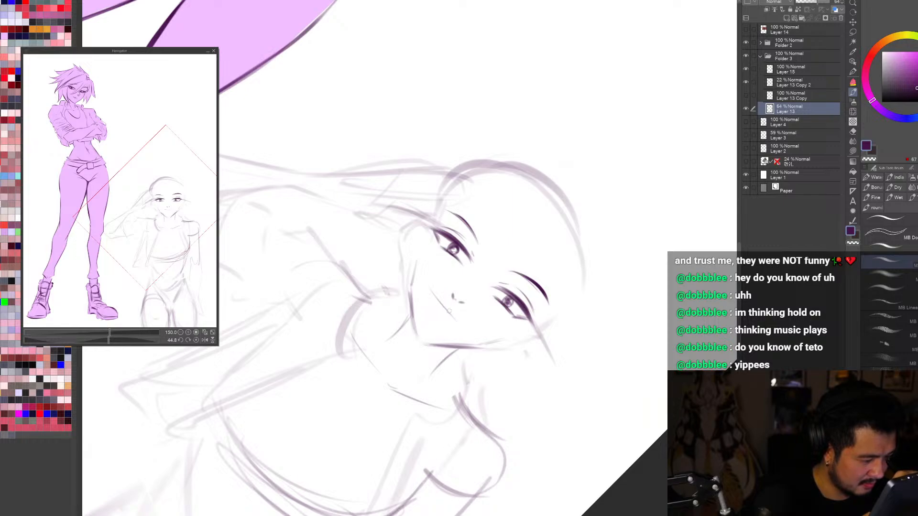
left_click_drag(458, 321, 430, 289)
key("ctrl+z")
scroll(432, 302, "up", 1)
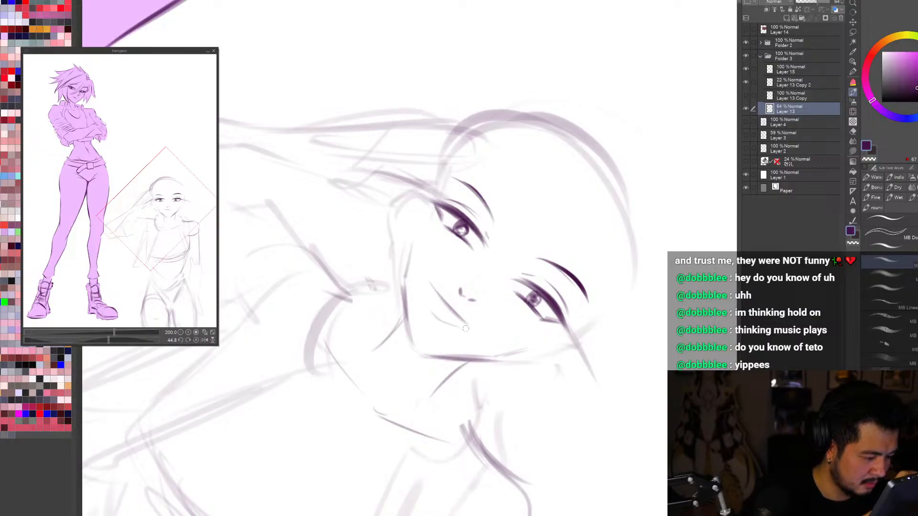
left_click_drag(470, 330, 435, 313)
left_click_drag(428, 280, 431, 300)
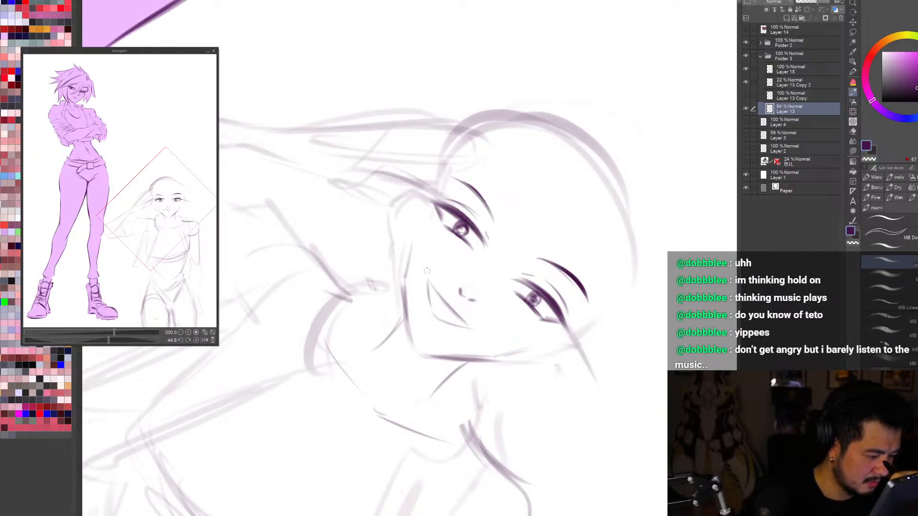
key("ctrl+0")
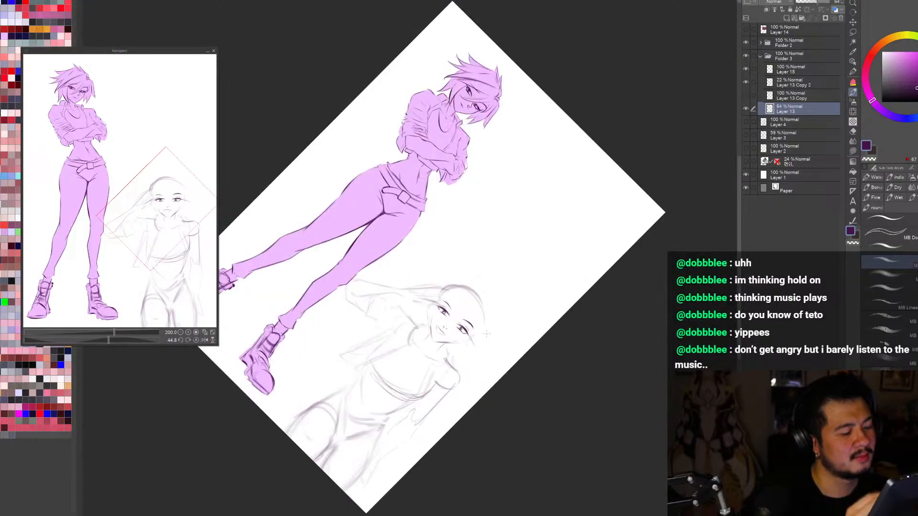
key("r")
left_click_drag(486, 336, 646, 309)
scroll(484, 295, "up", 2)
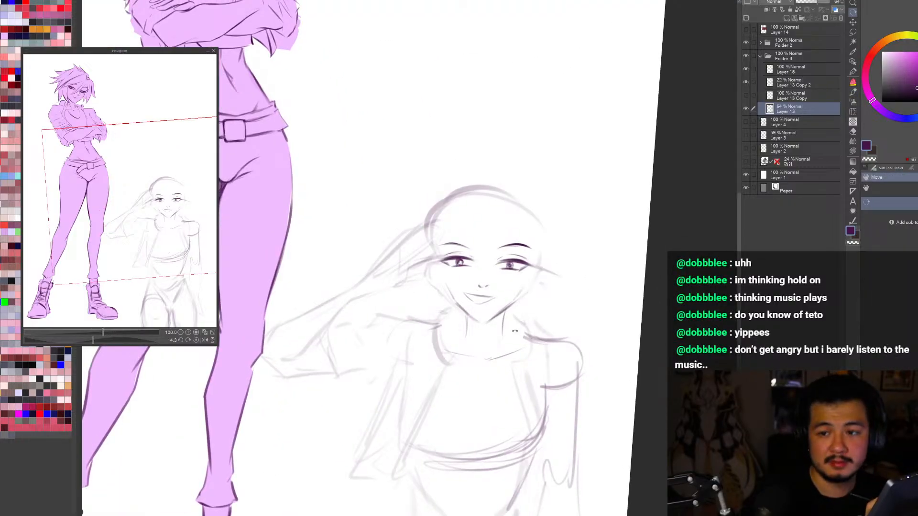
Step: Select the saluting figure's eye farther from the raised hand with a freehand selection and try to transform it on Layer 13
scroll(554, 363, "up", 1)
left_click_drag(558, 365, 592, 269)
key("b")
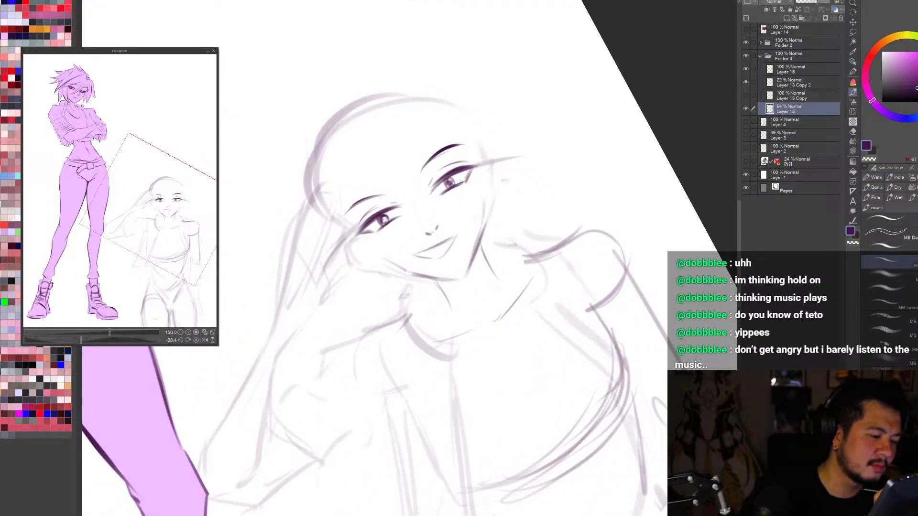
key("h")
key("r")
mouse_move(472, 184)
left_mouse_down()
mouse_move(431, 184)
mouse_move(368, 241)
mouse_move(377, 238)
left_mouse_up()
key("b")
key("h")
key("r")
left_click_drag(481, 317, 495, 292)
key("m")
mouse_move(481, 246)
left_mouse_down()
mouse_move(458, 334)
mouse_move(480, 247)
left_mouse_up()
key("ctrl+t")
left_click(526, 415)
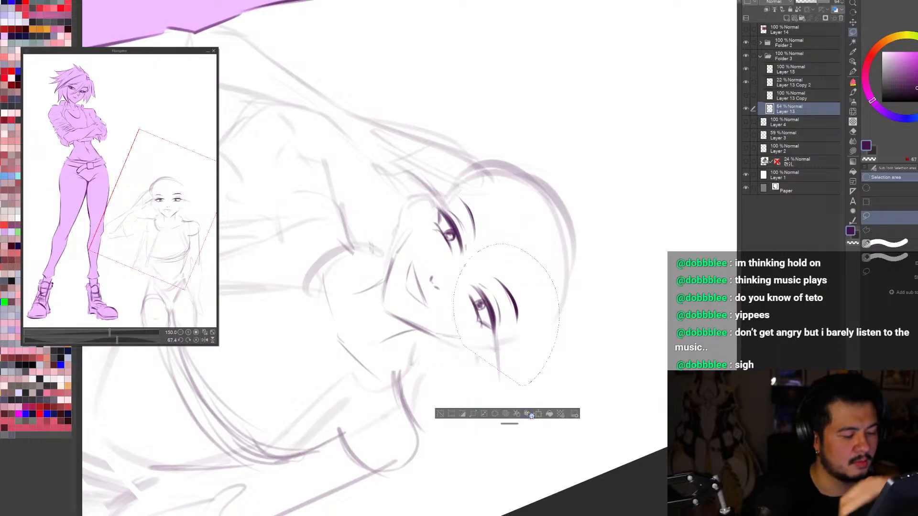
Step: Hide and show Layer 13 to see which lines it holds, and clear the selection around the eye
left_click(745, 109)
left_click(746, 109)
left_click(746, 109)
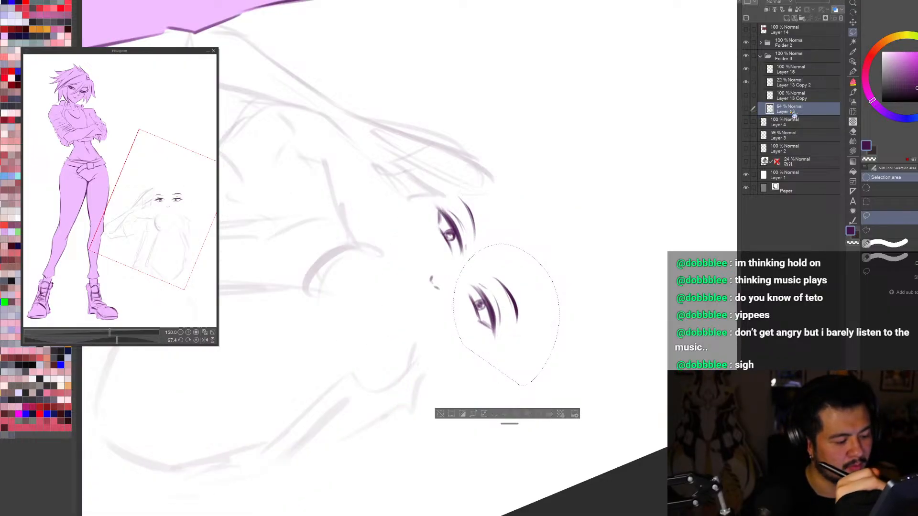
left_click(746, 109)
left_click(447, 415)
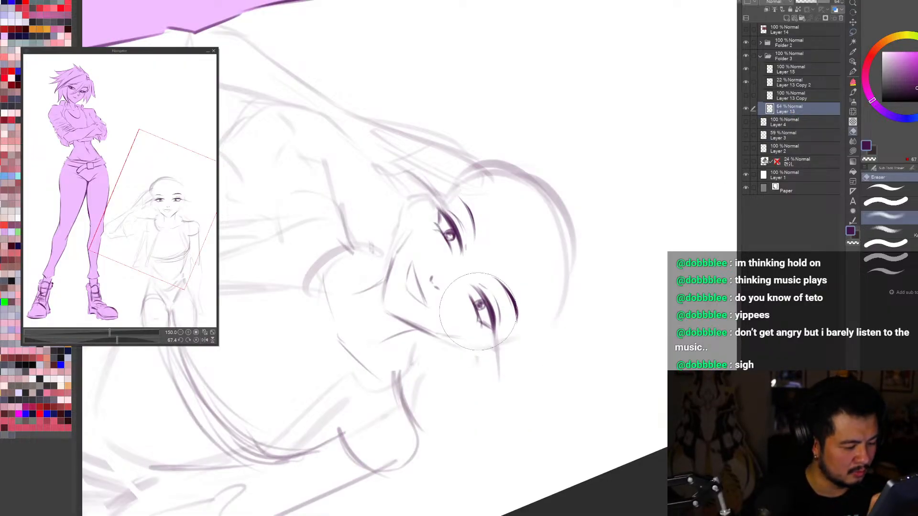
Step: Check Layer 13 Copy 2 and Layer 15 by toggling their visibility, and make Layer 15 the active layer
key("e")
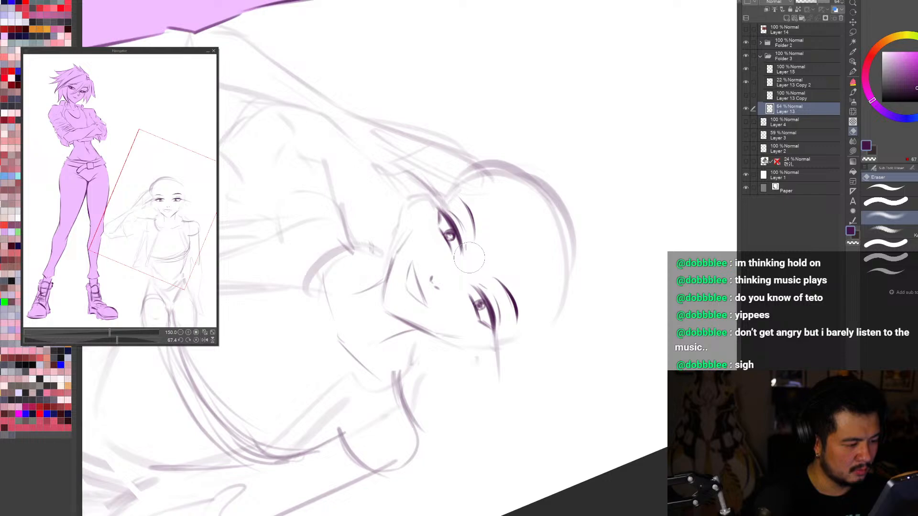
left_click(746, 82)
left_click(746, 82)
left_click(746, 69)
left_click(786, 70)
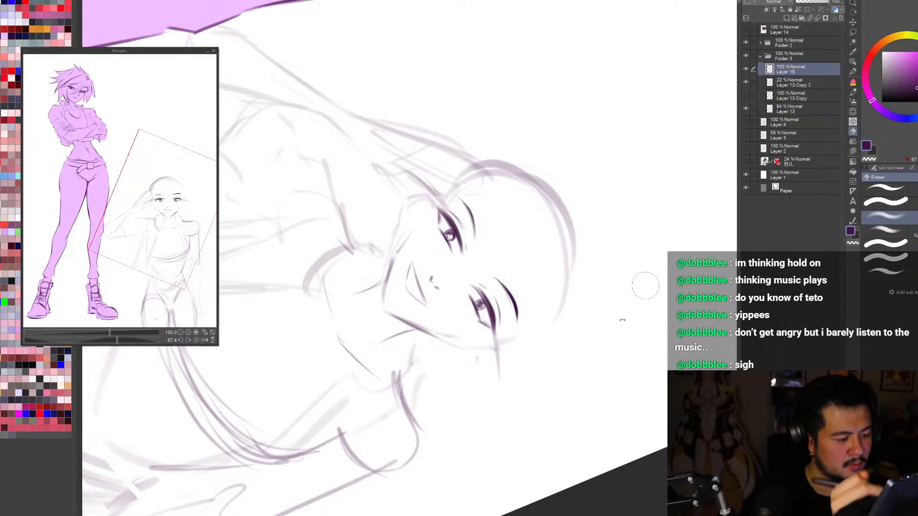
Step: Lighten the iris of the saluting figure's eye on Layer 15 by brushing with transparent colour
key("r")
left_click_drag(597, 354, 551, 396)
left_click_drag(571, 443, 671, 282)
mouse_move(653, 397)
left_mouse_down()
mouse_move(647, 415)
mouse_move(660, 392)
mouse_move(650, 410)
left_mouse_up()
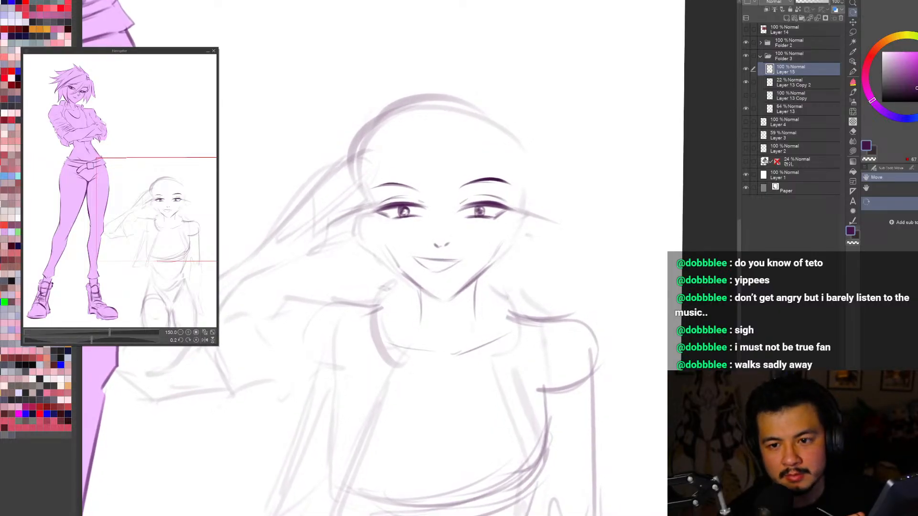
key("b")
key("c")
left_click_drag(480, 208, 481, 212)
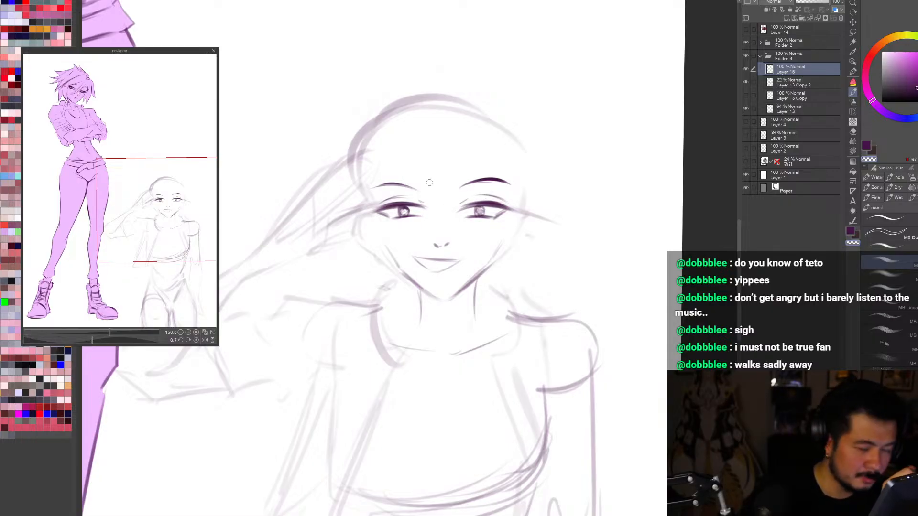
Step: Draw short lower-lash strokes under both eyes of the saluting figure on Layer 15 with a smaller brush
key("r")
mouse_move(646, 330)
left_mouse_down()
mouse_move(655, 233)
mouse_move(547, 62)
left_mouse_up()
key("b")
key("c")
key("bracketleft")
key("bracketleft")
left_click_drag(400, 166, 407, 162)
key("h")
key("r")
mouse_move(329, 442)
left_mouse_down()
mouse_move(542, 414)
mouse_move(605, 205)
left_mouse_up()
key("b")
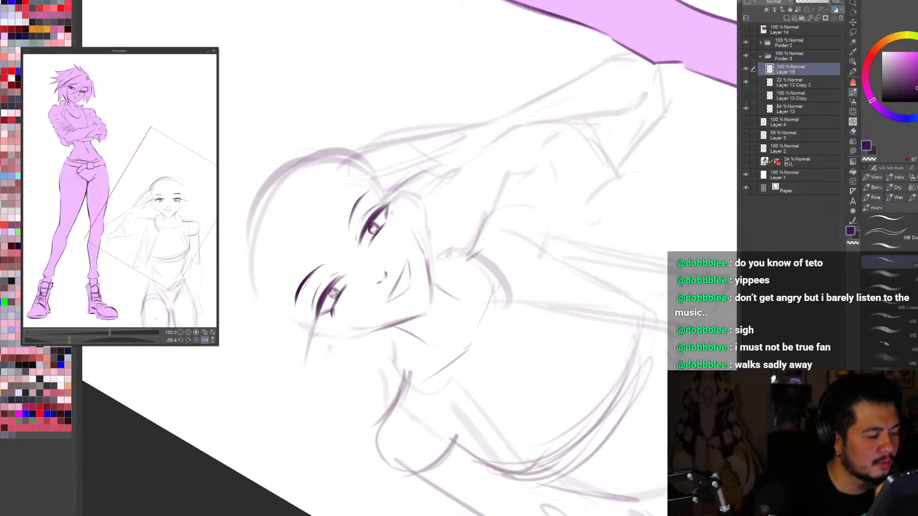
left_click_drag(382, 225, 391, 221)
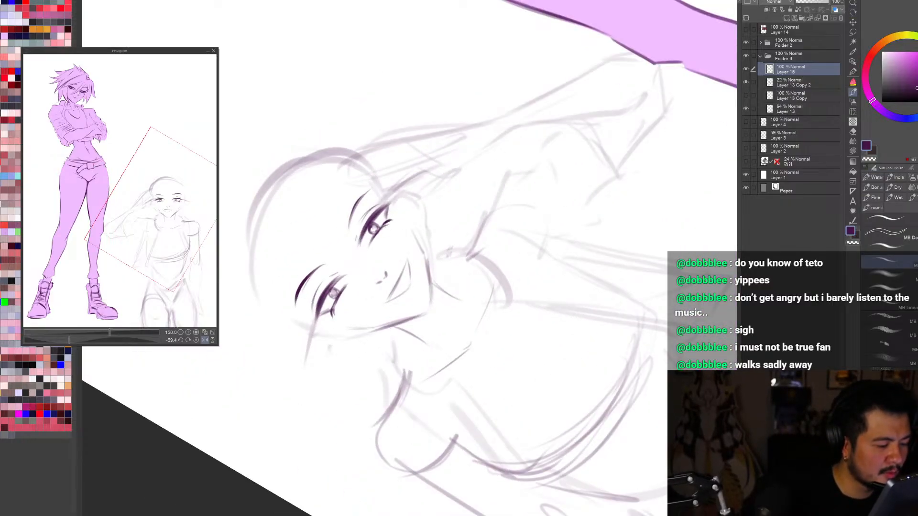
Step: Examine the whole page in mirrored view, hiding and showing Layer 15 to judge the eyes
key("ctrl+0")
key("r")
left_click_drag(618, 246, 504, 445)
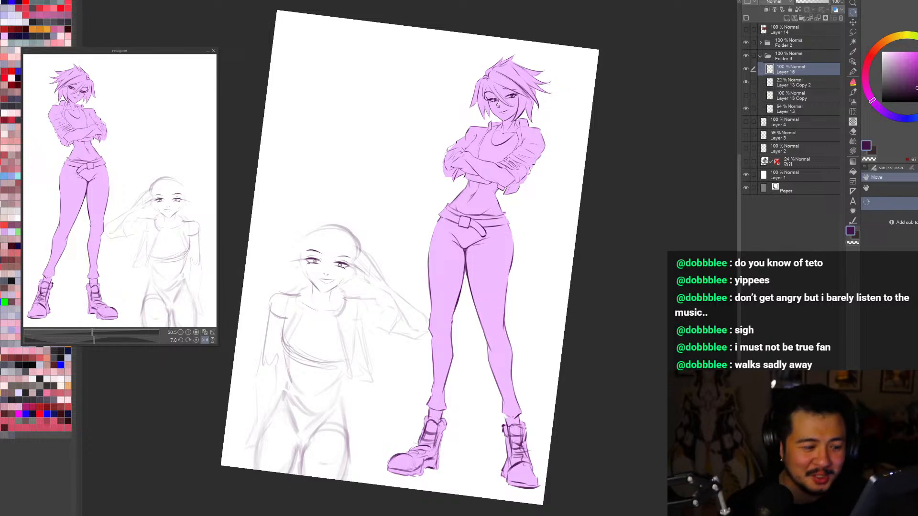
left_click(746, 70)
left_click(746, 70)
left_click(746, 70)
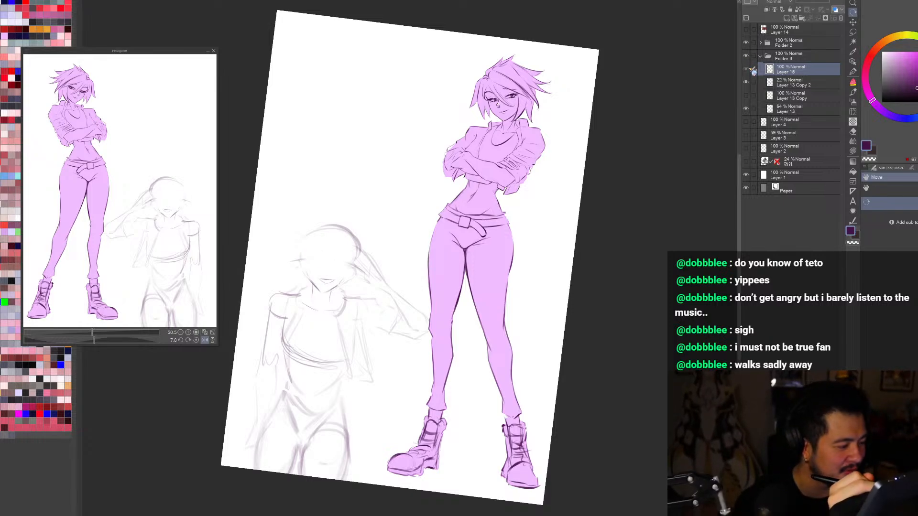
left_click(747, 70)
Step: Restore the unmirrored view and push the lower lines of the eye nearer the raised hand upward with Liquify on Layer 15
key("h")
scroll(504, 276, "up", 3)
left_click_drag(651, 375, 659, 363)
key("[")
key("[")
key("[")
key("[")
key("[")
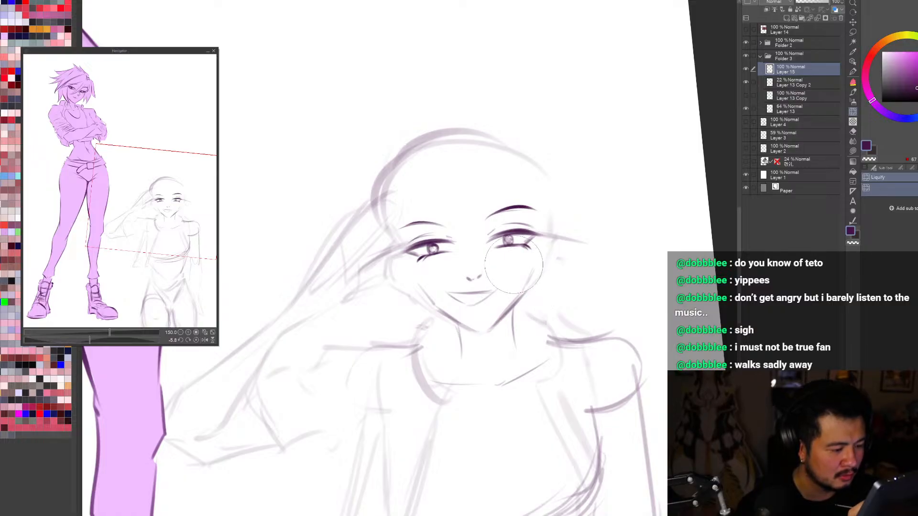
left_click_drag(433, 289, 434, 278)
Step: Remove the irises from both of the saluting figure's eyes on Layer 15, leaving narrow closed smiling lids
left_click_drag(520, 438, 409, 469)
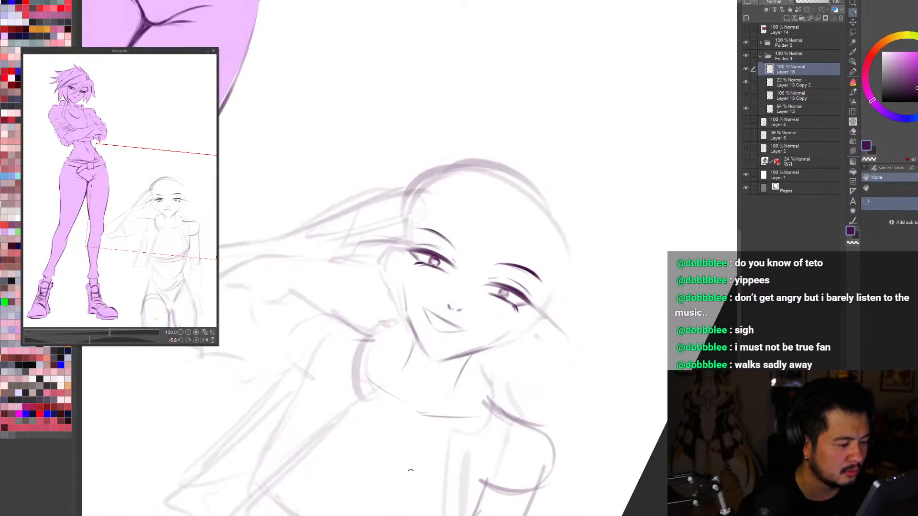
key("b")
left_click_drag(430, 430, 548, 363)
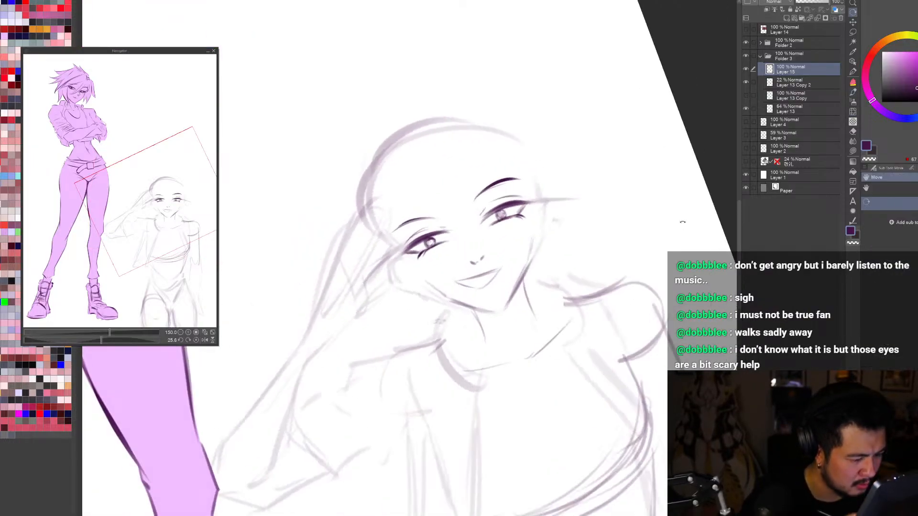
mouse_move(487, 219)
left_mouse_down()
mouse_move(524, 206)
mouse_move(588, 296)
mouse_move(585, 482)
left_mouse_up()
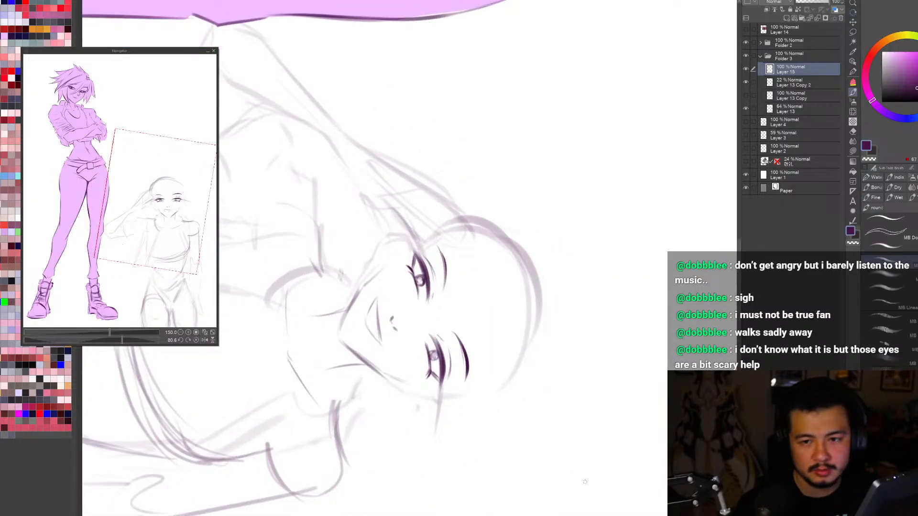
key("c")
left_click_drag(442, 347, 433, 356)
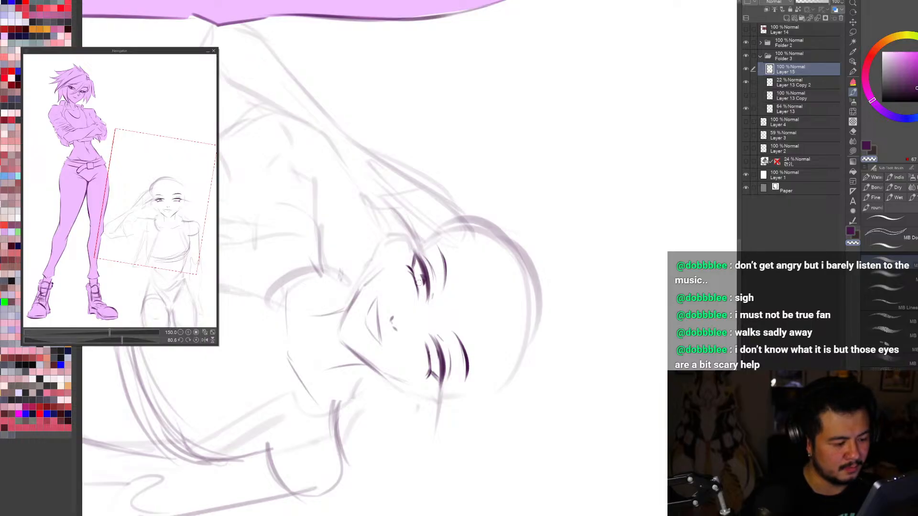
Step: Compare the closed eyes with the sketch by toggling the visibility of Layer 15, Layer 13 Copy 2 and Layer 13
scroll(403, 404, "down", 2)
mouse_move(428, 484)
left_mouse_down()
mouse_move(383, 486)
mouse_move(603, 393)
mouse_move(579, 287)
mouse_move(537, 278)
mouse_move(517, 330)
left_mouse_up()
scroll(537, 278, "up", 1)
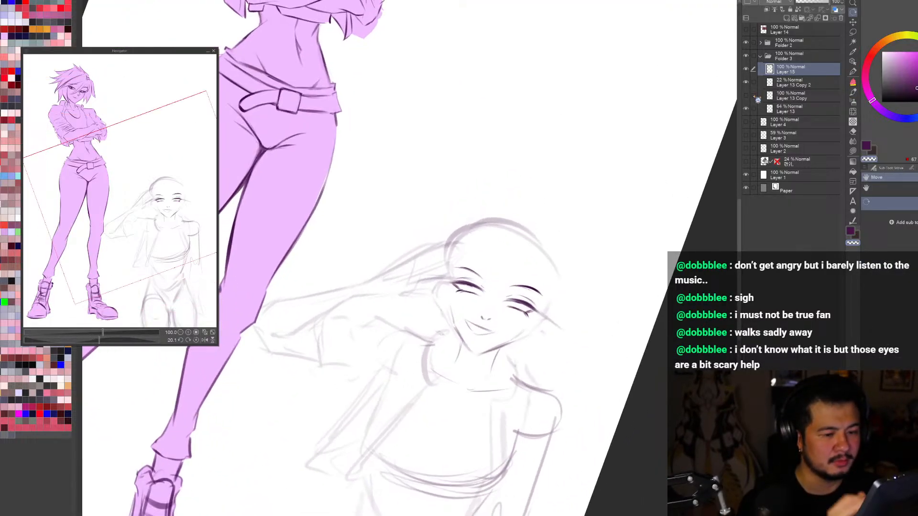
left_click(745, 69)
left_click(745, 69)
left_click(746, 82)
left_click(746, 109)
left_click(746, 109)
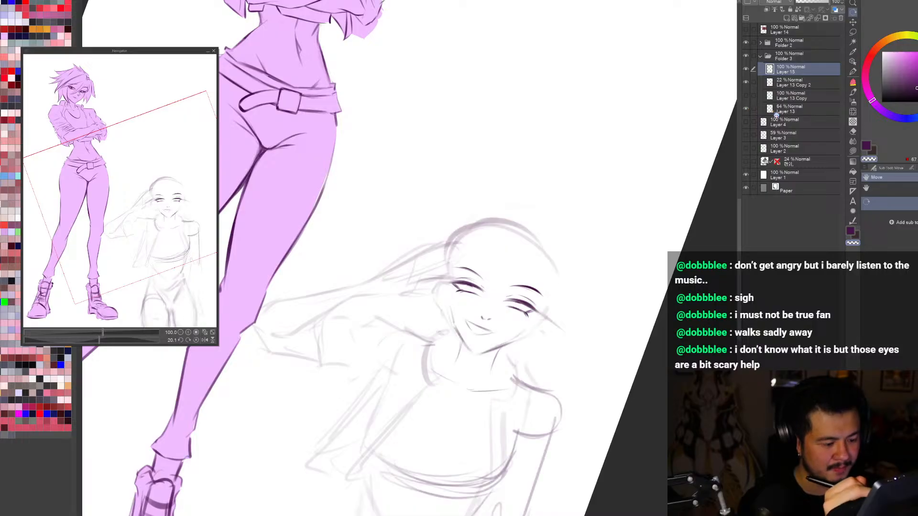
Step: Lasso the nose and mouth on Layer 13, separate them onto their own layer, and transform the mouth
left_click(784, 110)
key("m")
left_click_drag(471, 337, 499, 317)
left_click(484, 363)
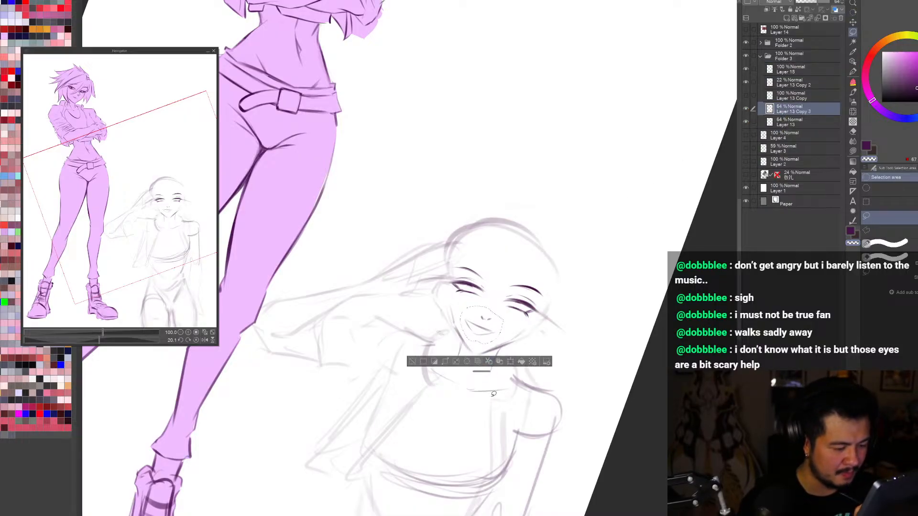
key("ctrl+t")
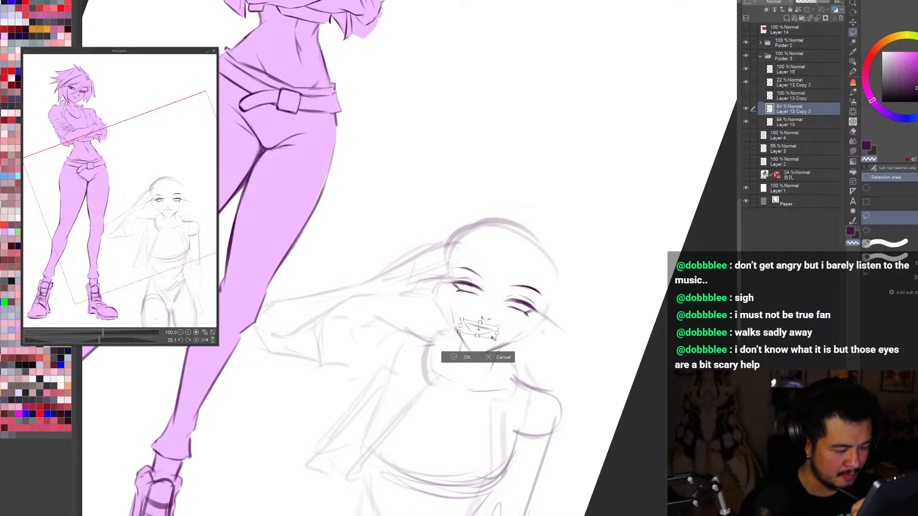
left_click_drag(495, 337, 485, 324)
left_click(470, 361)
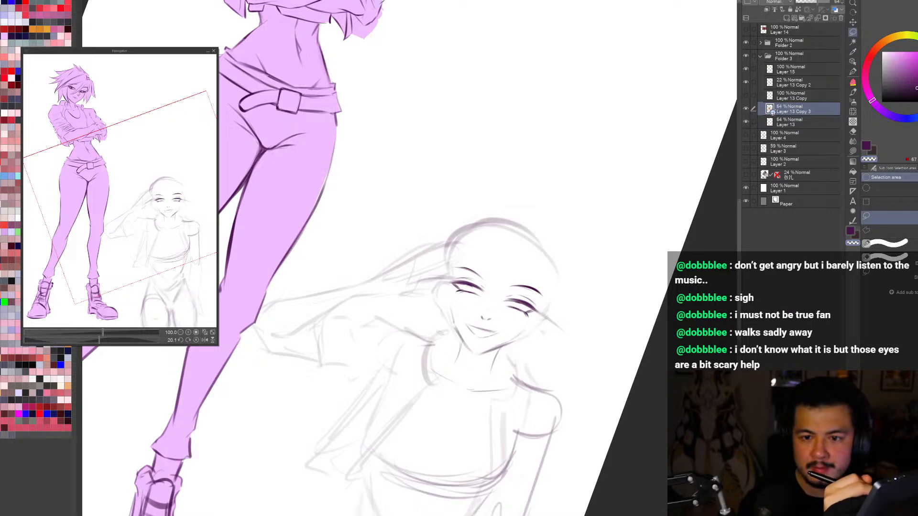
Step: Adjust the nose and mouth on Layer 13 Copy 3 with another transform, clear the selection, and check the face upright
key("ctrl+t")
left_click_drag(478, 324, 495, 328)
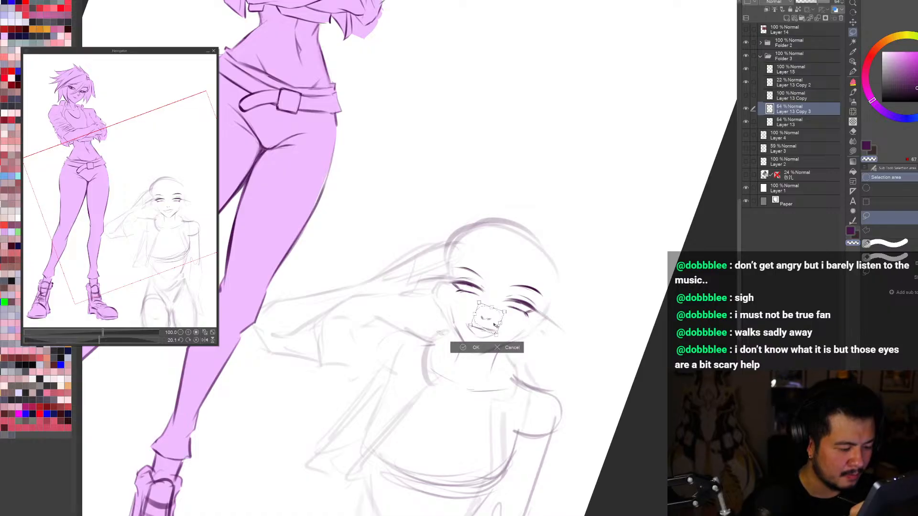
key("Return")
key("ctrl+d")
key("ctrl+minus")
key("ctrl+minus")
key("r")
left_click_drag(508, 368, 579, 399)
key("ctrl+plus")
key("ctrl+plus")
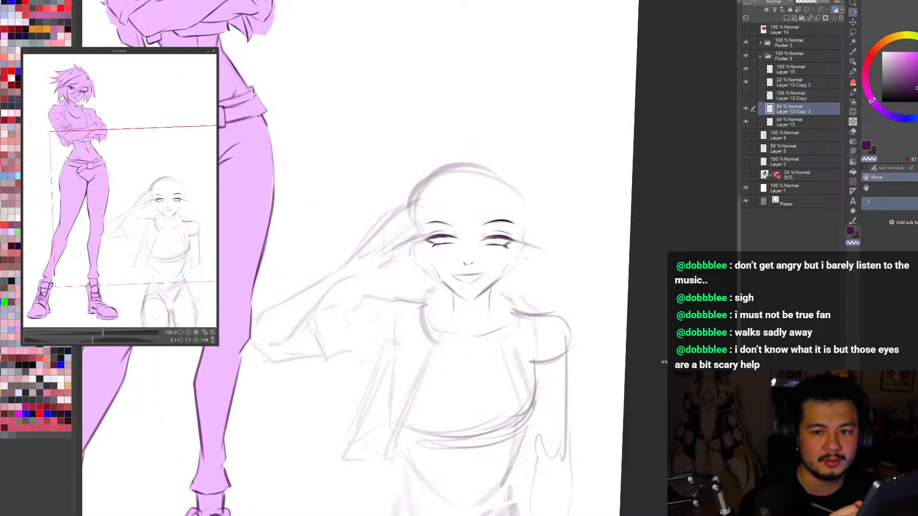
Step: Strengthen the eyebrow above the eye nearer the raised hand on Layer 15, working in mirrored view
left_click(752, 70)
key("j")
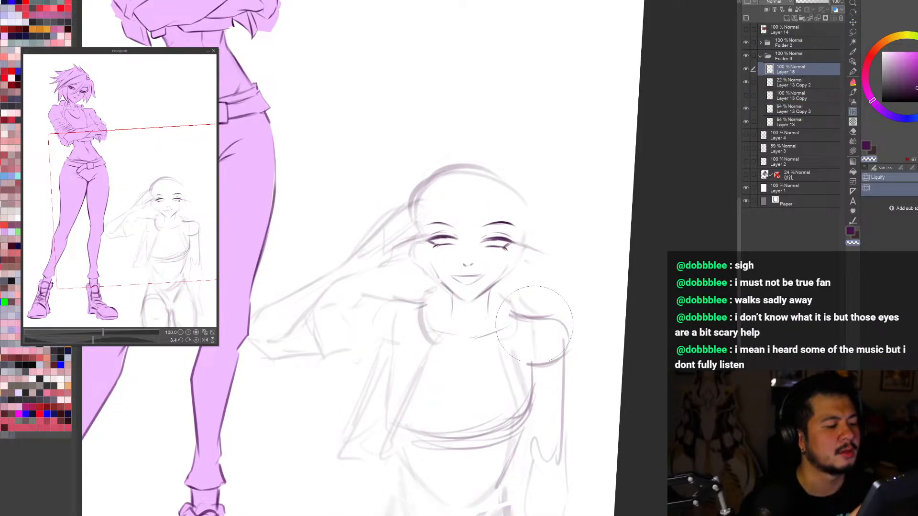
key("h")
left_click_drag(464, 392, 531, 335)
key("b")
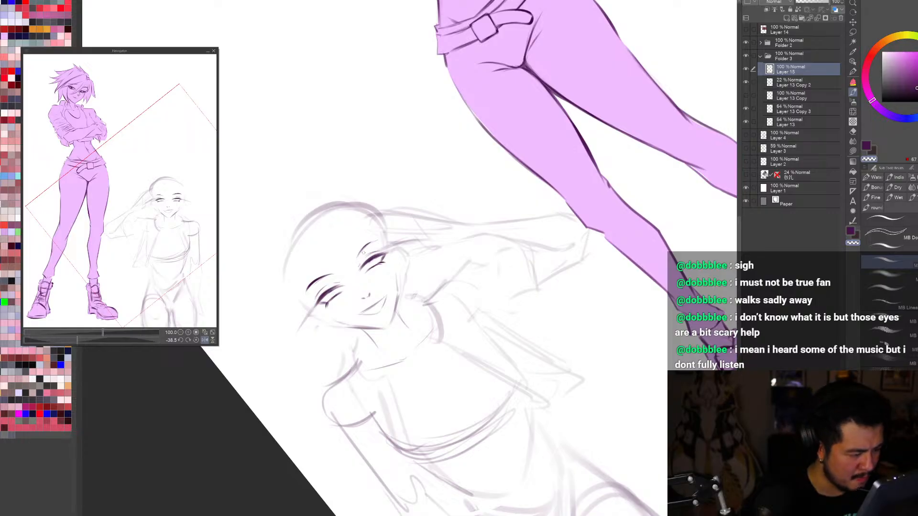
key("c")
left_click_drag(362, 252, 383, 240)
Step: Return to the unmirrored upright view and hide and show Layer 15 to check the eyes and eyebrows
key("h")
key("r")
mouse_move(477, 417)
left_mouse_down()
mouse_move(550, 367)
mouse_move(593, 268)
mouse_move(615, 170)
left_mouse_up()
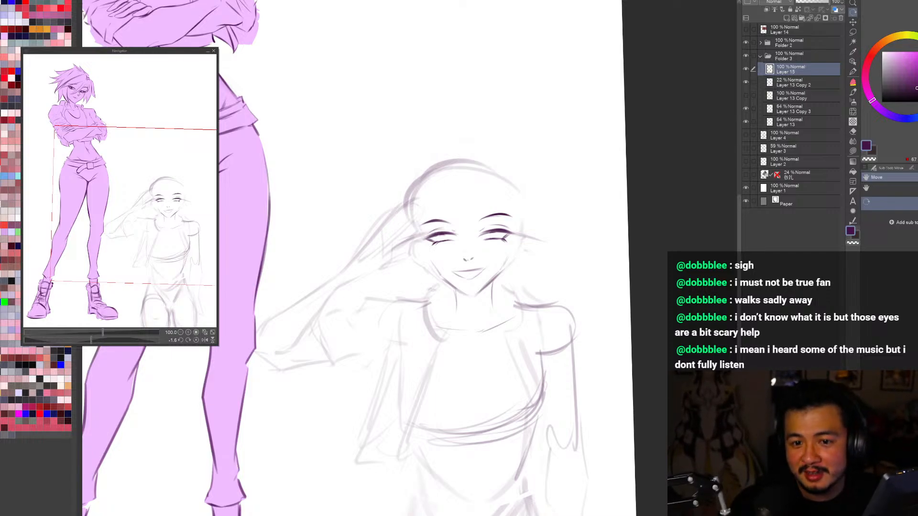
mouse_move(652, 436)
left_mouse_down()
mouse_move(637, 465)
mouse_move(646, 440)
left_mouse_up()
left_click(747, 69)
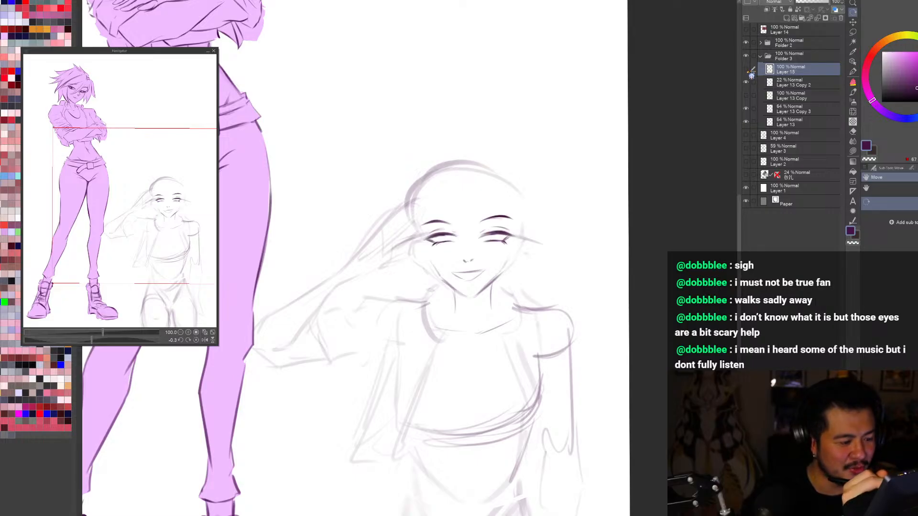
left_click(747, 70)
left_click_drag(648, 406, 655, 396)
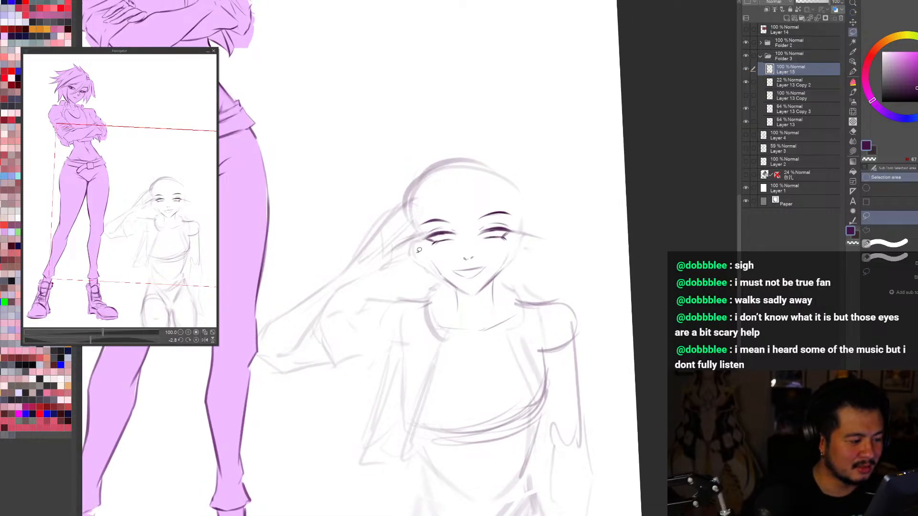
Step: Lasso the eye and eyebrow nearer the raised hand on Layer 15 and adjust their placement with a transform
left_click_drag(416, 251, 457, 256)
key("ctrl+t")
left_click_drag(552, 229, 551, 233)
left_click(415, 271)
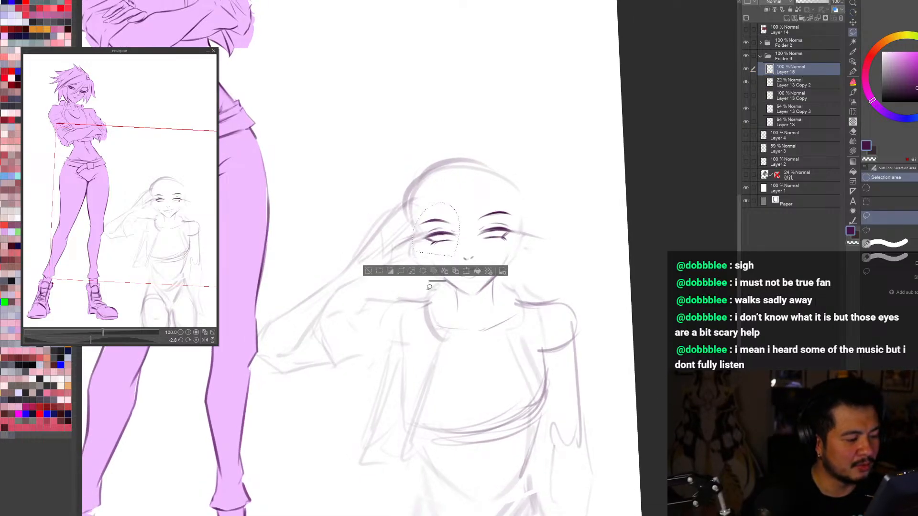
Step: Lasso and transform the other eye and eyebrow on Layer 15, clear the selection, and check the face from a distance
left_click_drag(493, 245, 492, 249)
key("ctrl+t")
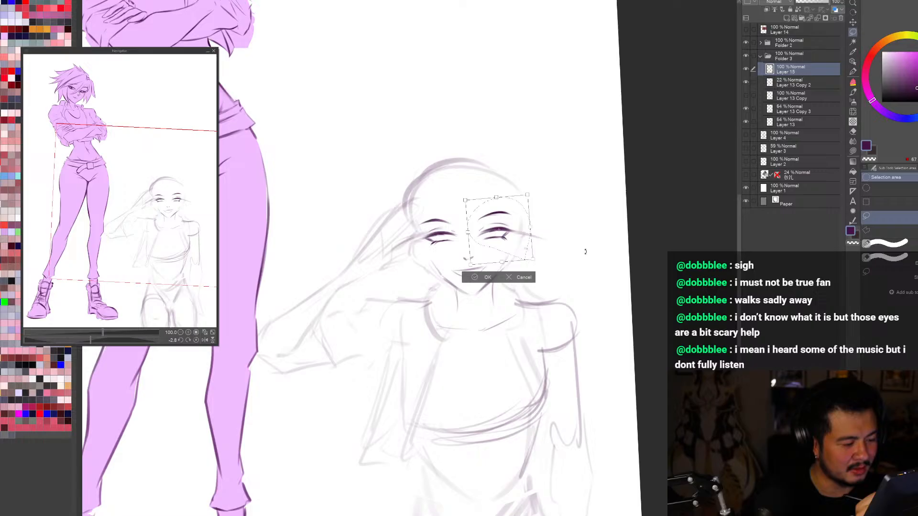
left_click(487, 278)
key("ctrl+d")
key("ctrl+minus")
key("ctrl+minus")
key("ctrl+minus")
key("ctrl+plus")
key("ctrl+plus")
key("ctrl+plus")
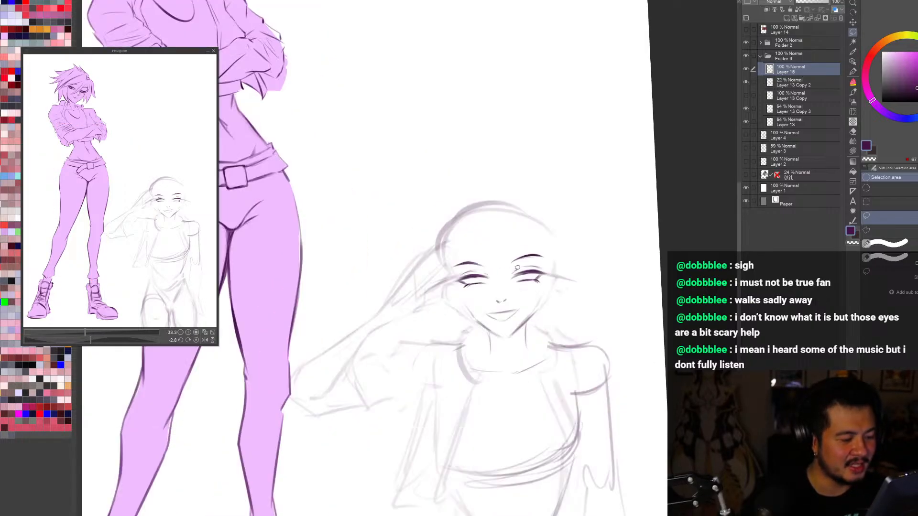
Step: Erase the lower-lash marks beneath both of the saluting figure's closed eyes on Layer 15
key("r")
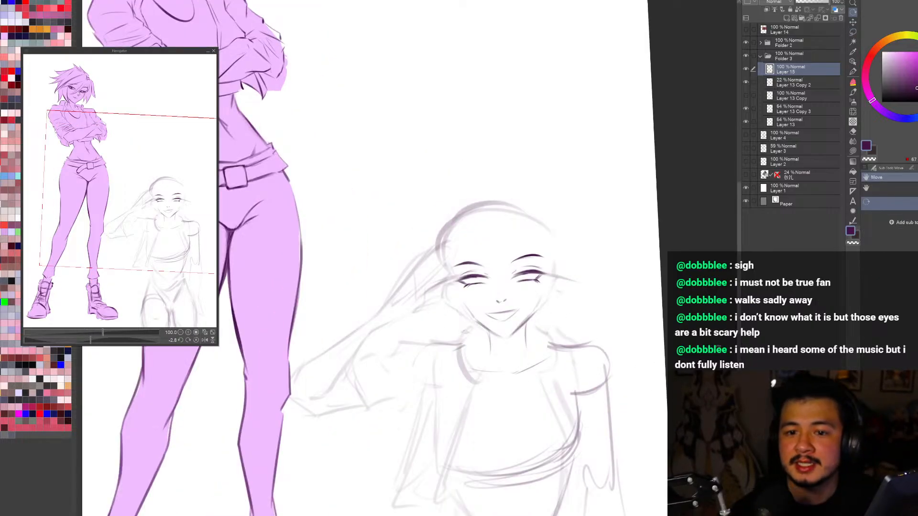
key("ctrl+plus")
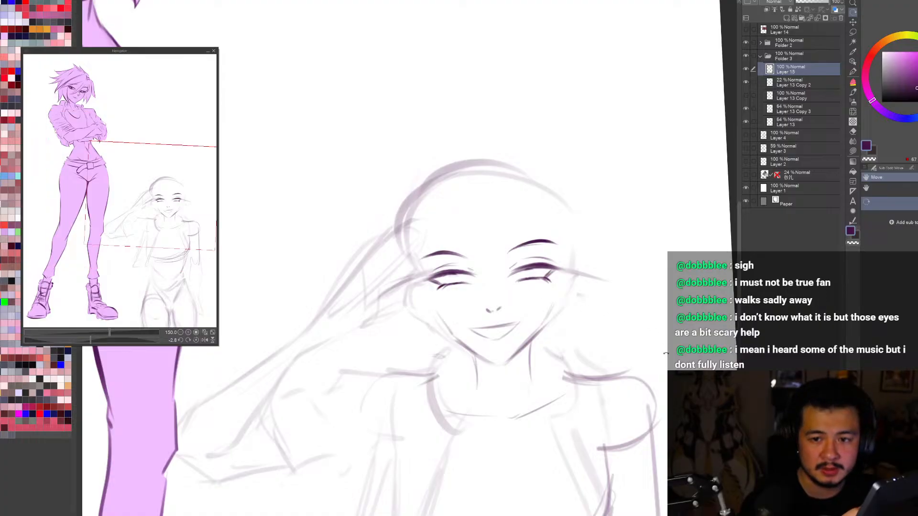
key("e")
mouse_move(548, 283)
left_mouse_down()
mouse_move(548, 258)
mouse_move(525, 261)
left_mouse_up()
mouse_move(471, 276)
left_mouse_down()
mouse_move(444, 286)
mouse_move(552, 256)
left_mouse_up()
key("r")
left_click_drag(684, 283, 686, 288)
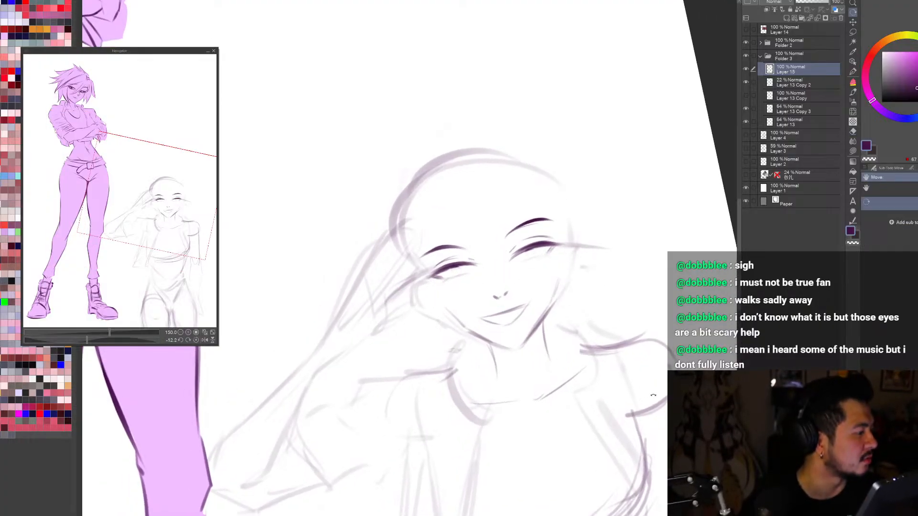
Step: Compare the saluting figure's eyes with the purple figure's face in mirrored and unmirrored views
key("b")
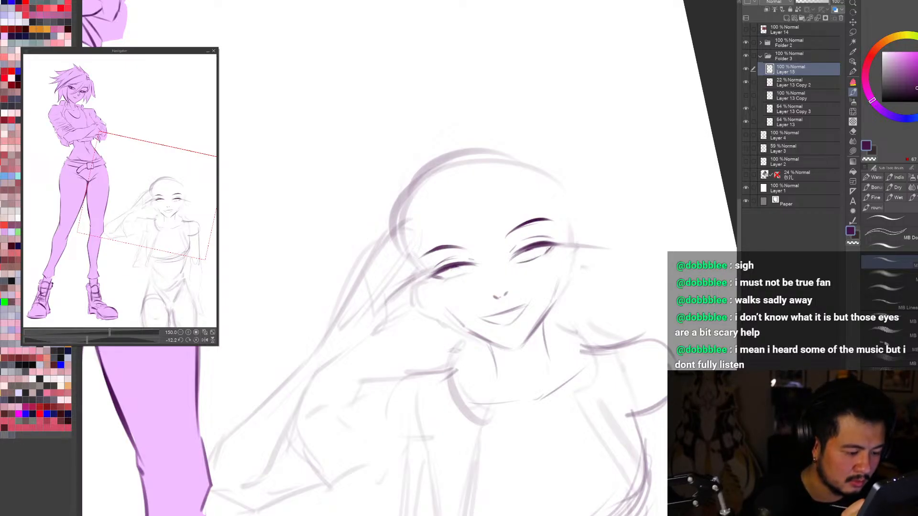
scroll(486, 245, "down", 3)
key("h")
key("h")
scroll(305, 88, "up", 4)
key("h")
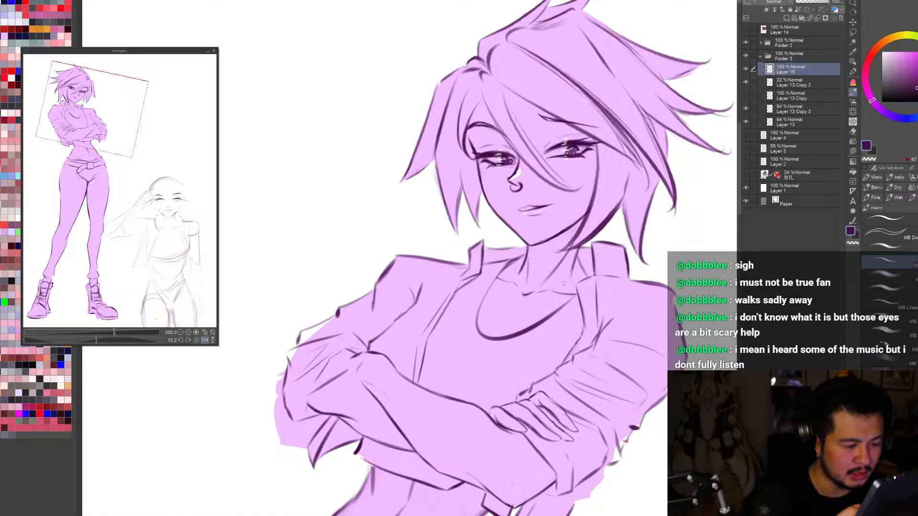
key("h")
key("ctrl+0")
scroll(495, 257, "up", 3)
key("h")
key("r")
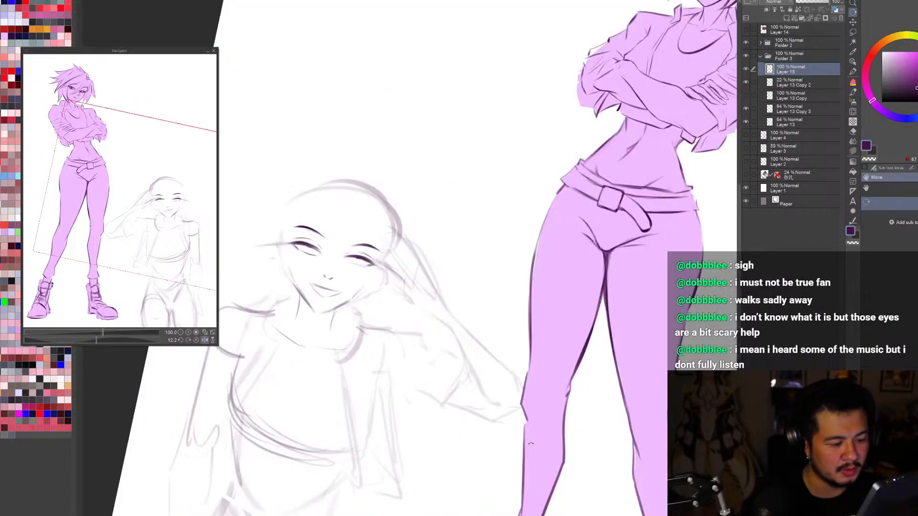
Step: Redraw the thin lower-lash line beneath the saluting figure's eye nearer the raised hand on Layer 15
left_click_drag(382, 347, 480, 325)
scroll(392, 321, "up", 2)
key("b")
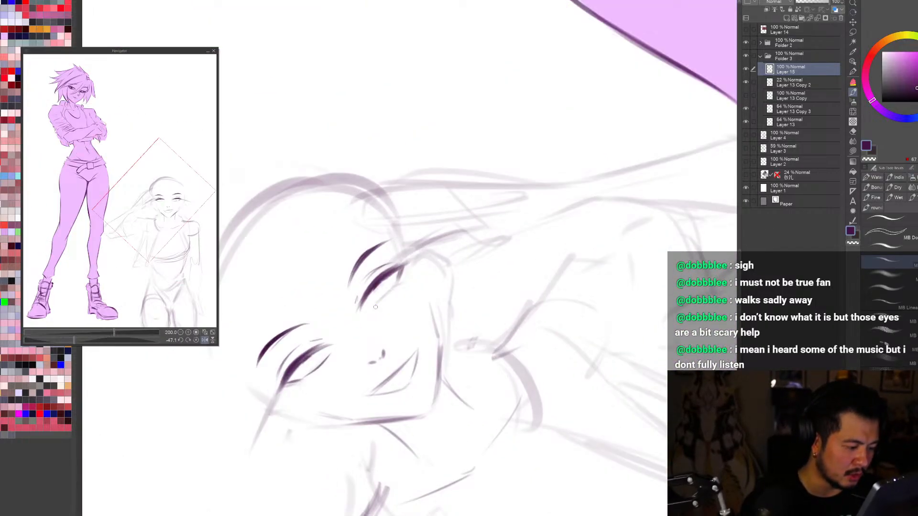
key("ctrl+z")
left_click_drag(374, 309, 394, 286)
key("ctrl+0")
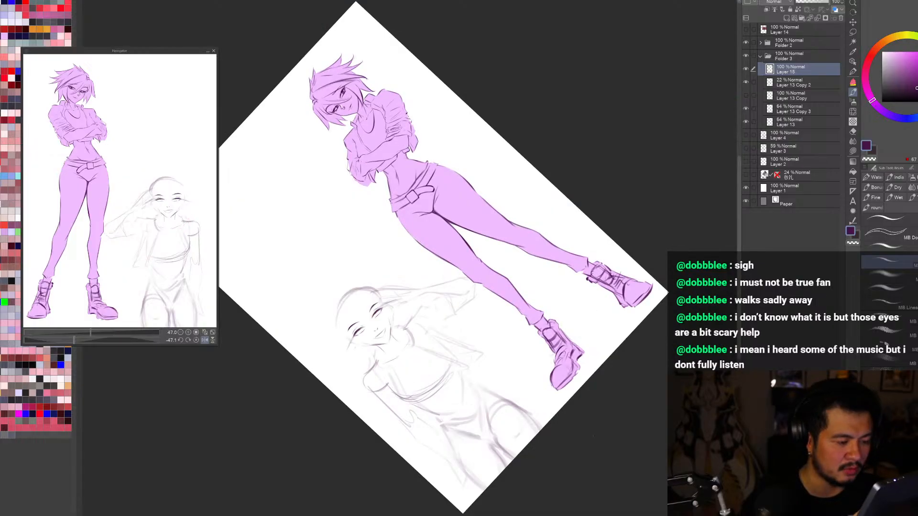
Step: Refine the lower-lash line of the eye farther from the raised hand, alternating drawing and erasing with the brush
key("r")
left_click_drag(630, 351, 584, 463)
key("h")
left_click_drag(619, 437, 661, 344)
scroll(509, 284, "up", 4)
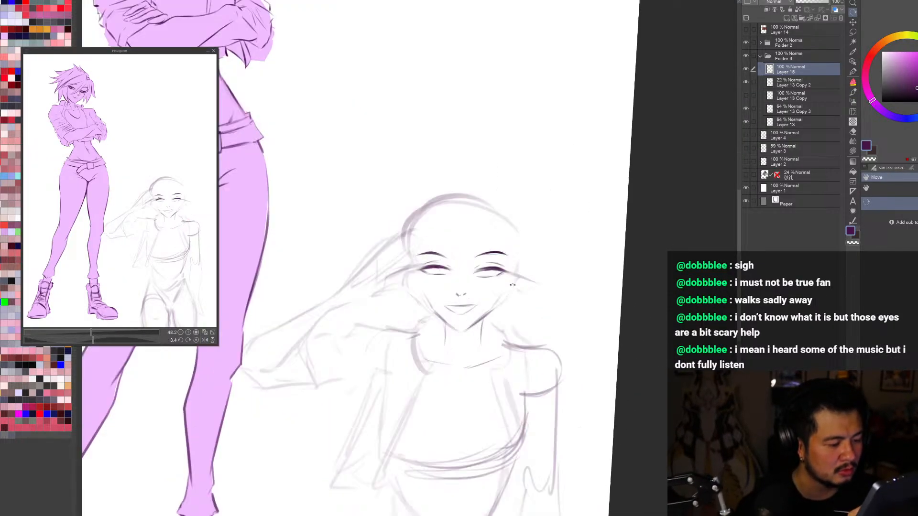
mouse_move(592, 322)
left_mouse_down()
mouse_move(529, 412)
mouse_move(423, 427)
left_mouse_up()
key("b")
key("c")
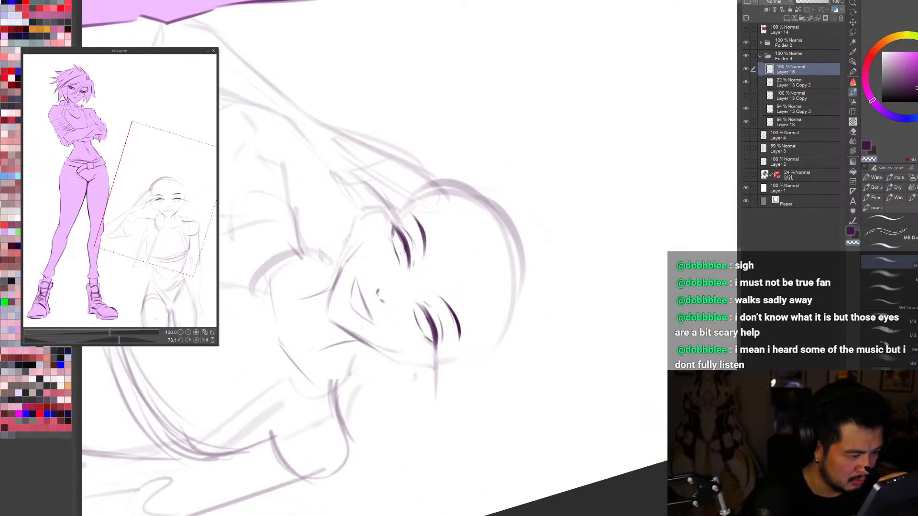
key("c")
key("c")
left_click_drag(430, 324, 433, 331)
key("c")
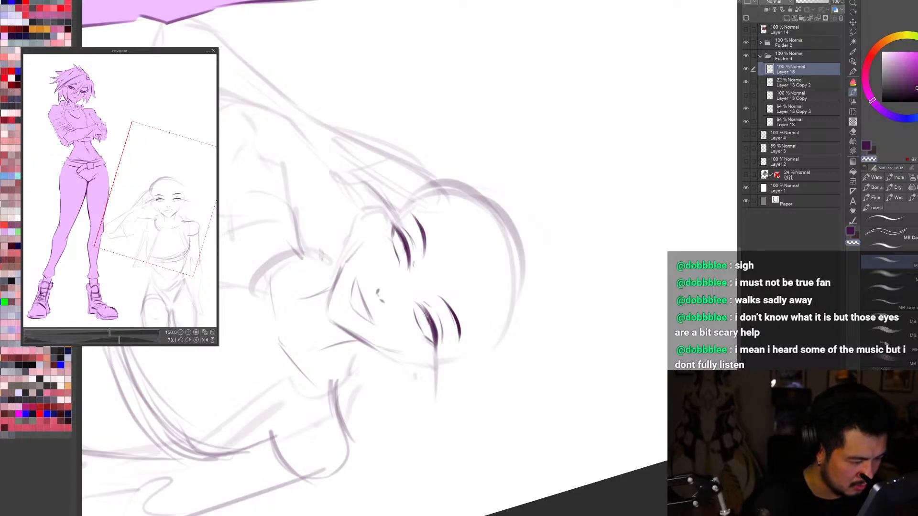
key("c")
left_click_drag(424, 313, 430, 330)
Step: Examine the saluting figure's eyes up close at several canvas rotations, both mirrored and unmirrored
scroll(436, 383, "down", 3)
key("r")
mouse_move(421, 383)
left_mouse_down()
mouse_move(356, 365)
mouse_move(445, 355)
mouse_move(578, 359)
mouse_move(602, 155)
left_mouse_up()
scroll(444, 355, "up", 2)
scroll(444, 355, "up", 1)
key("b")
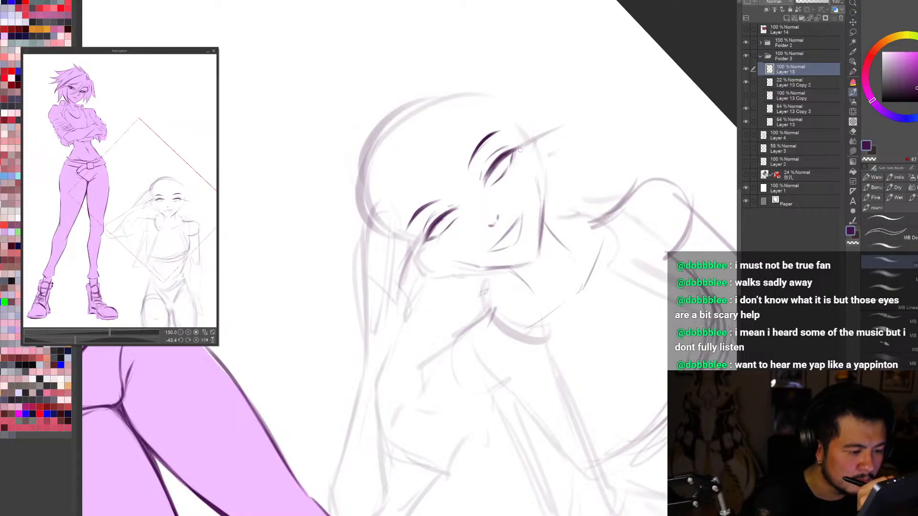
key("h")
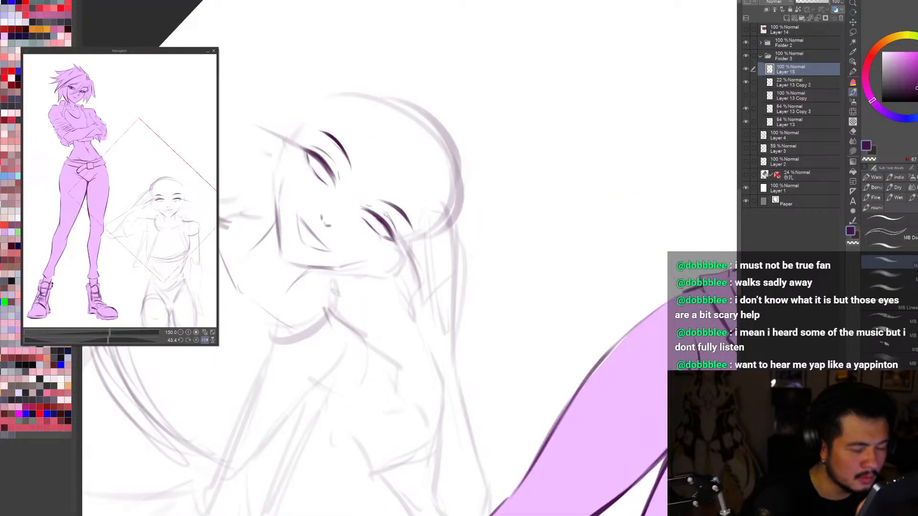
key("r")
mouse_move(516, 433)
left_mouse_down()
mouse_move(635, 417)
mouse_move(643, 383)
mouse_move(484, 464)
left_mouse_up()
key("ctrl+0")
key("h")
scroll(509, 294, "up", 4)
key("b")
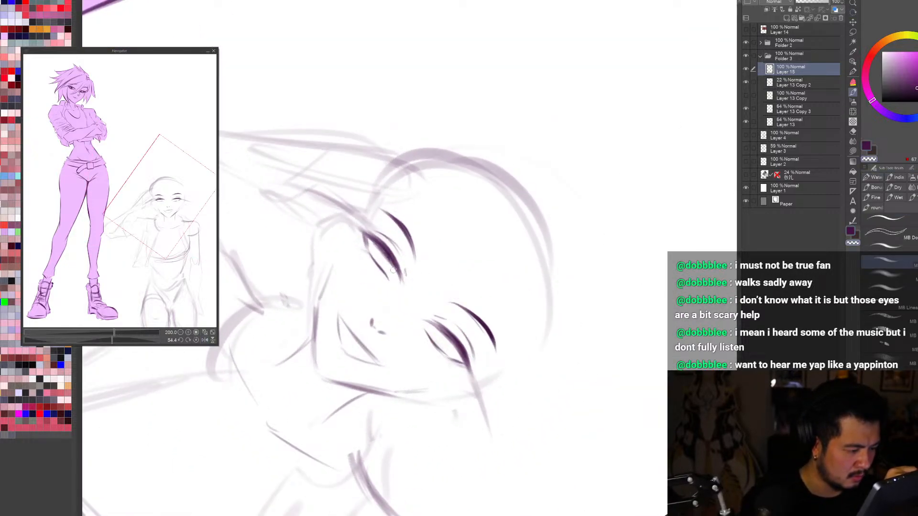
left_click_drag(527, 409, 612, 203)
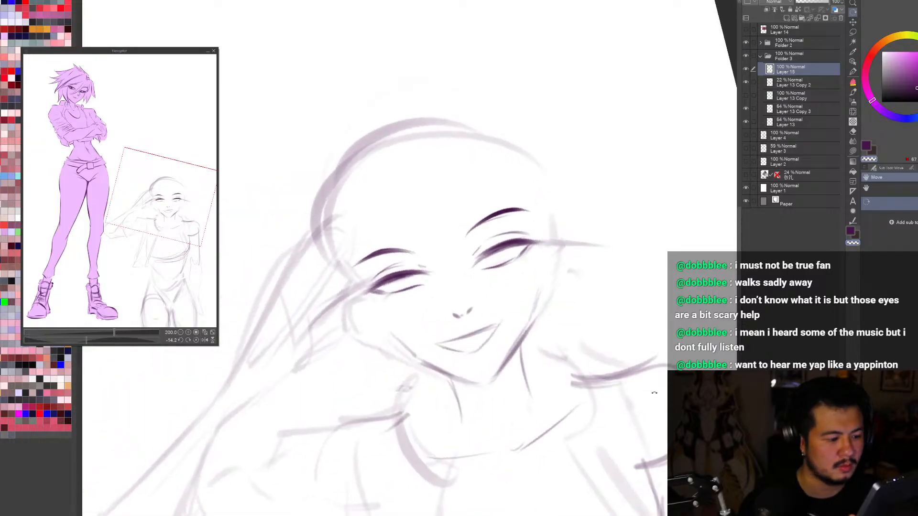
Step: Check both figures together at full-page and medium zoom, mirrored and unmirrored
left_click_drag(671, 344, 664, 429)
key("ctrl+0")
scroll(510, 308, "up", 1)
left_click_drag(607, 228, 605, 216)
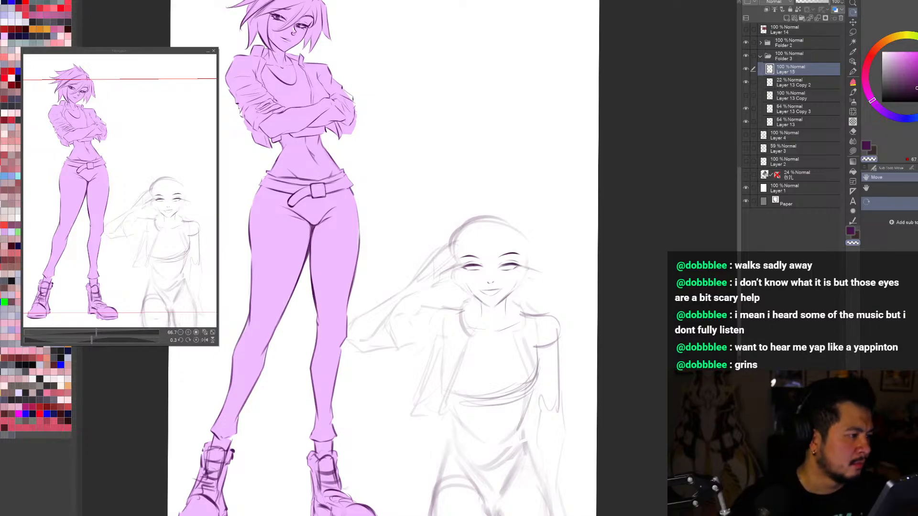
key("h")
key("ctrl+0")
scroll(505, 38, "up", 2)
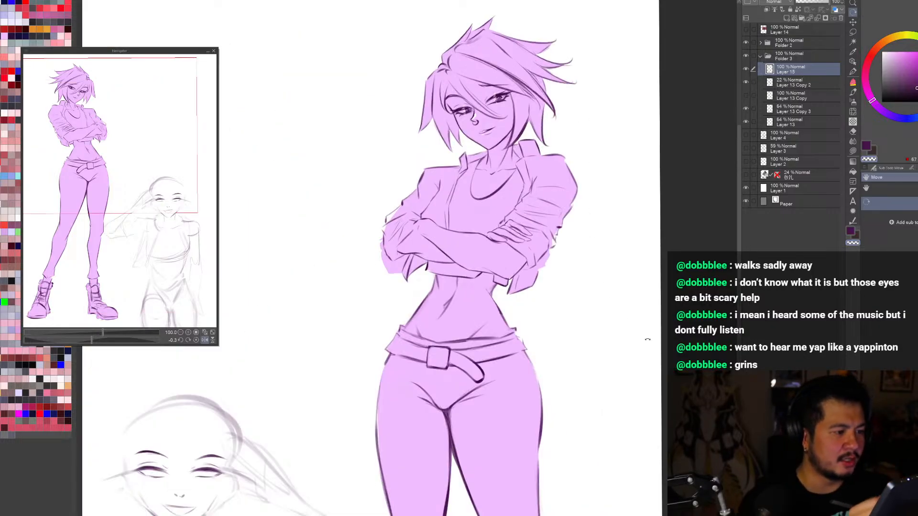
left_click_drag(647, 339, 644, 347)
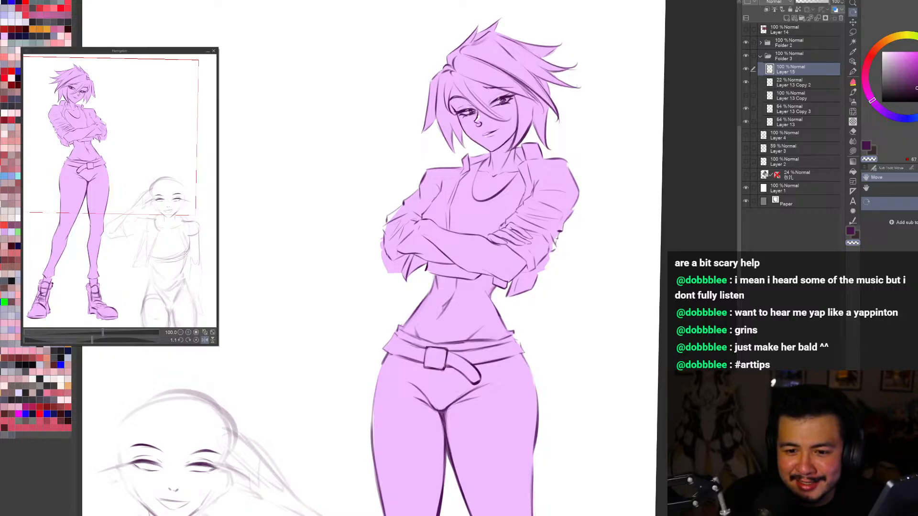
key("ctrl+0")
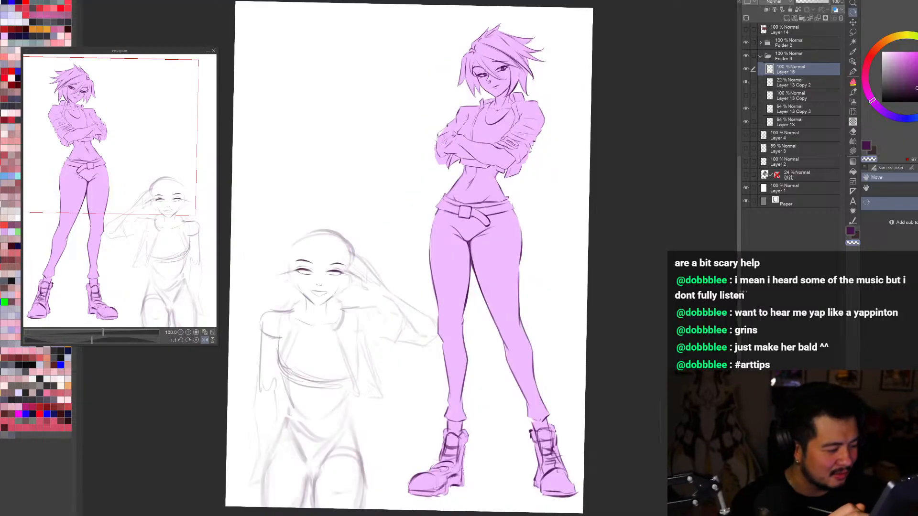
key("h")
scroll(514, 296, "up", 1)
left_click_drag(616, 423, 569, 468)
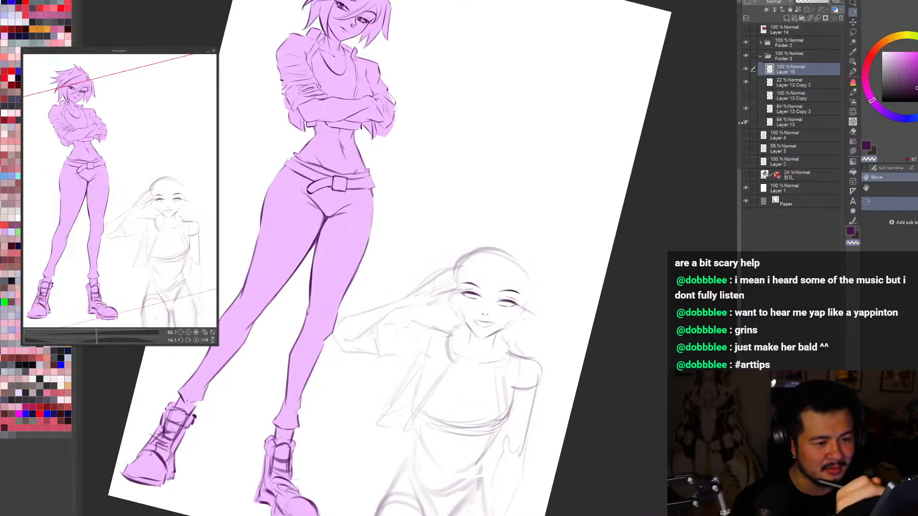
Step: Identify the head sketch by toggling Layer 13, select that layer, and erase the dark skull outline with a large eraser
left_click(746, 122)
left_click(746, 123)
left_click(788, 122)
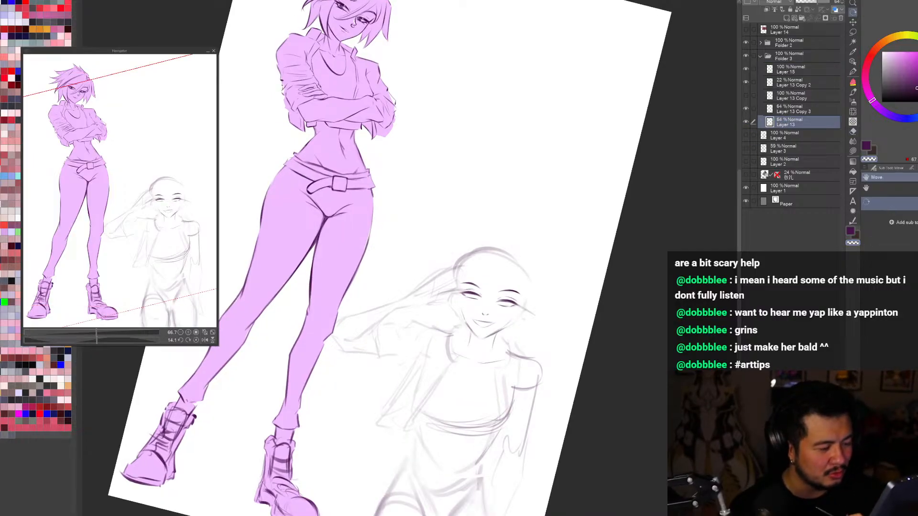
left_click_drag(638, 334, 567, 454)
key("e")
left_click_drag(482, 311, 447, 287)
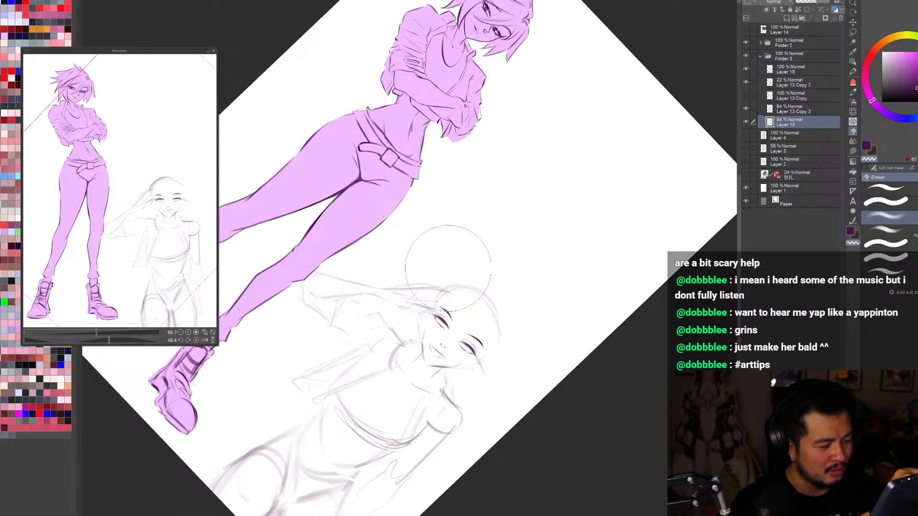
key("r")
mouse_move(532, 466)
left_mouse_down()
mouse_move(651, 367)
mouse_move(679, 265)
left_mouse_up()
scroll(471, 242, "down", 2)
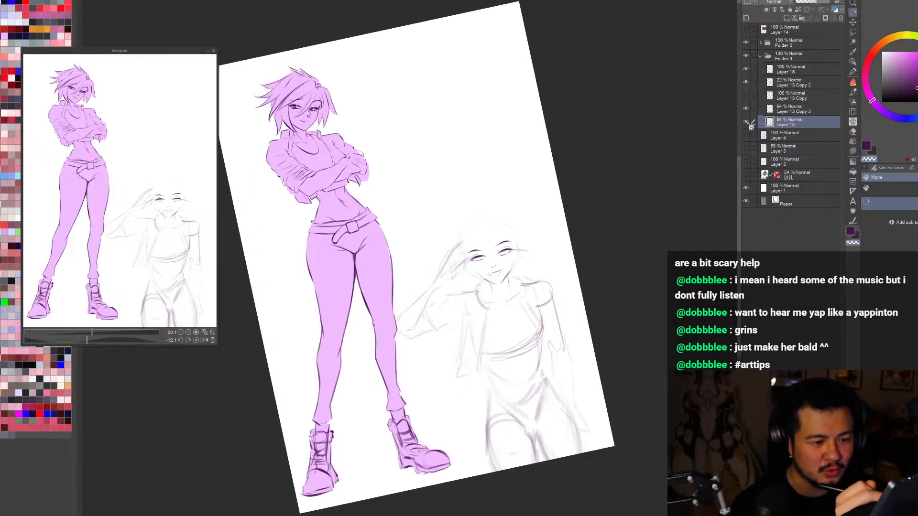
Step: Check Layer 13 and erase the guideline extending past the outer eye with a smaller eraser
left_click(746, 123)
left_click(746, 122)
left_click_drag(732, 162, 736, 192)
scroll(483, 247, "up", 2)
left_click_drag(630, 370, 612, 400)
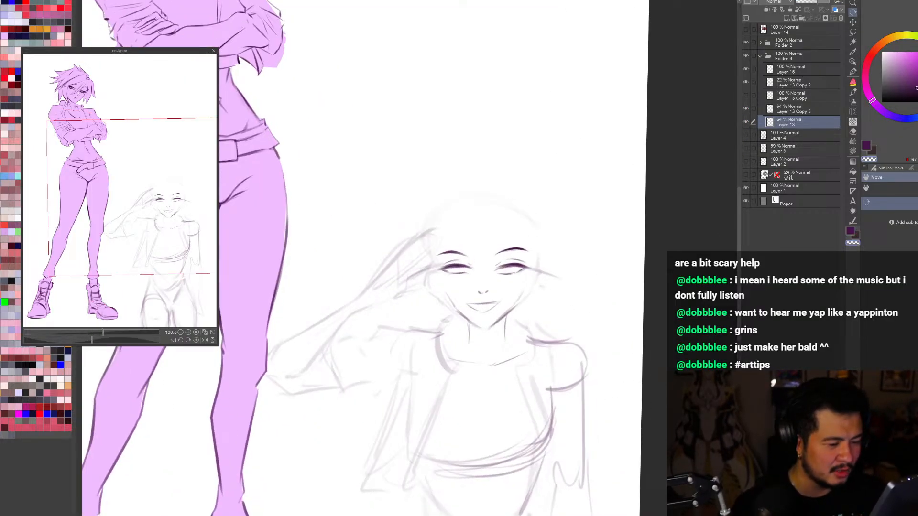
key("e")
key("bracketleft")
key("bracketleft")
key("bracketleft")
key("bracketleft")
mouse_move(535, 285)
left_mouse_down()
mouse_move(551, 275)
mouse_move(554, 302)
mouse_move(568, 294)
left_mouse_up()
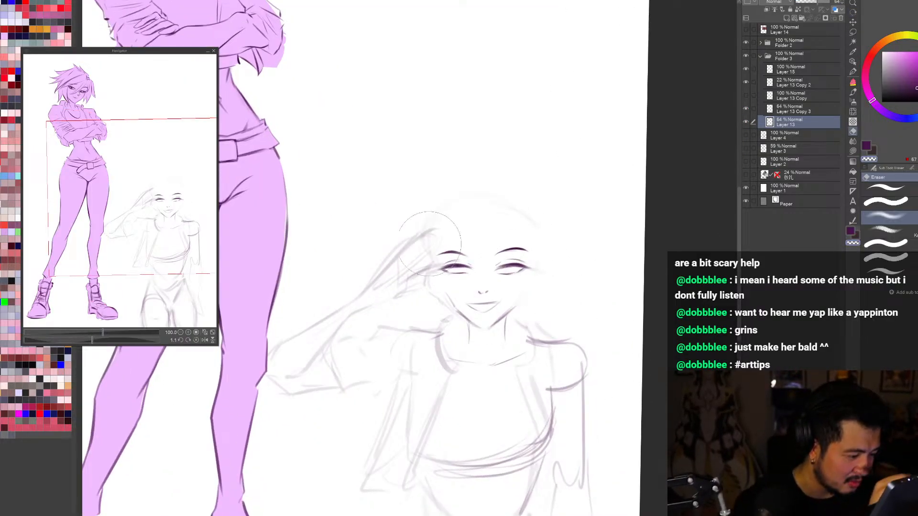
key("r")
mouse_move(618, 363)
left_mouse_down()
mouse_move(577, 416)
mouse_move(607, 380)
left_mouse_up()
Step: Add a new layer directly above Layer 15 in Folder 3 and ready the brush for sketching
left_click(785, 72)
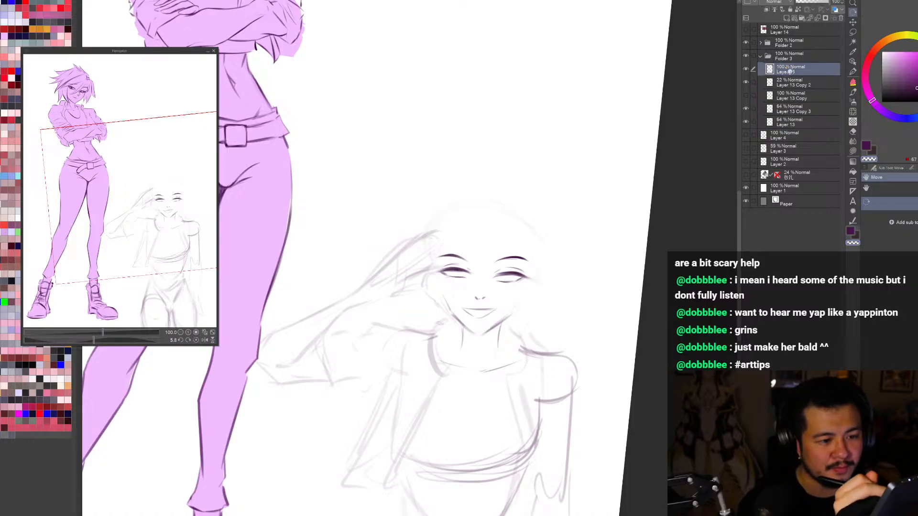
left_click(786, 18)
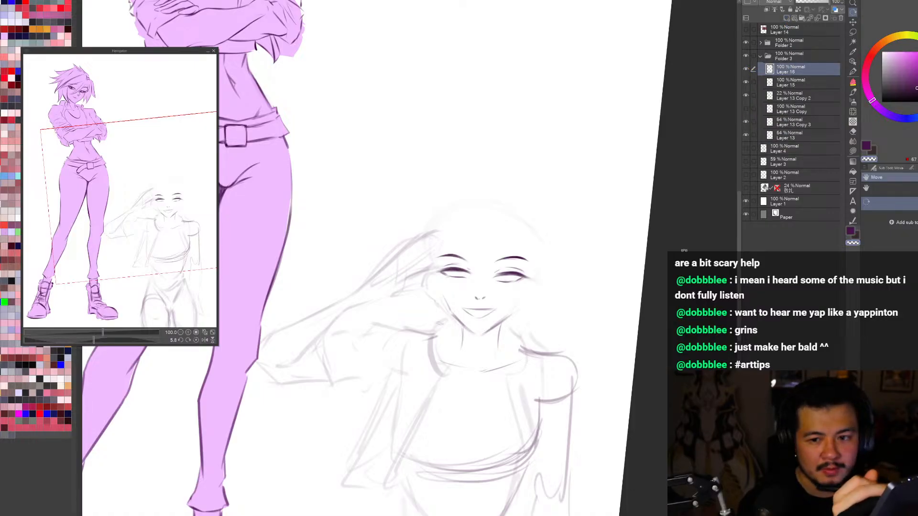
left_click_drag(670, 386, 679, 361)
key("b")
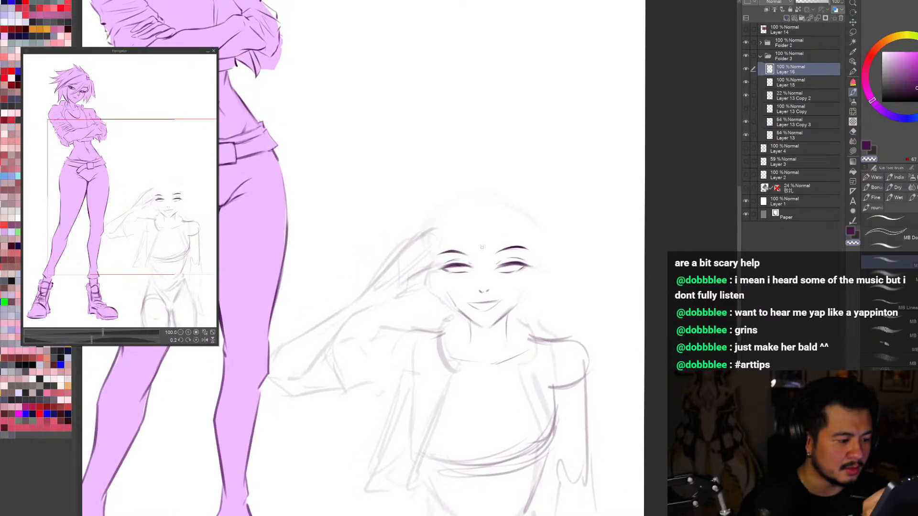
Step: Try to sketch a curved fringe strand sweeping diagonally across the saluting figure's face on Layer 16
key("c")
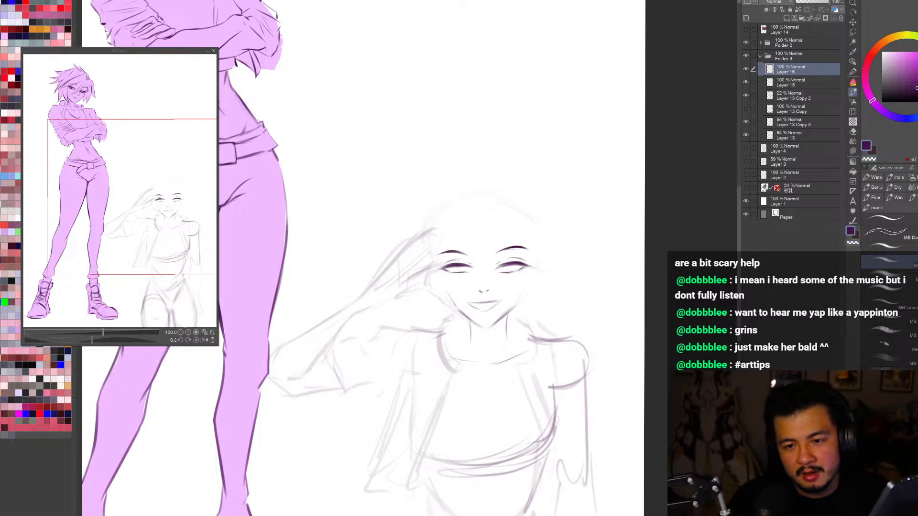
left_click_drag(508, 227, 484, 227)
left_click_drag(453, 235, 507, 300)
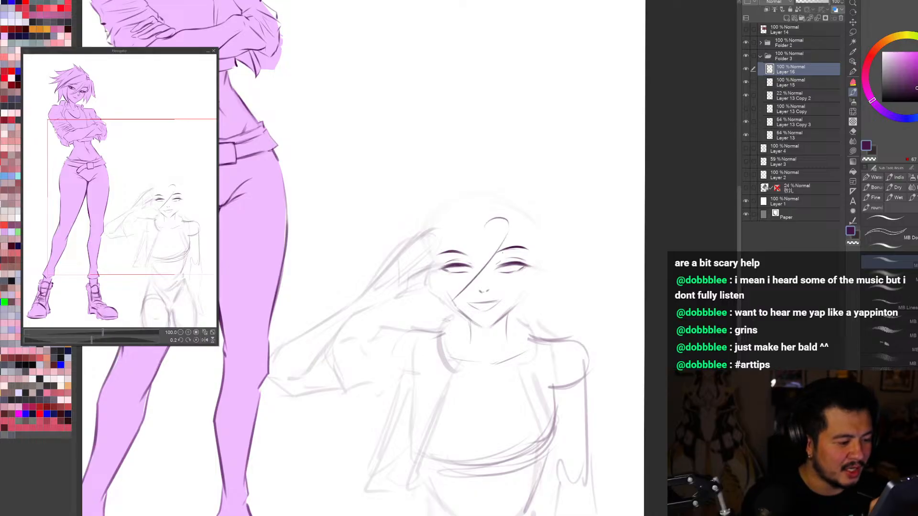
key("ctrl+z")
left_click_drag(507, 237, 444, 302)
left_click_drag(501, 242, 449, 297)
key("ctrl+0")
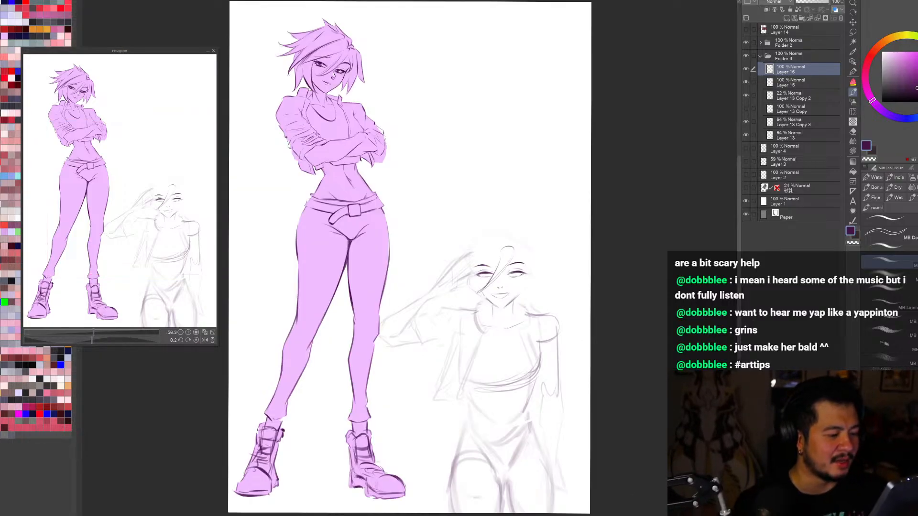
key("ctrl+z")
key("ctrl+z")
key("ctrl+z")
Step: View the drawing mirrored and toggle Layers 16 and 15 to check which one holds the facial features
key("h")
key("r")
mouse_move(652, 436)
left_mouse_down()
mouse_move(642, 449)
mouse_move(654, 434)
left_mouse_up()
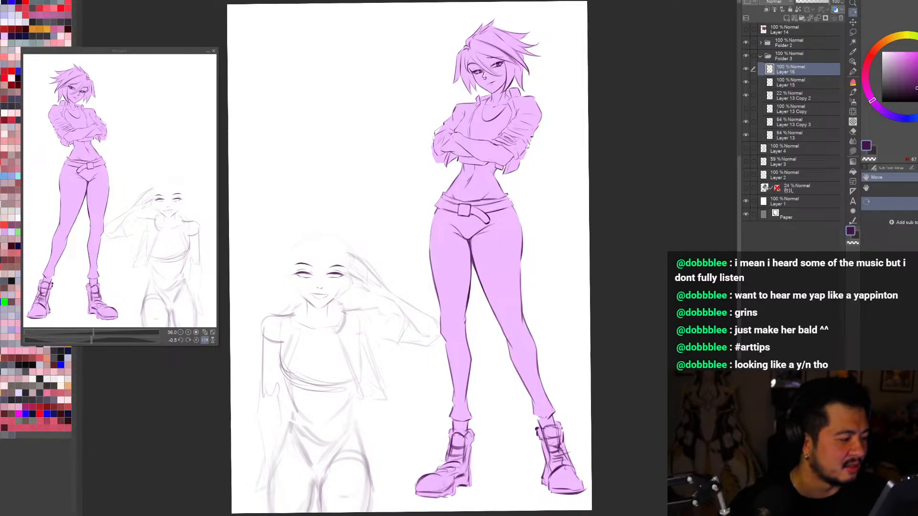
left_click_drag(656, 373, 659, 364)
scroll(601, 364, "down", 1)
left_click(746, 70)
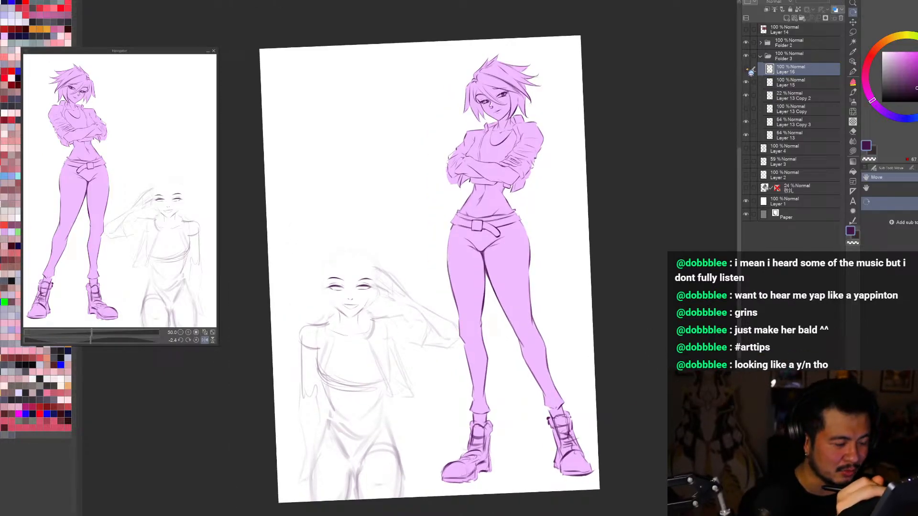
left_click(746, 70)
left_click(746, 82)
scroll(330, 277, "up", 1)
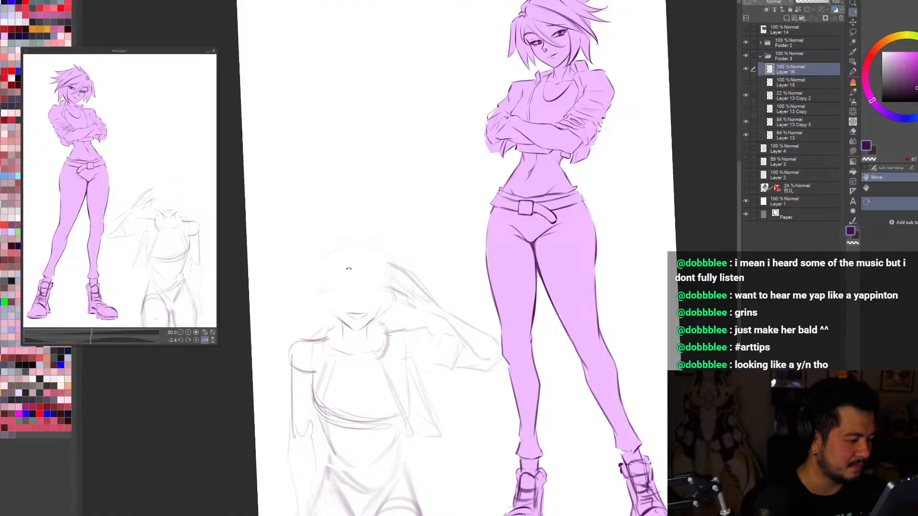
left_click(745, 83)
left_click(792, 83)
Step: Hide and show Layer 15 in the mirrored view to check the face, and reselect Layer 16 with the brush
scroll(643, 381, "down", 2)
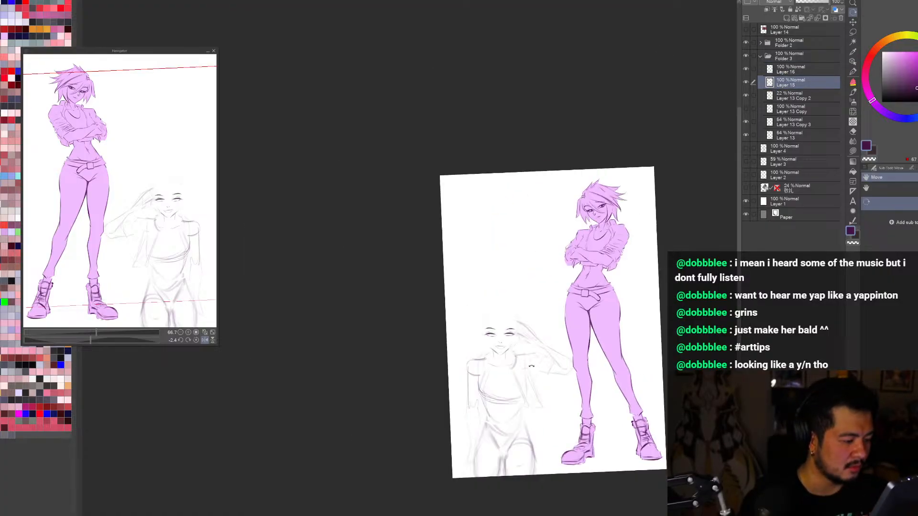
scroll(513, 364, "up", 1)
left_click_drag(594, 378, 592, 390)
scroll(544, 371, "up", 1)
left_click(746, 82)
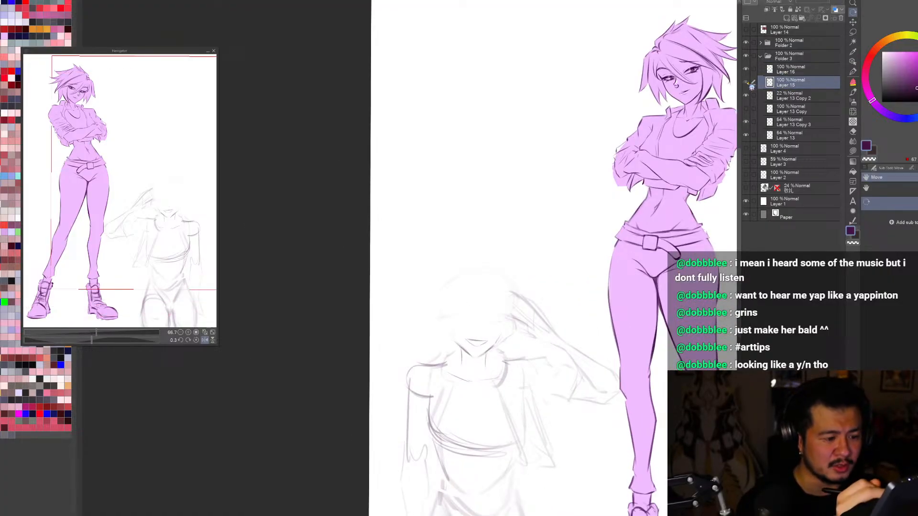
left_click(746, 82)
left_click(778, 73)
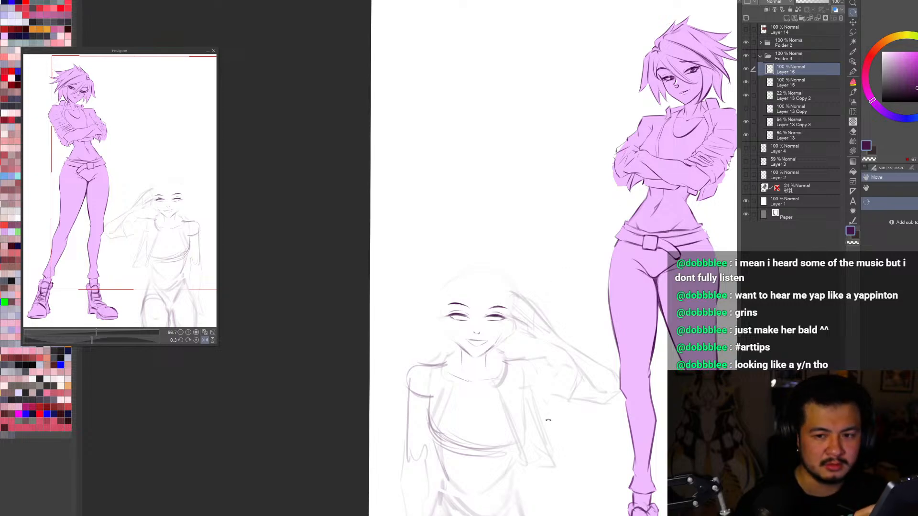
key("b")
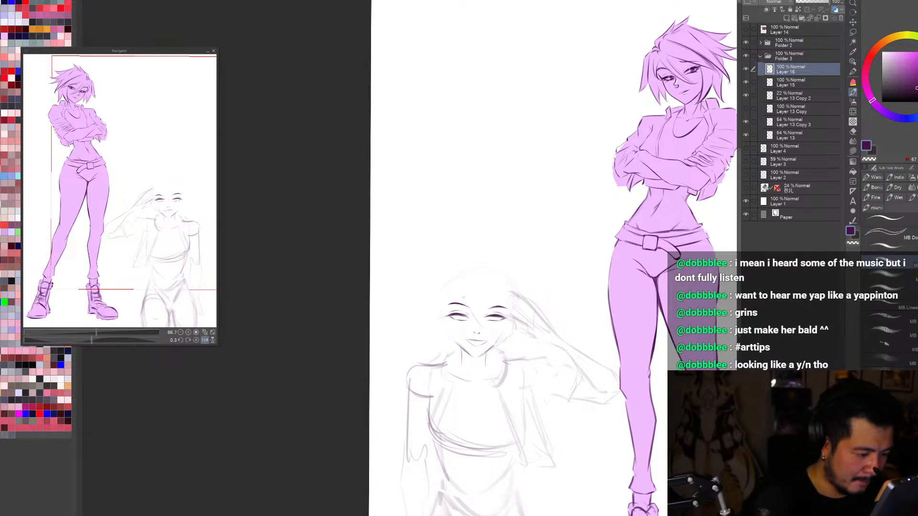
Step: Try to sketch dark fringe strands sweeping from the parting across the saluting figure's eye toward the raised hand on Layer 16
mouse_move(486, 296)
left_mouse_down()
mouse_move(466, 296)
mouse_move(488, 325)
left_mouse_up()
key("ctrl+z")
key("ctrl+z")
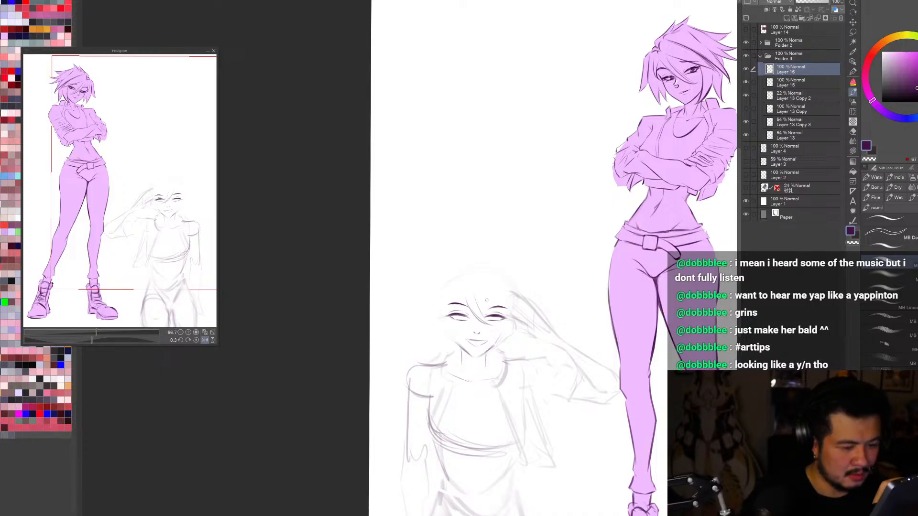
left_click_drag(473, 290, 492, 322)
left_click_drag(469, 285, 467, 304)
left_click_drag(468, 285, 474, 294)
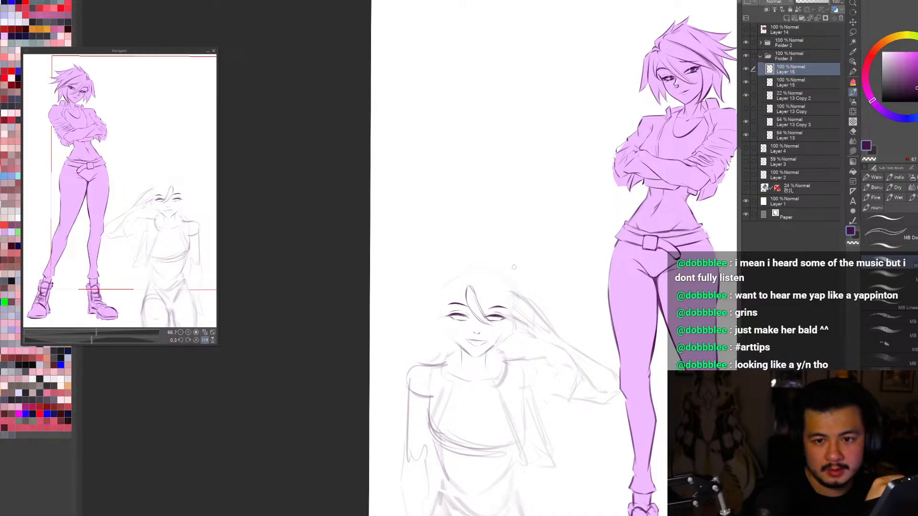
mouse_move(468, 278)
left_mouse_down()
mouse_move(507, 296)
mouse_move(483, 266)
mouse_move(520, 316)
left_mouse_up()
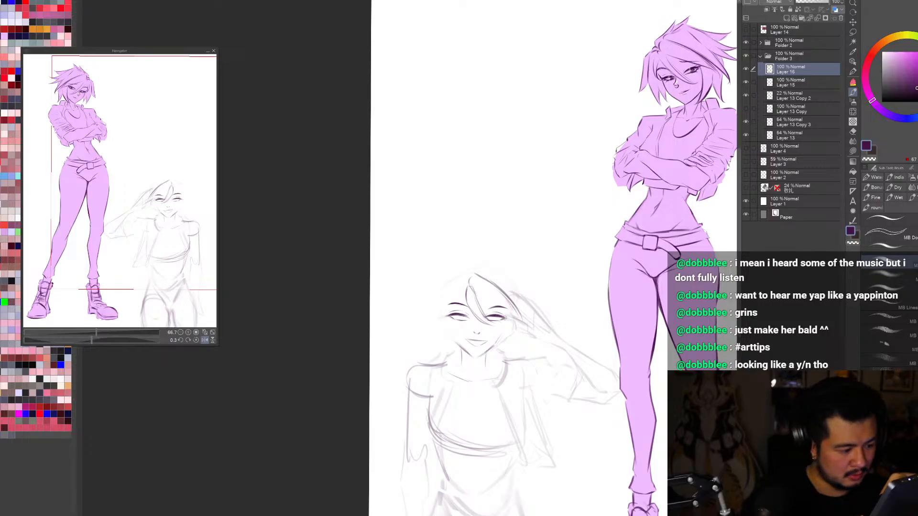
mouse_move(475, 294)
left_mouse_down()
mouse_move(509, 320)
mouse_move(514, 311)
left_mouse_up()
key("ctrl+z")
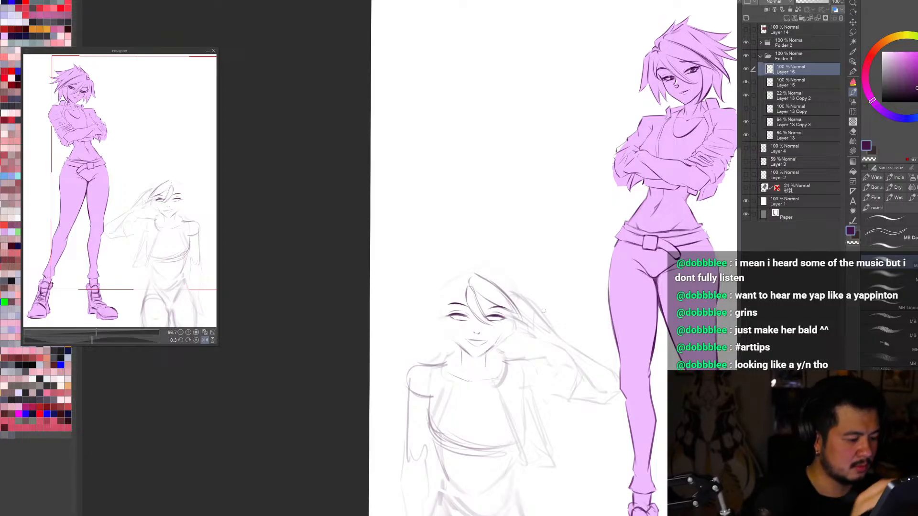
Step: Set the drawing colour to bright magenta, recolour the hair lines on Layer 16 with it and test a stroke
left_click_drag(916, 86, 917, 53)
key("alt+Delete")
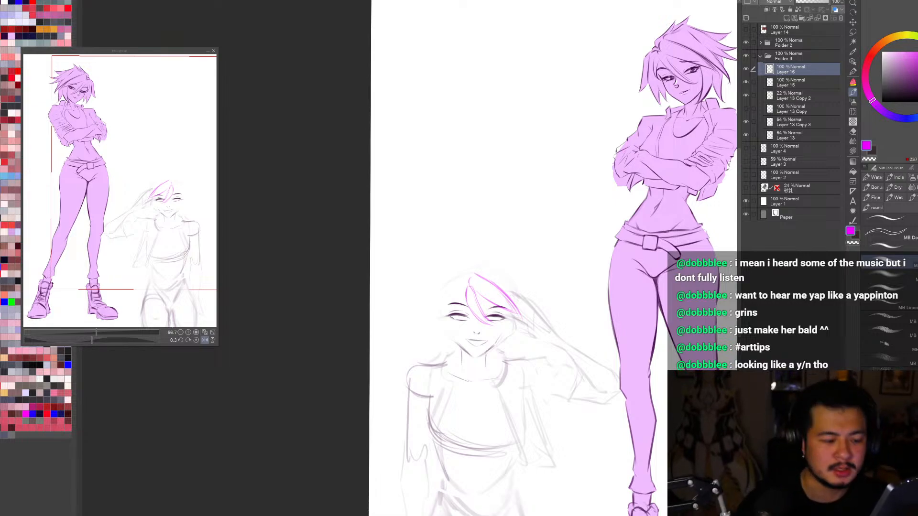
left_click_drag(462, 356, 524, 404)
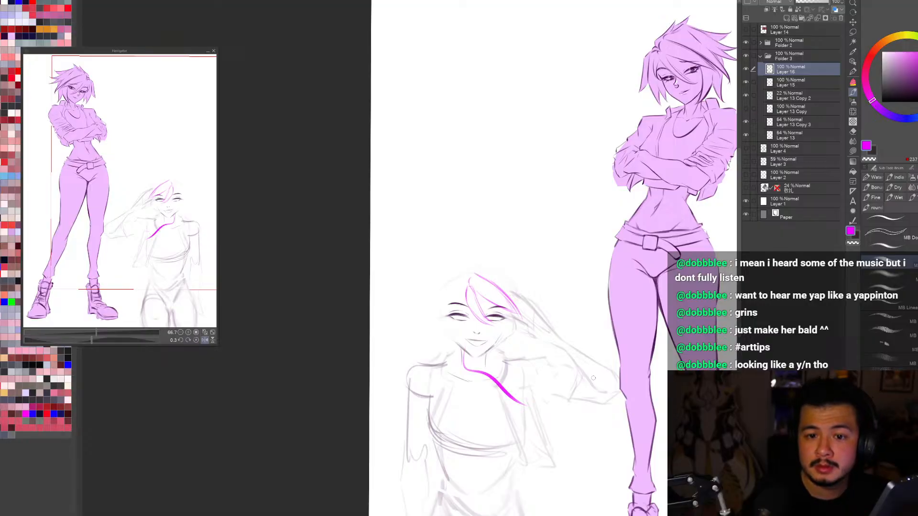
key("ctrl+z")
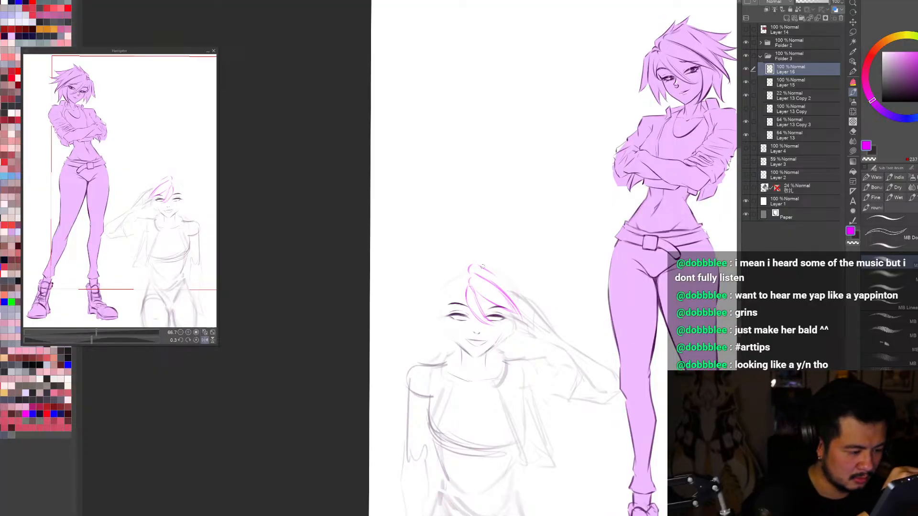
Step: Try magenta outer hair strands sweeping from the crown down toward the saluting hand
left_click_drag(482, 267, 526, 307)
key("ctrl+z")
left_click_drag(482, 266, 521, 305)
left_click_drag(505, 289, 525, 311)
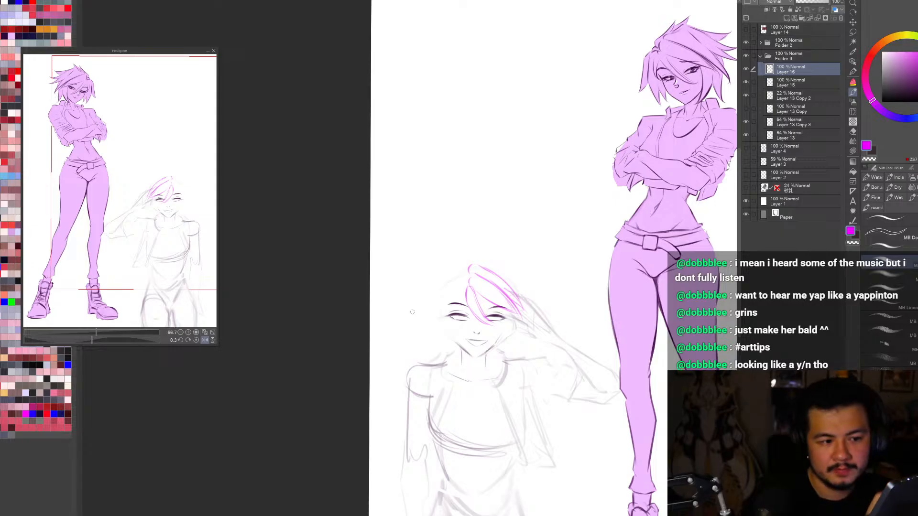
key("ctrl+z")
key("ctrl+z")
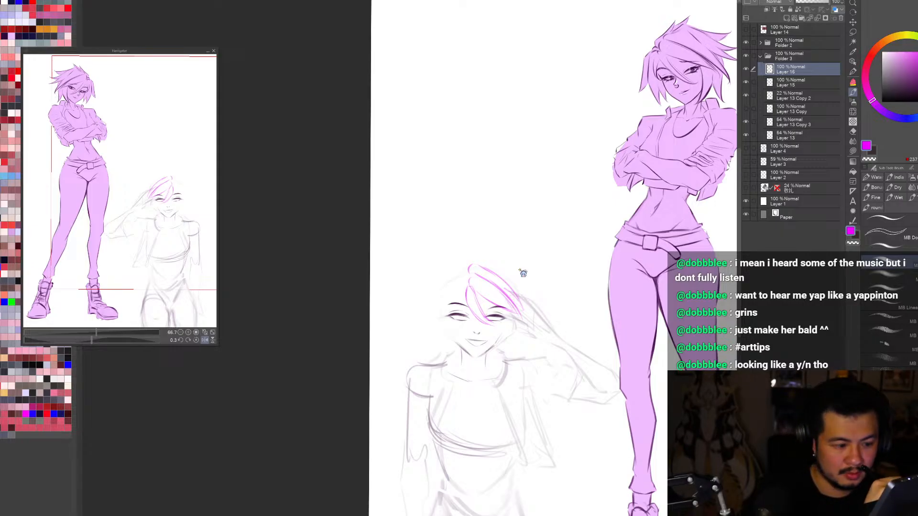
left_click_drag(520, 317, 533, 324)
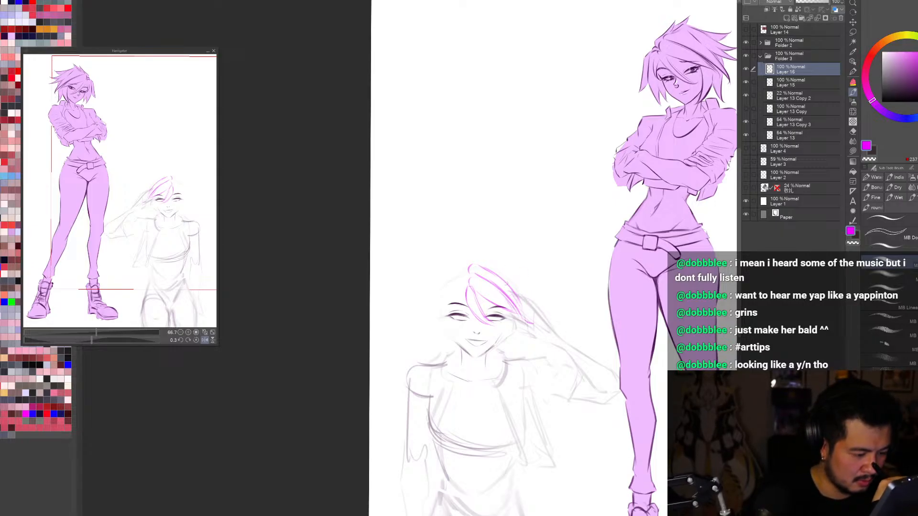
Step: Try extra inner strands between the fringe and outer hair, and test a transform of the hair sketch
mouse_move(498, 273)
left_mouse_down()
mouse_move(530, 322)
mouse_move(482, 276)
mouse_move(519, 313)
left_mouse_up()
key("c")
key("c")
key("ctrl+z")
left_click_drag(487, 283, 518, 312)
key("ctrl+z")
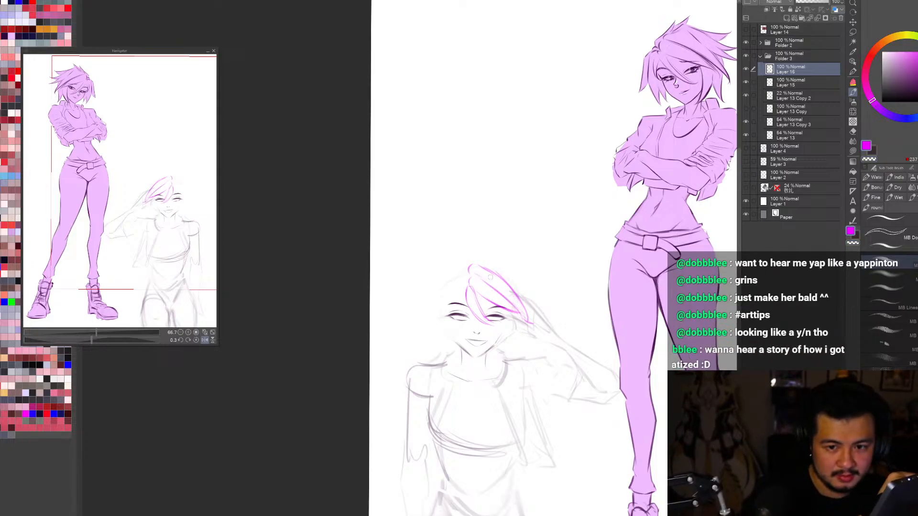
left_click_drag(478, 276, 524, 316)
key("ctrl+z")
key("ctrl+t")
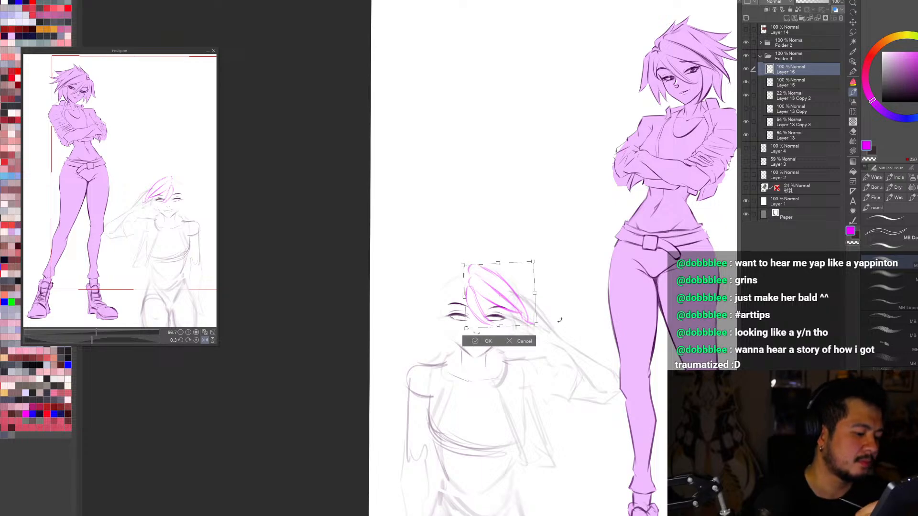
key("Return")
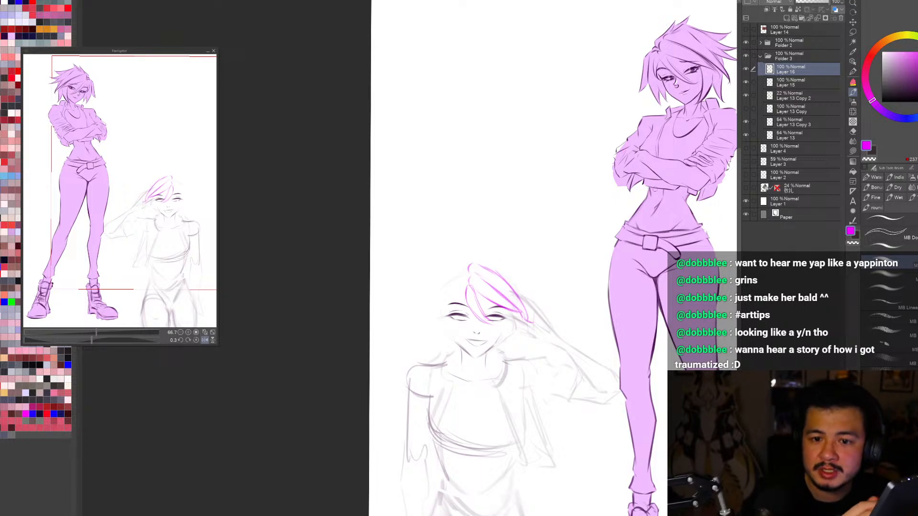
Step: Try reworking the crown strands with the brush and eraser, and clear all hair lines from Layer 16
left_click_drag(485, 264, 531, 289)
key("ctrl+z")
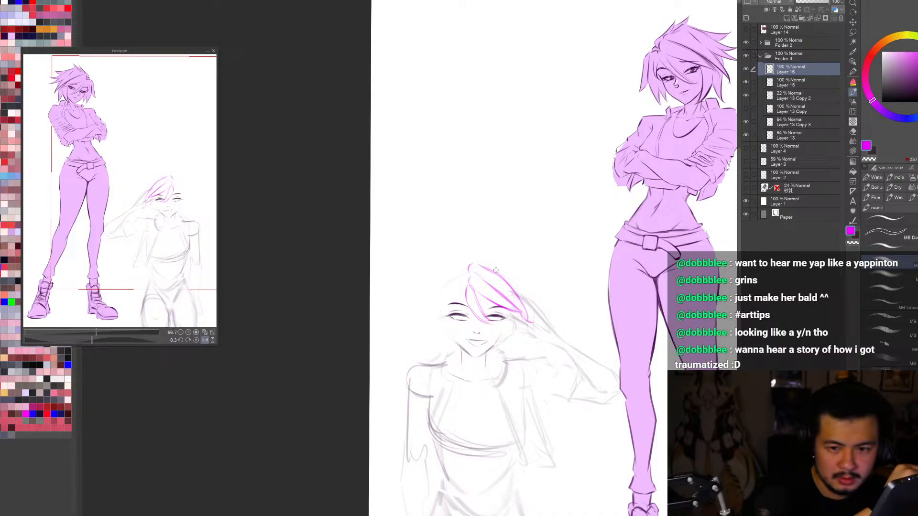
left_click_drag(485, 265, 530, 287)
key("e")
key("bracketright")
key("bracketright")
key("bracketright")
left_click_drag(497, 248, 509, 243)
key("b")
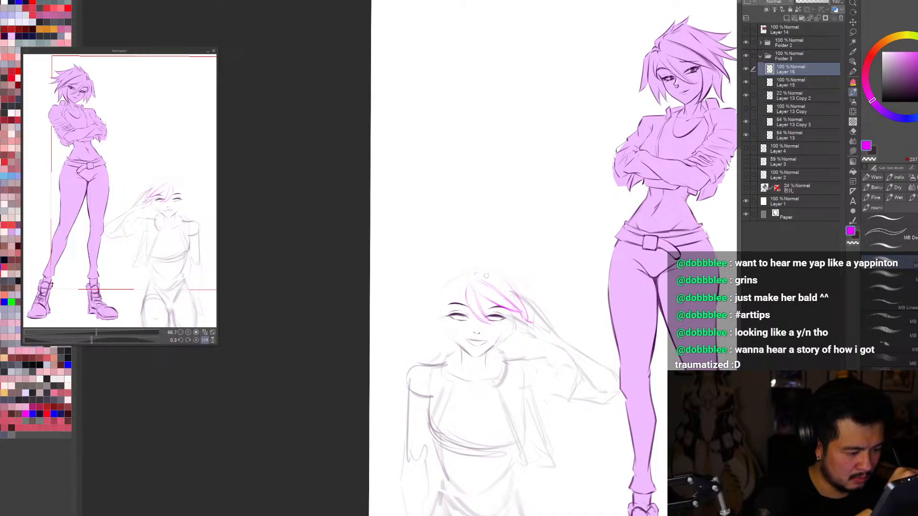
mouse_move(482, 273)
left_mouse_down()
mouse_move(517, 296)
mouse_move(532, 326)
left_mouse_up()
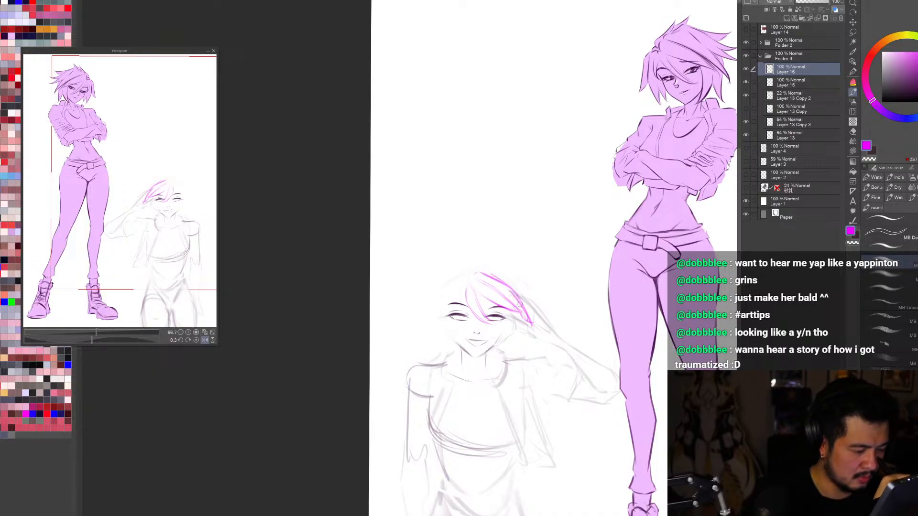
key("Delete")
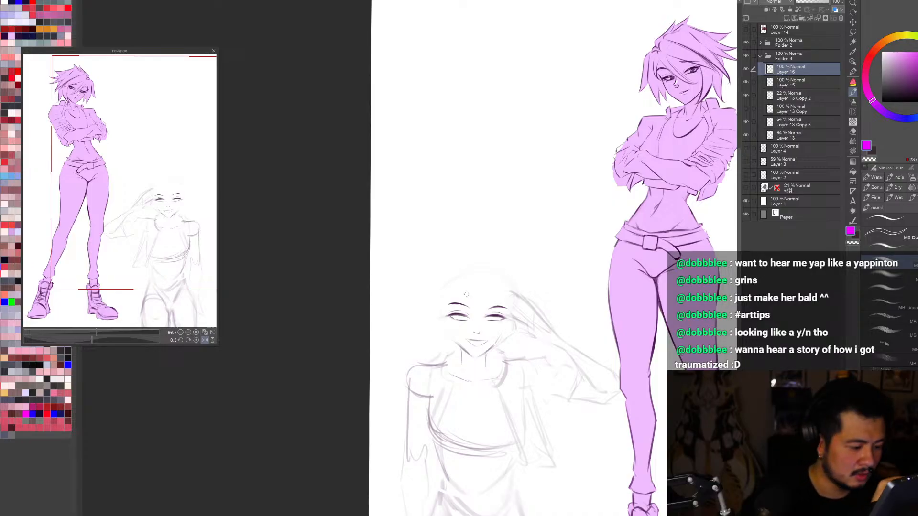
Step: Sketch a new fringe strand across the eye and short side hair framing the face opposite the saluting hand
left_click_drag(467, 296, 498, 329)
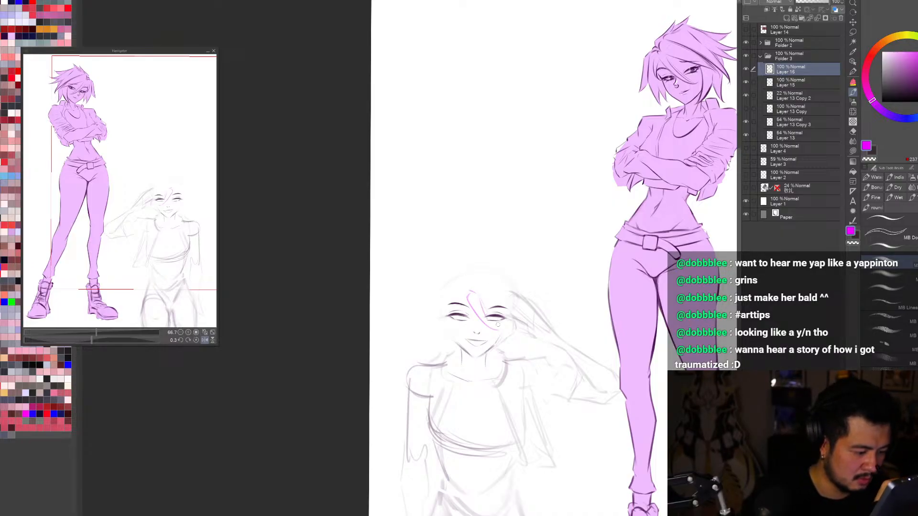
left_click_drag(482, 307, 502, 329)
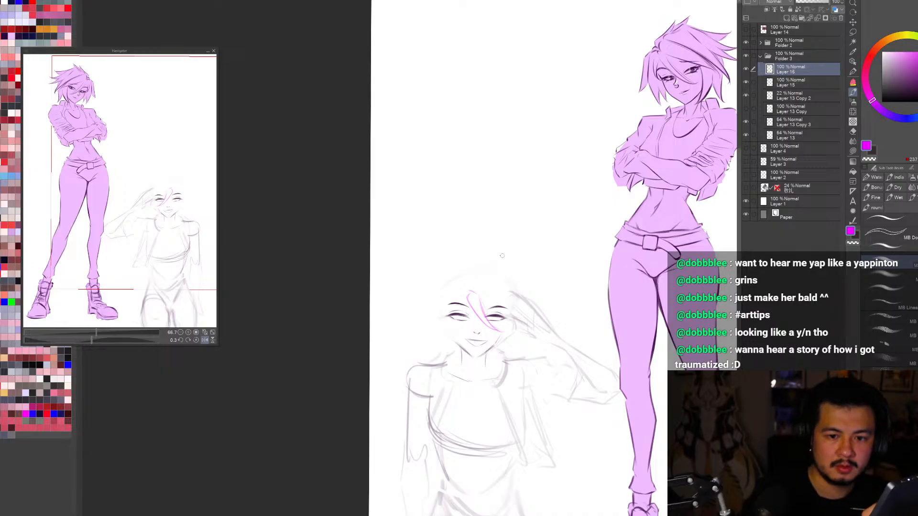
left_click_drag(455, 281, 466, 279)
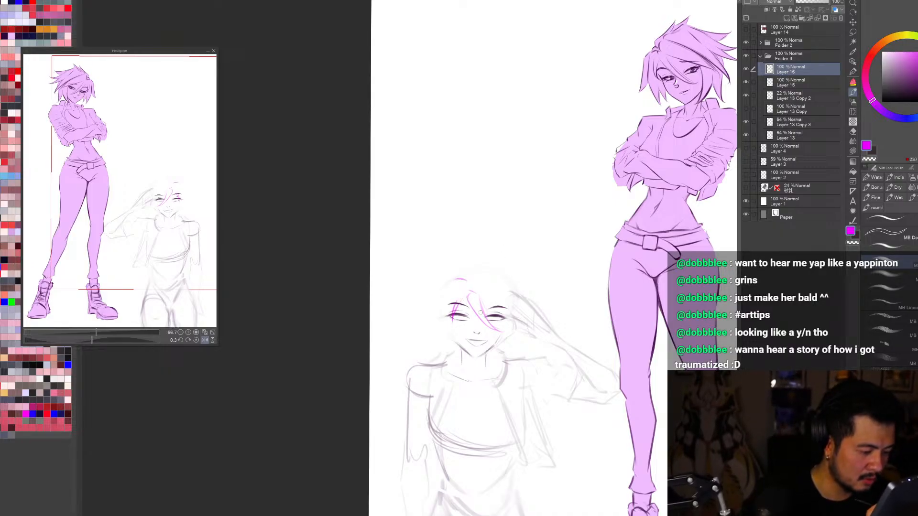
mouse_move(450, 315)
left_mouse_down()
mouse_move(445, 331)
mouse_move(441, 323)
left_mouse_up()
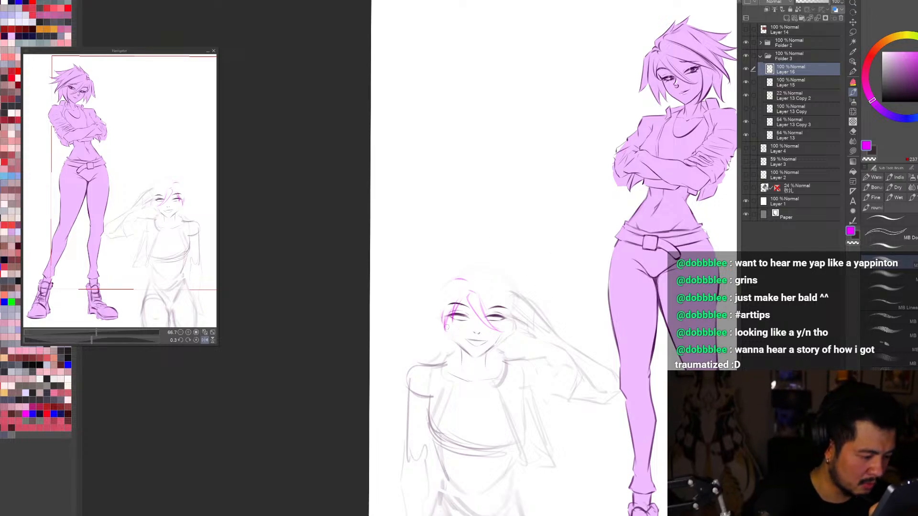
mouse_move(453, 278)
left_mouse_down()
mouse_move(434, 297)
mouse_move(430, 325)
mouse_move(439, 329)
left_mouse_up()
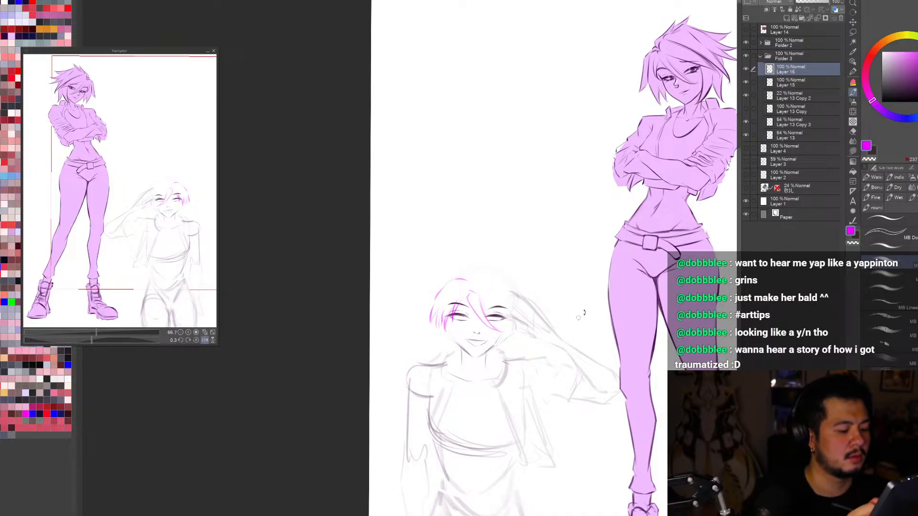
Step: Slightly adjust the new hair sketch's fit over the head with a transform
key("ctrl+t")
left_click_drag(495, 305, 494, 308)
left_click(459, 345)
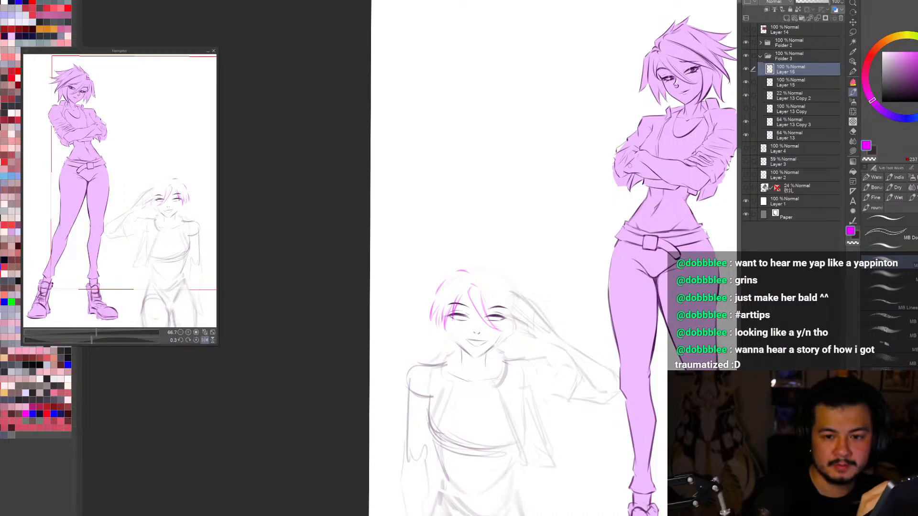
Step: Sketch swept strands running from the parting down to the temple beside the saluting hand
mouse_move(481, 273)
left_mouse_down()
mouse_move(515, 310)
mouse_move(505, 301)
mouse_move(520, 324)
left_mouse_up()
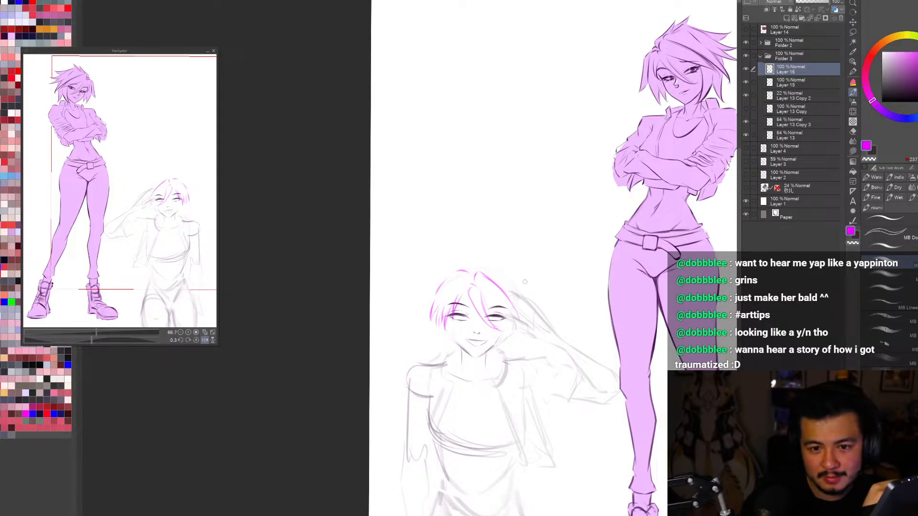
left_click_drag(478, 288, 520, 320)
key("ctrl+z")
left_click_drag(497, 287, 519, 318)
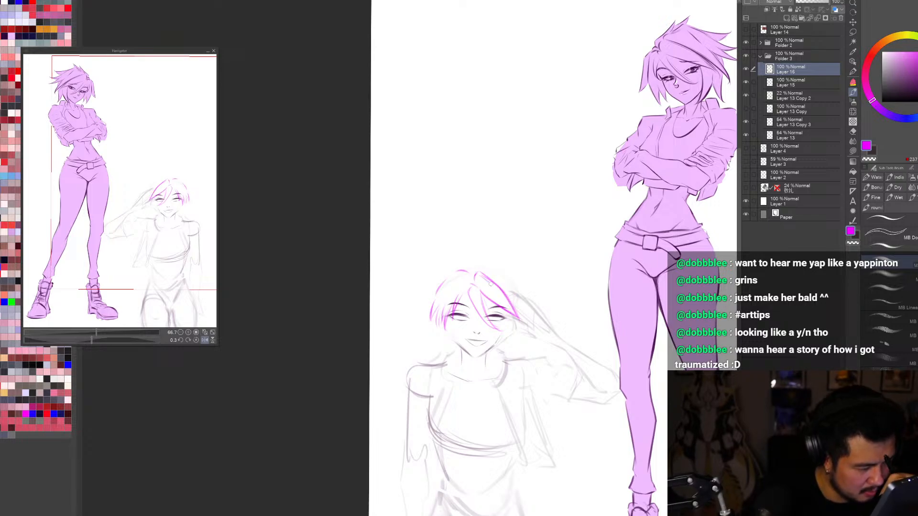
left_click_drag(481, 275, 514, 310)
key("ctrl+z")
left_click_drag(490, 280, 516, 306)
key("c")
key("c")
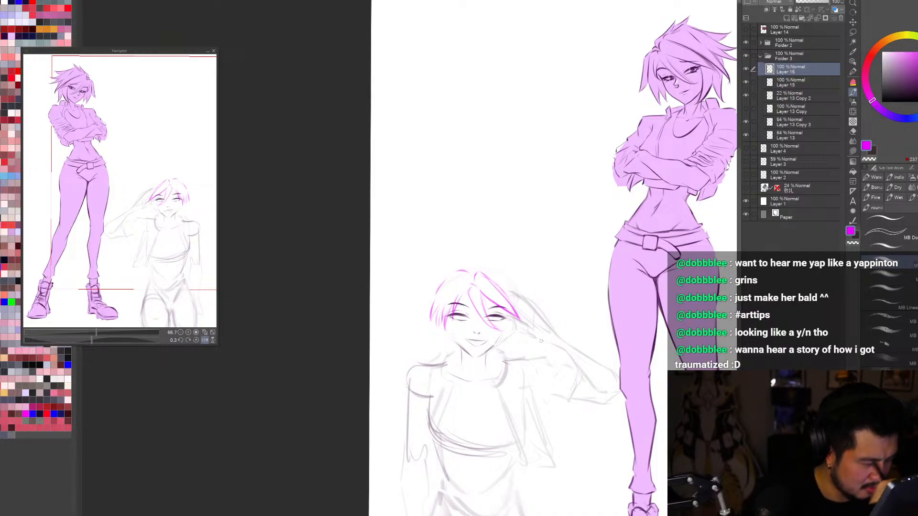
Step: Enlarge the whole hair sketch slightly by stretching its upper corners outward
key("ctrl+t")
left_click_drag(524, 269, 526, 266)
left_click_drag(428, 269, 426, 265)
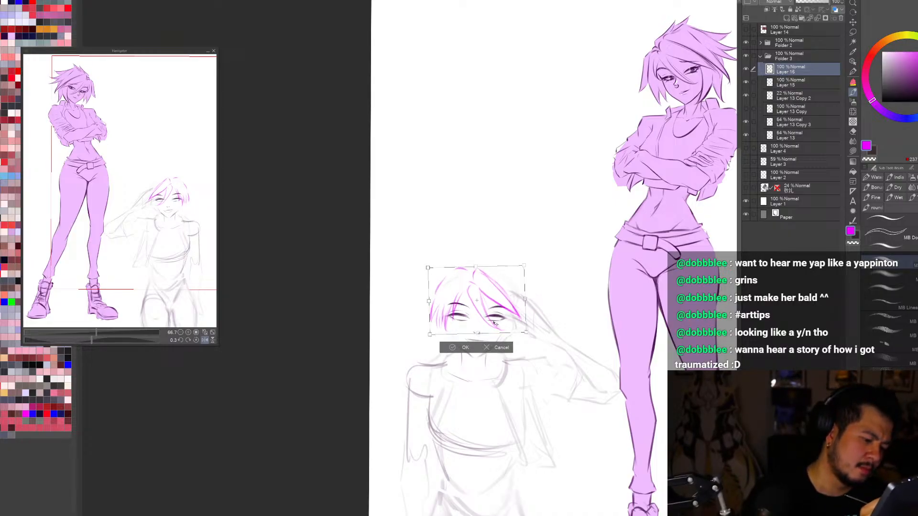
key("Return")
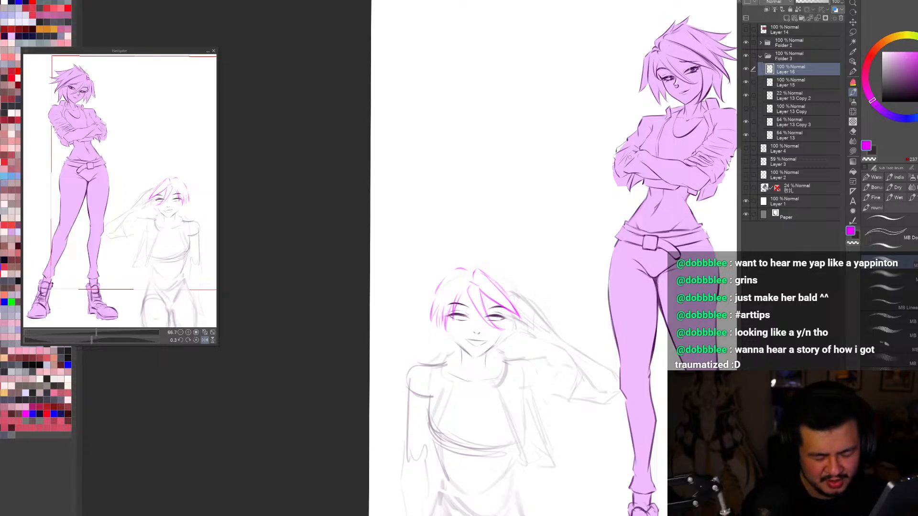
Step: Add a small tuft at the crown and try a long side lock beside the cheek near the saluting hand
left_click_drag(483, 249, 539, 272)
key("ctrl+z")
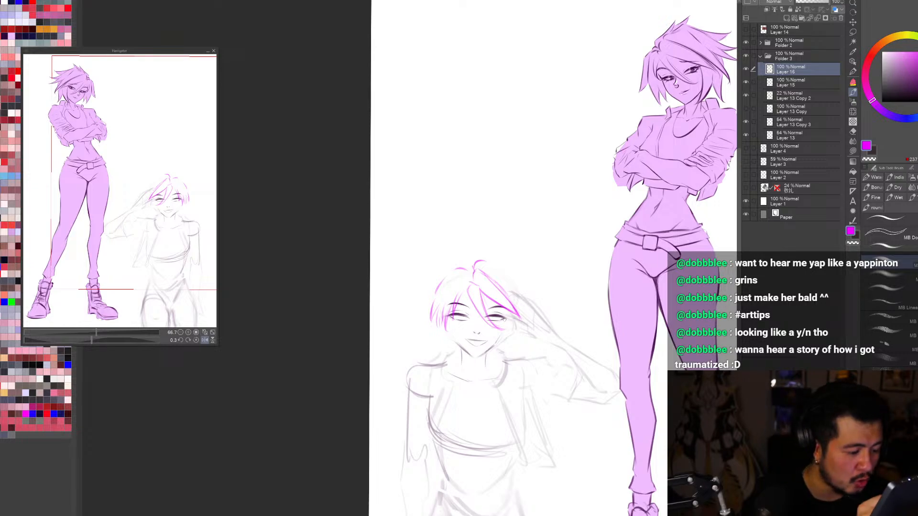
left_click_drag(501, 327, 503, 355)
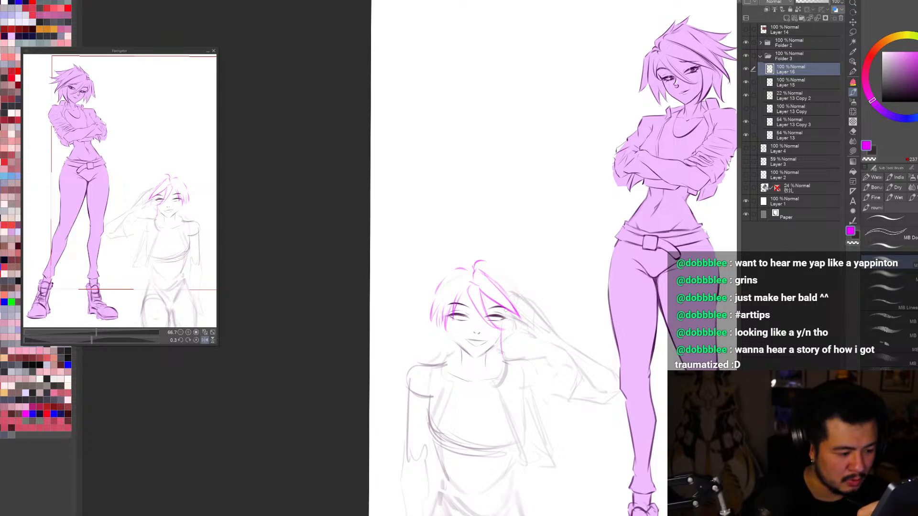
key("ctrl+z")
left_click_drag(503, 320, 504, 355)
key("ctrl+z")
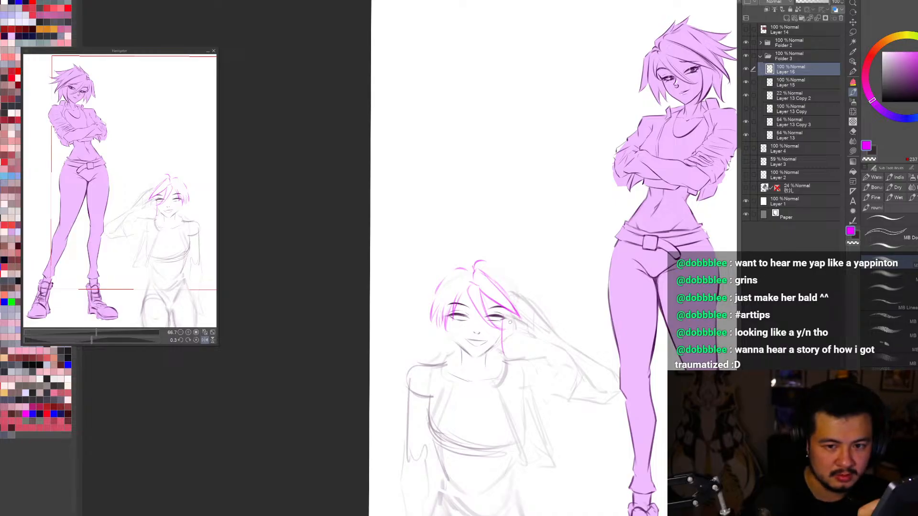
Step: Lasso the strands over the eye beside the saluting hand, shift them slightly with a transform and deselect
key("m")
mouse_move(485, 286)
left_mouse_down()
mouse_move(471, 293)
mouse_move(507, 332)
mouse_move(496, 323)
mouse_move(518, 307)
mouse_move(516, 298)
left_mouse_up()
key("ctrl+t")
left_click_drag(500, 322, 503, 319)
left_click(482, 348)
key("ctrl+d")
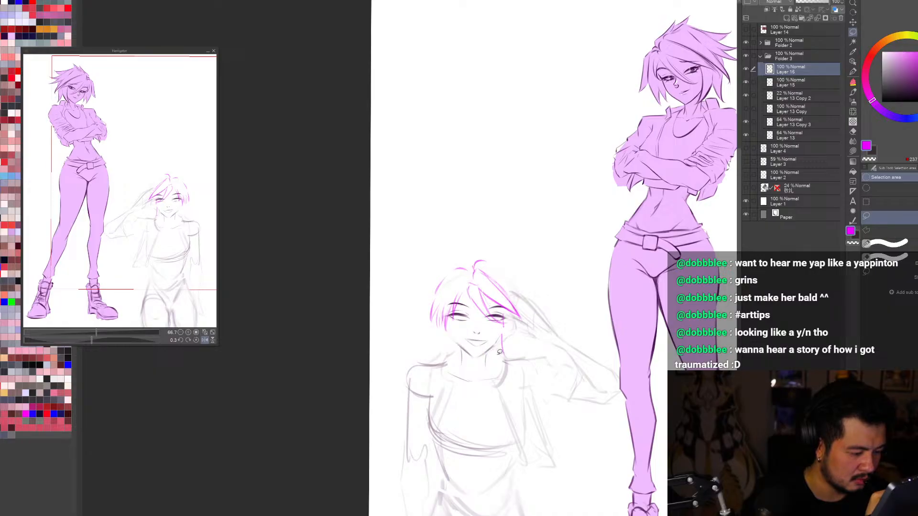
Step: Sketch a pointed side lock hanging from the temple past the jaw beside the saluting hand
key("b")
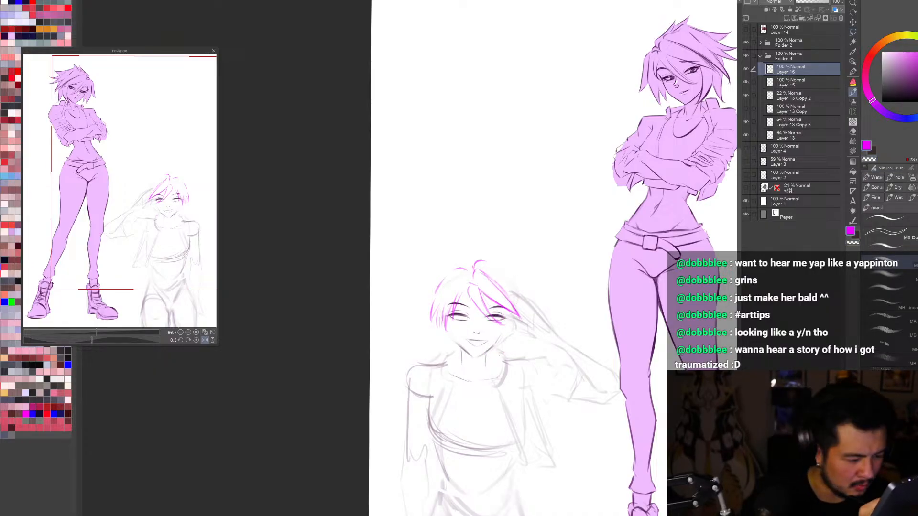
left_click_drag(500, 328, 503, 356)
mouse_move(507, 329)
left_mouse_down()
mouse_move(509, 354)
mouse_move(497, 360)
left_mouse_up()
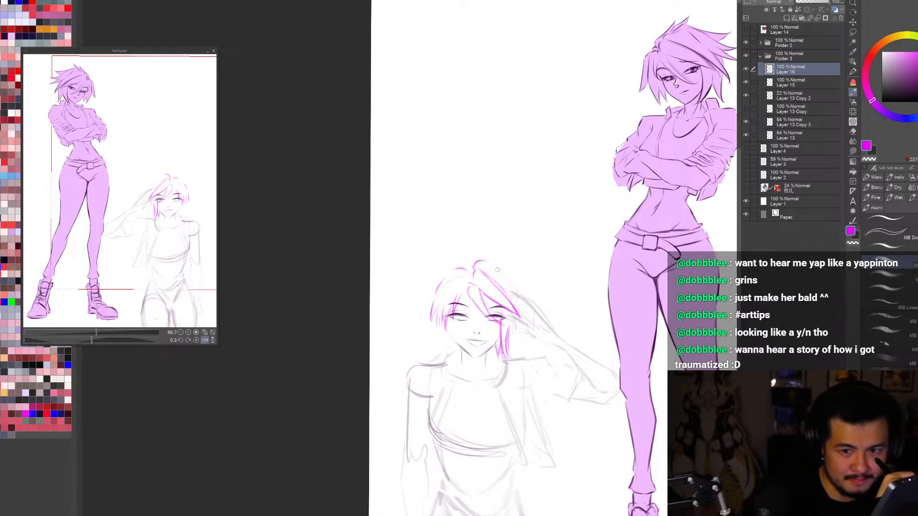
Step: Sketch outer hair strands sweeping from the crown toward the saluting hand, undoing unwanted strokes
mouse_move(482, 261)
left_mouse_down()
mouse_move(520, 299)
mouse_move(512, 286)
mouse_move(530, 299)
left_mouse_up()
key("ctrl+z")
key("ctrl+z")
key("ctrl+z")
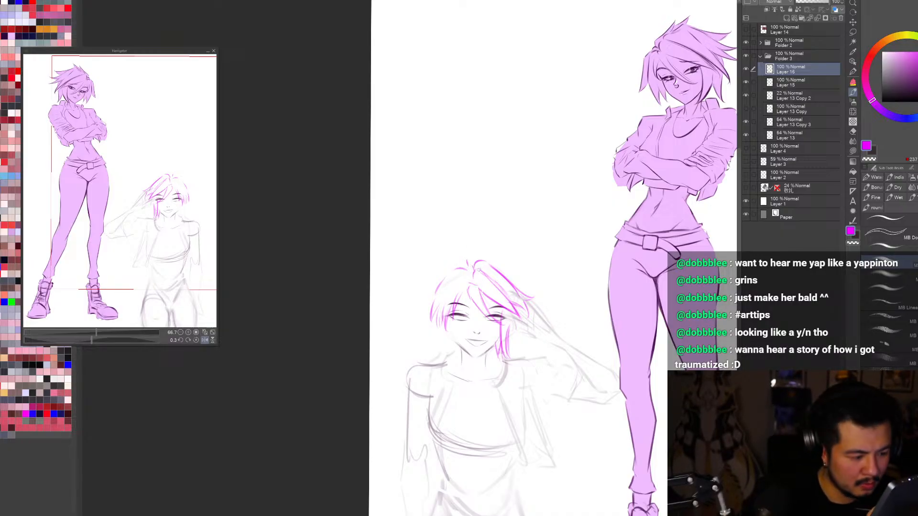
Step: Sketch a pointed strand flicking outward from the crown past the temple away from the saluting hand
mouse_move(462, 263)
left_mouse_down()
mouse_move(437, 275)
mouse_move(460, 268)
mouse_move(428, 289)
mouse_move(439, 297)
mouse_move(415, 302)
left_mouse_up()
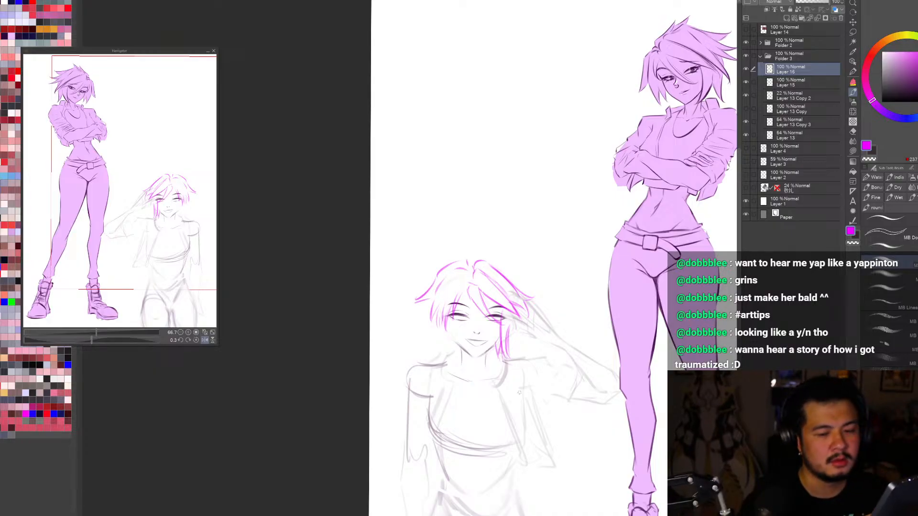
mouse_move(532, 336)
left_mouse_down()
mouse_move(606, 373)
mouse_move(613, 397)
left_mouse_up()
key("ctrl+z")
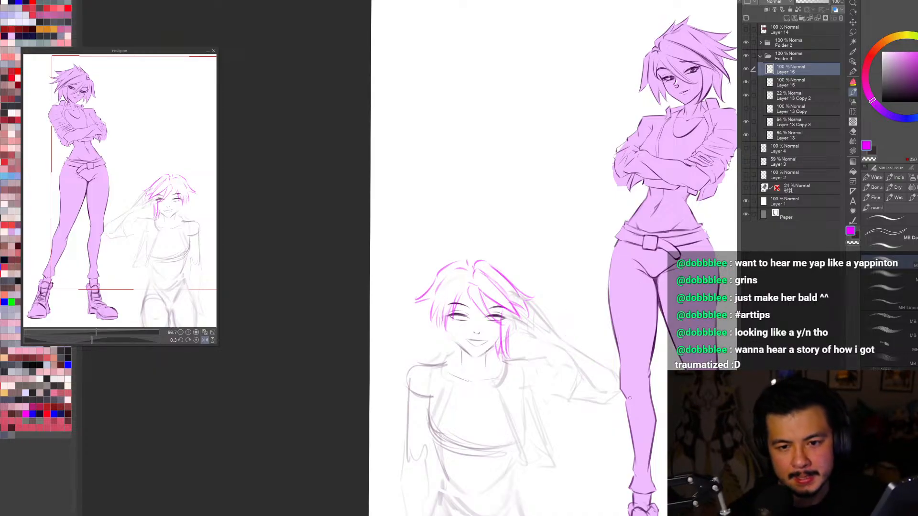
Step: Sketch an upright tuft of hair at the crown, undoing rejected strokes
mouse_move(475, 255)
left_mouse_down()
mouse_move(484, 246)
mouse_move(468, 264)
mouse_move(499, 239)
left_mouse_up()
key("ctrl+z")
key("ctrl+z")
key("ctrl+z")
mouse_move(492, 247)
left_mouse_down()
mouse_move(479, 260)
mouse_move(463, 253)
left_mouse_up()
key("ctrl+z")
mouse_move(465, 252)
left_mouse_down()
mouse_move(485, 241)
mouse_move(472, 246)
mouse_move(477, 256)
mouse_move(489, 238)
mouse_move(481, 240)
left_mouse_up()
key("ctrl+z")
key("ctrl+z")
key("ctrl+z")
key("ctrl+z")
key("ctrl+z")
key("ctrl+z")
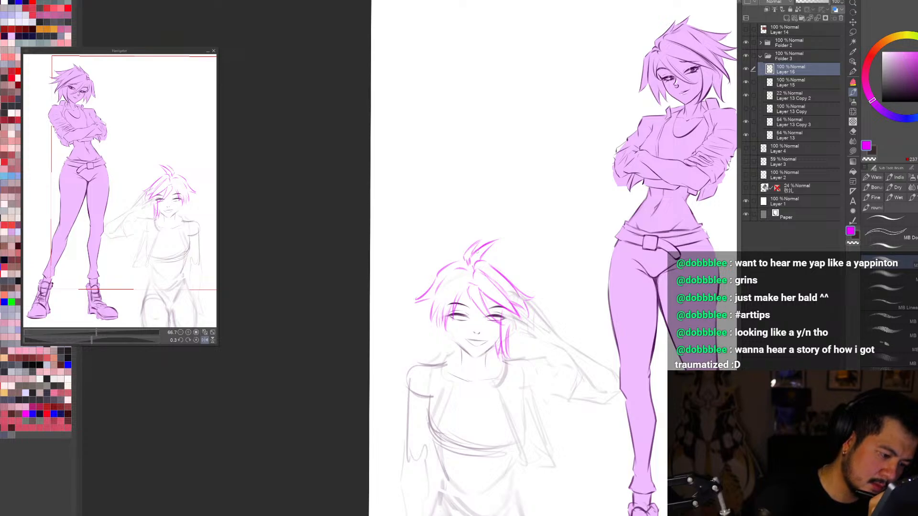
key("ctrl+0")
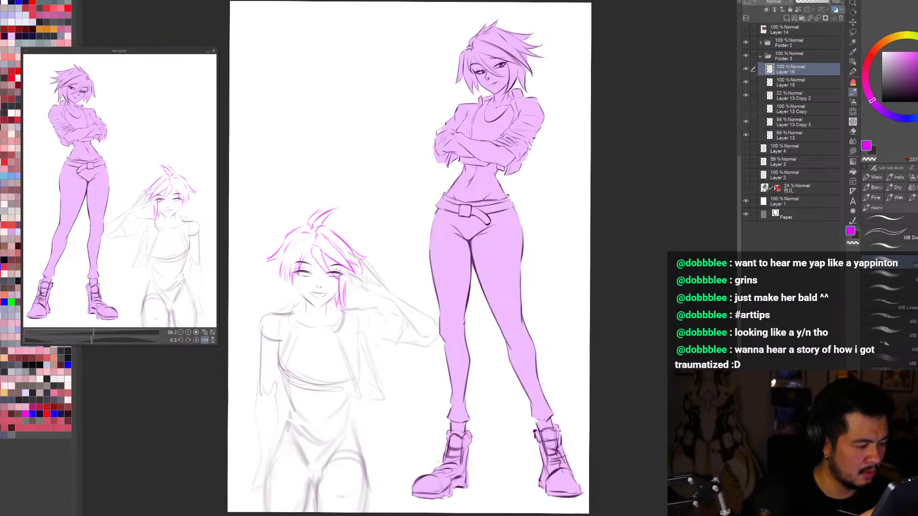
Step: Lasso the hair on the side away from the saluting hand, adjust it slightly with a transform and deselect
key("ctrl+t")
left_click(341, 330)
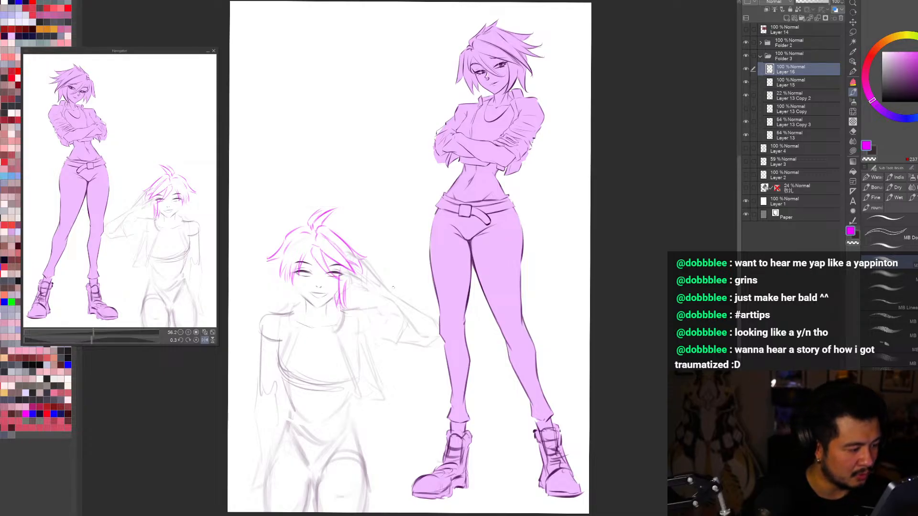
key("m")
mouse_move(309, 283)
left_mouse_down()
mouse_move(314, 232)
mouse_move(308, 302)
left_mouse_up()
key("ctrl+t")
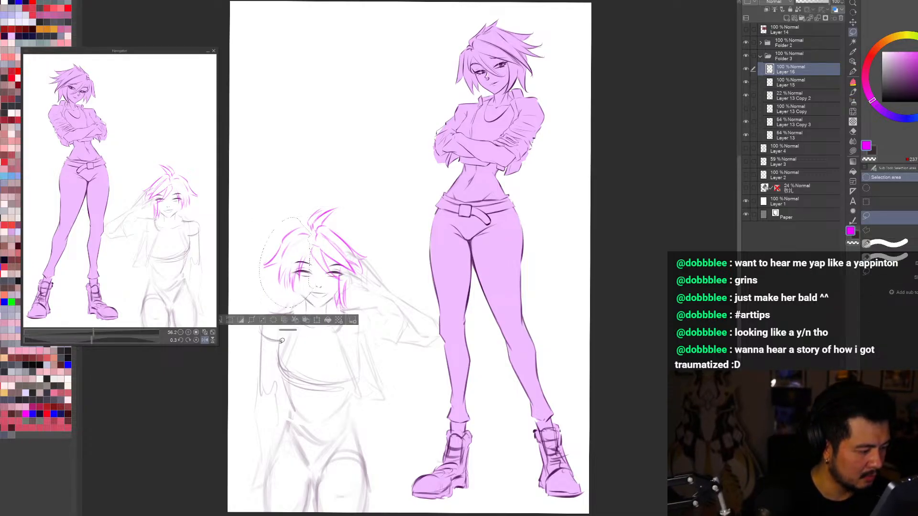
left_click(276, 321)
key("b")
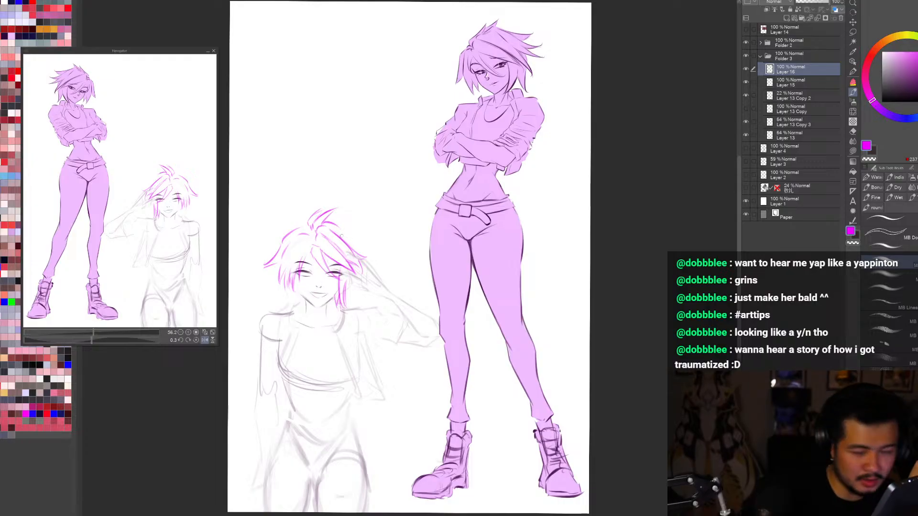
Step: Sketch a pointed outer strand flicking out above the saluting hand and check the hairstyle in a mirrored view
mouse_move(338, 230)
left_mouse_down()
mouse_move(365, 240)
mouse_move(350, 245)
left_mouse_up()
key("ctrl+z")
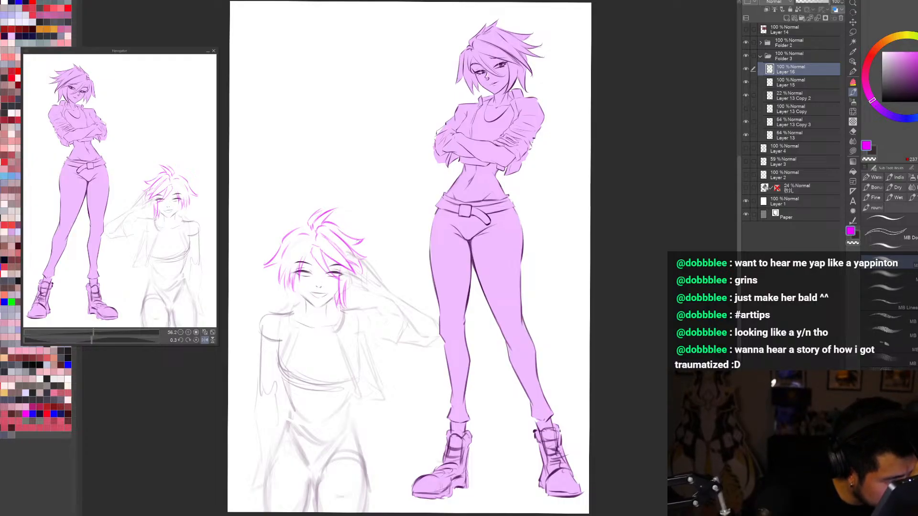
key("h")
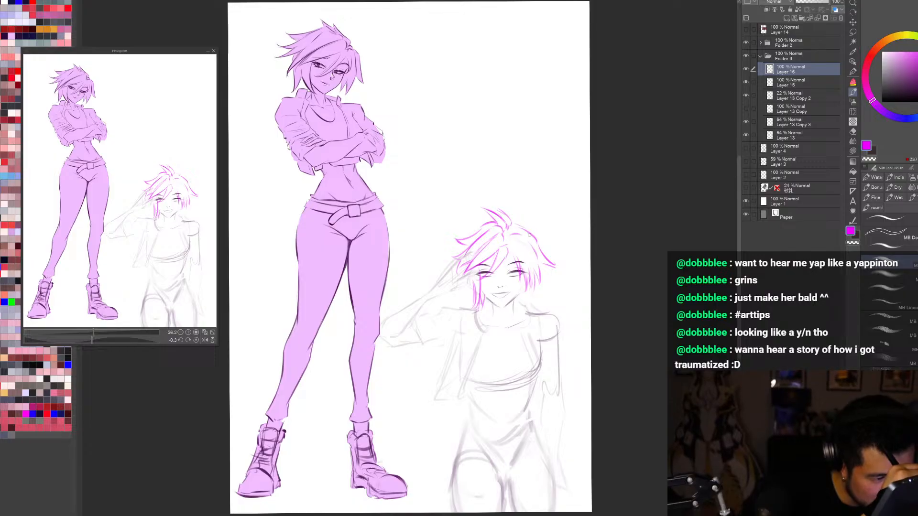
key("h")
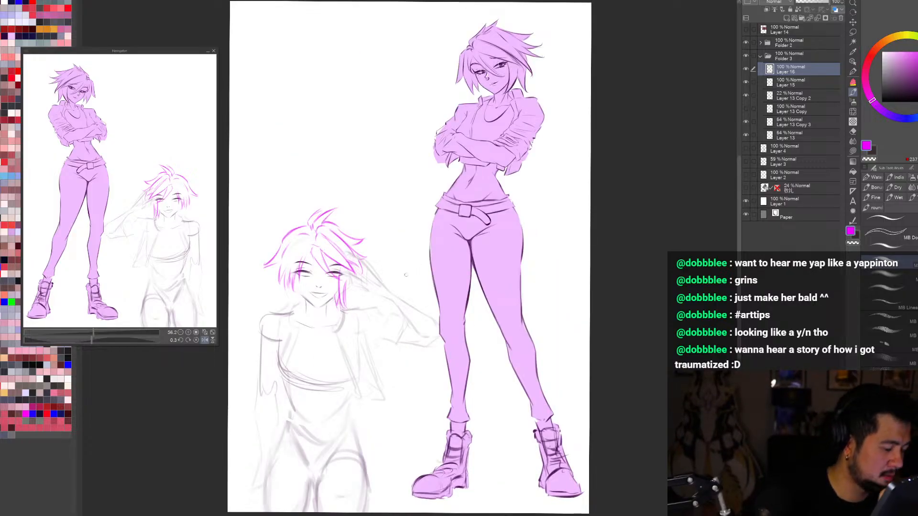
Step: Erase the side strands hanging beside the eye away from the saluting hand, undoing trial strokes
key("e")
mouse_move(283, 268)
left_mouse_down()
mouse_move(282, 293)
mouse_move(306, 258)
mouse_move(303, 277)
mouse_move(320, 264)
mouse_move(328, 274)
mouse_move(302, 269)
mouse_move(291, 278)
mouse_move(302, 272)
left_mouse_up()
key("b")
key("c")
key("c")
key("ctrl+z")
key("ctrl+z")
key("ctrl+z")
key("ctrl+z")
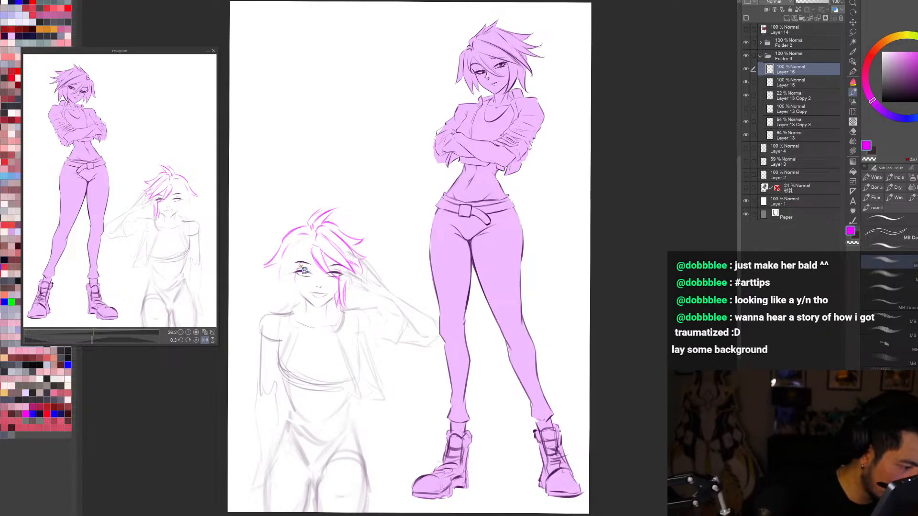
Step: Redraw the locks beside the cheek away from the saluting hand and lengthen the outward flick there
mouse_move(292, 266)
left_mouse_down()
mouse_move(294, 281)
mouse_move(257, 267)
mouse_move(278, 265)
mouse_move(274, 287)
mouse_move(287, 285)
left_mouse_up()
left_click(278, 286, "alt")
key("c")
left_click(295, 266, "alt")
key("c")
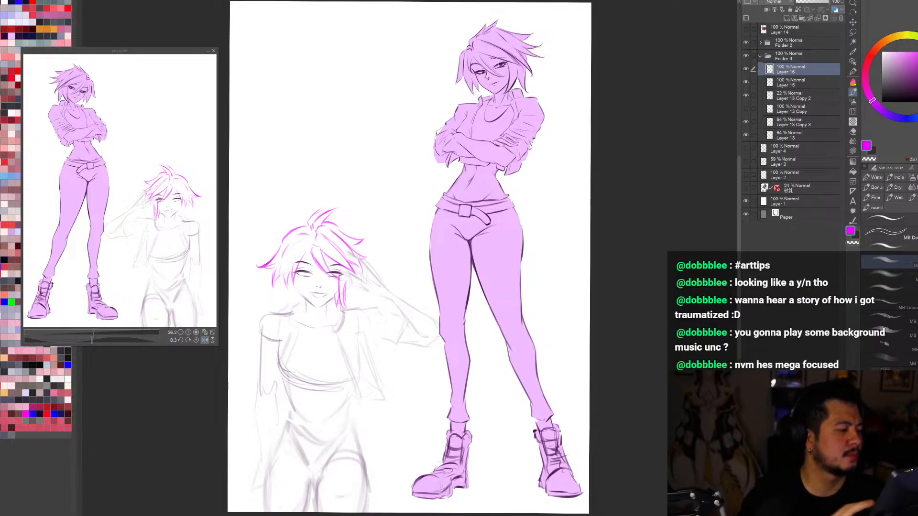
Step: Recolor the magenta hair lines on Layer 16 to a dark purple and collapse Folder 3
key("ctrl+minus")
key("ctrl+minus")
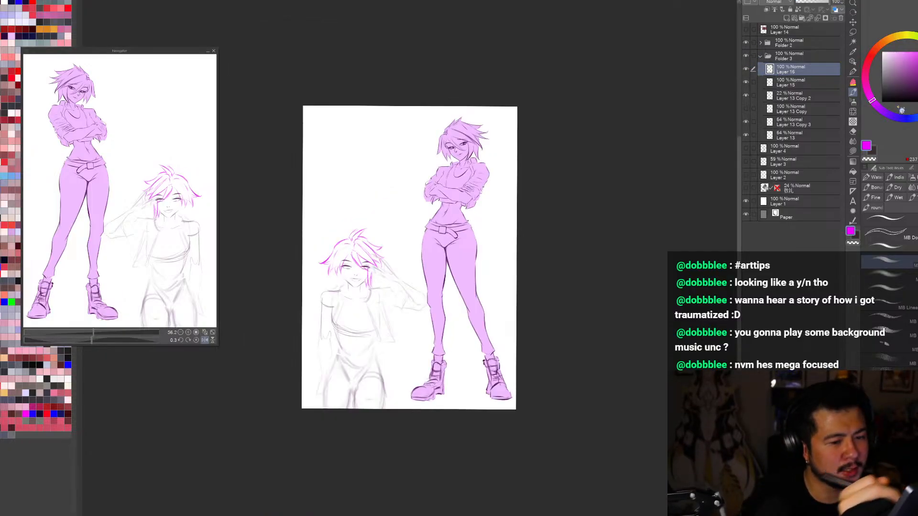
left_click(917, 90)
key("alt+Delete")
key("r")
mouse_move(663, 330)
left_mouse_down()
mouse_move(602, 434)
mouse_move(666, 365)
mouse_move(666, 340)
left_mouse_up()
key("ctrl+plus")
key("ctrl+minus")
left_click(763, 57)
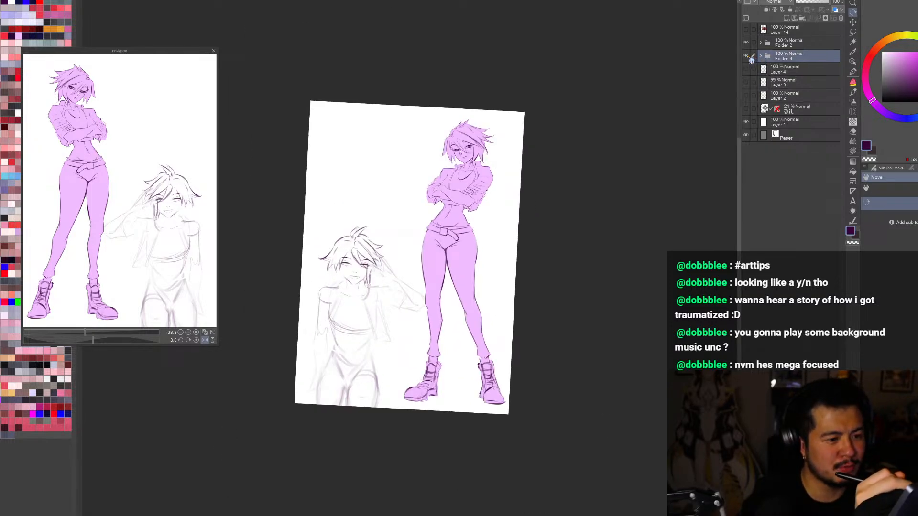
Step: Toggle Folder 3 on and off to compare, and leave the saluting character hidden
left_click(747, 56)
left_click(747, 56)
left_click(746, 56)
left_click(746, 56)
left_click(746, 57)
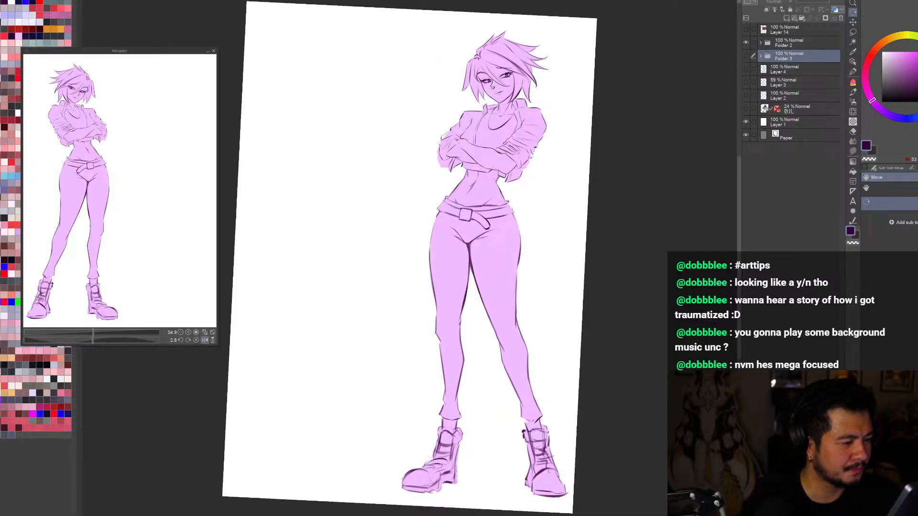
left_click(853, 62)
left_click(892, 202)
key("r")
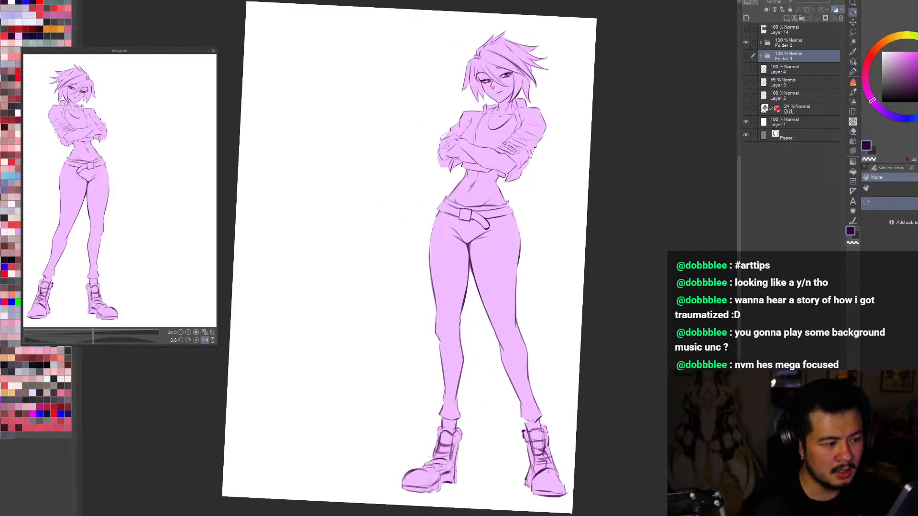
left_click_drag(770, 337, 768, 348)
key("r")
left_click_drag(650, 447, 641, 457)
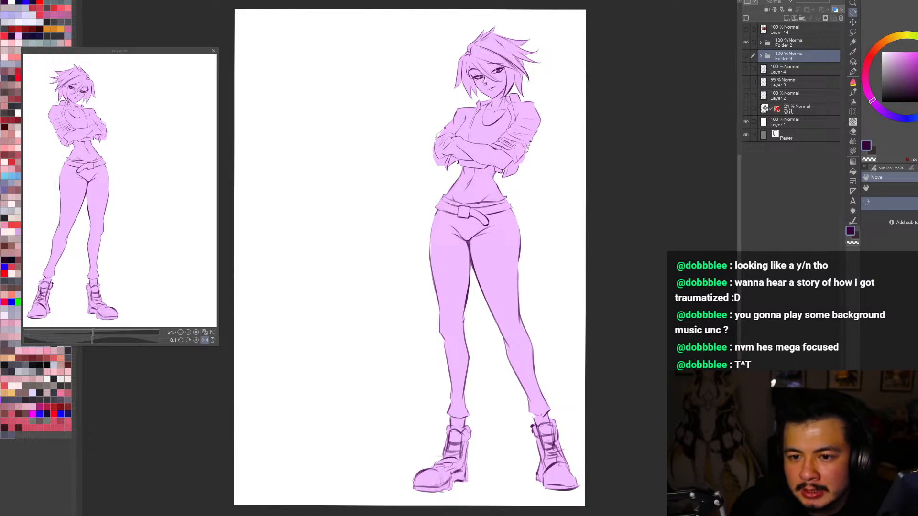
Step: Show the older body sketch on Layer 4 beside the purple figure for comparison and hide it again
left_click(746, 56)
left_click(746, 56)
left_click(746, 56)
left_click(746, 56)
key("ctrl+minus")
left_click(747, 69)
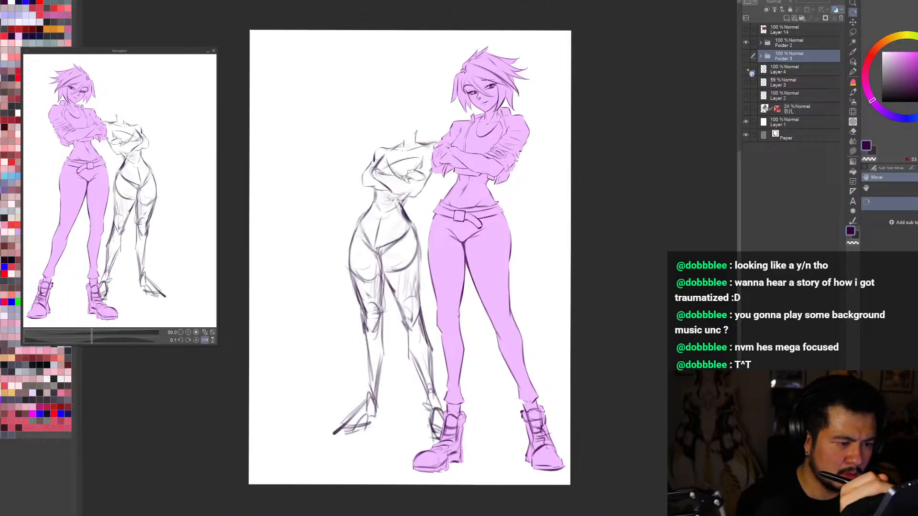
left_click(747, 70)
left_click(748, 70)
left_click(747, 70)
Step: Examine the purple figure's pose and proportions at different zooms and angles, including mirrored
key("ctrl+0")
key("h")
key("h")
key("ctrl+minus")
key("ctrl+minus")
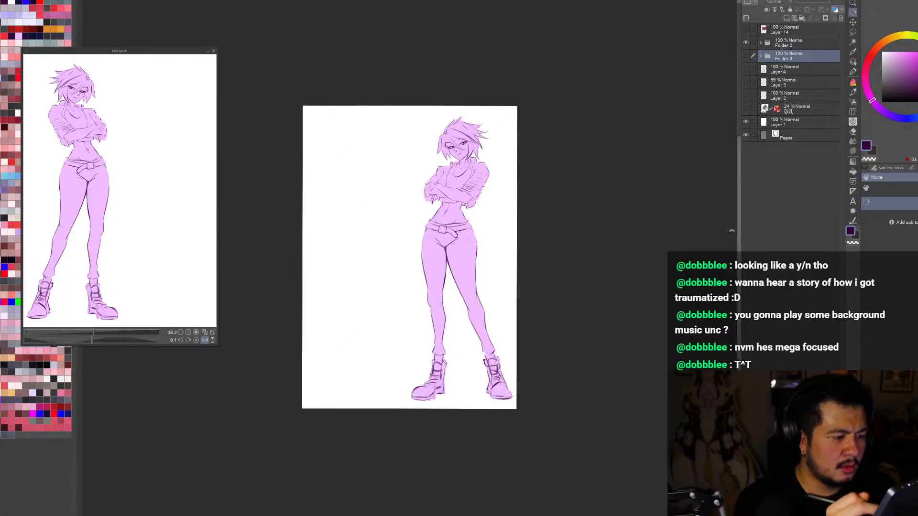
mouse_move(669, 385)
left_mouse_down()
mouse_move(602, 432)
mouse_move(655, 392)
left_mouse_up()
key("ctrl+0")
key("h")
key("h")
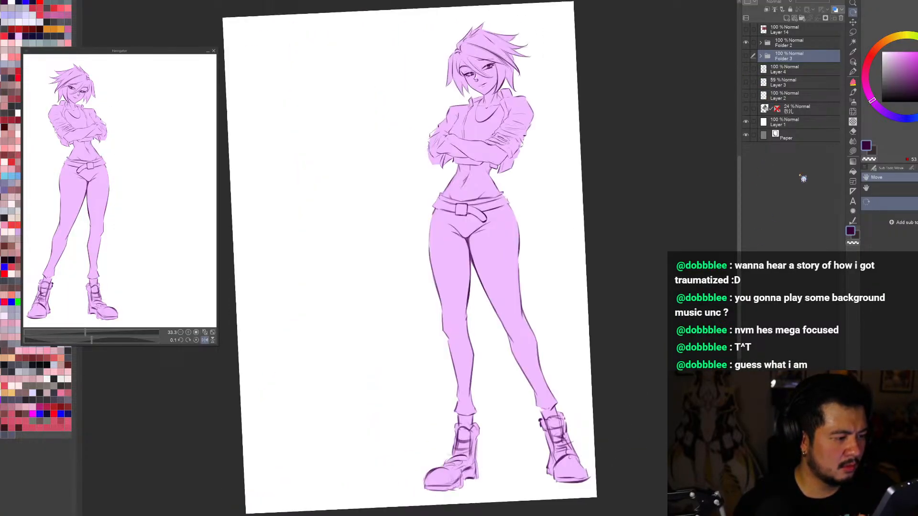
key("ctrl+minus")
left_click_drag(693, 287, 689, 315)
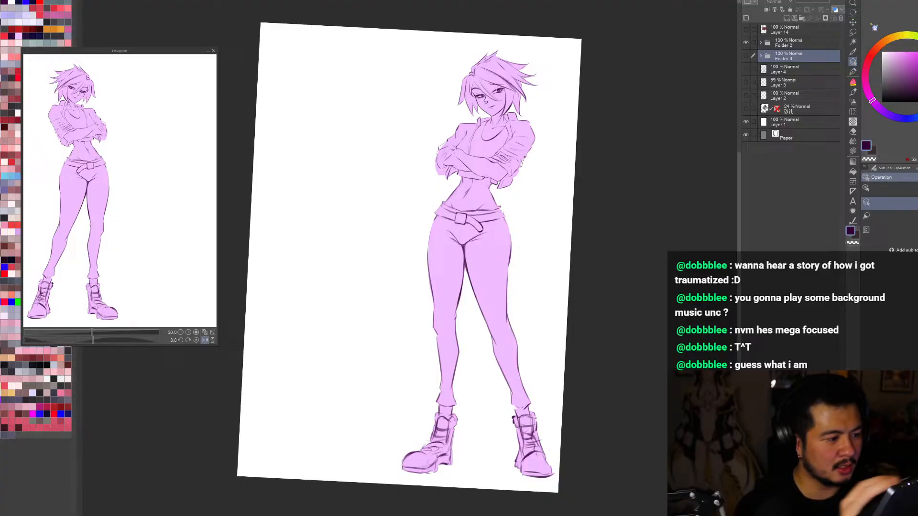
Step: Select the purple figure's flat fill layer and clean up the fill along the outer sleeve on the belt buckle's side
key("ctrl+plus")
left_click(487, 136, "ctrl+shift")
key("h")
left_click(387, 132, "alt")
key("ctrl+plus")
key("ctrl+plus")
left_click_drag(570, 309, 552, 350)
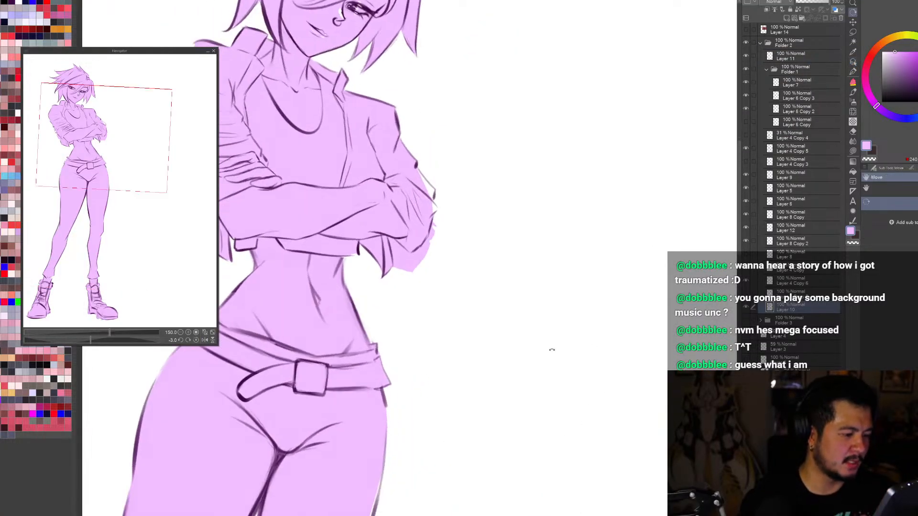
mouse_move(412, 173)
left_mouse_down()
mouse_move(431, 197)
mouse_move(436, 186)
mouse_move(436, 204)
mouse_move(423, 270)
mouse_move(399, 258)
mouse_move(413, 262)
mouse_move(402, 266)
mouse_move(425, 243)
mouse_move(423, 265)
left_mouse_up()
key("c")
key("c")
key("c")
key("c")
key("c")
key("h")
Step: Fill the gaps along the other sleeve's elbow, upper arm and shoulder, and trim the spilled fill near its cuff
key("ctrl+0")
key("r")
mouse_move(624, 420)
left_mouse_down()
mouse_move(581, 469)
mouse_move(588, 463)
left_mouse_up()
scroll(481, 151, "up", 1)
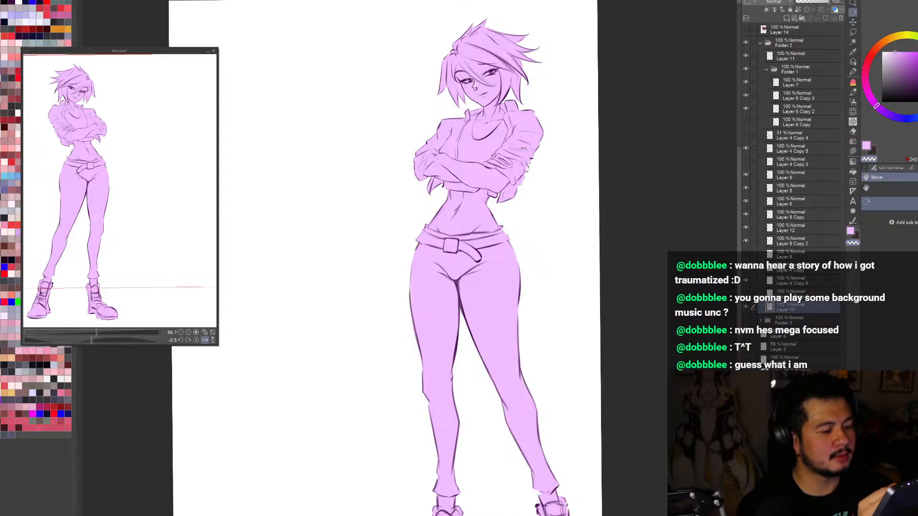
scroll(521, 152, "up", 3)
key("p")
key("b")
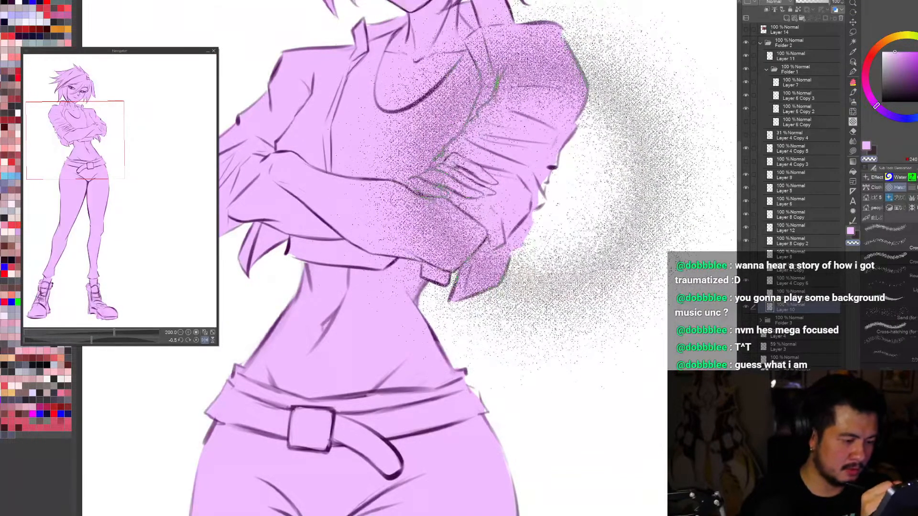
key("b")
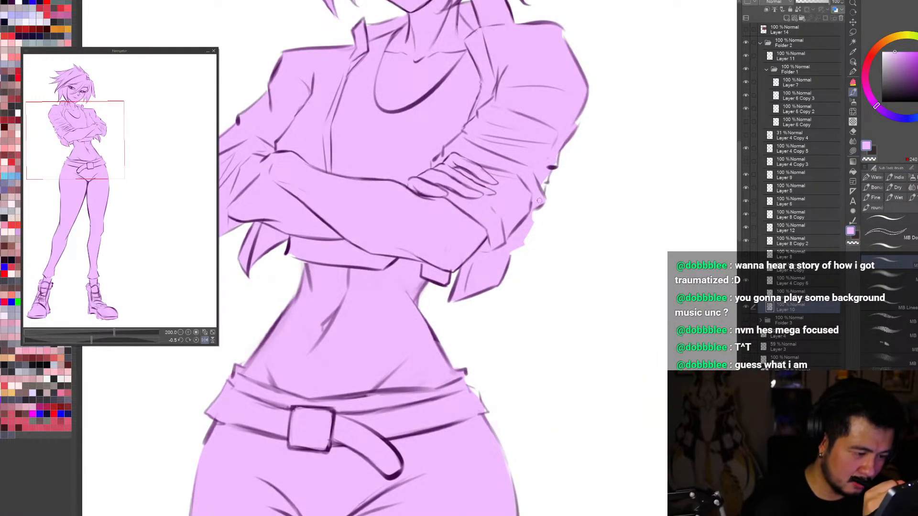
mouse_move(539, 200)
left_mouse_down()
mouse_move(545, 172)
mouse_move(540, 193)
left_mouse_up()
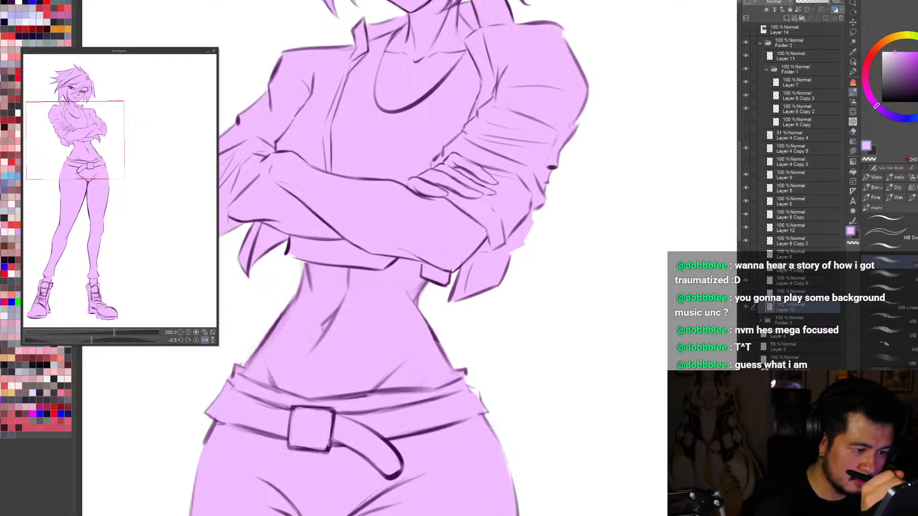
left_click_drag(573, 126, 578, 111)
left_click_drag(558, 31, 564, 40)
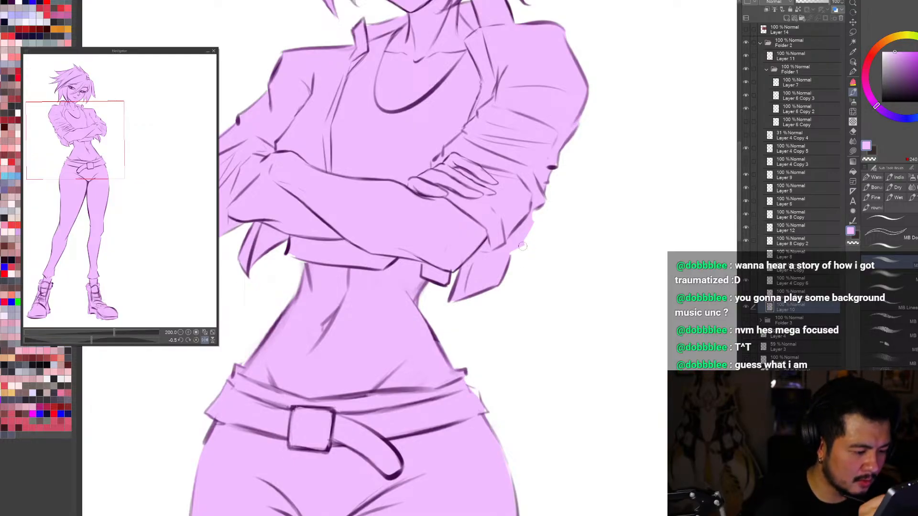
key("c")
mouse_move(516, 252)
left_mouse_down()
mouse_move(532, 217)
mouse_move(523, 247)
left_mouse_up()
key("ctrl+0")
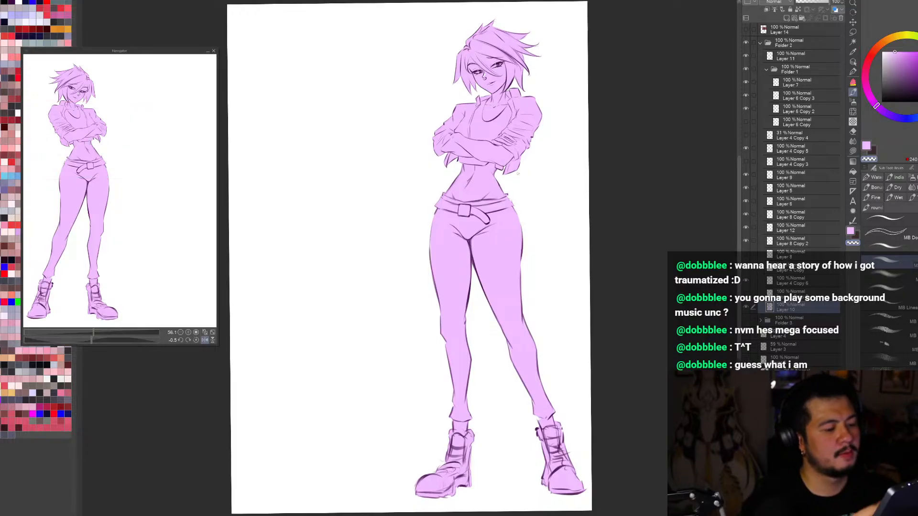
Step: Examine the purple figure's silhouette zoomed, mirrored and rotated for remaining fill flaws
scroll(528, 136, "up", 2)
key("c")
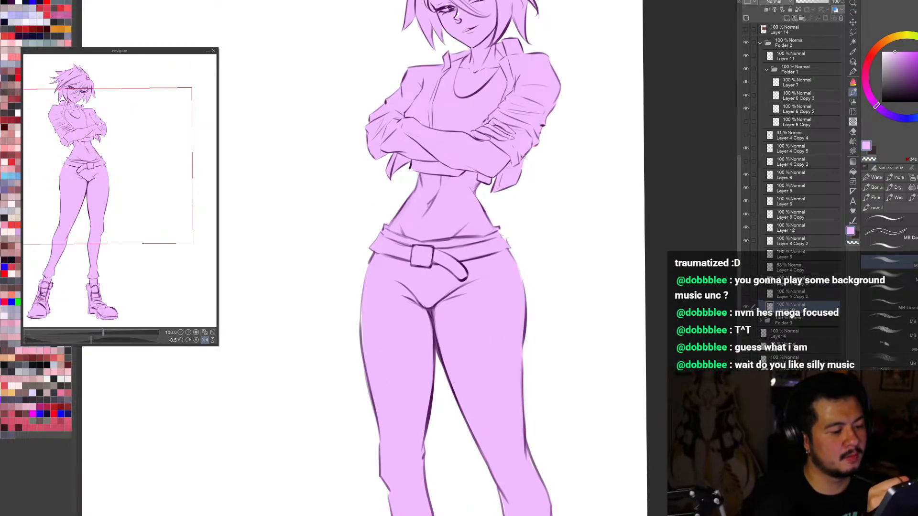
key("ctrl+0")
key("h")
key("r")
left_click_drag(639, 417, 620, 441)
key("ctrl+0")
left_click_drag(502, 494, 363, 497)
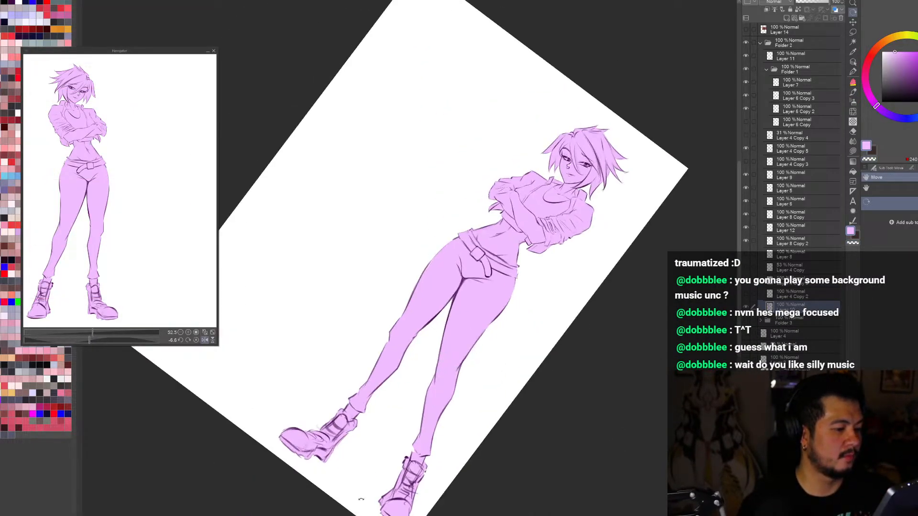
left_click_drag(563, 306, 475, 402)
left_click_drag(431, 485, 682, 217)
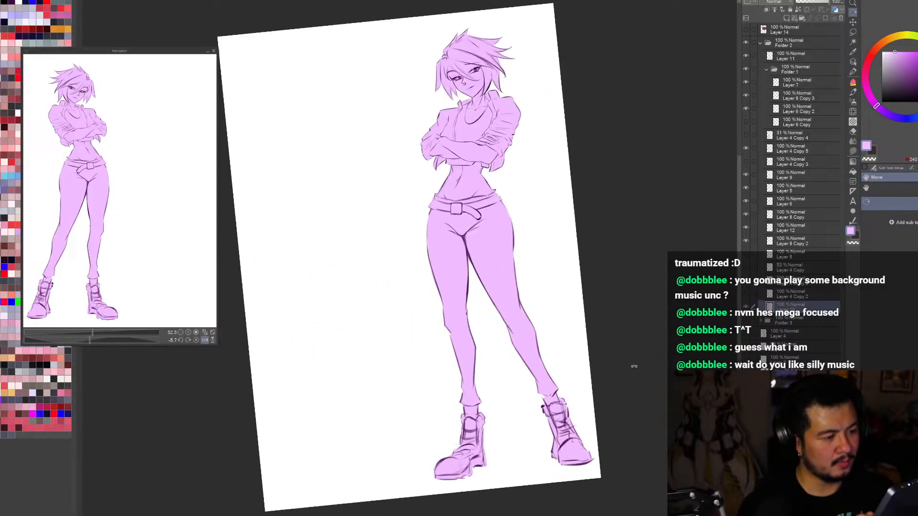
left_click_drag(634, 366, 633, 381)
key("ctrl+0")
left_click_drag(634, 394, 664, 438)
key("h")
key("h")
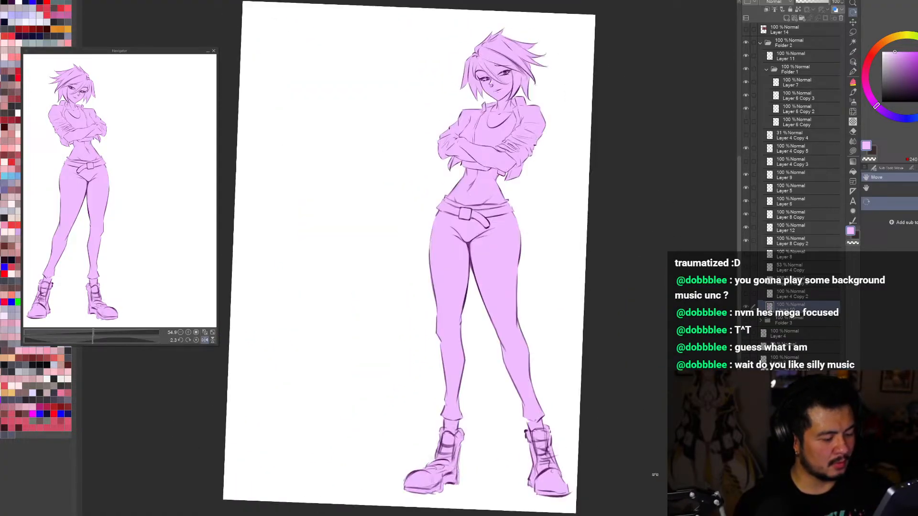
left_click_drag(654, 475, 658, 471)
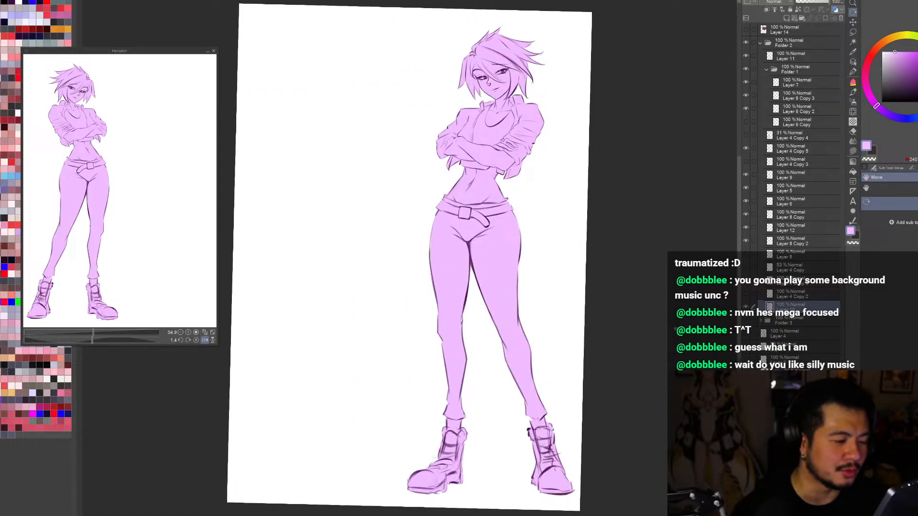
Step: Touch up the flat fill along the outer edge of the purple figure's thigh on the belt buckle's side
scroll(442, 227, "up", 2)
key("b")
left_click_drag(421, 258, 420, 297)
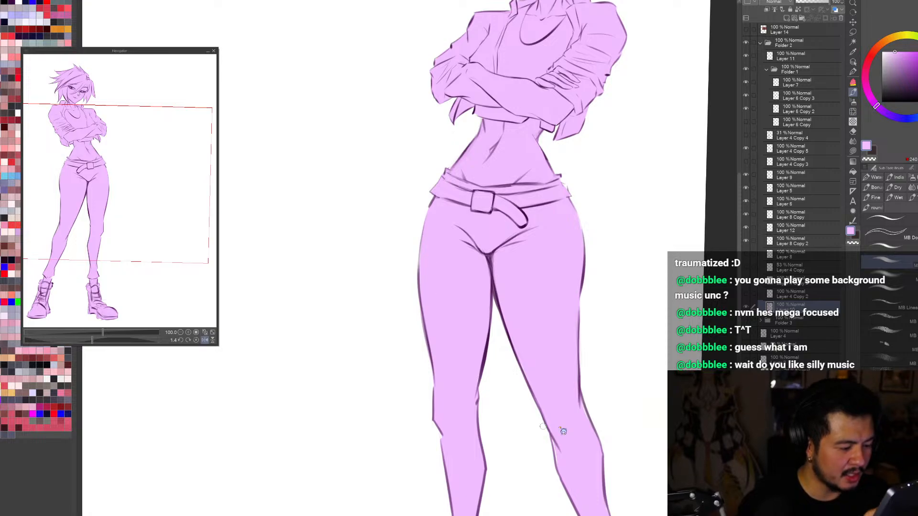
key("ctrl+0")
key("r")
mouse_move(641, 475)
left_mouse_down()
mouse_move(777, 321)
mouse_move(779, 304)
left_mouse_up()
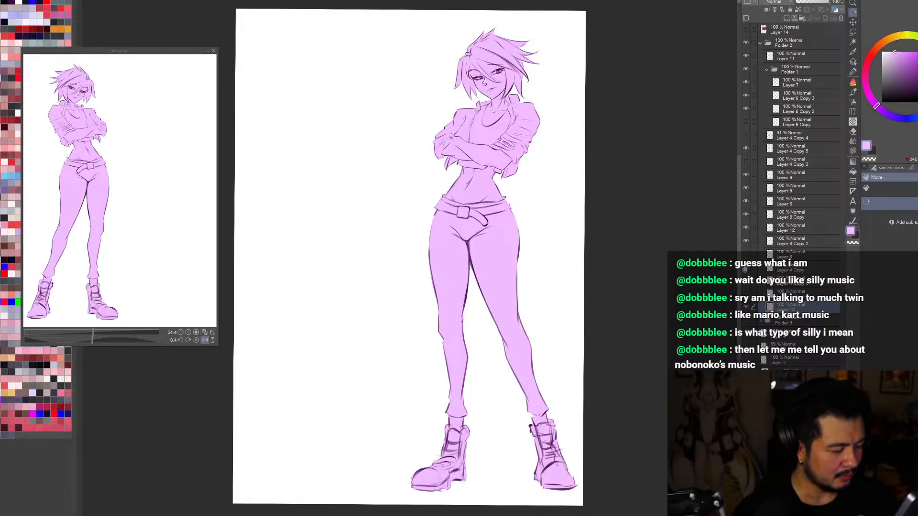
Step: Select the boots' line art layer and erase the sole and heel lines of the boot on the belt buckle's side
left_click_drag(739, 258, 739, 309)
left_click(746, 307)
left_click(745, 307)
left_click(852, 62)
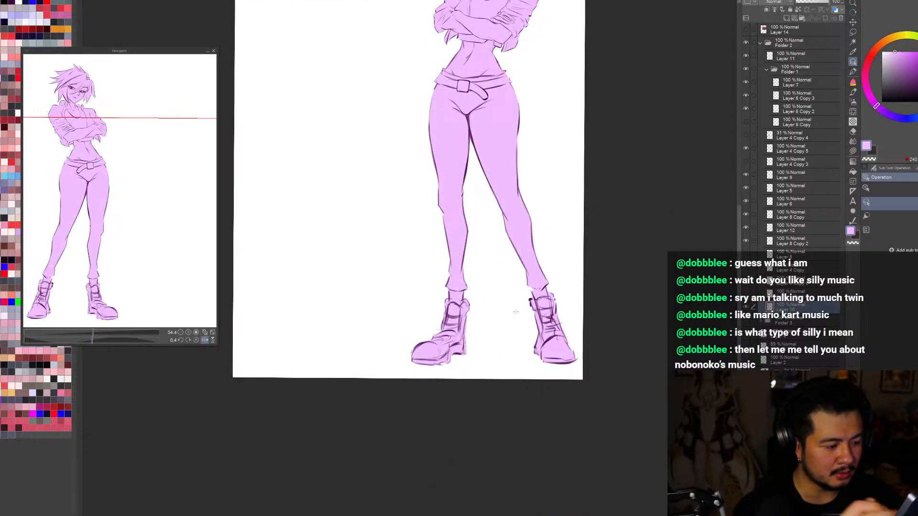
left_click(544, 325)
left_click(746, 175)
left_click(745, 175)
left_click(746, 175)
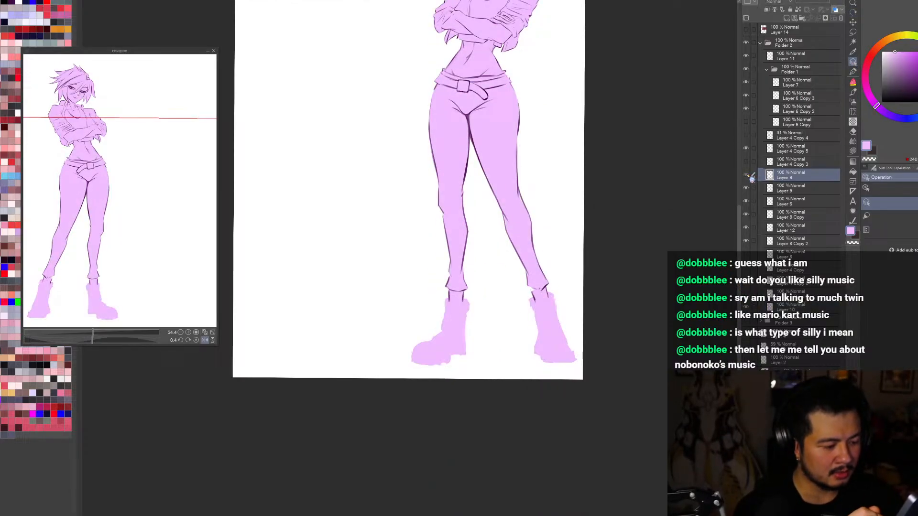
left_click(745, 175)
key("e")
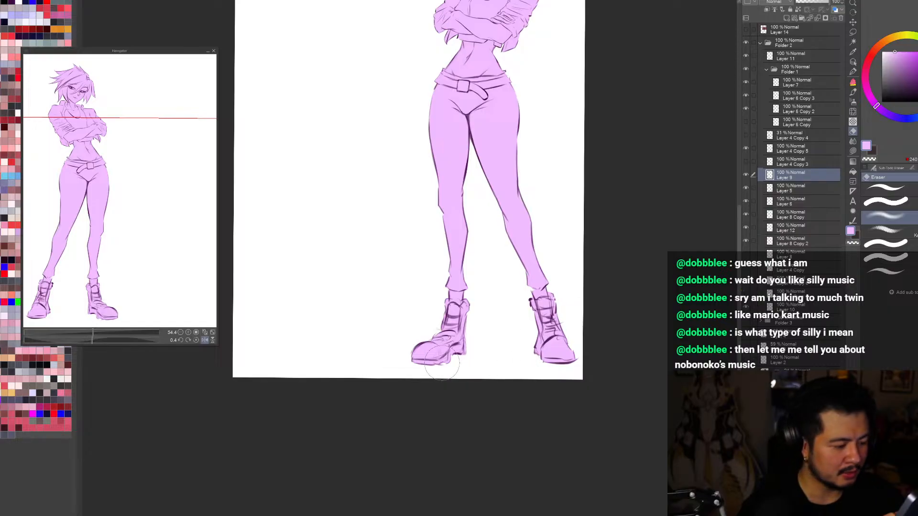
mouse_move(442, 363)
left_mouse_down()
mouse_move(461, 376)
mouse_move(479, 366)
left_mouse_up()
Step: Redraw that boot's toe, sole and heel lines with the brush in the line art's dark purple
key("b")
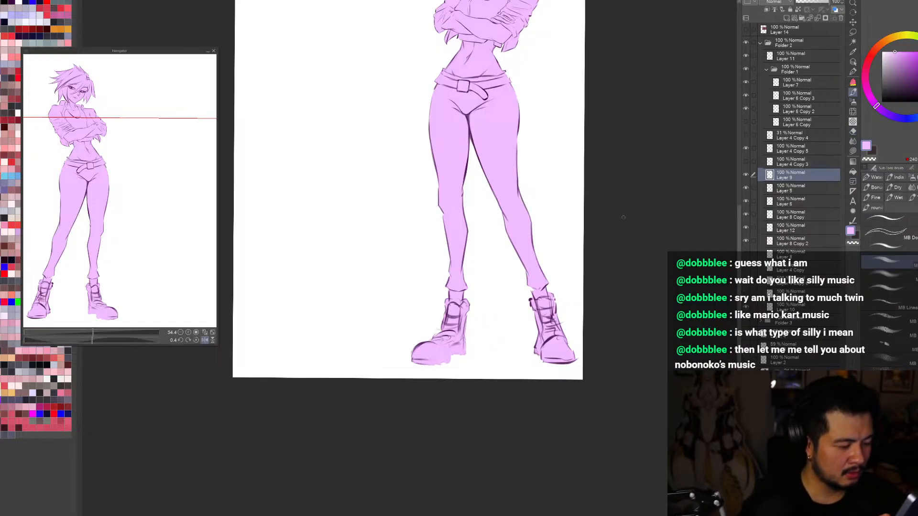
left_click_drag(445, 340, 460, 316)
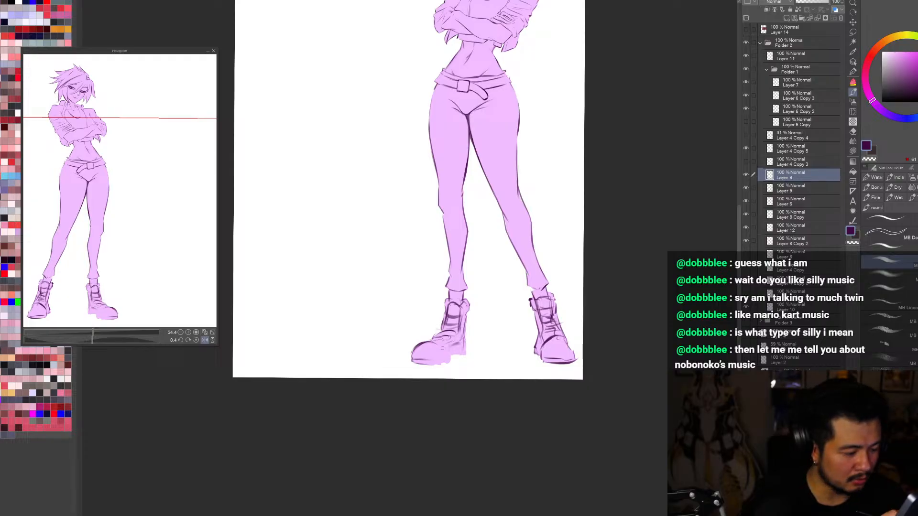
left_click_drag(417, 360, 446, 358)
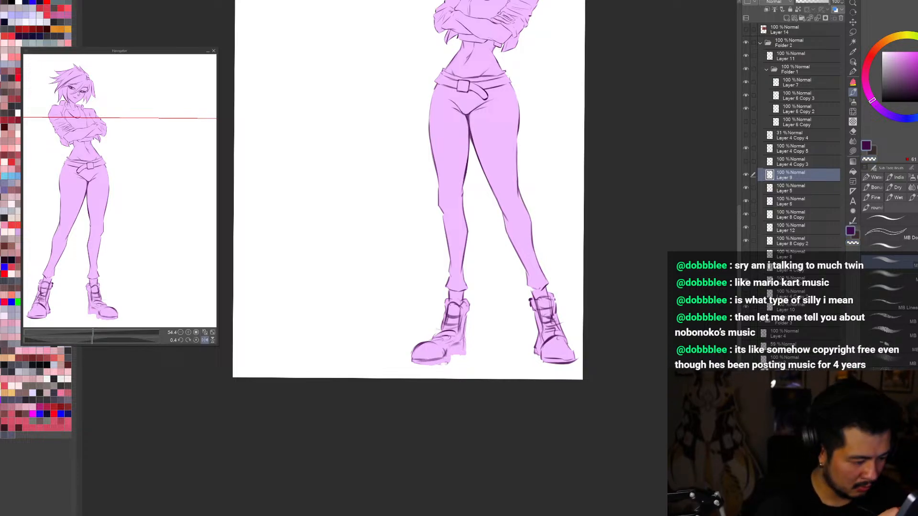
mouse_move(415, 363)
left_mouse_down()
mouse_move(446, 364)
mouse_move(412, 366)
left_mouse_up()
left_click_drag(412, 366, 446, 364)
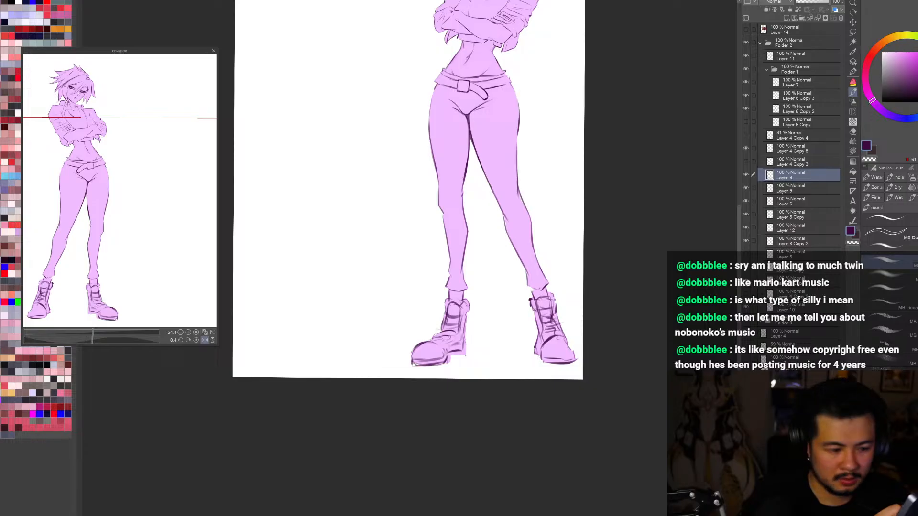
left_click_drag(448, 347, 462, 350)
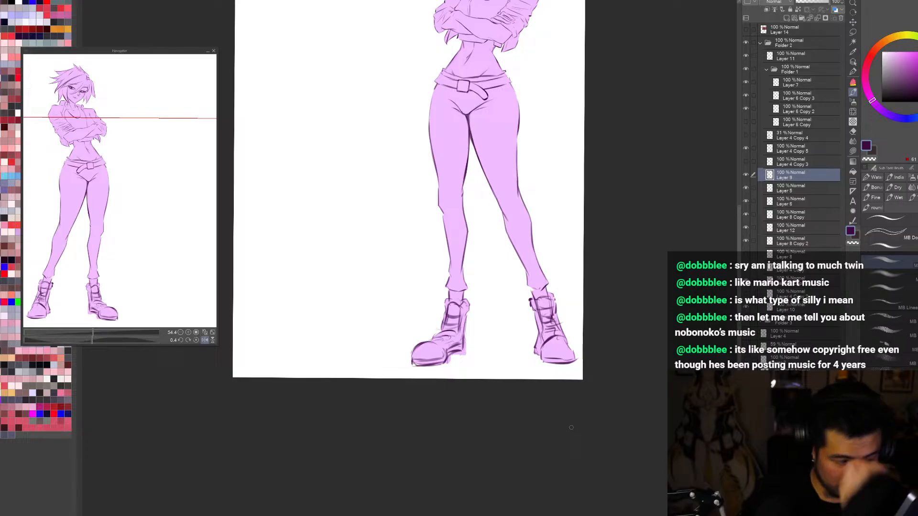
Step: Clean up the lines along the redrawn boot's instep and rework the back edge of its shaft
key("e")
mouse_move(449, 324)
left_mouse_down()
mouse_move(436, 336)
mouse_move(453, 338)
left_mouse_up()
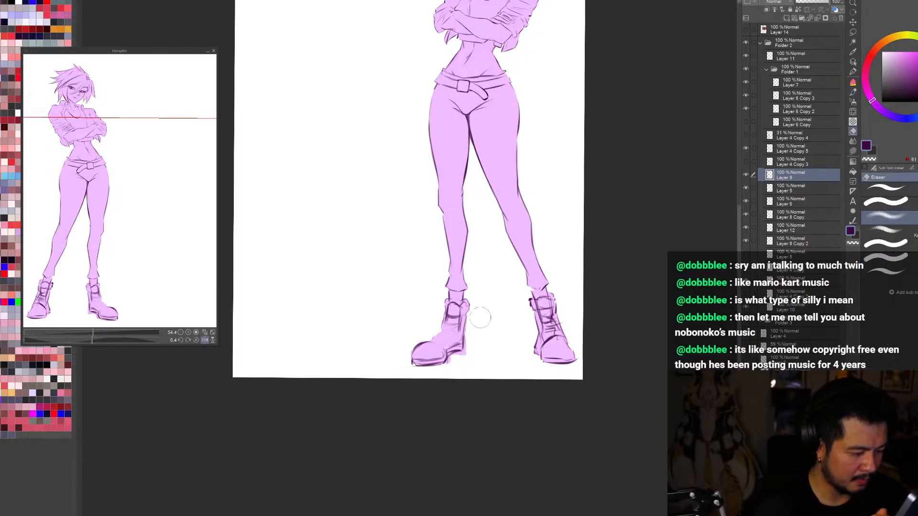
key("b")
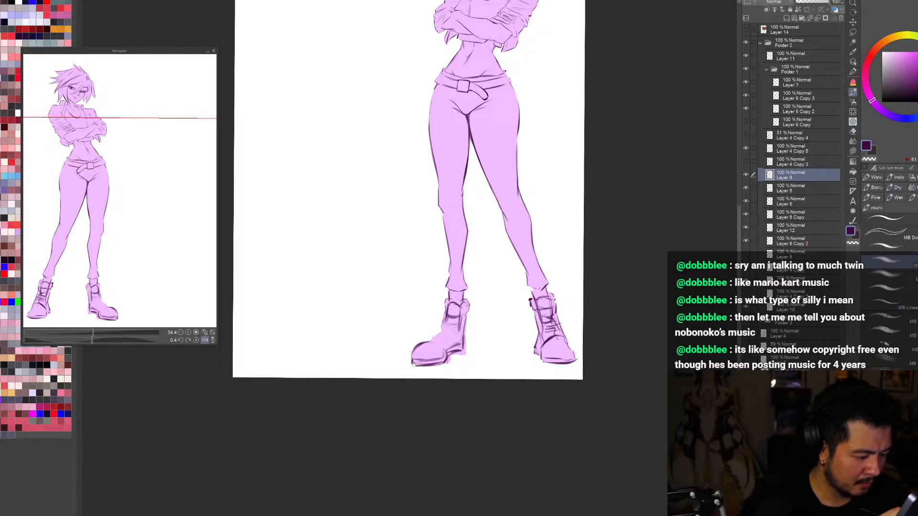
mouse_move(427, 342)
left_mouse_down()
mouse_move(446, 328)
mouse_move(435, 338)
mouse_move(459, 325)
mouse_move(436, 342)
left_mouse_up()
key("ctrl+z")
key("ctrl+z")
key("c")
left_click_drag(460, 314, 462, 329)
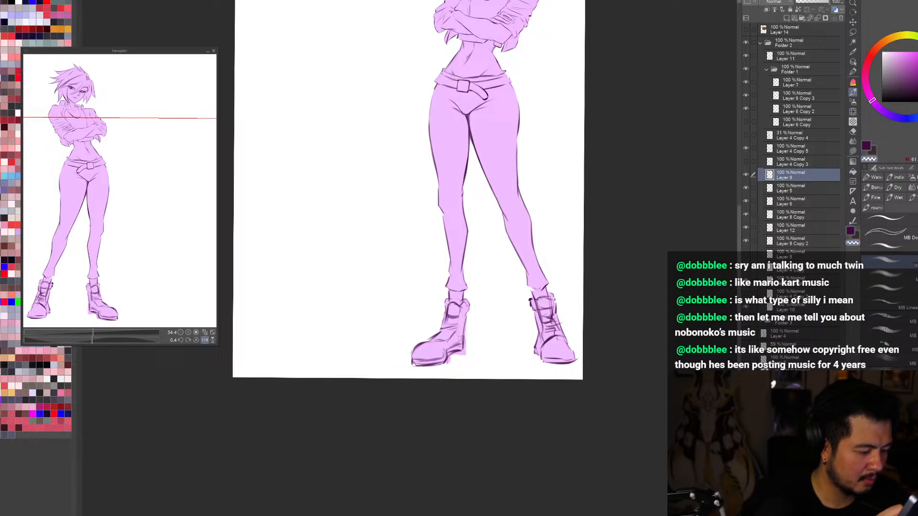
key("c")
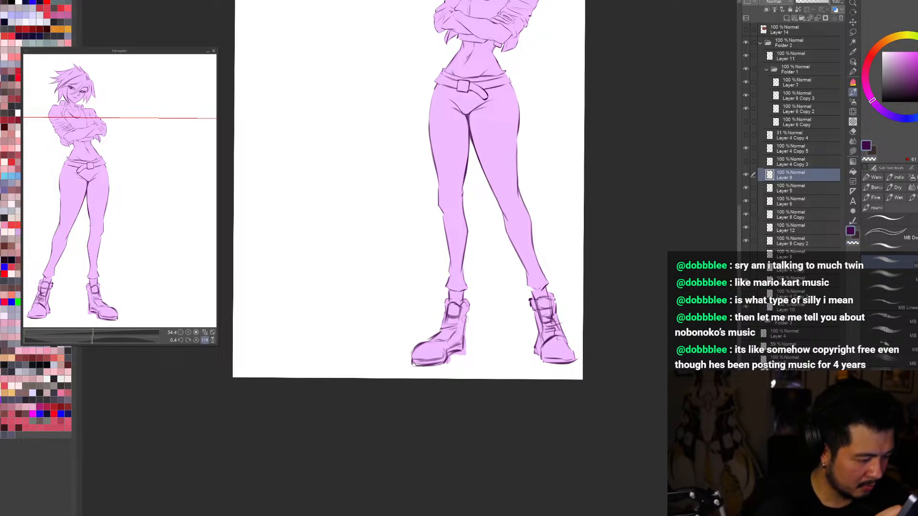
Step: Lasso the redrawn boot's lines onto their own layer and adjust their size and placement slightly with a transform
key("ctrl+t")
left_click(518, 381)
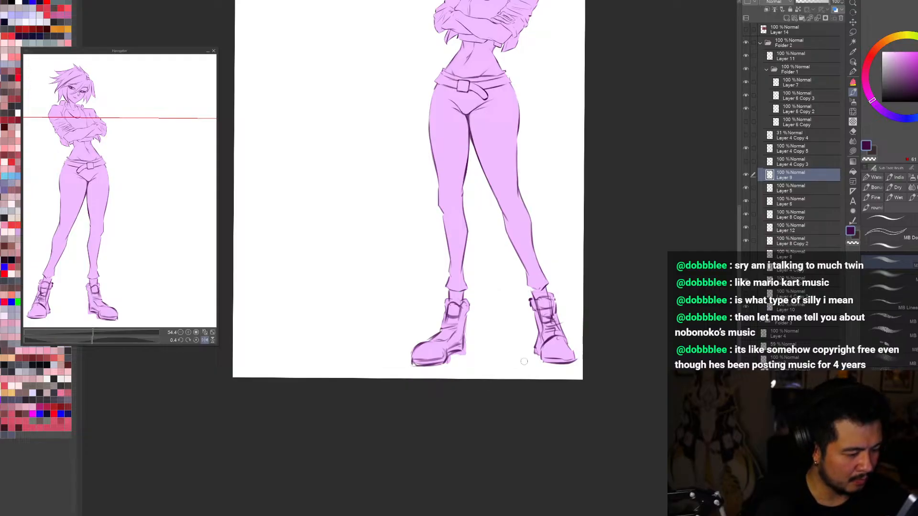
key("m")
mouse_move(493, 314)
left_mouse_down()
mouse_move(439, 401)
mouse_move(494, 317)
left_mouse_up()
left_click(451, 390)
key("ctrl+t")
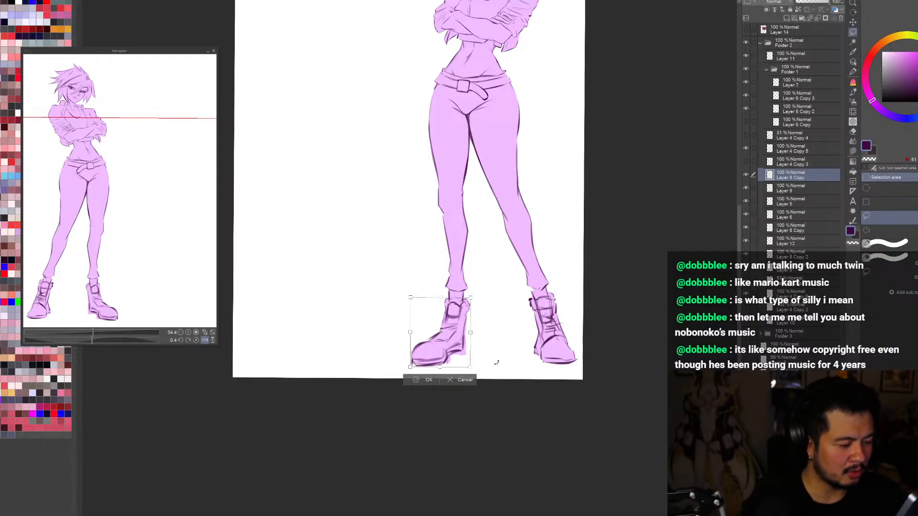
left_click_drag(467, 359, 463, 363)
left_click_drag(472, 327, 473, 327)
left_click(422, 385)
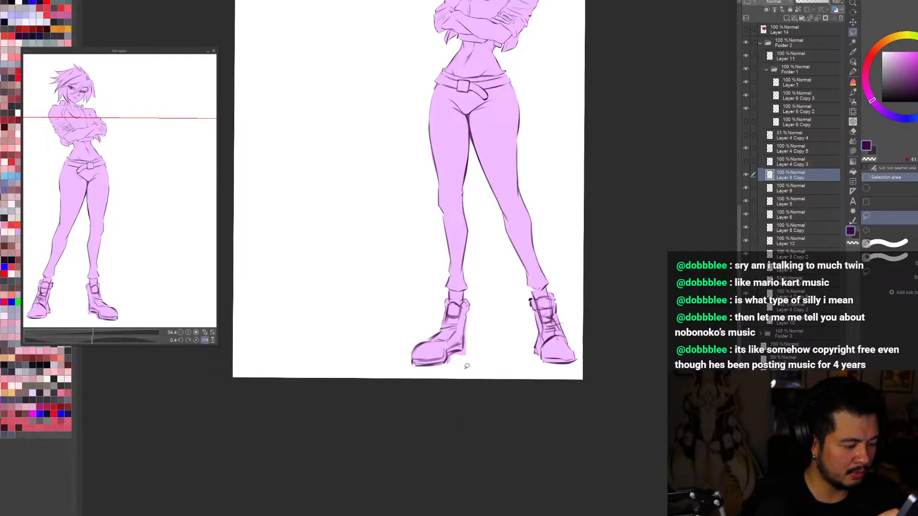
Step: Liquify the separated boot lines near the ankle and transform them to extend the toe outward and lower
key("j")
left_click_drag(466, 288, 467, 277)
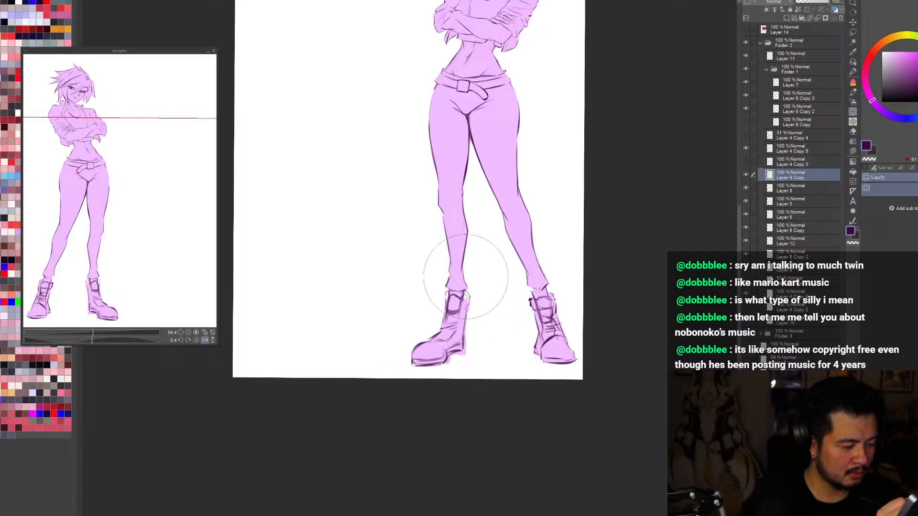
key("ctrl+t")
left_click_drag(458, 355, 454, 364)
left_click(425, 388)
Step: Examine the whole figure with the reshaped boot's line layer hidden and shown
key("ctrl+0")
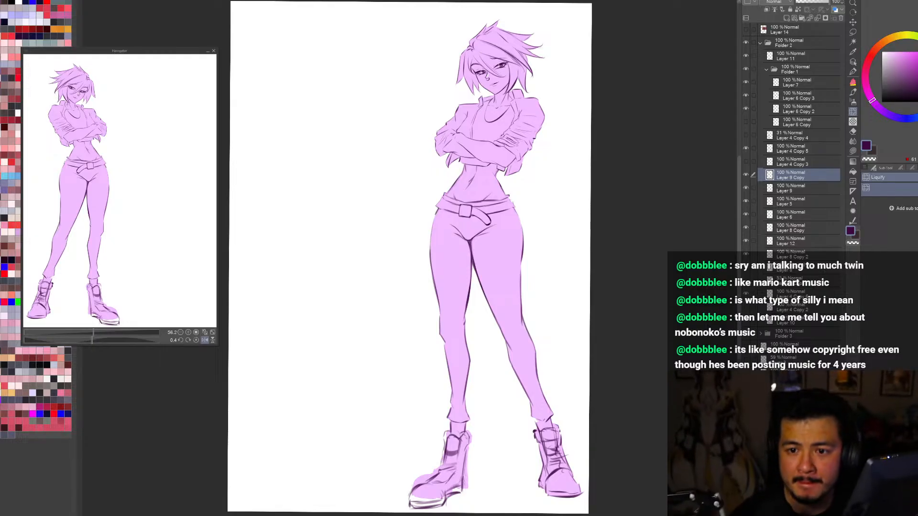
left_click(746, 175)
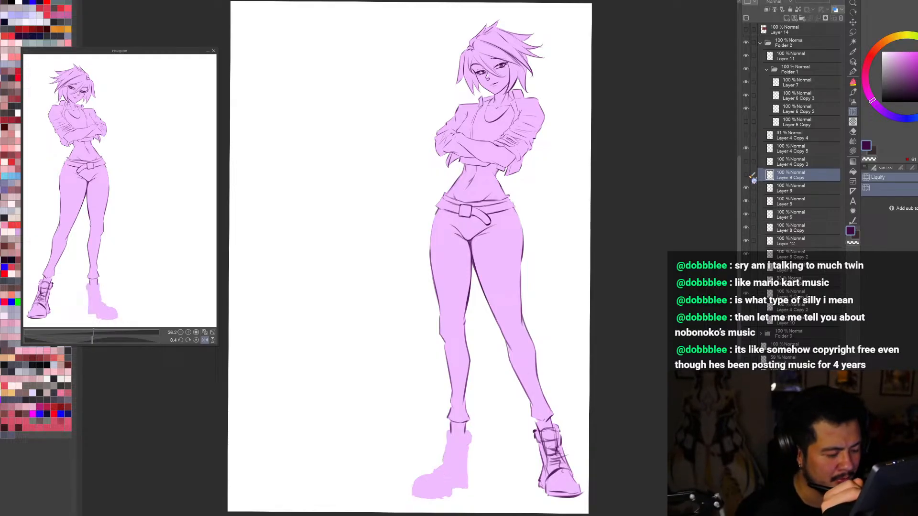
left_click(746, 175)
left_click(745, 174)
left_click(745, 175)
left_click_drag(731, 368, 731, 353)
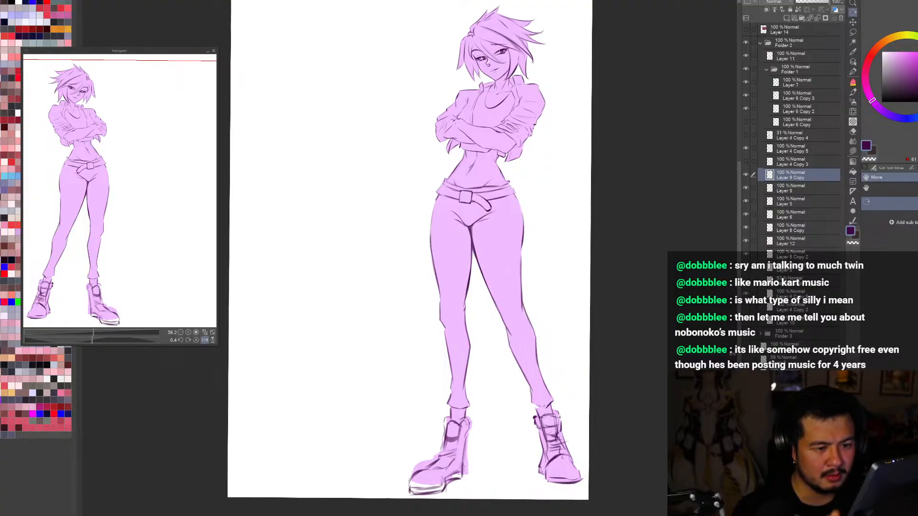
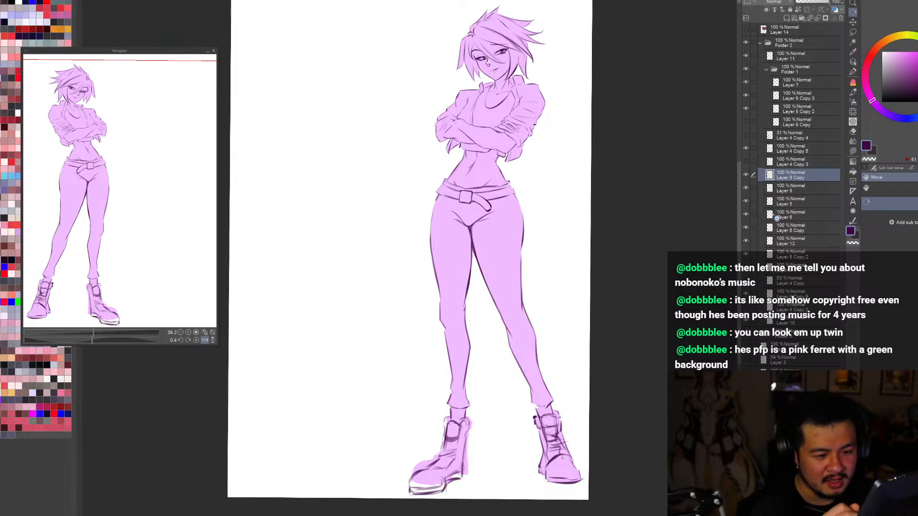
Step: Compare the figure with and without the reshaped boot's lines, and adjust the boot's proportions slightly with transforms
left_click(745, 175)
left_click(746, 174)
key("ctrl+minus")
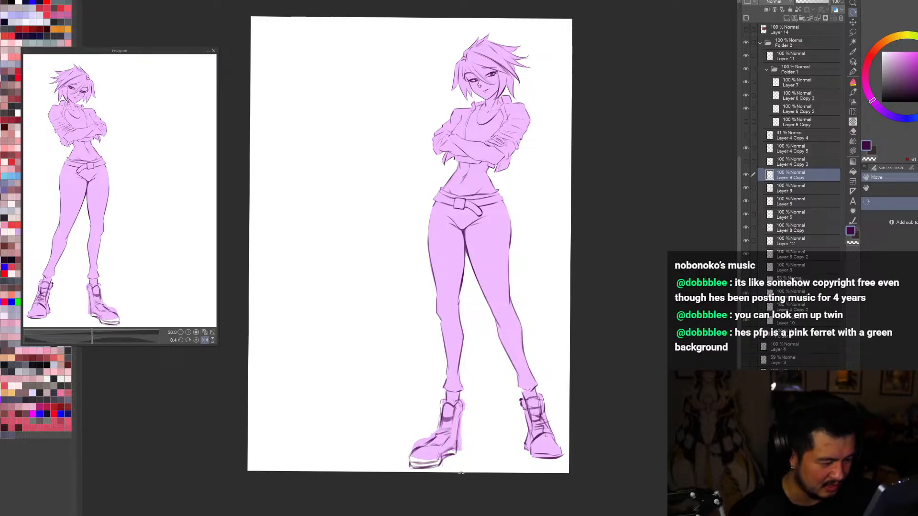
scroll(463, 470, "up", 1)
left_click_drag(464, 471, 449, 435)
key("ctrl+t")
left_click(426, 454)
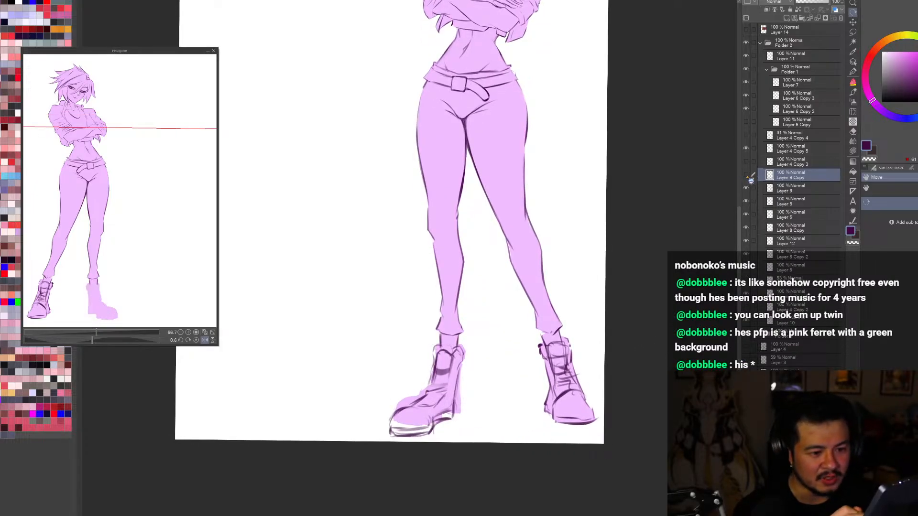
key("ctrl+t")
left_click_drag(428, 438, 433, 437)
key("ctrl+z")
left_click(428, 449)
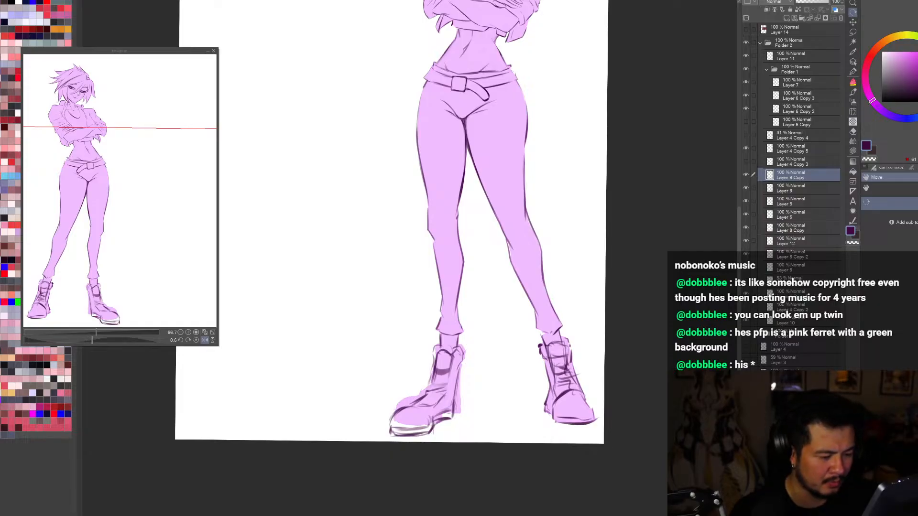
Step: Hide the figure's purple fill and check the reshaped boot in the line art, including in a mirrored view
left_click(747, 176)
left_click(746, 176)
left_click(747, 175)
left_click(746, 176)
key("ctrl+minus")
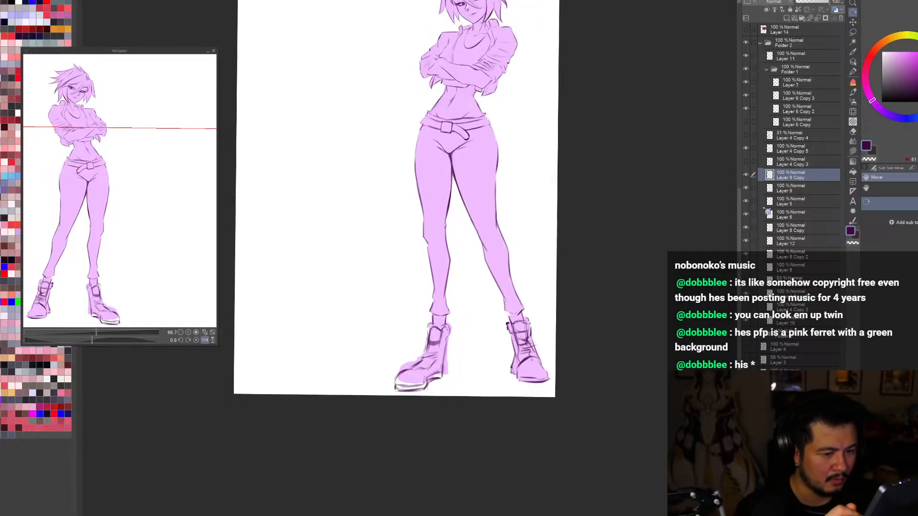
left_click(746, 321)
key("h")
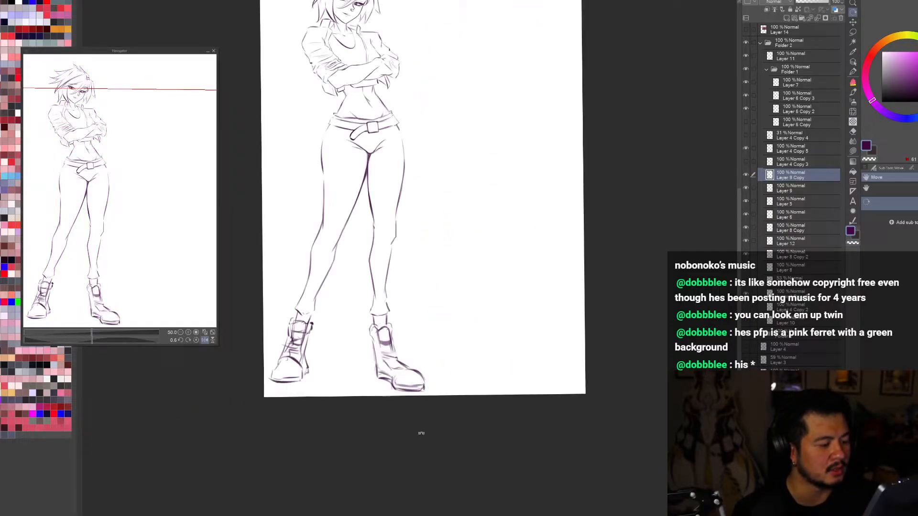
key("h")
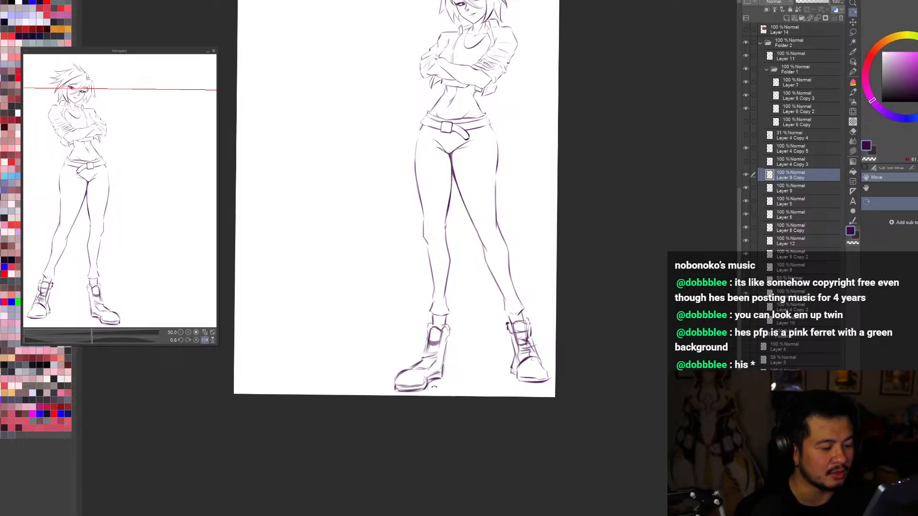
Step: Transform the reshaped boot's lines and liquify the toe with a larger brush to pull it slightly inward
key("ctrl+t")
left_click(449, 406)
key("j")
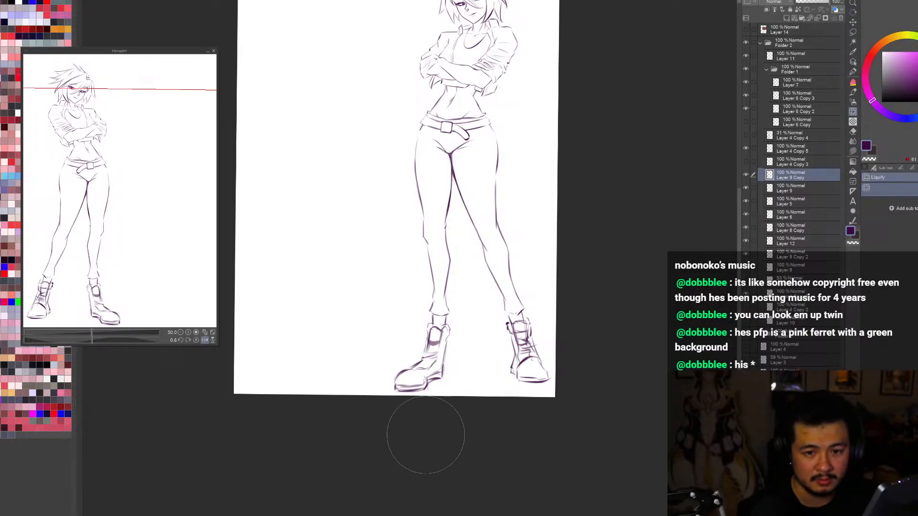
key("bracketright")
key("bracketright")
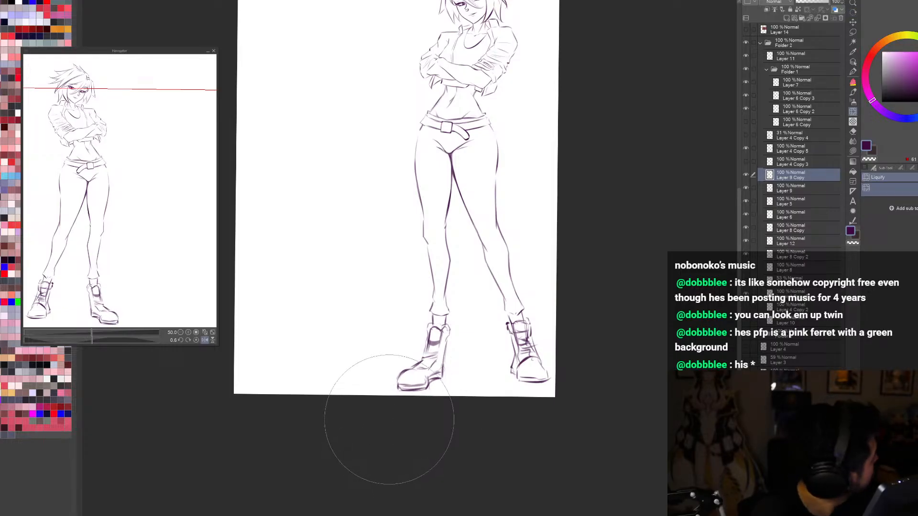
left_click_drag(391, 424, 393, 418)
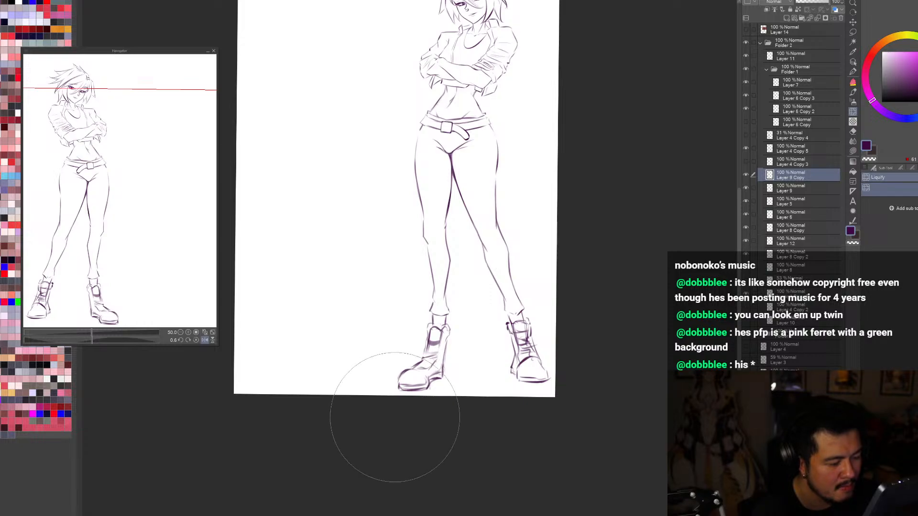
Step: Erase the reshaped boot's back edge and heel and redraw them with a lighter curve toward the sole
key("p")
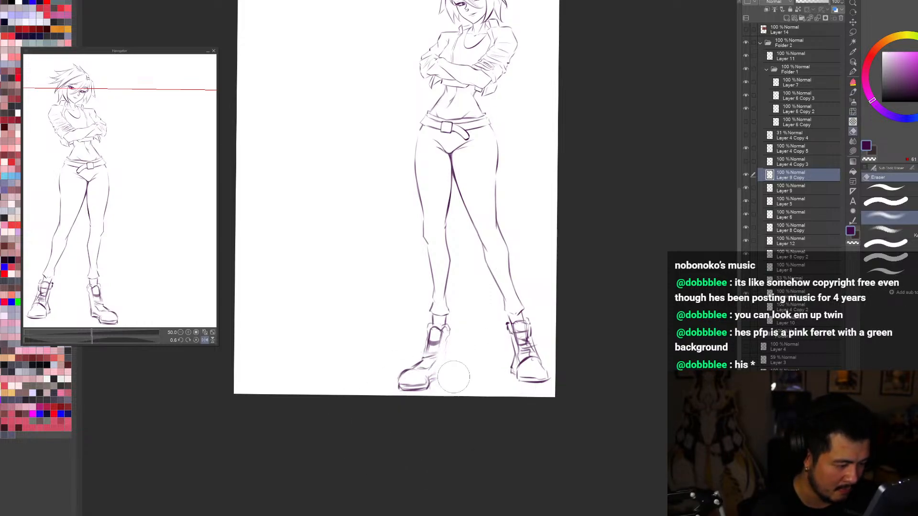
scroll(456, 364, "up", 1)
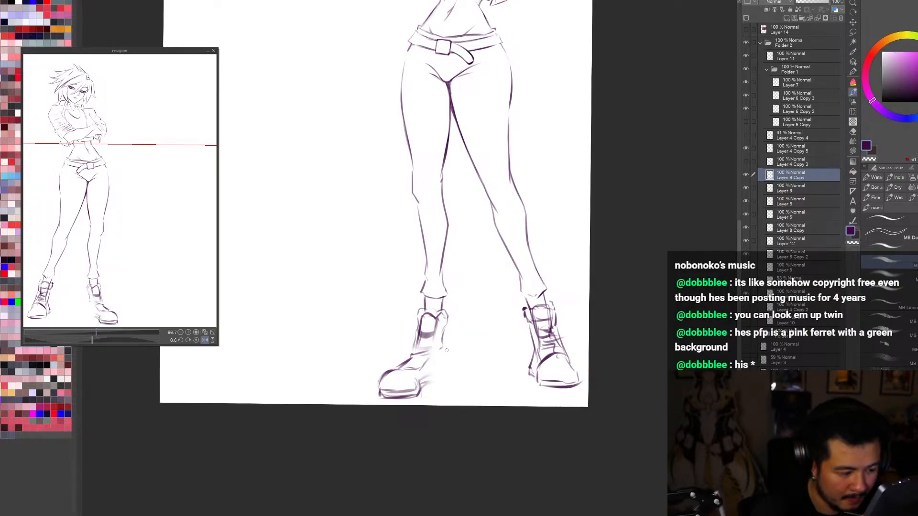
left_click_drag(429, 381, 442, 370)
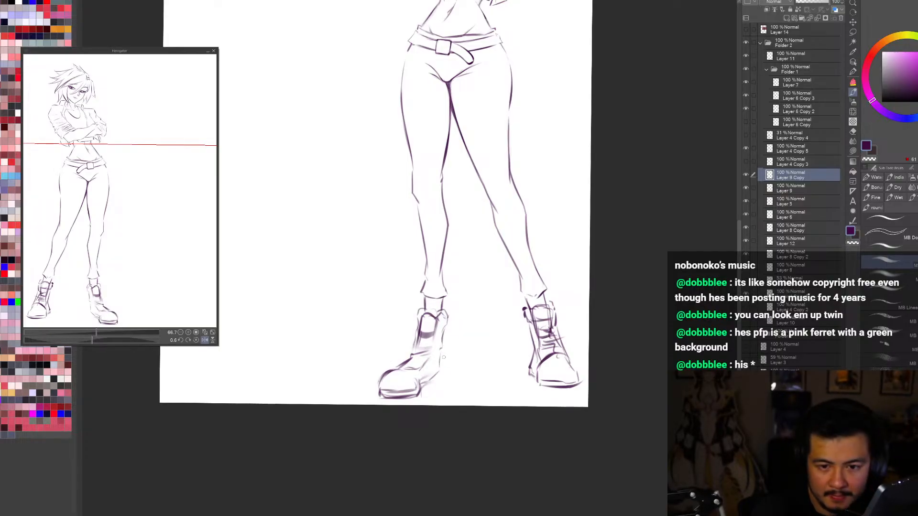
key("ctrl+z")
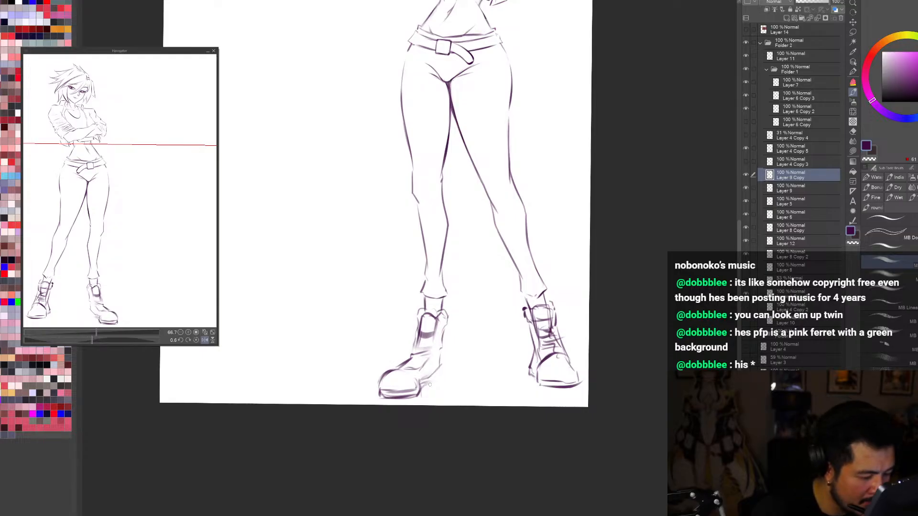
Step: Lasso the boot's toe and transform it slightly narrower, then redraw the heel behind it
key("m")
mouse_move(426, 390)
left_mouse_down()
mouse_move(409, 368)
mouse_move(424, 403)
mouse_move(438, 386)
left_mouse_up()
key("ctrl+t")
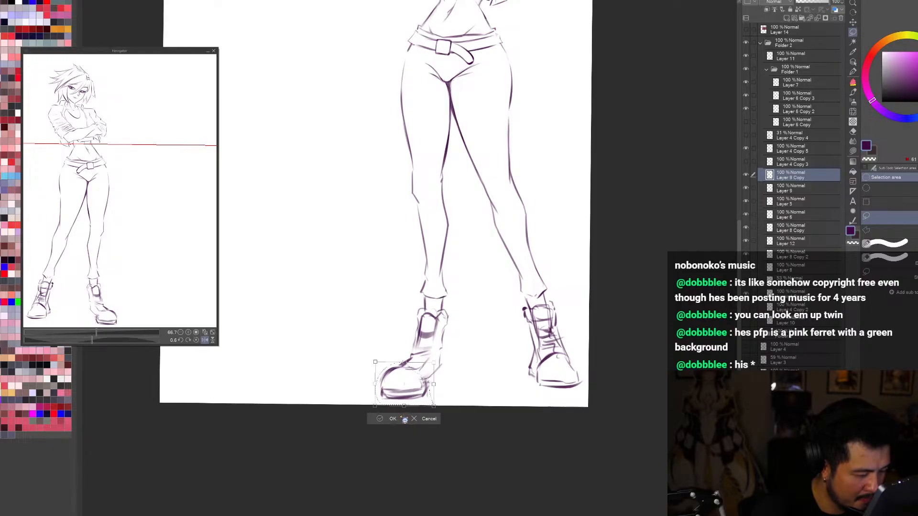
left_click(399, 419)
key("ctrl+d")
key("p")
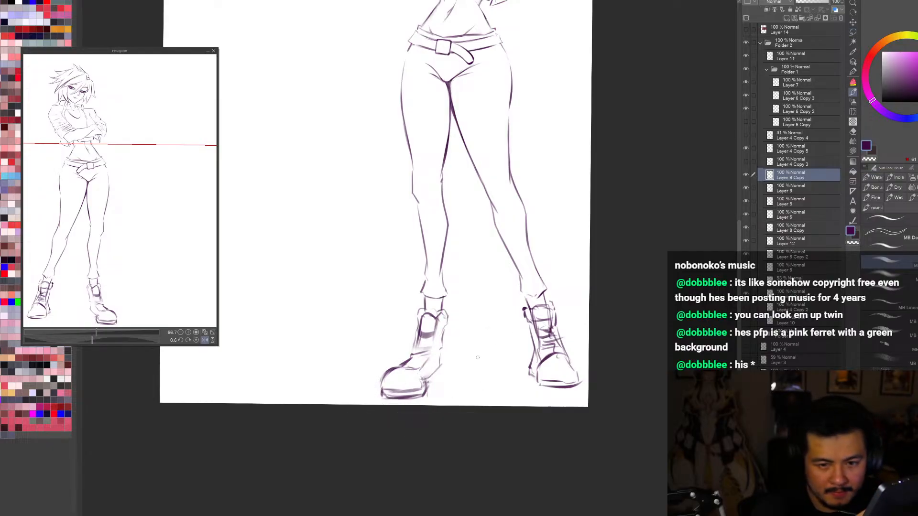
mouse_move(428, 384)
left_mouse_down()
mouse_move(456, 360)
mouse_move(448, 349)
mouse_move(447, 380)
left_mouse_up()
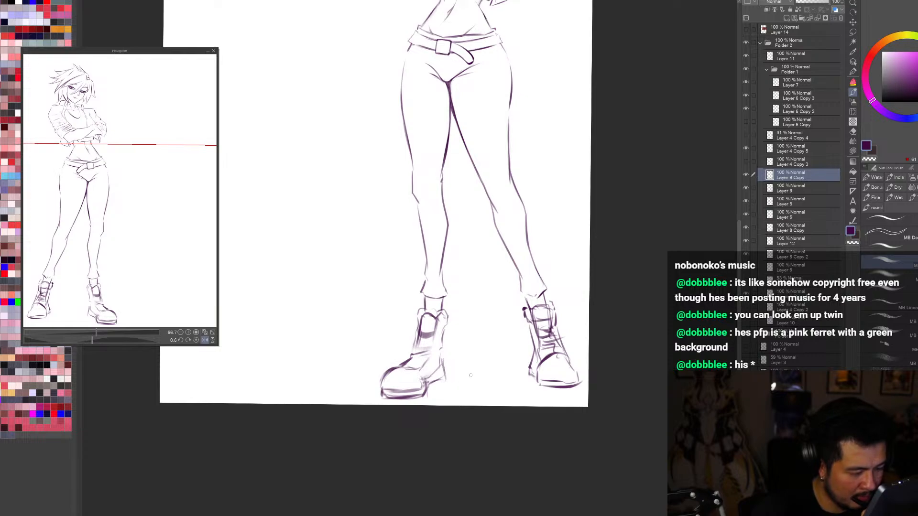
key("c")
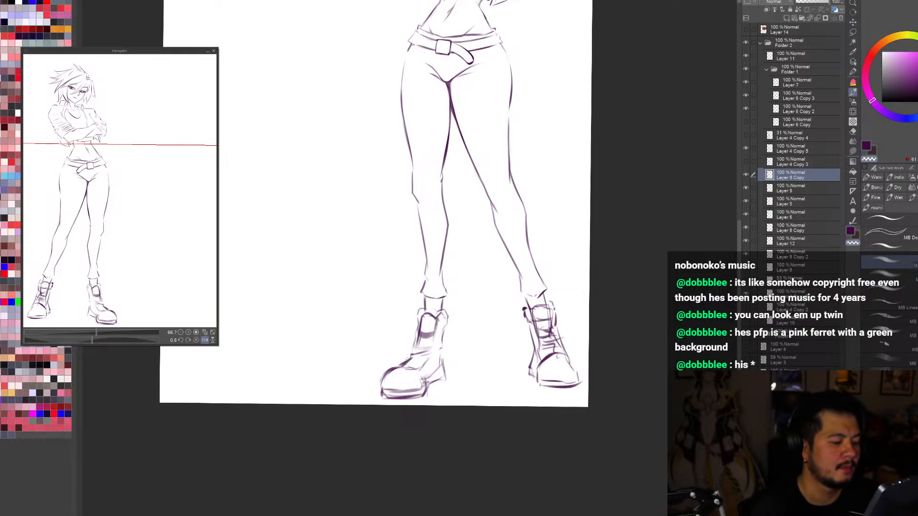
Step: Check the boot against the whole figure by toggling its line layer, and scale it down slightly with a transform
left_click(745, 174)
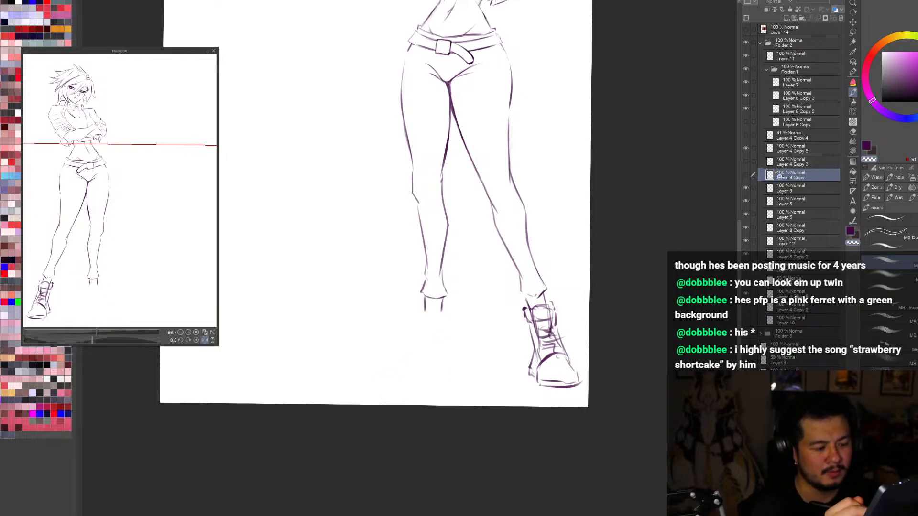
key("ctrl+0")
left_click(745, 175)
scroll(740, 305, "down", 1)
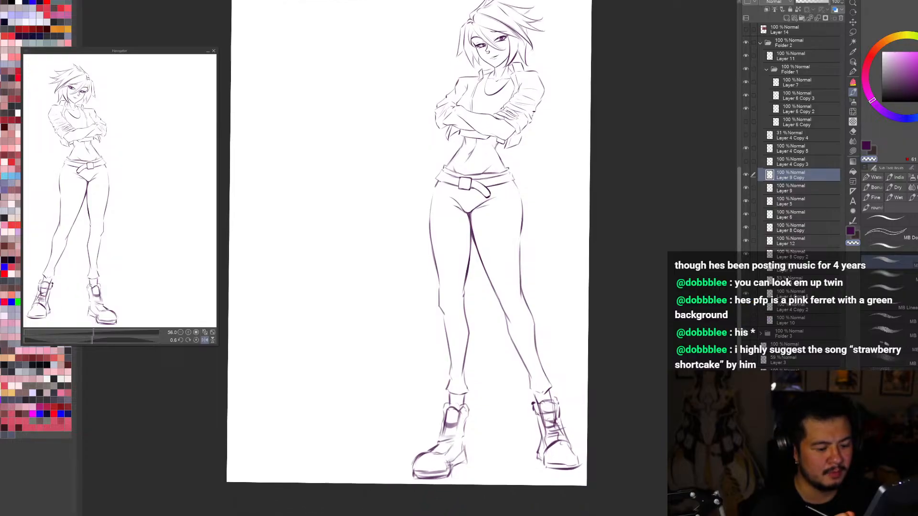
scroll(582, 332, "down", 1)
key("ctrl+t")
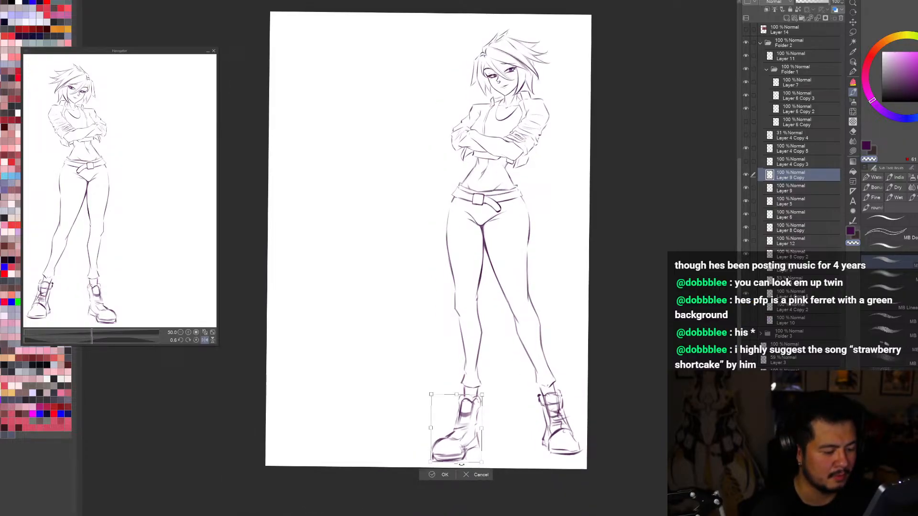
left_click_drag(461, 463, 455, 464)
left_click(450, 475)
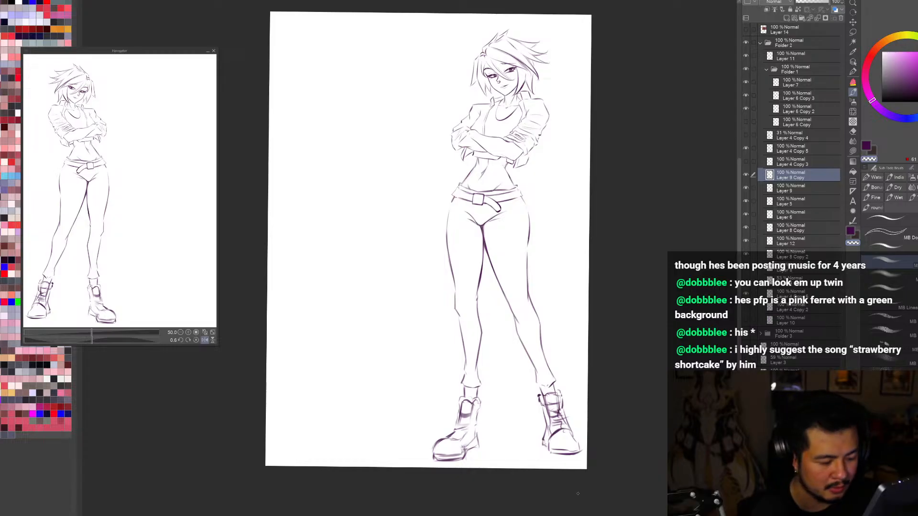
scroll(575, 505, "up", 1)
key("e")
key("m")
mouse_move(505, 434)
left_mouse_down()
mouse_move(498, 395)
mouse_move(549, 475)
left_mouse_up()
key("ctrl+t")
left_click(484, 170)
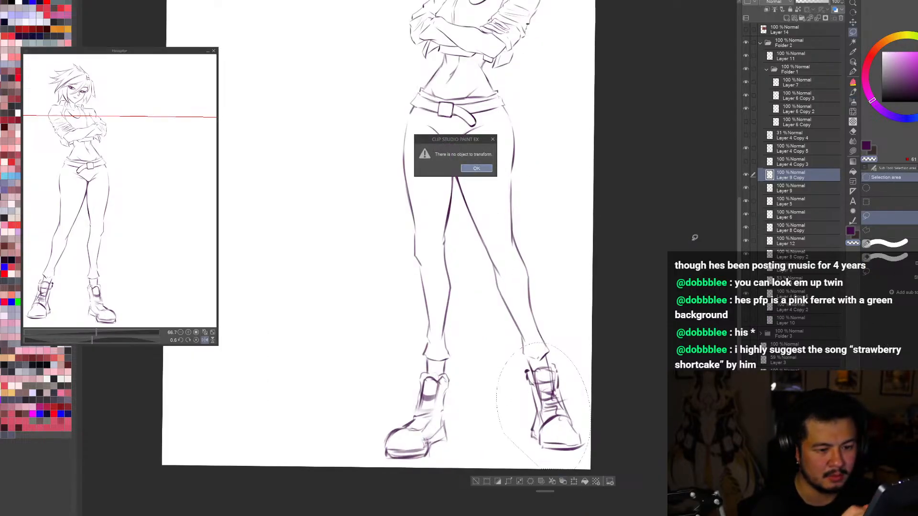
key("ctrl+d")
Step: Select Layer 9 with the other boot's lines and refine its size and shape with transforms and Liquify
left_click(751, 190)
key("ctrl+t")
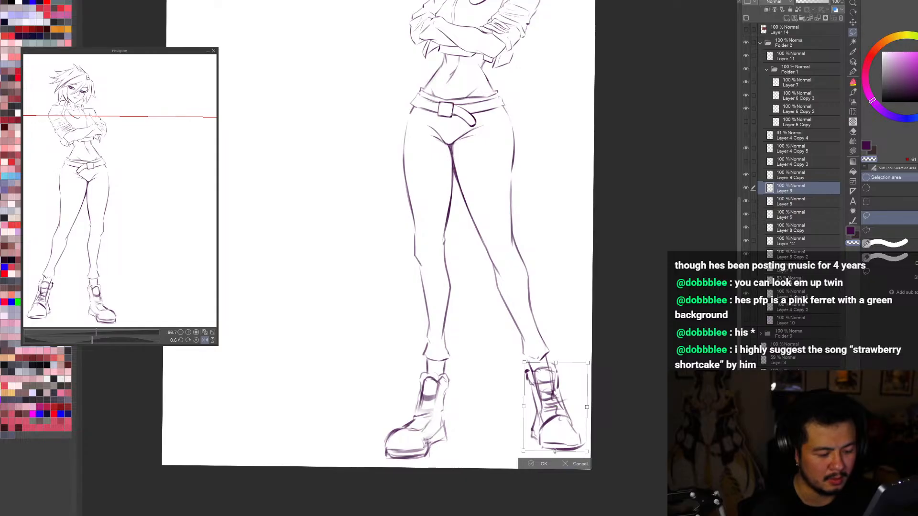
key("Return")
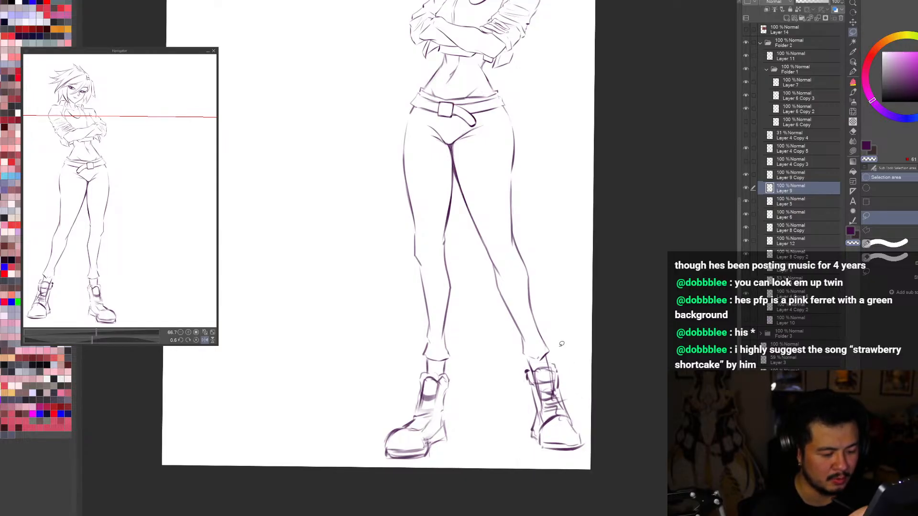
key("j")
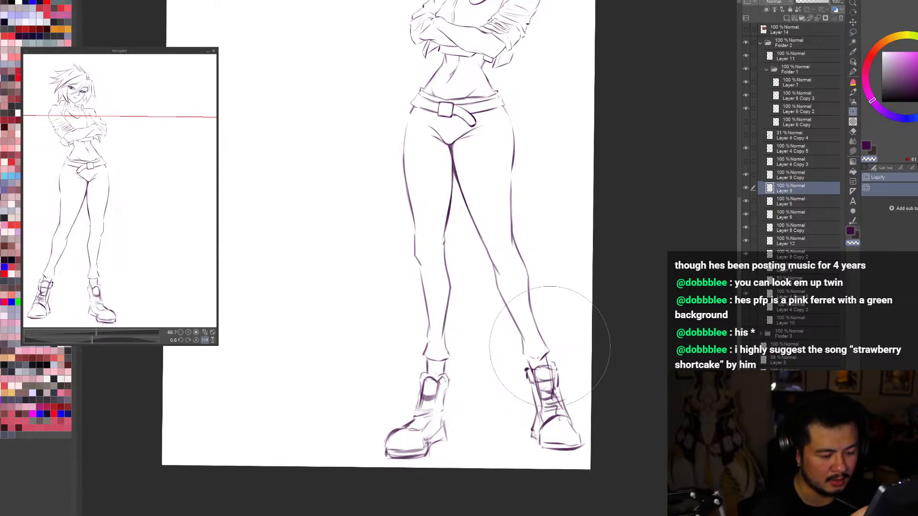
key("ctrl+t")
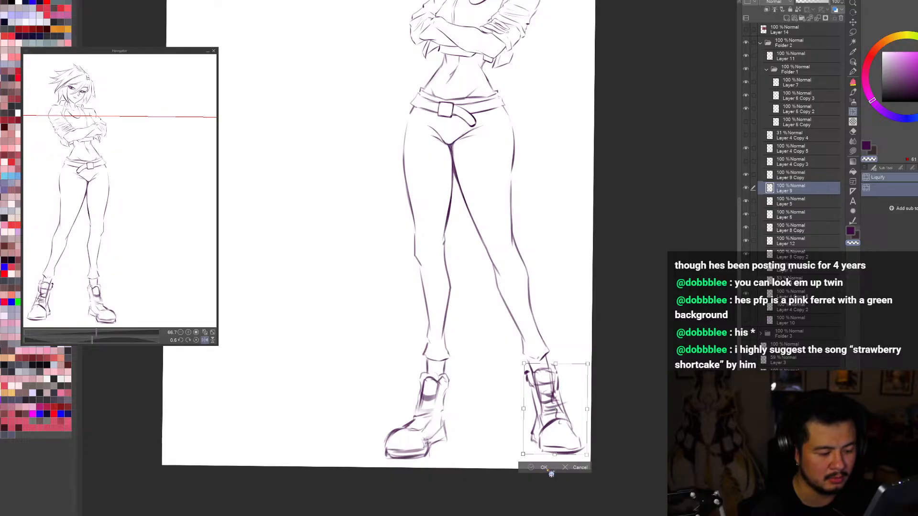
left_click(549, 471)
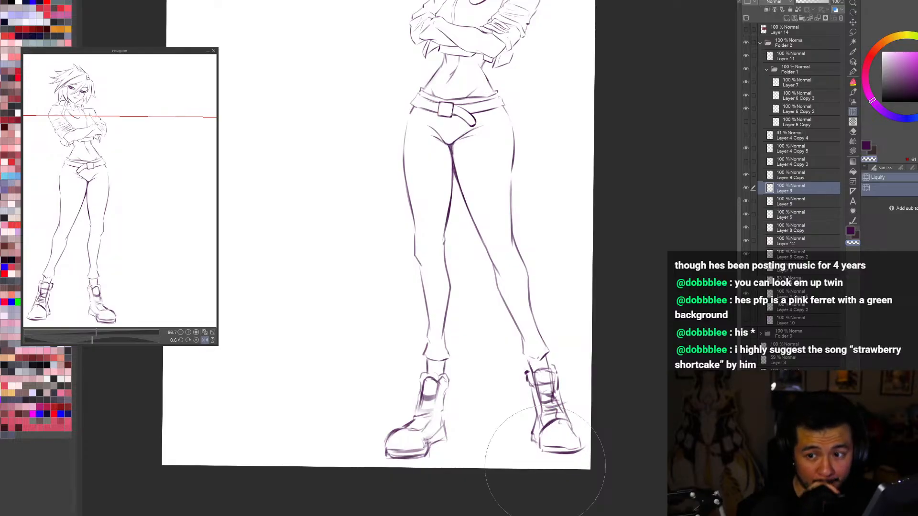
Step: Erase the laces and inner details from the Layer 9 boot's shaft and sketch horizontal straps in their place
key("e")
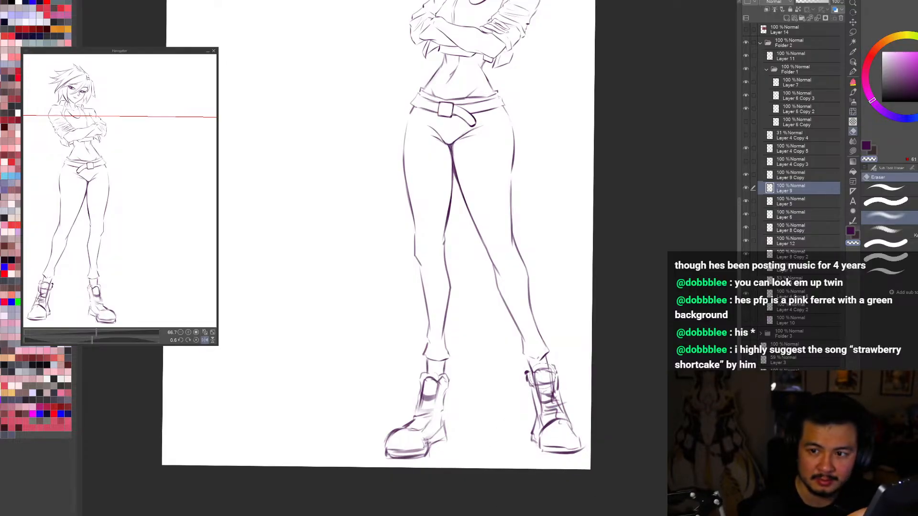
mouse_move(543, 380)
left_mouse_down()
mouse_move(550, 411)
mouse_move(538, 372)
mouse_move(547, 409)
left_mouse_up()
key("b")
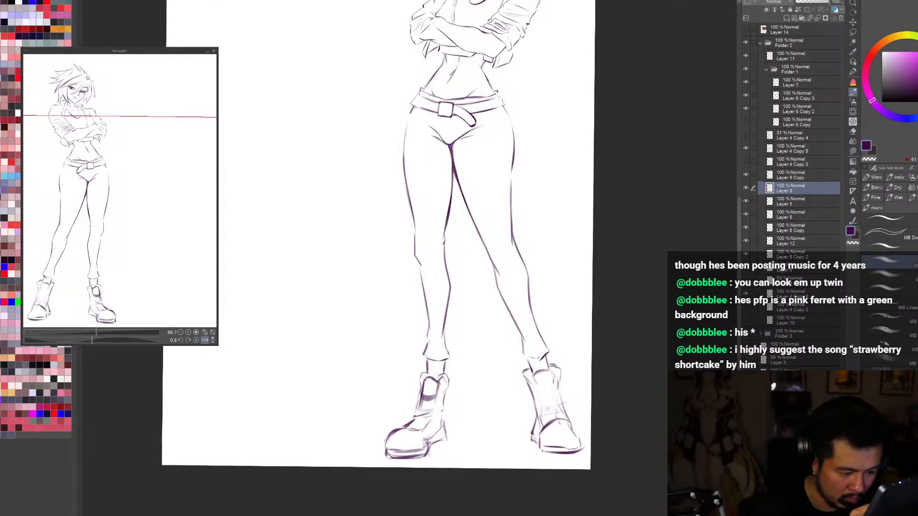
left_click_drag(556, 381, 553, 397)
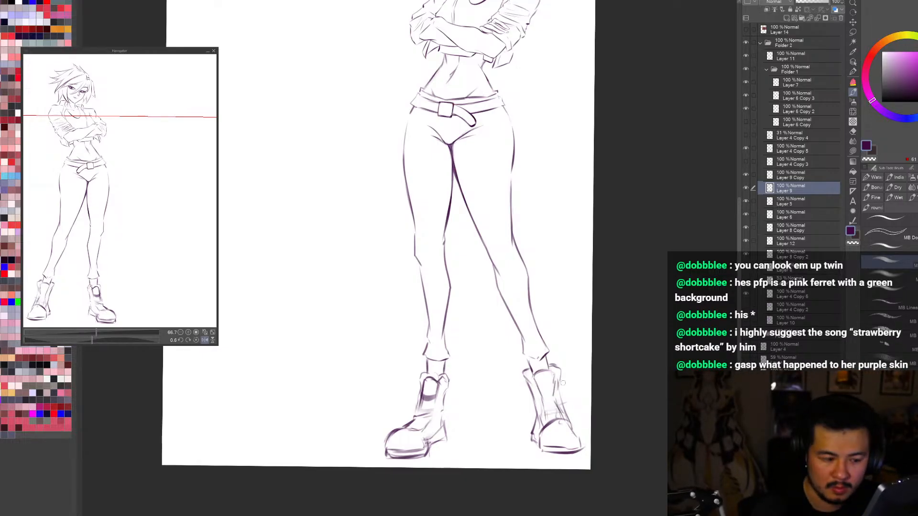
mouse_move(538, 398)
left_mouse_down()
mouse_move(556, 397)
mouse_move(559, 377)
left_mouse_up()
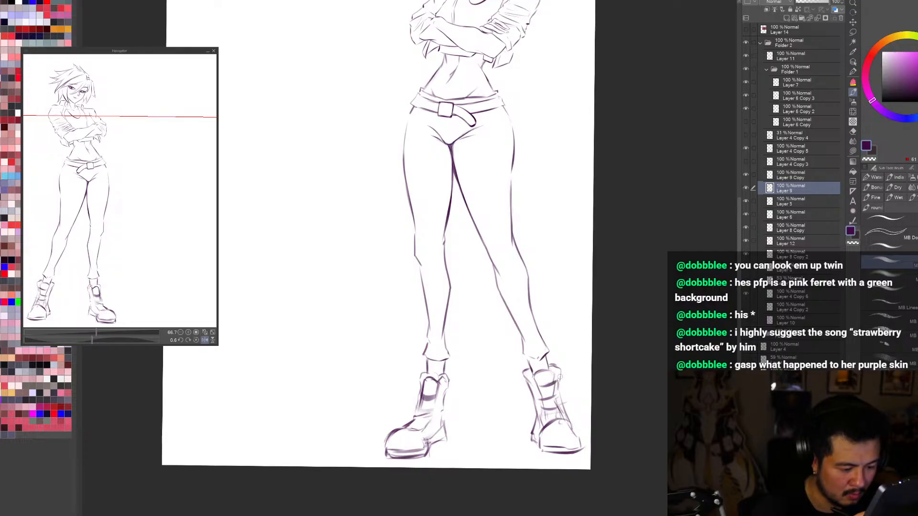
Step: Sketch matching straps across the first reshaped boot's shaft and merge its line layer down into Layer 9
left_click_drag(419, 393, 439, 389)
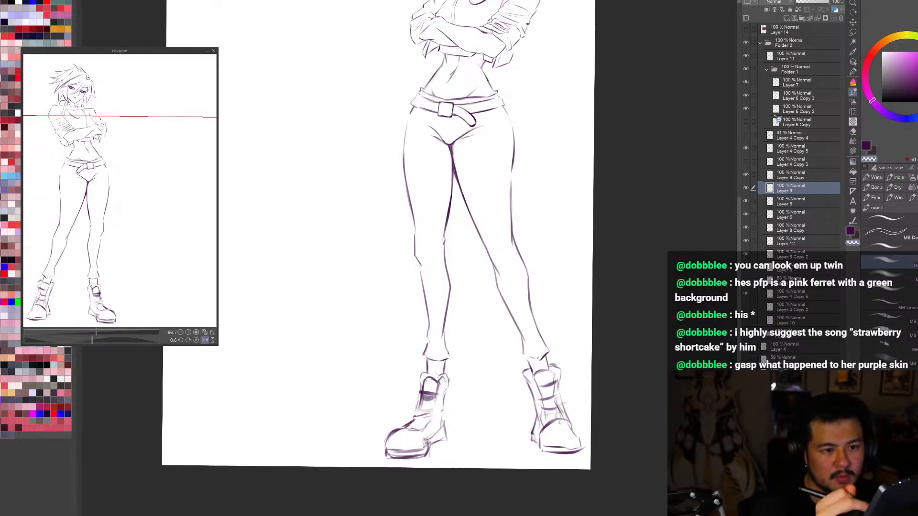
left_click(787, 178)
left_click(817, 18)
mouse_move(422, 399)
left_mouse_down()
mouse_move(440, 395)
mouse_move(421, 435)
mouse_move(442, 415)
mouse_move(404, 427)
left_mouse_up()
key("c")
key("ctrl+z")
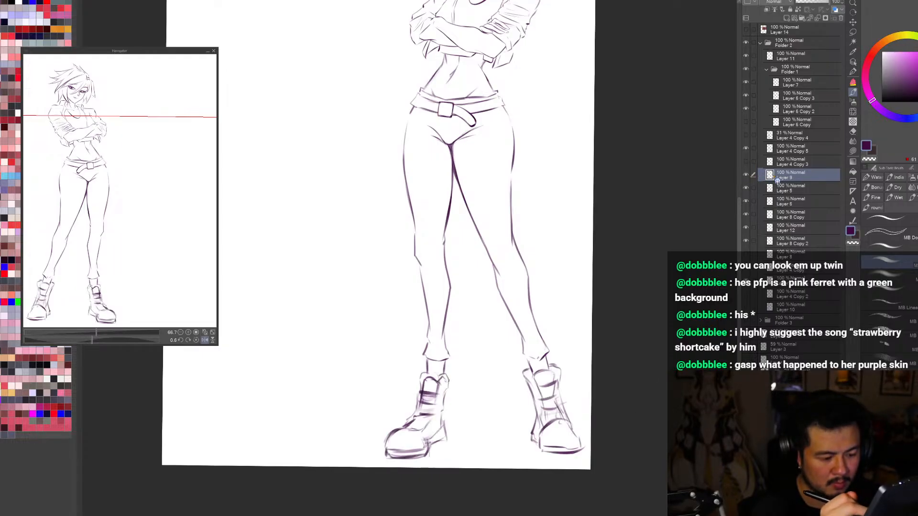
Step: Erase the side edges of the other strapped boot's shaft and redraw them more cleanly down to the foot
key("c")
left_click_drag(526, 376, 543, 422)
left_click_drag(562, 388, 569, 421)
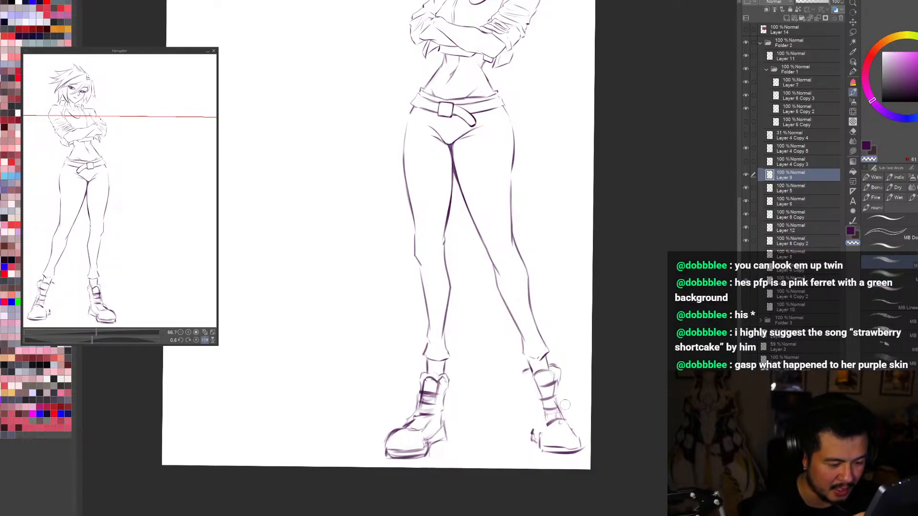
key("c")
mouse_move(561, 373)
left_mouse_down()
mouse_move(556, 394)
mouse_move(577, 437)
left_mouse_up()
key("ctrl+z")
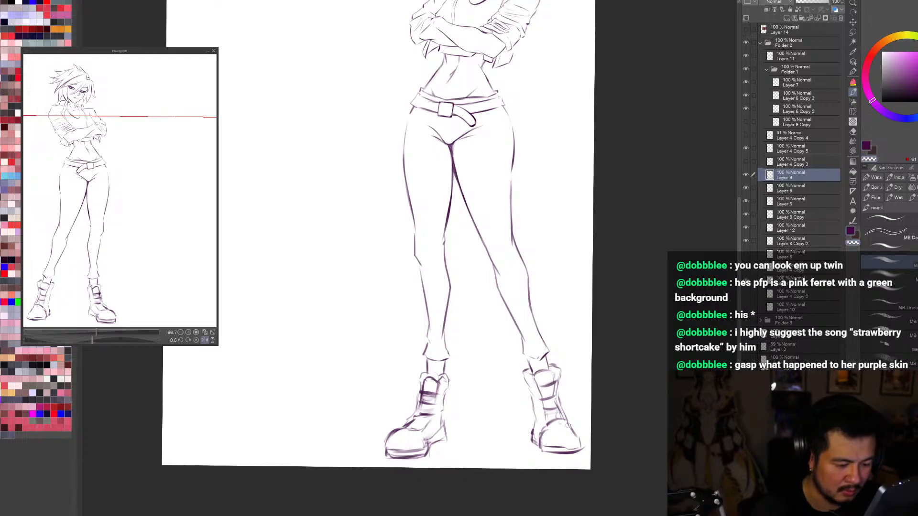
Step: Redraw the toe outline of the boot nearest the canvas edge with a rounder upper curve
mouse_move(569, 423)
left_mouse_down()
mouse_move(582, 442)
mouse_move(571, 425)
mouse_move(581, 433)
left_mouse_up()
key("c")
key("c")
key("c")
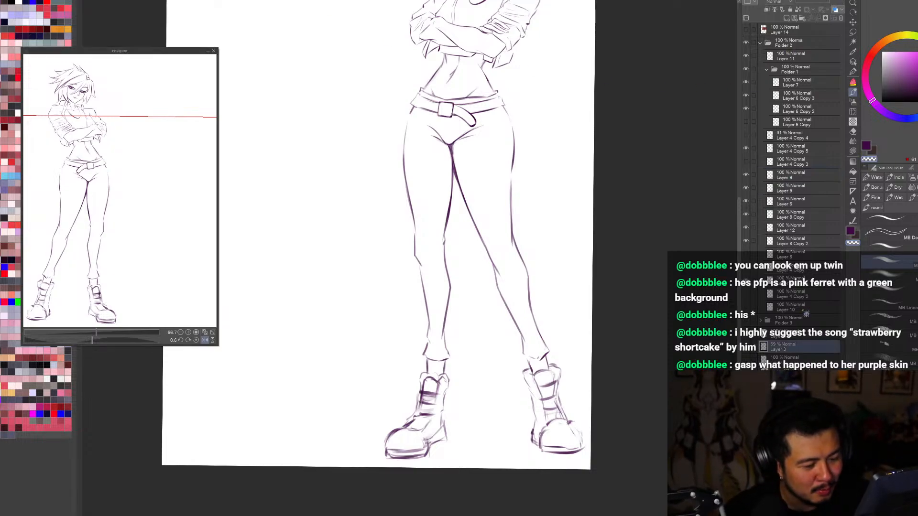
Step: Compare the whole figure's silhouette and line art in normal and mirrored view, with Layer 10's purple fill shown and hidden
left_click(770, 307)
key("ctrl+minus")
key("ctrl+minus")
key("ctrl+0")
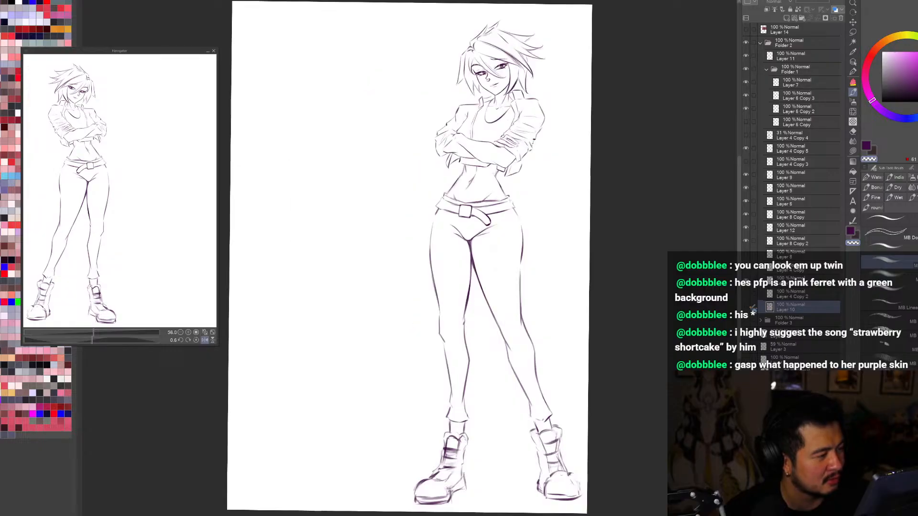
key("h")
key("ctrl+minus")
key("ctrl+0")
key("h")
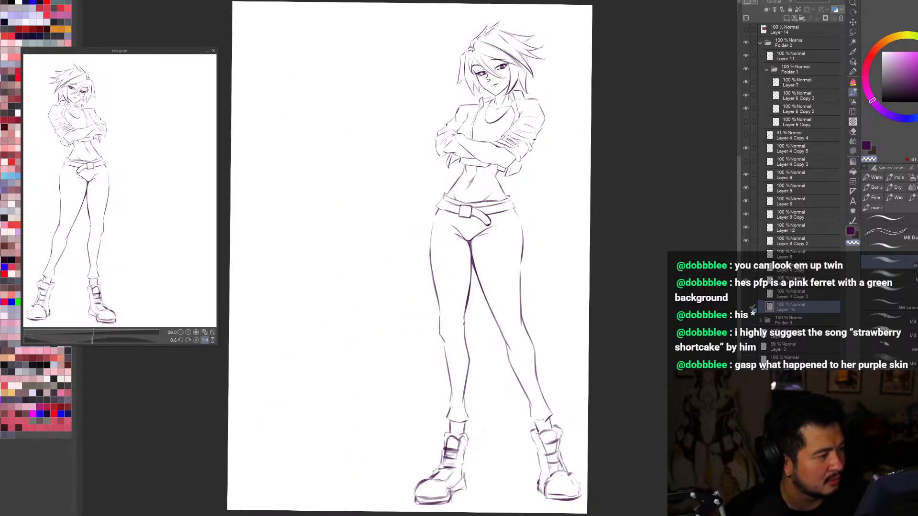
key("ctrl+minus")
key("ctrl+0")
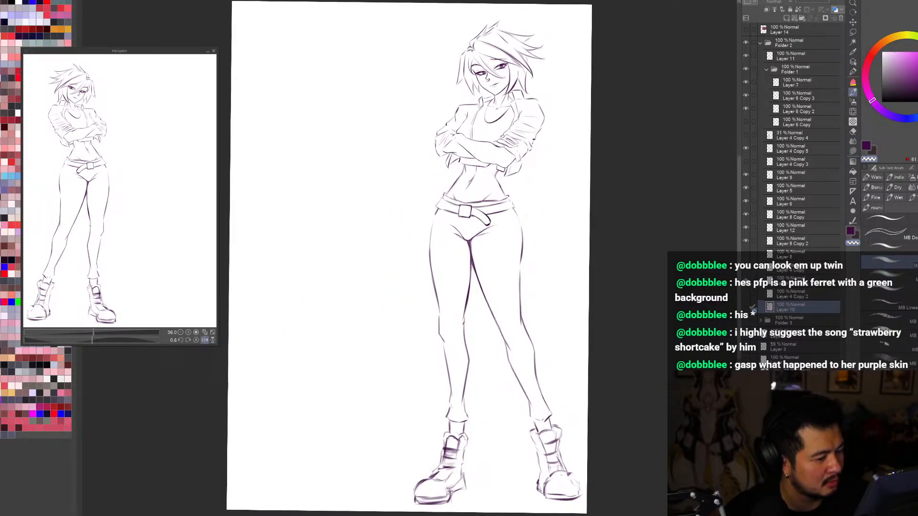
left_click(746, 307)
key("h")
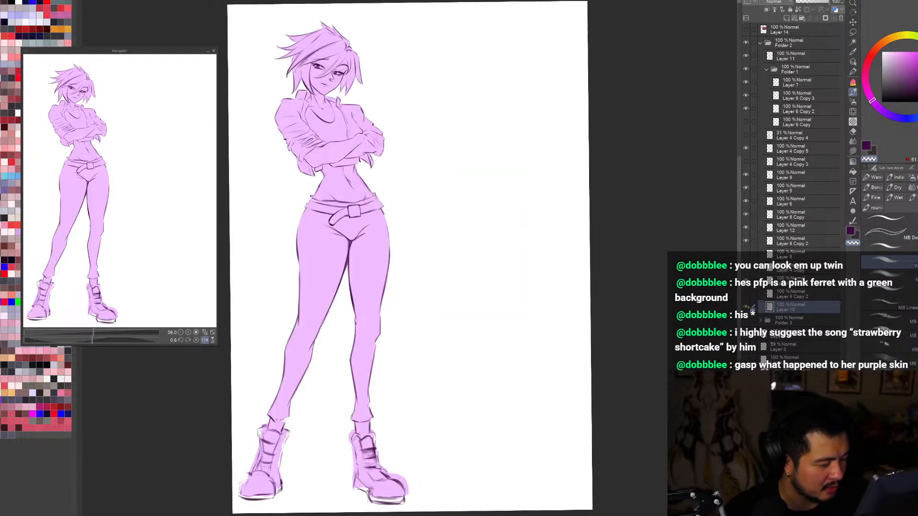
key("h")
left_click(746, 307)
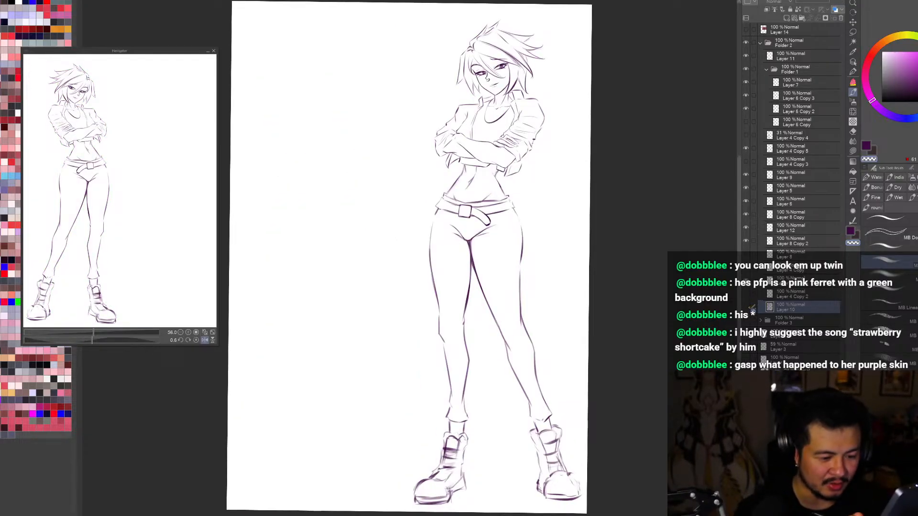
left_click(746, 307)
key("ctrl+minus")
key("ctrl+minus")
left_click(746, 307)
key("ctrl+plus")
key("ctrl+plus")
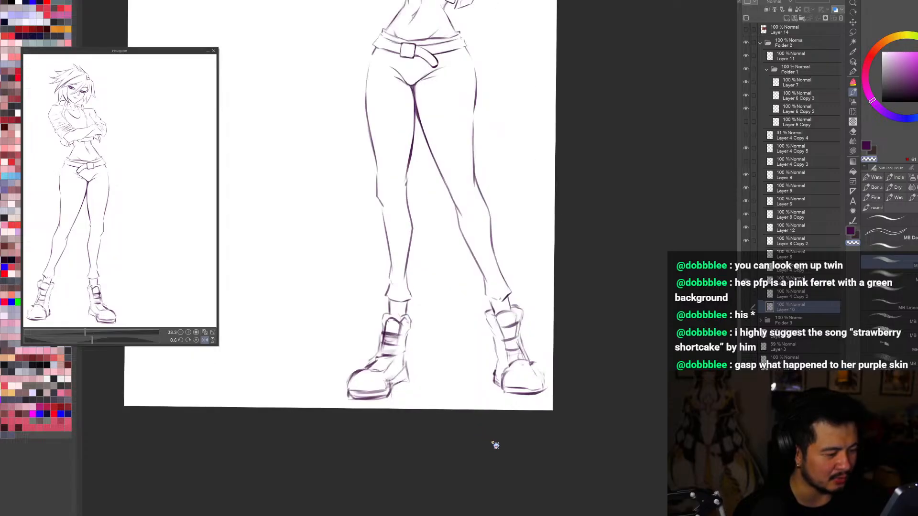
left_click(746, 307)
left_click(746, 306)
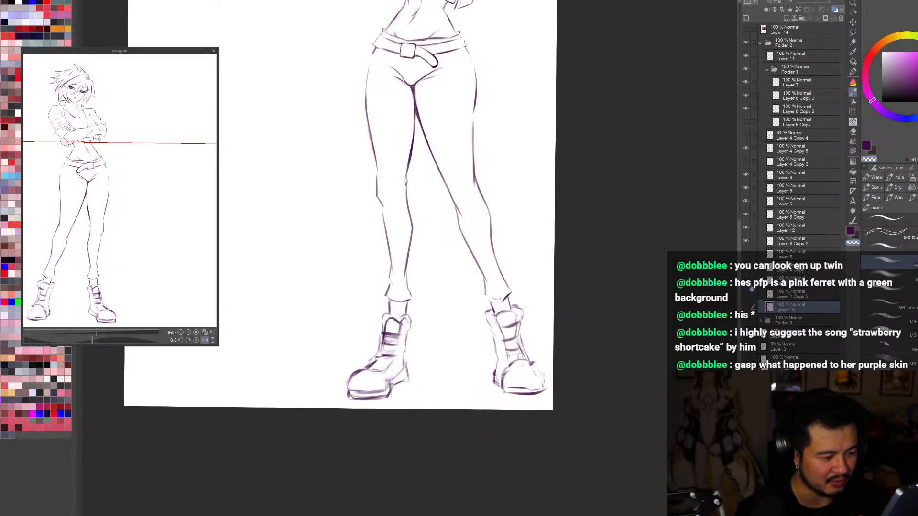
Step: Select Layer 9 with the boots' lines and toggle its visibility to check what it contains
key("o")
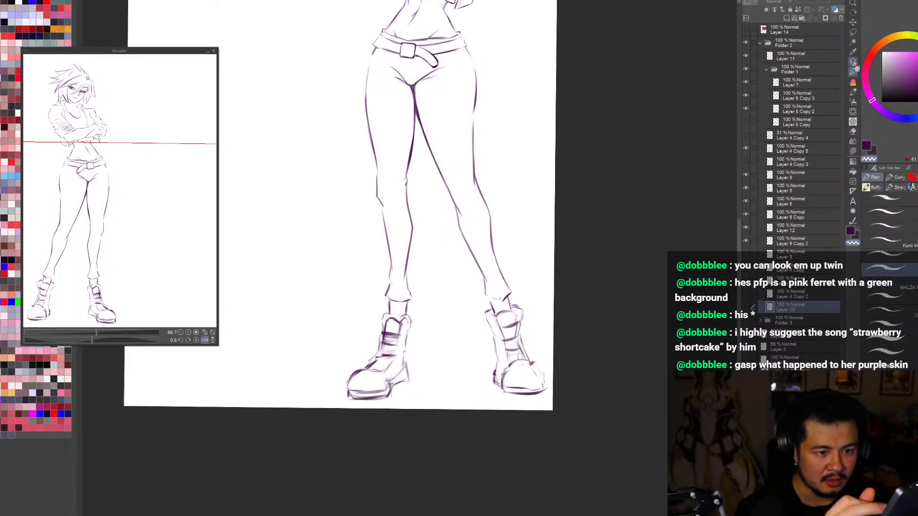
left_click(537, 368)
left_click(746, 175)
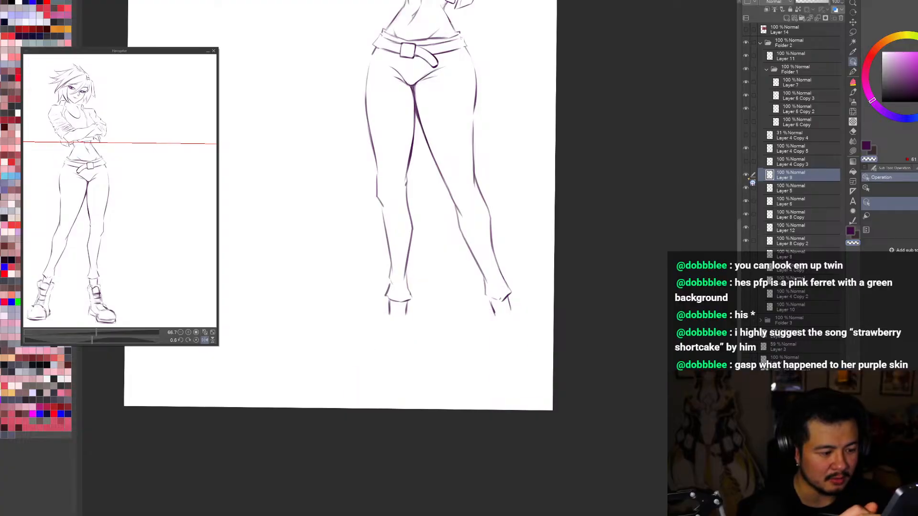
left_click(746, 175)
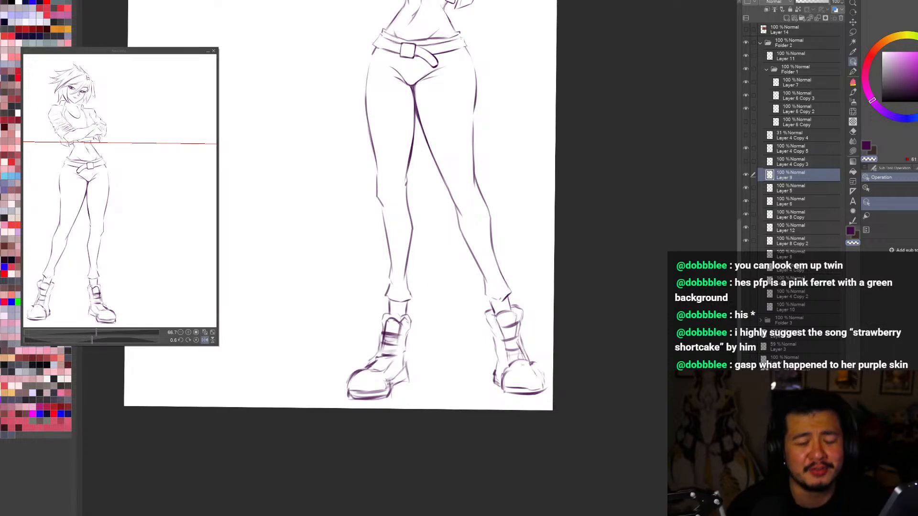
left_click(747, 175)
left_click(747, 175)
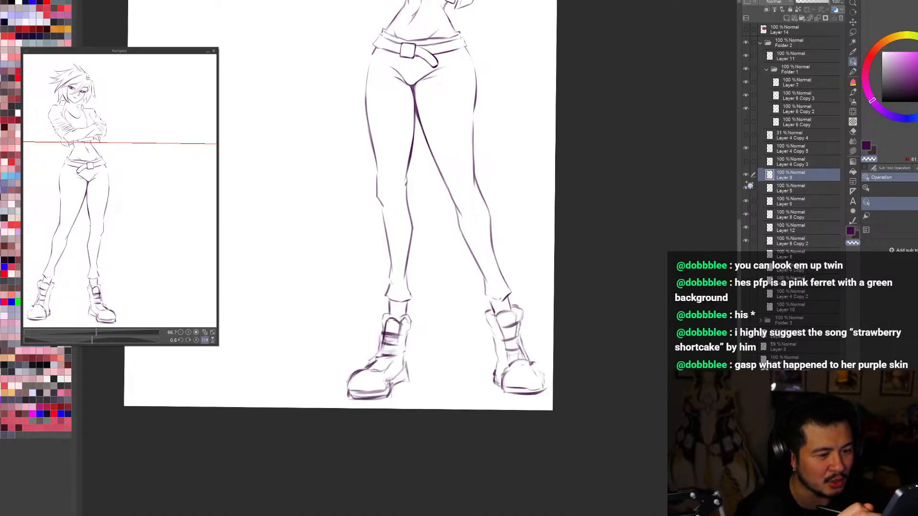
left_click(746, 179)
left_click(746, 179)
Step: Erase the rough toe edge of the boot nearest the canvas edge and redraw its curve down to the sole
key("e")
mouse_move(540, 369)
left_mouse_down()
mouse_move(536, 361)
mouse_move(544, 384)
left_mouse_up()
key("b")
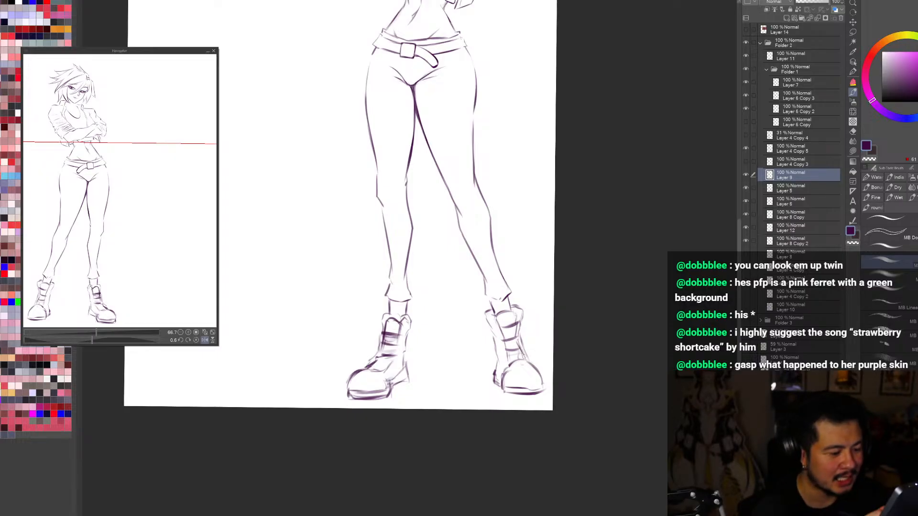
key("ctrl+z")
mouse_move(527, 358)
left_mouse_down()
mouse_move(540, 387)
mouse_move(520, 363)
mouse_move(507, 372)
mouse_move(537, 373)
mouse_move(543, 382)
left_mouse_up()
key("c")
key("c")
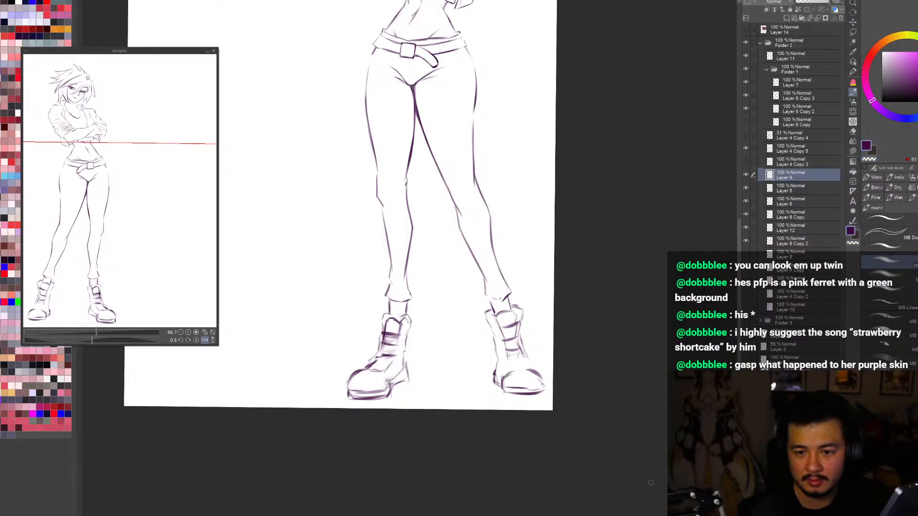
Step: Erase the lower straps of that boot and redraw the front of its shaft where it meets the foot
key("c")
mouse_move(505, 342)
left_mouse_down()
mouse_move(511, 360)
mouse_move(522, 351)
mouse_move(533, 369)
left_mouse_up()
key("c")
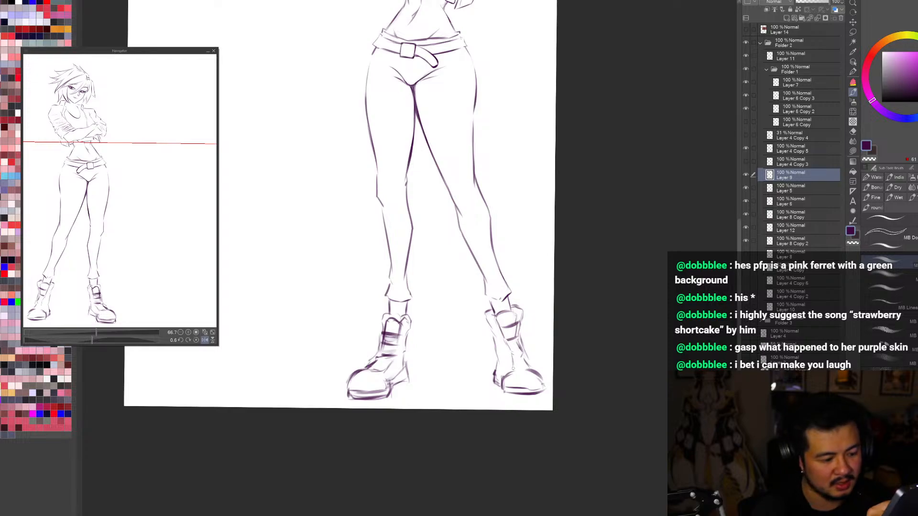
left_click_drag(516, 368, 529, 367)
left_click_drag(519, 346, 526, 365)
mouse_move(510, 356)
left_mouse_down()
mouse_move(519, 368)
mouse_move(528, 353)
left_mouse_up()
key("ctrl+z")
key("ctrl+z")
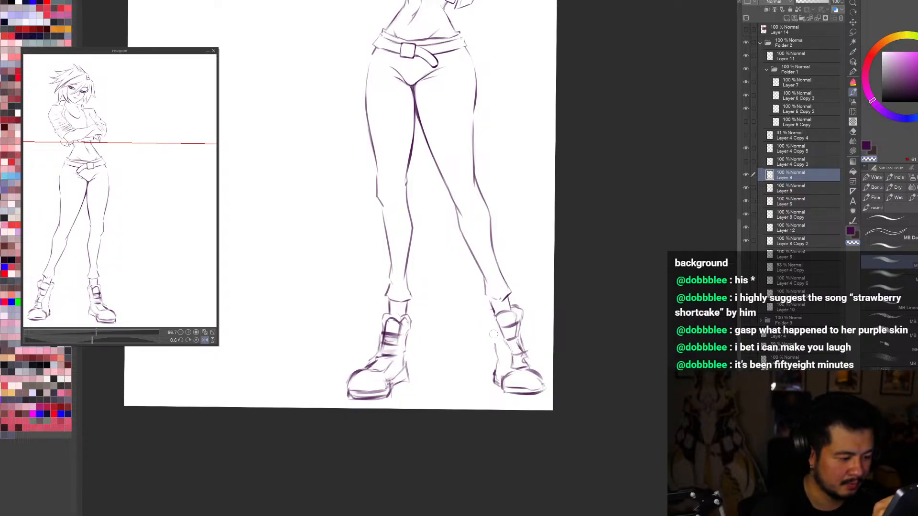
Step: Lasso the foot of the outer boot and transform it to sit slightly closer to the canvas edge
key("h")
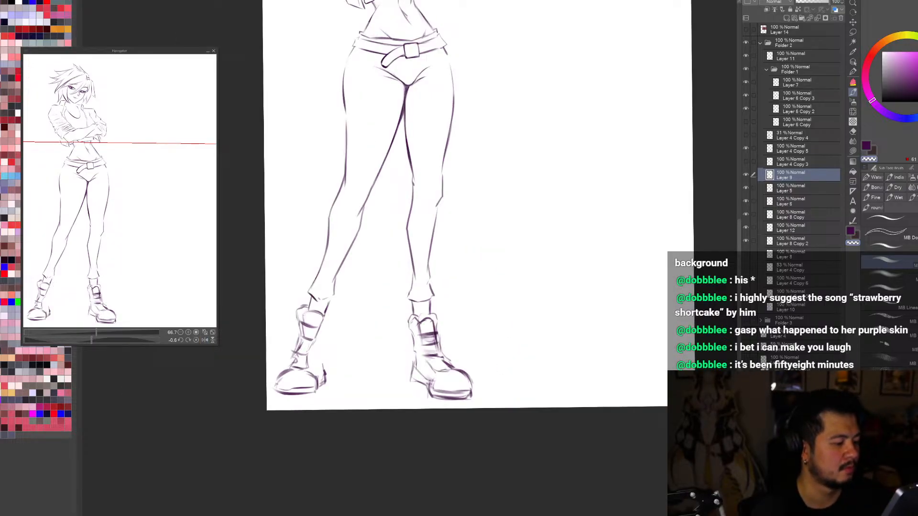
key("h")
key("m")
mouse_move(549, 388)
left_mouse_down()
mouse_move(523, 365)
mouse_move(564, 388)
mouse_move(546, 399)
left_mouse_up()
key("ctrl+t")
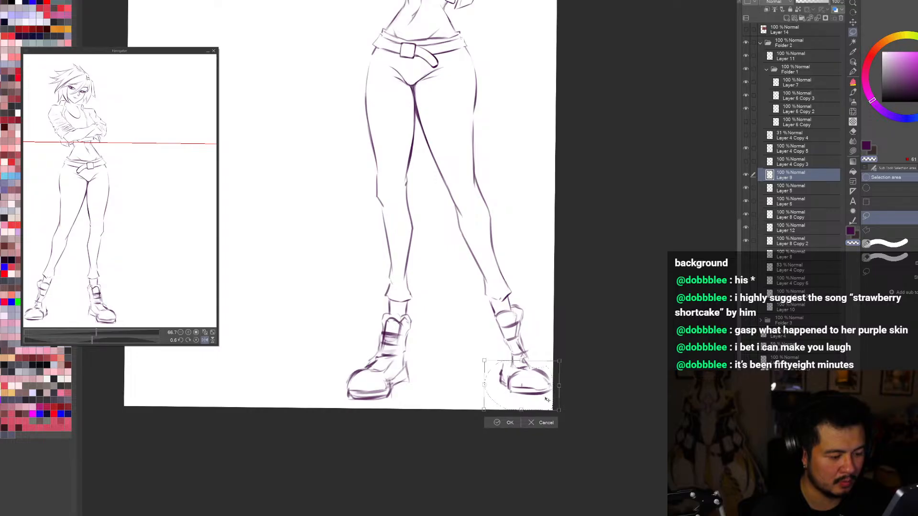
left_click(515, 423)
key("b")
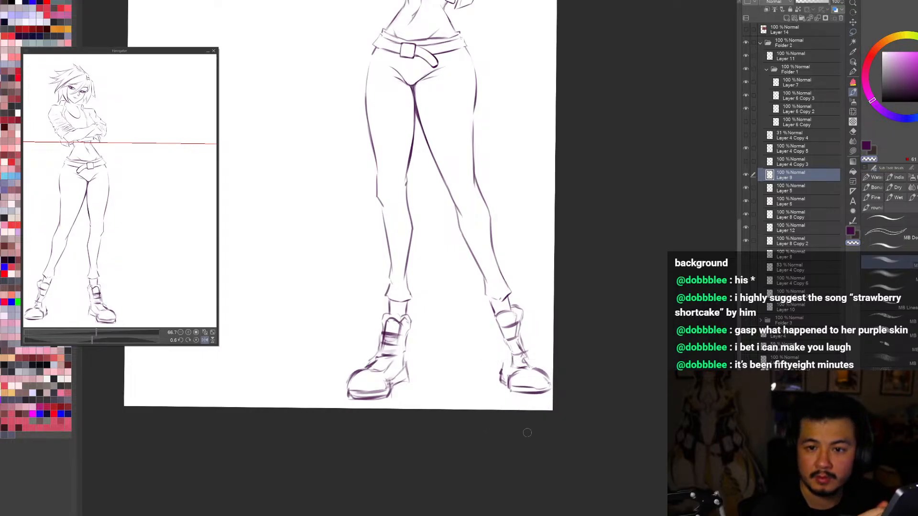
Step: Redraw the outer boot's inner shaft edge from cuff to foot, restore its lower strap lines and clean up the toe
key("c")
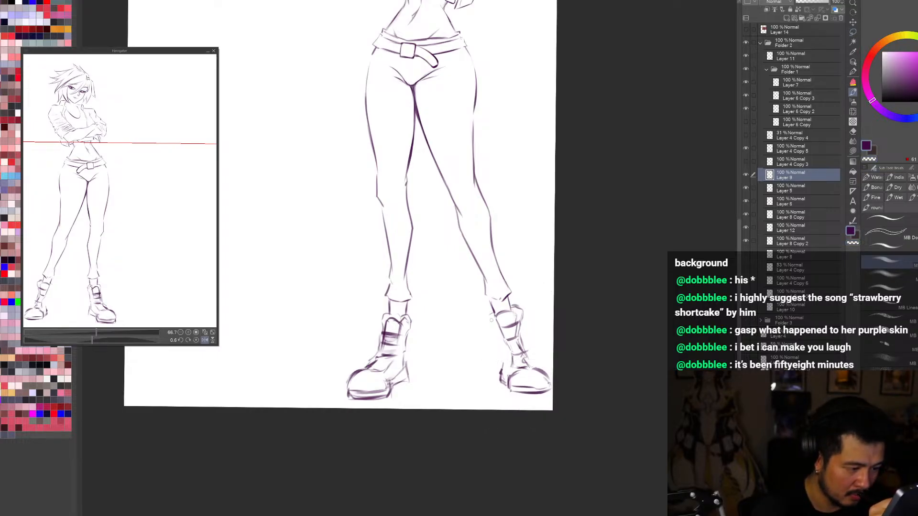
left_click_drag(495, 313, 488, 318)
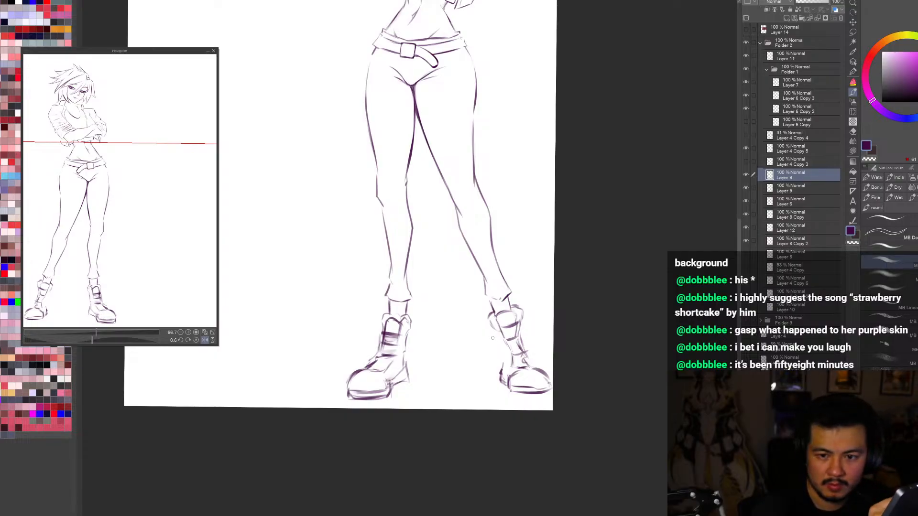
left_click_drag(493, 331, 505, 368)
key("ctrl+z")
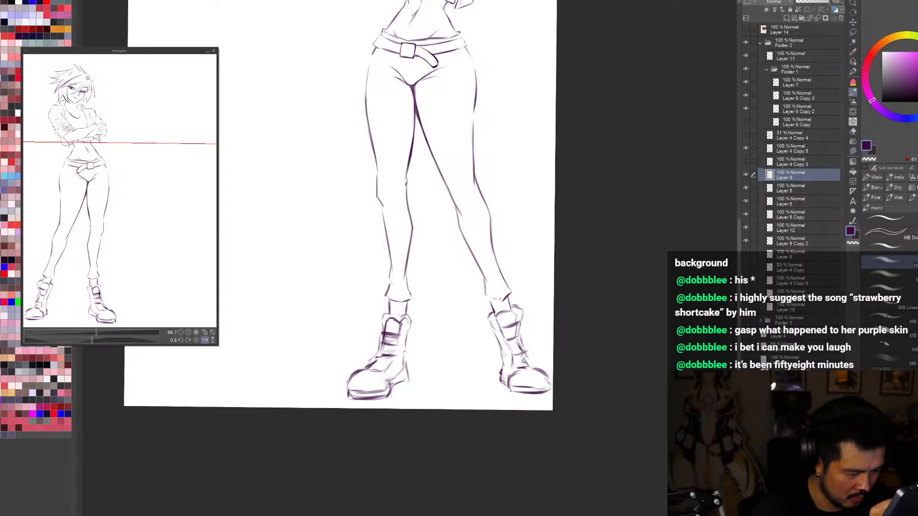
mouse_move(500, 345)
left_mouse_down()
mouse_move(499, 386)
mouse_move(510, 351)
mouse_move(515, 362)
left_mouse_up()
key("c")
key("c")
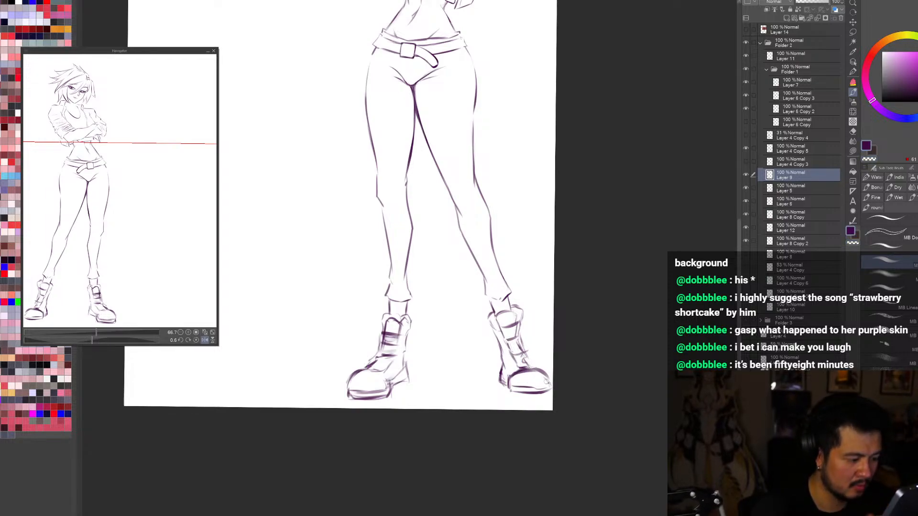
left_click_drag(524, 377, 536, 373)
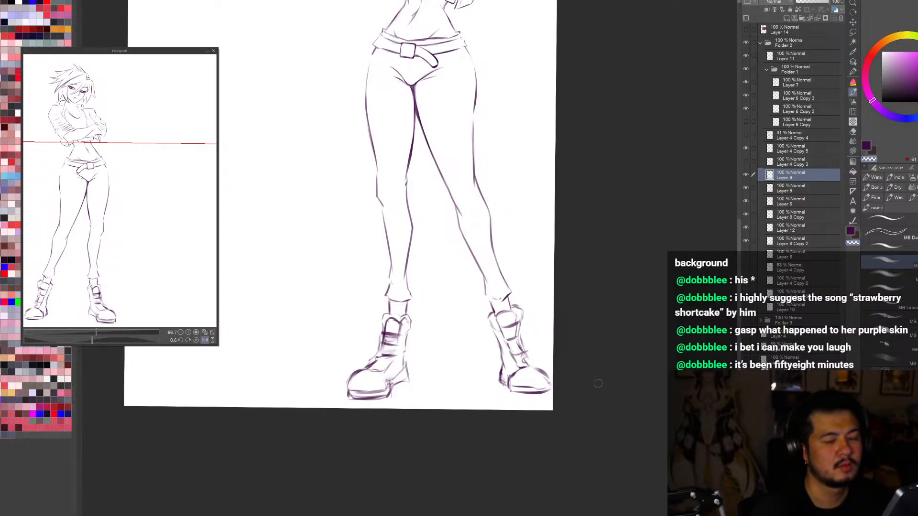
Step: Erase the sole of the outer boot and redraw it with a new bottom line and heel edge
key("j")
key("e")
left_click_drag(506, 404, 550, 391)
key("b")
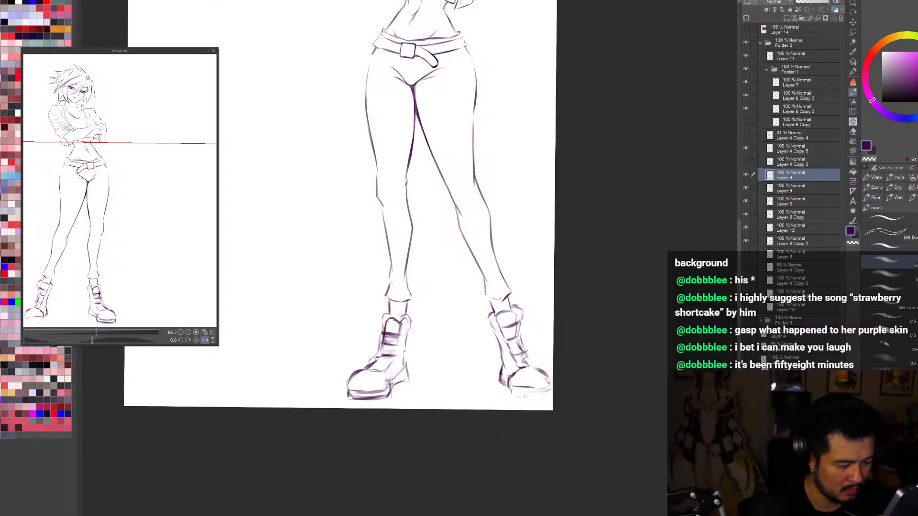
mouse_move(510, 392)
left_mouse_down()
mouse_move(553, 389)
mouse_move(539, 396)
mouse_move(529, 386)
mouse_move(548, 385)
mouse_move(538, 389)
mouse_move(510, 381)
left_mouse_up()
key("c")
key("c")
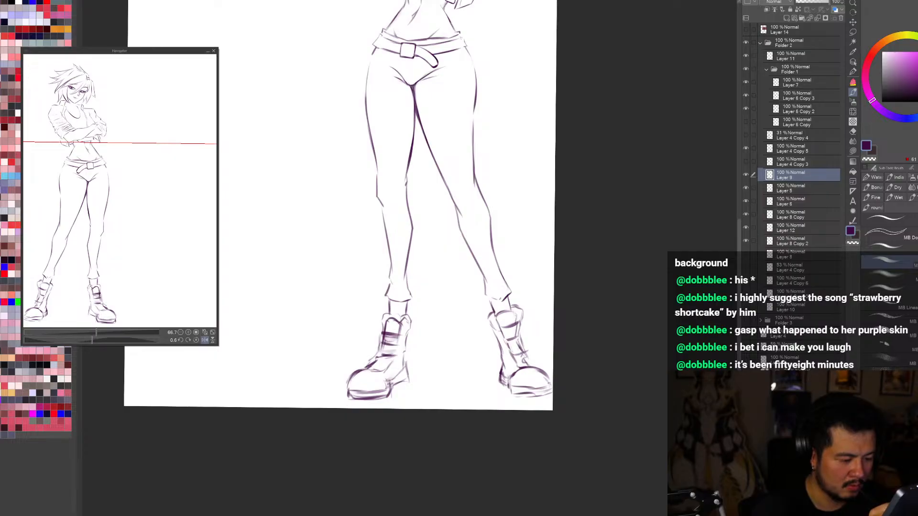
left_click_drag(512, 377, 513, 394)
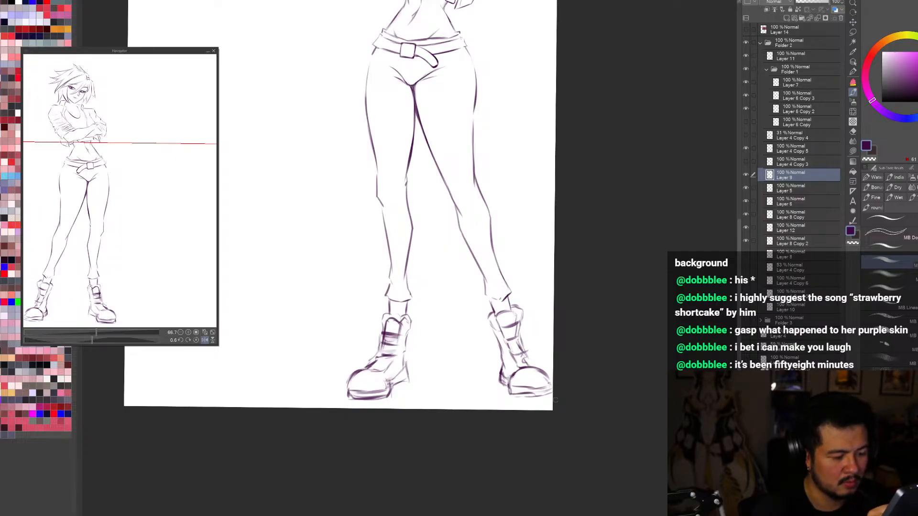
Step: Check the reworked boots against the whole figure in mirrored view and at different sizes
key("ctrl+0")
key("h")
key("h")
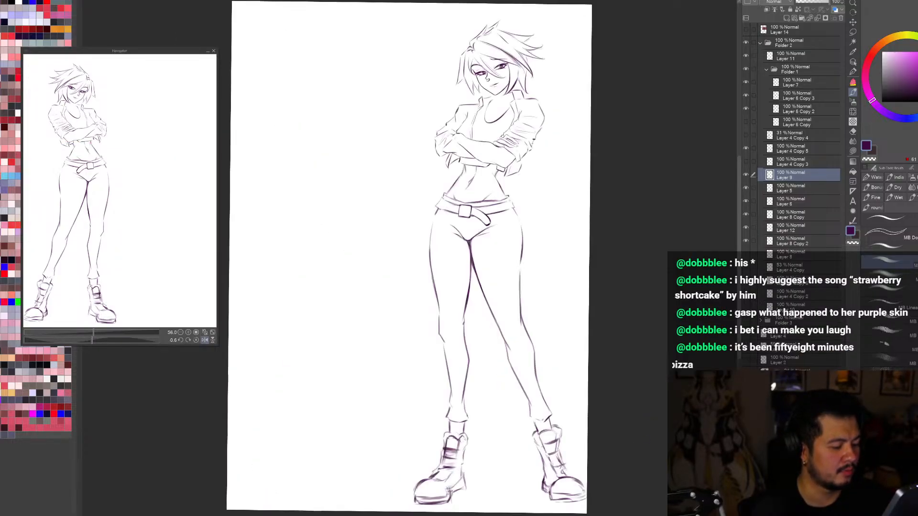
key("e")
key("j")
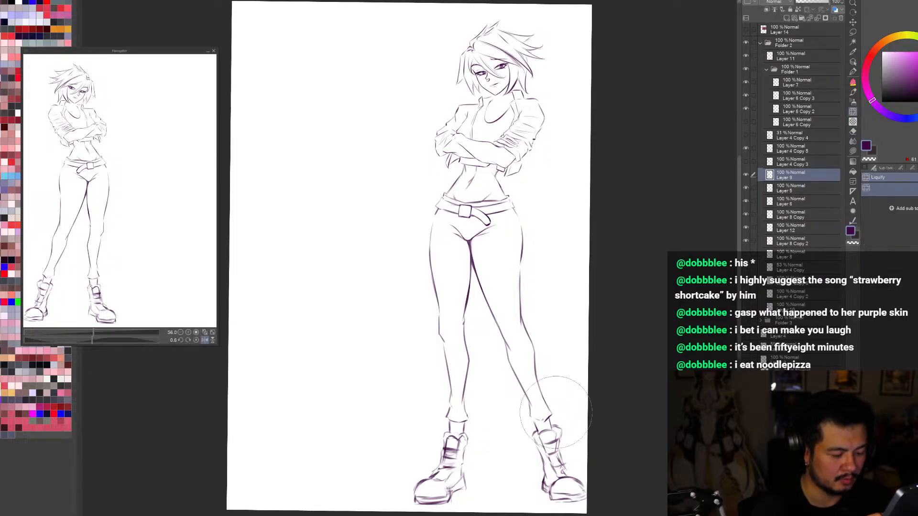
key("b")
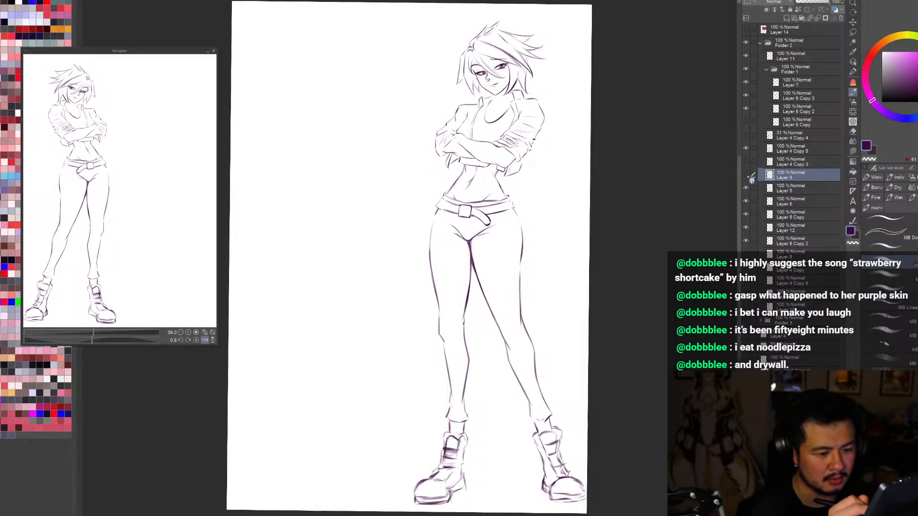
key("ctrl+minus")
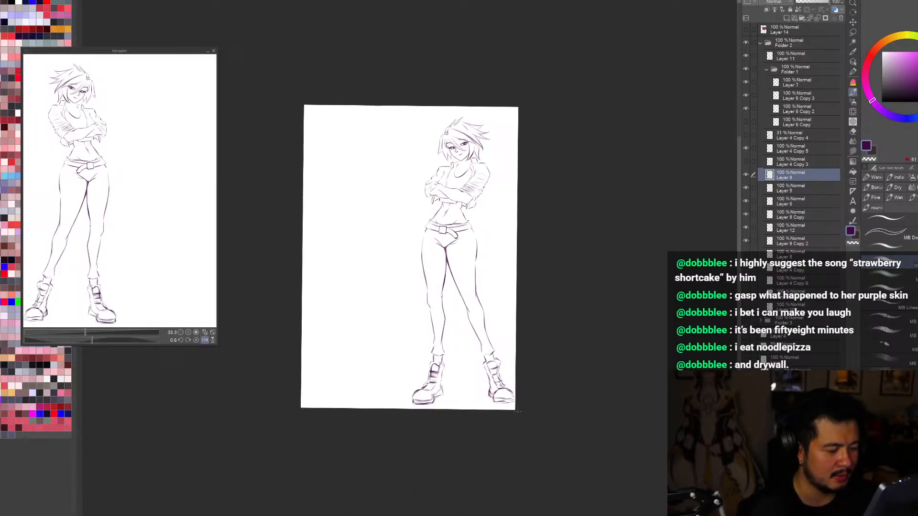
key("ctrl+plus")
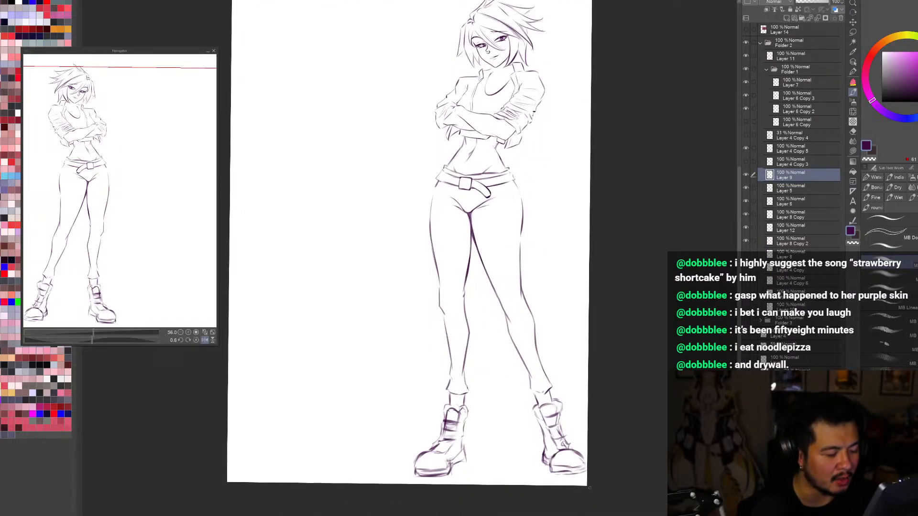
Step: Erase stray lines at the outer boot's ankle and retouch its heel and sole lines
key("e")
mouse_move(543, 451)
left_mouse_down()
mouse_move(546, 464)
mouse_move(547, 454)
left_mouse_up()
key("b")
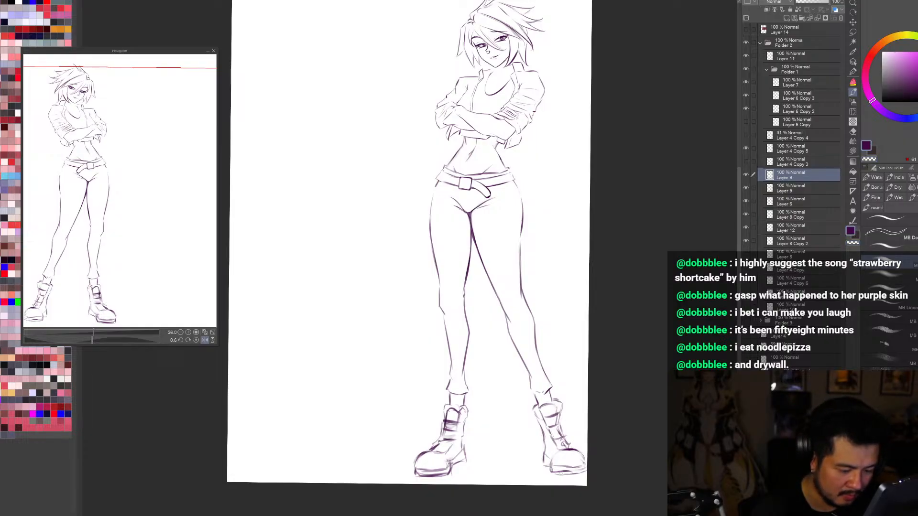
Step: Erase the outer boot's toe and sole lines and redraw them with a rounded toe cap and lower sole edge
key("e")
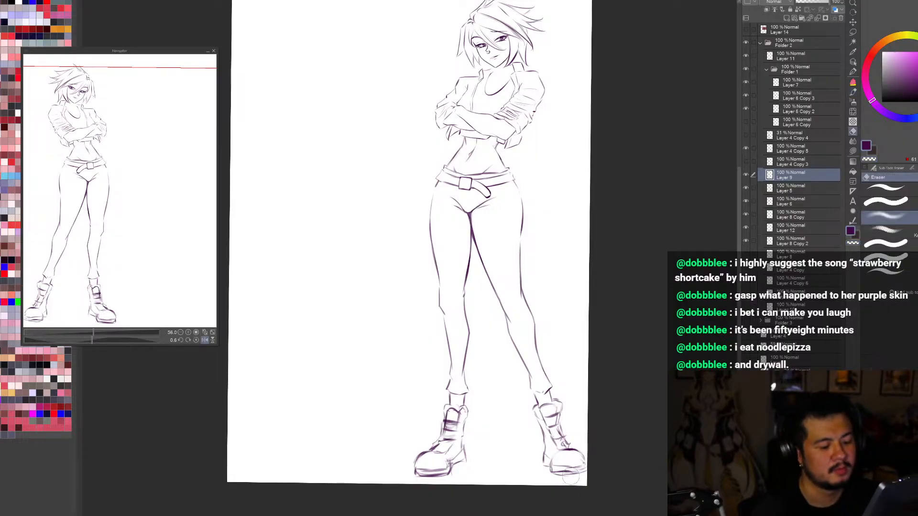
mouse_move(565, 470)
left_mouse_down()
mouse_move(587, 470)
mouse_move(564, 470)
left_mouse_up()
key("b")
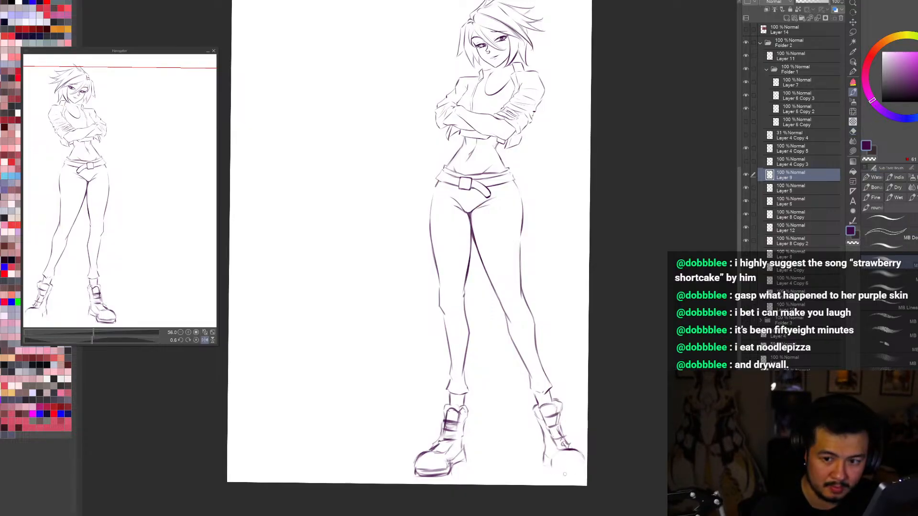
mouse_move(559, 472)
left_mouse_down()
mouse_move(586, 464)
mouse_move(567, 443)
mouse_move(641, 473)
mouse_move(633, 474)
left_mouse_up()
key("h")
key("r")
key("h")
key("b")
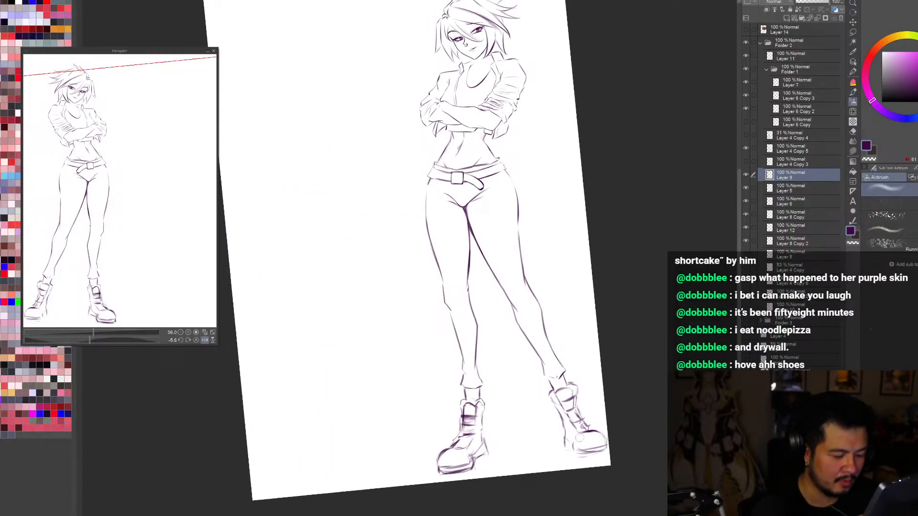
Step: Check the redrawn outer boot against the whole figure in rotated and mirrored views
key("b")
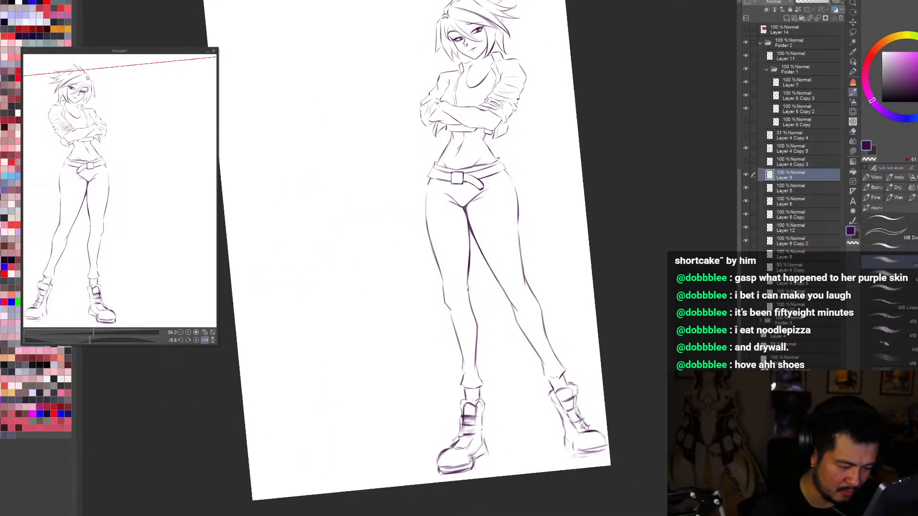
key("r")
left_click_drag(662, 442, 637, 471)
key("ctrl+0")
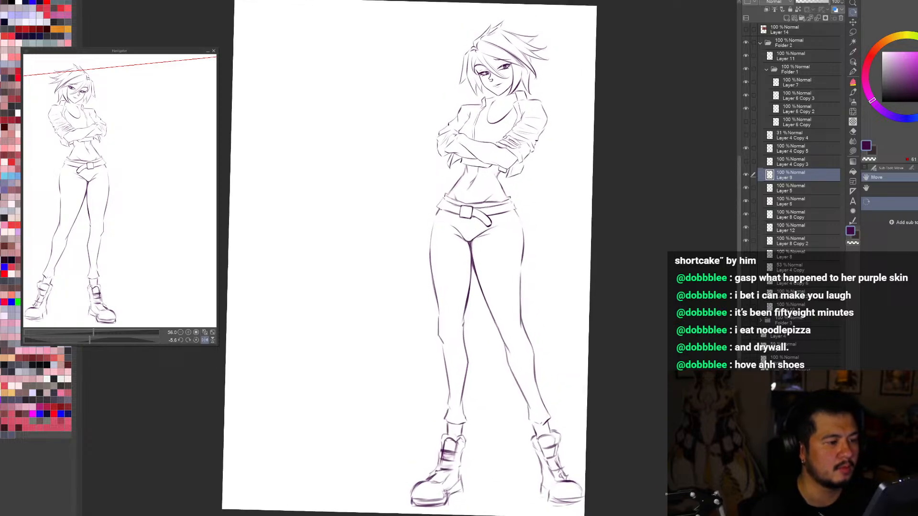
key("h")
key("h")
key("h")
key("h")
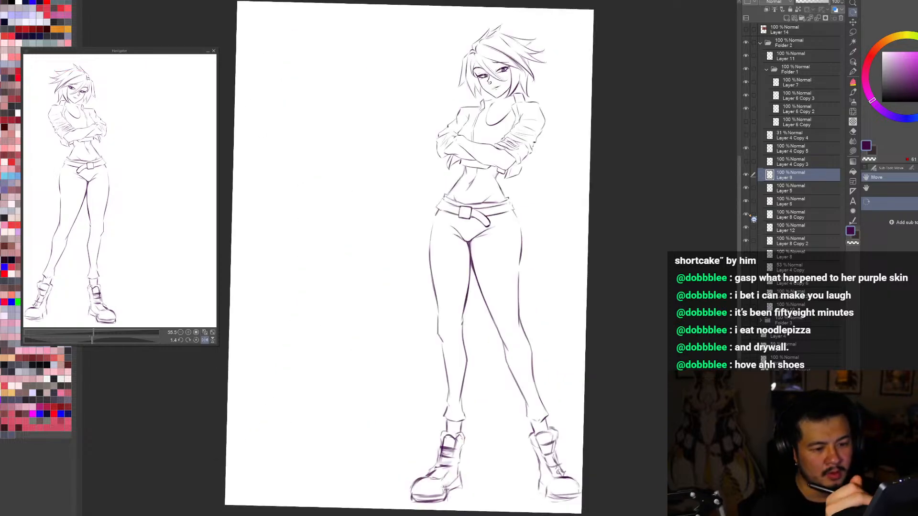
Step: Examine which lines each layer holds by hiding and showing the boots layer and the layers beneath it one at a time
left_click(746, 176)
left_click(746, 176)
left_click(746, 189)
left_click(746, 189)
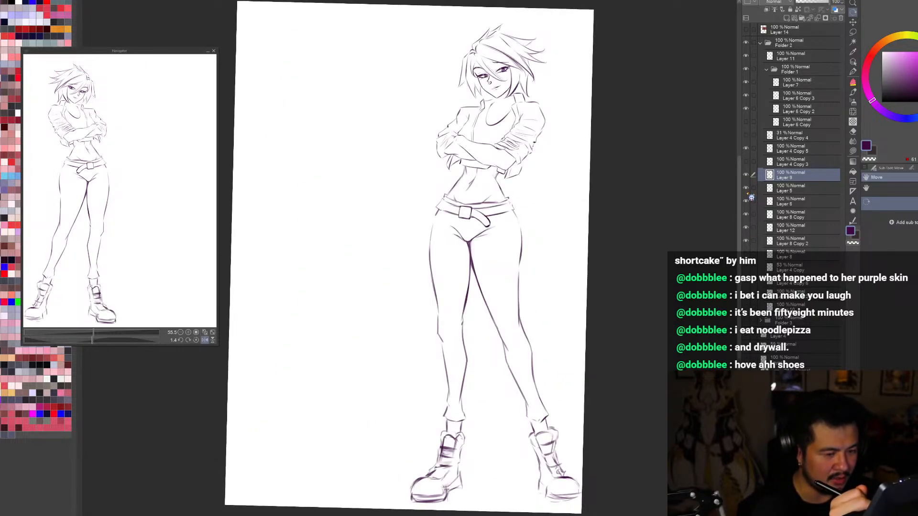
left_click(746, 202)
left_click(746, 202)
left_click(746, 227)
left_click(746, 228)
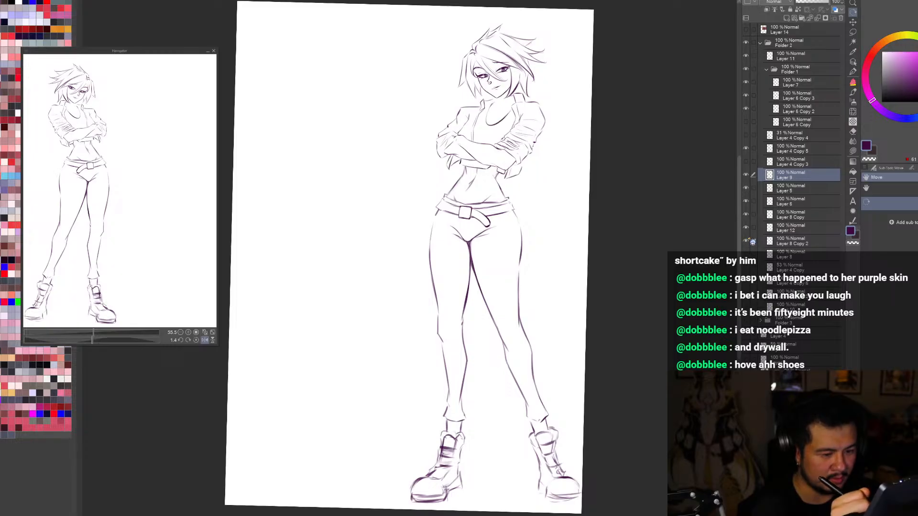
left_click(746, 241)
left_click(746, 241)
left_click(746, 228)
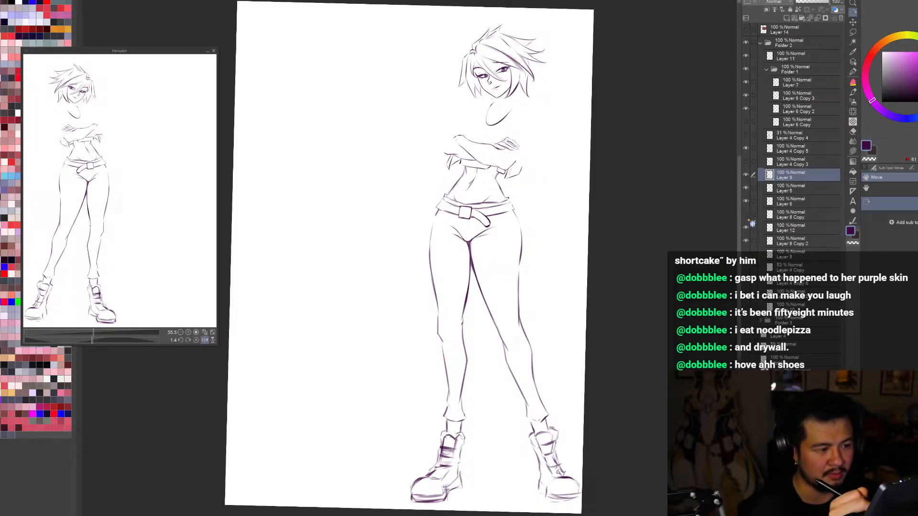
left_click(746, 228)
Step: Hide Layer 5 with the crossed forearm lines and identify the legs' layer by toggling the boots and leg line layers
left_click(749, 211)
left_click(749, 211)
left_click(749, 199)
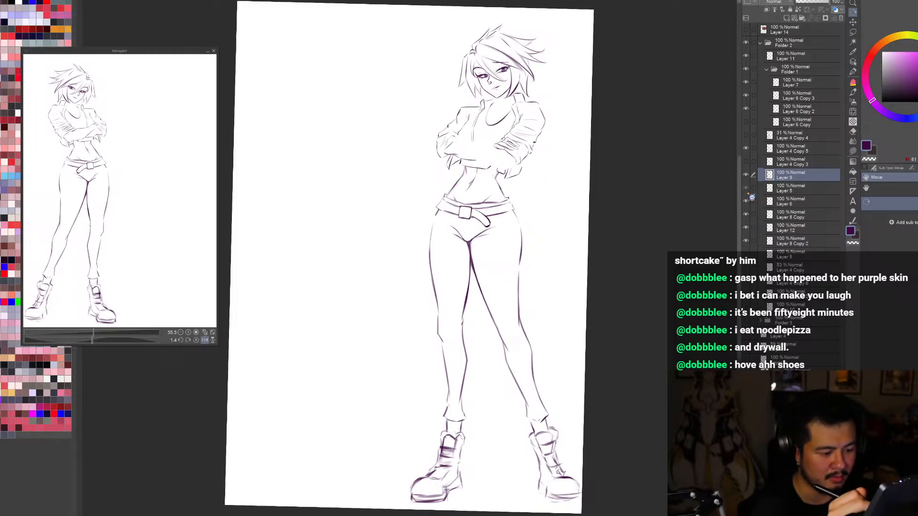
left_click(746, 188)
left_click(746, 188)
left_click(746, 175)
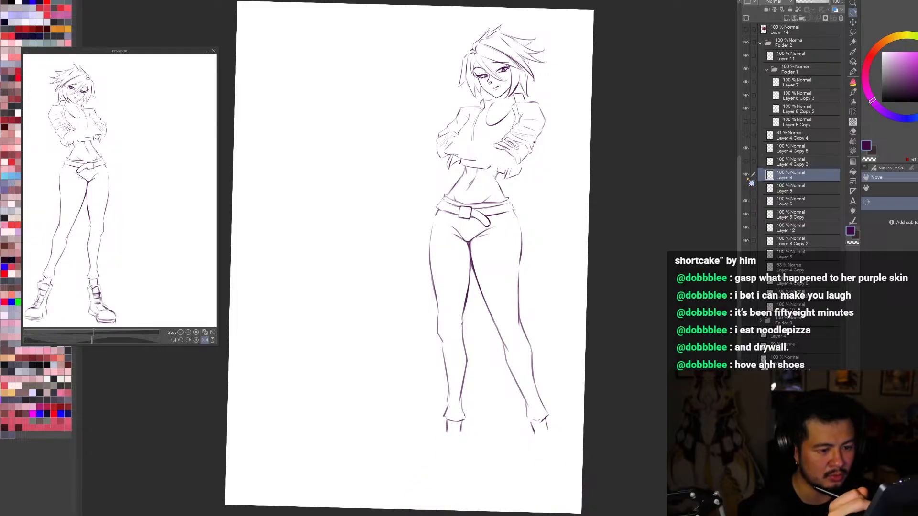
left_click(746, 176)
left_click(746, 149)
left_click(746, 149)
Step: Erase the inner leg's ankle lines between the trouser hem and the boot cuff on Layer 4 Copy 5
left_click(785, 148)
scroll(480, 459, "up", 2)
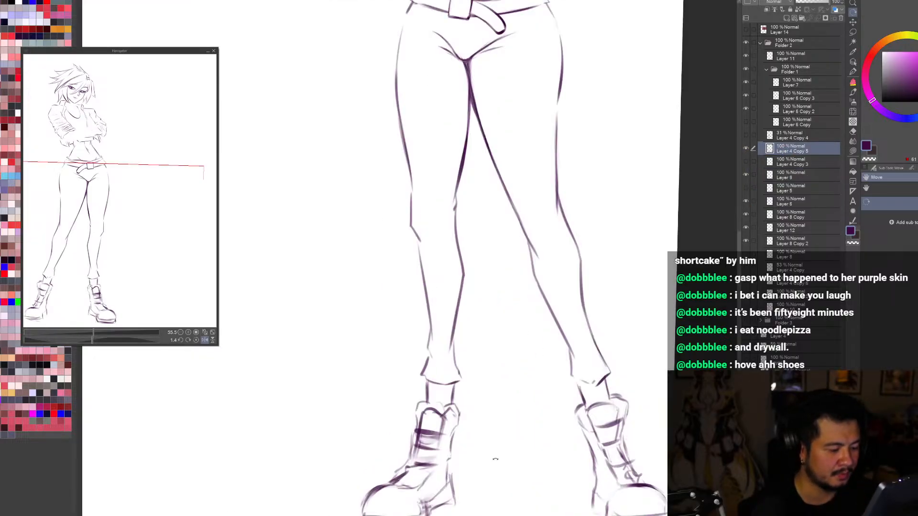
left_click_drag(493, 458, 361, 467)
key("b")
left_click_drag(348, 365, 339, 384)
left_click_drag(353, 399, 366, 389)
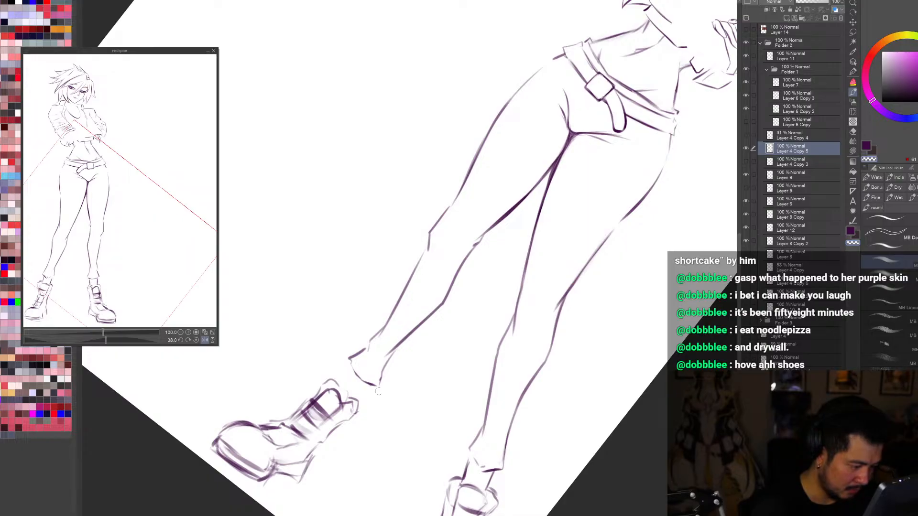
key("r")
mouse_move(425, 399)
left_mouse_down()
mouse_move(654, 437)
mouse_move(703, 249)
left_mouse_up()
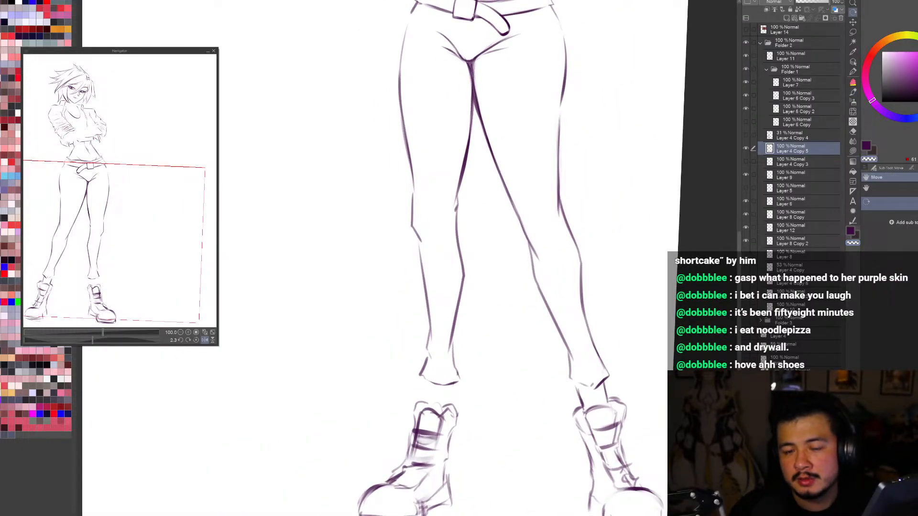
left_click_drag(702, 249, 702, 250)
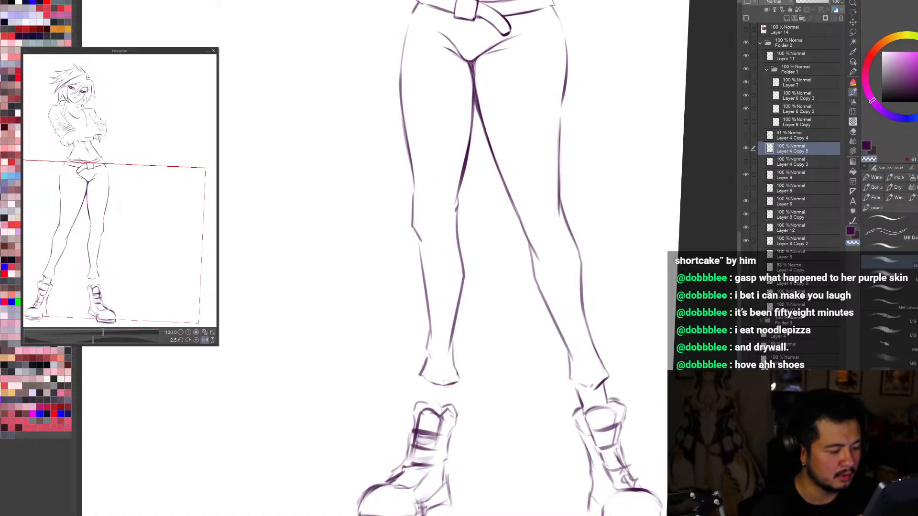
Step: Redraw the inner leg's ankle as two narrow lines running from the trouser hem into the boot cuff
key("r")
left_click_drag(476, 347, 393, 369)
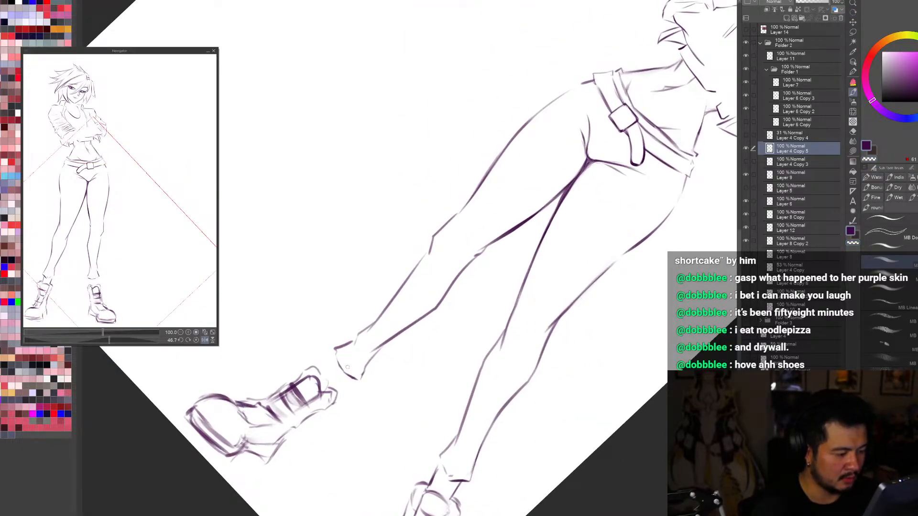
key("ctrl+0")
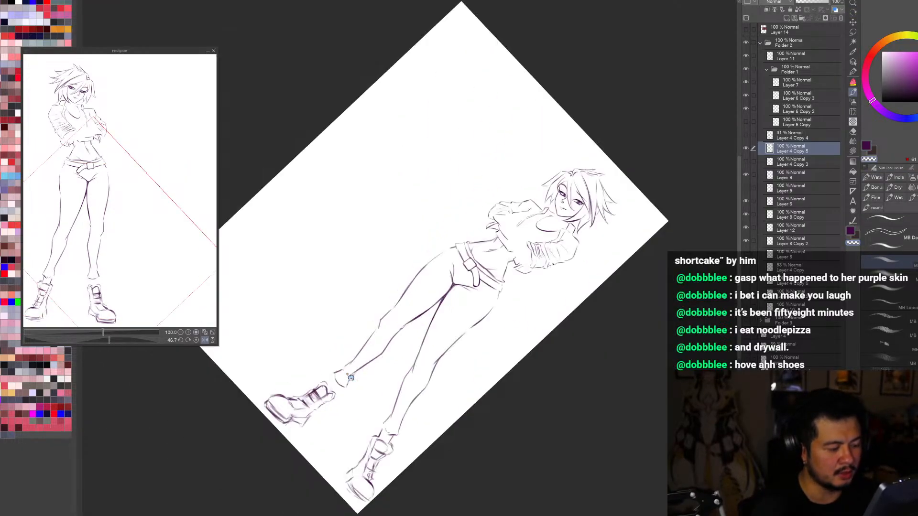
key("r")
left_click_drag(478, 445, 638, 351)
scroll(462, 412, "up", 2)
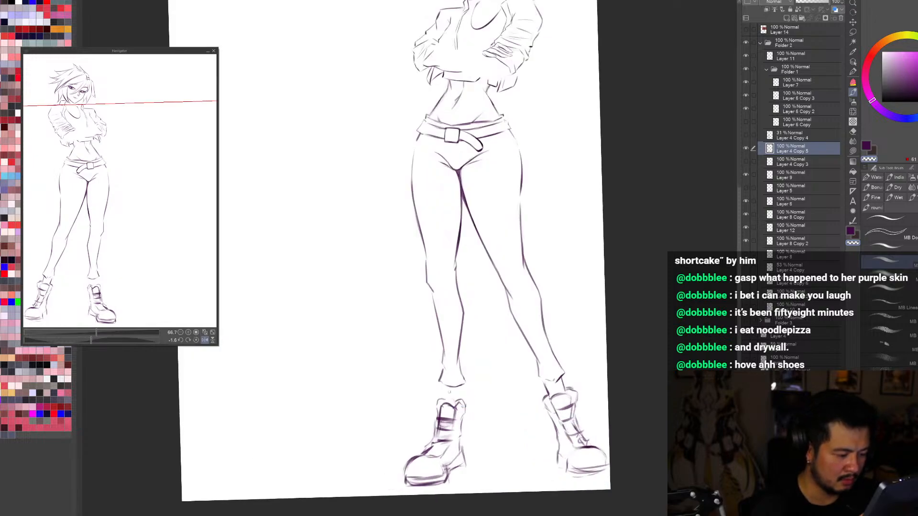
key("c")
key("ctrl+z")
left_click_drag(457, 388, 446, 403)
key("ctrl+z")
key("ctrl+0")
key("r")
left_click_drag(658, 432, 557, 467)
scroll(557, 468, "up", 2)
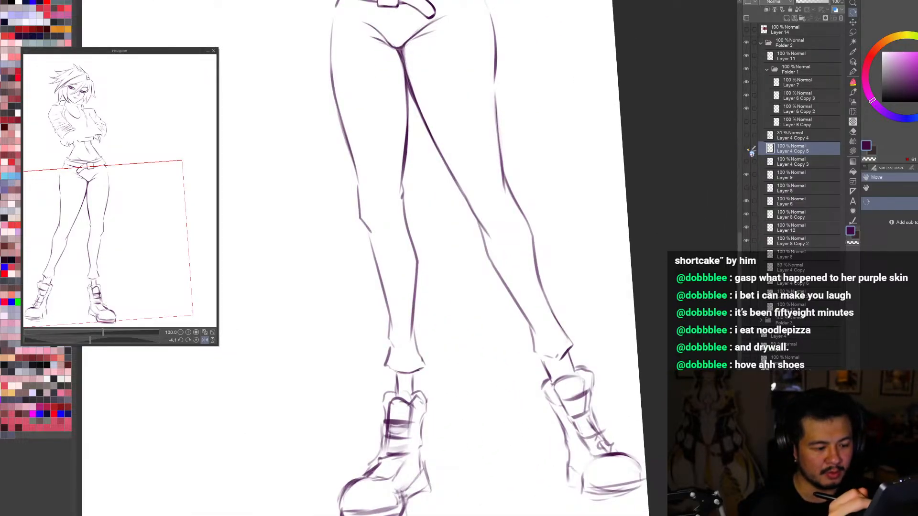
Step: Erase the outer leg's ankle lines and redraw them as two short lines between the trouser hem and boot cuff
key("b")
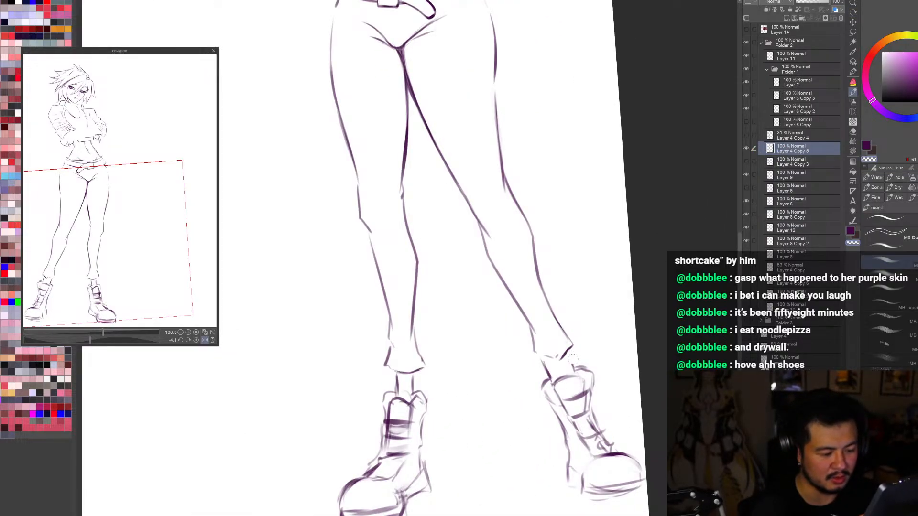
left_click_drag(593, 391, 473, 414)
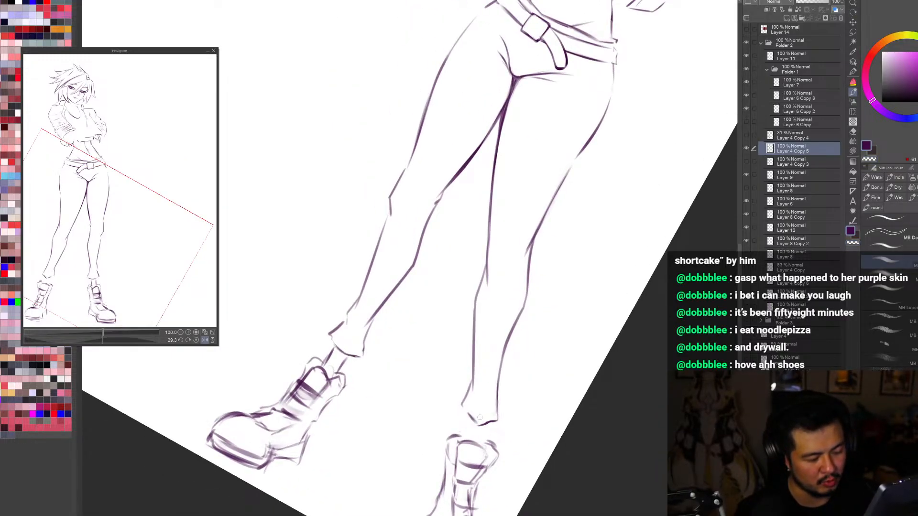
left_click_drag(479, 418, 553, 387)
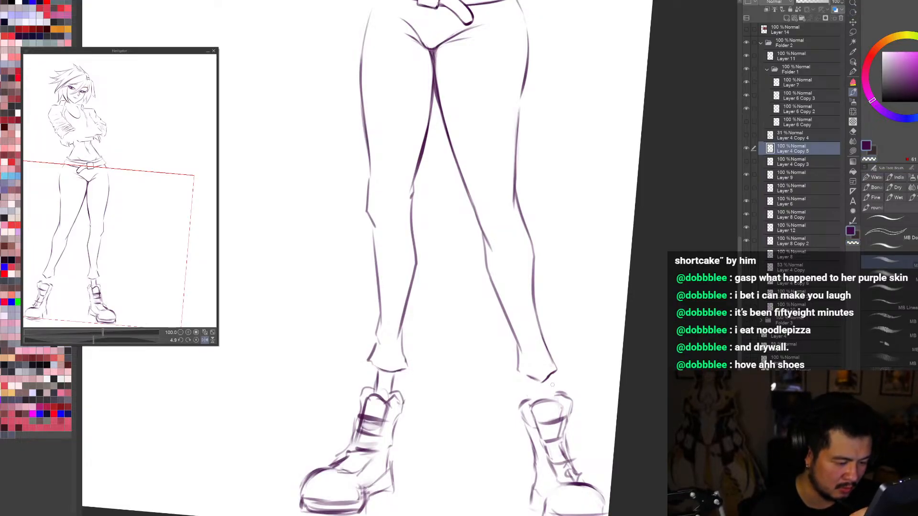
mouse_move(551, 376)
left_mouse_down()
mouse_move(554, 394)
mouse_move(535, 402)
mouse_move(534, 395)
left_mouse_up()
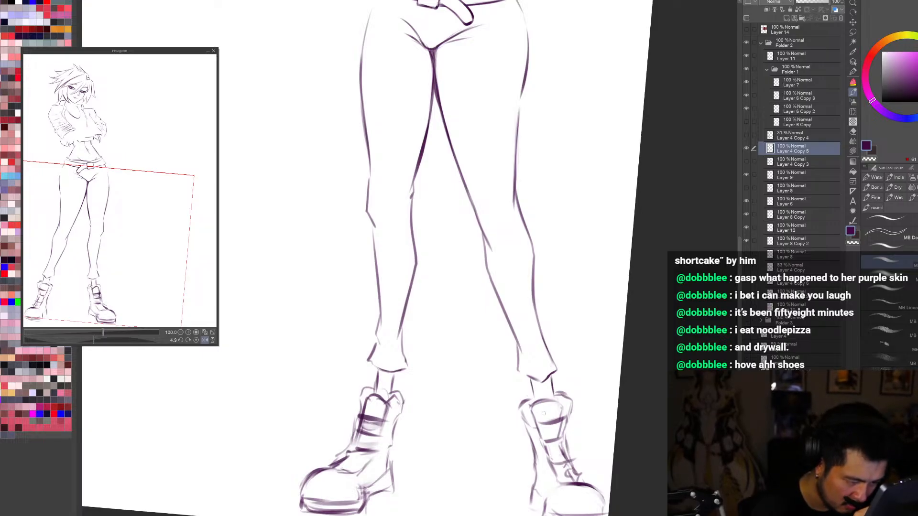
Step: Check the redrawn ankles on the whole figure in reduced, rotated and mirrored views with the boots layer hidden
scroll(544, 413, "down", 2)
key("r")
left_click_drag(626, 335, 578, 415)
left_click_drag(628, 400, 666, 348)
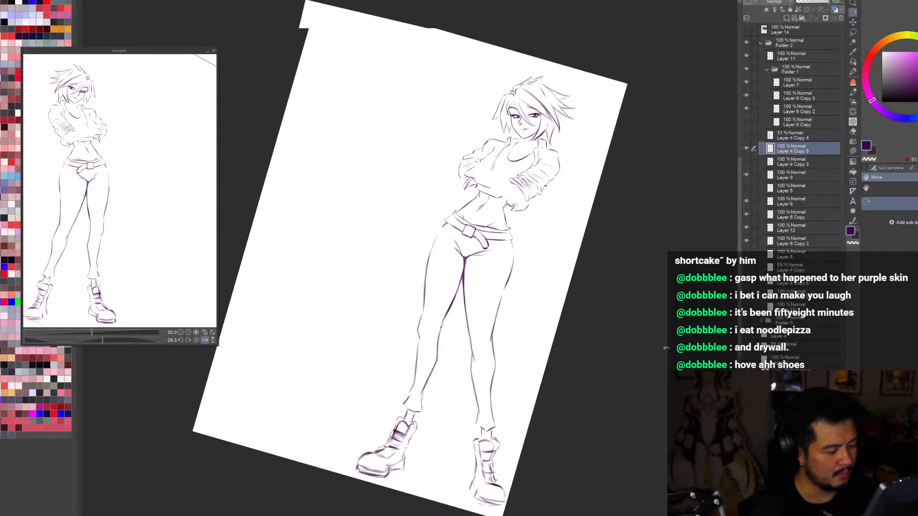
scroll(555, 339, "down", 1)
left_click_drag(554, 339, 569, 305)
left_click(747, 175)
left_click_drag(641, 335, 643, 326)
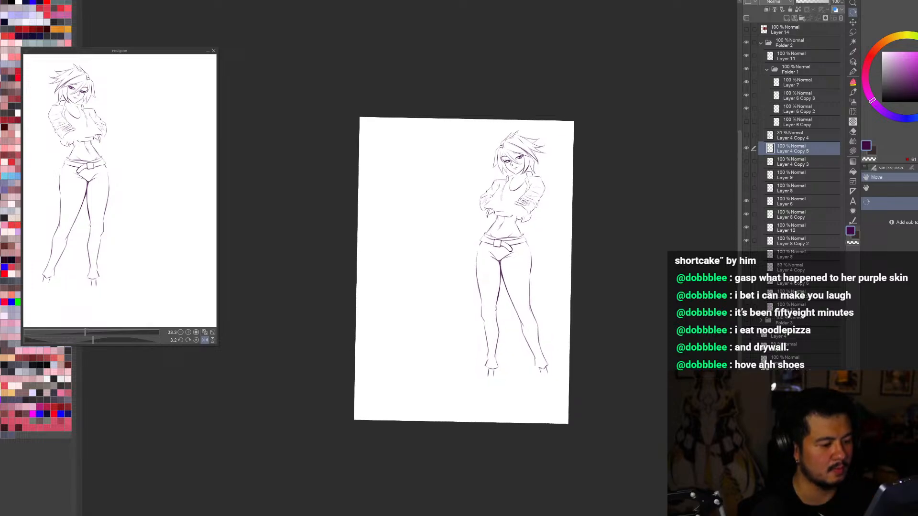
key("h")
key("h")
Step: Compare the figure with and without its boots by toggling Layer 4 Copy 3 and the boots layer, including in mirrored view
left_click(746, 162)
left_click(747, 162)
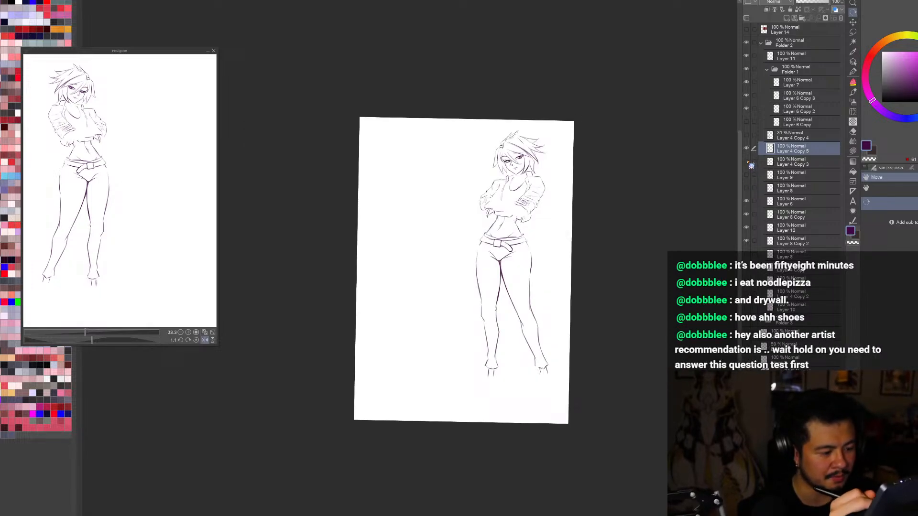
left_click(747, 162)
left_click(746, 162)
left_click(746, 175)
left_click(747, 175)
left_click(747, 174)
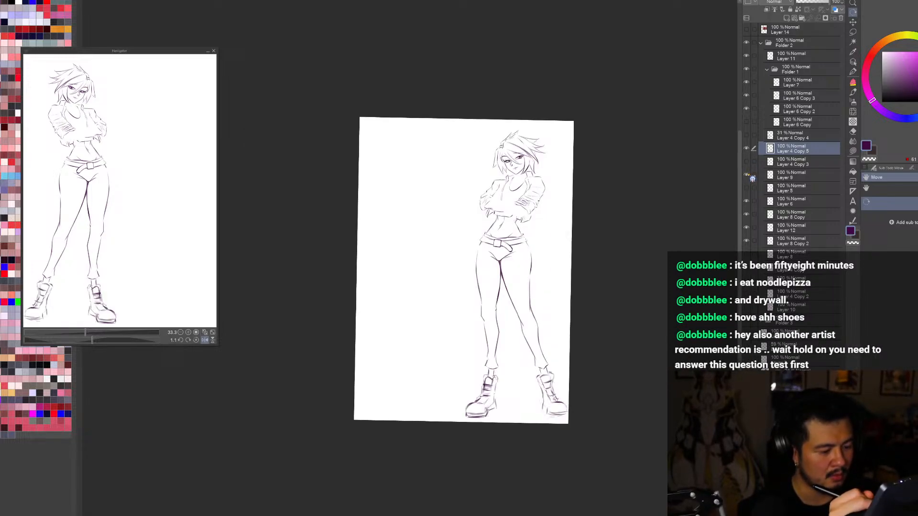
key("ctrl+0")
key("h")
key("h")
left_click(747, 175)
left_click(747, 175)
Step: Retouch the outer boot's tongue and toe cap lines on the boots layer and check them in mirrored view
left_click(796, 175)
key("b")
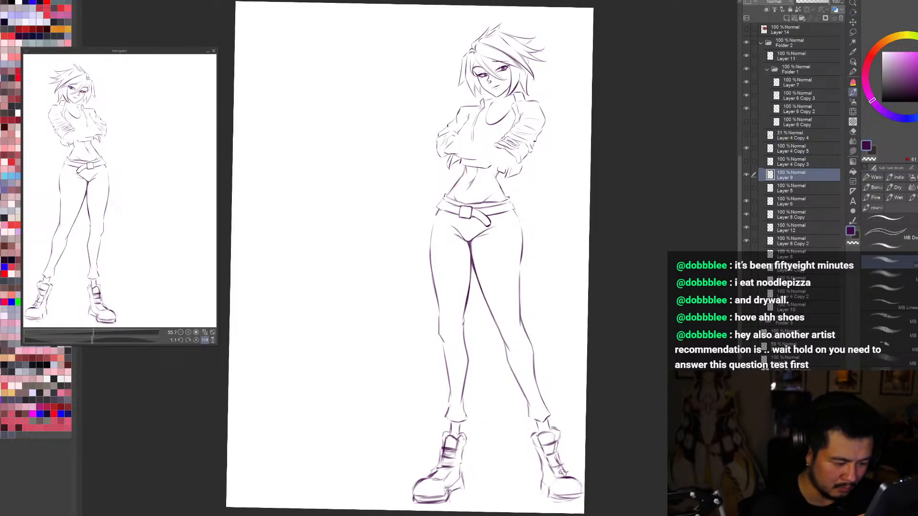
left_click_drag(545, 438, 555, 453)
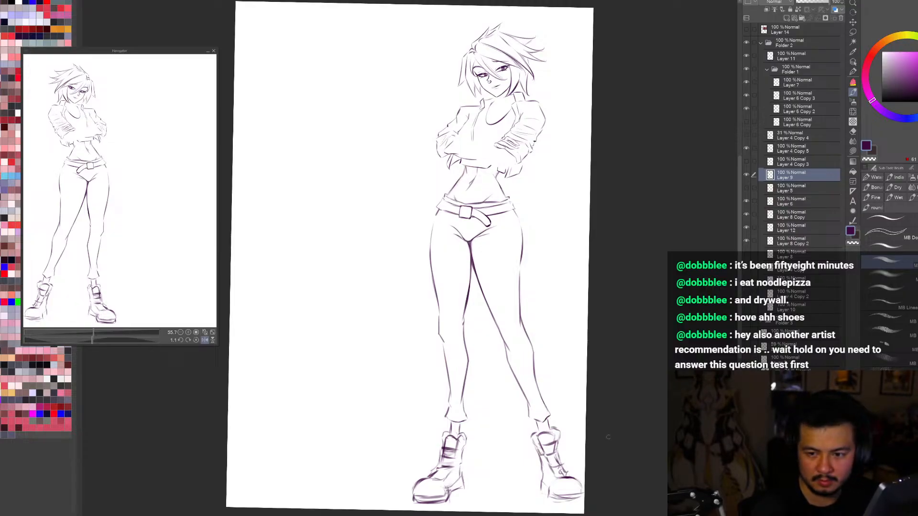
mouse_move(557, 483)
left_mouse_down()
mouse_move(581, 488)
mouse_move(577, 480)
left_mouse_up()
key("c")
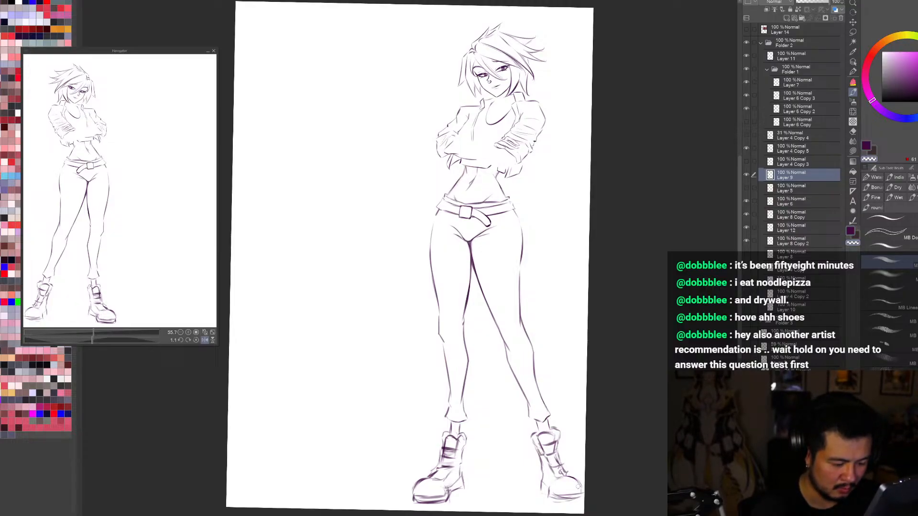
key("c")
key("h")
key("h")
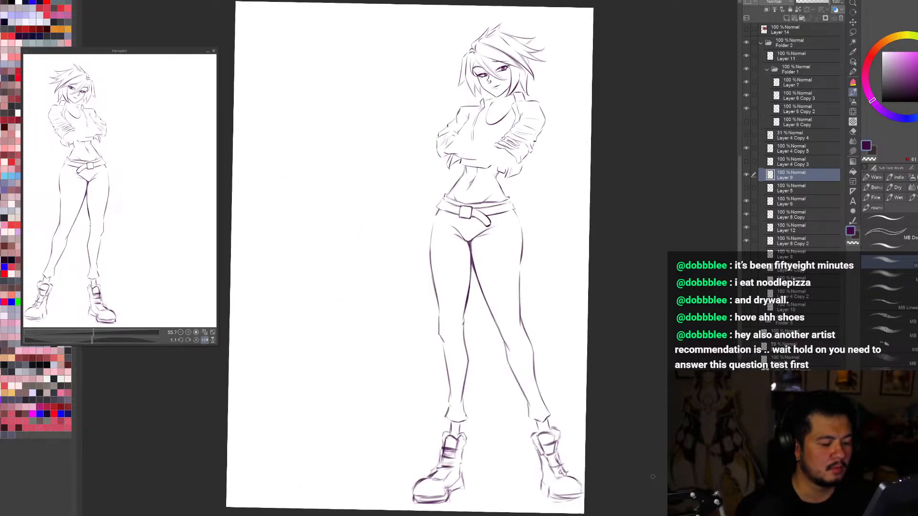
key("c")
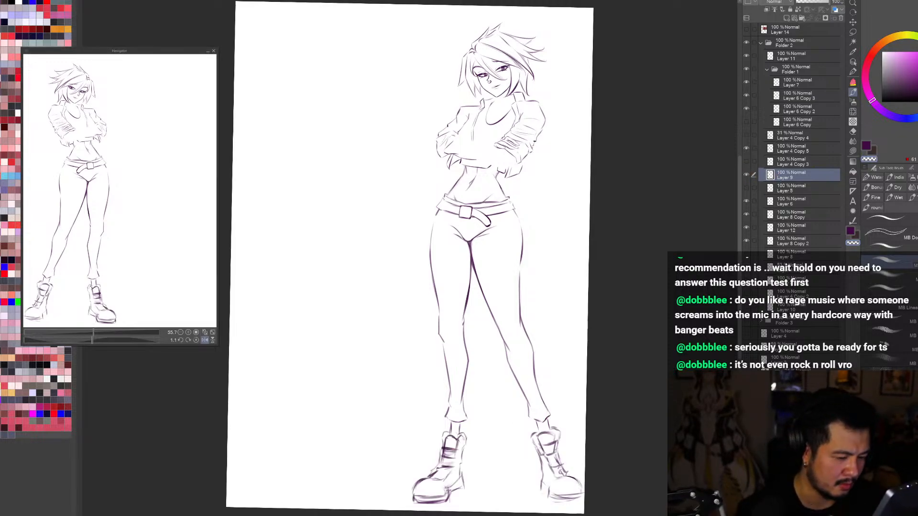
Step: Toggle the boots layer, Layer 4 Copy 5 and the neighbouring line layers to check what each one holds
left_click(747, 215)
left_click(746, 214)
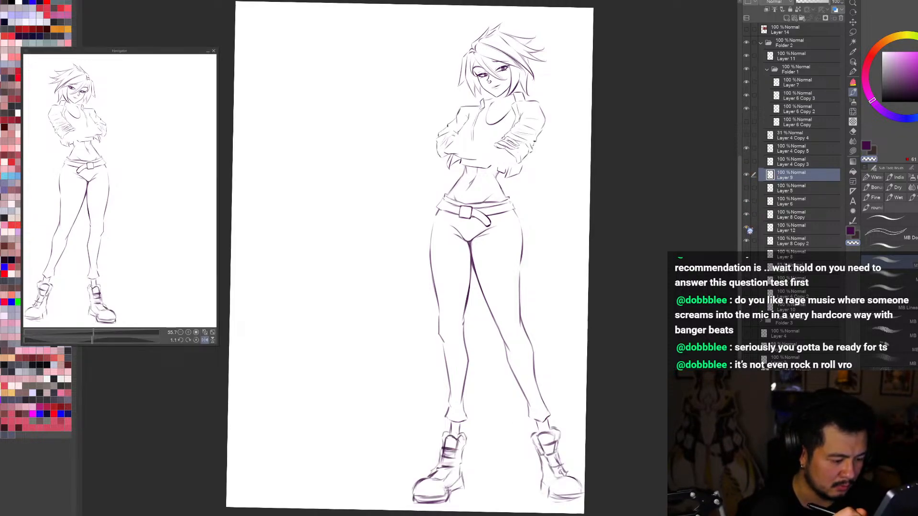
left_click(747, 242)
left_click(746, 243)
left_click(746, 175)
left_click(746, 174)
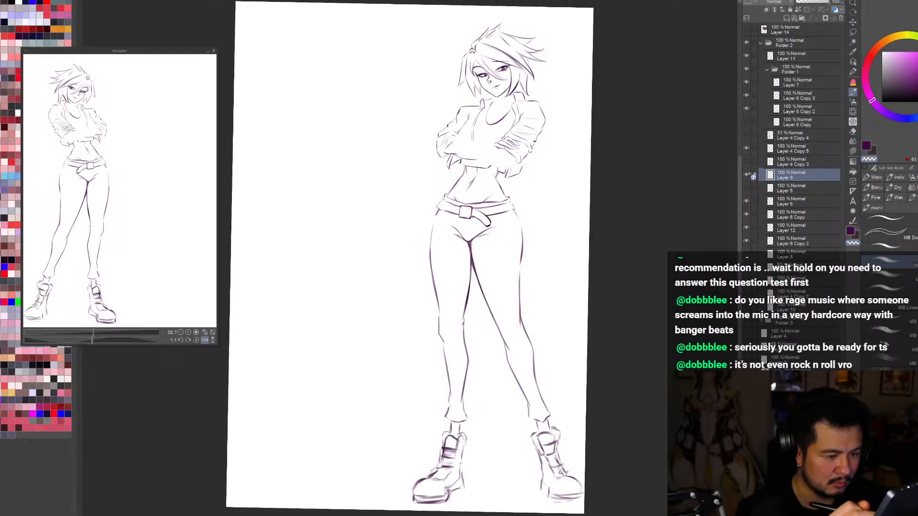
left_click(746, 149)
left_click(746, 149)
Step: Try a short stroke at the ankle above the left boot on Layer 4 Copy 5 and undo it
left_click(782, 147)
scroll(440, 446, "up", 1)
key("b")
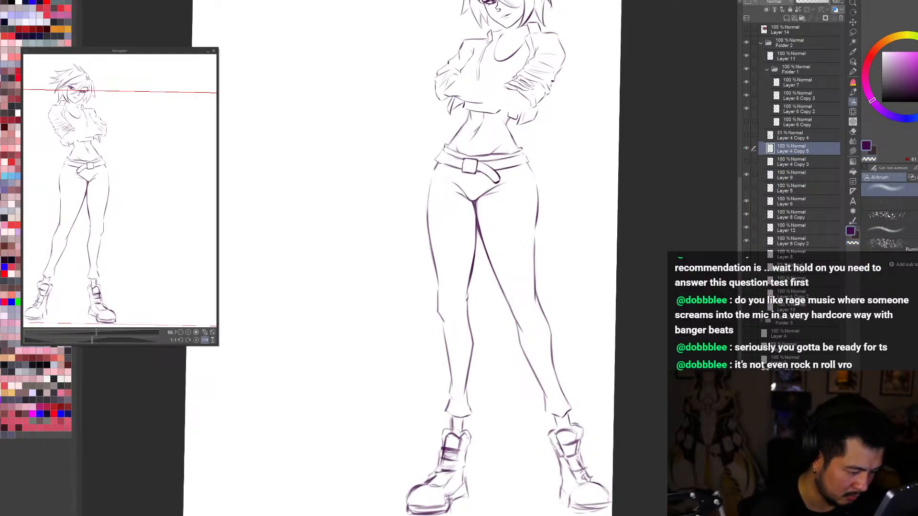
key("b")
left_click(453, 423)
key("ctrl+z")
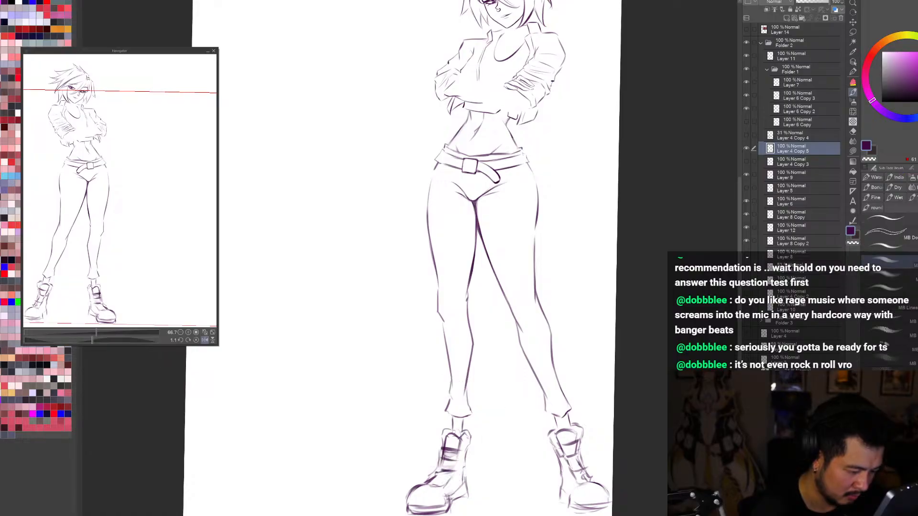
Step: Toggle the hidden sketch and line layers one by one to find the figure's missing crossed-forearm lines
key("ctrl+0")
key("h")
key("r")
key("h")
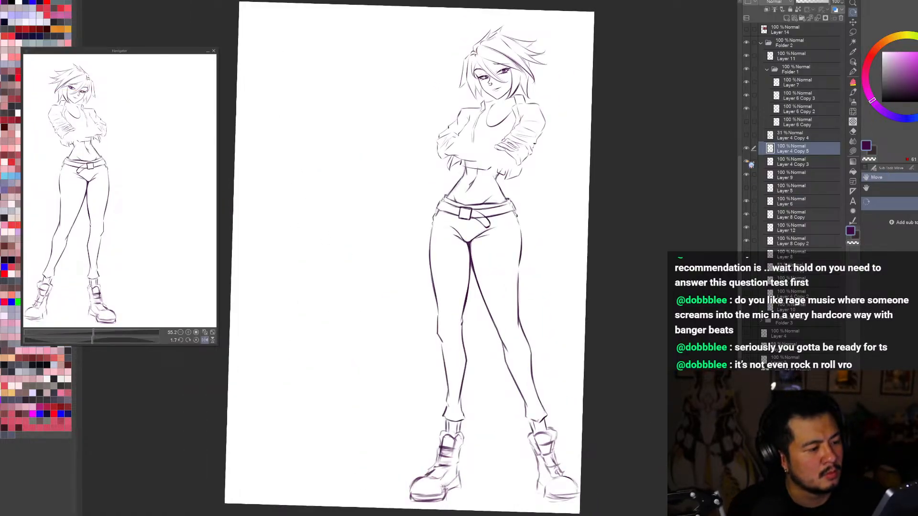
left_click(745, 135)
left_click(745, 136)
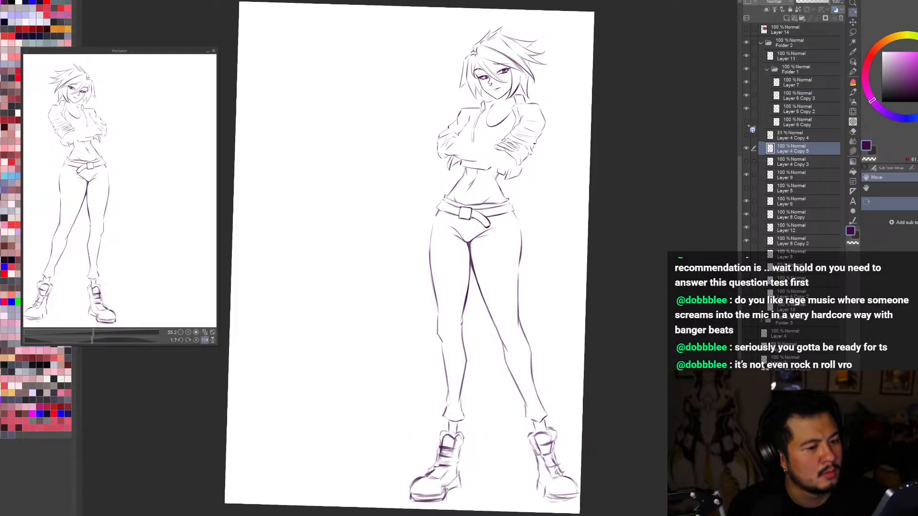
left_click(747, 122)
left_click(748, 122)
left_click(746, 270)
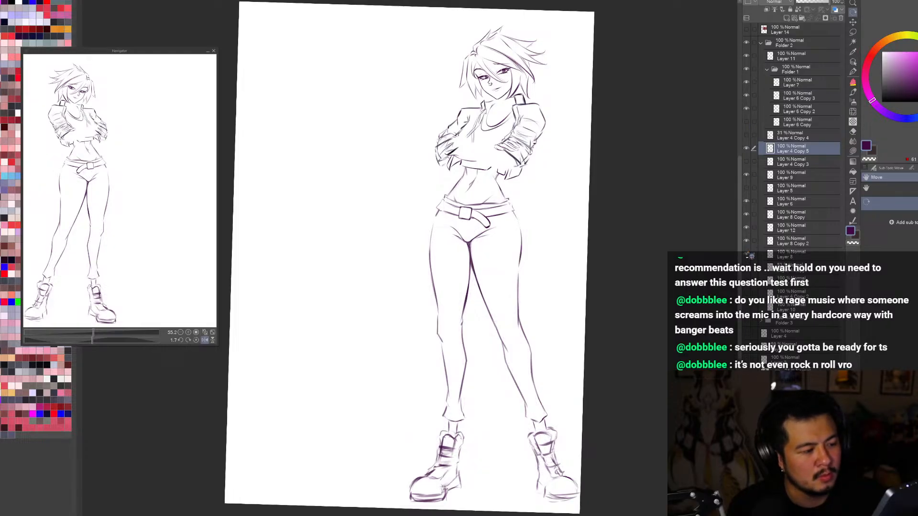
left_click(746, 270)
left_click(746, 270)
left_click(746, 270)
left_click(746, 281)
left_click(746, 281)
left_click(746, 281)
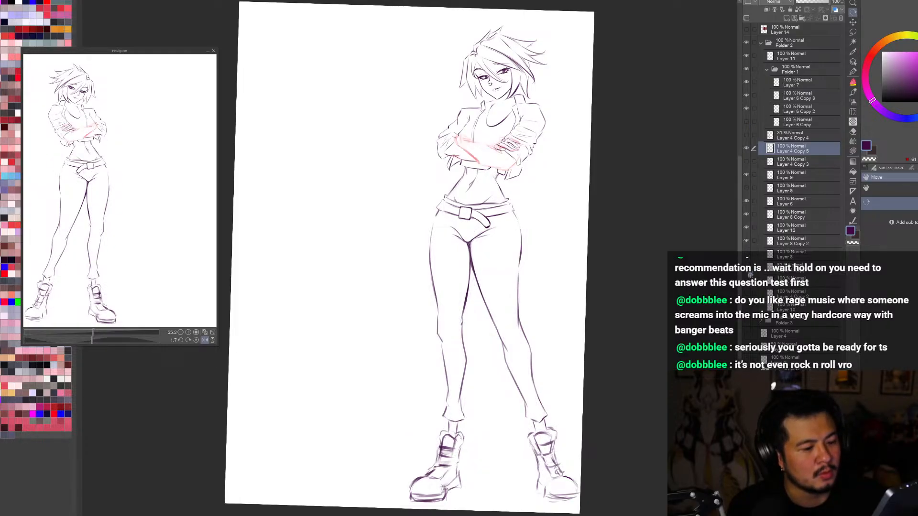
left_click(746, 281)
left_click(746, 294)
left_click(746, 294)
left_click(747, 295)
left_click(746, 295)
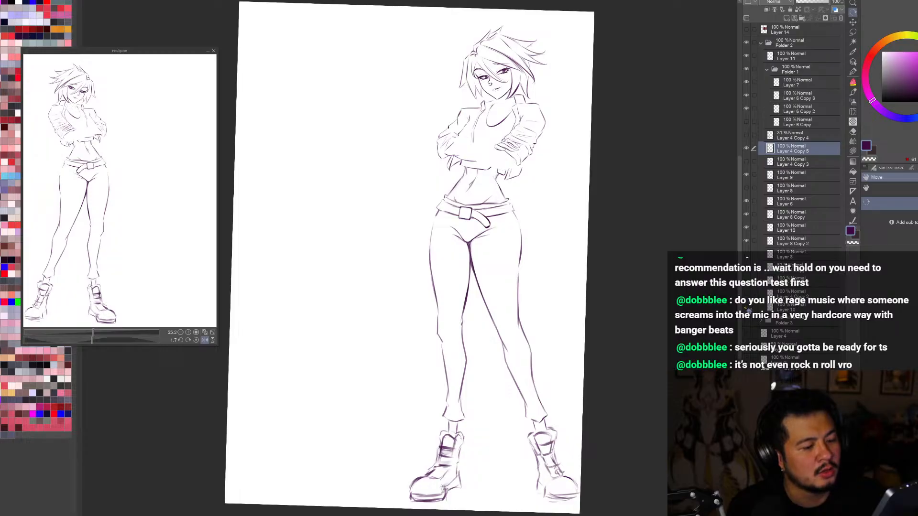
left_click(747, 307)
left_click(746, 308)
scroll(720, 144, "down", 1)
left_click(746, 135)
left_click(746, 136)
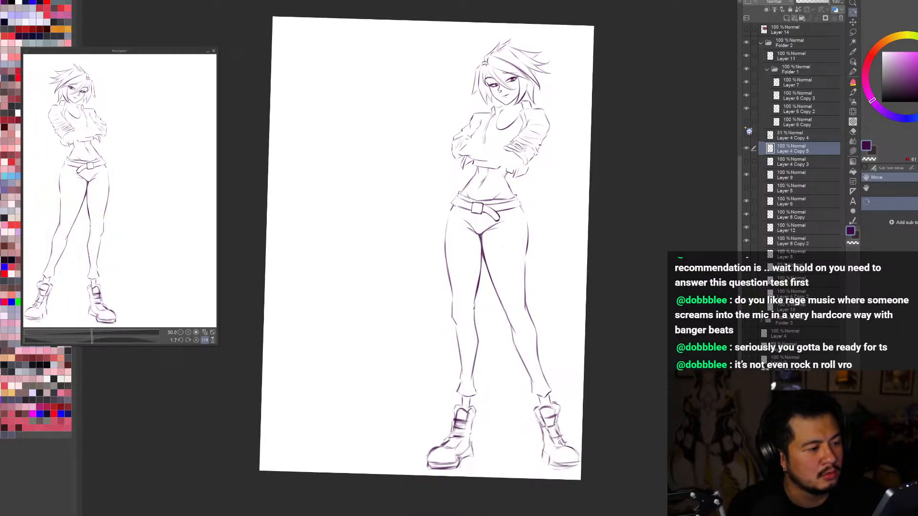
left_click(746, 123)
left_click(746, 122)
left_click(746, 161)
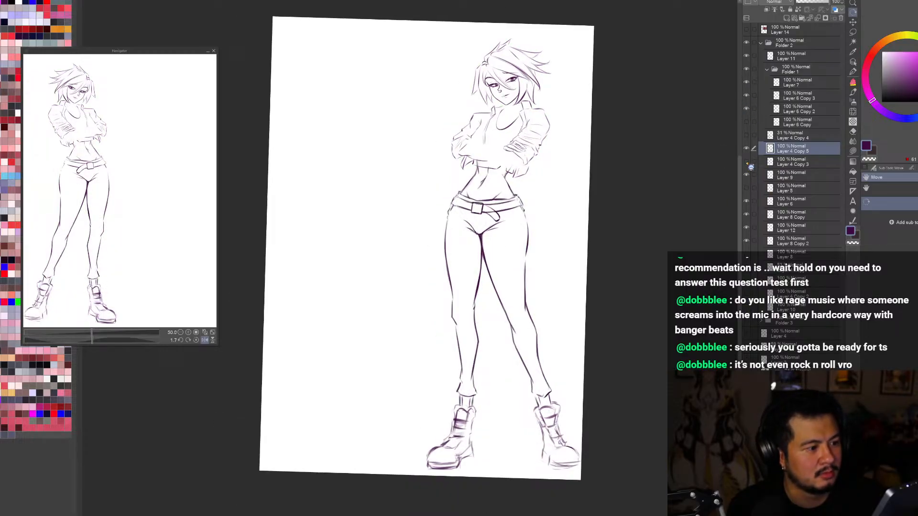
left_click(746, 161)
Step: Show the crossed-forearm lines on Layer 5 and make Layer 4 Copy 5 the active layer
left_click(747, 188)
left_click(747, 191)
left_click(746, 191)
left_click(760, 191)
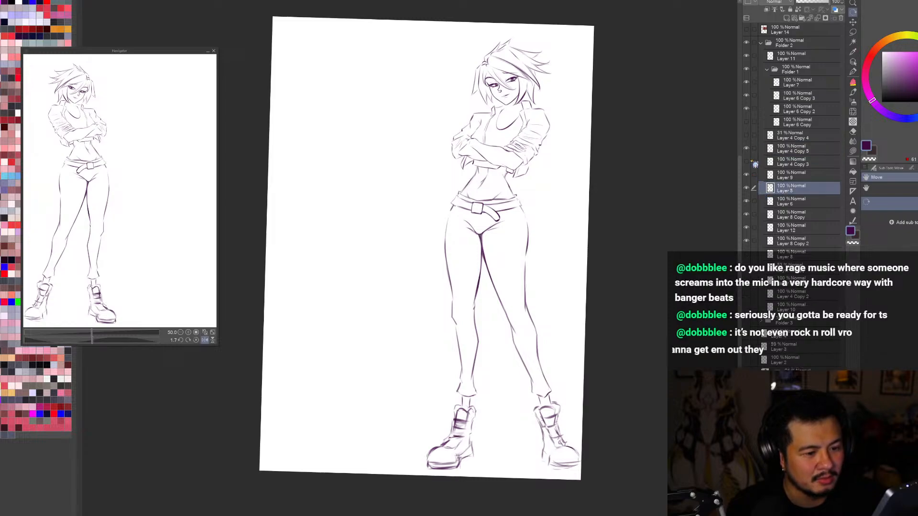
left_click(747, 149)
left_click(746, 149)
left_click(747, 149)
left_click(746, 149)
left_click(796, 147)
Step: Check the whole figure in mirrored view and compare it with Layer 4 Copy 5 hidden and shown
key("ctrl+0")
key("h")
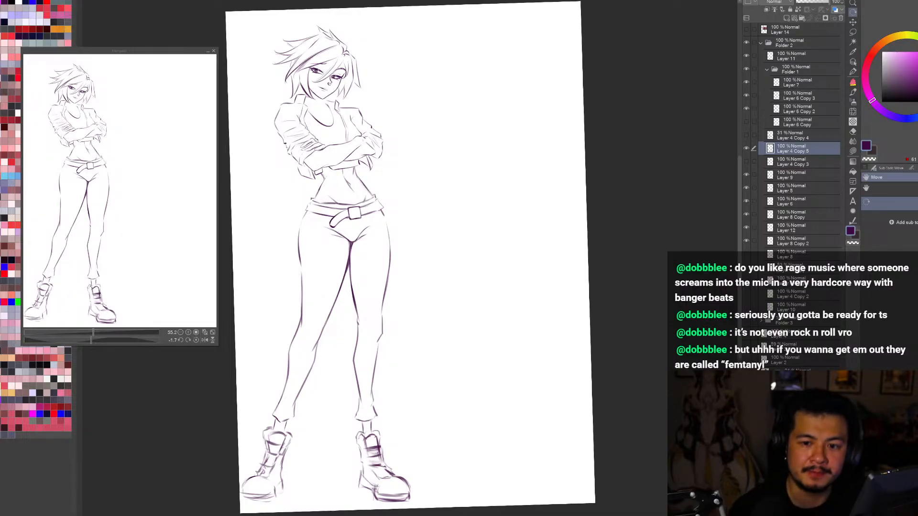
left_click(746, 148)
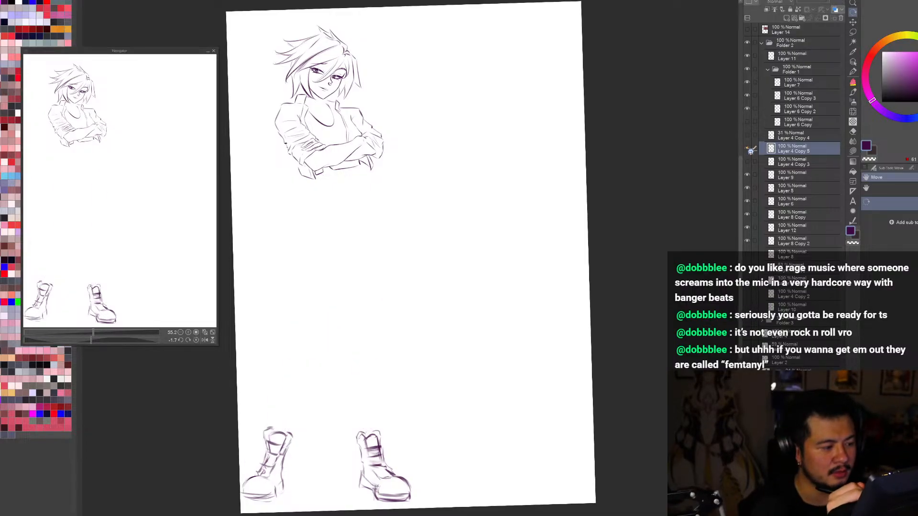
left_click(746, 148)
key("h")
Step: Add a new layer above Layer 4 Copy 5 and hatch a small worn patch on the right thigh
left_click(787, 19)
key("b")
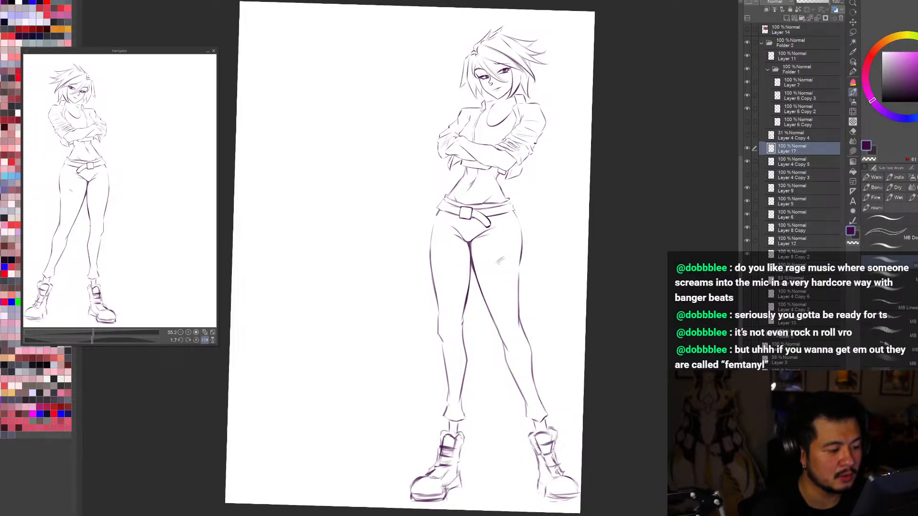
left_click_drag(498, 264, 506, 260)
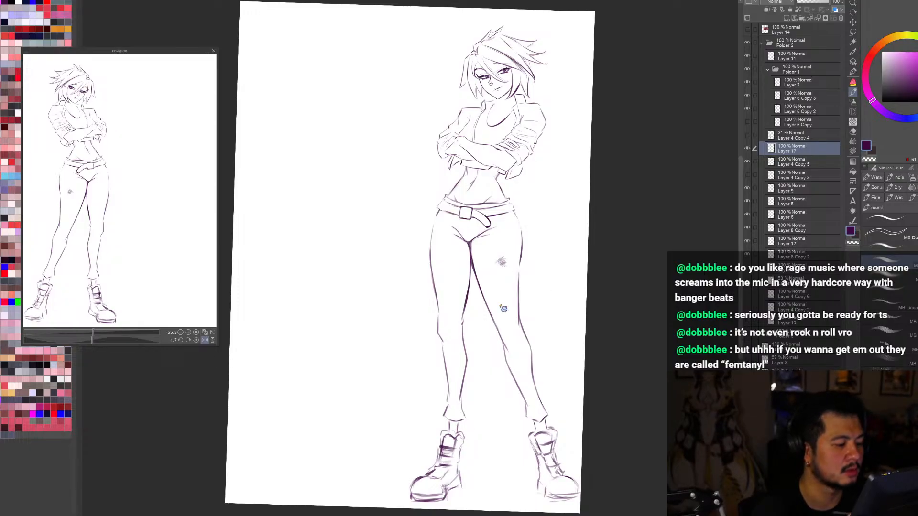
scroll(503, 265, "up", 1)
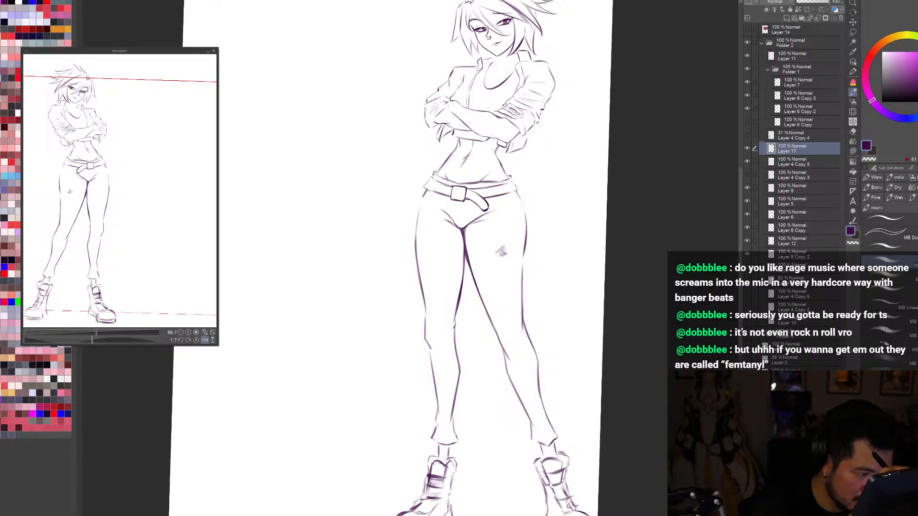
scroll(504, 248, "down", 1)
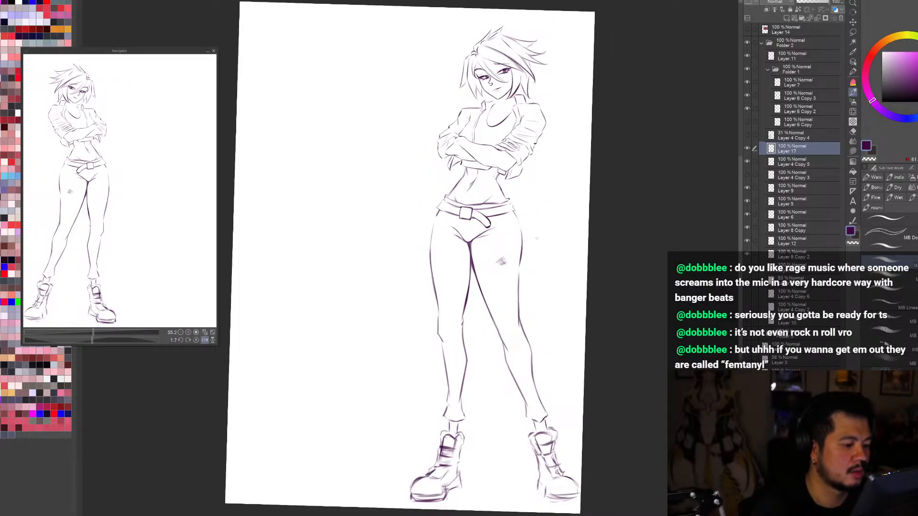
key("h")
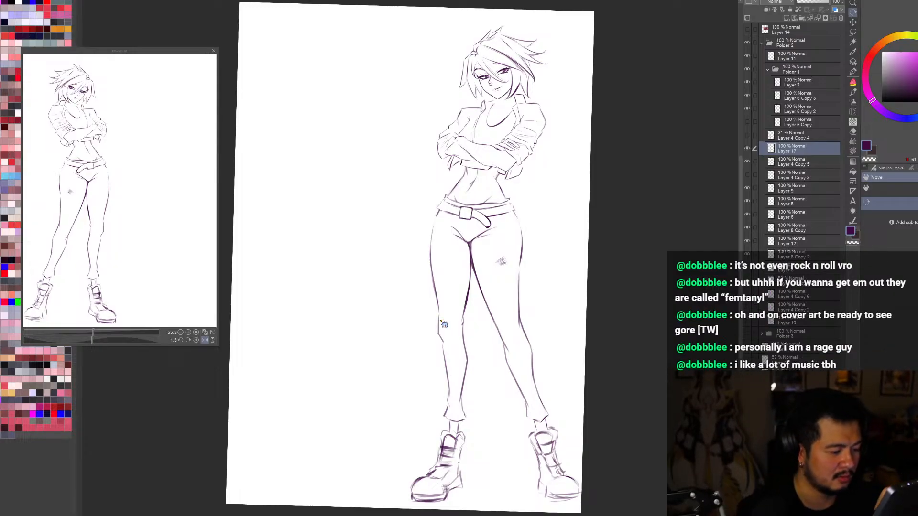
Step: Hatch a small cross-hatched worn patch on the knee of the left trouser leg
scroll(452, 323, "up", 3)
key("ctrl+z")
left_click_drag(435, 326, 450, 336)
key("ctrl+z")
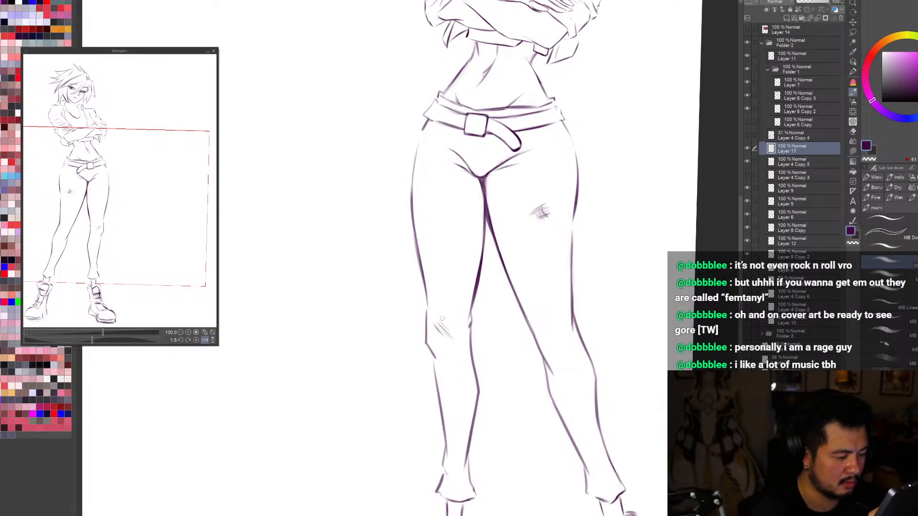
left_click_drag(440, 324, 450, 337)
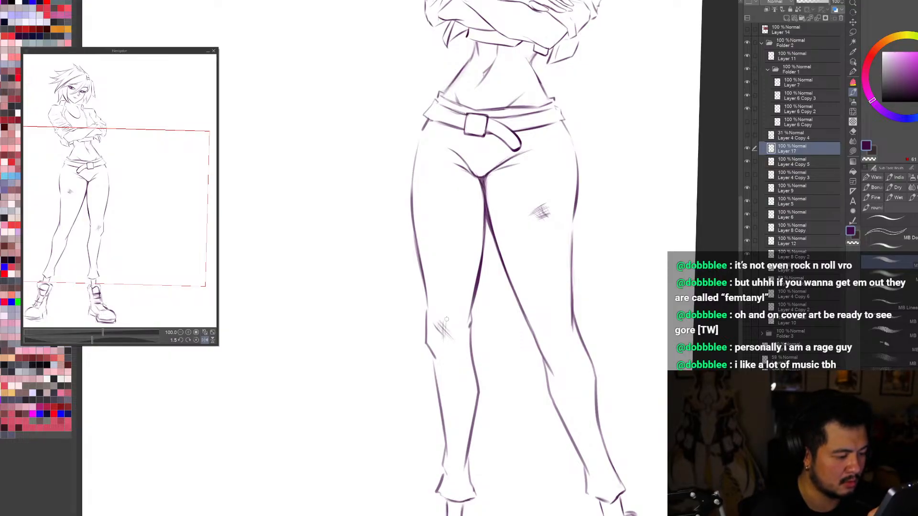
Step: Check the trouser patches on the whole figure by flipping between mirrored and normal views
key("ctrl+0")
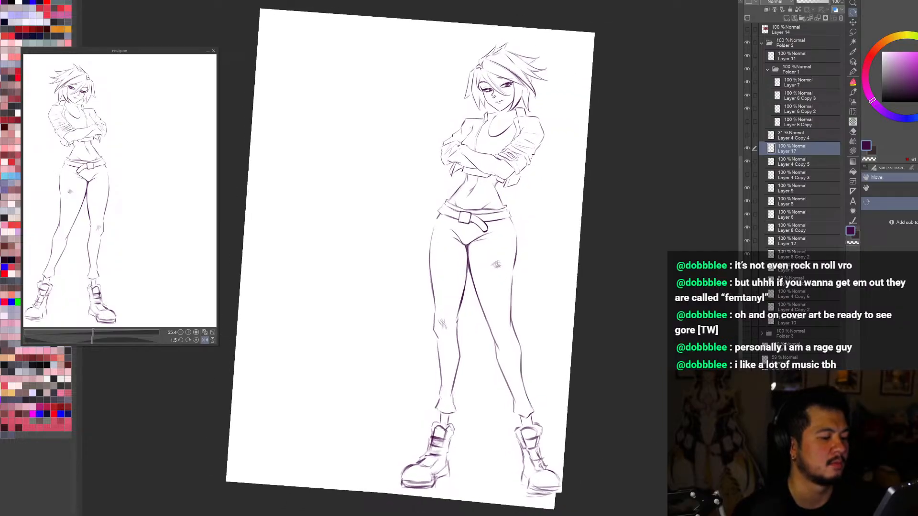
key("h")
key("h")
key("h")
key("h")
key("h")
key("h")
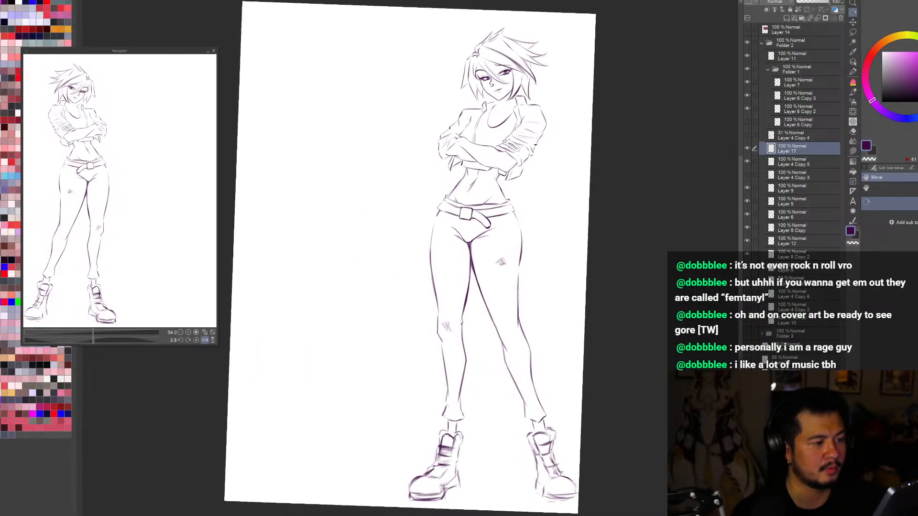
Step: Toggle the hidden layers around and below the line art to find the figure's flat colour fill
left_click(748, 279)
left_click(748, 280)
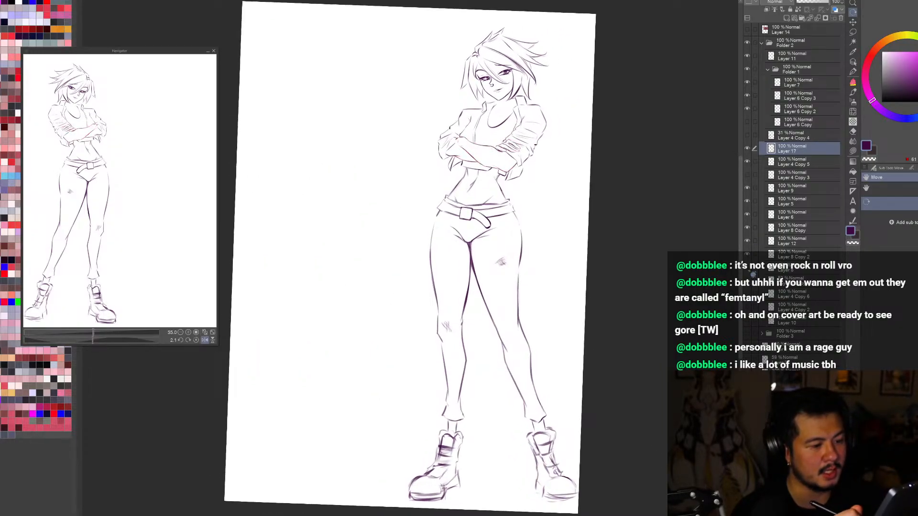
left_click(748, 268)
left_click(748, 267)
left_click(747, 175)
left_click(748, 175)
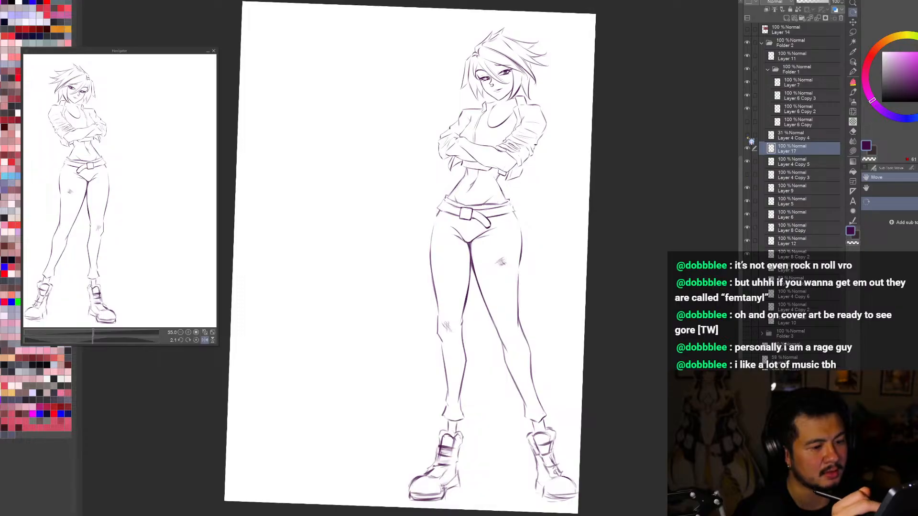
left_click(748, 134)
left_click(748, 135)
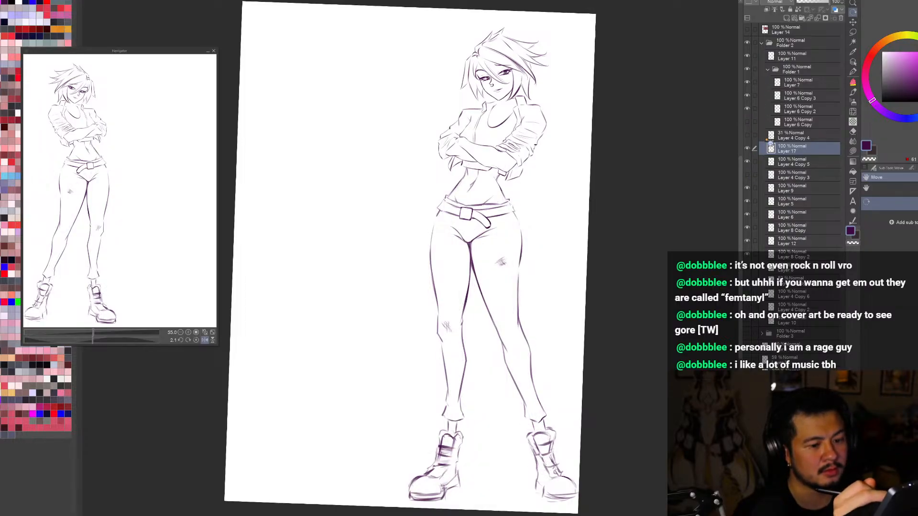
left_click(752, 324)
left_click(750, 322)
left_click(749, 309)
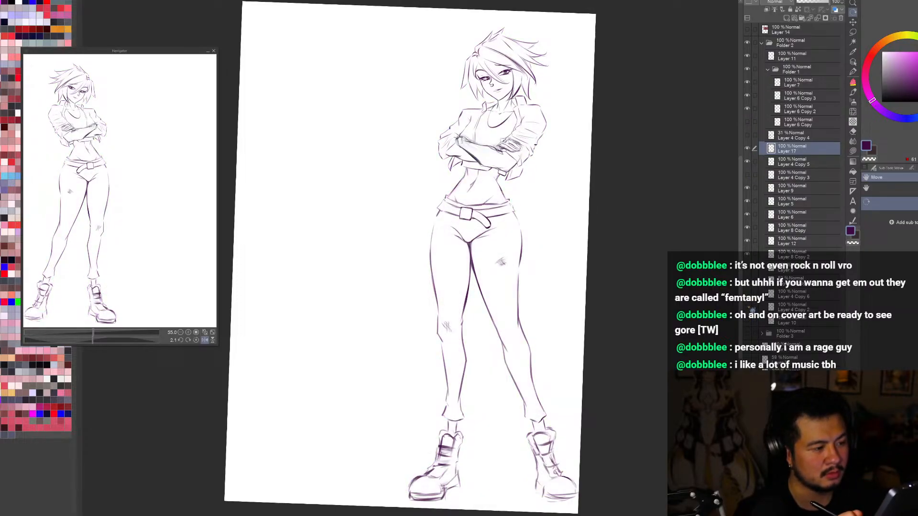
left_click(749, 309)
left_click(749, 296)
left_click(749, 296)
left_click(749, 296)
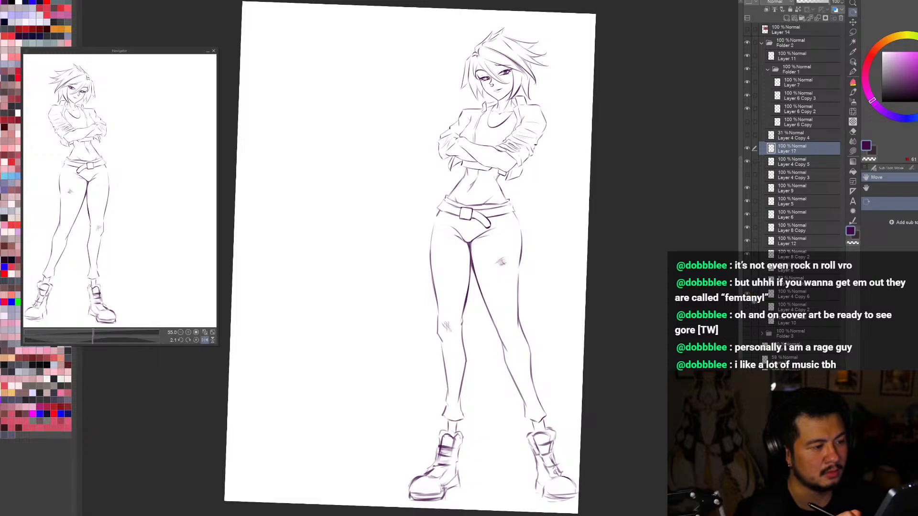
Step: Show the purple fill on Layer 10, lasso the area around both boots and delete the fill there
key("ctrl+minus")
left_click(752, 325)
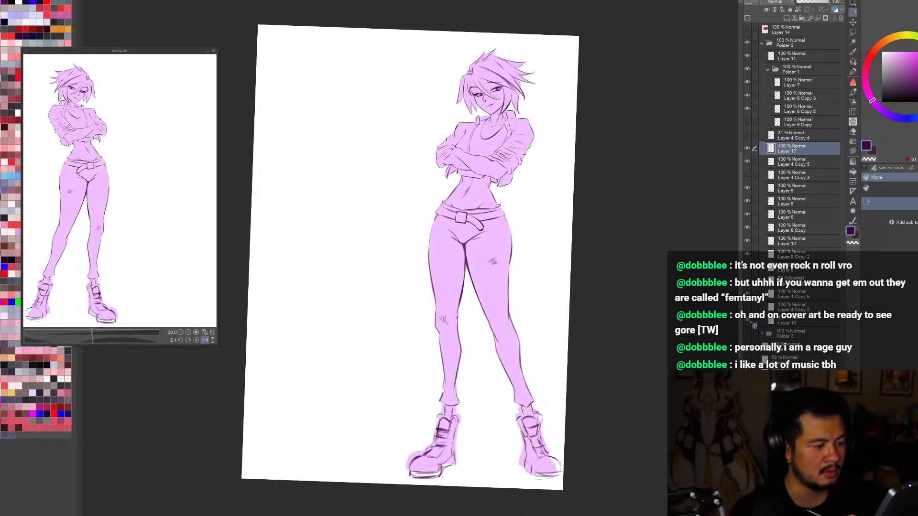
left_click(778, 322)
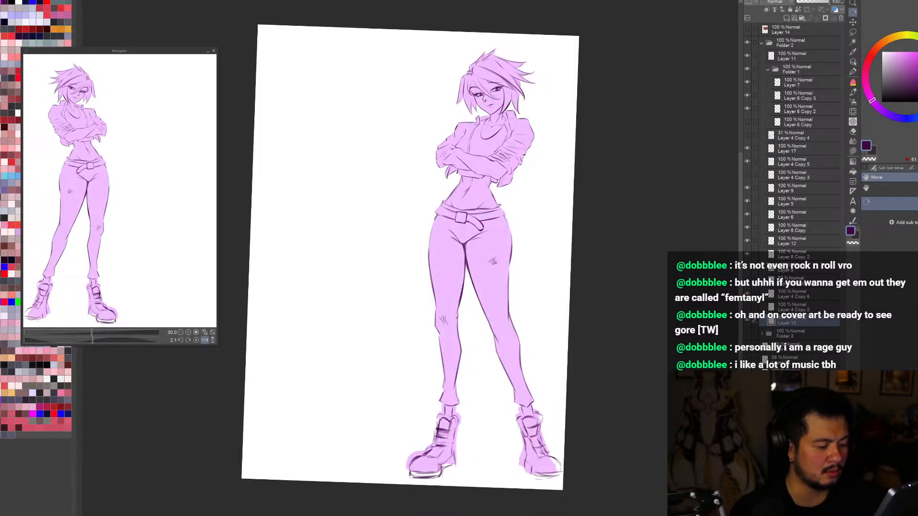
key("m")
mouse_move(531, 404)
left_mouse_down()
mouse_move(460, 404)
mouse_move(388, 461)
mouse_move(559, 482)
left_mouse_up()
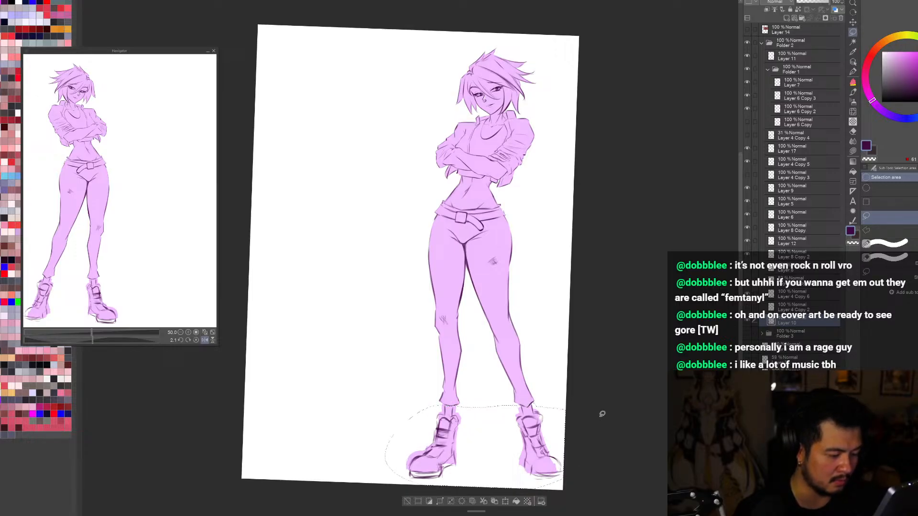
key("Delete")
key("ctrl+d")
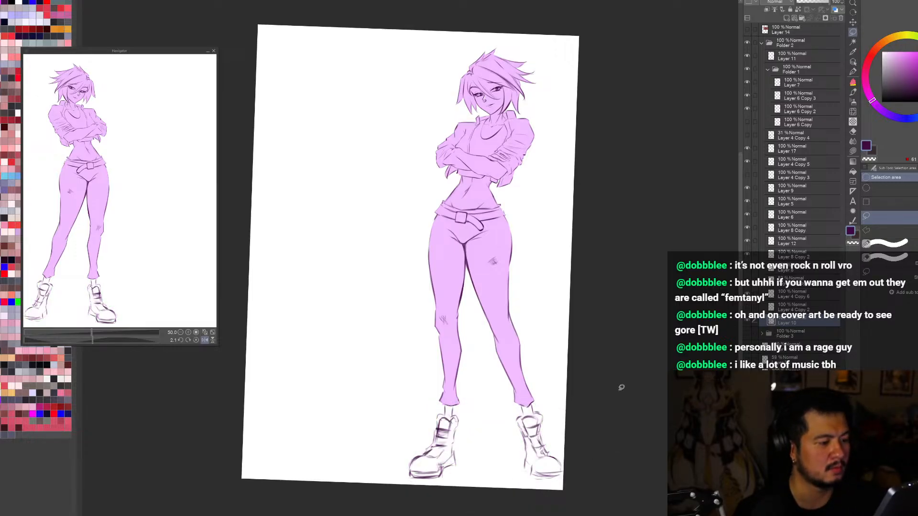
Step: Examine the purple-filled figure in enlarged, reduced and mirrored views
key("ctrl+plus")
key("h")
key("h")
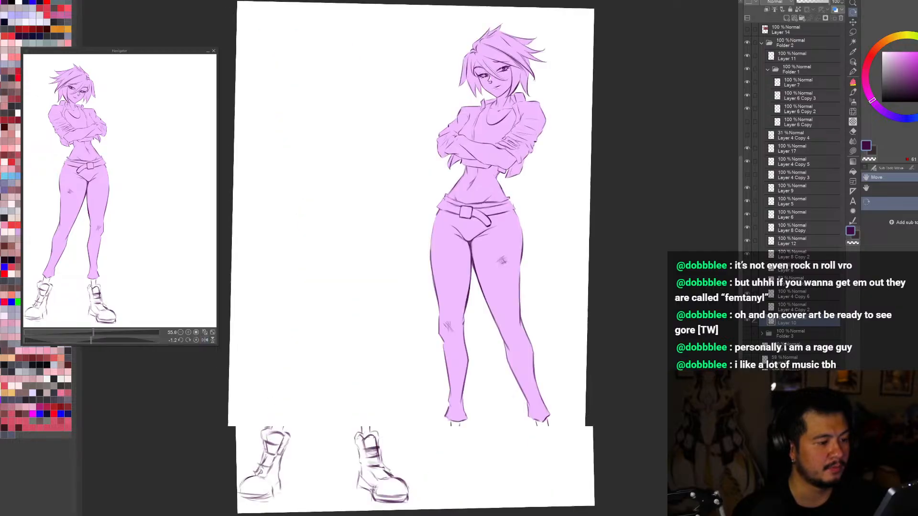
key("ctrl+minus")
key("ctrl+minus")
left_click_drag(568, 201, 638, 276)
key("ctrl+alt+0")
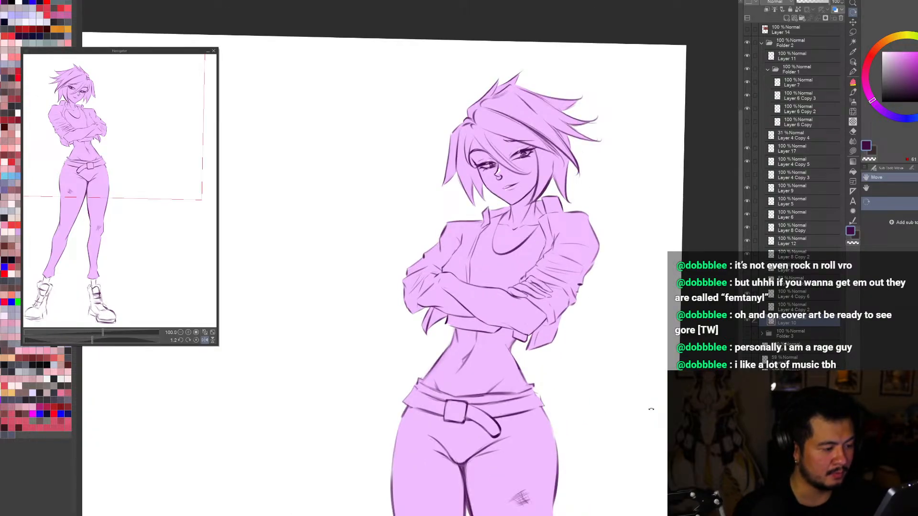
key("h")
scroll(653, 410, "down", 2)
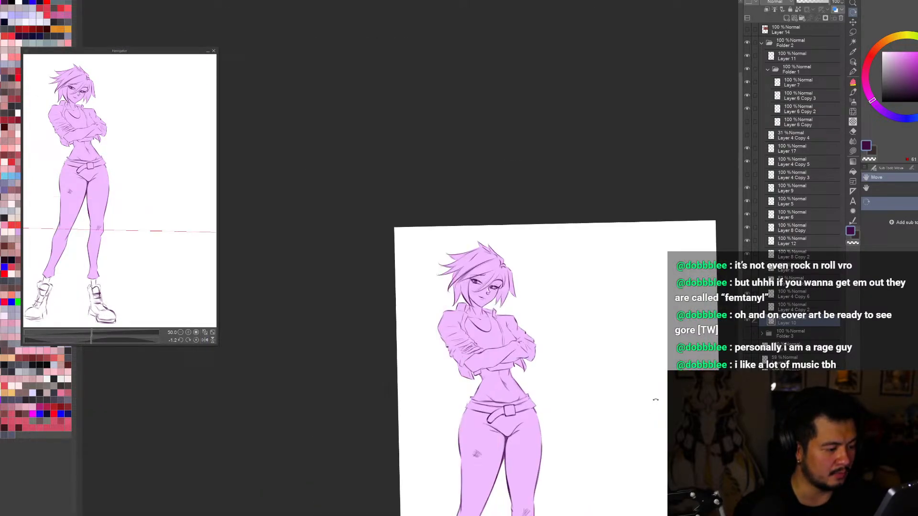
Step: Toggle the purple fill on Layer 10 to check the figure's line art without colour
key("ctrl+0")
left_click(853, 62)
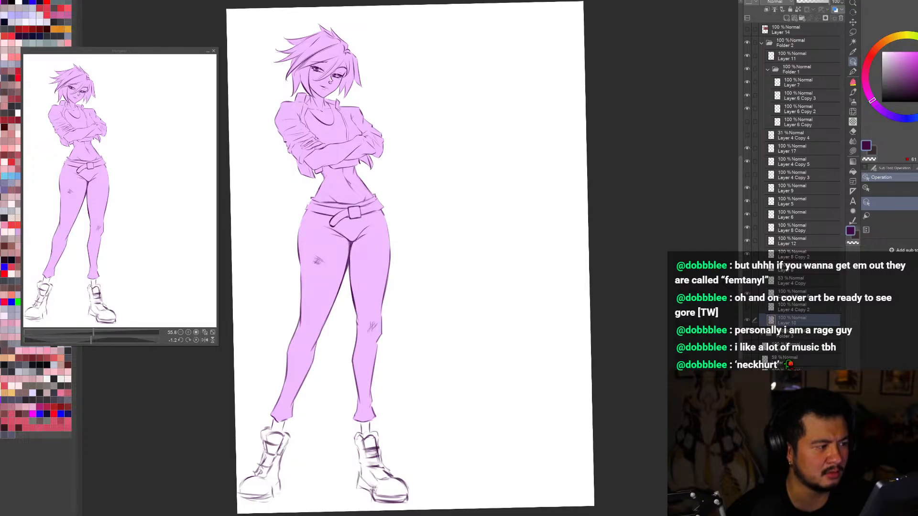
left_click(747, 320)
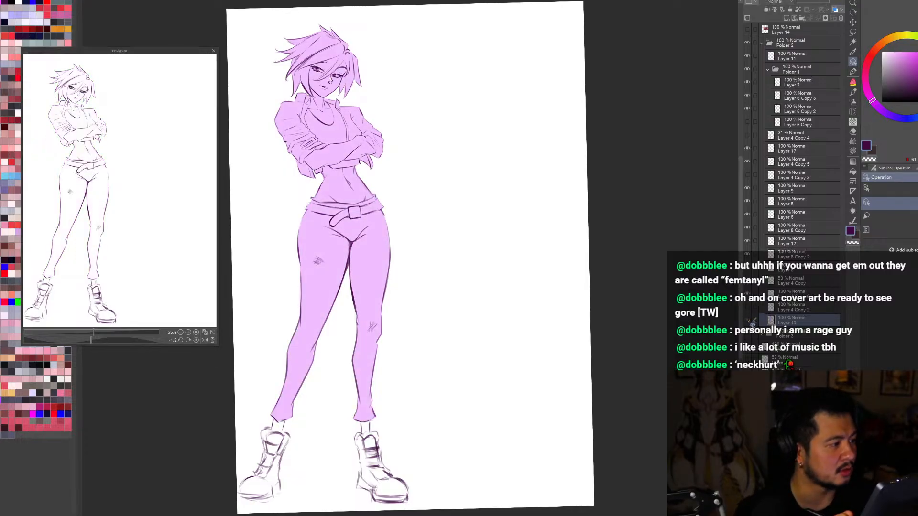
key("ctrl+minus")
key("ctrl+minus")
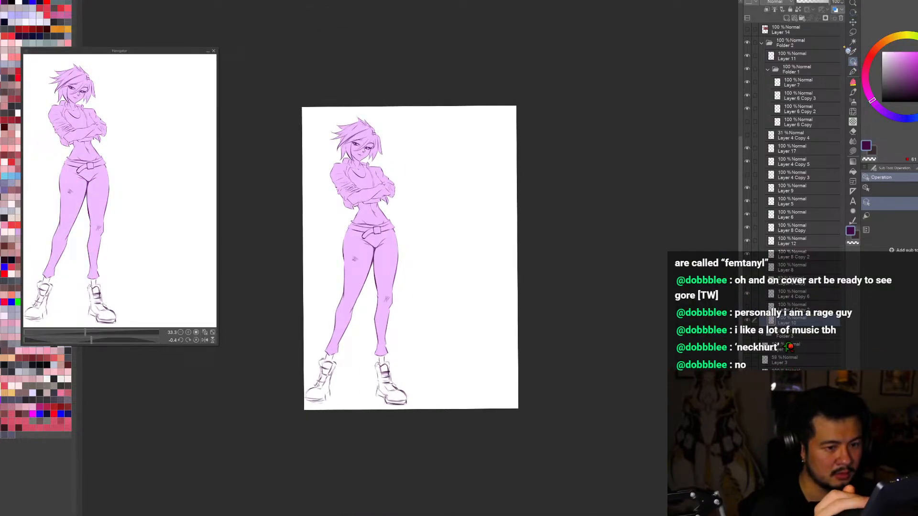
Step: Pick the crossed-arms line art on Layer 5, duplicate that layer and hide the original
scroll(372, 183, "up", 4)
left_click(374, 185)
key("ctrl+0")
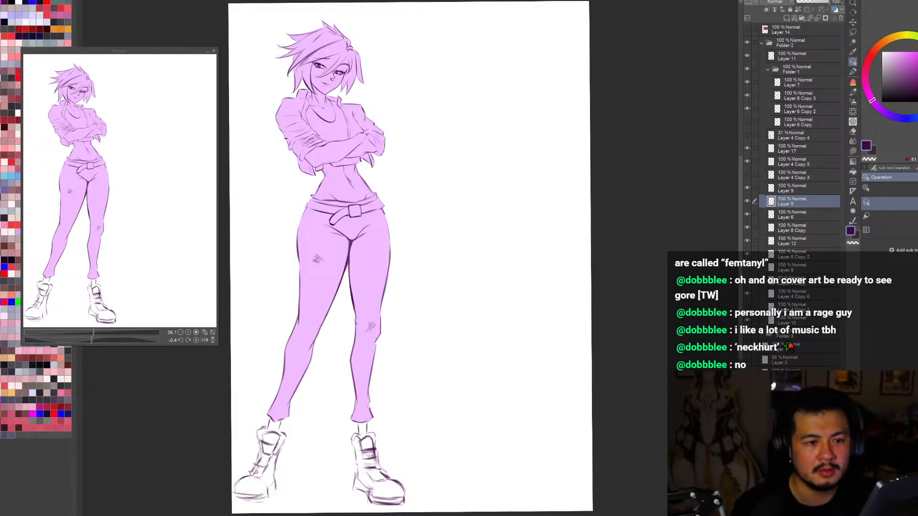
scroll(588, 346, "down", 2)
scroll(441, 213, "up", 2)
scroll(450, 221, "up", 2)
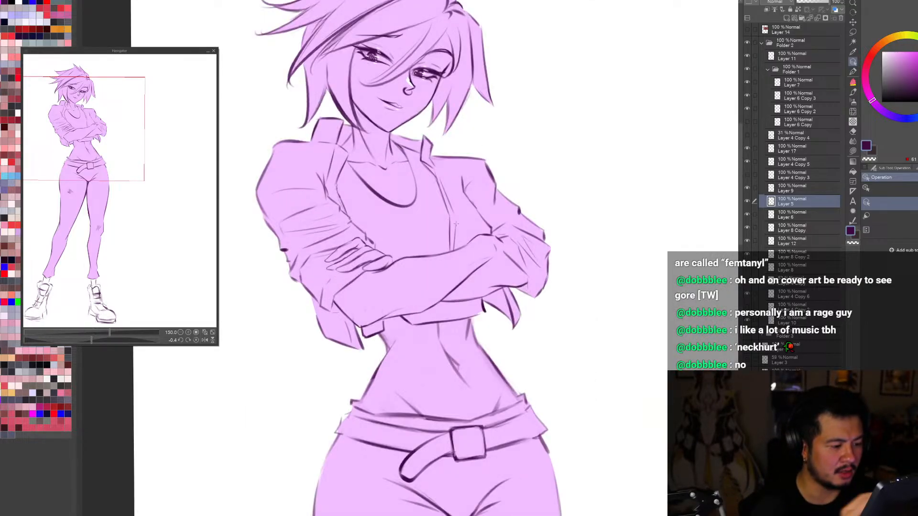
left_click(749, 201)
left_click(748, 201)
left_click(749, 202)
left_click(749, 201)
key("ctrl+0")
key("ctrl+c")
key("ctrl+v")
left_click(747, 214)
key("ctrl+minus")
key("ctrl+minus")
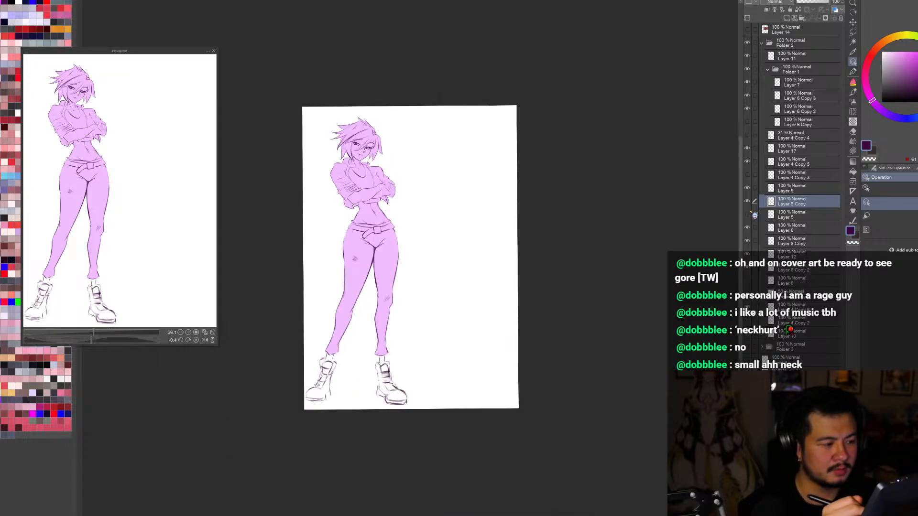
Step: Draw a wristband around the figure's visible wrist on the copied arm layer, checking it mirrored
scroll(364, 178, "up", 4)
left_click(434, 206, "alt")
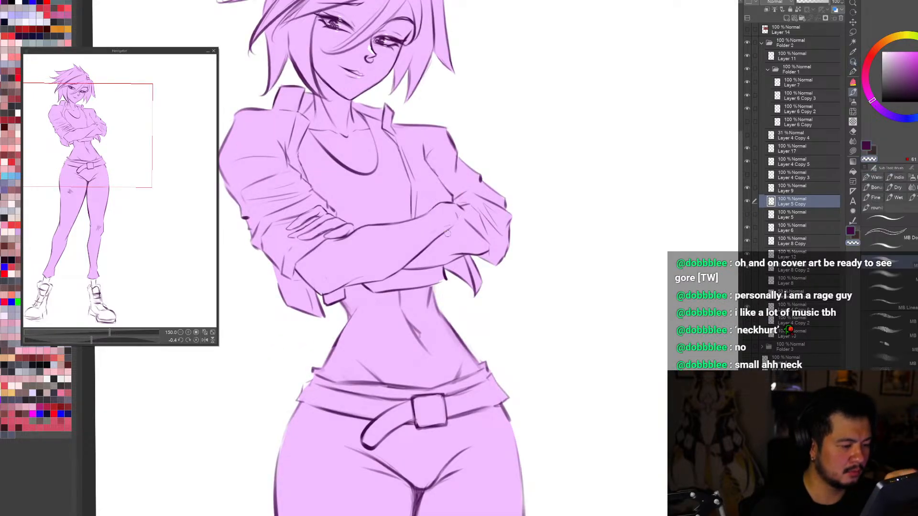
left_click_drag(429, 211, 449, 232)
key("ctrl+z")
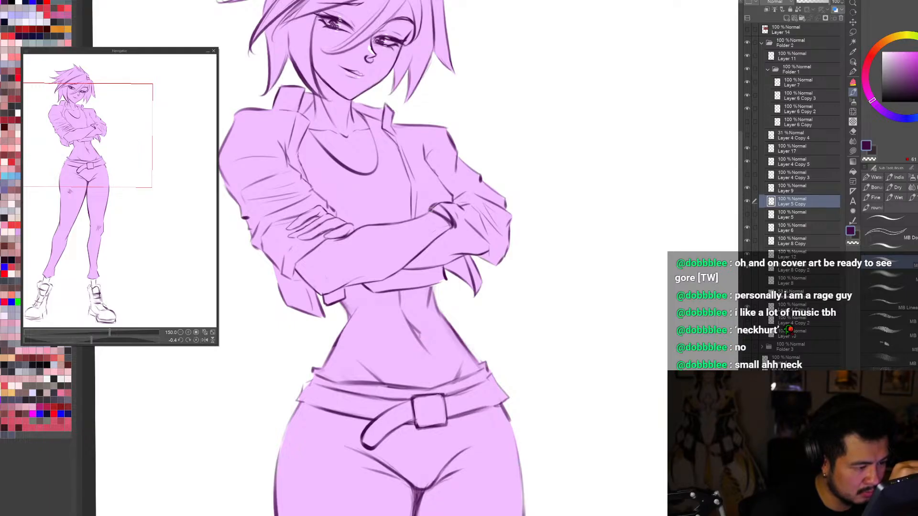
key("c")
left_click_drag(433, 210, 452, 226)
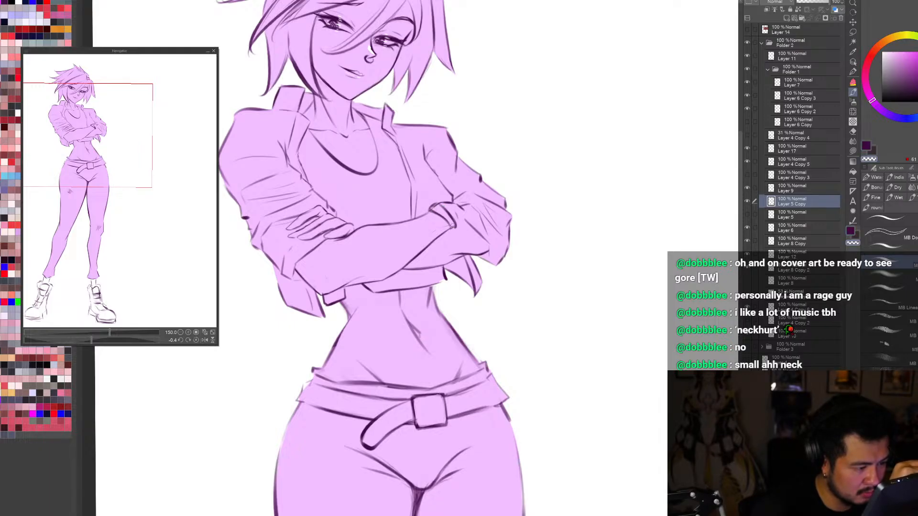
key("c")
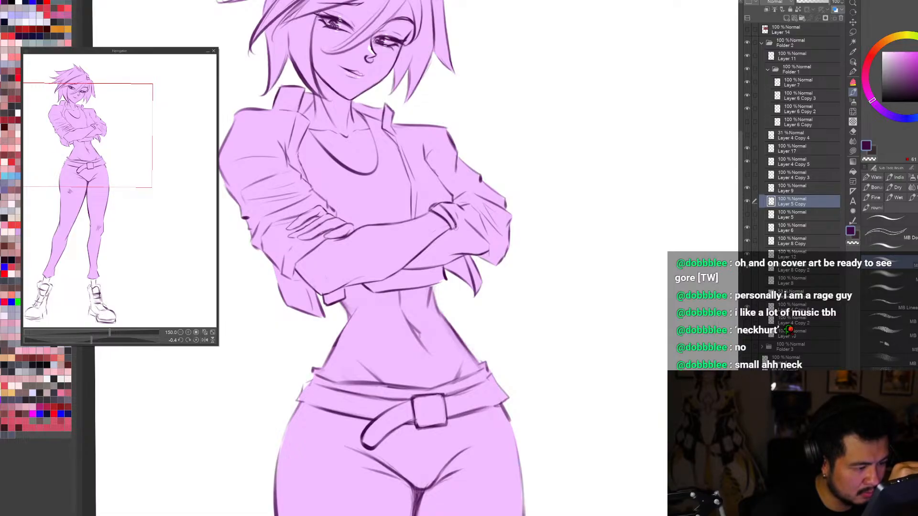
key("c")
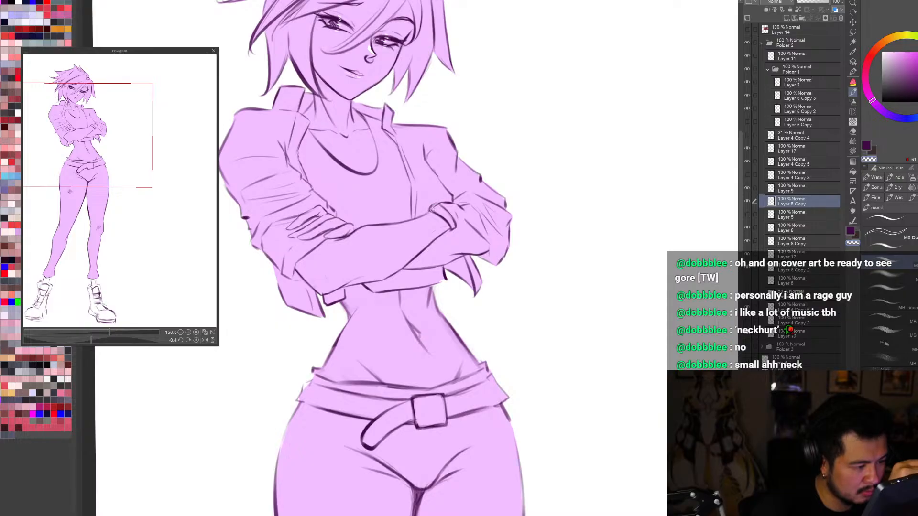
key("c")
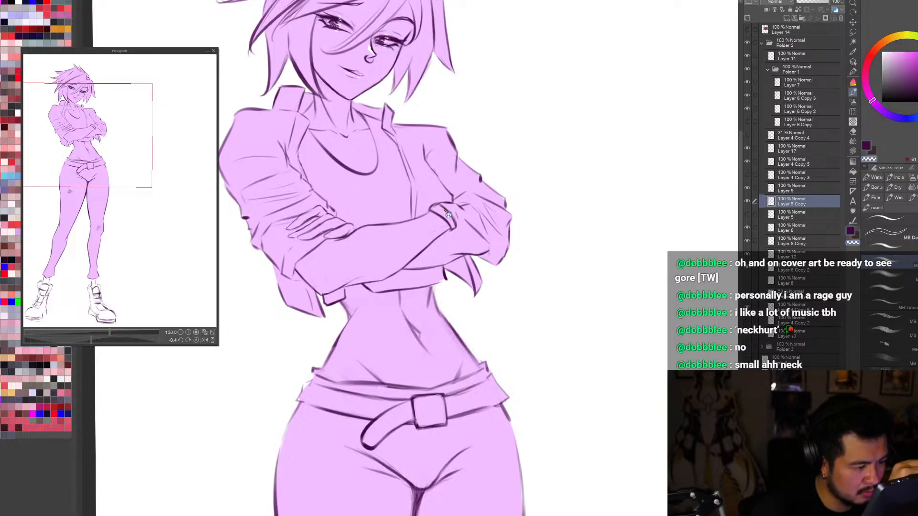
key("h")
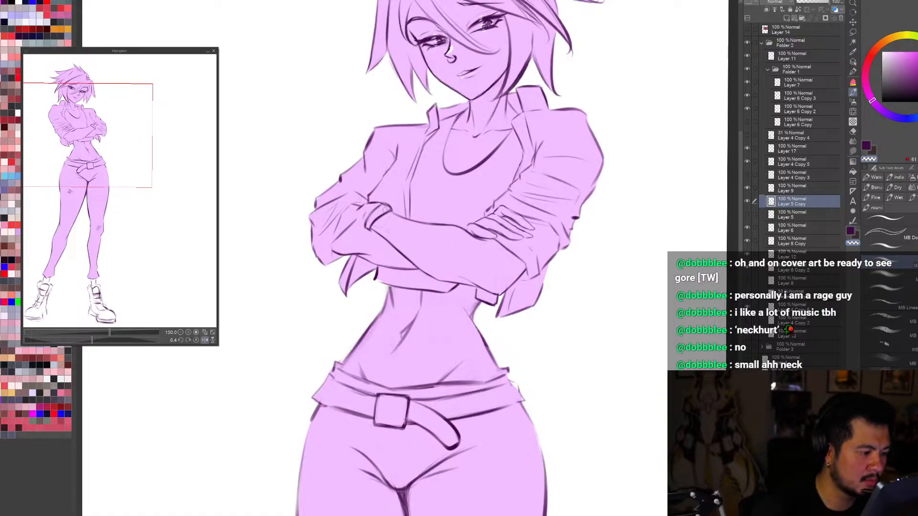
key("h")
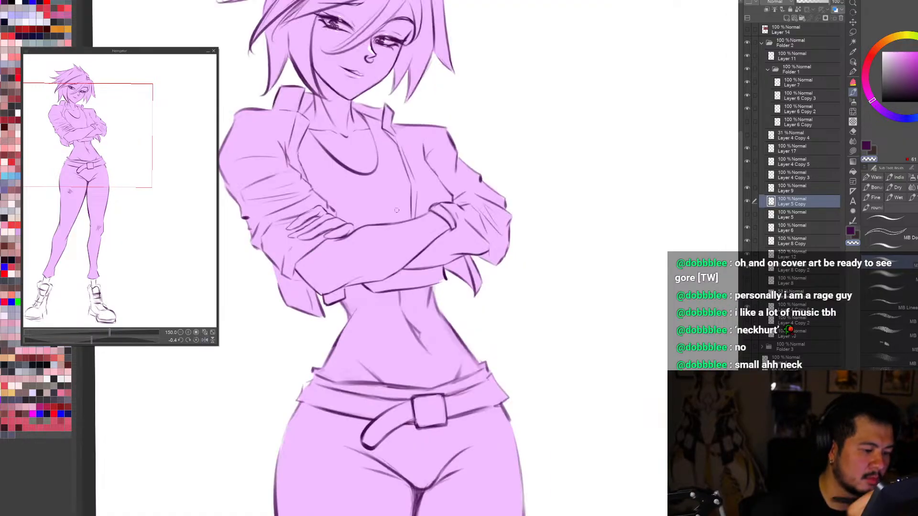
Step: Lasso the wristband area and put it on its own layer above Layer 5 Copy
key("j")
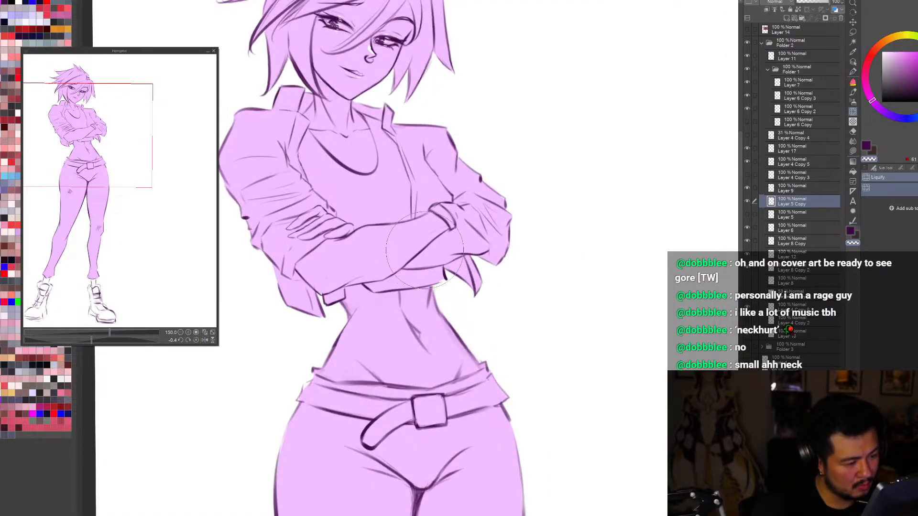
scroll(459, 258, "up", 3)
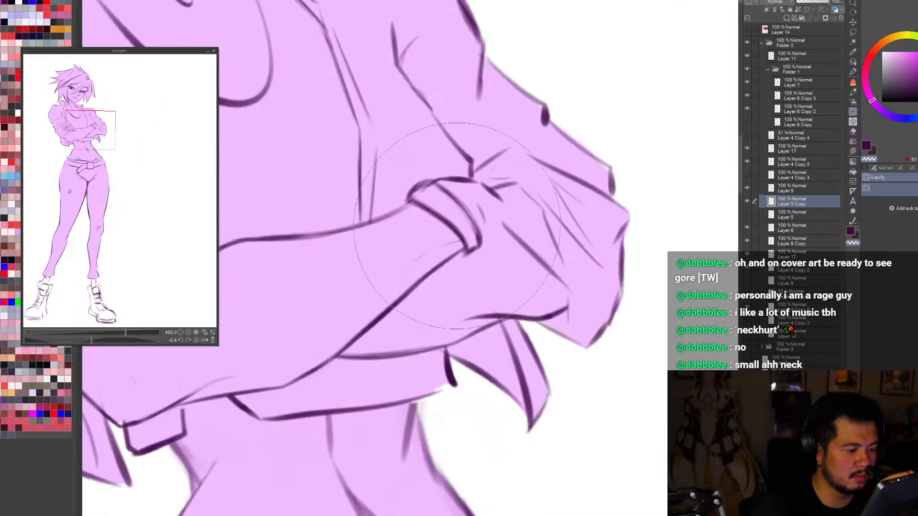
key("m")
mouse_move(462, 257)
left_mouse_down()
mouse_move(430, 215)
mouse_move(418, 172)
mouse_move(439, 183)
mouse_move(491, 264)
left_mouse_up()
key("ctrl+0")
left_click(368, 159)
key("h")
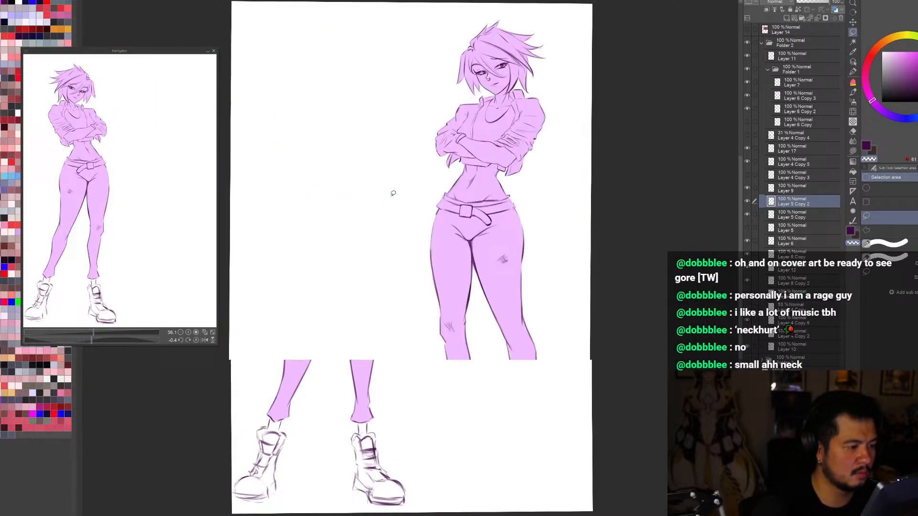
key("h")
Step: Reshape the wristband with Liquify and touch up its outline in mirrored view
scroll(323, 103, "up", 4)
key("j")
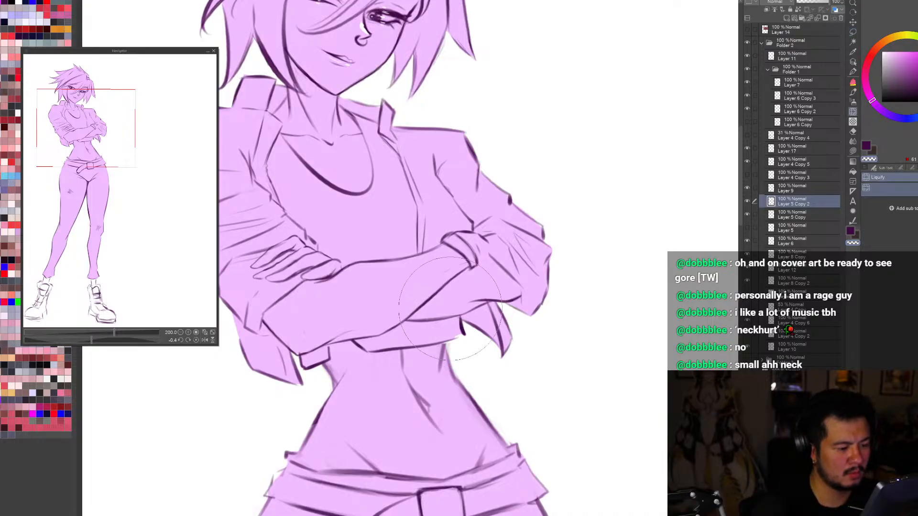
left_click_drag(447, 289, 478, 313)
key("h")
key("p")
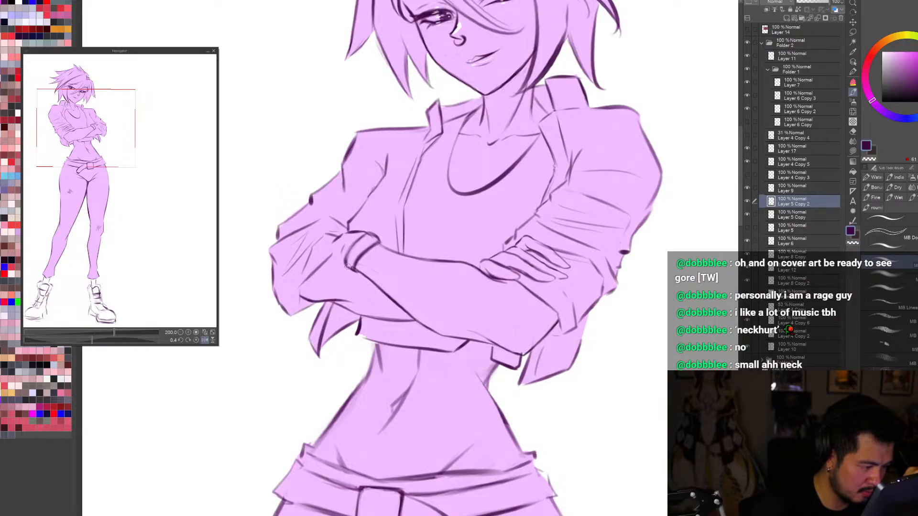
key("c")
key("h")
Step: Examine the wristband and crossed arms in reduced, enlarged, mirrored and rotated views
key("ctrl+minus")
key("ctrl+minus")
key("ctrl+minus")
key("ctrl+minus")
key("ctrl+minus")
key("ctrl+minus")
key("ctrl+minus")
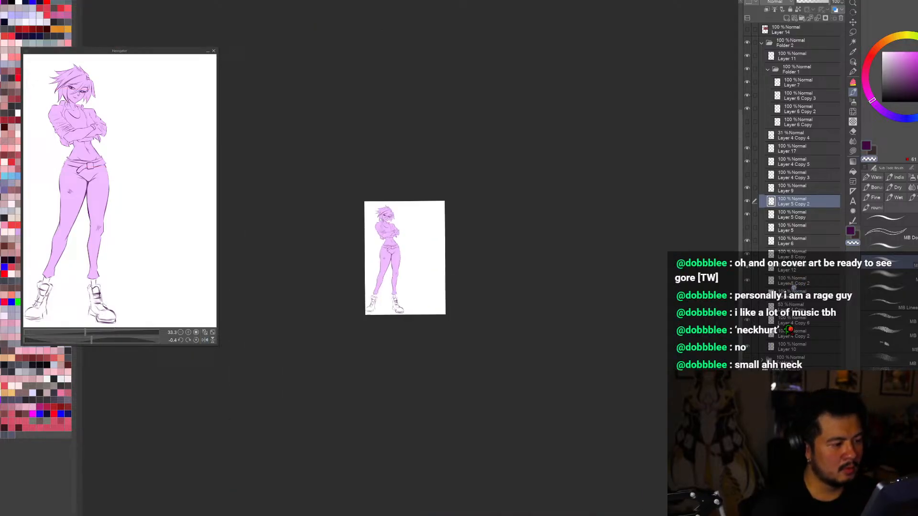
key("ctrl+plus")
key("ctrl+plus")
key("ctrl+plus")
key("ctrl+plus")
key("ctrl+plus")
key("ctrl+plus")
key("ctrl+plus")
key("ctrl+plus")
key("h")
key("r")
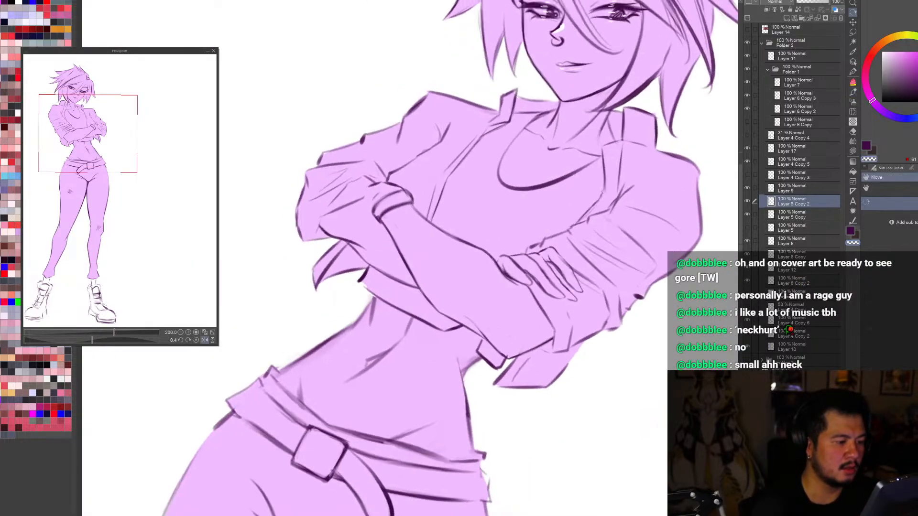
key("b")
key("c")
mouse_move(407, 187)
left_mouse_down()
mouse_move(416, 208)
mouse_move(410, 190)
mouse_move(412, 198)
left_mouse_up()
key("c")
key("c")
key("ctrl+z")
key("ctrl+z")
key("ctrl+z")
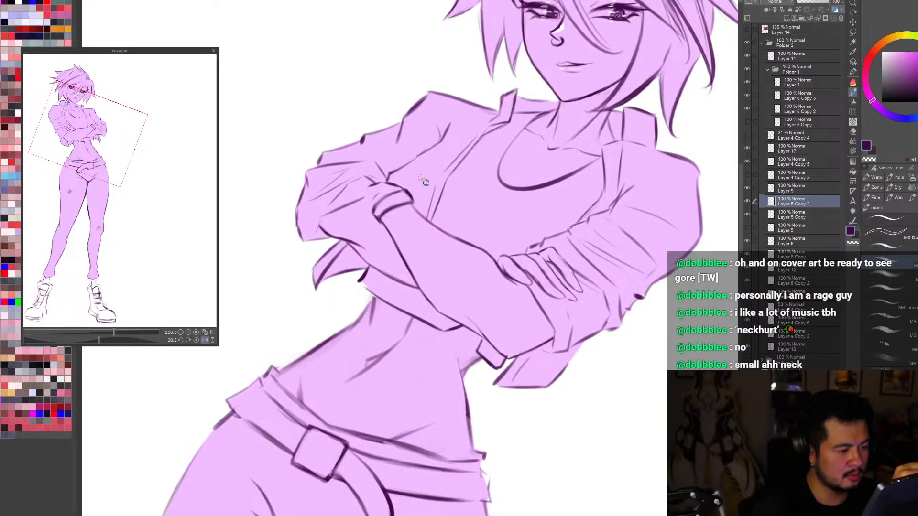
Step: Refine the wristband's edges with short strokes and Liquify, working in rotated and mirrored views
key("h")
scroll(583, 449, "down", 6)
key("r")
left_click_drag(584, 411, 621, 353)
scroll(495, 270, "up", 6)
key("b")
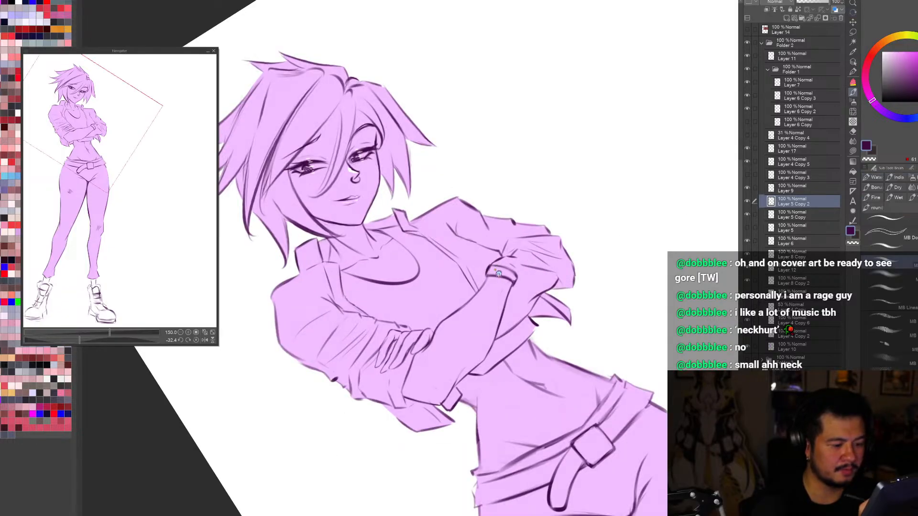
key("c")
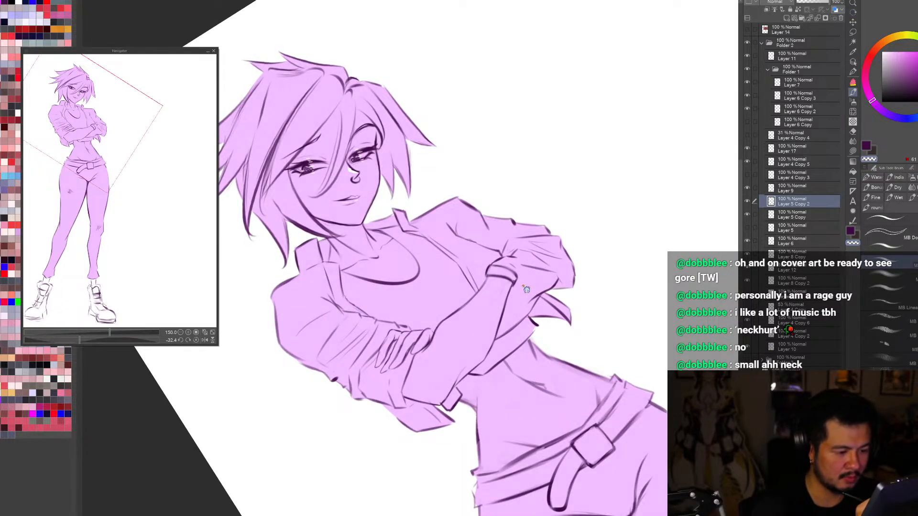
key("j")
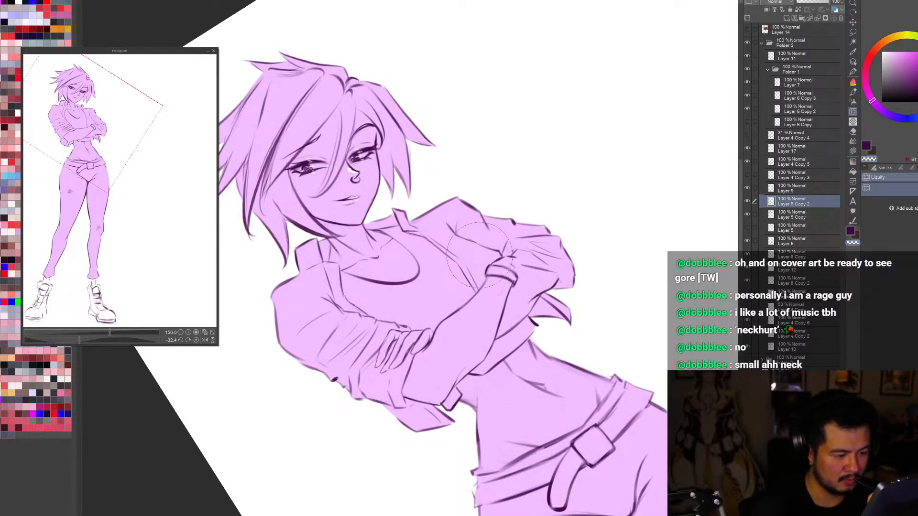
key("h")
scroll(473, 249, "up", 3)
key("b")
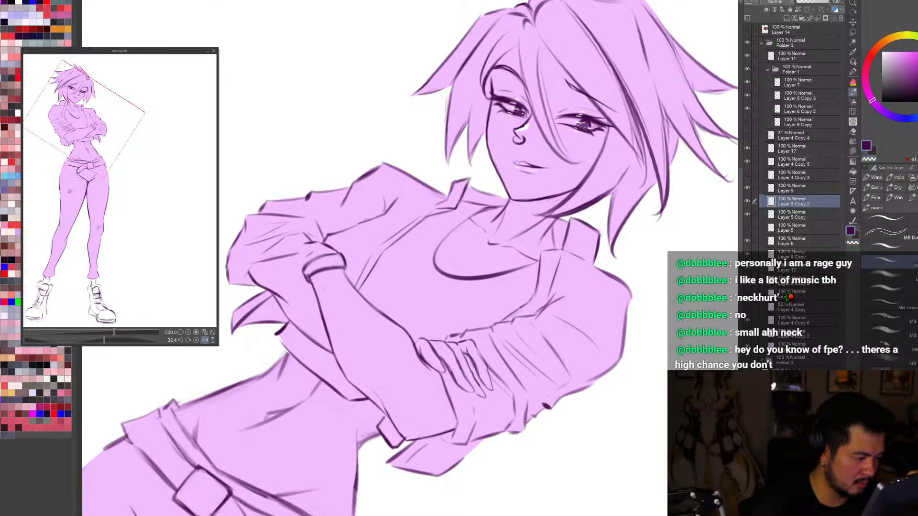
key("c")
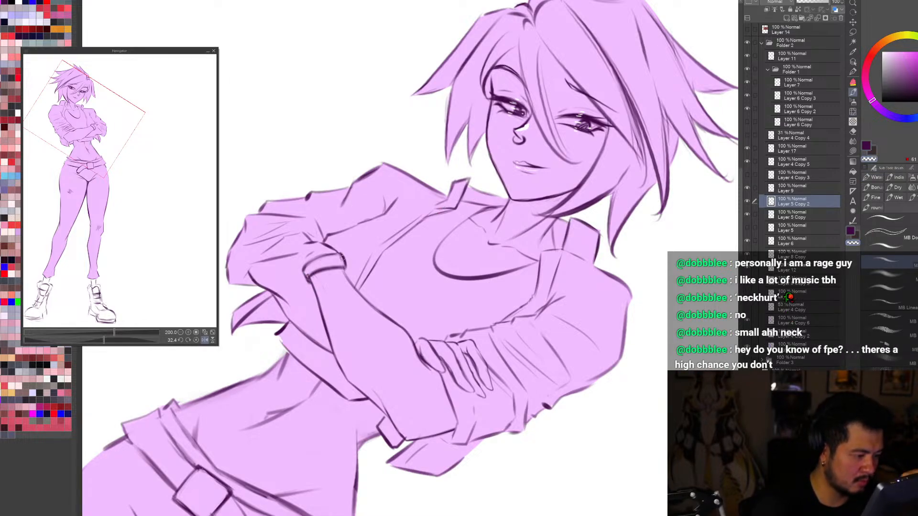
Step: Check the wristband against the whole figure in rotated, mirrored and enlarged views
key("ctrl+0")
key("r")
left_click_drag(604, 404, 542, 460)
scroll(514, 206, "up", 3)
left_click_drag(595, 263, 580, 452)
key("ctrl+0")
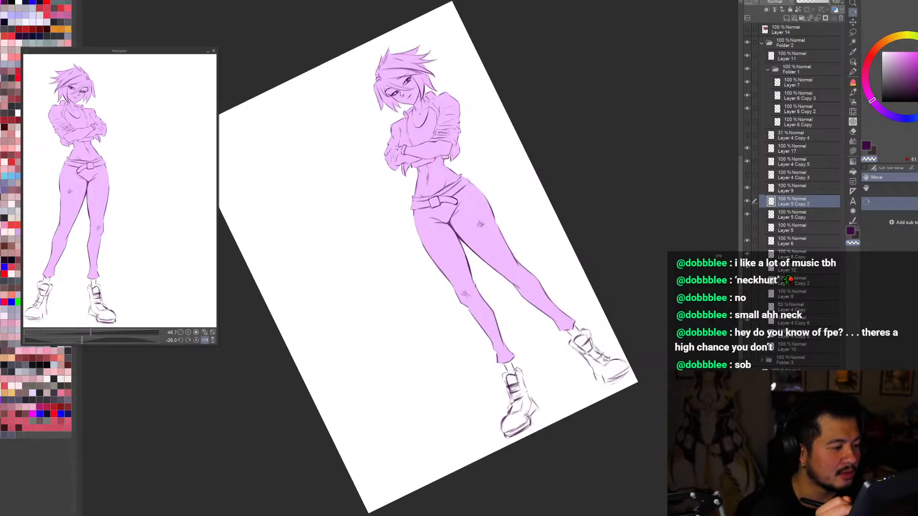
key("h")
mouse_move(599, 448)
left_mouse_down()
mouse_move(651, 377)
mouse_move(653, 350)
left_mouse_up()
scroll(644, 282, "down", 2)
Step: Nudge the wristband's shape with Liquify and review it on the whole figure
scroll(447, 265, "up", 4)
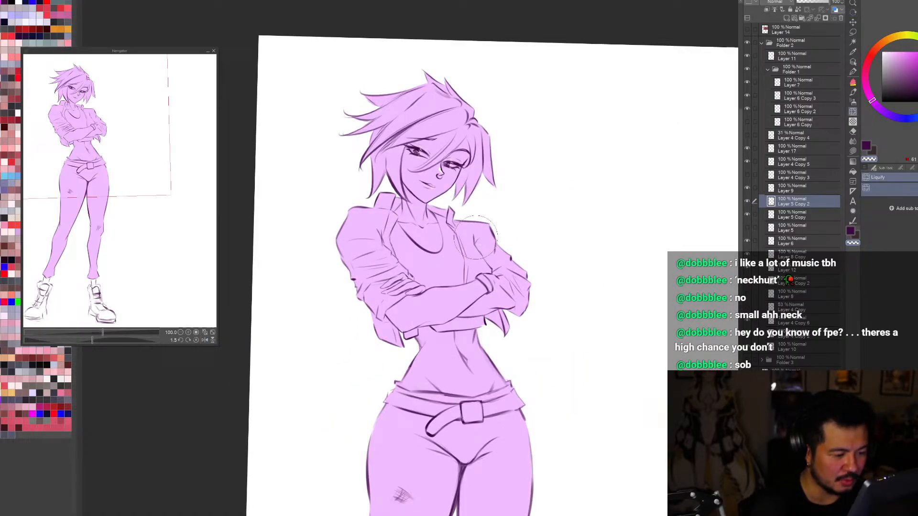
scroll(474, 262, "up", 2)
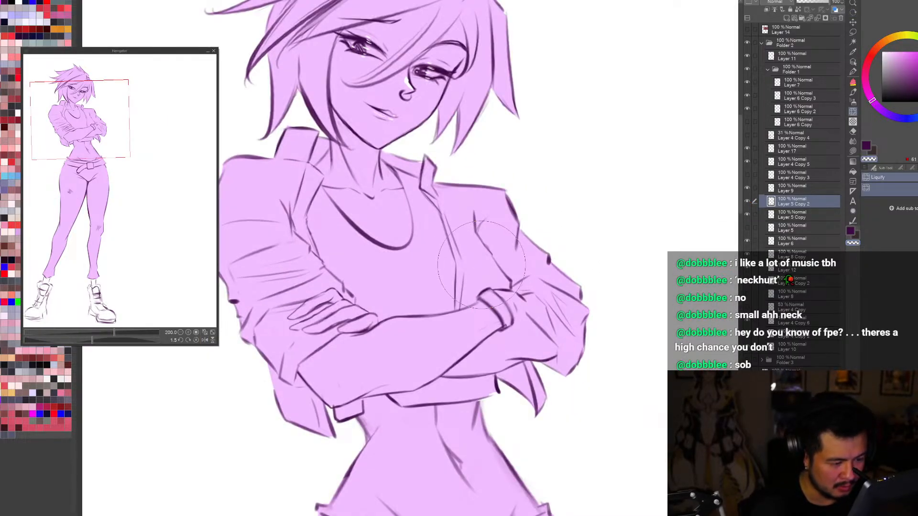
scroll(457, 276, "down", 2)
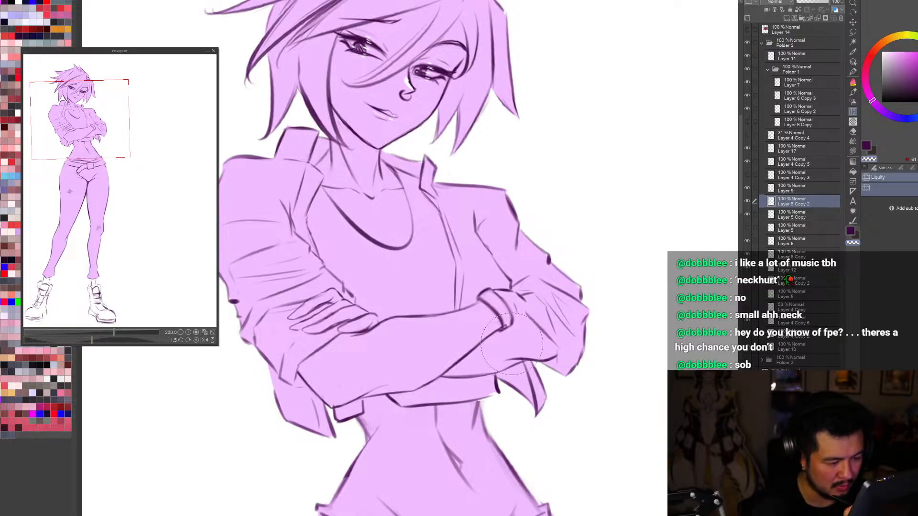
scroll(608, 239, "down", 2)
key("h")
left_click_drag(658, 465, 659, 428)
scroll(660, 429, "down", 2)
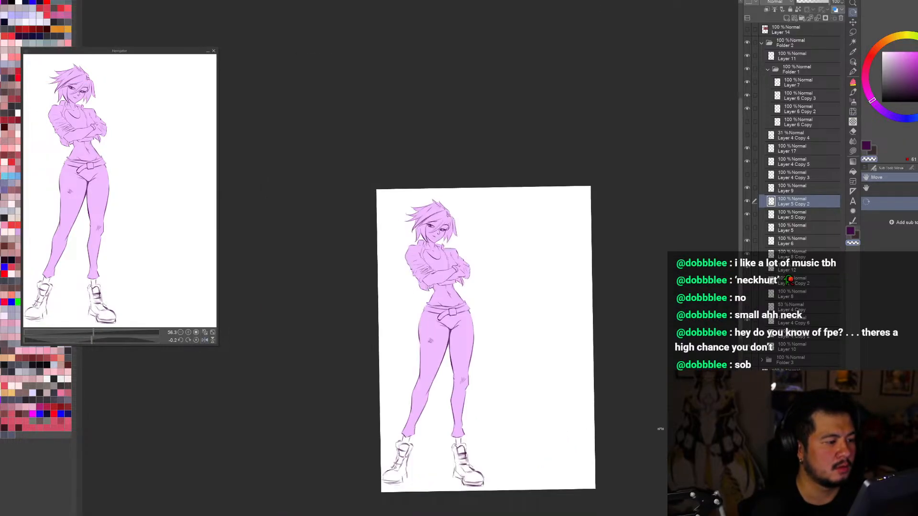
scroll(457, 277, "up", 1)
scroll(440, 223, "up", 3)
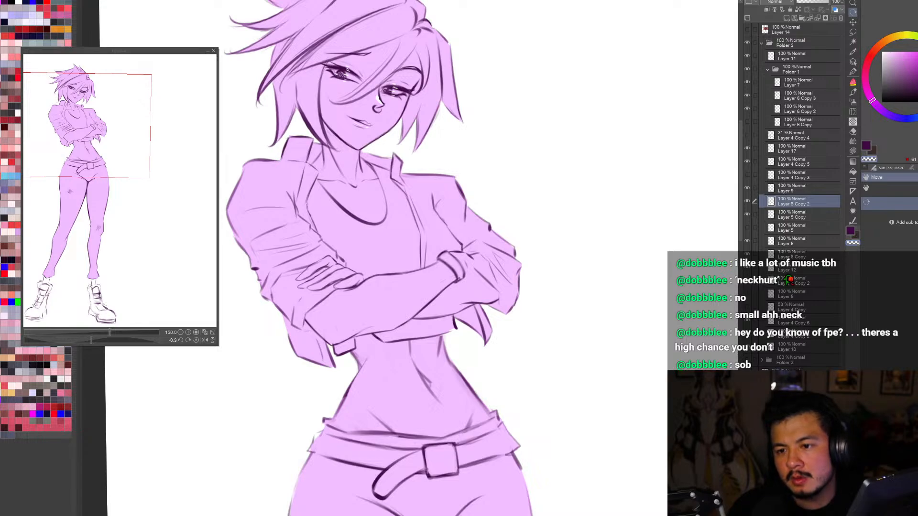
Step: Select the jacket line art on Layer 8 Copy and hide that layer
left_click(852, 62)
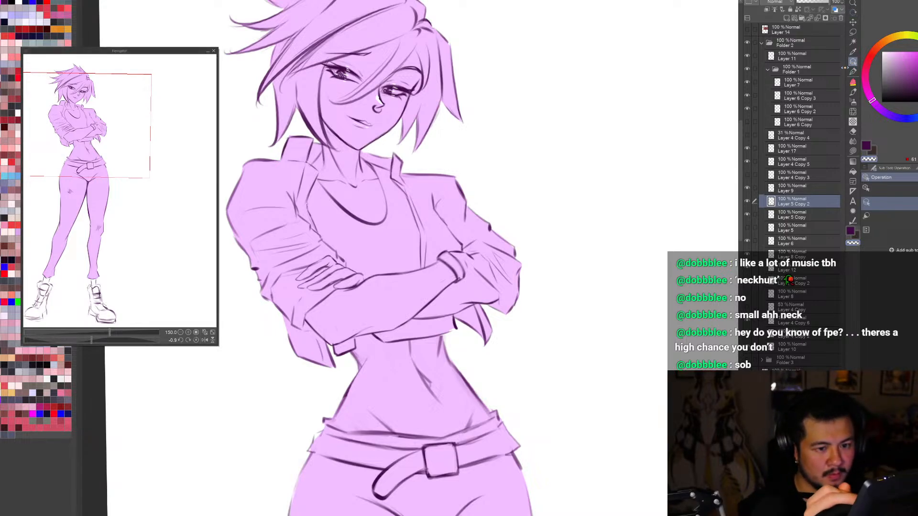
left_click(792, 254)
left_click(747, 254)
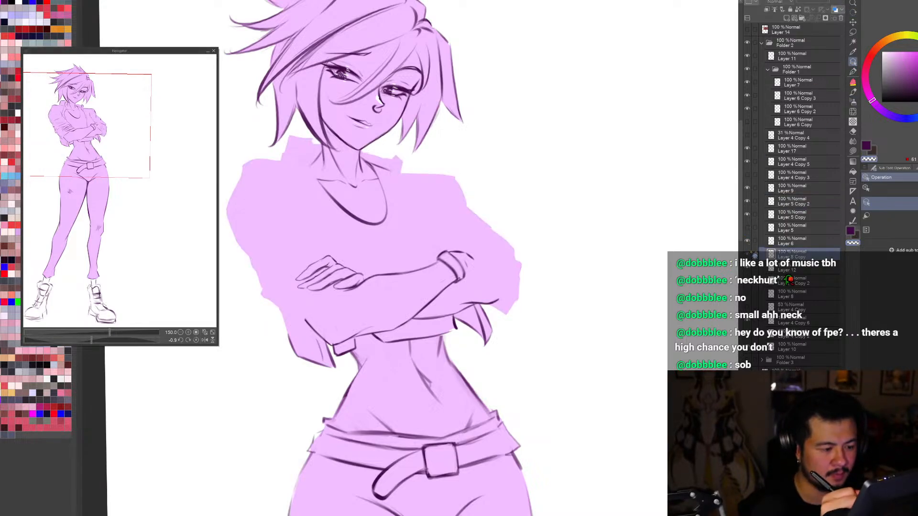
Step: Show the jacket line layer, Layer 8 Copy, again, try recolouring its lines bright magenta, and undo the recolour
left_click(747, 254)
left_click(916, 53)
key("alt+Delete")
key("b")
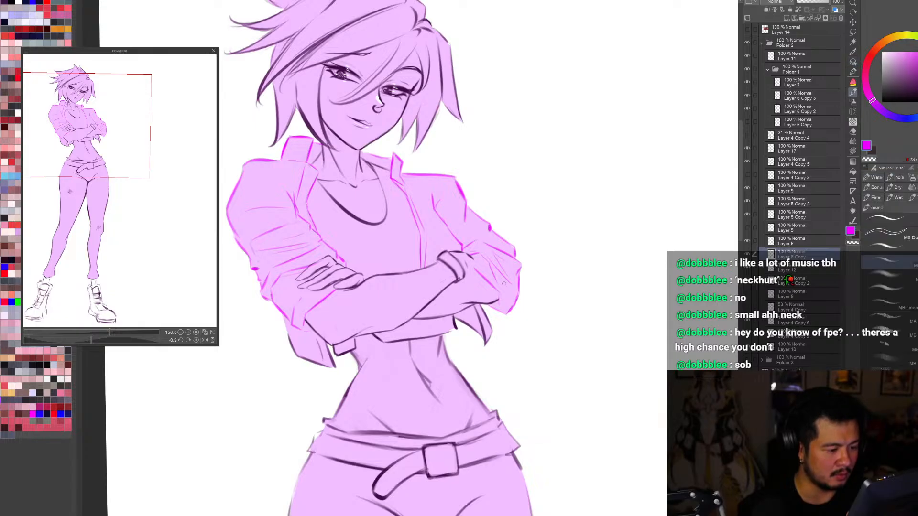
key("ctrl+z")
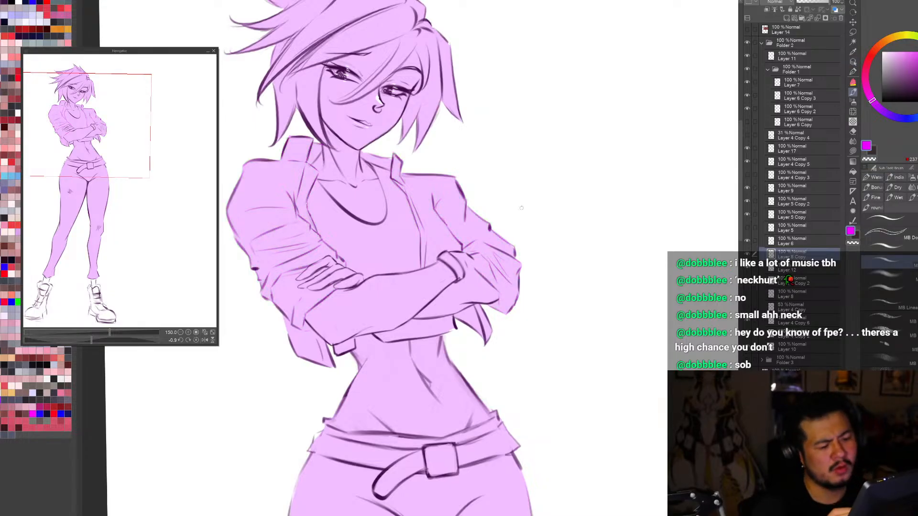
Step: Select the arm line art on Layer 5 Copy, sample its dark purple, and touch up the lines around the wristband with the brush
left_click(852, 61)
left_click(458, 277)
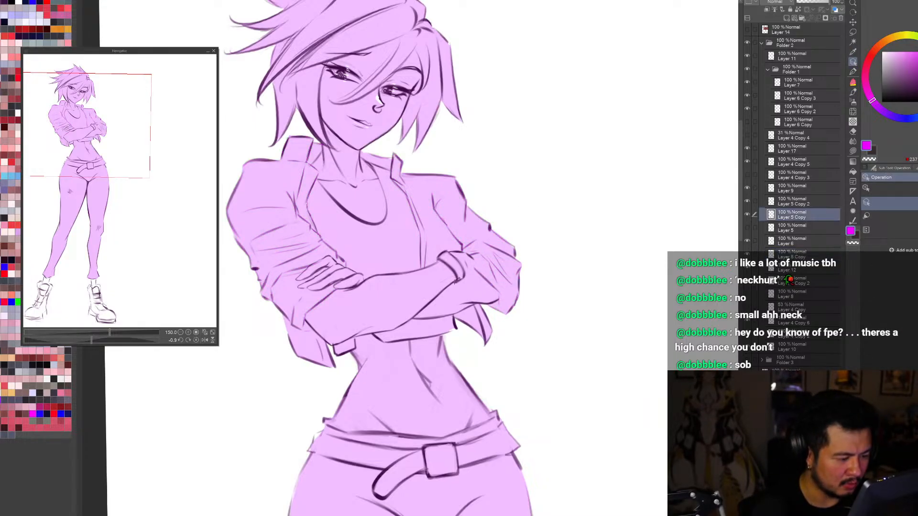
left_click(458, 277, "alt")
key("b")
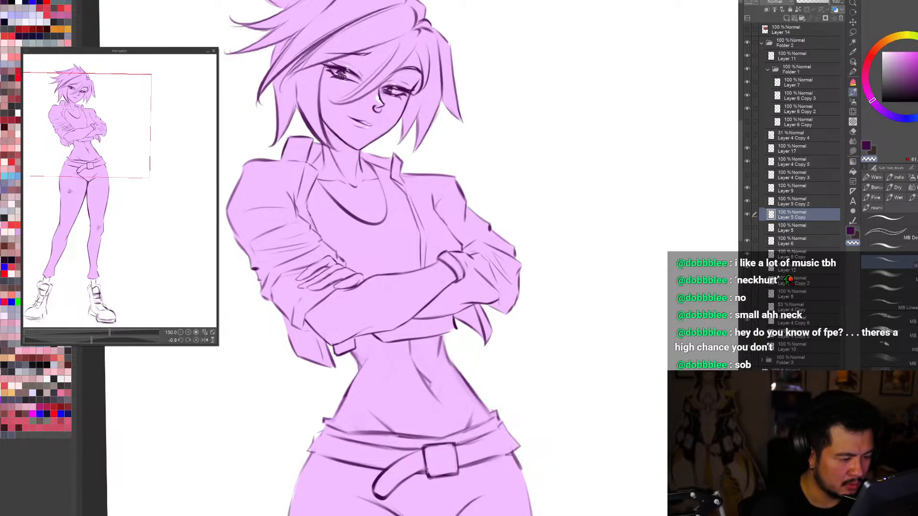
key("c")
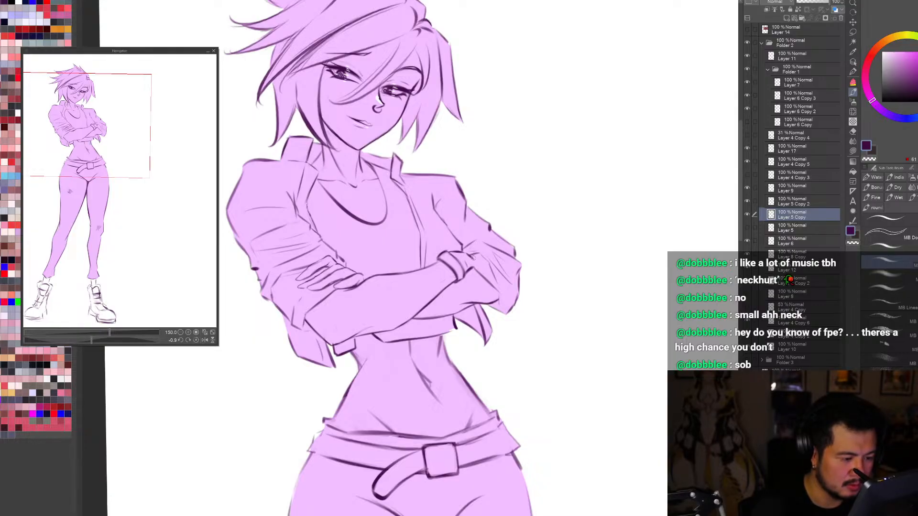
Step: Check the wristband and crossed arms against the whole figure in normal, mirrored and enlarged views
key("ctrl+0")
key("h")
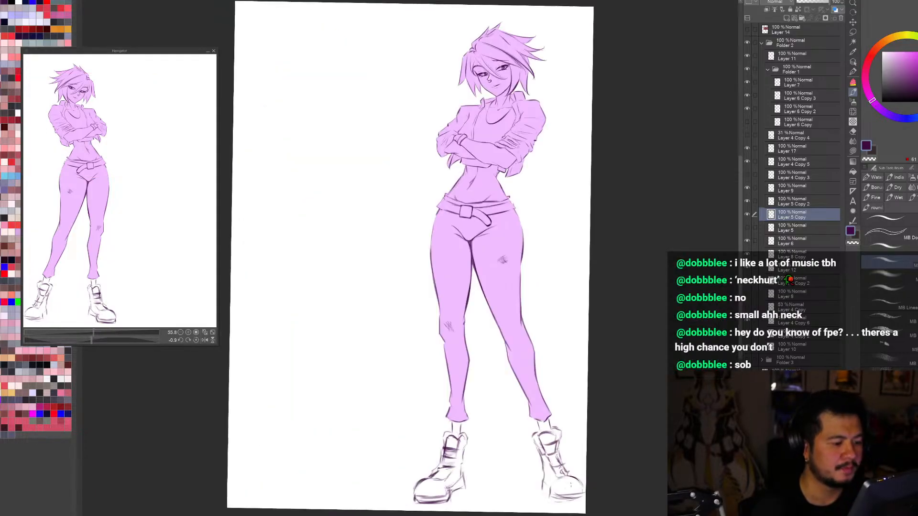
key("h")
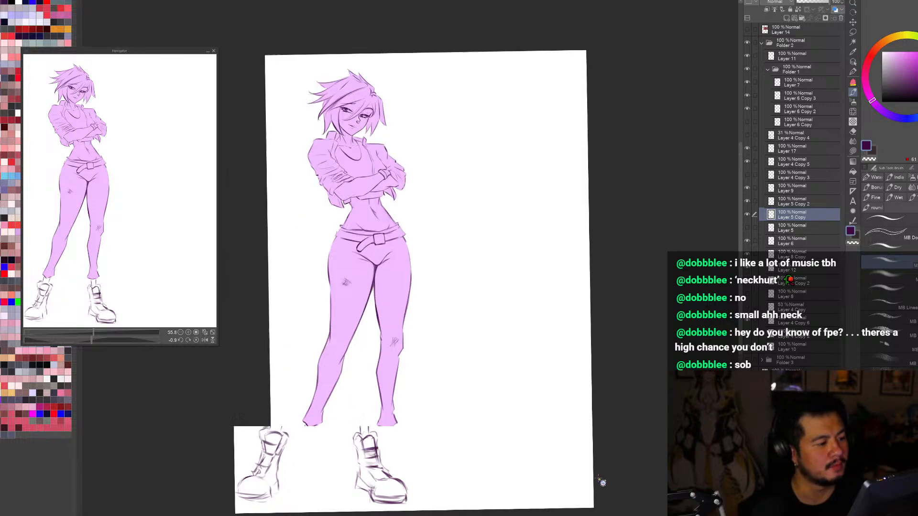
scroll(598, 477, "down", 1)
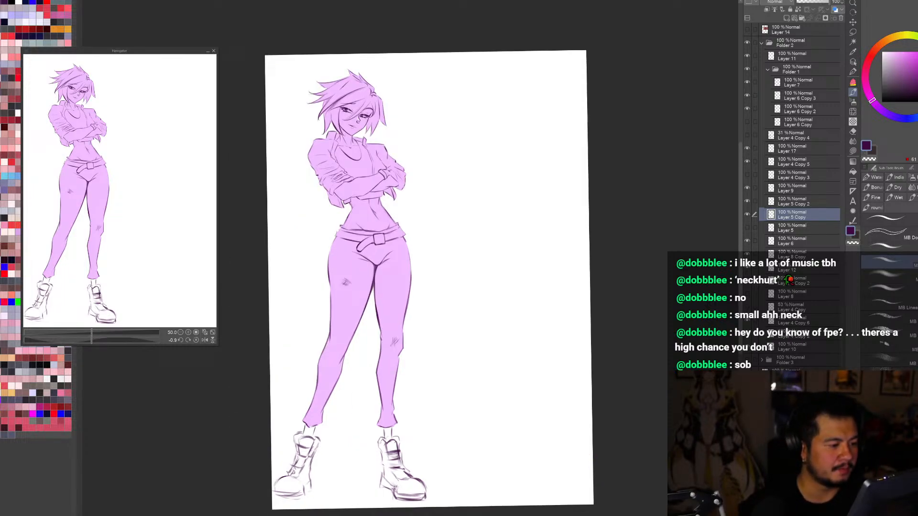
scroll(371, 158, "up", 4)
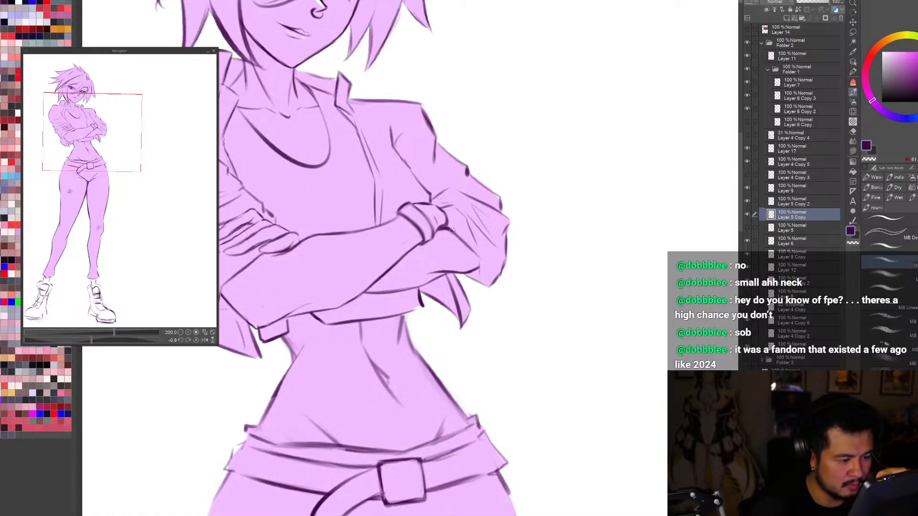
key("ctrl+0")
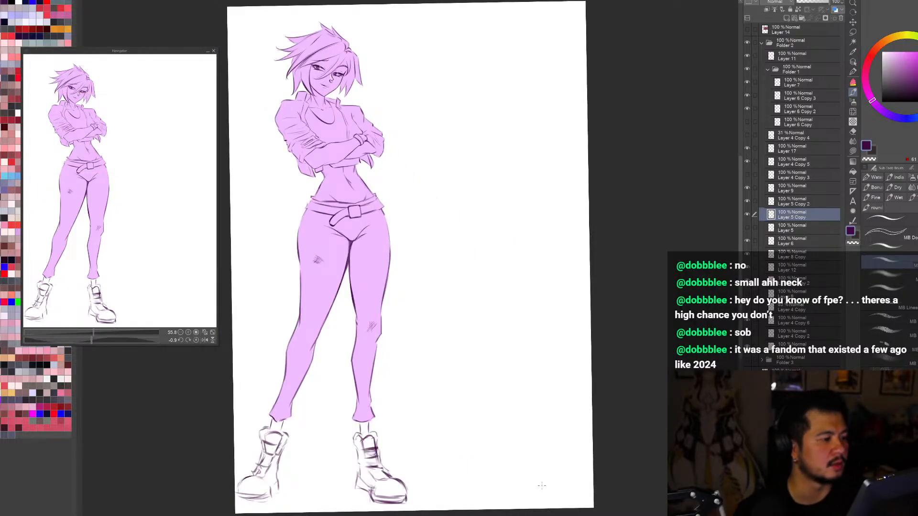
key("h")
key("h")
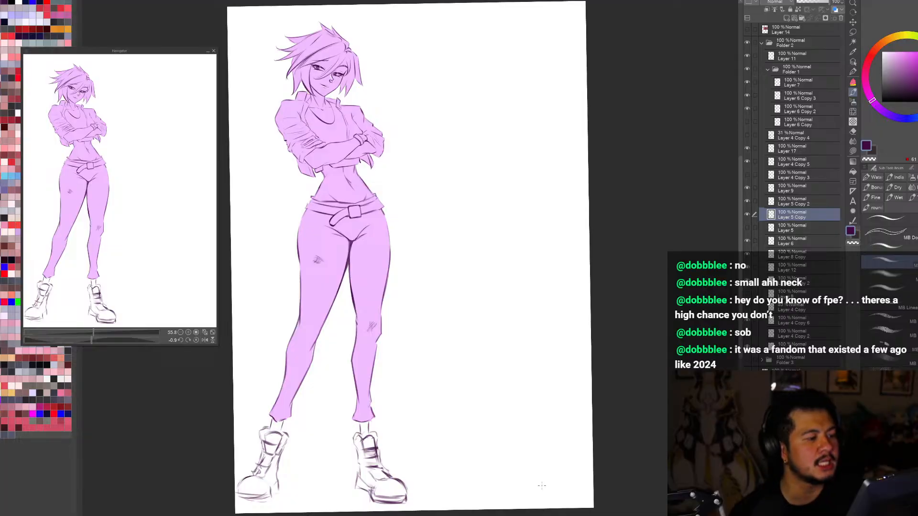
scroll(541, 486, "down", 1)
scroll(383, 169, "up", 3)
scroll(382, 169, "up", 1)
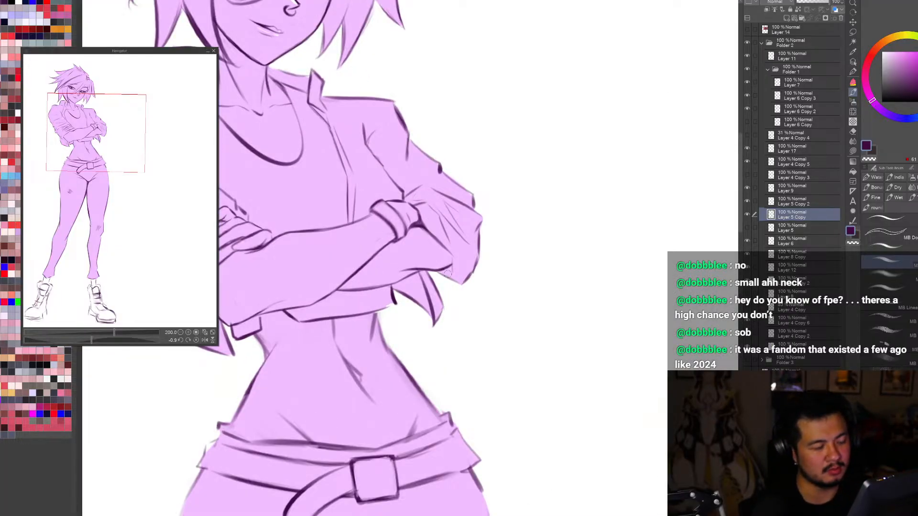
key("ctrl+0")
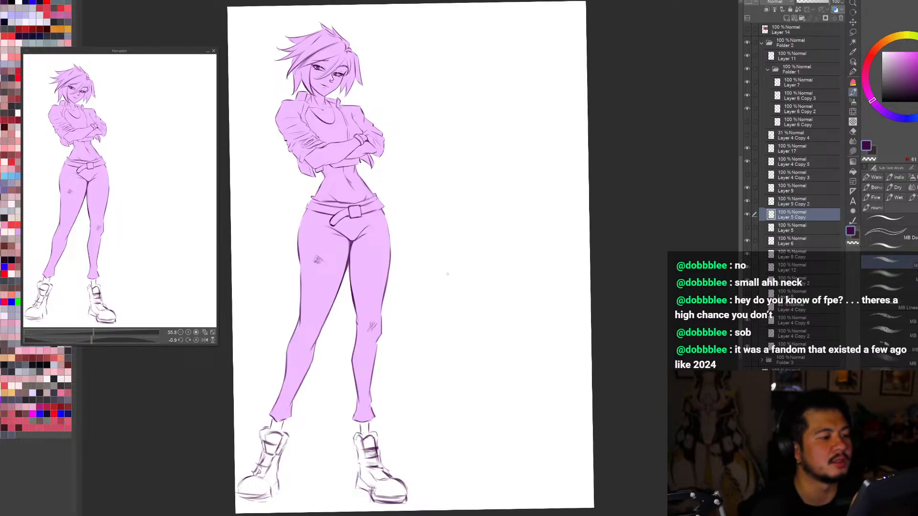
Step: Add a short dark stroke on the far sleeve just beside the wristband
scroll(378, 143, "up", 4)
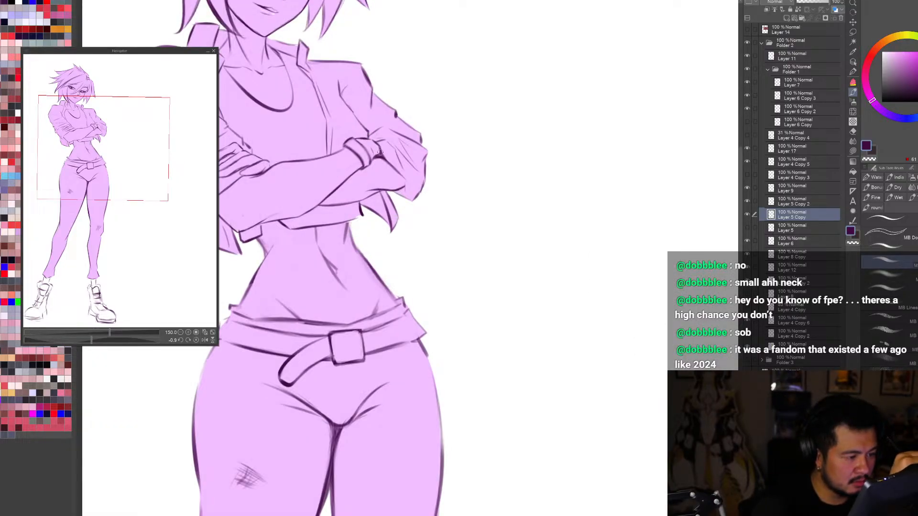
left_click_drag(380, 152, 392, 164)
key("c")
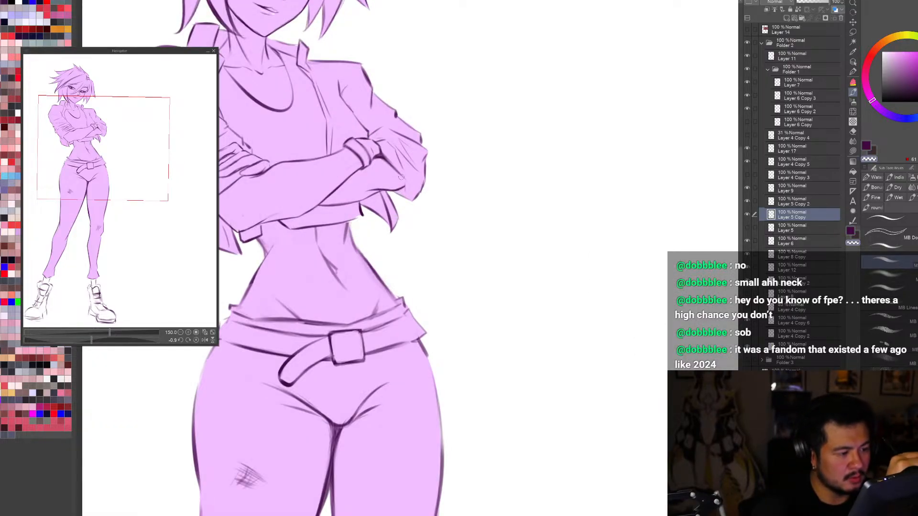
key("c")
Step: Review the figure mirrored and slightly rotated, toggling the arm lines on Layer 5 Copy off and on to compare
scroll(394, 166, "down", 4)
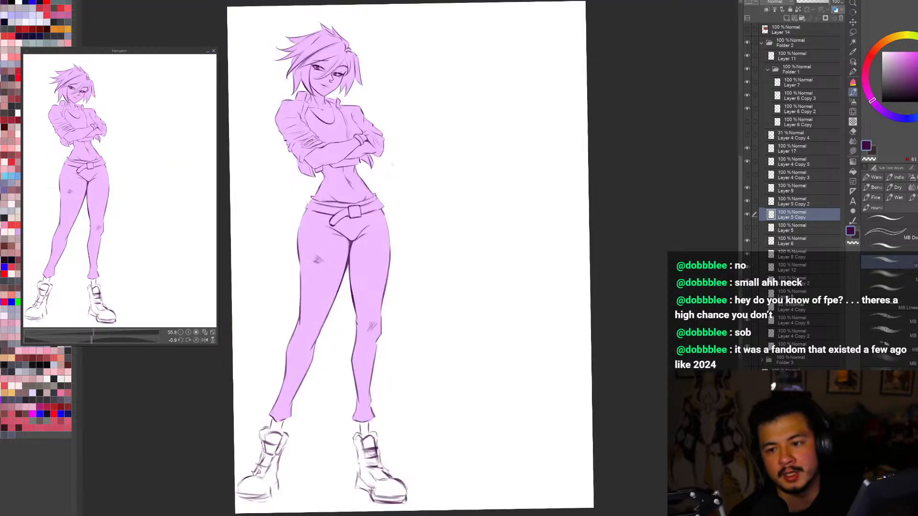
key("h")
scroll(471, 159, "up", 4)
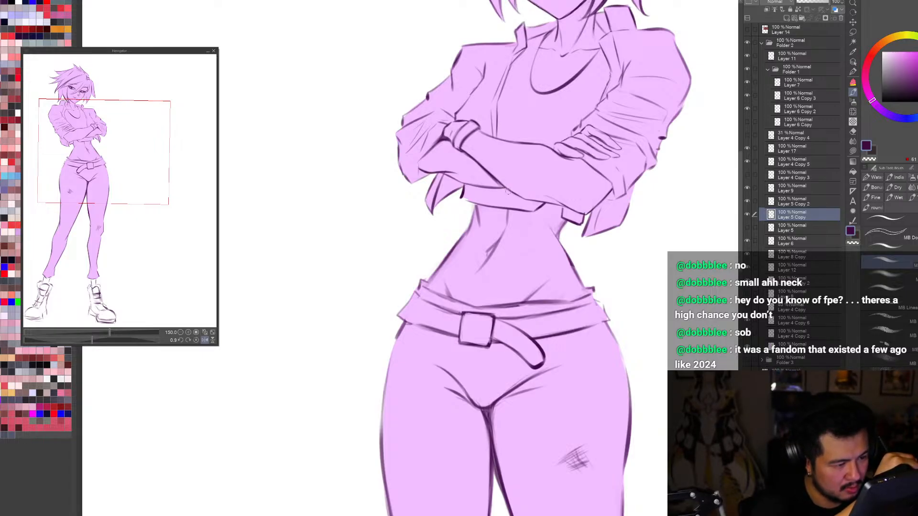
key("ctrl+0")
key("h")
key("r")
left_click_drag(592, 466, 609, 488)
key("h")
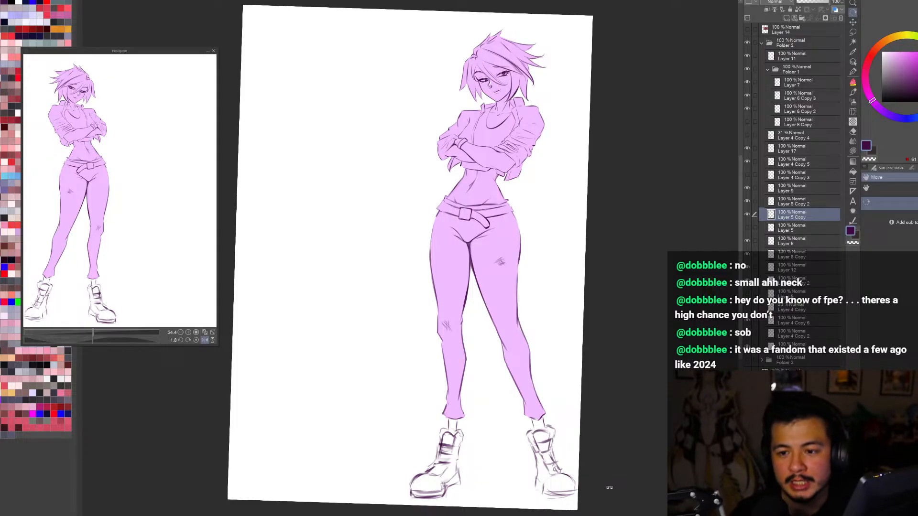
left_click(747, 214)
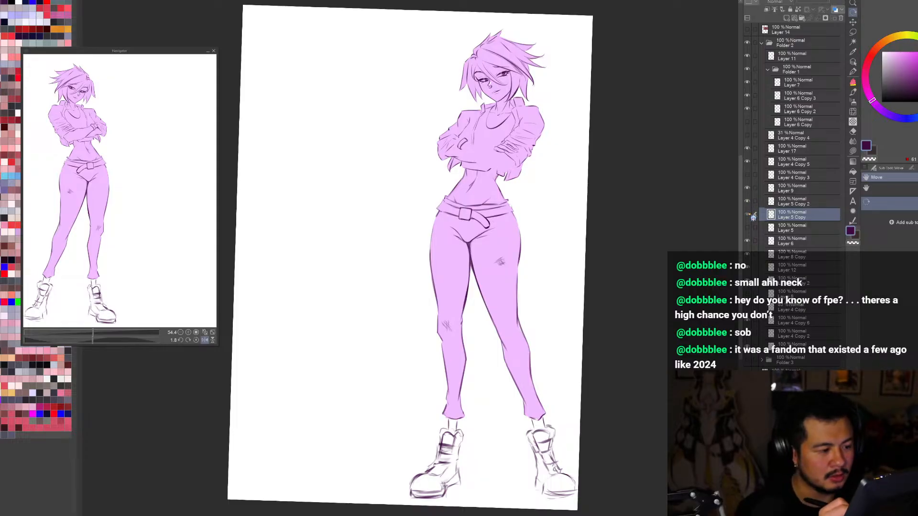
left_click(748, 215)
Step: Examine the figure's overall pose and silhouette at reduced size, tilted, and in mirrored full-page view
key("h")
key("ctrl+minus")
key("ctrl+minus")
key("ctrl+minus")
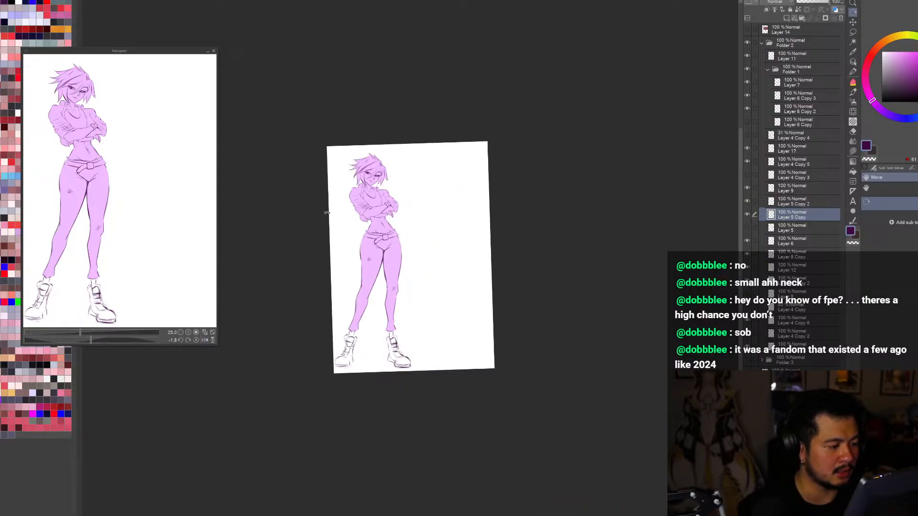
key("ctrl+plus")
key("ctrl+plus")
key("ctrl+plus")
key("ctrl+plus")
left_click_drag(582, 315, 638, 388)
scroll(655, 417, "down", 1)
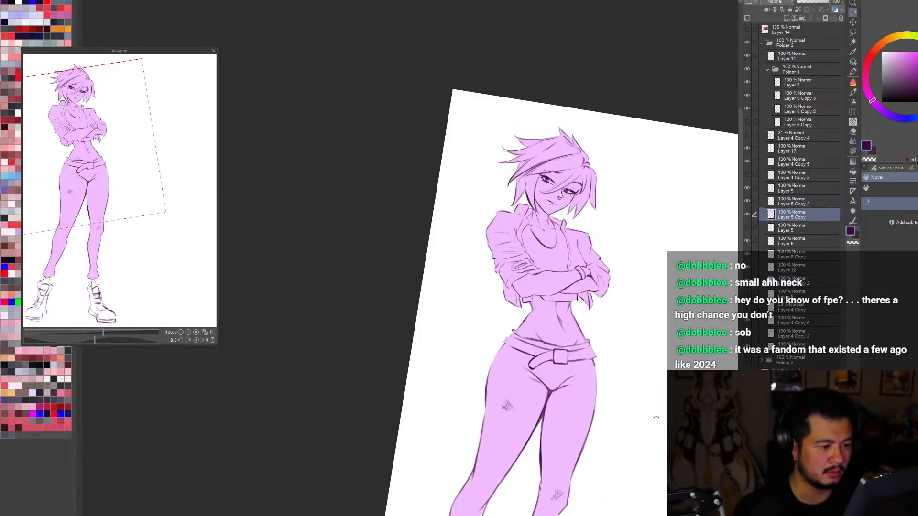
left_click_drag(655, 417, 660, 379)
key("ctrl+0")
key("h")
key("h")
key("h")
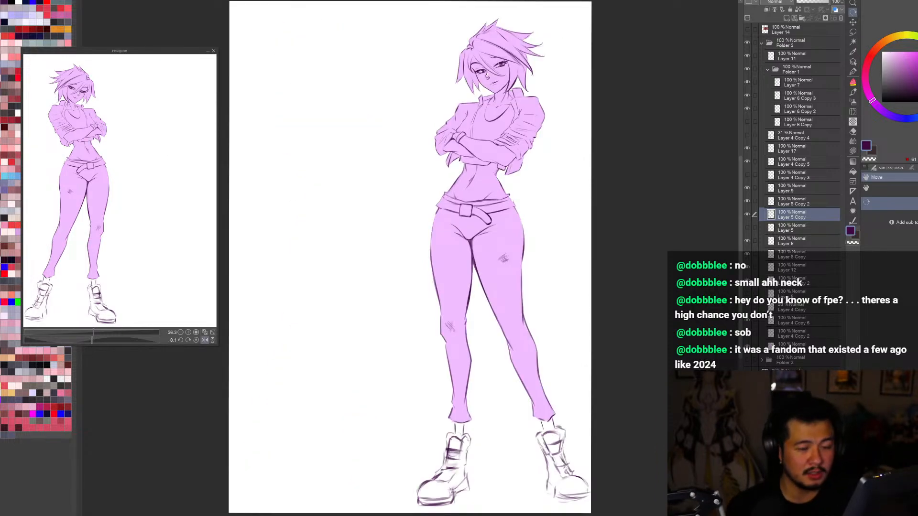
Step: Select the flat body fill on Layer 10 near the waist and sample its light purple for the brush
scroll(496, 156, "up", 2)
left_click(517, 239, "ctrl+shift")
left_click(516, 239, "alt")
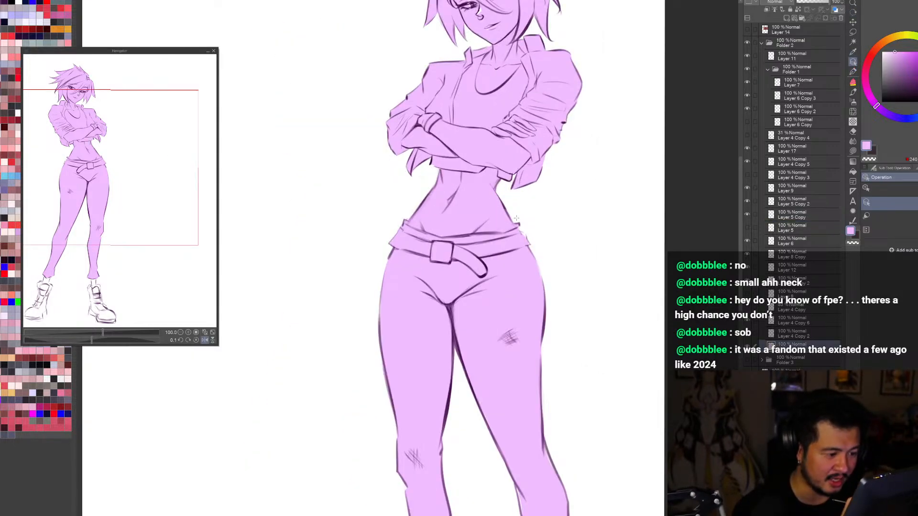
key("b")
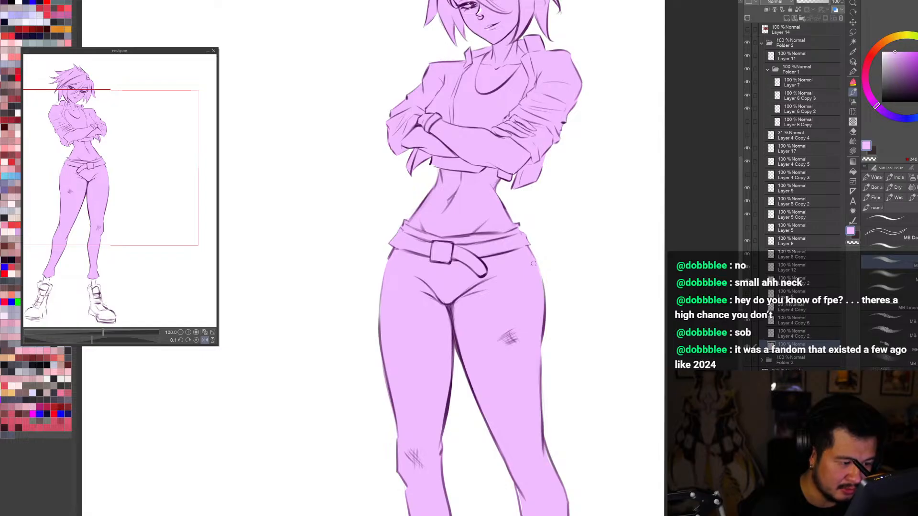
scroll(487, 196, "down", 2)
key("o")
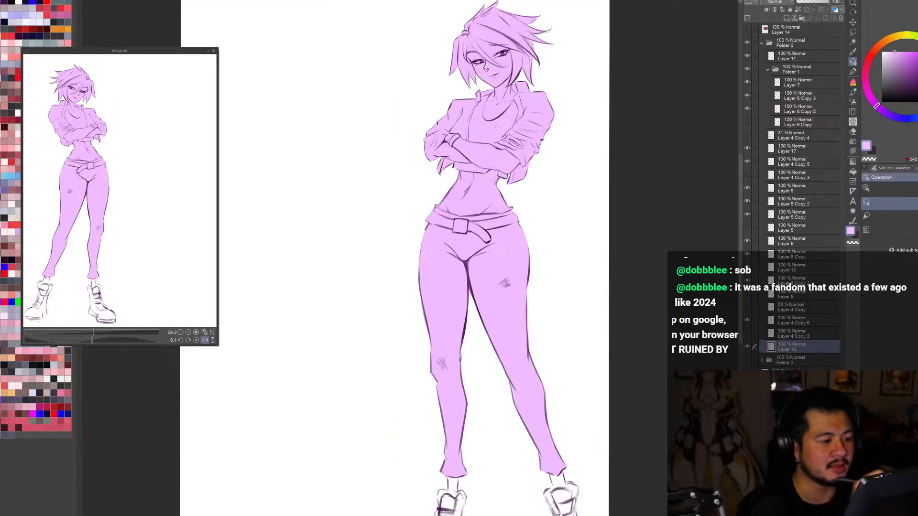
Step: Select the jacket line art on Layer 8 Copy, sample its dark purple, and dab the brush on the outer sleeve fold
scroll(496, 127, "up", 3)
left_click(572, 163, "alt")
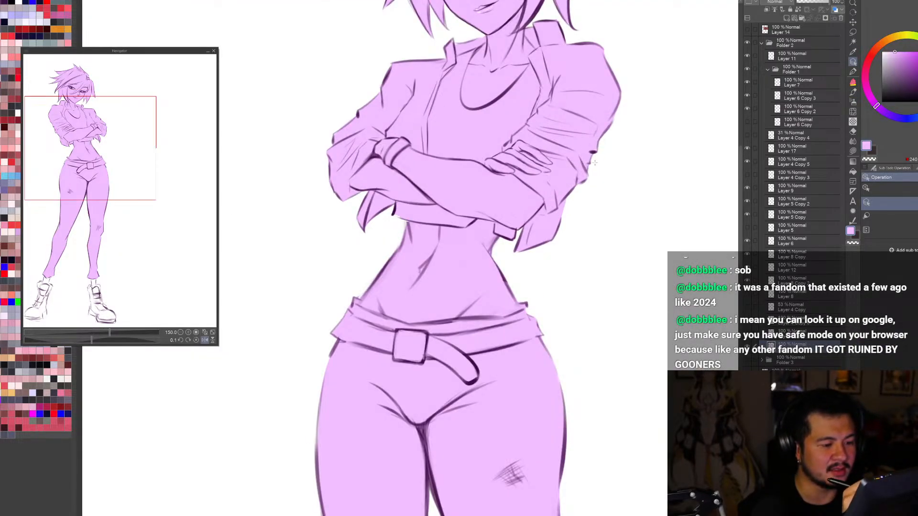
left_click(593, 152)
left_click(592, 152, "alt")
key("b")
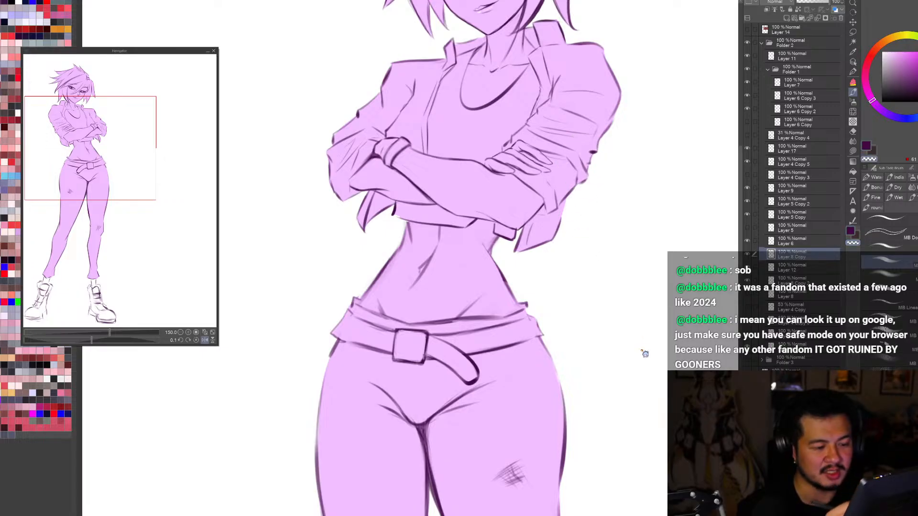
left_click(591, 150, "alt")
key("b")
key("b")
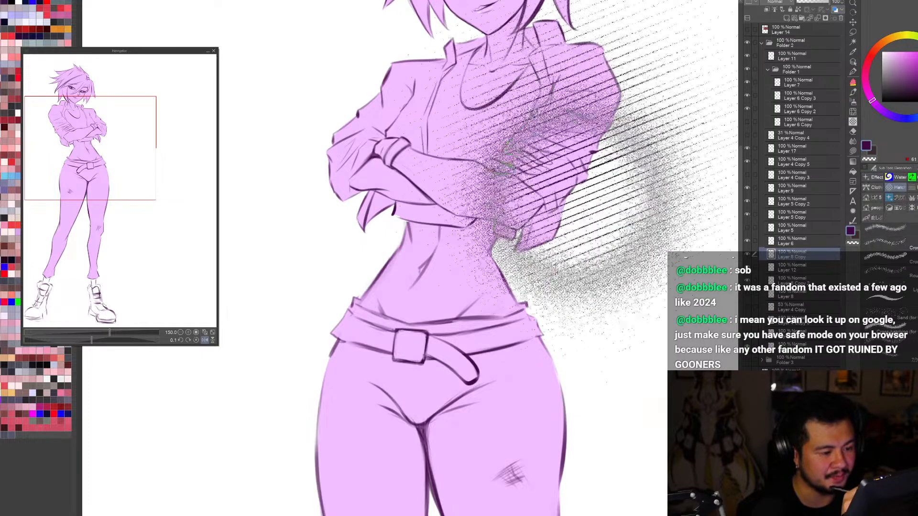
key("b")
Step: Inspect the jacket's sleeve and shoulder lines on the whole figure, flipping the view and enlarging the upper body
key("ctrl+0")
scroll(584, 358, "down", 2)
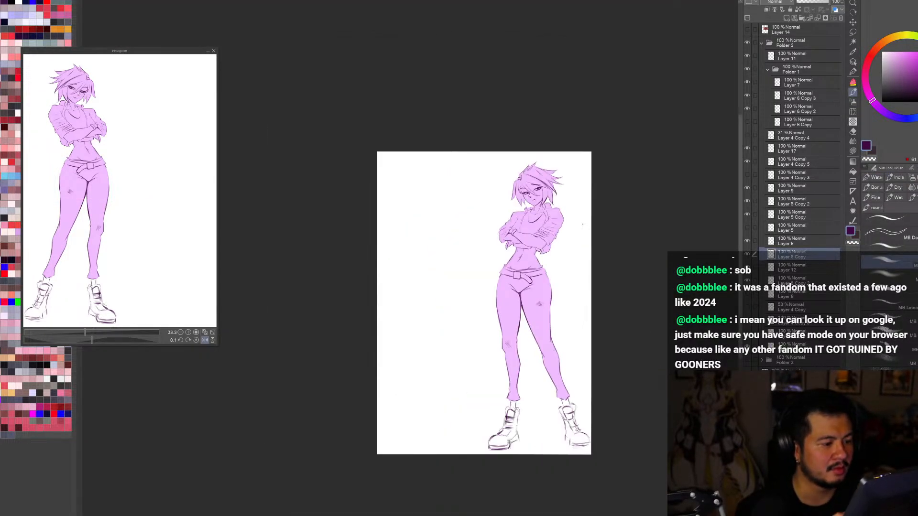
scroll(549, 215, "up", 4)
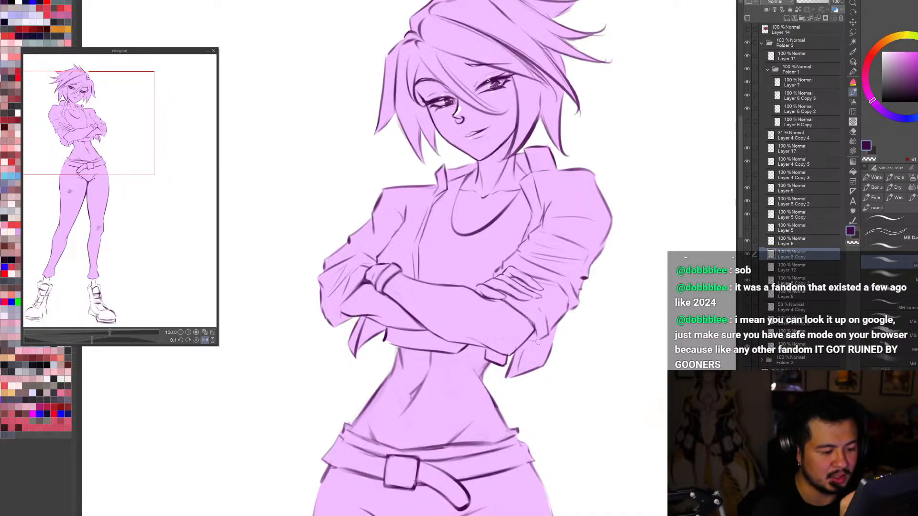
key("ctrl+0")
key("h")
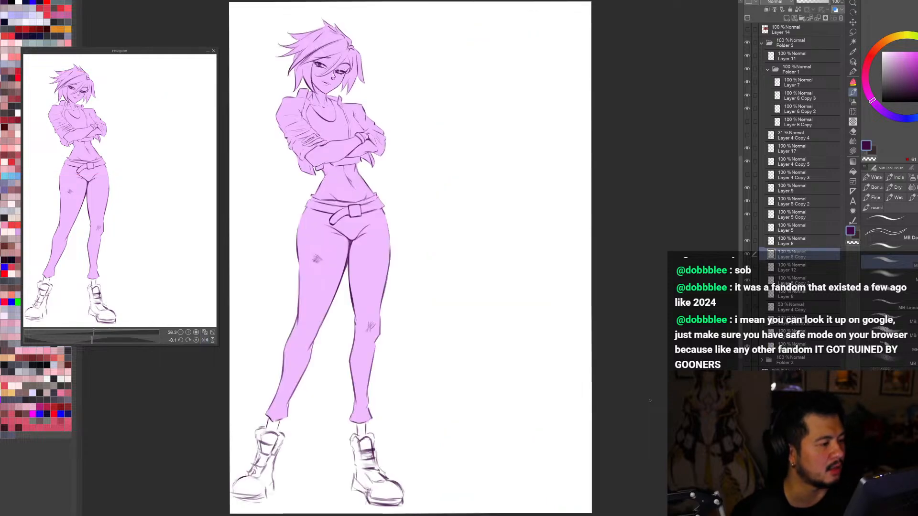
key("h")
scroll(655, 405, "down", 1)
scroll(654, 405, "down", 1)
scroll(549, 243, "up", 4)
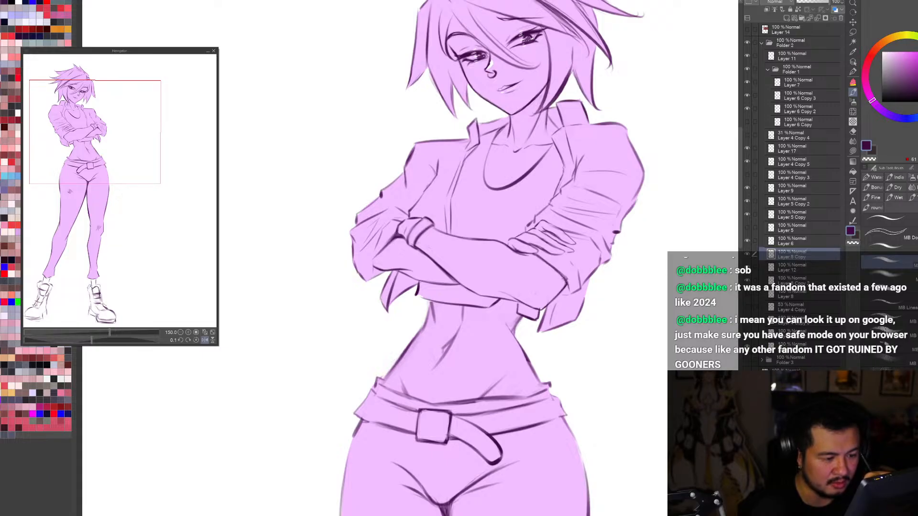
key("ctrl+0")
key("h")
key("h")
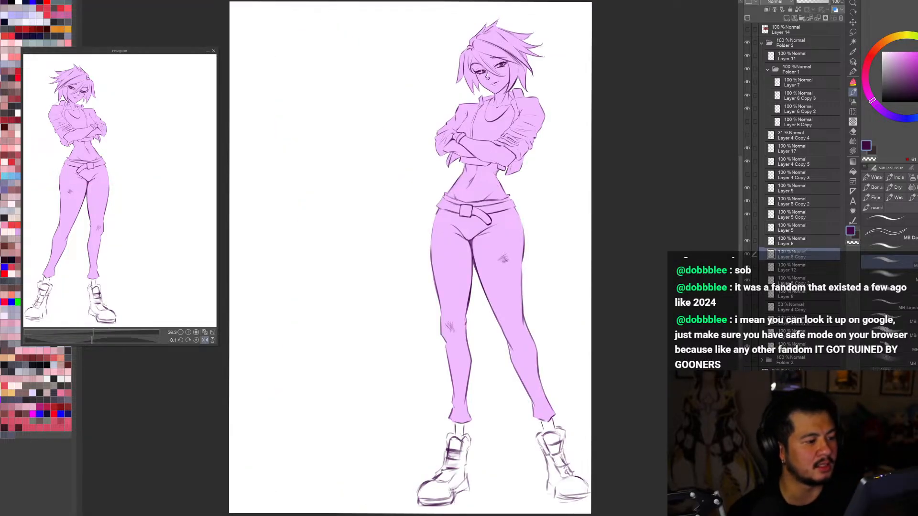
scroll(564, 428, "down", 2)
scroll(530, 245, "up", 3)
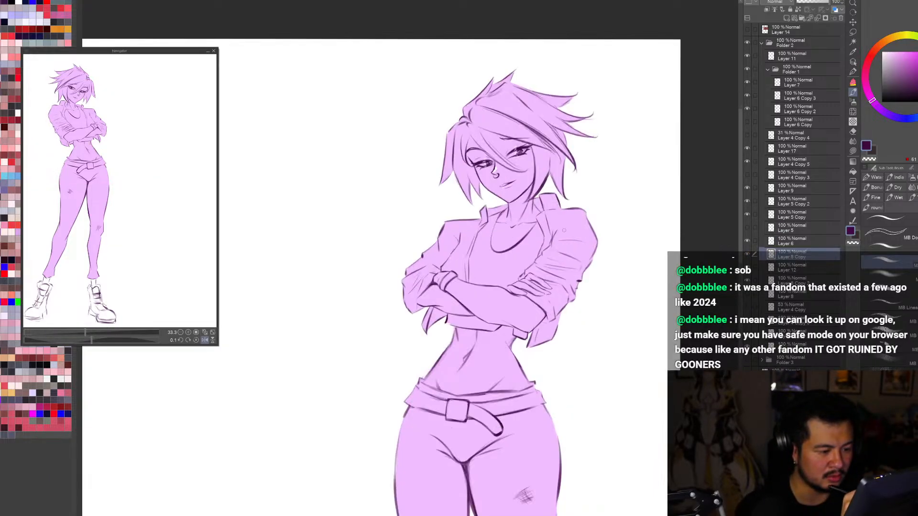
scroll(564, 230, "up", 2)
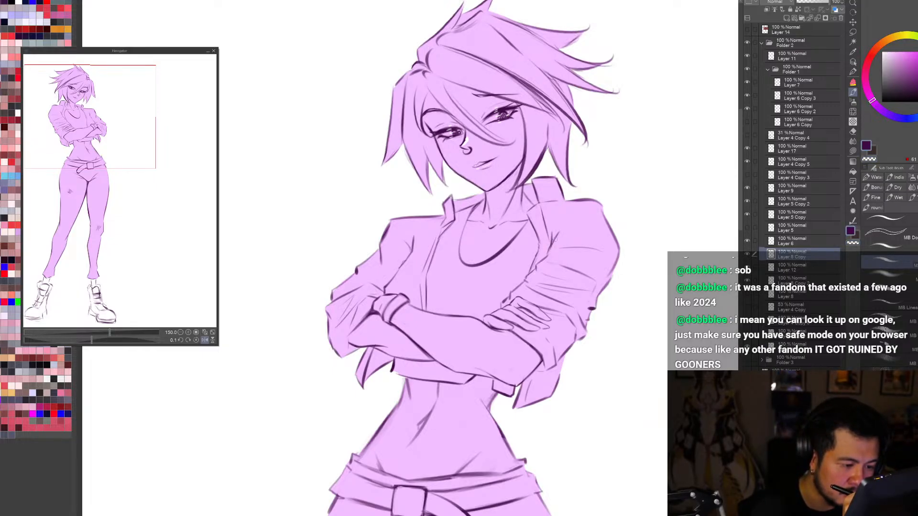
Step: Try redrawing the outer contour of the jacket sleeve near the elbow on Layer 8 Copy, checking it in mirrored view
key("c")
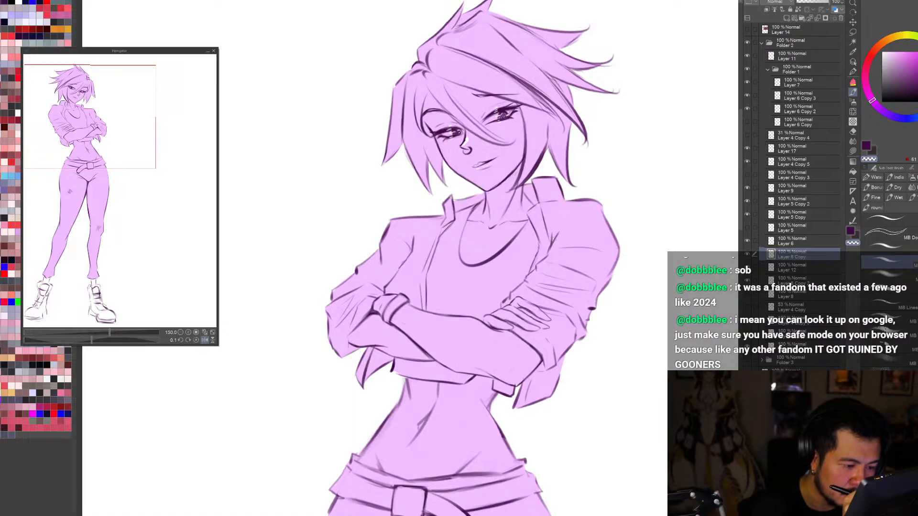
key("h")
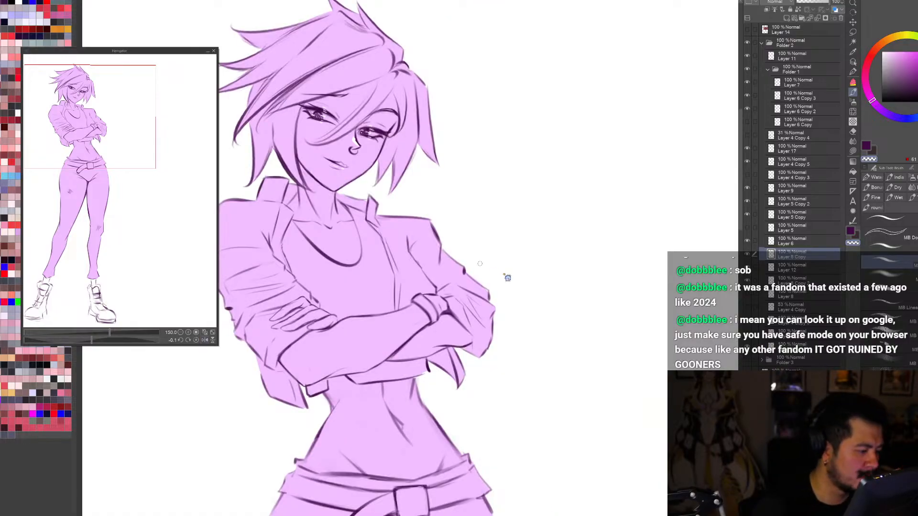
key("ctrl+0")
key("h")
scroll(520, 88, "up", 3)
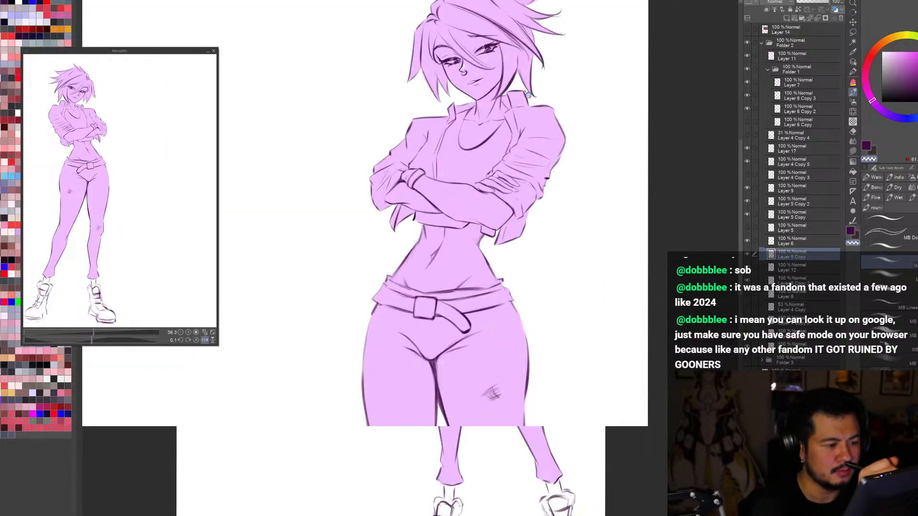
key("c")
left_click_drag(557, 221, 553, 247)
key("ctrl+z")
key("c")
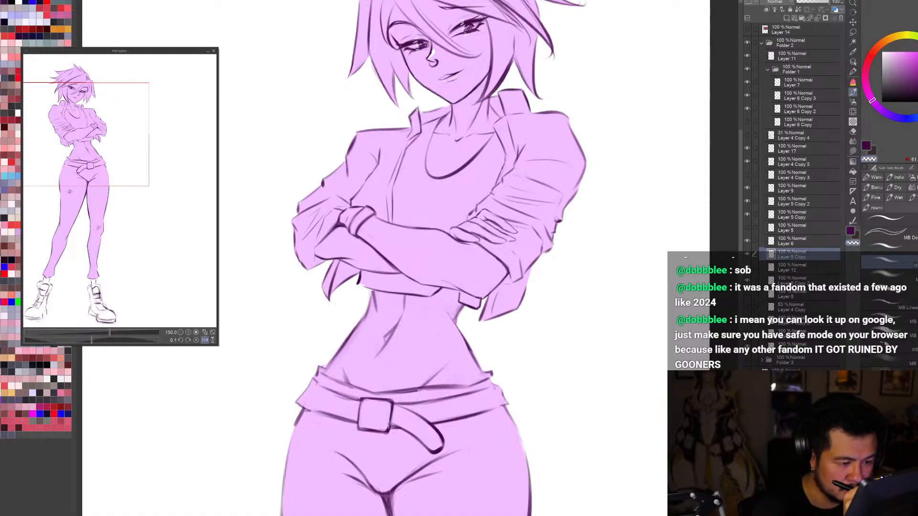
key("c")
mouse_move(564, 208)
left_mouse_down()
mouse_move(581, 184)
mouse_move(585, 190)
mouse_move(572, 201)
mouse_move(585, 175)
left_mouse_up()
key("ctrl+z")
Step: Undo the last sleeve strokes and redraw the upper sleeve's outer contour just below the shoulder in mirrored view
key("h")
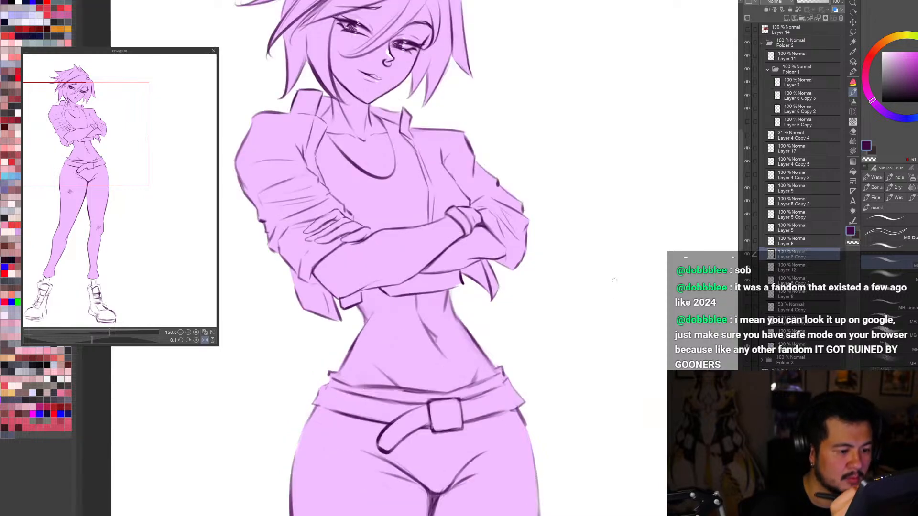
key("ctrl+z")
key("ctrl+z")
key("c")
left_click_drag(237, 169, 241, 188)
key("c")
left_click_drag(236, 167, 243, 188)
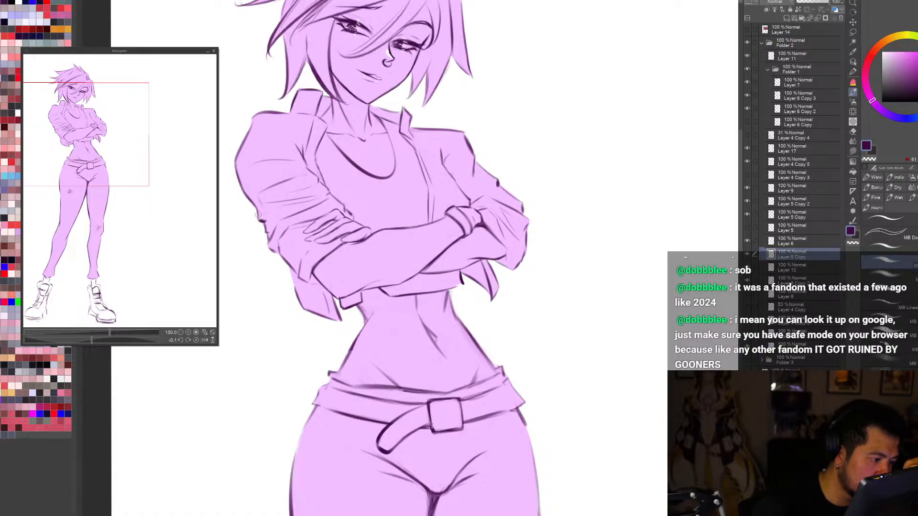
key("c")
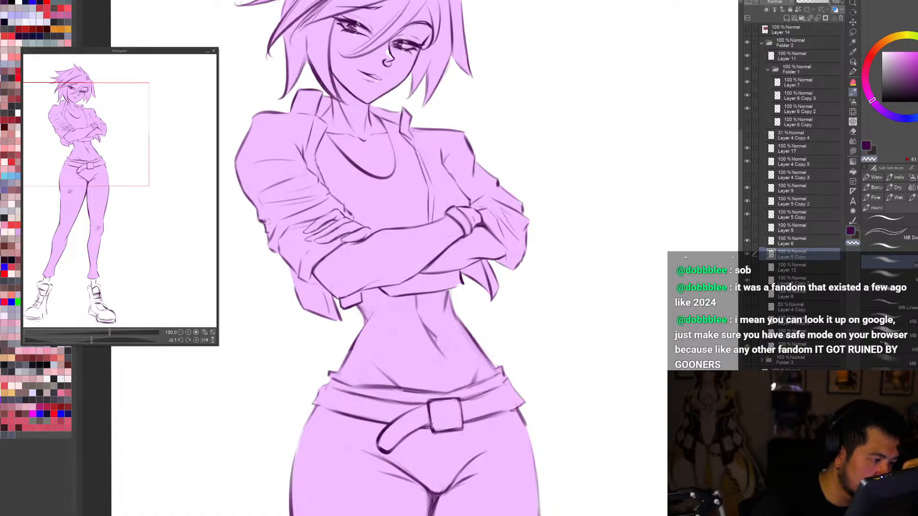
Step: Examine the whole figure's balance and silhouette tilted, mirrored and at reduced size
key("h")
scroll(596, 205, "down", 2)
key("r")
left_click_drag(576, 397, 514, 451)
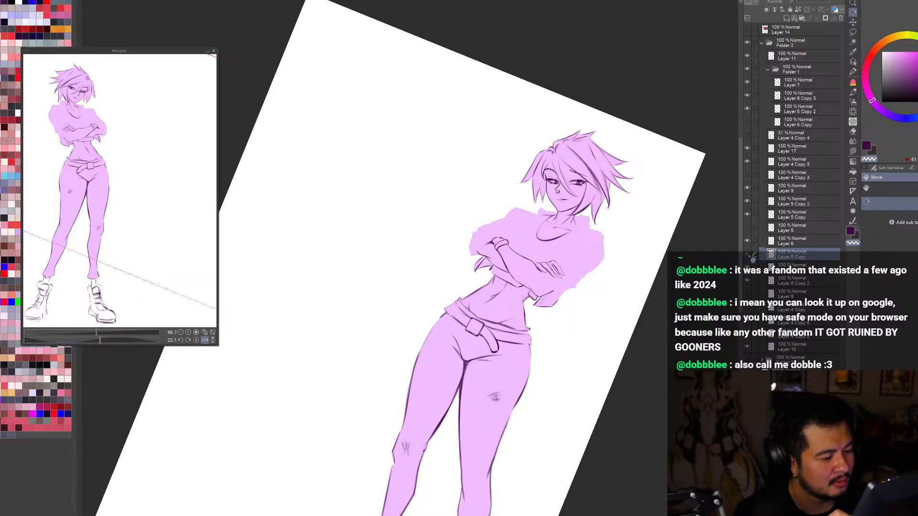
key("h")
key("ctrl+minus")
key("ctrl+minus")
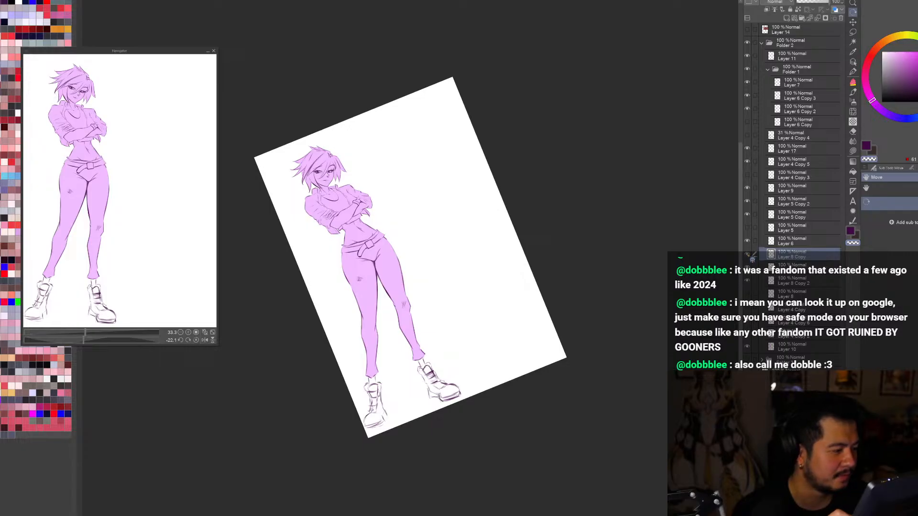
key("ctrl+minus")
key("ctrl+minus")
key("ctrl+minus")
key("ctrl+minus")
key("ctrl+minus")
left_click_drag(659, 306, 643, 444)
key("ctrl+plus")
key("ctrl+plus")
key("ctrl+plus")
key("ctrl+plus")
key("ctrl+plus")
key("ctrl+plus")
key("ctrl+plus")
key("h")
left_click_drag(649, 453, 624, 474)
scroll(587, 457, "down", 2)
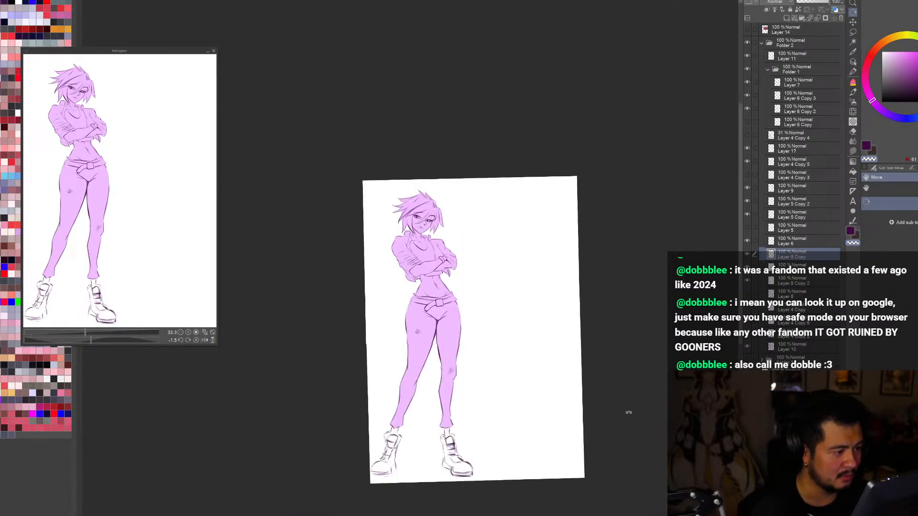
left_click_drag(629, 411, 610, 434)
scroll(441, 232, "up", 3)
Step: Compare the mirrored figure with and without the jacket line art on Layer 8 Copy
left_click(748, 255)
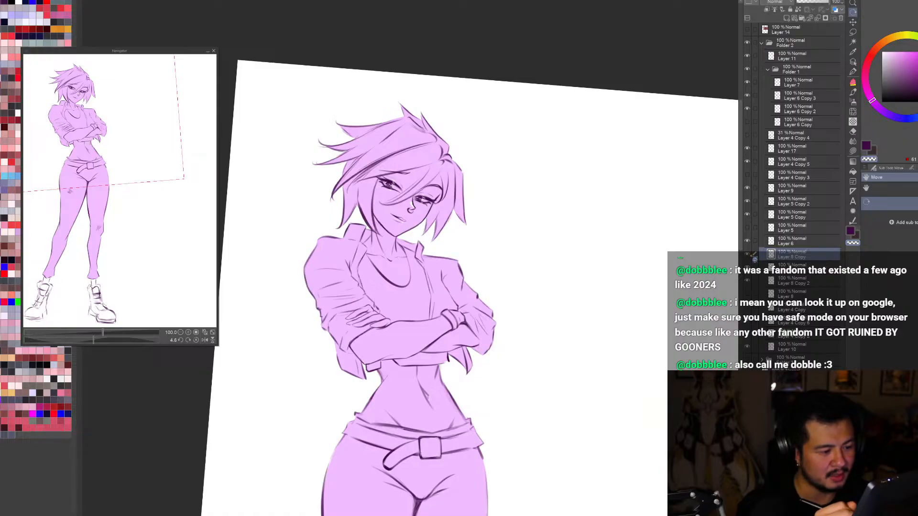
left_click(747, 255)
left_click(747, 255)
scroll(392, 239, "down", 2)
scroll(426, 263, "up", 2)
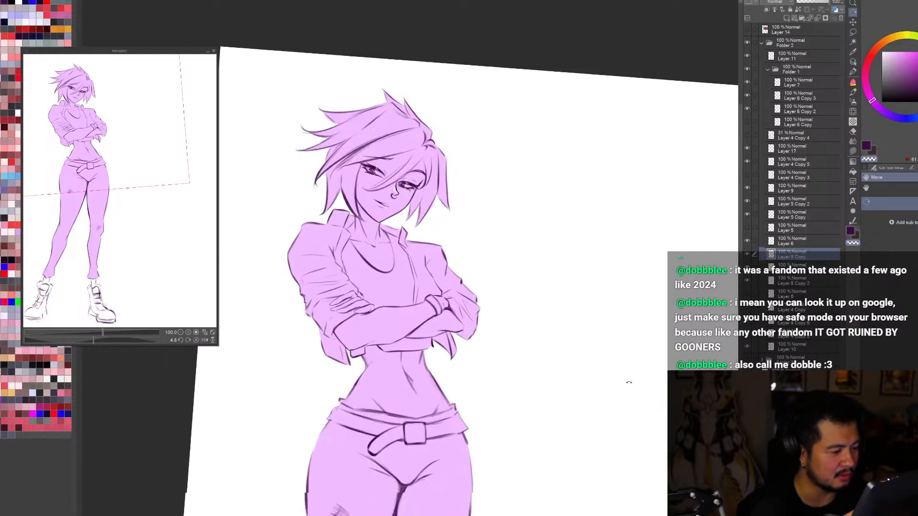
left_click_drag(629, 382, 641, 374)
key("e")
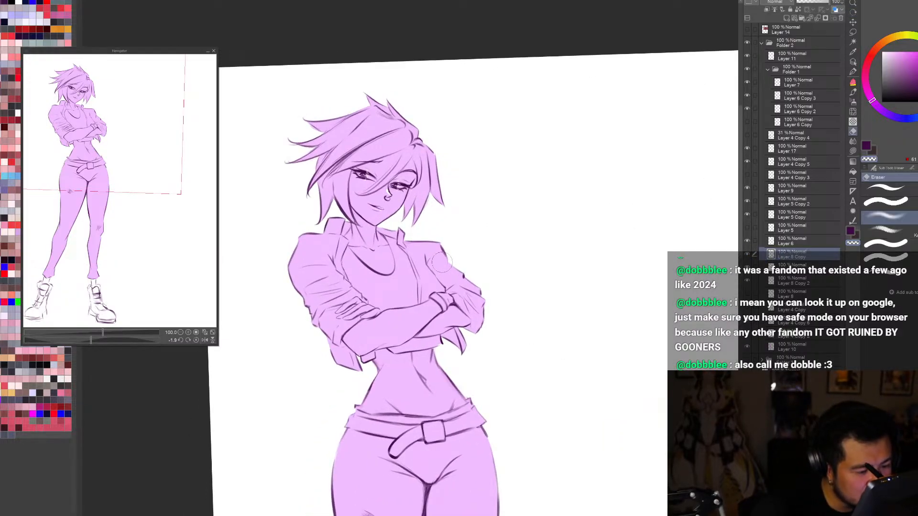
key("p")
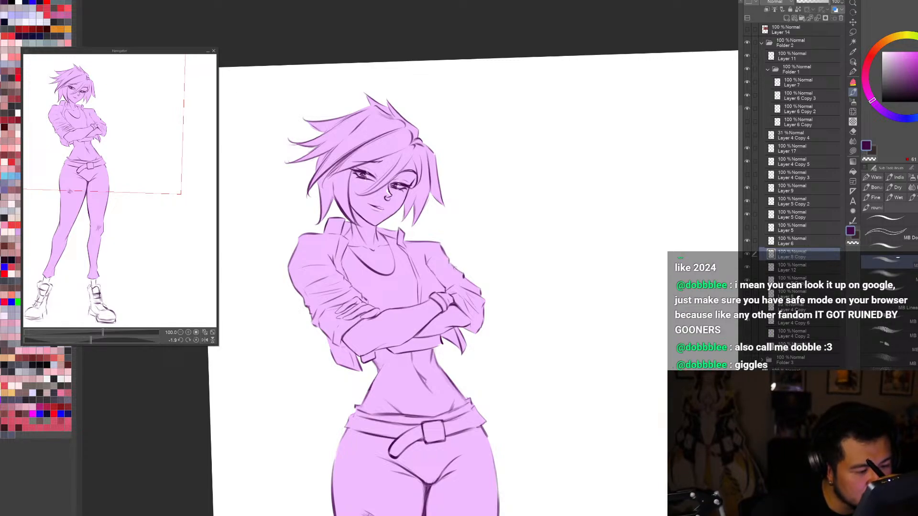
Step: Inspect the enlarged upper body unmirrored, hiding and reshowing the jacket line art to judge the sleeves and shoulders
key("ctrl+0")
key("h")
key("r")
left_click_drag(616, 453, 604, 464)
scroll(498, 76, "up", 3)
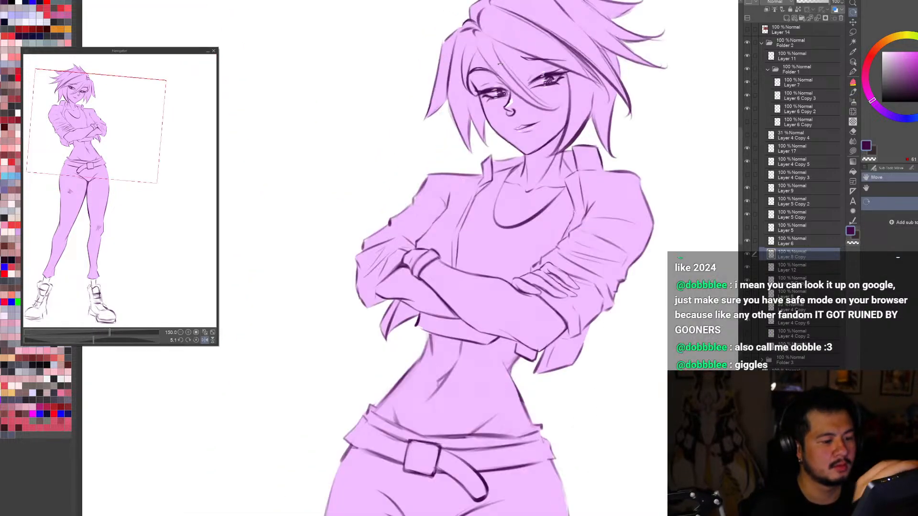
mouse_move(632, 412)
left_mouse_down()
mouse_move(647, 430)
mouse_move(637, 419)
left_mouse_up()
key("b")
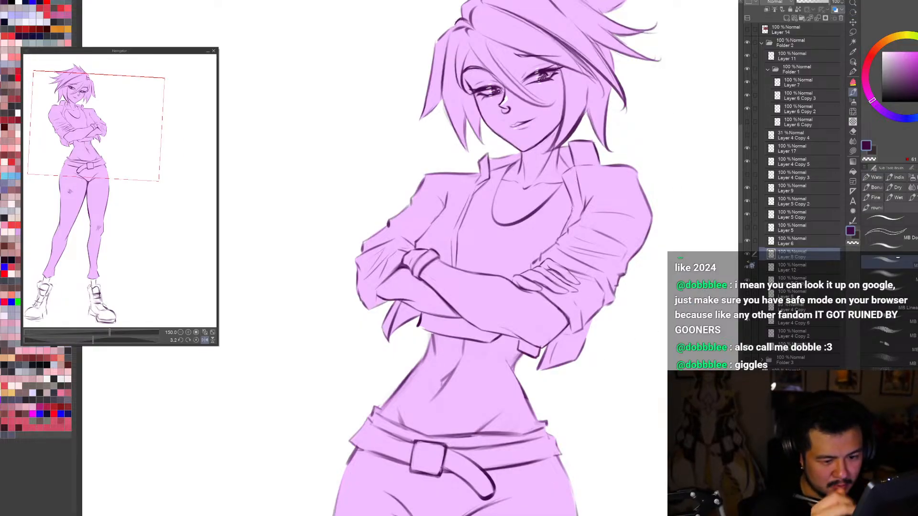
left_click(747, 254)
left_click(747, 254)
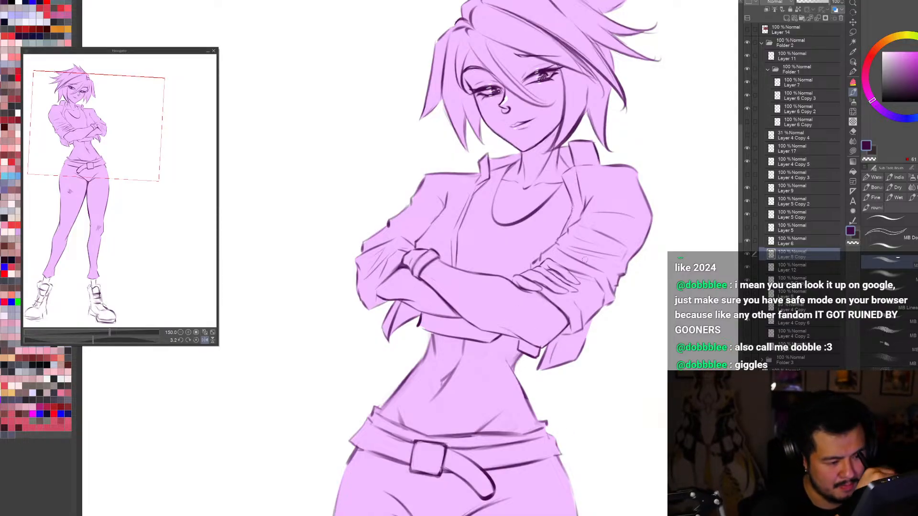
Step: Erase part of the rolled sleeve's edge line above the fingers using the brush with transparent colour
scroll(679, 362, "down", 2)
key("r")
mouse_move(678, 366)
left_mouse_down()
mouse_move(629, 451)
mouse_move(651, 380)
left_mouse_up()
scroll(619, 416, "up", 3)
key("b")
key("h")
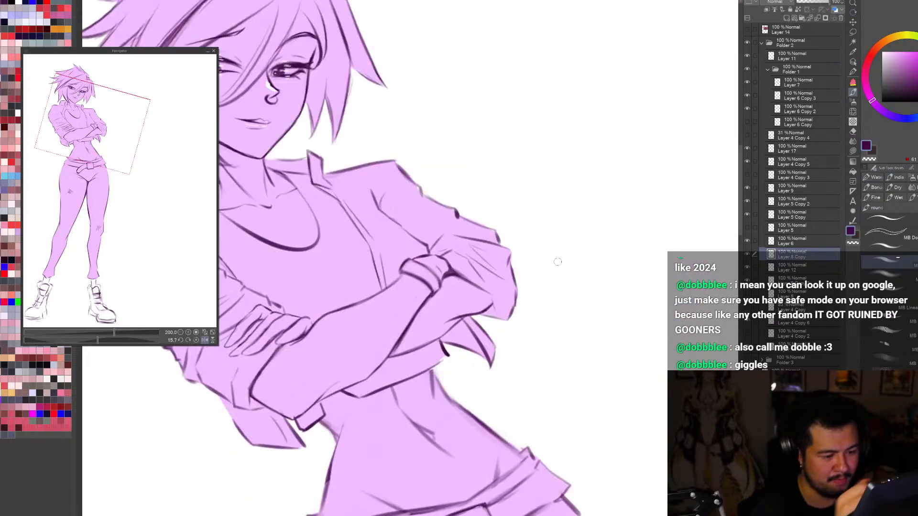
key("c")
left_click_drag(250, 289, 281, 306)
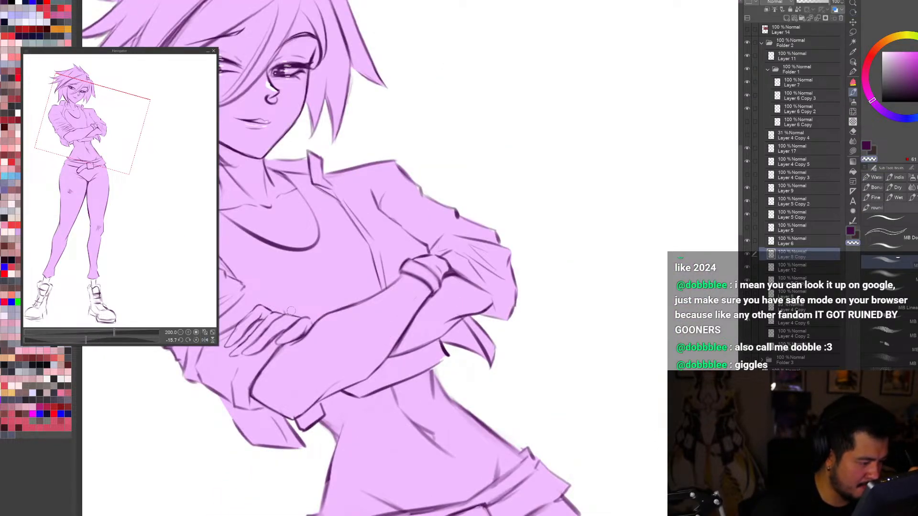
Step: Review the crossed arms and jacket against the full figure, in both normal and mirrored orientation
key("ctrl+0")
key("h")
scroll(292, 294, "up", 1)
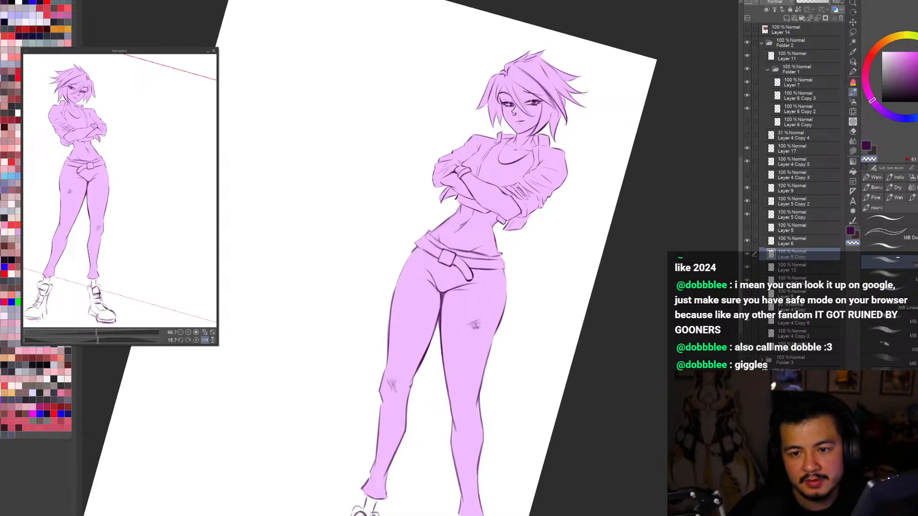
key("r")
left_click_drag(509, 149, 503, 144)
scroll(501, 143, "up", 1)
key("h")
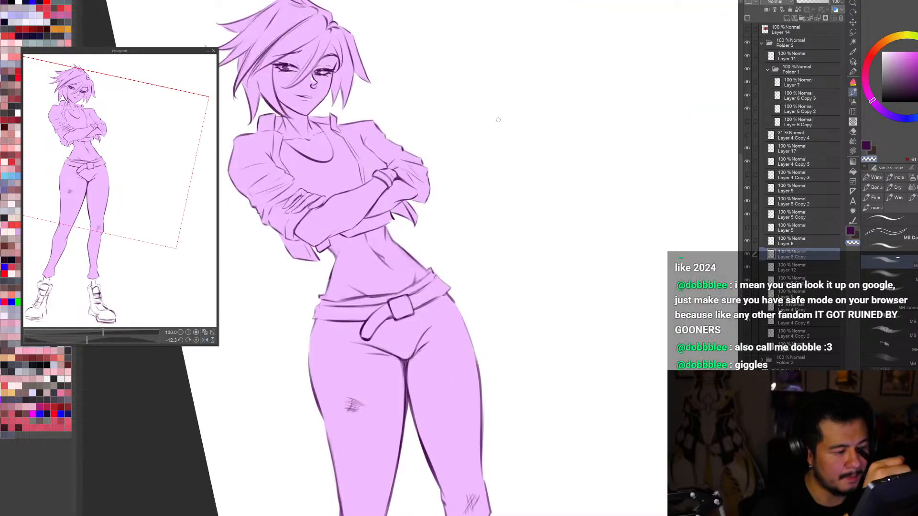
scroll(274, 189, "up", 2)
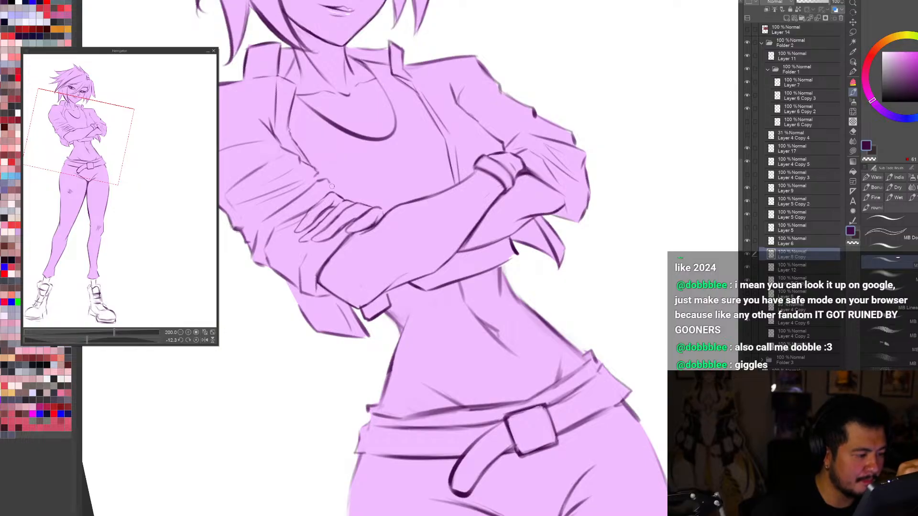
key("h")
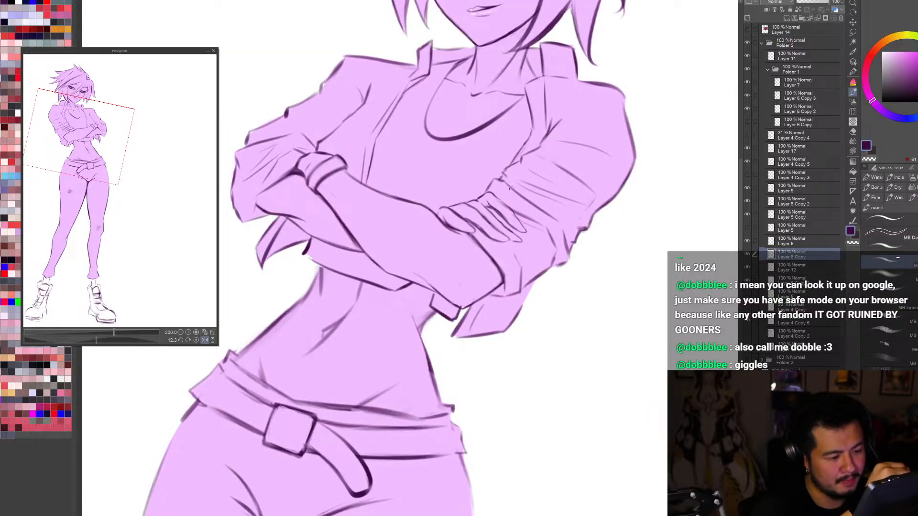
Step: Touch up the folds of the rolled sleeve beside the hand with small brush dabs
scroll(523, 176, "down", 4)
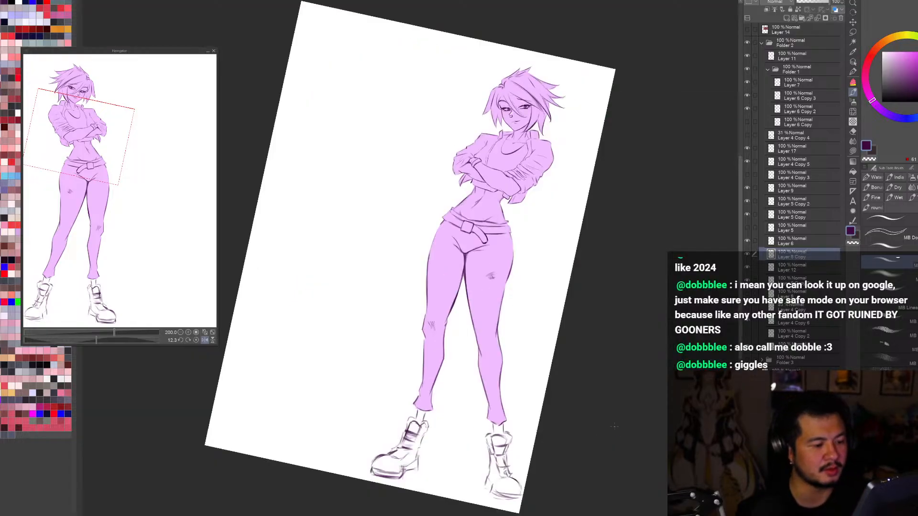
scroll(523, 186, "up", 3)
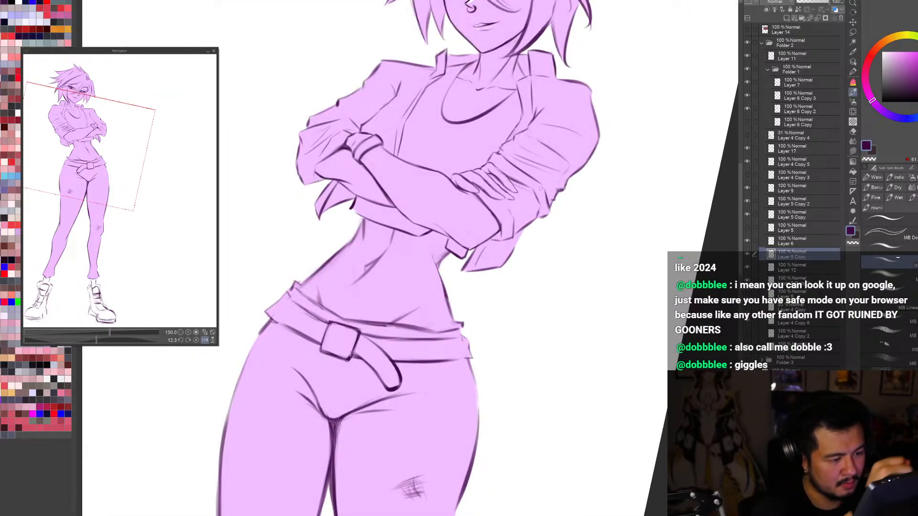
left_click(503, 176, "alt")
left_click(542, 201, "alt")
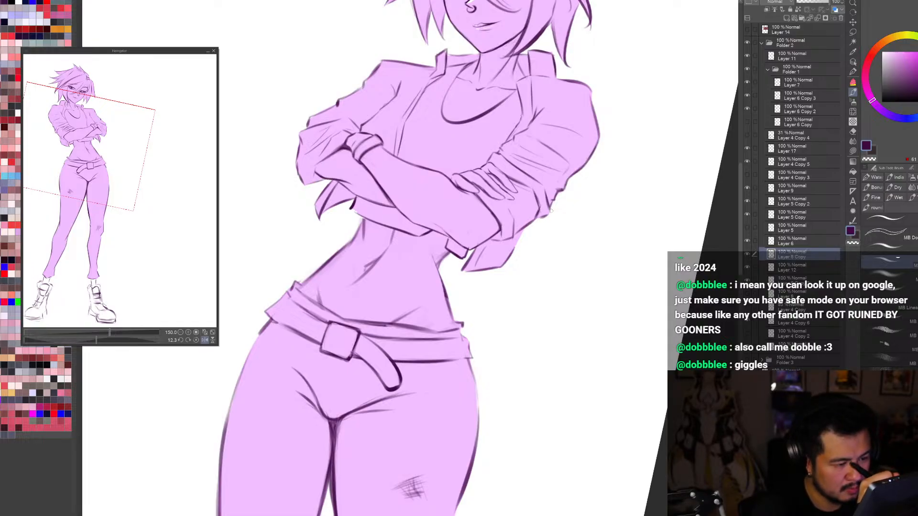
Step: Examine the torso and arms at different tilts, hiding and reshowing the jacket line art on Layer 8 Copy
scroll(536, 179, "down", 3)
key("r")
mouse_move(594, 437)
left_mouse_down()
mouse_move(637, 430)
mouse_move(652, 365)
mouse_move(590, 451)
mouse_move(660, 347)
left_mouse_up()
scroll(536, 120, "up", 2)
key("b")
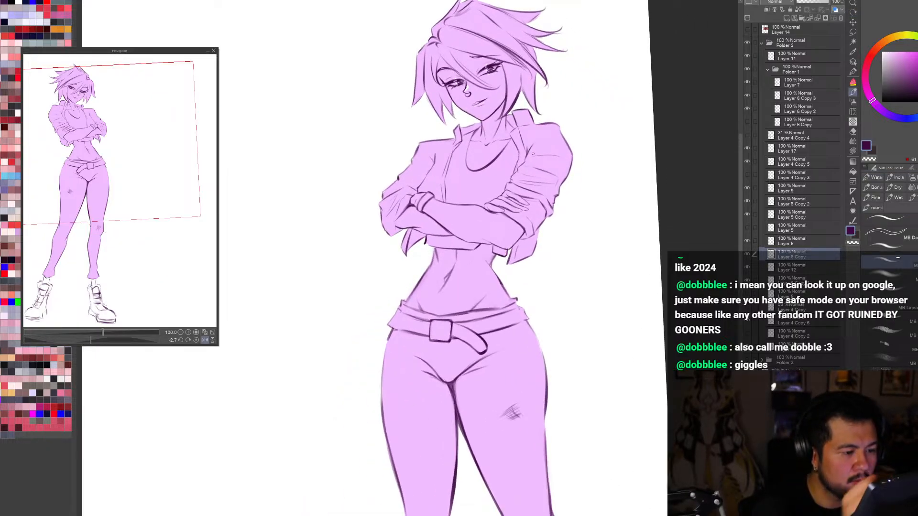
key("r")
left_click_drag(631, 417, 553, 450)
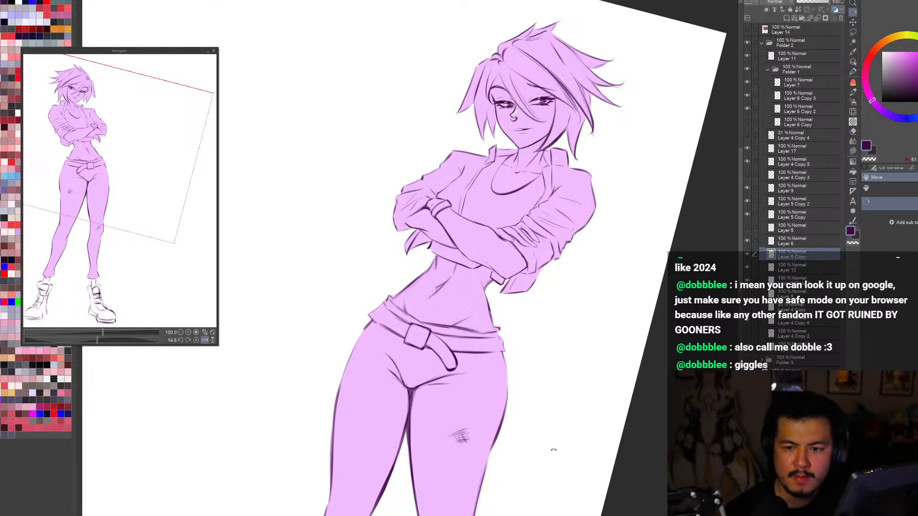
left_click(751, 254)
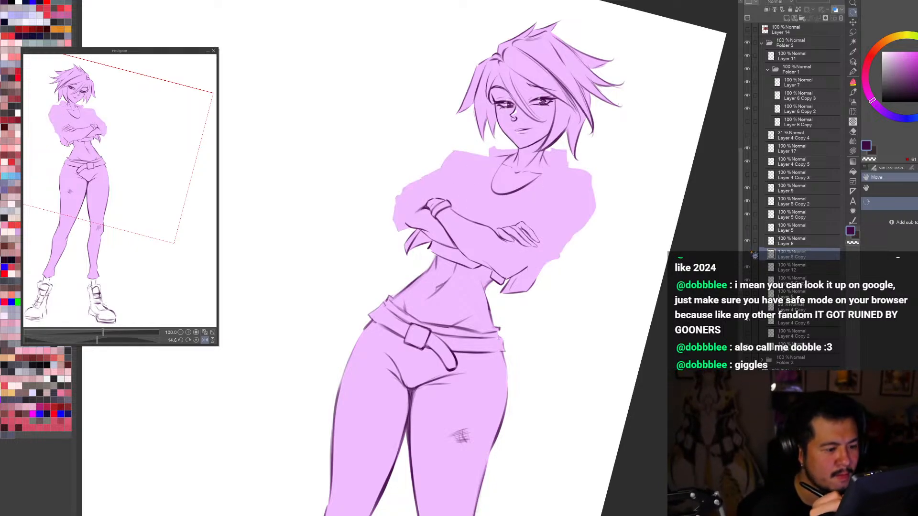
left_click(747, 254)
Step: Undo the last stroke and rework the jacket's front opening edge below the collar in mirrored view
scroll(538, 140, "up", 2)
key("h")
key("b")
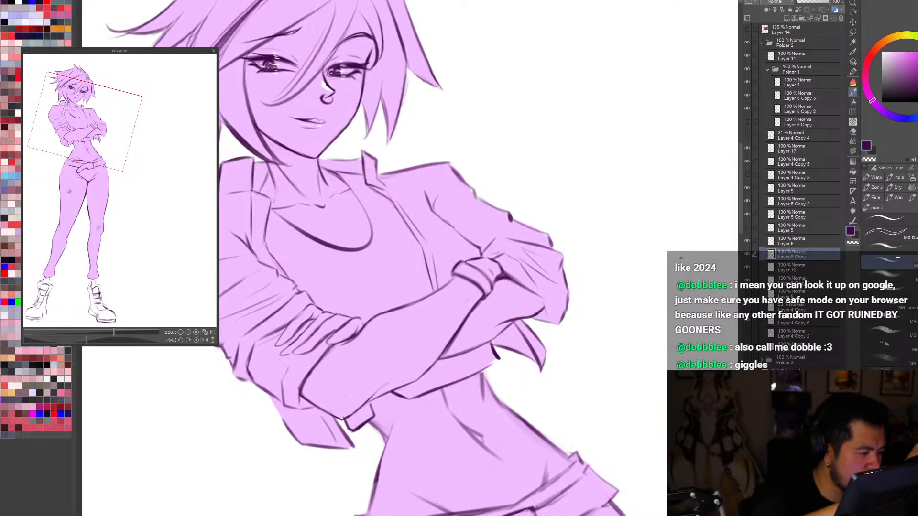
key("ctrl+z")
left_click_drag(269, 206, 265, 239)
key("c")
Step: Check the reworked jacket on the full page, mirrored, and on the strongly tilted upper body
key("ctrl+0")
key("h")
key("r")
left_click_drag(609, 435, 645, 385)
key("h")
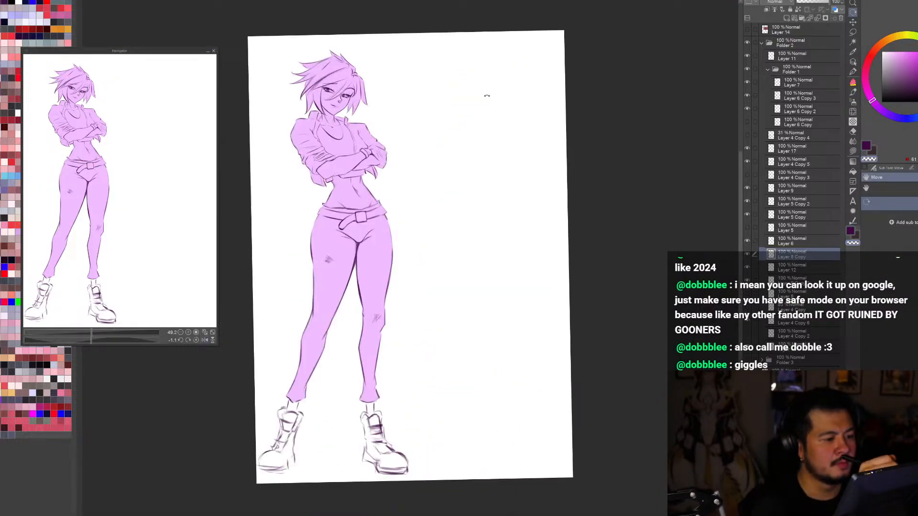
scroll(483, 91, "down", 2)
scroll(405, 74, "up", 3)
scroll(406, 74, "up", 1)
mouse_move(649, 354)
left_mouse_down()
mouse_move(656, 332)
mouse_move(535, 478)
left_mouse_up()
key("b")
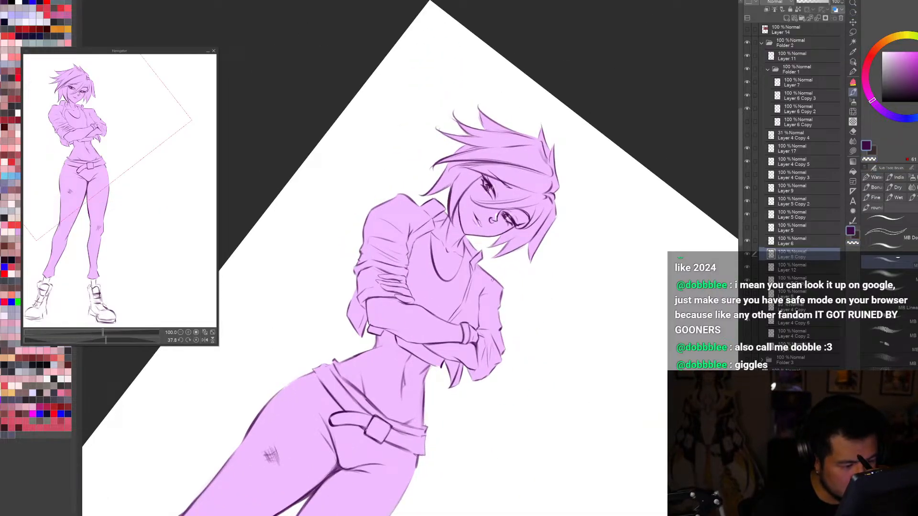
Step: Examine the figure's pose again at several tilts and mirrored, from the full page to the upper body
key("ctrl+0")
key("r")
left_click_drag(596, 415, 654, 287)
key("h")
left_click_drag(652, 402, 660, 453)
key("h")
scroll(571, 457, "down", 2)
scroll(451, 289, "up", 3)
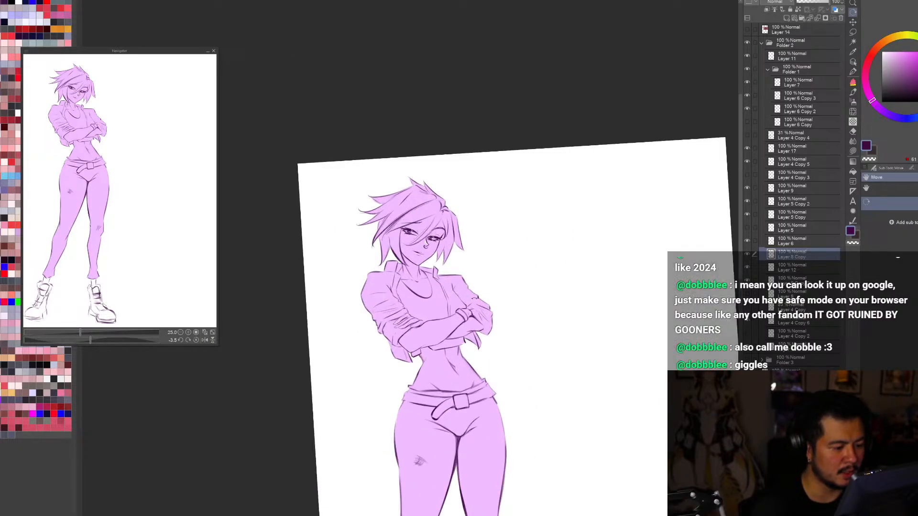
left_click_drag(631, 382, 655, 463)
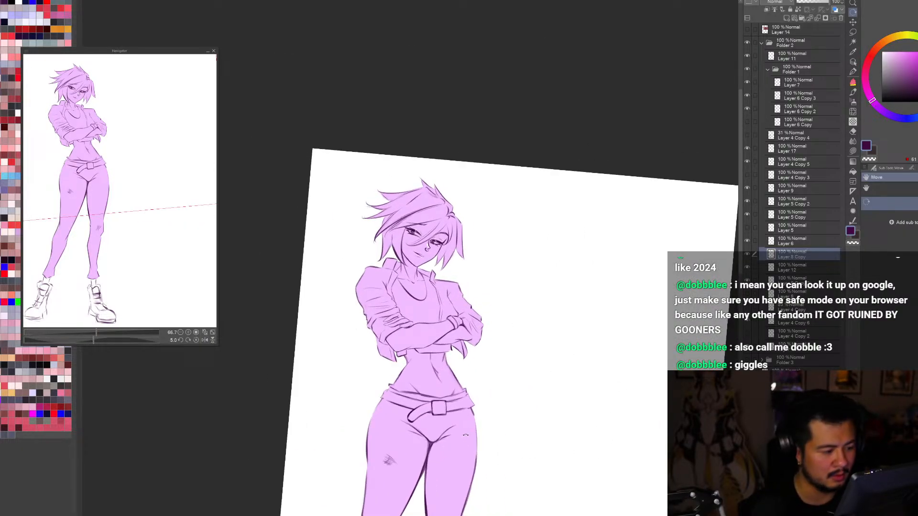
scroll(465, 435, "up", 1)
key("b")
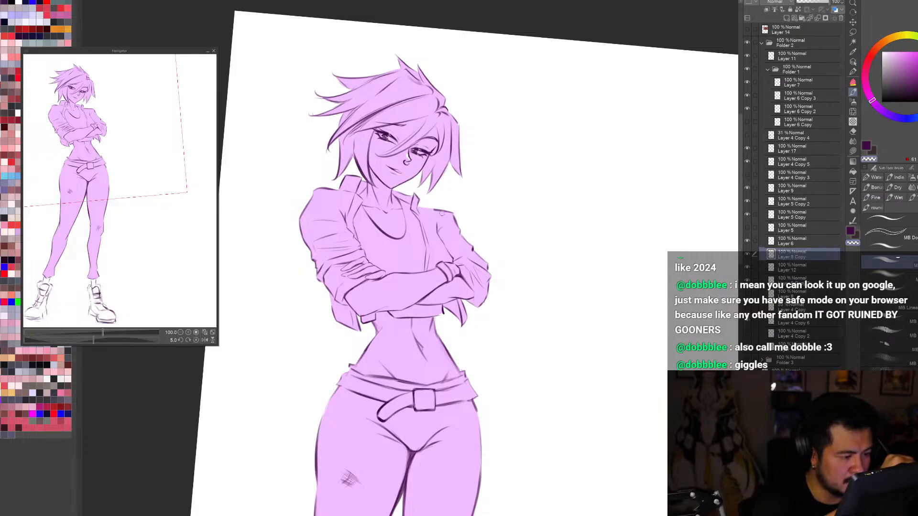
Step: Clean up the overshooting corner of the jacket's shoulder line on the far arm, alternating between transparent and drawing colour
key("c")
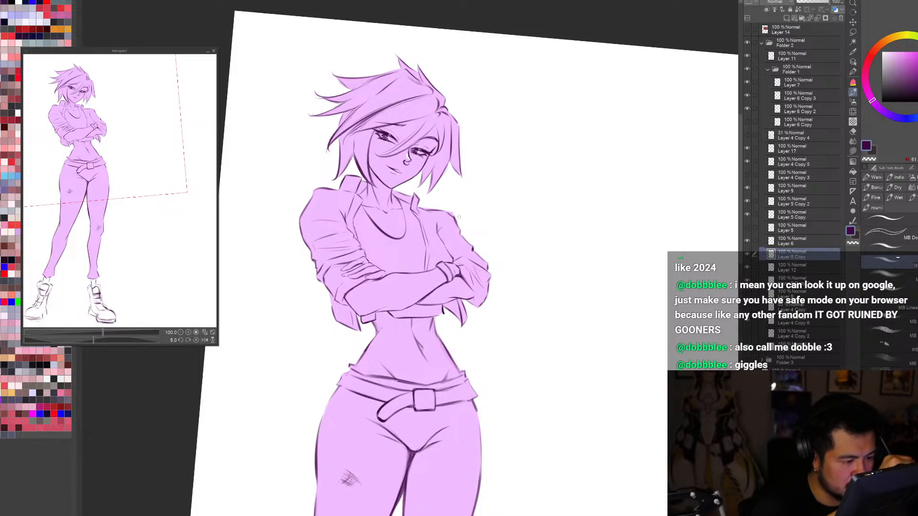
key("c")
key("c")
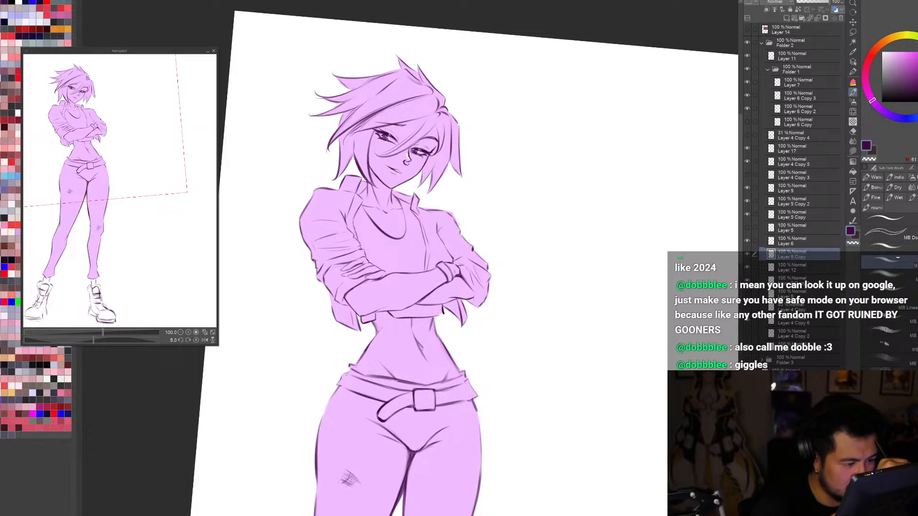
Step: Try an extra fold line on the near upper sleeve in mirrored view and undo it
key("ctrl+0")
key("h")
key("ctrl+minus")
key("r")
left_click_drag(637, 427, 646, 409)
scroll(489, 79, "up", 3)
key("b")
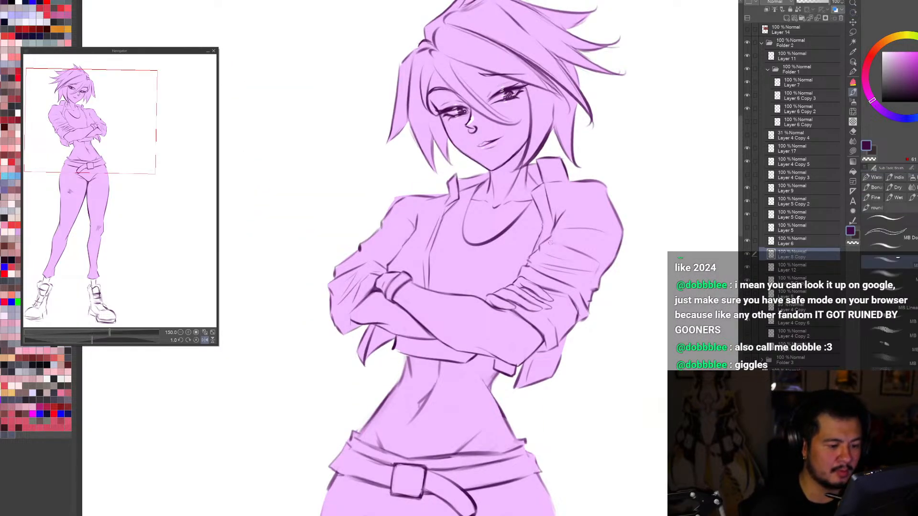
left_click_drag(528, 269, 560, 234)
key("ctrl+z")
key("h")
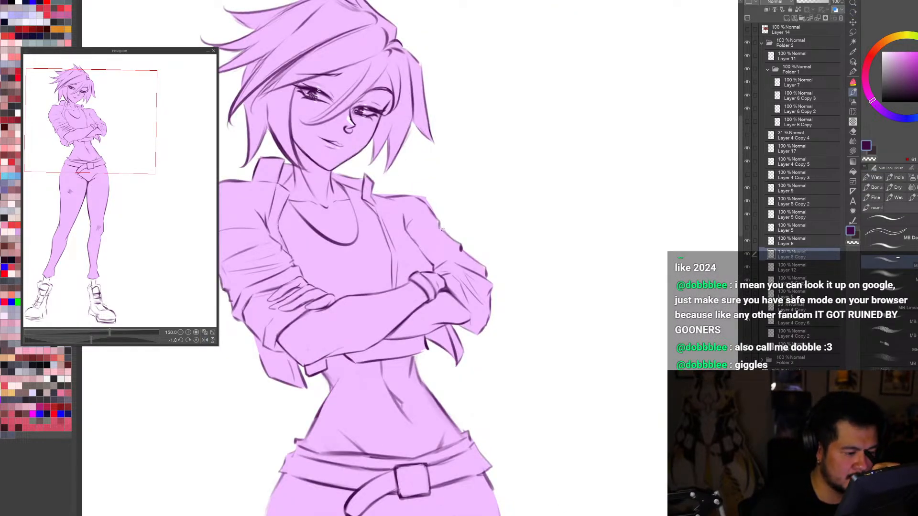
Step: Lasso the fold lines on the near upper sleeve, delete them, and clear the selection
key("h")
key("r")
left_click_drag(639, 416, 651, 437)
scroll(651, 436, "down", 1)
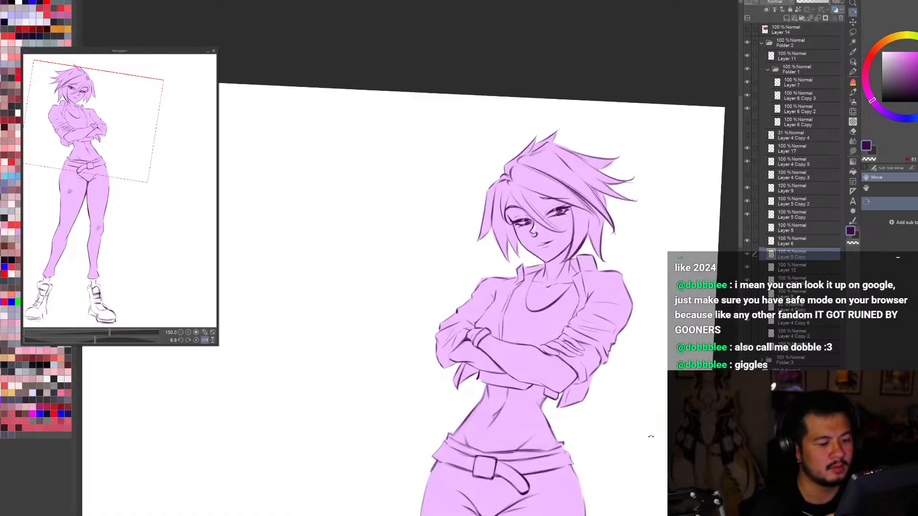
scroll(650, 432, "down", 1)
scroll(616, 380, "up", 1)
key("m")
mouse_move(639, 335)
left_mouse_down()
mouse_move(613, 351)
mouse_move(595, 342)
mouse_move(615, 312)
mouse_move(640, 332)
left_mouse_up()
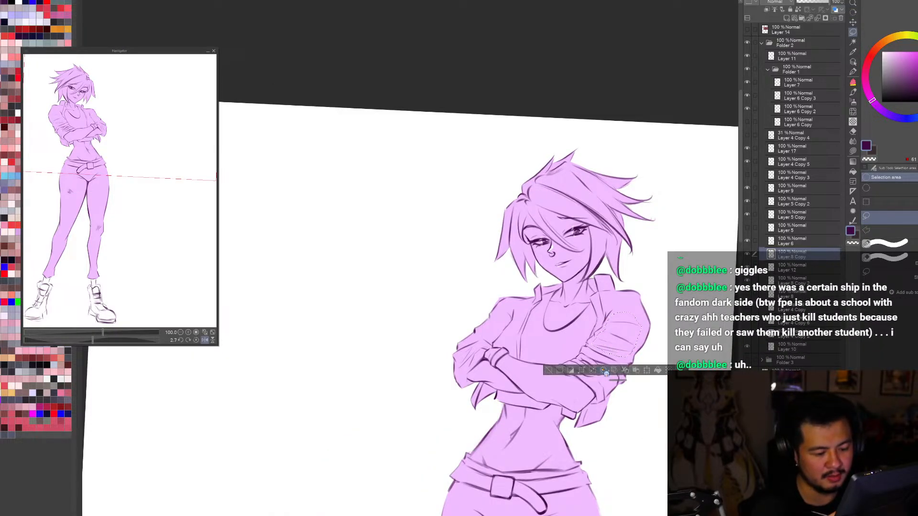
left_click(609, 373)
key("ctrl+d")
Step: Examine the cleared sleeve and the torso in normal and mirrored views
key("ctrl+0")
scroll(523, 109, "up", 3)
key("b")
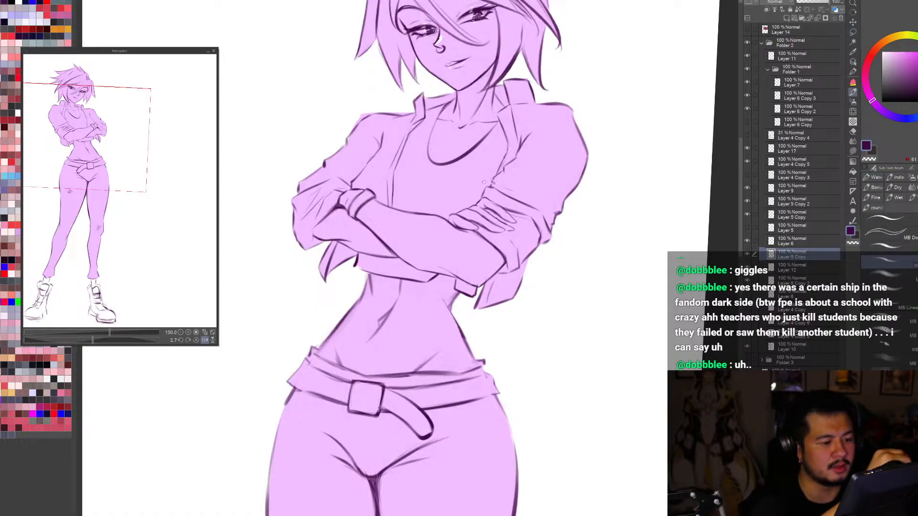
key("h")
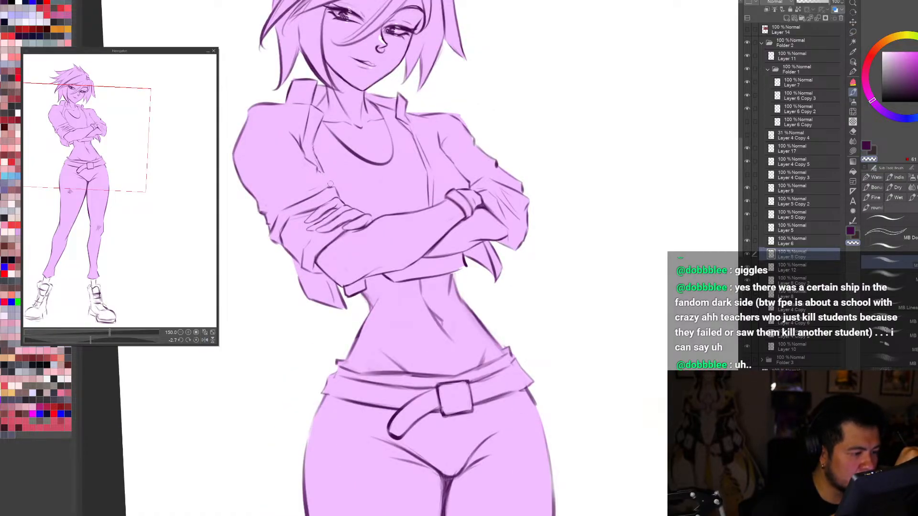
key("h")
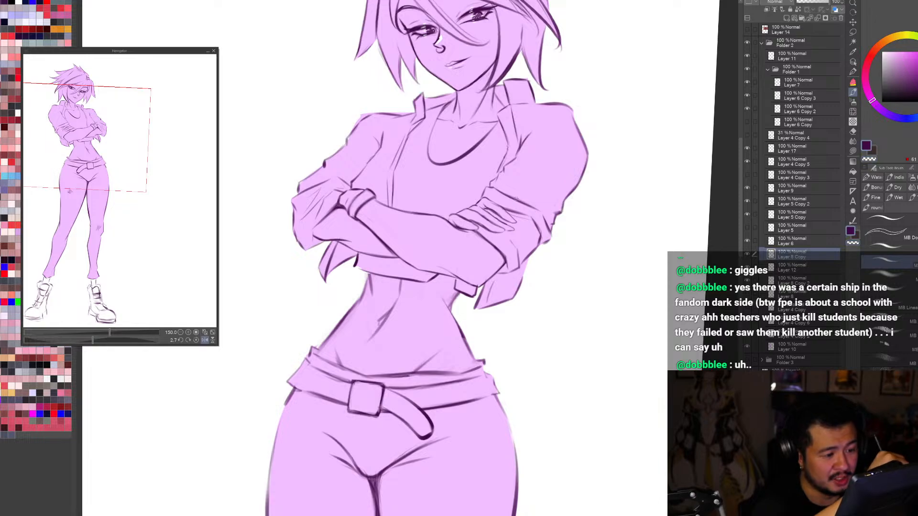
key("h")
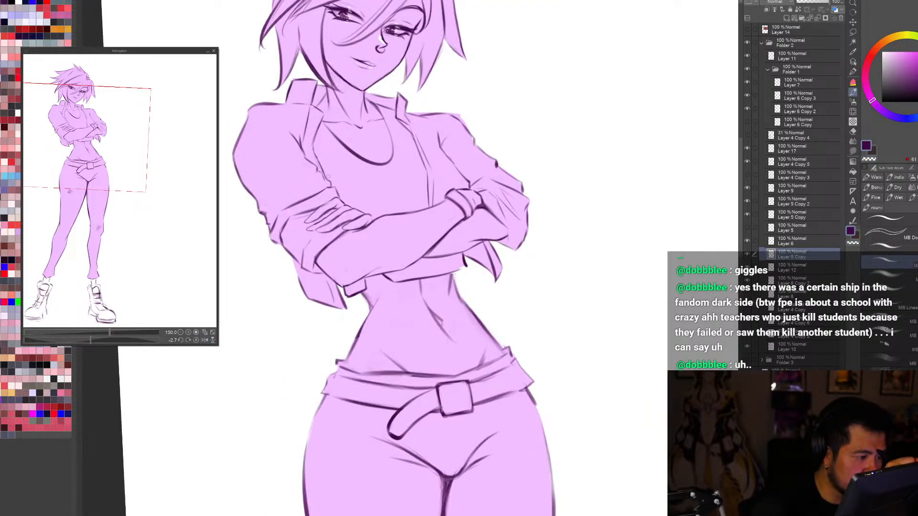
key("ctrl+0")
scroll(511, 111, "up", 3)
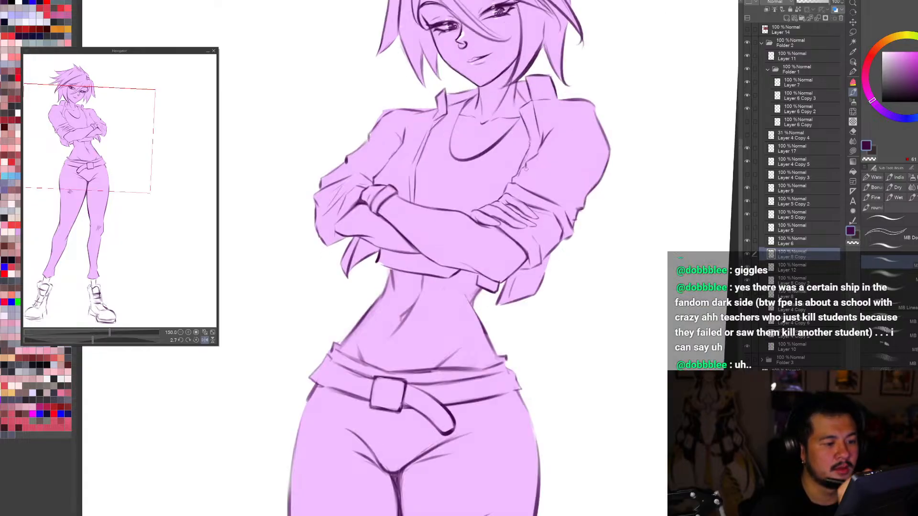
Step: Firm up the jacket's front edge above the crossed arms and redraw fold lines on the near upper sleeve
left_click_drag(415, 175, 415, 203)
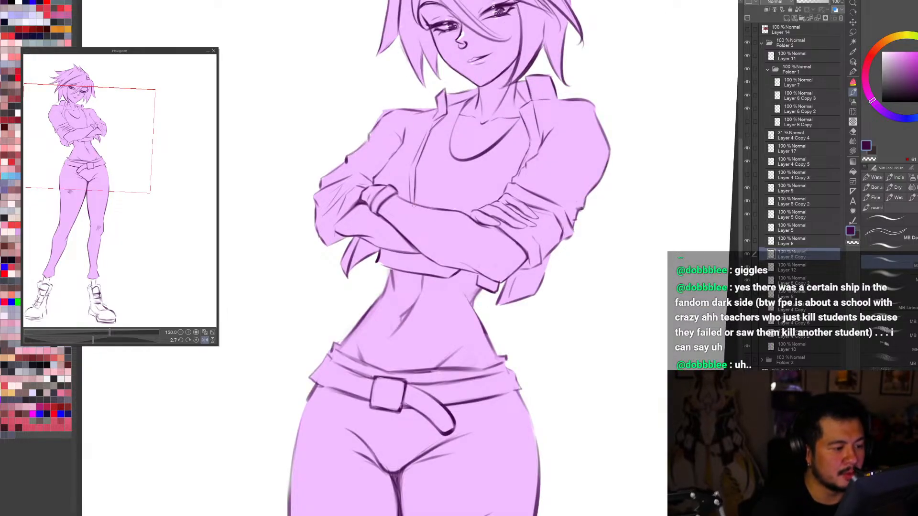
key("ctrl+0")
scroll(518, 78, "up", 3)
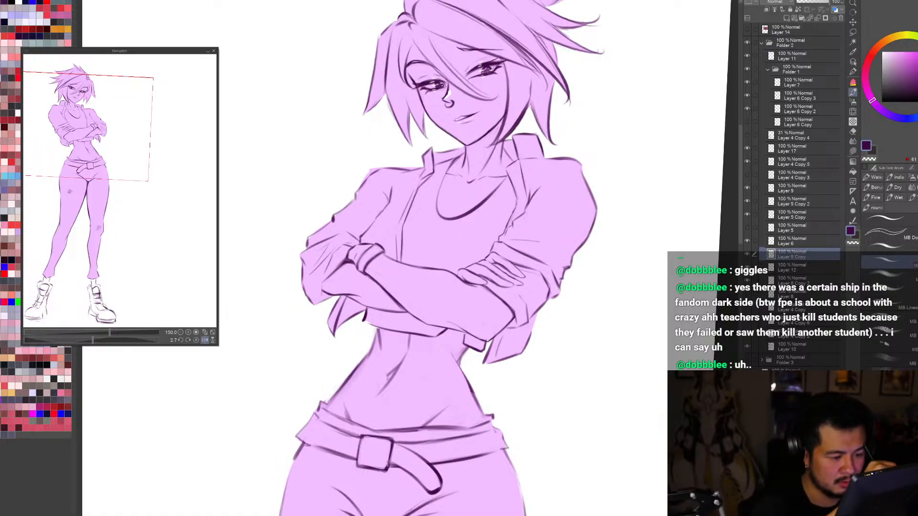
key("ctrl+z")
mouse_move(527, 219)
left_mouse_down()
mouse_move(574, 235)
mouse_move(551, 202)
left_mouse_up()
Step: Draw short fold lines across the far upper sleeve, undoing the misplaced strokes
key("ctrl+0")
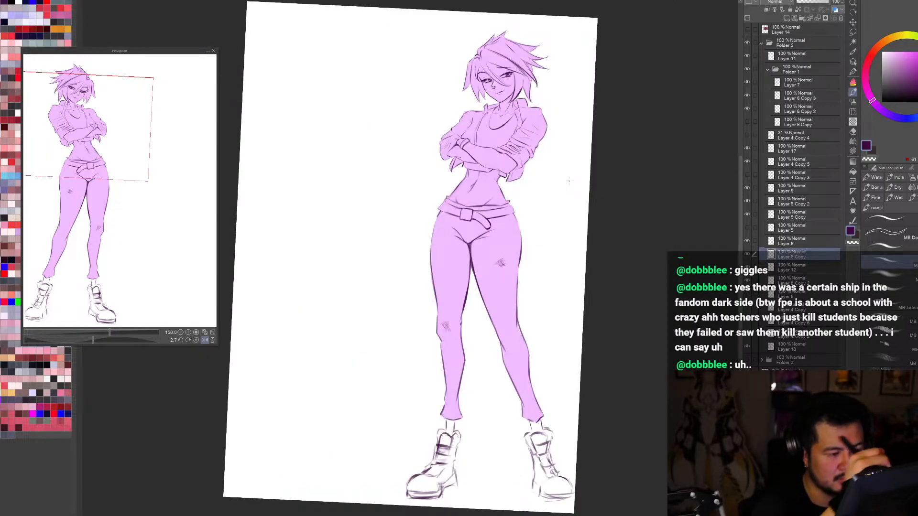
key("h")
scroll(385, 139, "up", 3)
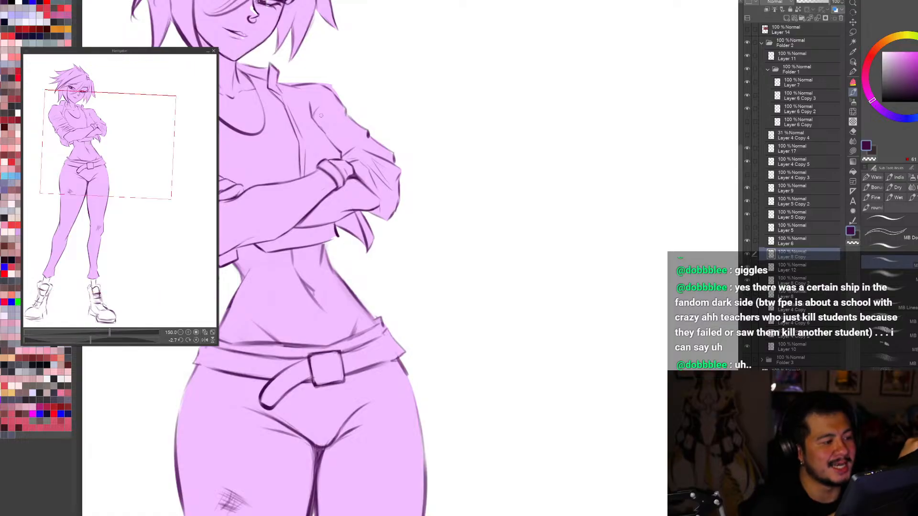
key("ctrl+z")
left_click_drag(341, 115, 319, 118)
key("h")
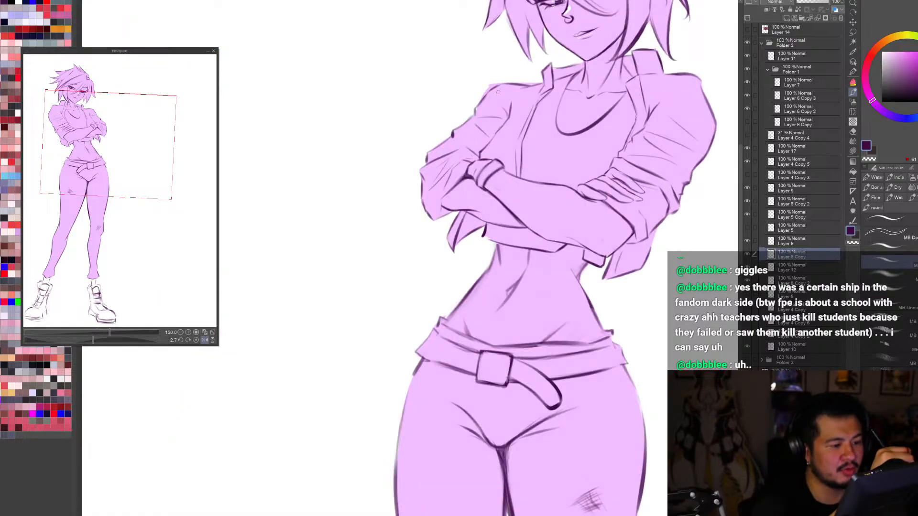
key("h")
left_click_drag(339, 137, 363, 143)
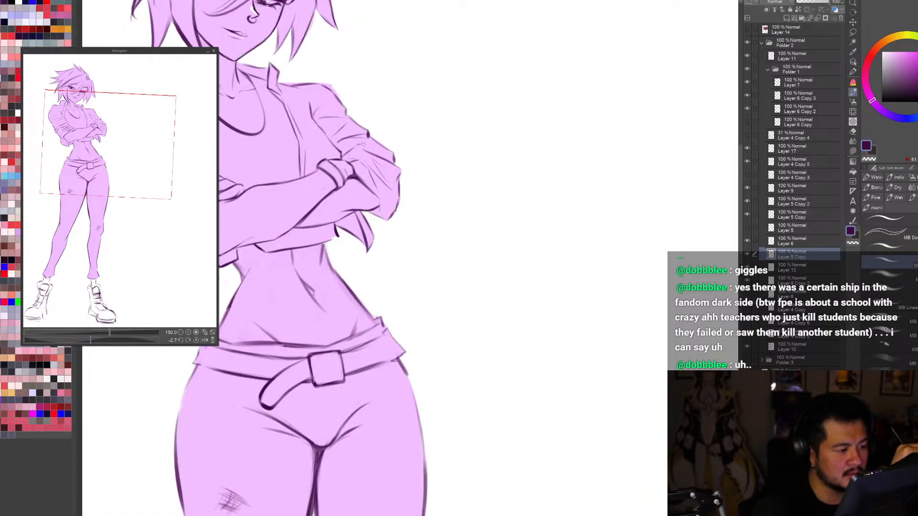
key("ctrl+z")
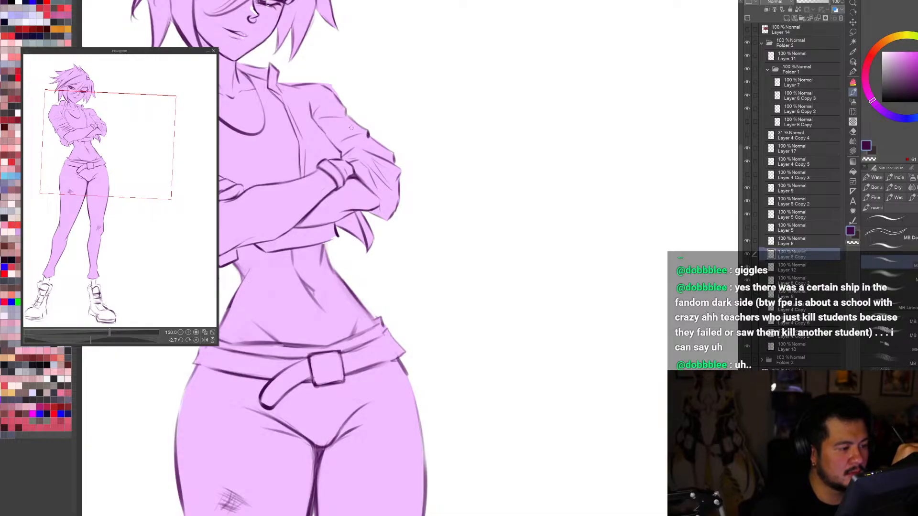
key("ctrl+z")
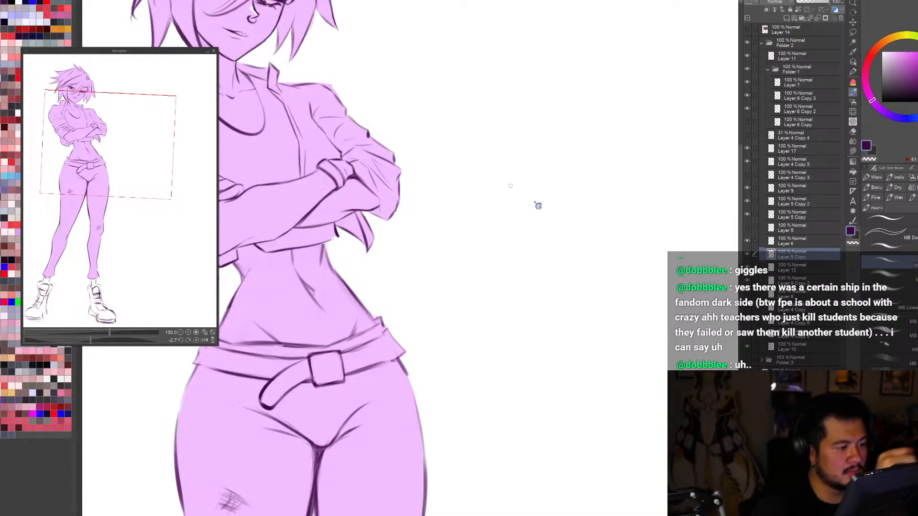
Step: Examine the new sleeve folds and the whole pose on the full page, mirrored and at different tilts
key("ctrl+0")
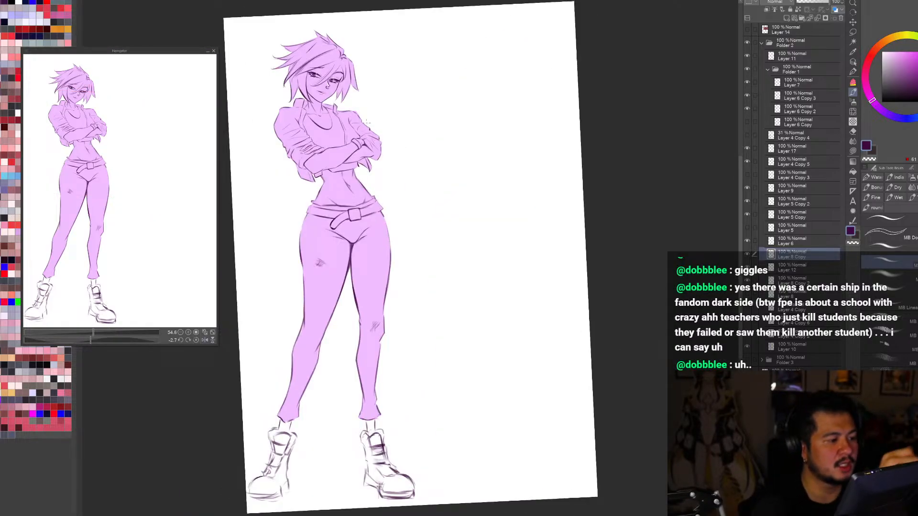
scroll(366, 122, "up", 1)
scroll(356, 121, "up", 2)
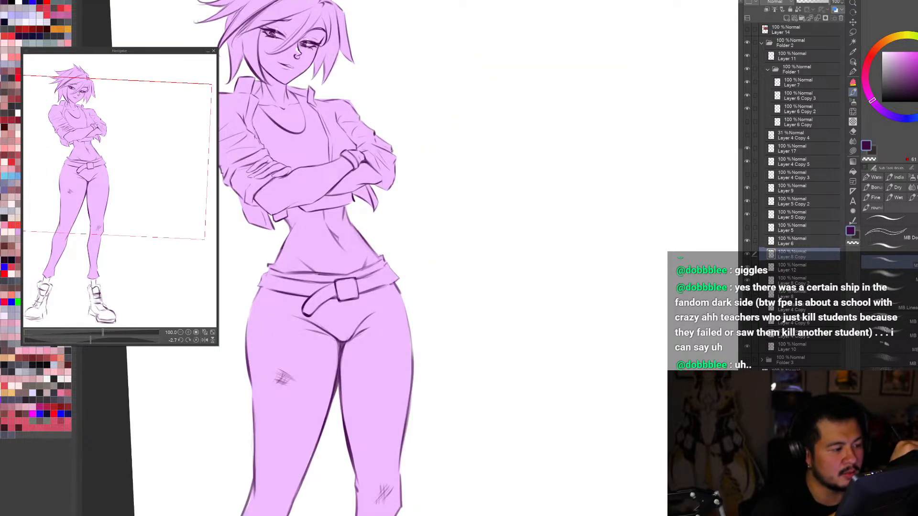
key("ctrl+0")
key("h")
key("r")
left_click_drag(653, 416, 646, 453)
key("ctrl+0")
key("h")
key("h")
key("h")
key("ctrl+0")
scroll(591, 460, "down", 2)
scroll(423, 291, "up", 3)
key("h")
key("ctrl+0")
key("h")
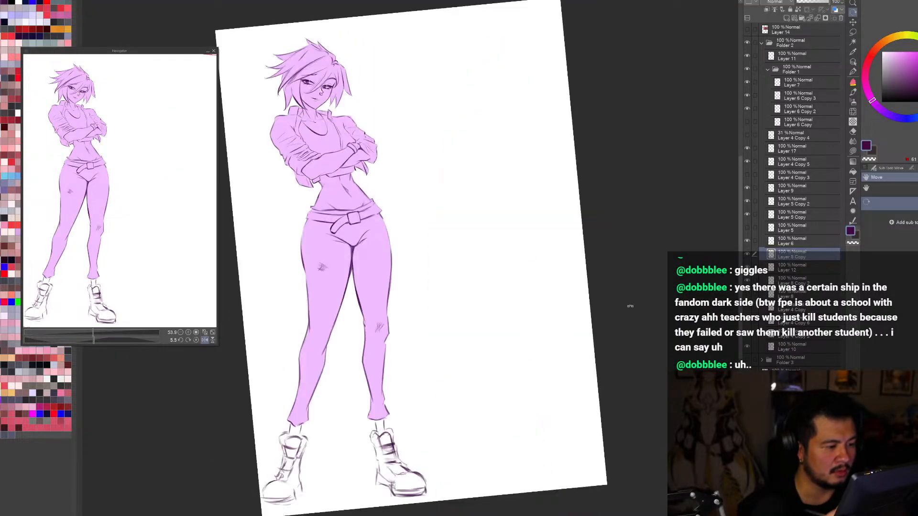
scroll(352, 129, "up", 3)
left_click_drag(632, 314, 629, 324)
key("b")
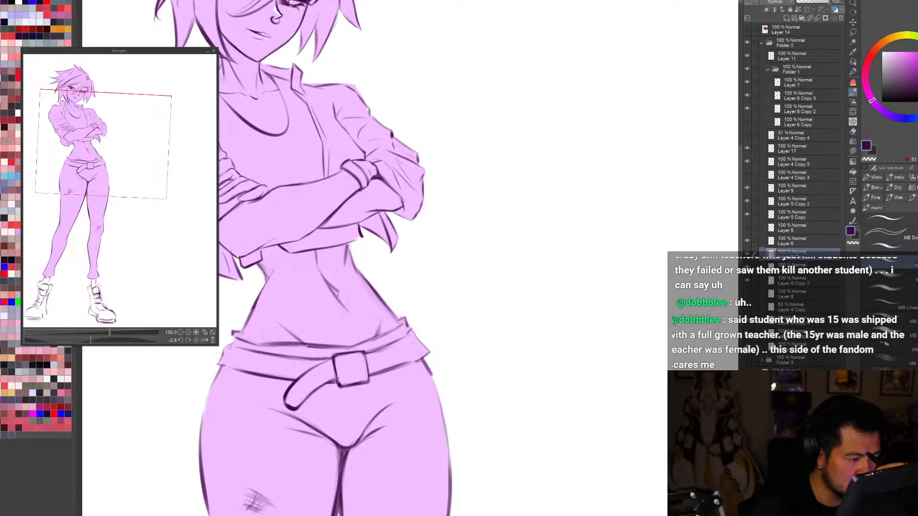
key("ctrl+0")
key("h")
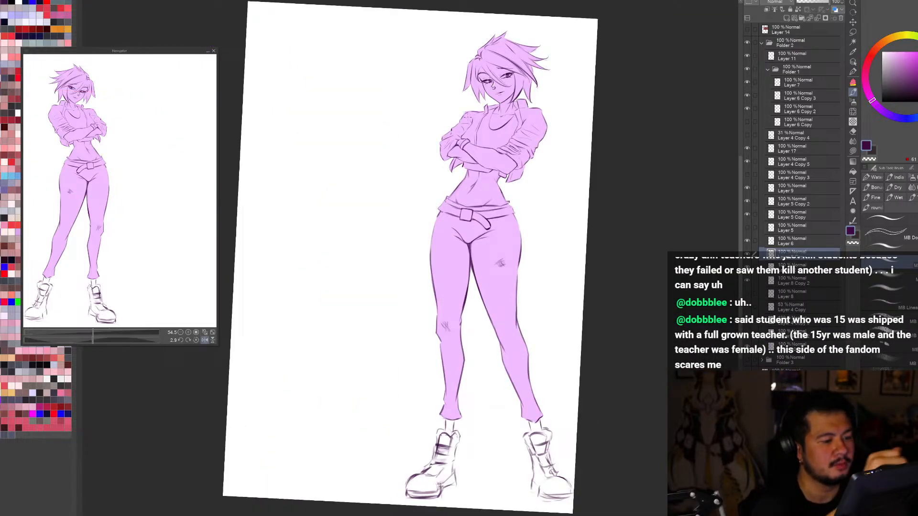
key("h")
Step: Refine the fold lines of the far sleeve beside the wrist cuff and toward the elbow in a tilted close-up
scroll(357, 128, "up", 4)
key("r")
left_click_drag(599, 348, 461, 466)
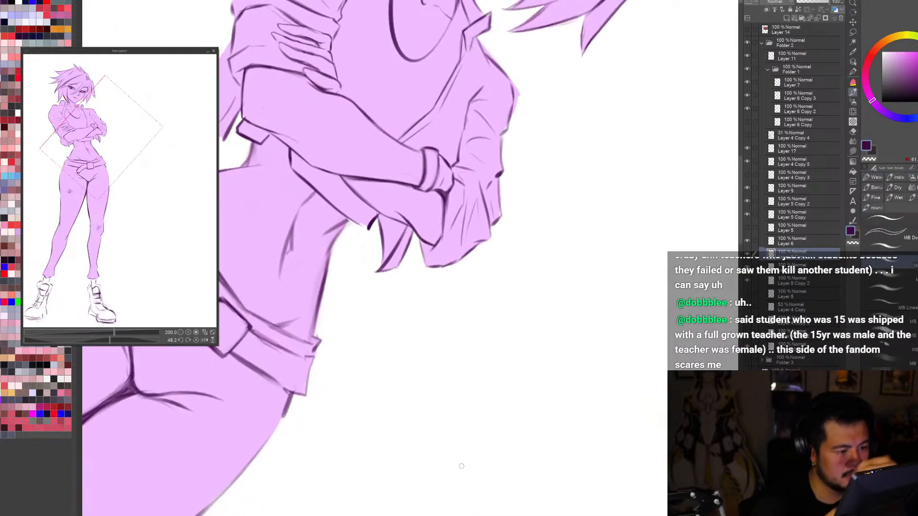
left_click(452, 164, "alt")
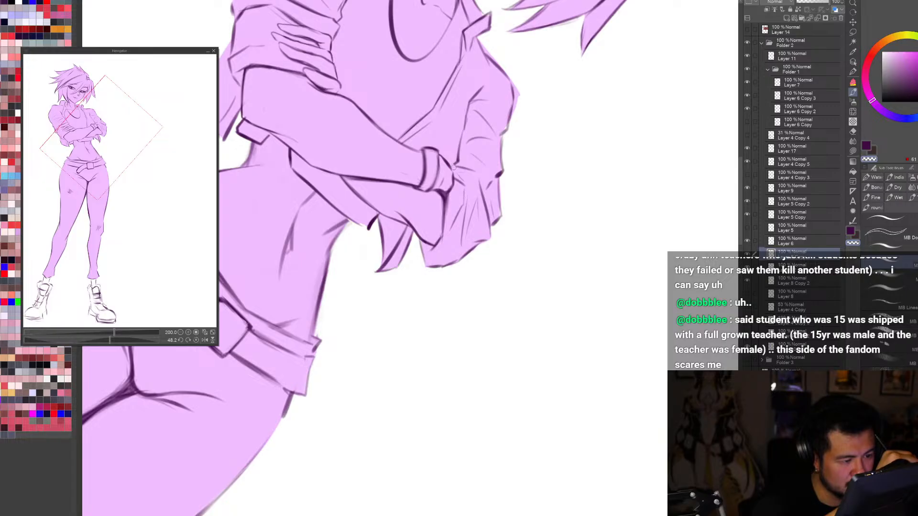
left_click(451, 165, "alt")
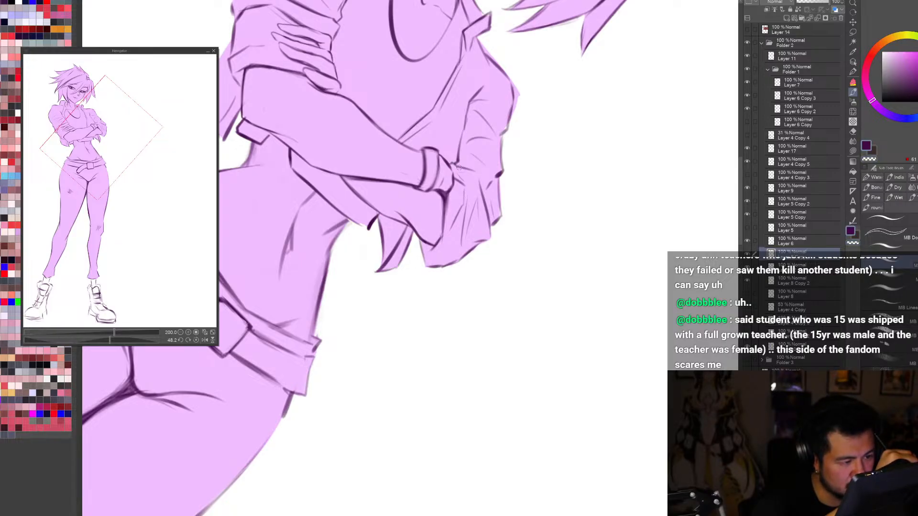
left_click_drag(482, 188, 496, 238)
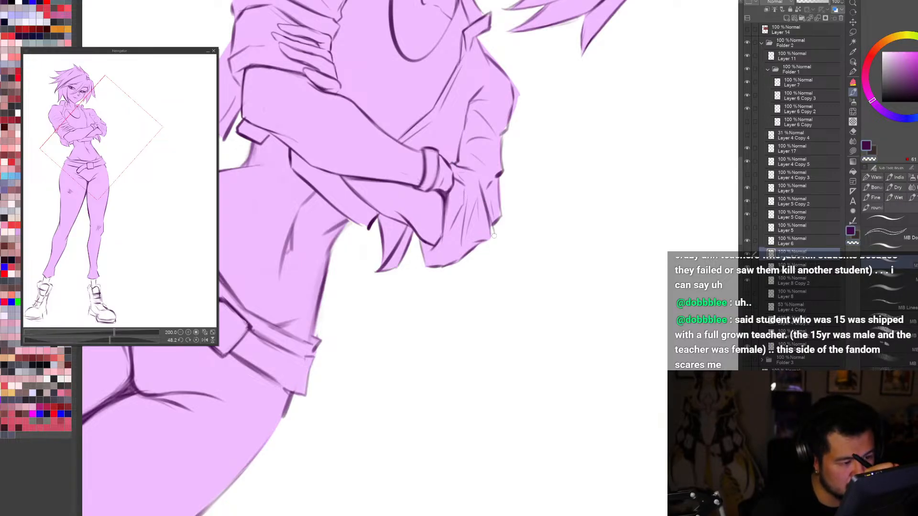
key("ctrl+z")
left_click_drag(480, 185, 491, 235)
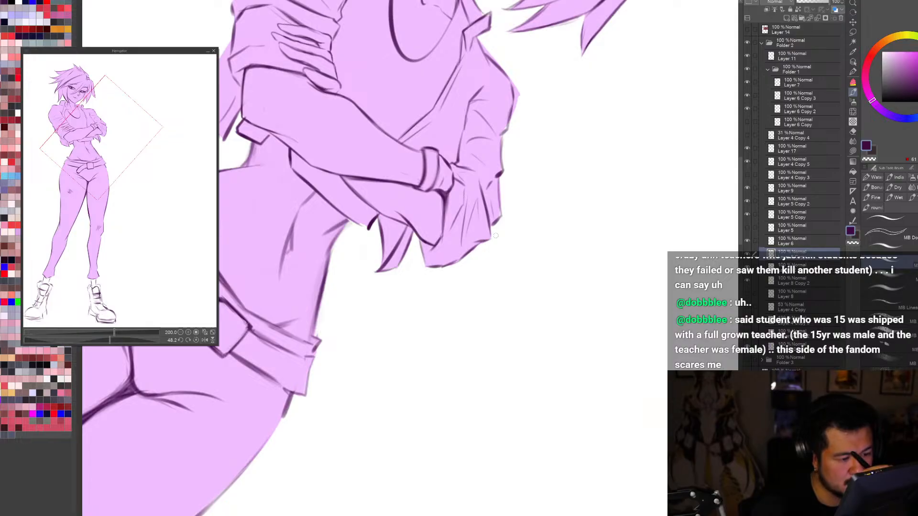
Step: Try a short line on the jacket flap under the far elbow in mirrored view and undo the last strokes
key("h")
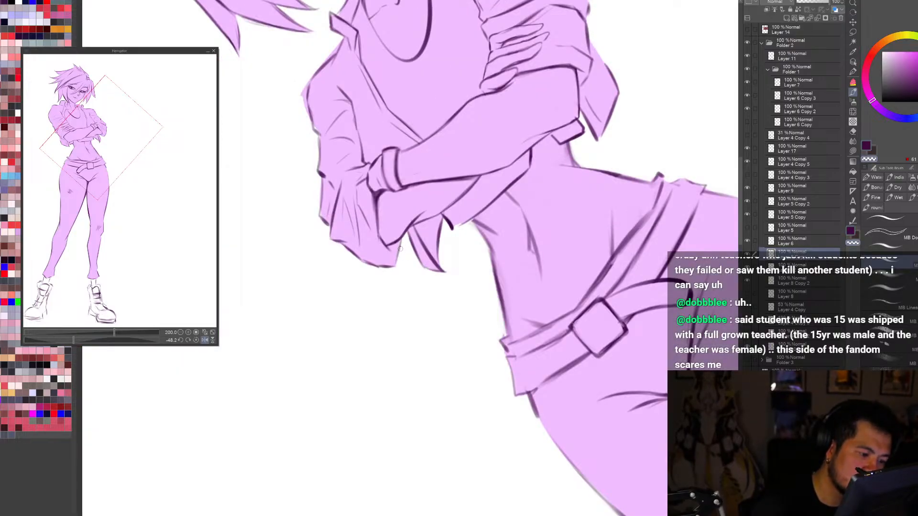
mouse_move(407, 234)
left_mouse_down()
mouse_move(398, 262)
mouse_move(404, 237)
mouse_move(406, 246)
left_mouse_up()
key("ctrl+z")
key("ctrl+z")
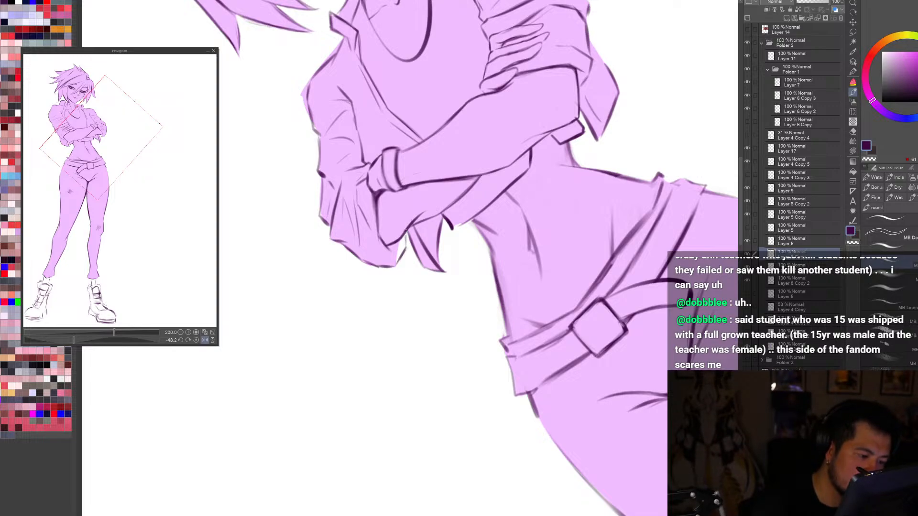
Step: Examine the crossed arms and full figure again, mirrored and at slight and strong tilts
key("ctrl+0")
key("h")
key("r")
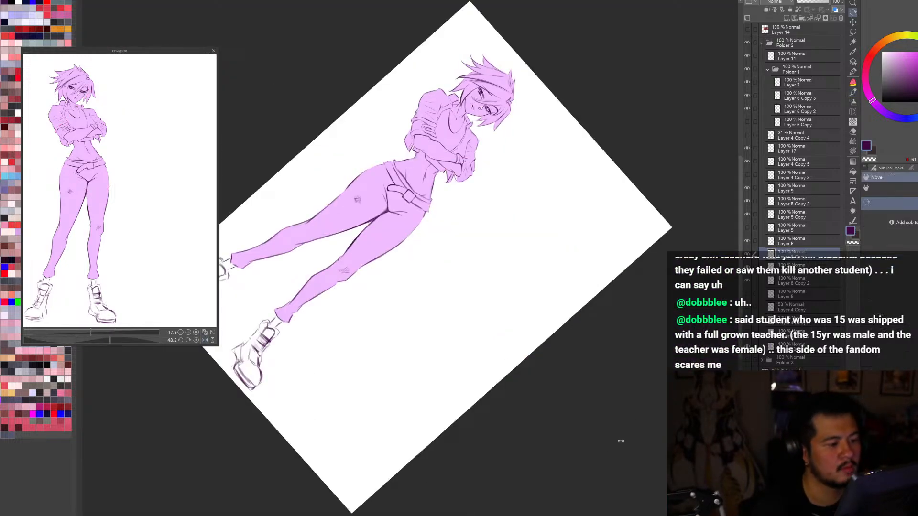
key("h")
left_click_drag(668, 333, 494, 478)
scroll(442, 153, "up", 4)
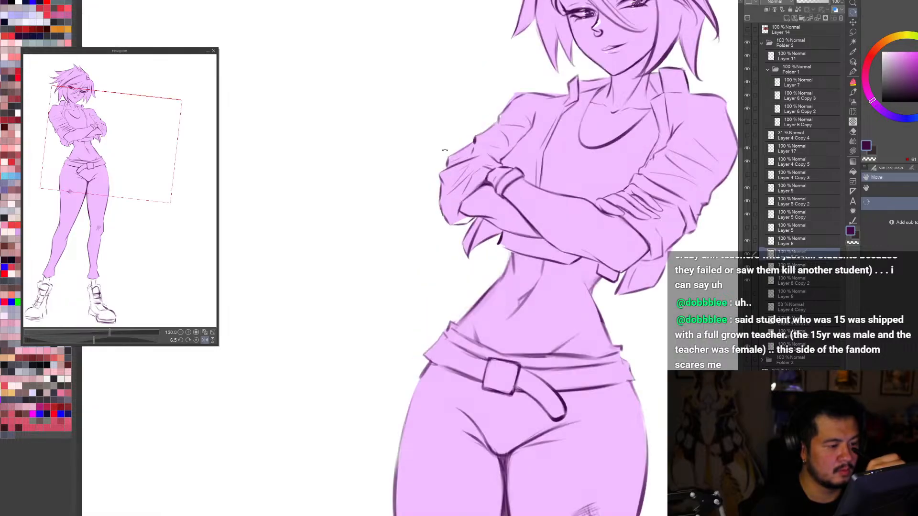
left_click_drag(569, 449, 677, 239)
key("b")
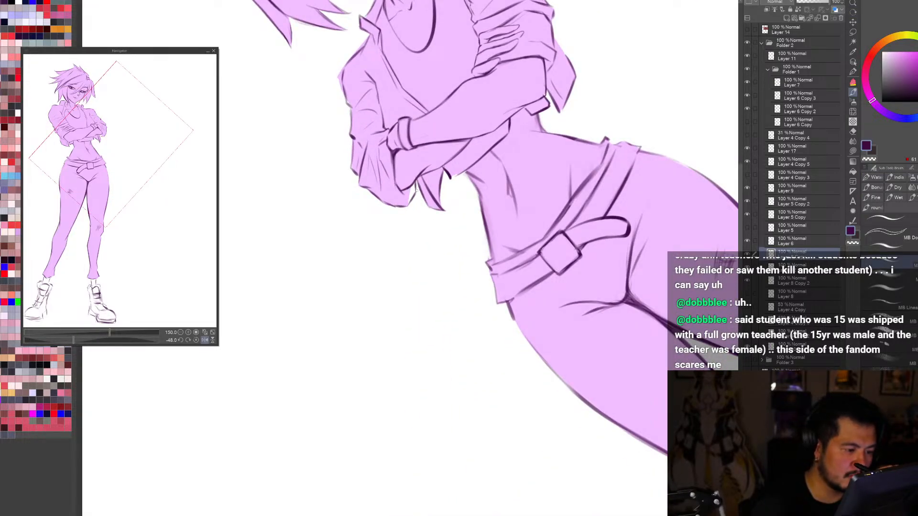
key("h")
key("ctrl+0")
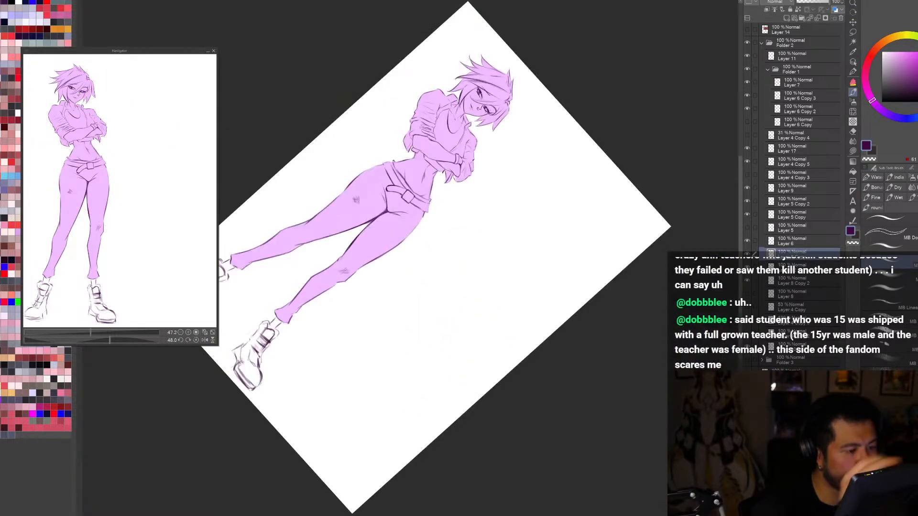
Step: Examine the crossed-arm pose upright, comparing the head, jacket and waist in normal and mirrored views
key("h")
key("r")
left_click_drag(664, 301, 555, 478)
left_click_drag(649, 446, 631, 461)
scroll(499, 129, "up", 3)
key("h")
scroll(638, 452, "down", 1)
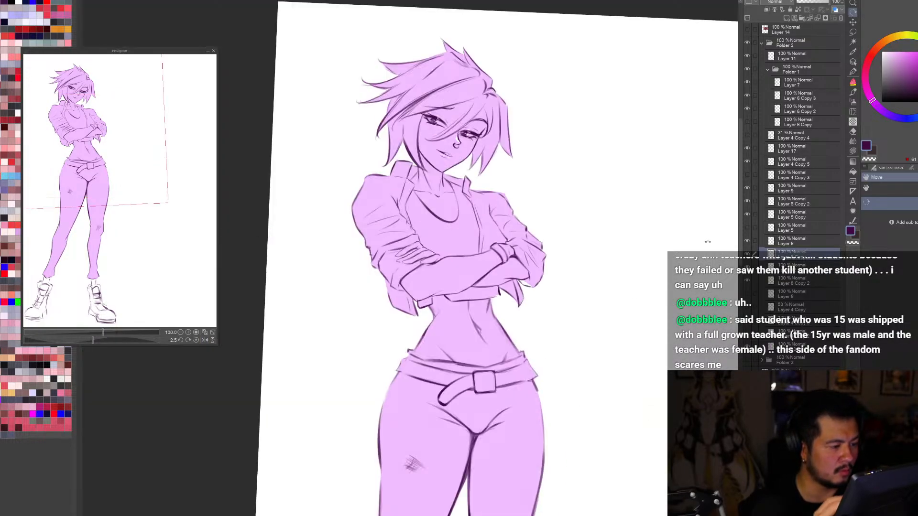
left_click_drag(707, 241, 707, 237)
key("h")
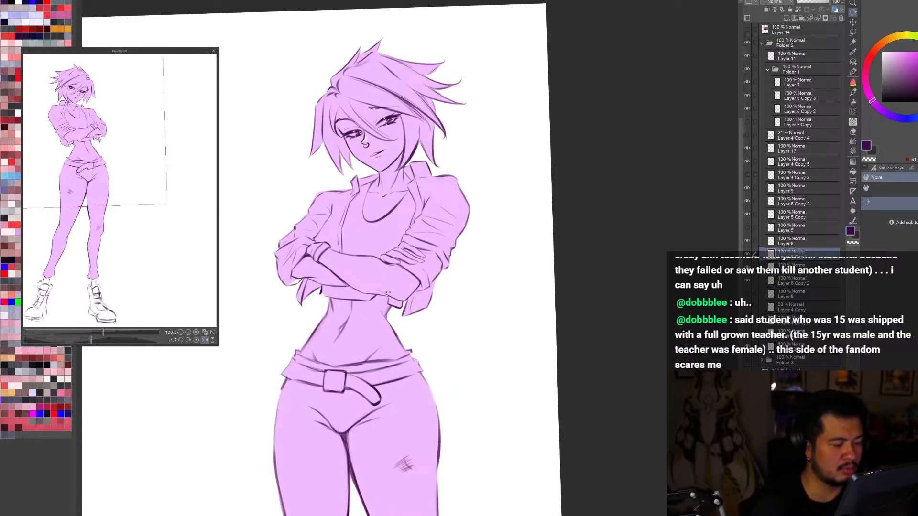
Step: Refine the jacket's front opening with short strokes along the lapel edges on both sides of the tank top's neckline
key("b")
scroll(338, 203, "up", 1)
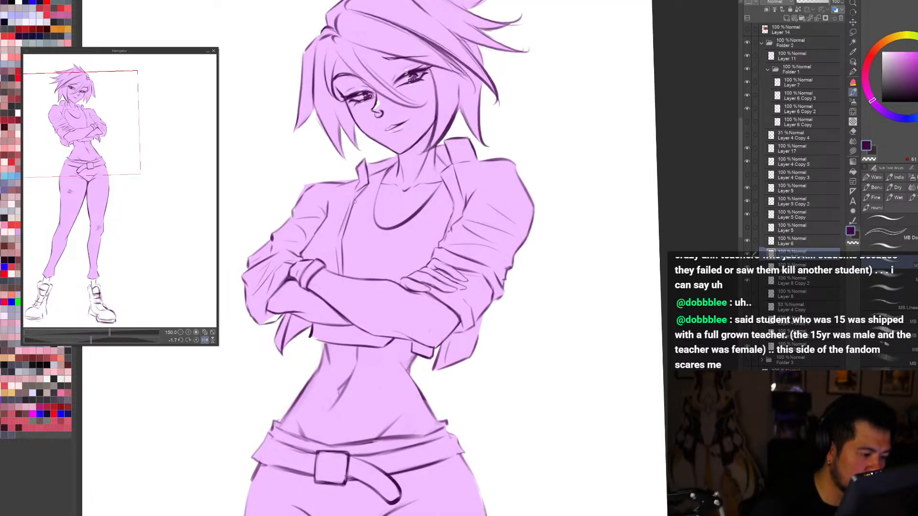
left_click_drag(350, 213, 360, 193)
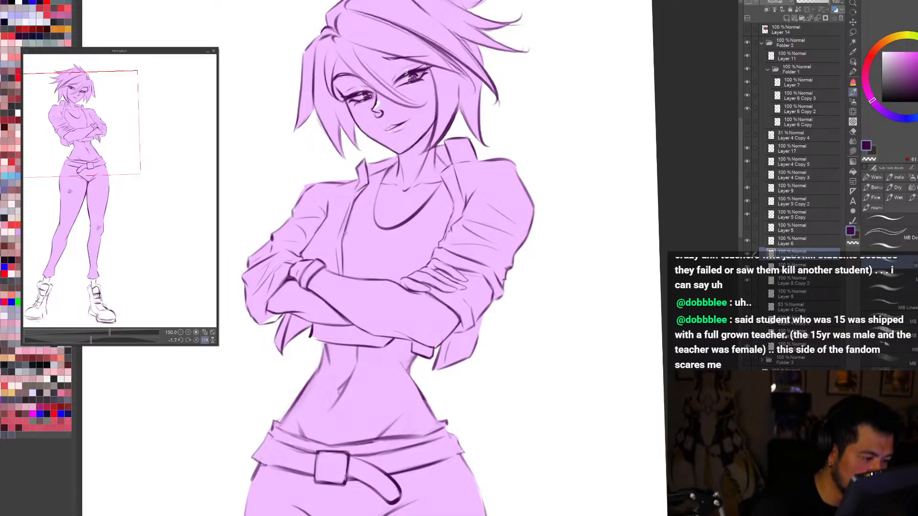
key("h")
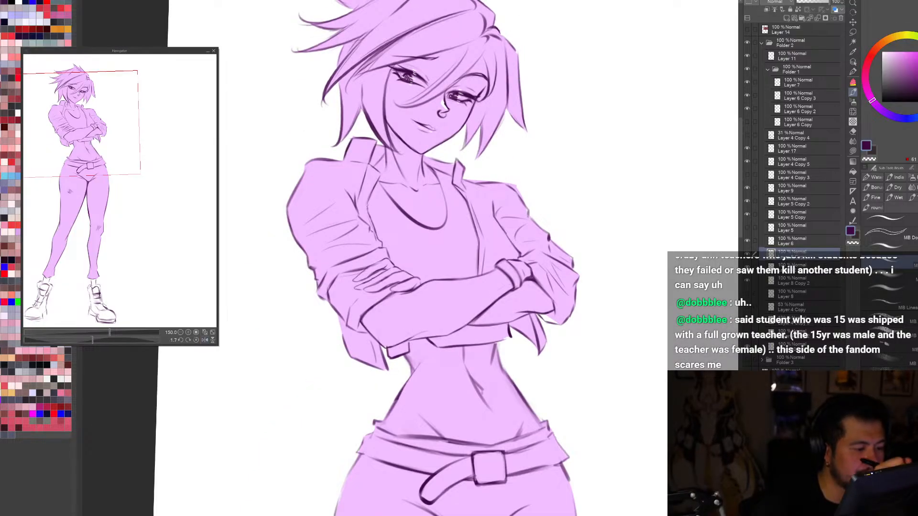
left_click_drag(369, 204, 379, 176)
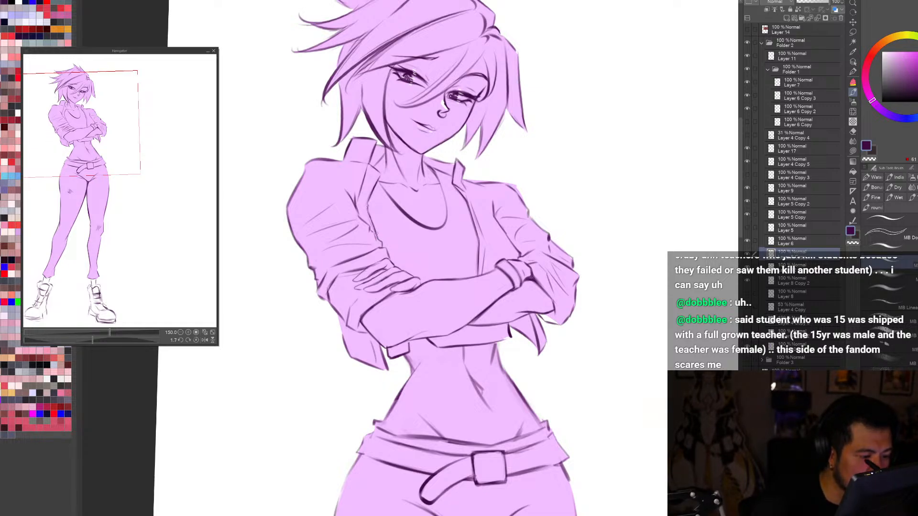
Step: Examine the whole figure with the reworked lapel lines on the full page, flipping it repeatedly and tilting it slightly
scroll(375, 234, "down", 5)
key("h")
key("h")
key("h")
left_click_drag(642, 452, 667, 472)
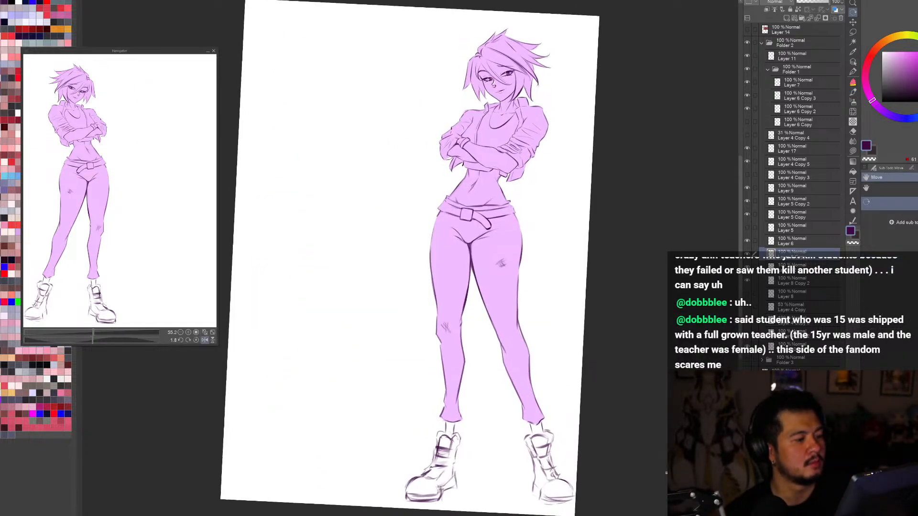
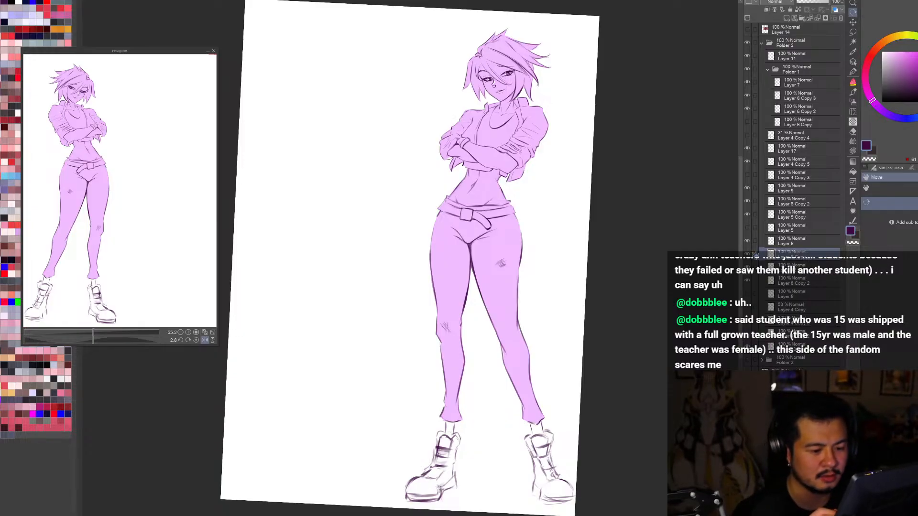
Step: Examine the jacket collar, crossed arms and face close up, in normal and mirrored views at several strong tilts
left_click_drag(565, 95, 601, 139)
scroll(549, 81, "up", 3)
key("h")
mouse_move(613, 425)
left_mouse_down()
mouse_move(571, 466)
mouse_move(397, 504)
left_mouse_up()
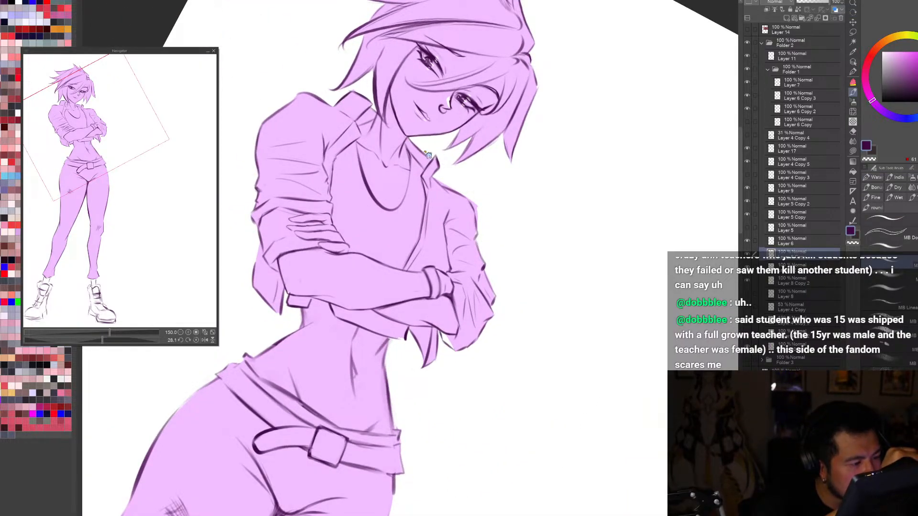
key("c")
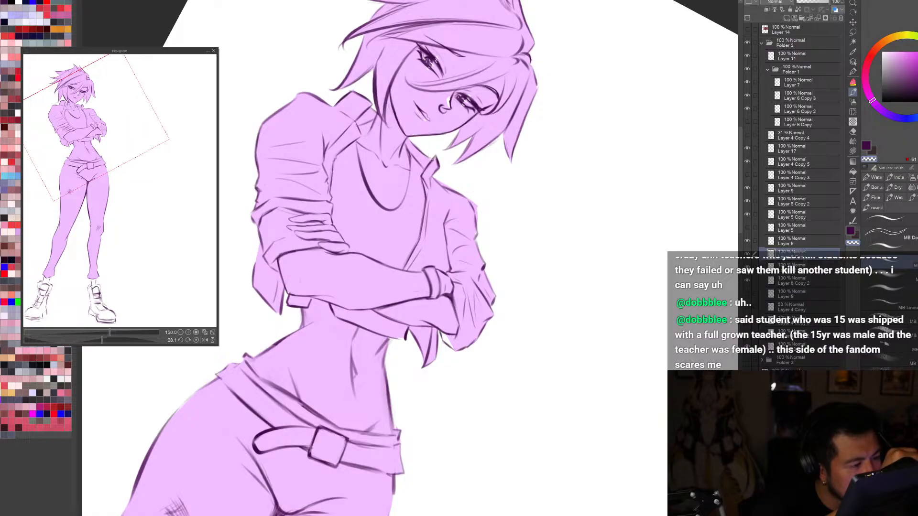
scroll(434, 159, "down", 4)
key("h")
left_click_drag(640, 268, 406, 498)
scroll(557, 251, "up", 4)
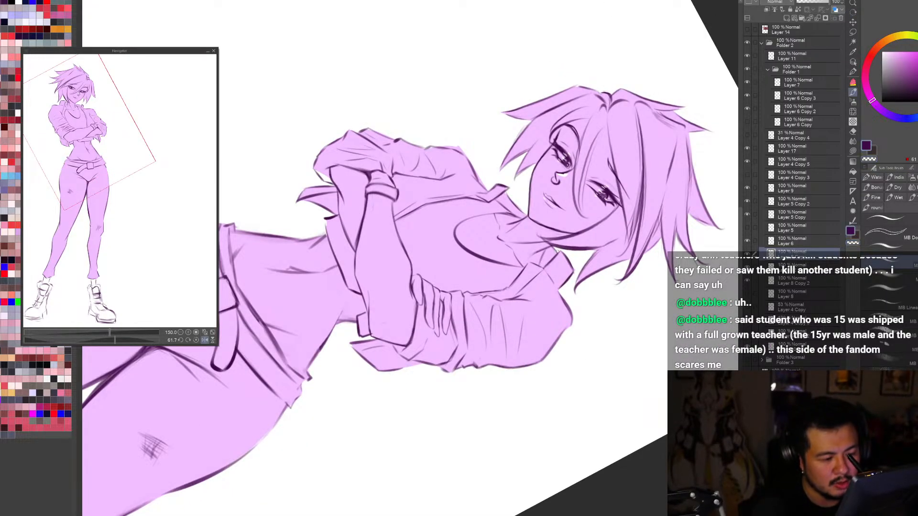
scroll(558, 249, "down", 4)
key("r")
left_click_drag(593, 392, 746, 170)
Step: Compare the full figure with the jacket line layer hidden and shown, checking the crossed arms up close
left_click(747, 254)
left_click(747, 254)
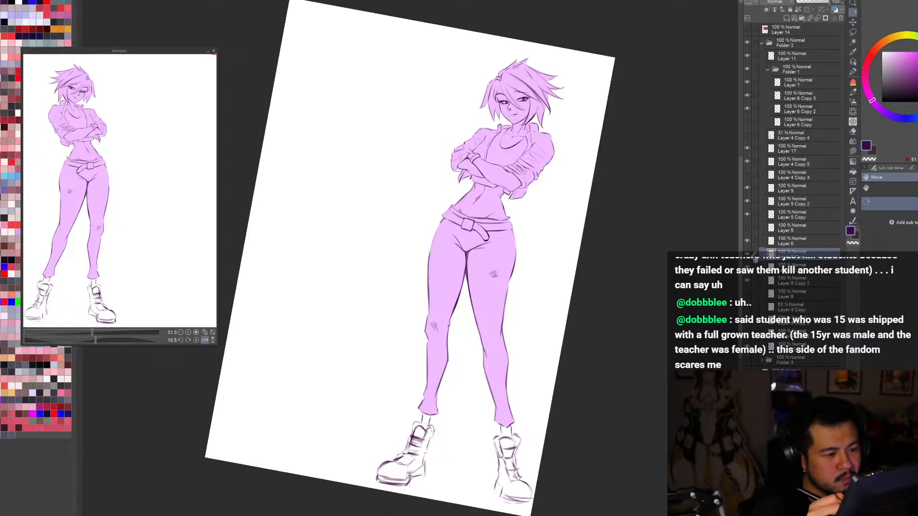
left_click(747, 255)
left_click(747, 254)
scroll(677, 153, "up", 5)
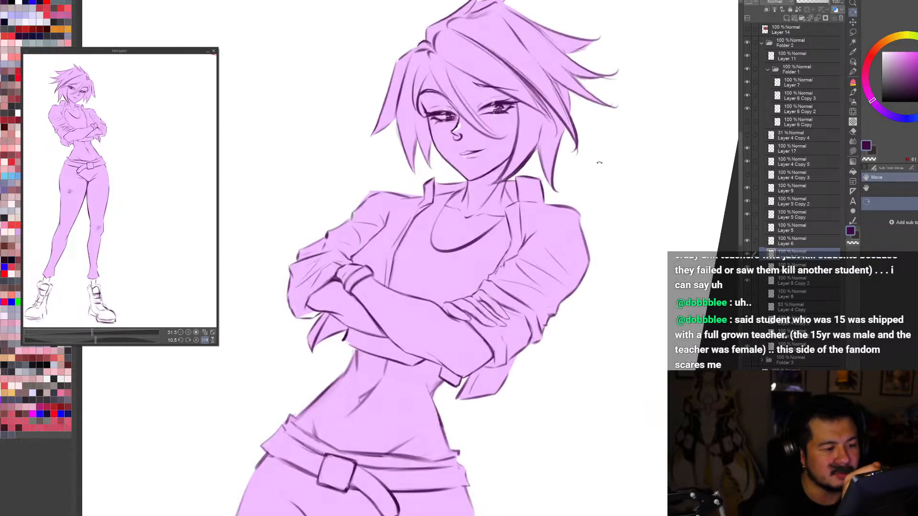
Step: Examine the upper body and whole page at slight tilts and mirrored, again comparing the figure with and without its jacket lines
key("b")
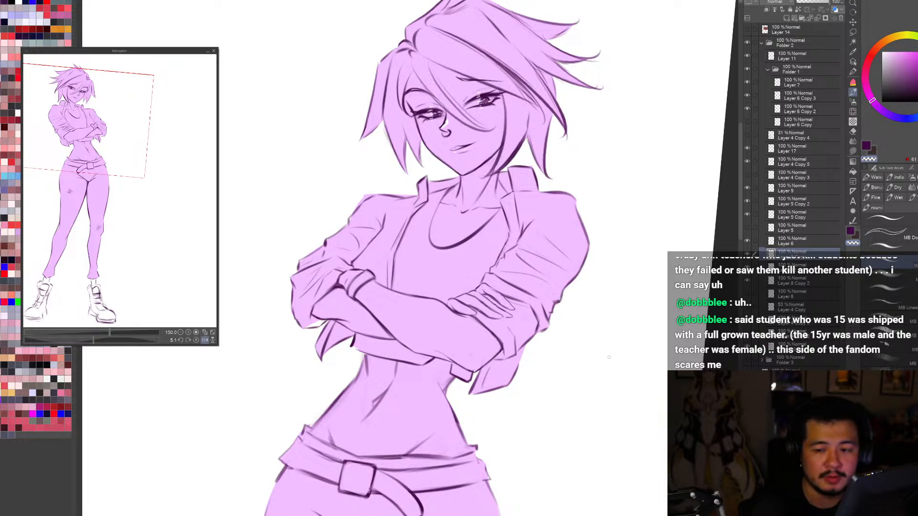
key("r")
left_click_drag(653, 445, 693, 374)
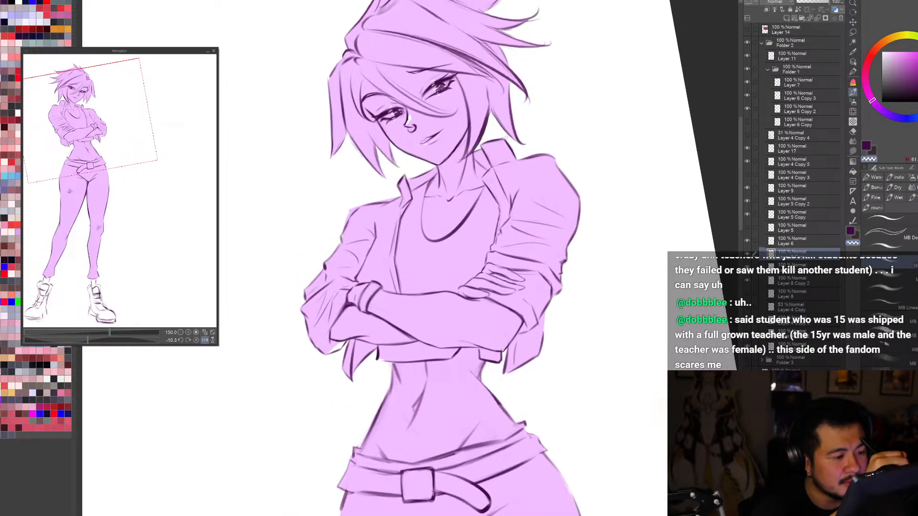
key("ctrl+0")
key("r")
left_click_drag(669, 205, 750, 258)
scroll(523, 91, "up", 2)
key("ctrl+0")
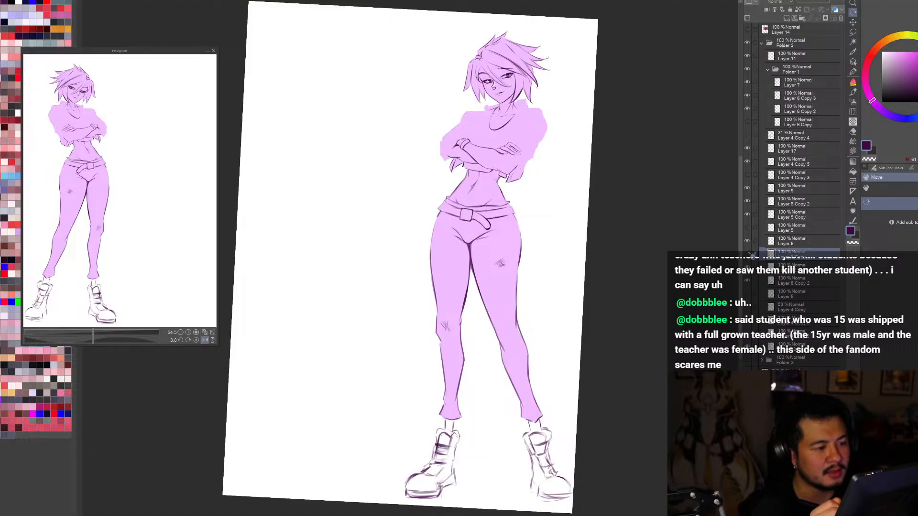
scroll(542, 69, "up", 3)
left_click_drag(597, 410, 561, 444)
key("ctrl+0")
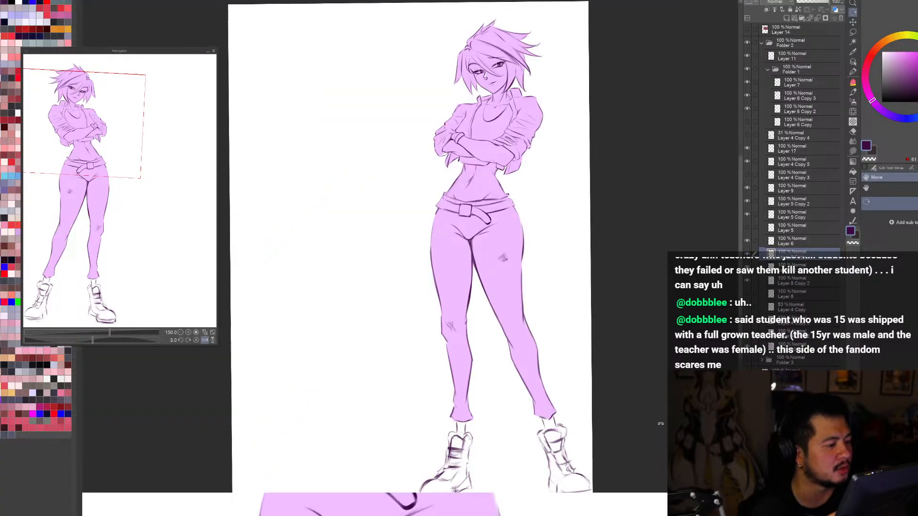
key("h")
key("h")
Step: Make Layer 17 active and inspect the waist, hip and thigh outlines in strongly tilted normal and mirrored views
key("d")
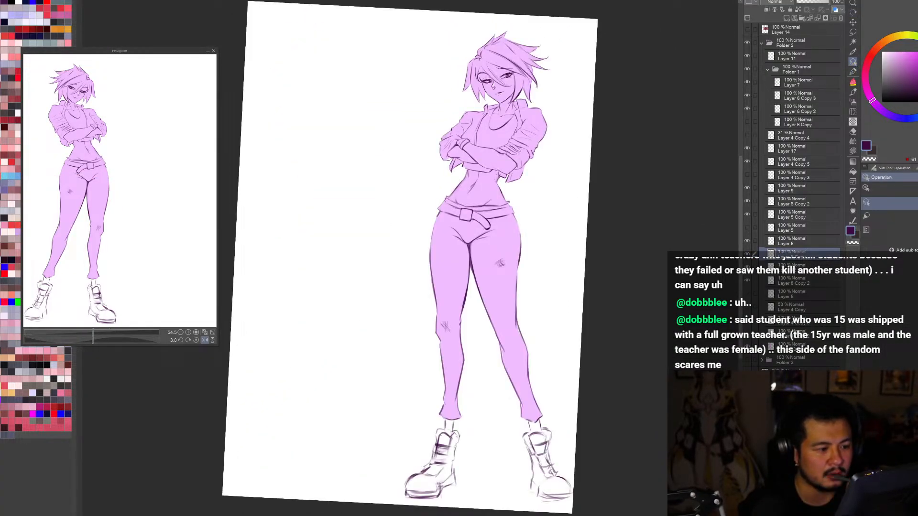
scroll(499, 179, "up", 2)
left_click(500, 177)
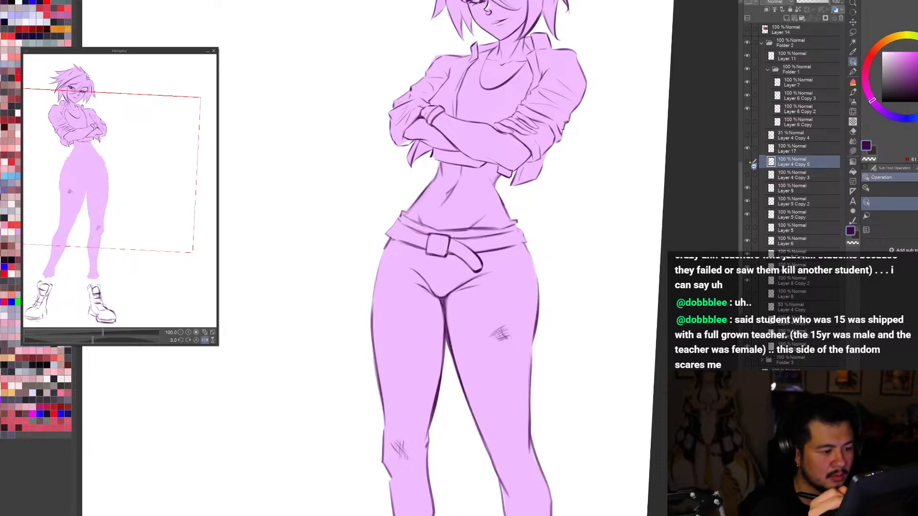
left_click(794, 148)
key("h")
key("r")
left_click_drag(636, 334, 693, 150)
key("b")
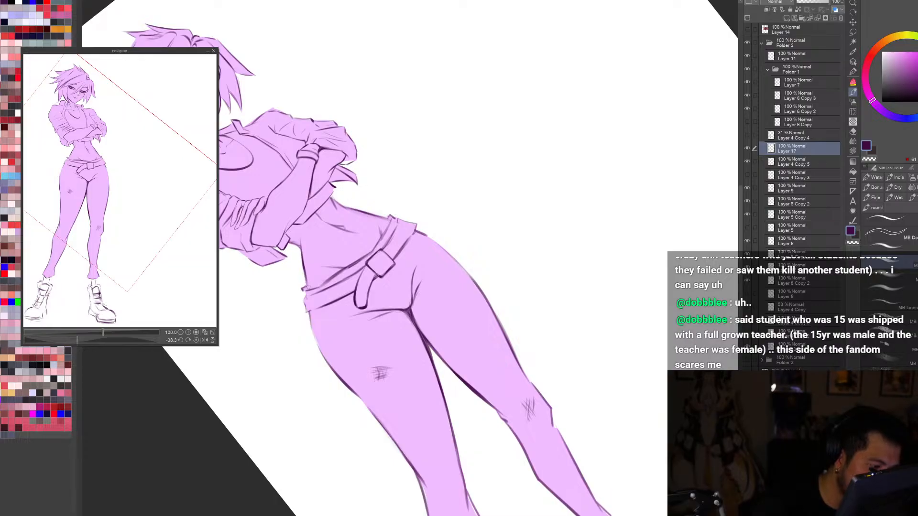
key("h")
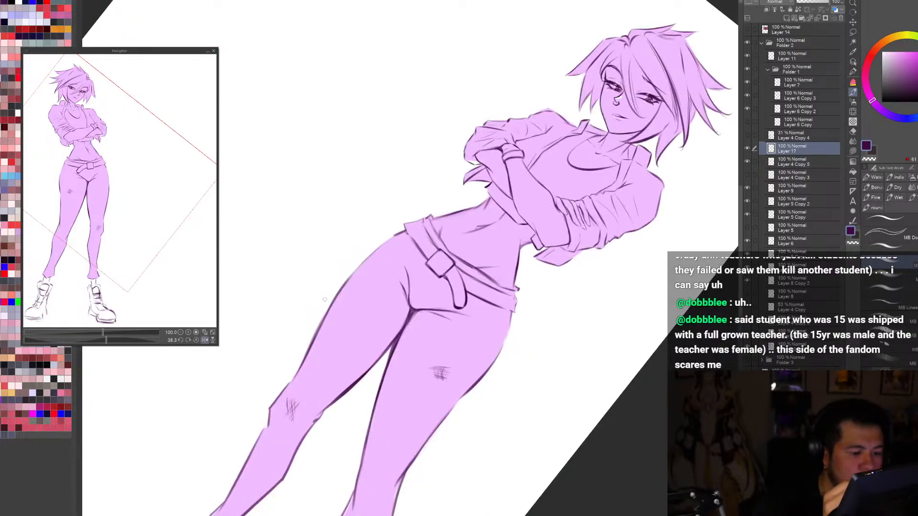
key("h")
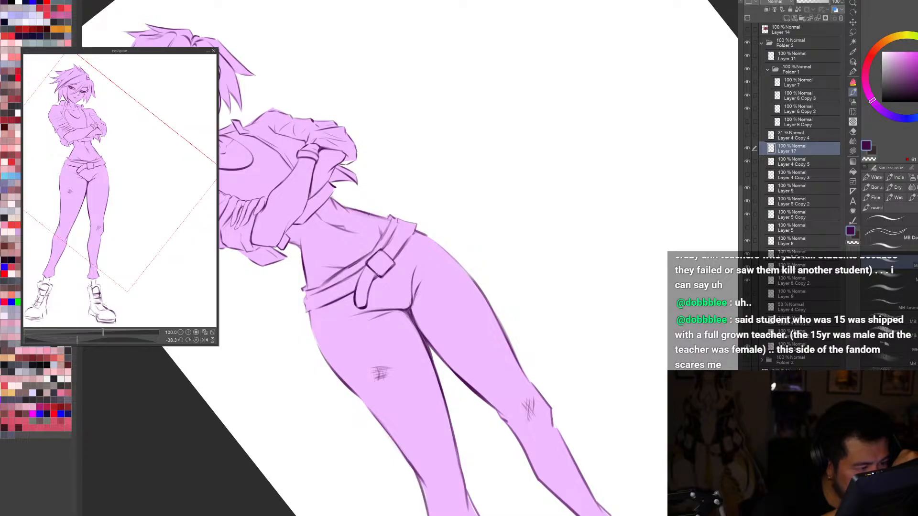
key("c")
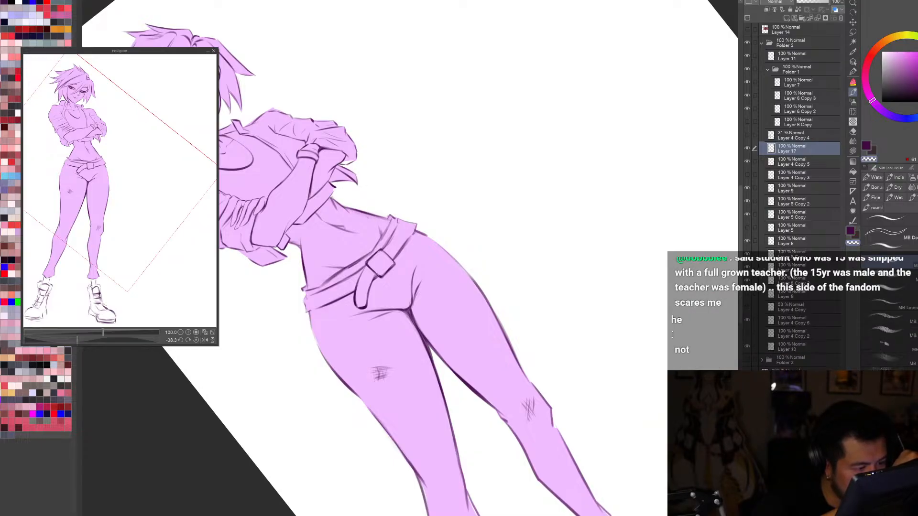
Step: Examine the whole figure on the full page near upright, flipping it to compare the waist and leg proportions
key("ctrl+0")
key("h")
key("r")
left_click_drag(395, 221, 375, 239)
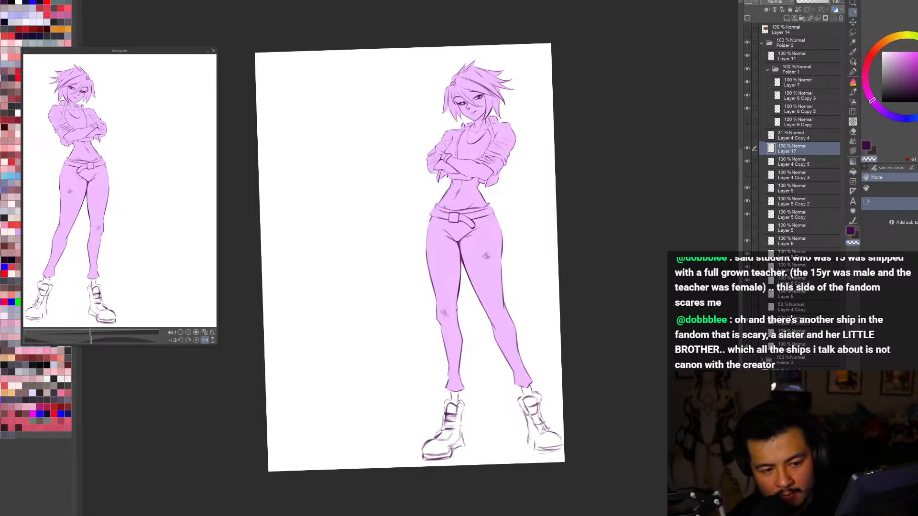
left_click_drag(656, 405, 654, 409)
key("ctrl+0")
key("h")
key("h")
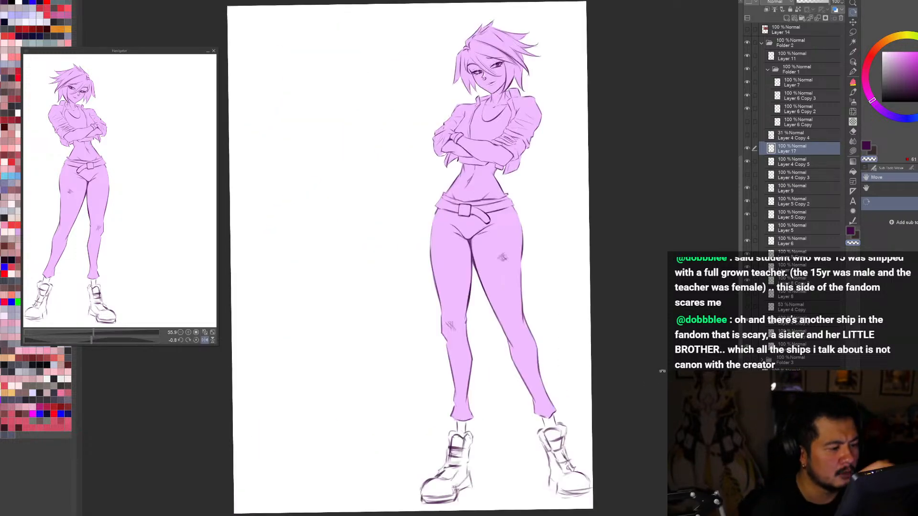
Step: Try a new outline stroke along the side of the bare waist below the crossed arms
scroll(487, 158, "up", 2)
key("h")
mouse_move(613, 436)
left_mouse_down()
mouse_move(627, 421)
mouse_move(602, 475)
mouse_move(587, 483)
mouse_move(636, 432)
left_mouse_up()
scroll(626, 423, "down", 2)
scroll(504, 327, "up", 3)
key("h")
left_click_drag(342, 276, 351, 310)
key("ctrl+z")
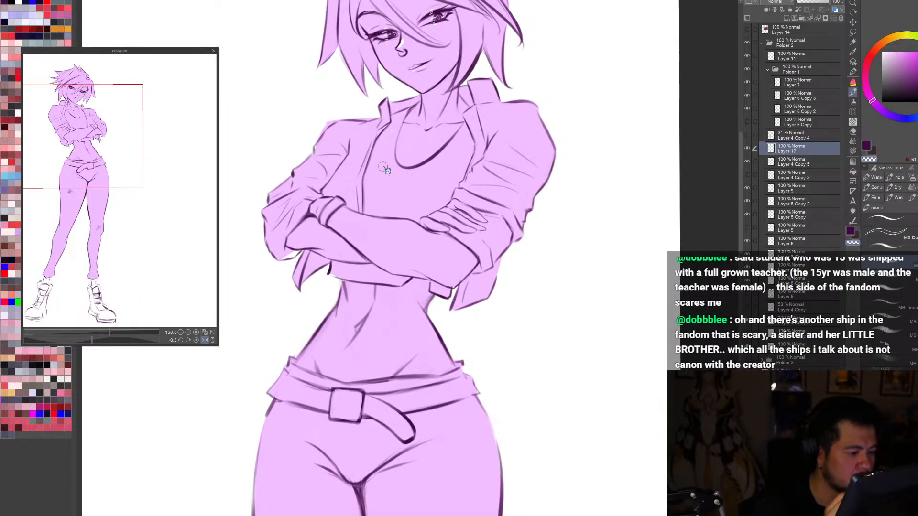
Step: Compare the figure with Layer 17 and Layer 4 Copy 5 hidden and shown, and make Layer 4 Copy 5 active
scroll(387, 171, "down", 3)
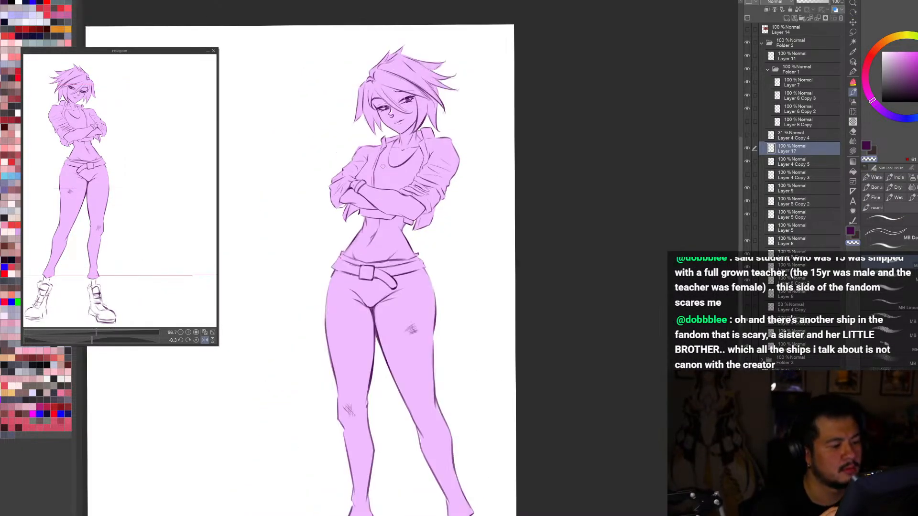
left_click(747, 149)
left_click(747, 161)
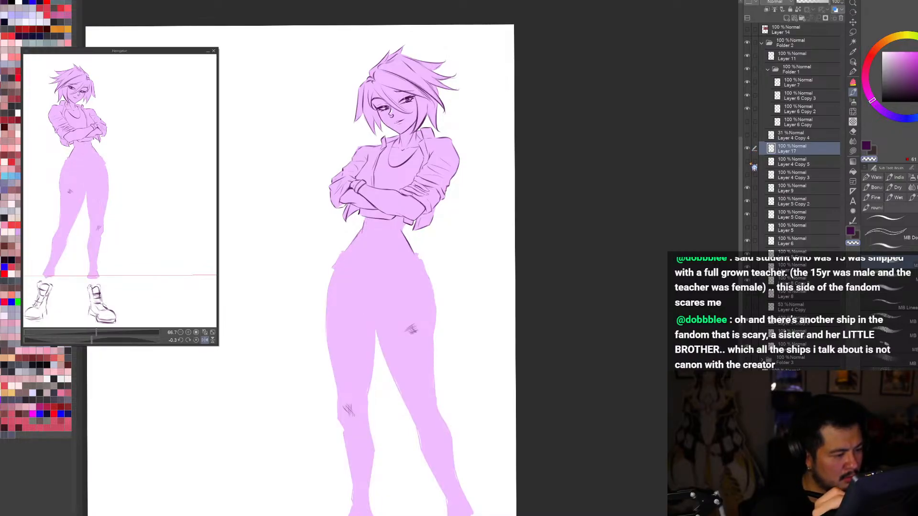
left_click(747, 161)
left_click(776, 163)
scroll(353, 202, "up", 2)
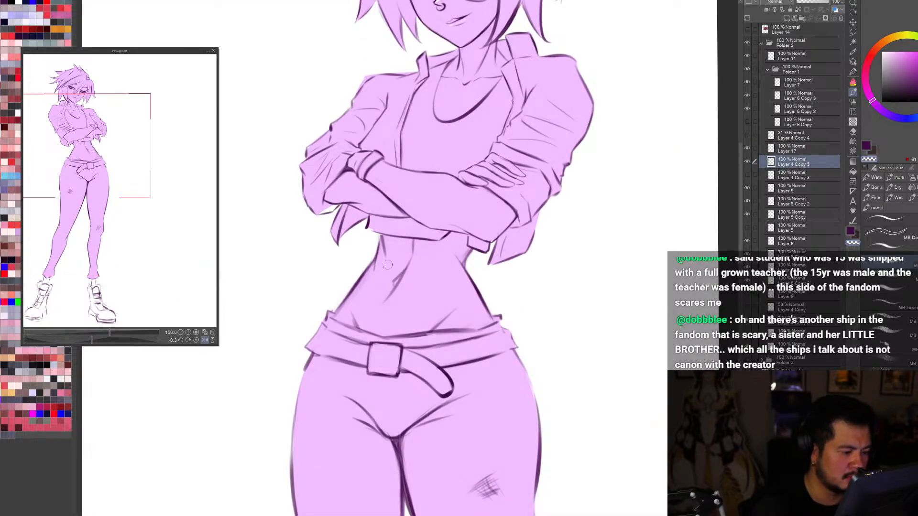
Step: Make Layer 17 active and toggle it and Layer 4 Copy 5 to compare their waist lines on the mirrored full page
key("ctrl+0")
key("h")
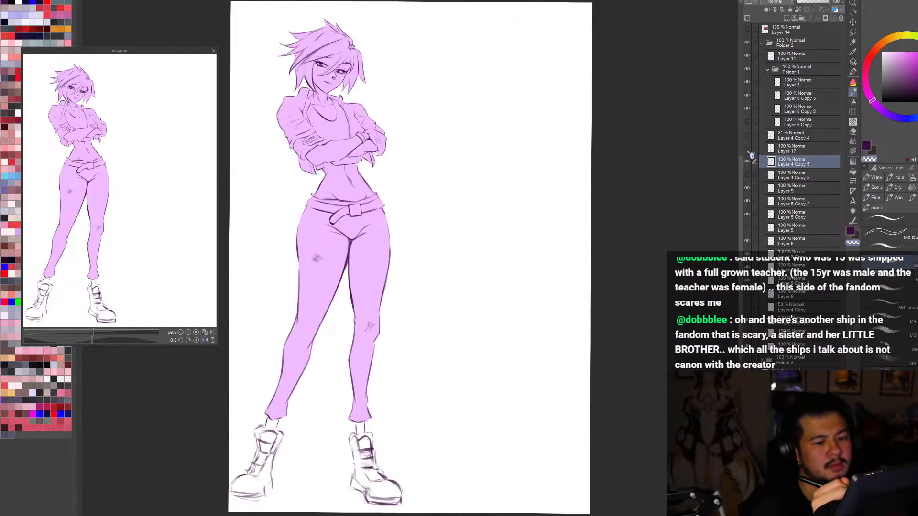
left_click(747, 149)
left_click(747, 148)
left_click(789, 149)
left_click(748, 160)
left_click(748, 160)
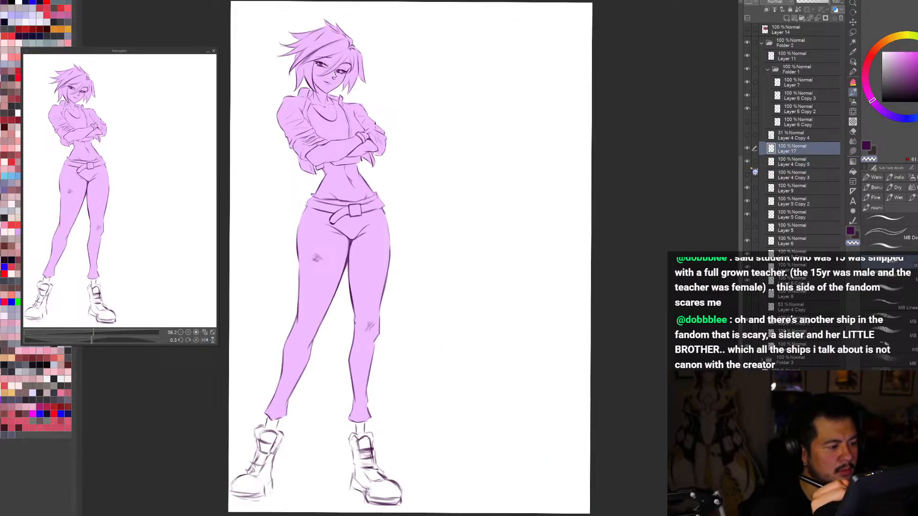
left_click(748, 160)
left_click(747, 161)
left_click(747, 150)
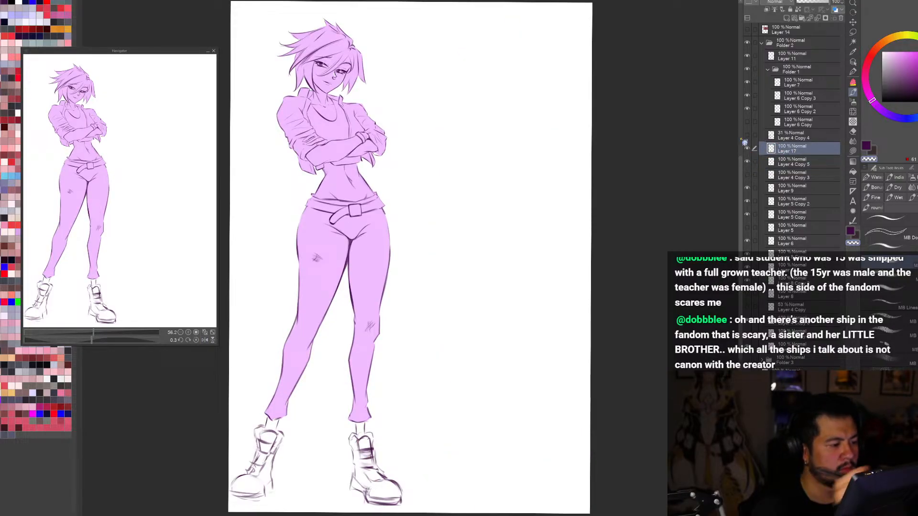
Step: Lasso the side of the waist beneath the jacket on Layer 17, delete its contents and clear the selection
scroll(345, 159, "up", 2)
key("m")
left_click_drag(374, 162, 387, 204)
key("Delete")
key("ctrl+d")
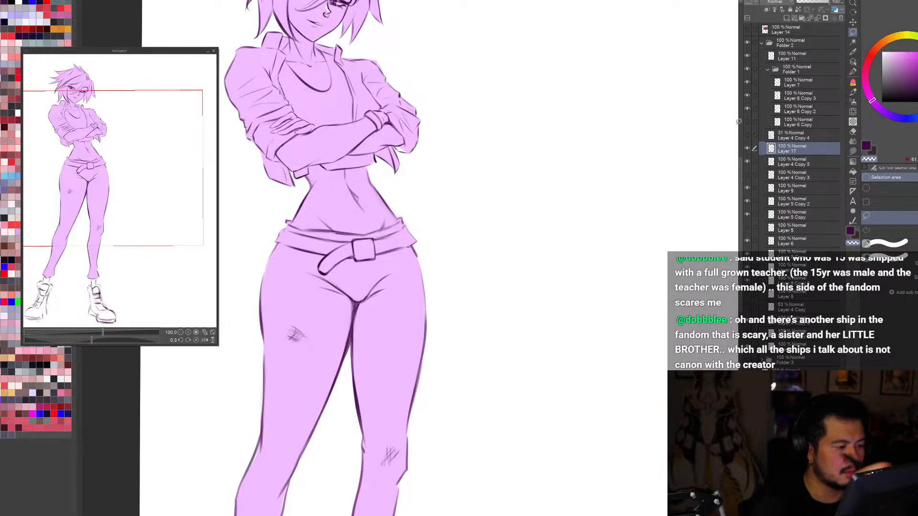
Step: Check the visibility of both waist line layers, make Layer 4 Copy 5 active and return to the unmirrored view
left_click(747, 148)
left_click(748, 149)
left_click(747, 162)
left_click(747, 162)
left_click(788, 162)
key("h")
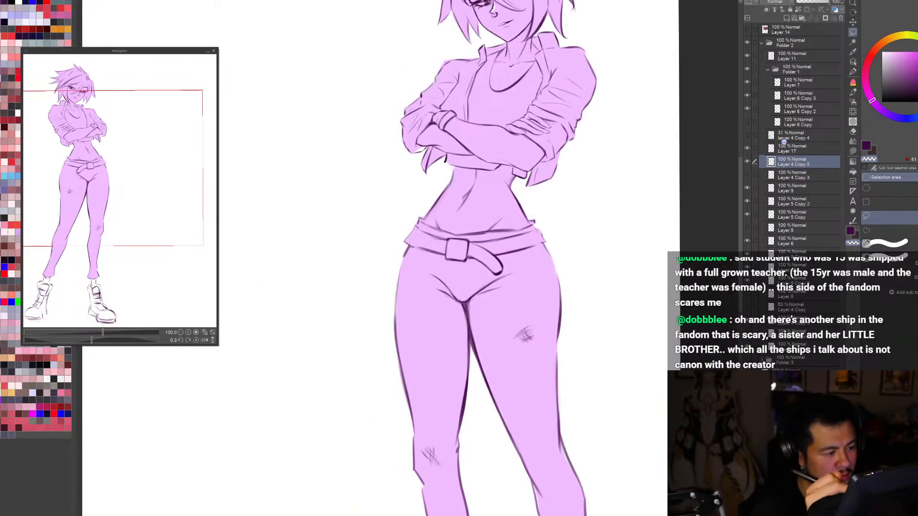
Step: Try redrawing the side contour of the waist under the crossed arms in normal and mirrored views
scroll(460, 165, "up", 1)
key("b")
left_click_drag(454, 170, 444, 206)
key("c")
key("ctrl+z")
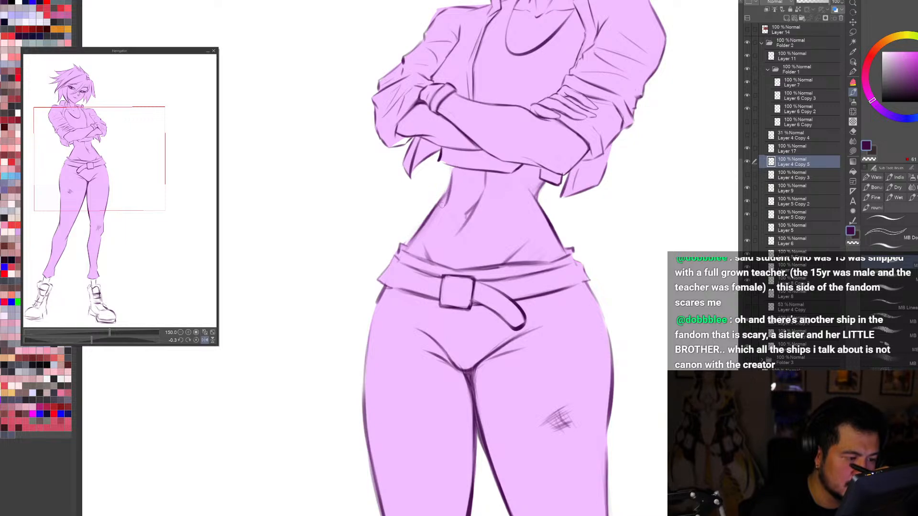
key("h")
key("ctrl+z")
left_click_drag(368, 170, 377, 199)
key("ctrl+z")
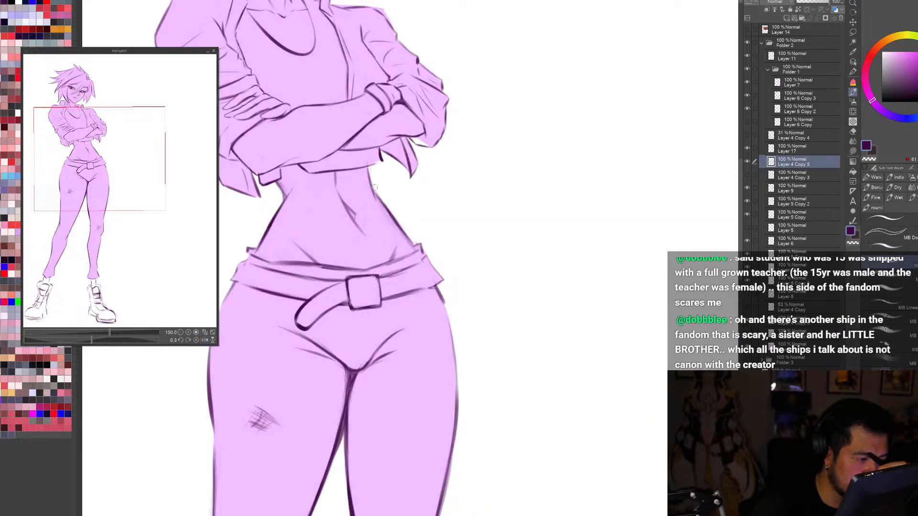
Step: Redraw the waist's side contour from the crop top hem toward the waistband, cleaning up the line in mirrored and normal views
mouse_move(369, 168)
left_mouse_down()
mouse_move(392, 222)
mouse_move(422, 253)
mouse_move(410, 238)
mouse_move(445, 190)
left_mouse_up()
key("c")
key("c")
key("c")
key("c")
key("h")
key("c")
mouse_move(421, 223)
left_mouse_down()
mouse_move(446, 192)
mouse_move(441, 200)
left_mouse_up()
key("c")
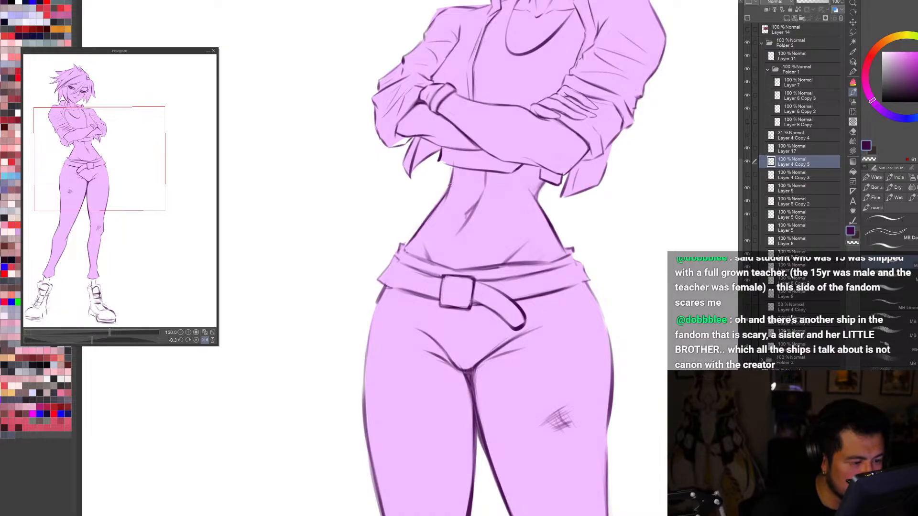
Step: Examine the reworked waist on the full page and close up, both upright and tilted
key("ctrl+0")
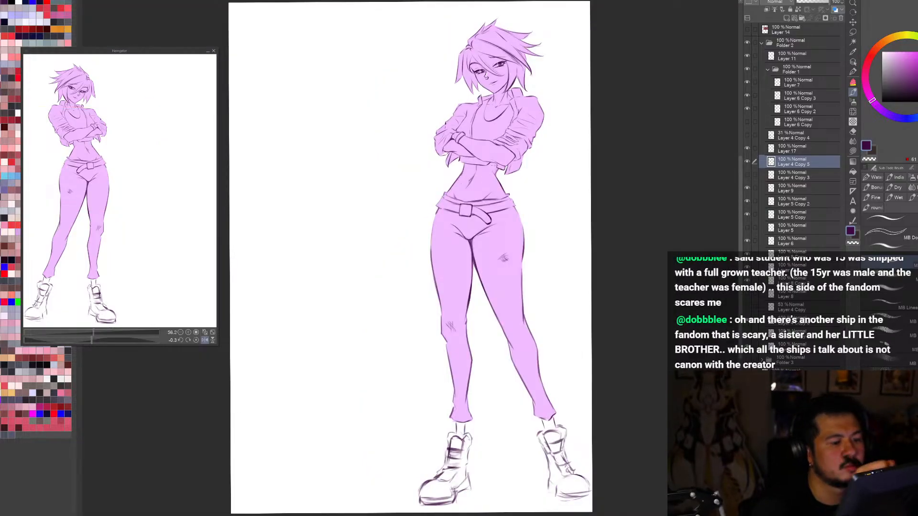
scroll(495, 179, "up", 3)
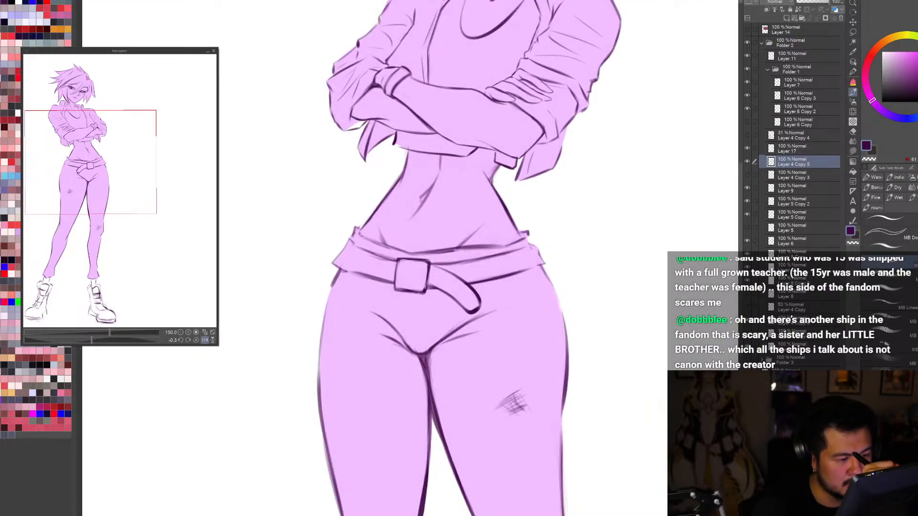
key("c")
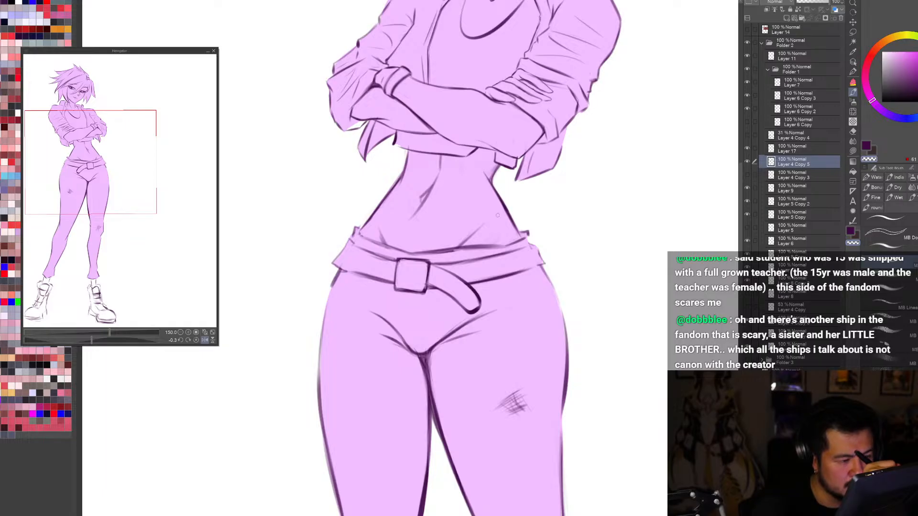
key("ctrl+0")
key("r")
left_click_drag(640, 268, 459, 454)
scroll(495, 191, "up", 3)
left_click_drag(588, 411, 667, 154)
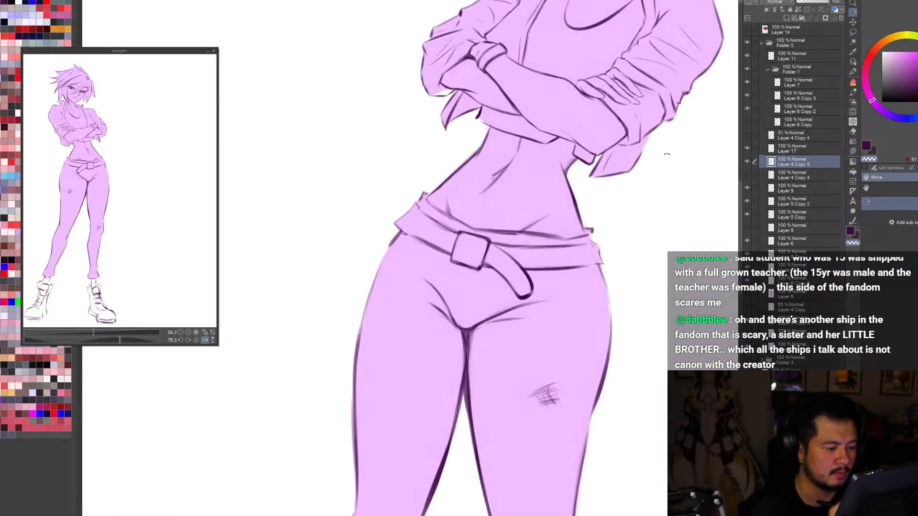
key("b")
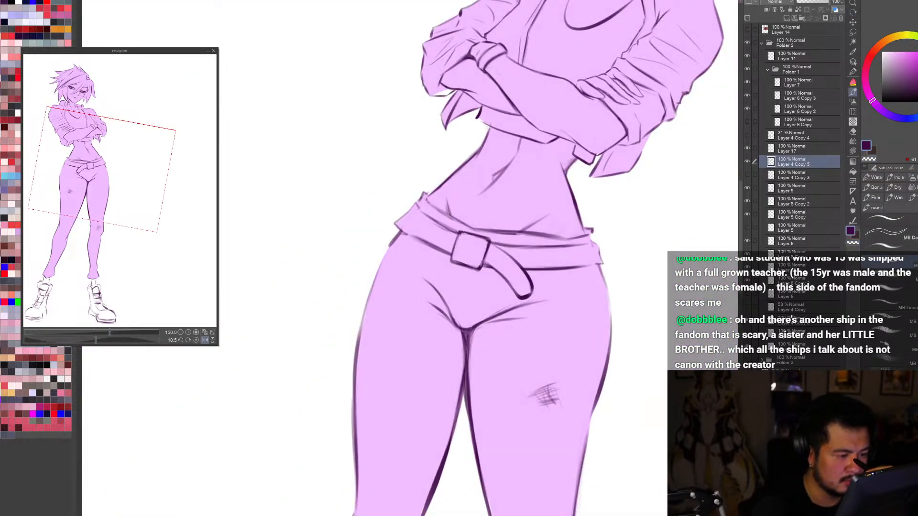
key("c")
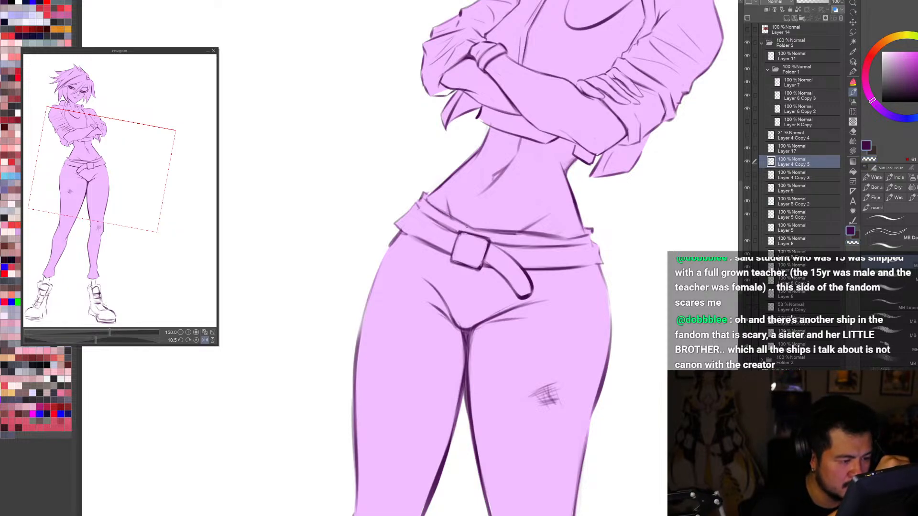
Step: Review the full figure's pose in mirrored and tilted views, ending with a close look at the belt and hips
key("h")
key("ctrl+0")
key("h")
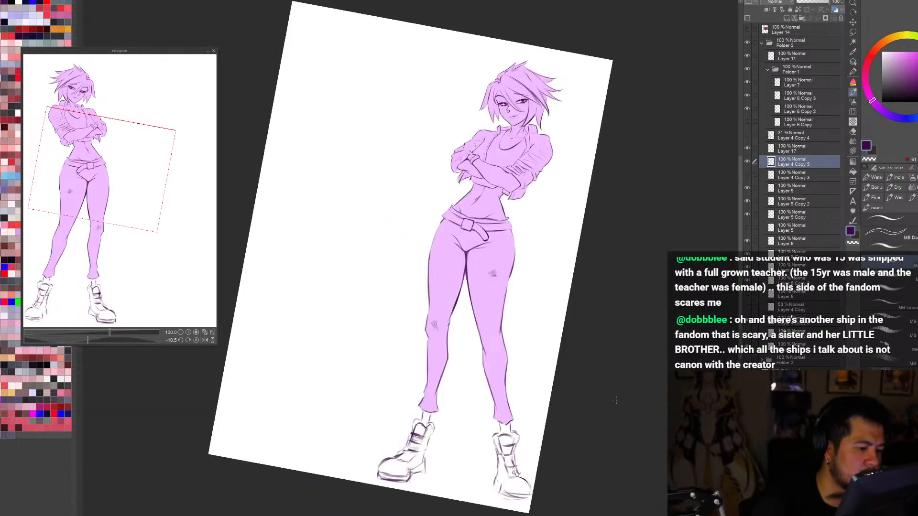
key("r")
mouse_move(626, 329)
left_mouse_down()
mouse_move(508, 463)
mouse_move(623, 339)
left_mouse_up()
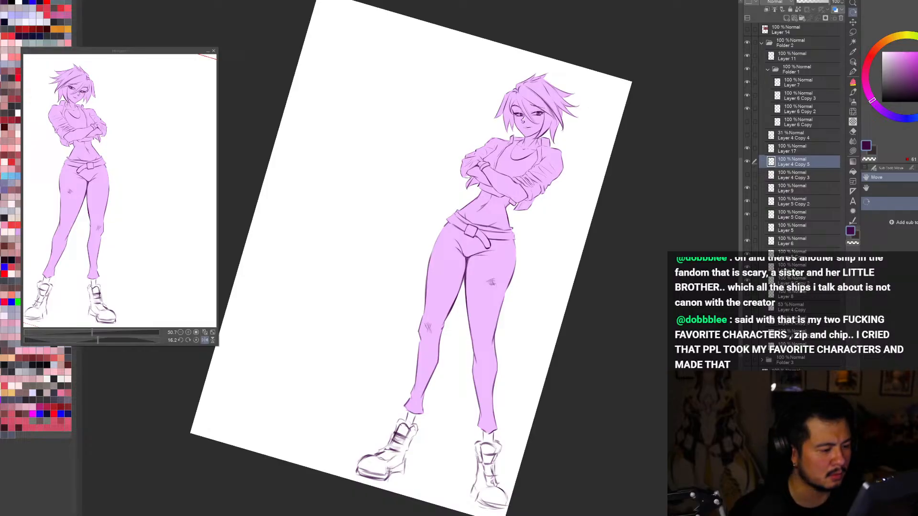
key("ctrl+plus")
key("ctrl+plus")
key("ctrl+plus")
key("ctrl+plus")
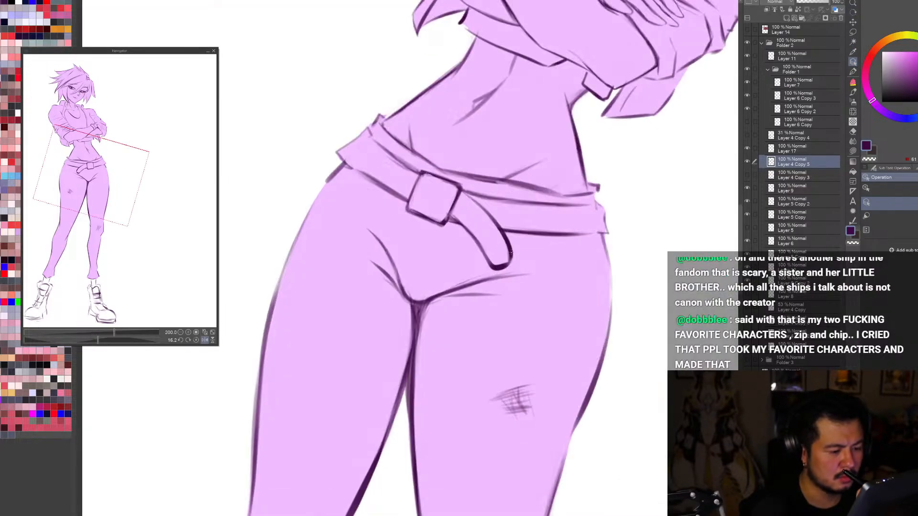
Step: Toggle individual line layers off and on to identify which one holds the belt, viewing the hips at different tilts
left_click(748, 161)
left_click(747, 162)
left_click(801, 148)
left_click_drag(507, 263, 497, 215)
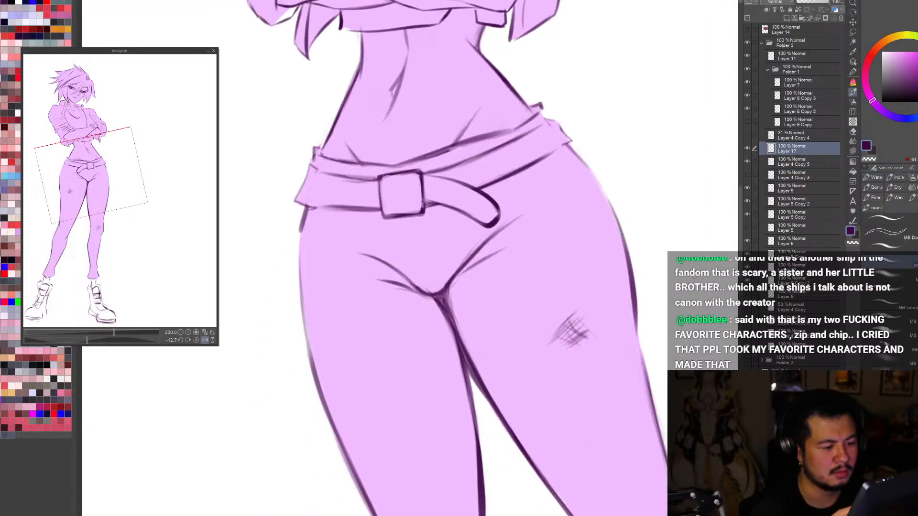
left_click_drag(621, 194, 634, 260)
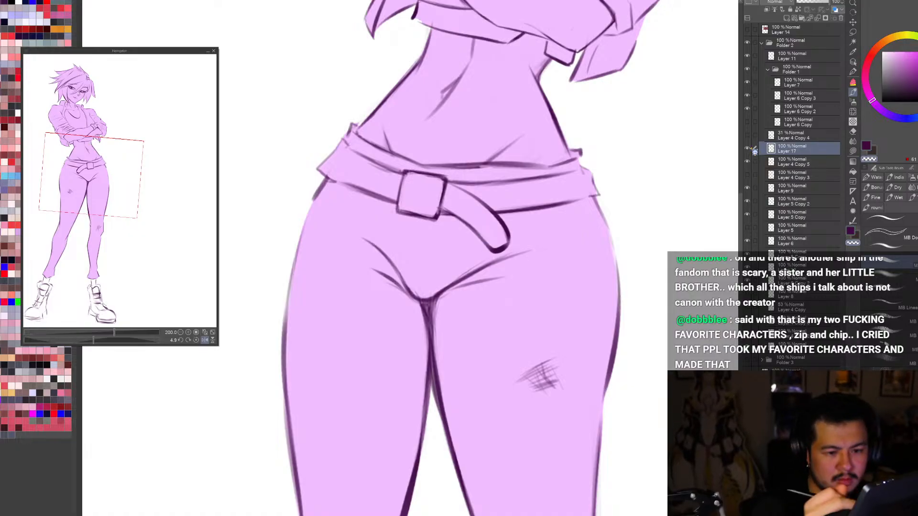
left_click(747, 161)
left_click(748, 161)
left_click(748, 172)
left_click(749, 173)
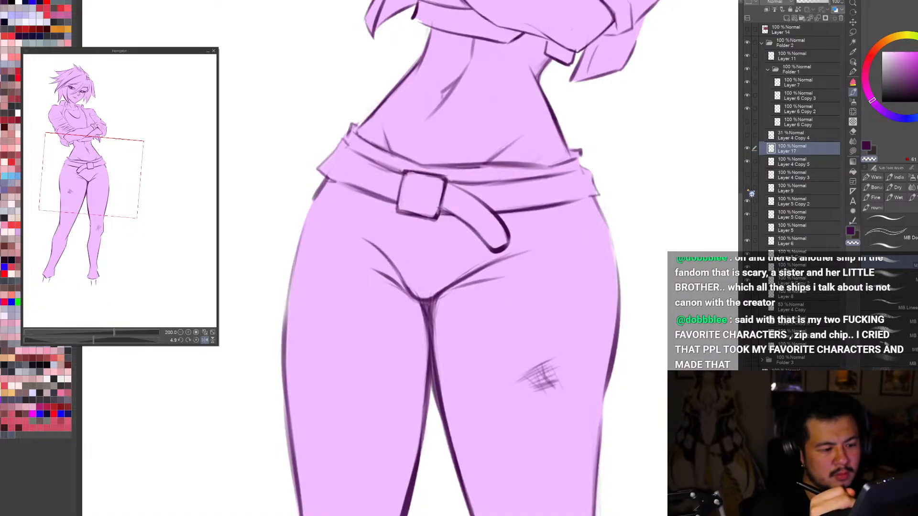
left_click(748, 110)
left_click(748, 110)
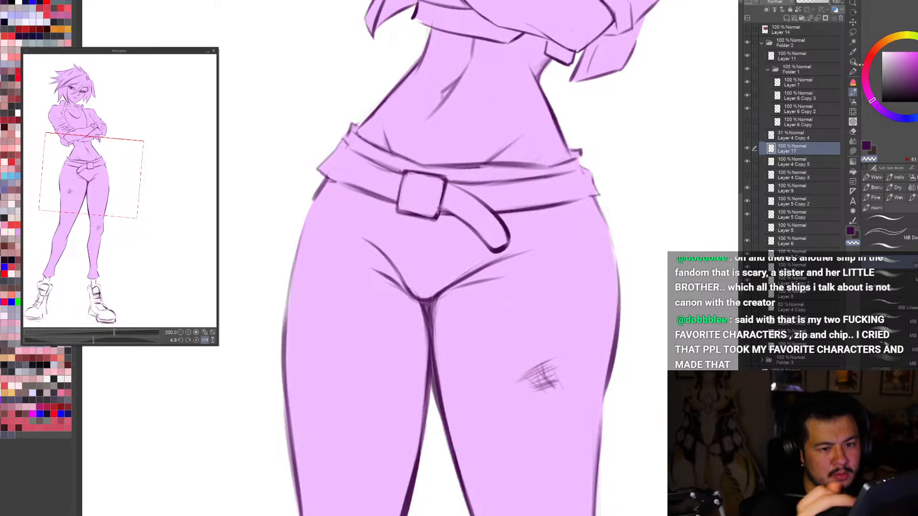
left_click(852, 61)
left_click(784, 162)
left_click(748, 161)
left_click(747, 161)
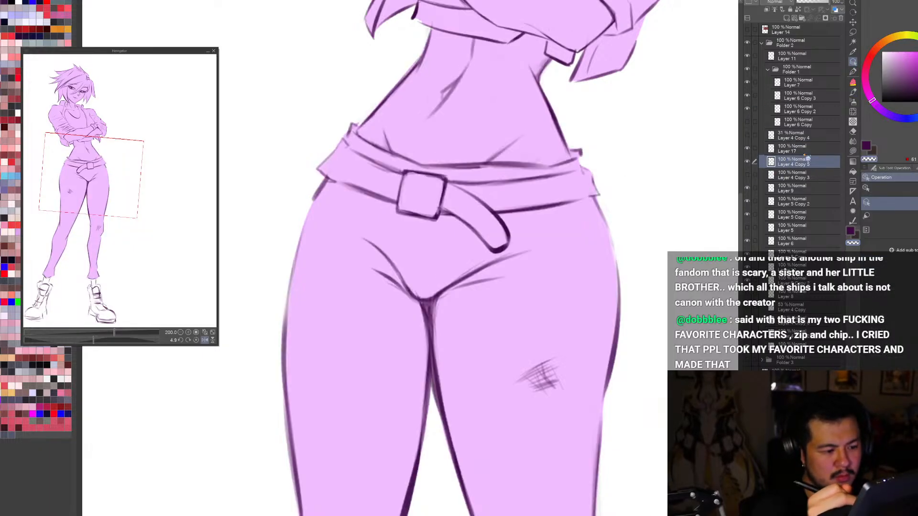
Step: Try reworking the belt's rounded hanging end on Layer 17, then undo the stroke
left_click(806, 150)
key("b")
left_click_drag(497, 247, 519, 238)
key("ctrl+z")
key("c")
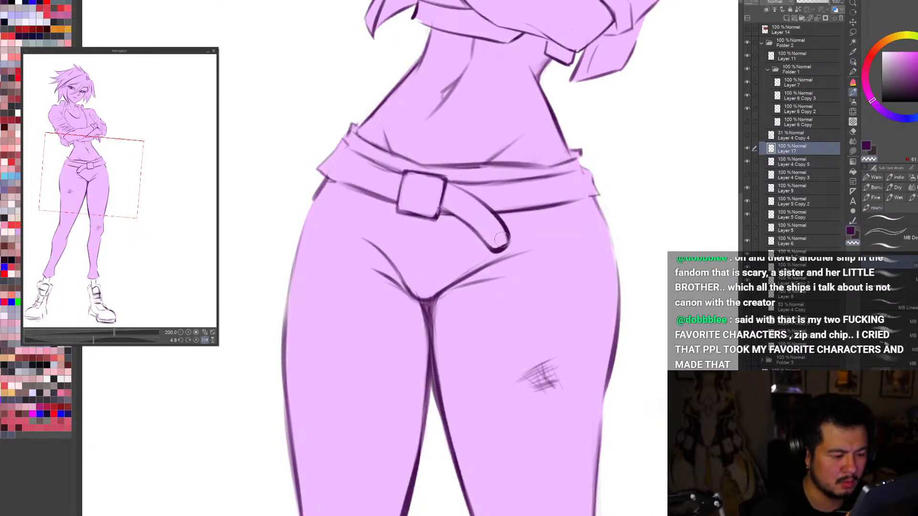
Step: Check the visibility of Layer 17 and Layer 4 Copy 5, and make Layer 4 Copy 5 active
left_click(747, 148)
left_click(747, 148)
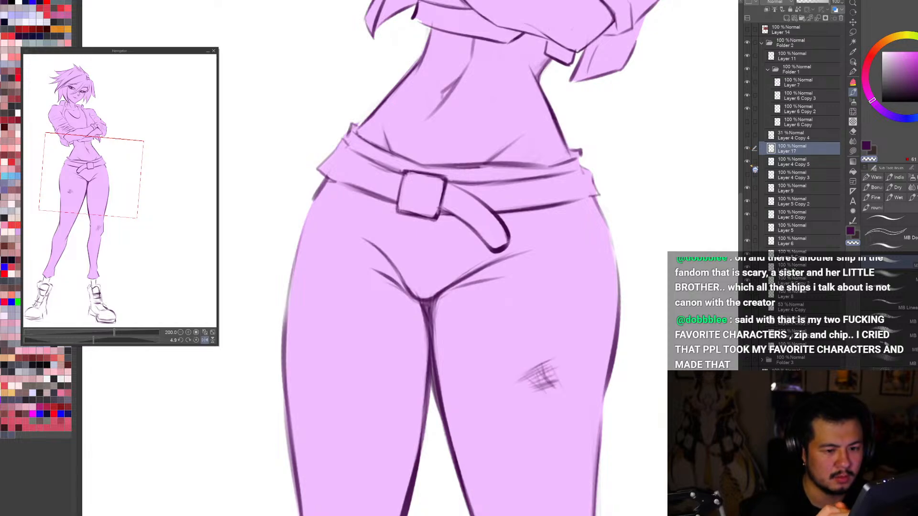
left_click(748, 162)
left_click(747, 162)
left_click(747, 162)
left_click(747, 162)
left_click(807, 163)
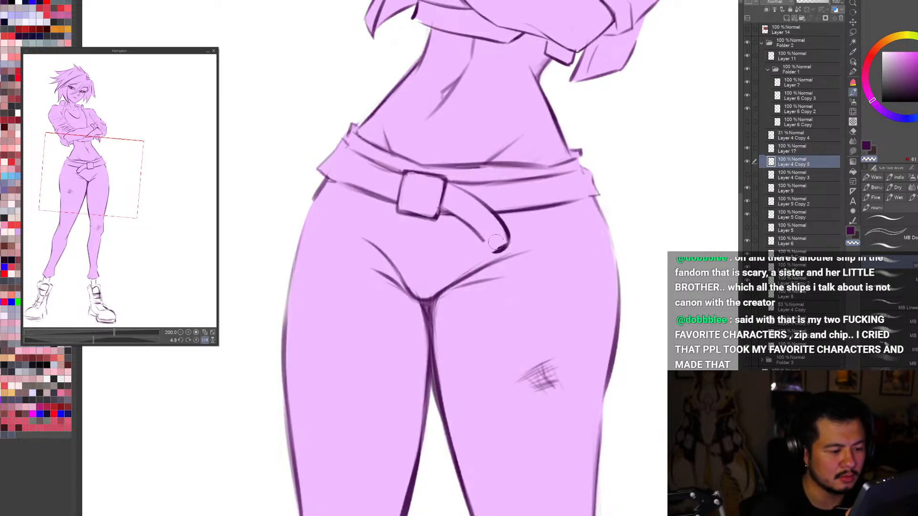
Step: Erase the rounded end of the hanging belt strap and redraw it as an angular, pointed tip
mouse_move(516, 227)
left_mouse_down()
mouse_move(504, 247)
mouse_move(491, 241)
mouse_move(512, 225)
mouse_move(484, 241)
mouse_move(515, 251)
left_mouse_up()
key("ctrl+z")
key("c")
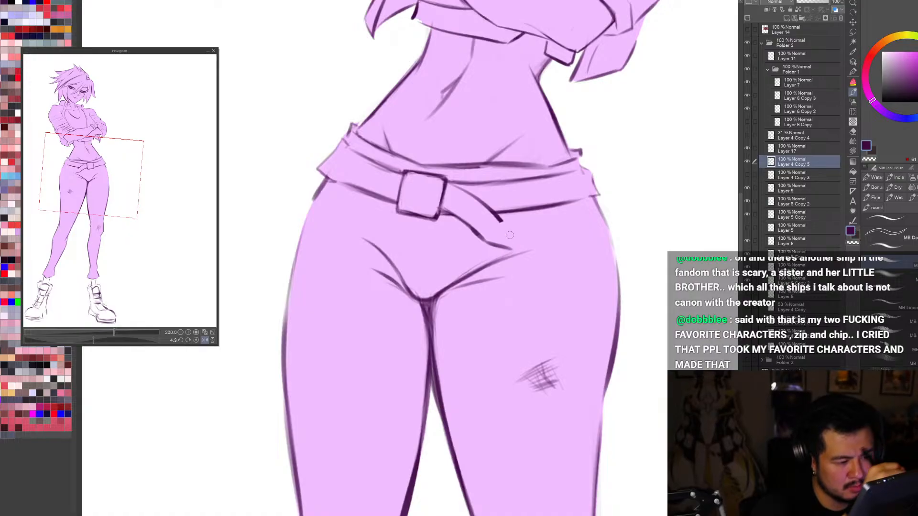
mouse_move(497, 220)
left_mouse_down()
mouse_move(509, 243)
mouse_move(506, 228)
left_mouse_up()
key("c")
key("c")
key("ctrl+z")
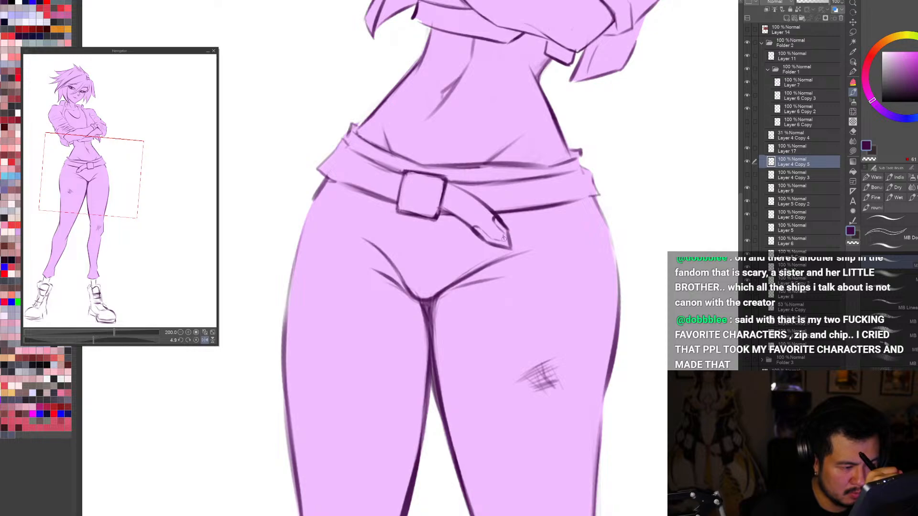
Step: Refine the side edge of the belt strap's pointed tip, alternating between drawing and erasing
key("c")
mouse_move(504, 229)
left_mouse_down()
mouse_move(500, 222)
mouse_move(481, 236)
mouse_move(509, 245)
left_mouse_up()
key("c")
key("c")
key("c")
key("c")
Step: Clean up the point and inner trim lines of the belt strap's tip in a strongly tilted view
key("ctrl+0")
key("r")
left_click_drag(603, 453, 495, 480)
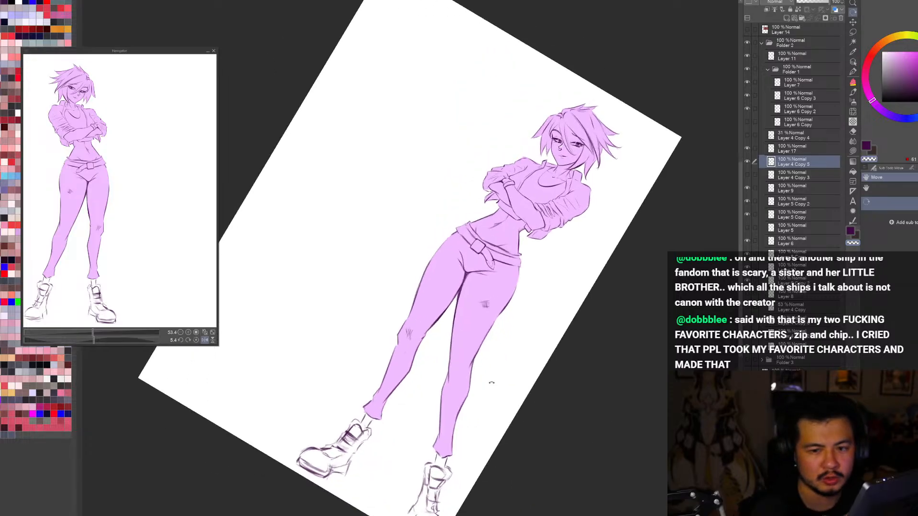
scroll(491, 252, "up", 3)
left_click_drag(574, 382, 544, 414)
key("b")
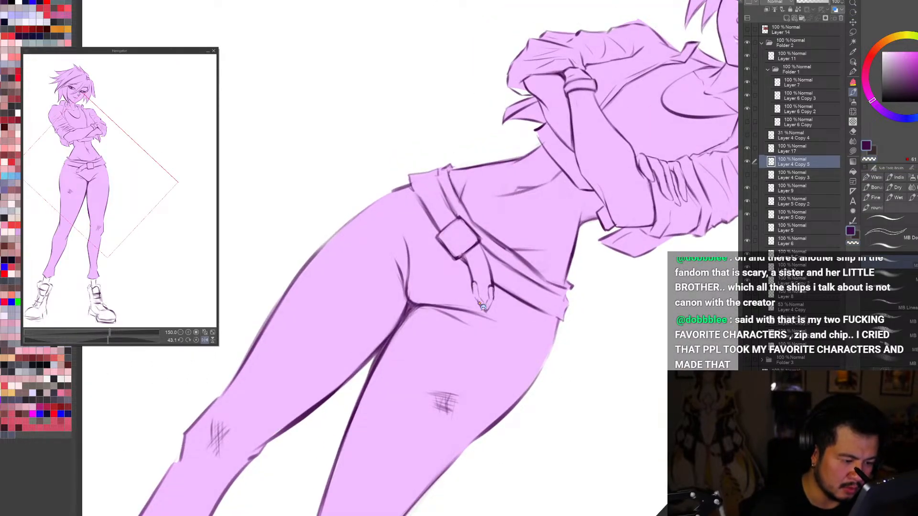
left_click(483, 308, "alt")
key("c")
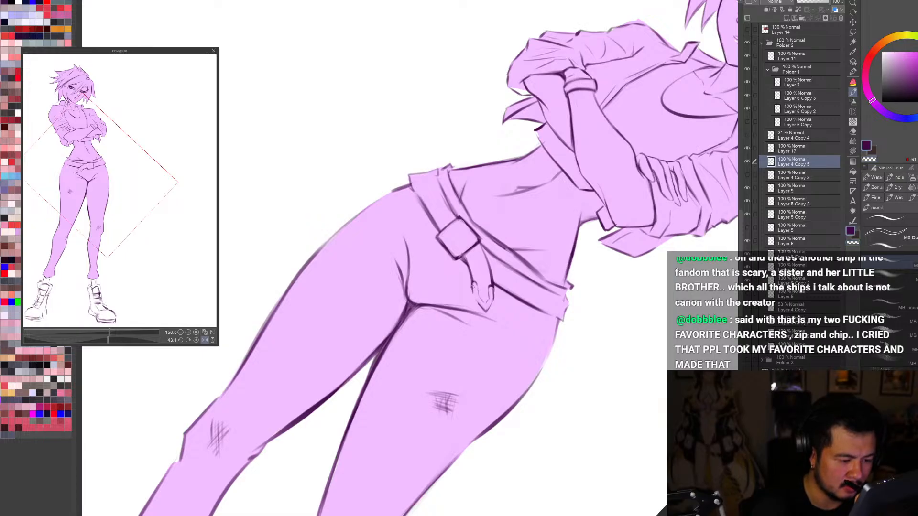
mouse_move(472, 285)
left_mouse_down()
mouse_move(482, 308)
mouse_move(494, 300)
left_mouse_up()
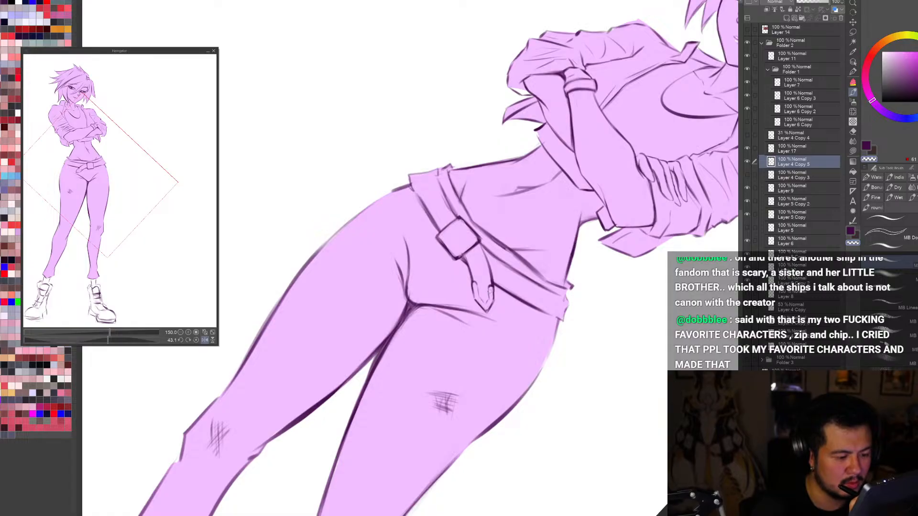
Step: Touch up the outer edge of the belt strap's tip in a close-up, less tilted view
key("ctrl+0")
key("r")
mouse_move(595, 278)
left_mouse_down()
mouse_move(526, 395)
mouse_move(385, 411)
mouse_move(496, 259)
mouse_move(486, 233)
left_mouse_up()
scroll(491, 268, "up", 5)
key("b")
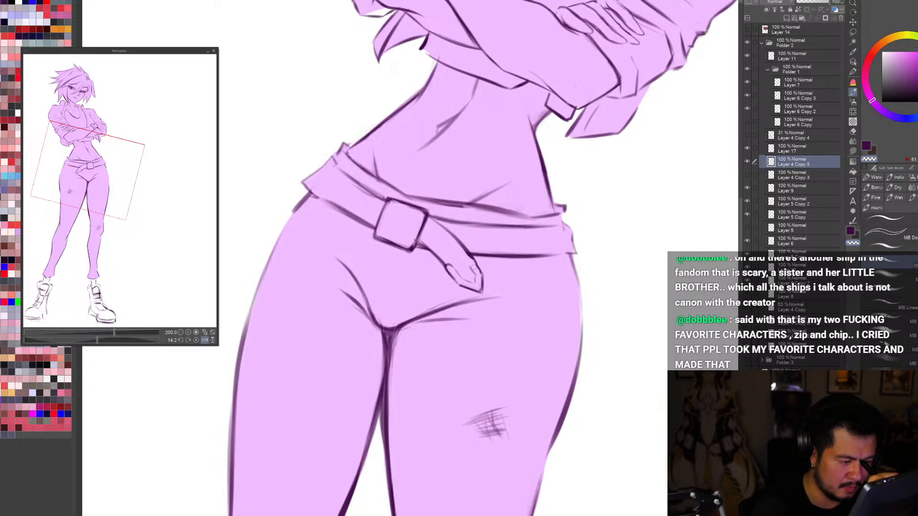
key("c")
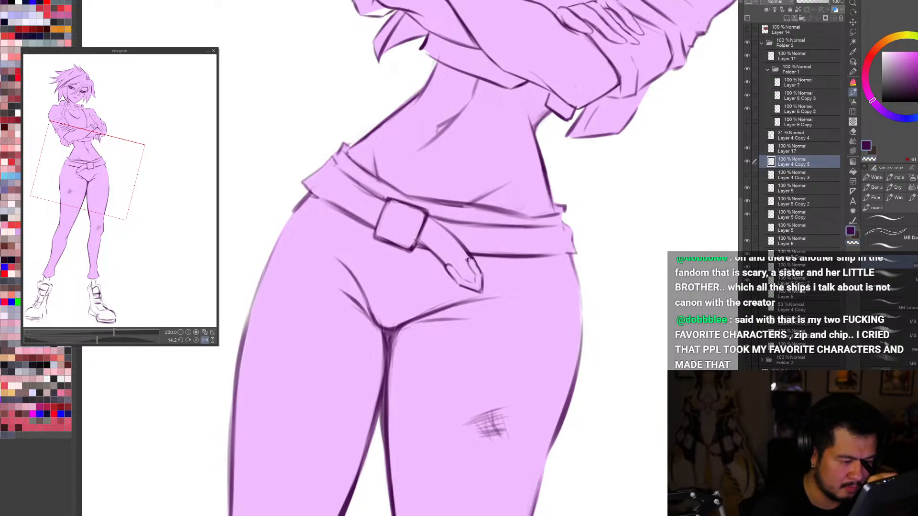
key("c")
mouse_move(473, 261)
left_mouse_down()
mouse_move(478, 275)
mouse_move(461, 278)
mouse_move(483, 274)
mouse_move(481, 293)
left_mouse_up()
key("c")
key("c")
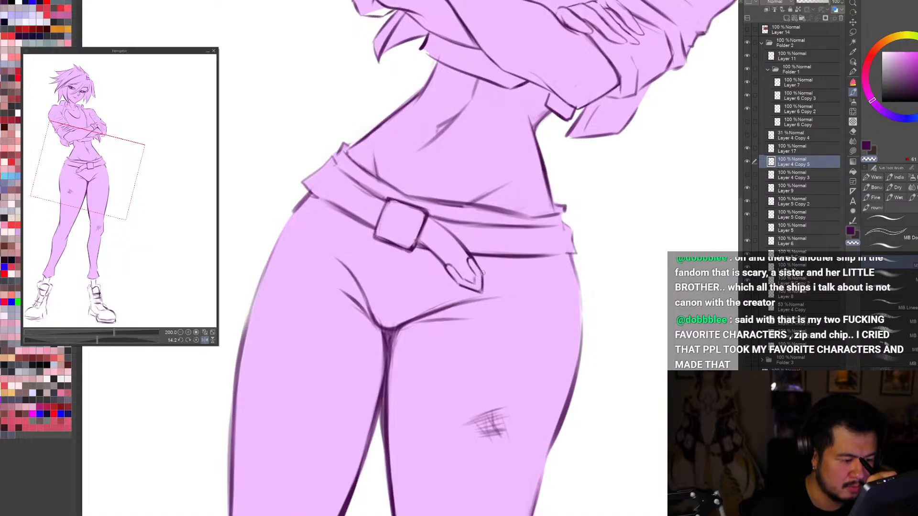
key("c")
Step: Examine the reshaped belt strap on the whole figure in nearly upright normal and mirrored views
key("ctrl+0")
key("r")
left_click_drag(569, 434, 632, 430)
key("h")
key("h")
scroll(482, 190, "up", 2)
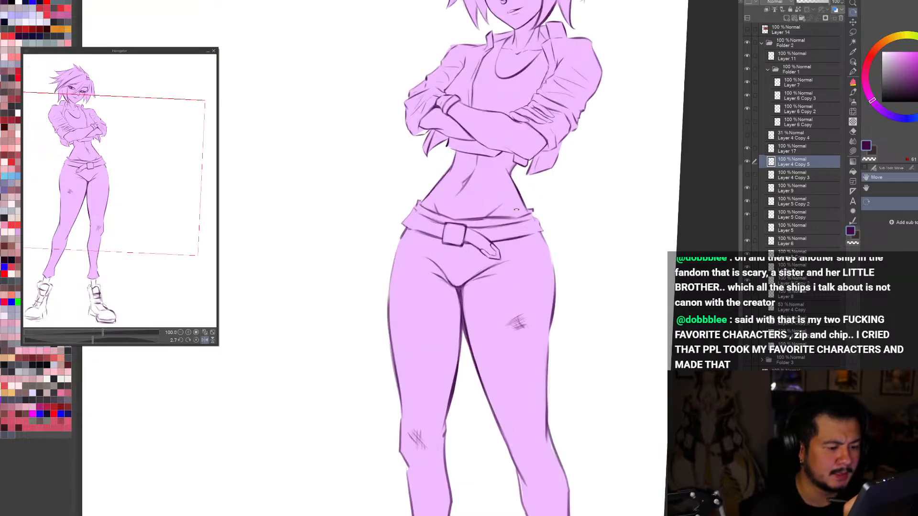
key("b")
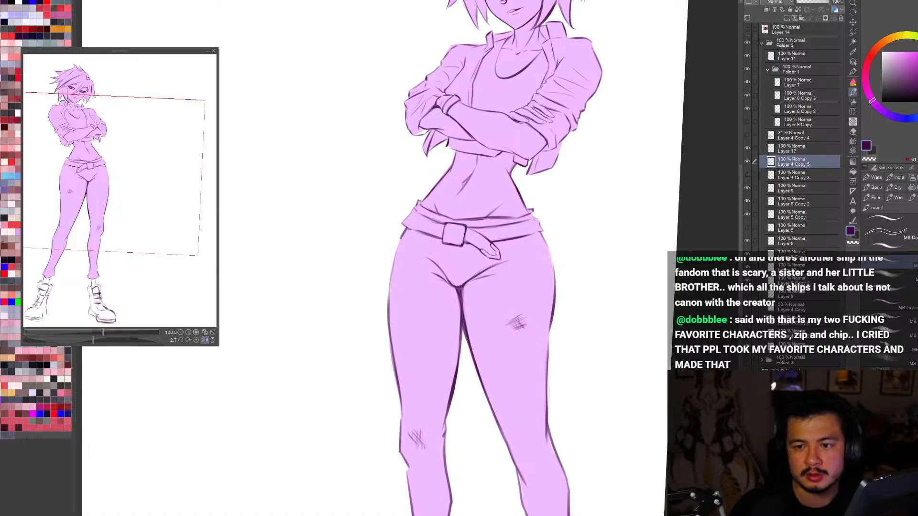
key("ctrl+0")
key("h")
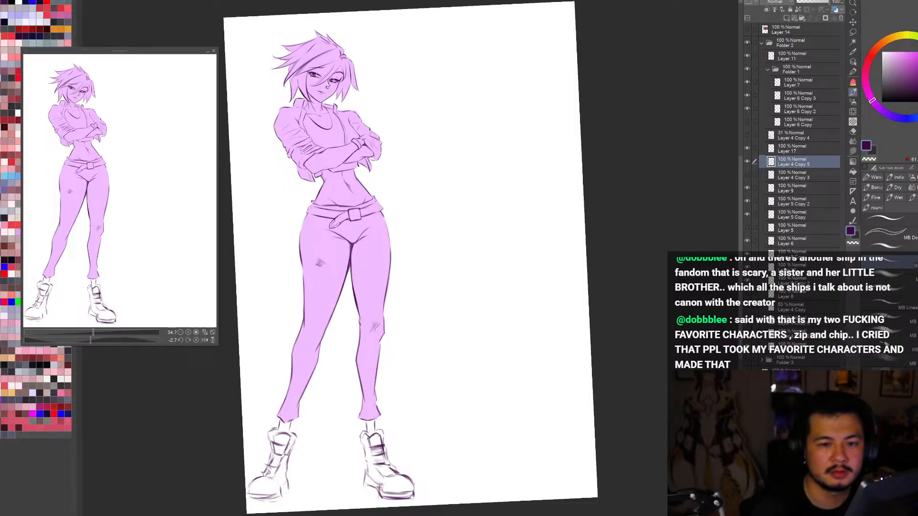
Step: Sketch a belt loop behind the buckle and a vertical fly seam from the buckle toward the crotch
scroll(361, 198, "up", 5)
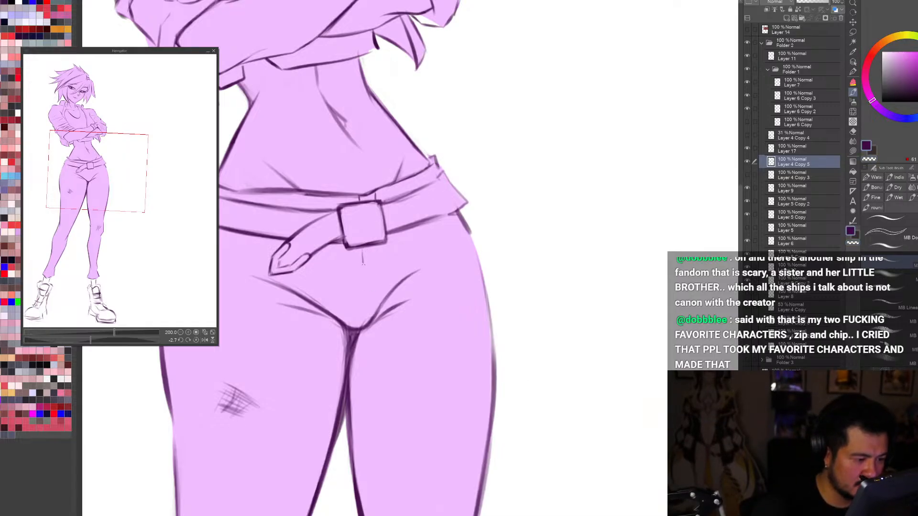
key("h")
left_click_drag(459, 251, 467, 325)
key("ctrl+z")
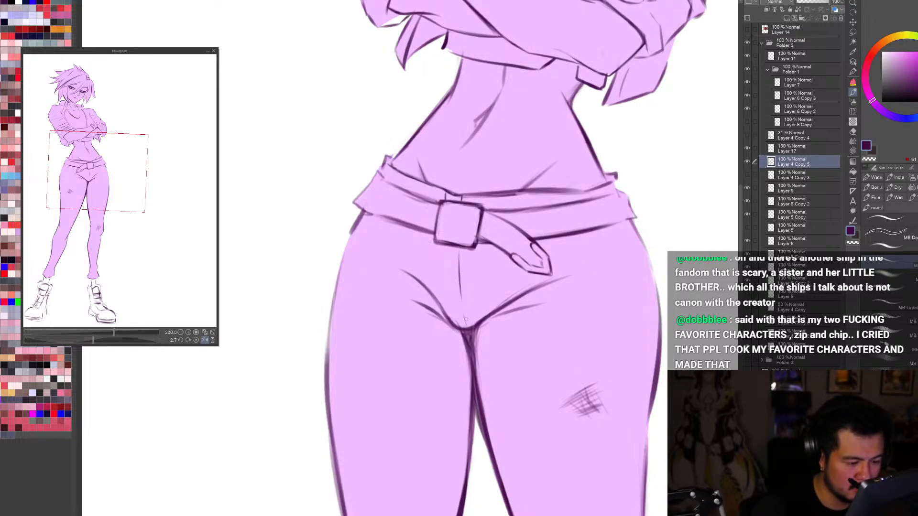
Step: Draw a second, curved fly stitching line beside the centre seam below the buckle in the mirrored view
key("ctrl+0")
key("h")
scroll(347, 206, "up", 3)
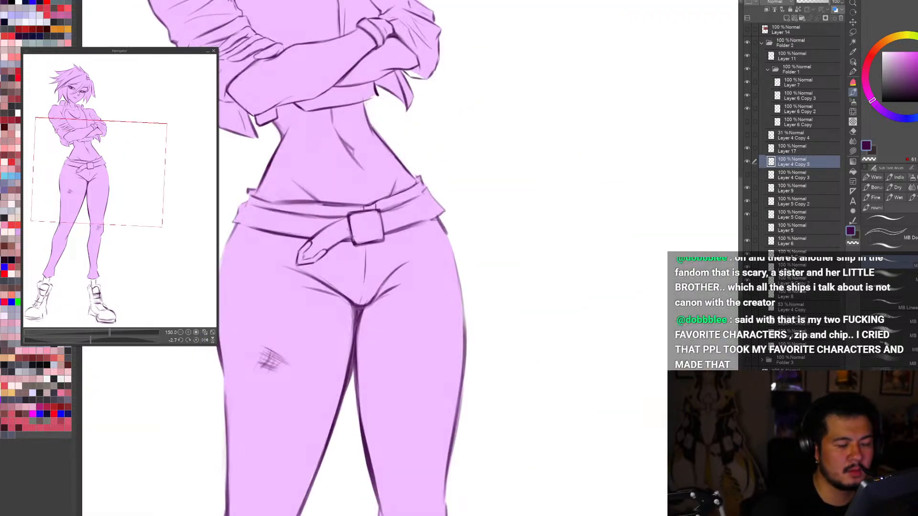
scroll(348, 237, "up", 1)
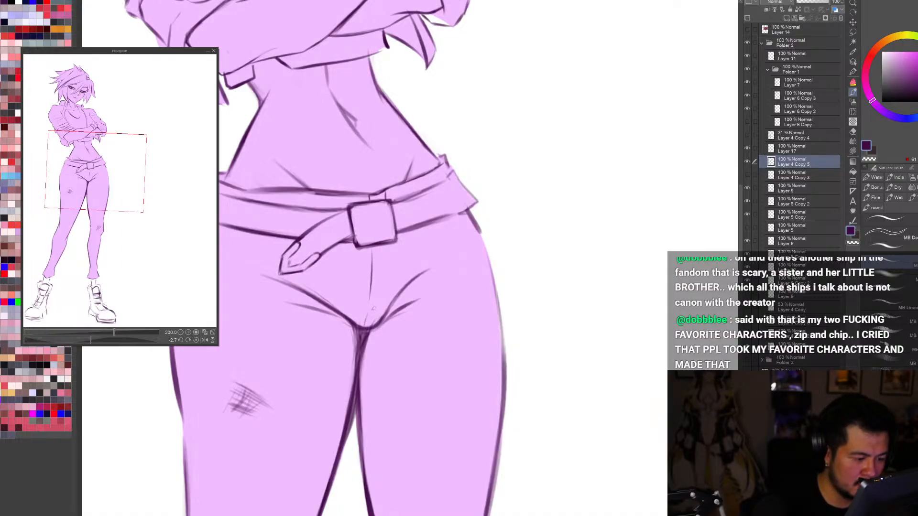
left_click_drag(374, 309, 380, 295)
left_click_drag(383, 253, 381, 287)
key("ctrl+z")
key("ctrl+z")
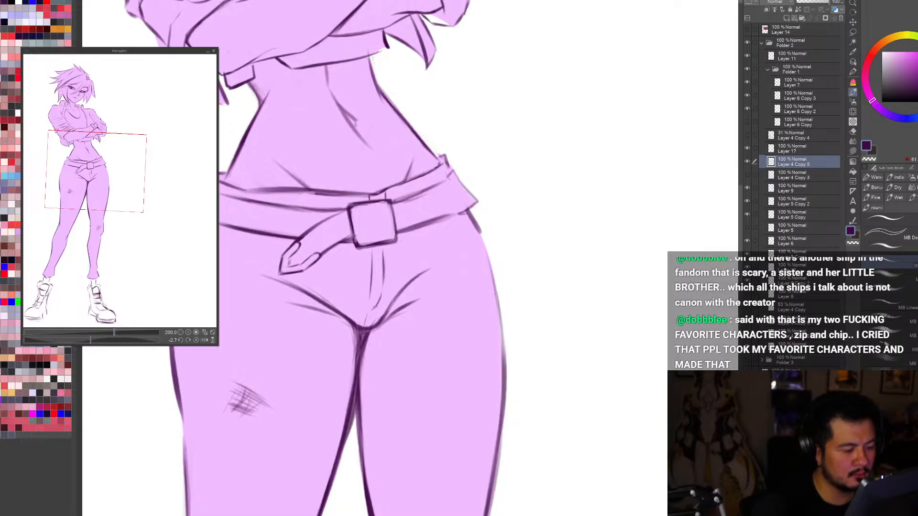
key("c")
Step: Examine the trousers' fly on the full page and closer up in normal and mirrored views
key("h")
scroll(478, 208, "down", 5)
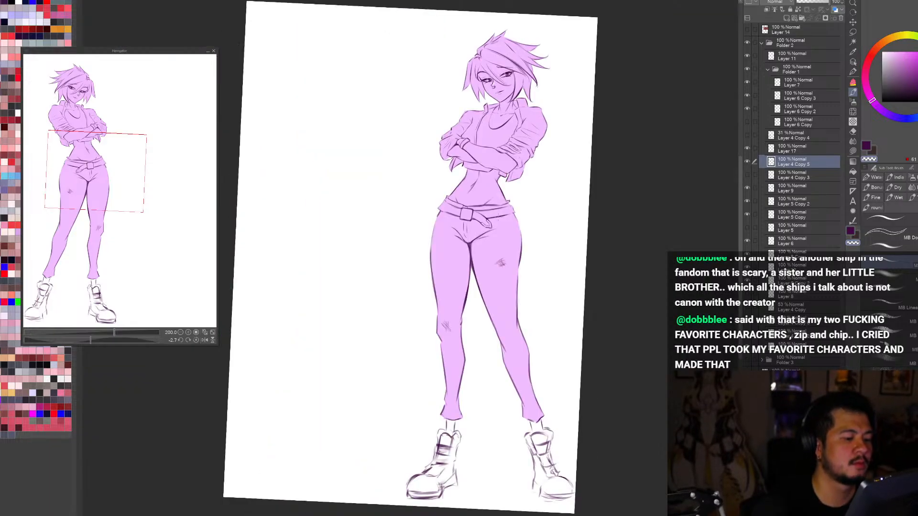
scroll(473, 198, "up", 1)
scroll(474, 201, "down", 2)
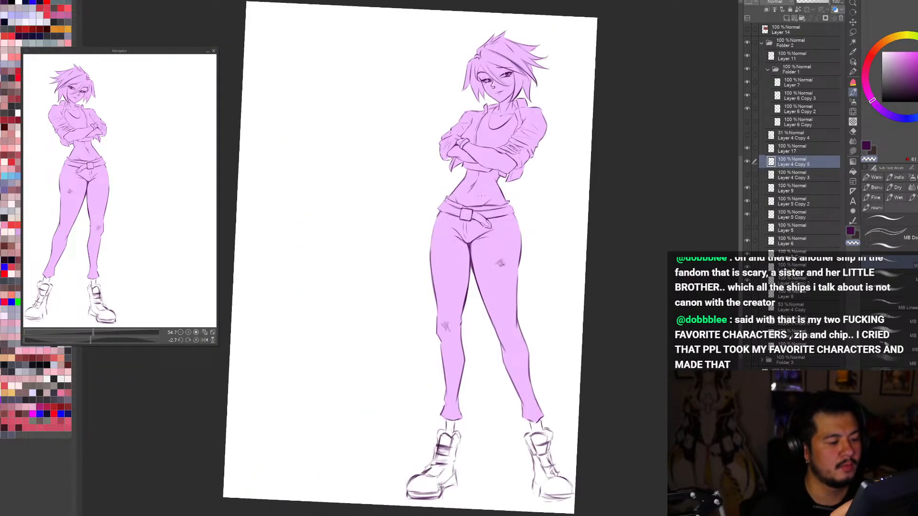
scroll(485, 185, "up", 2)
scroll(484, 185, "up", 2)
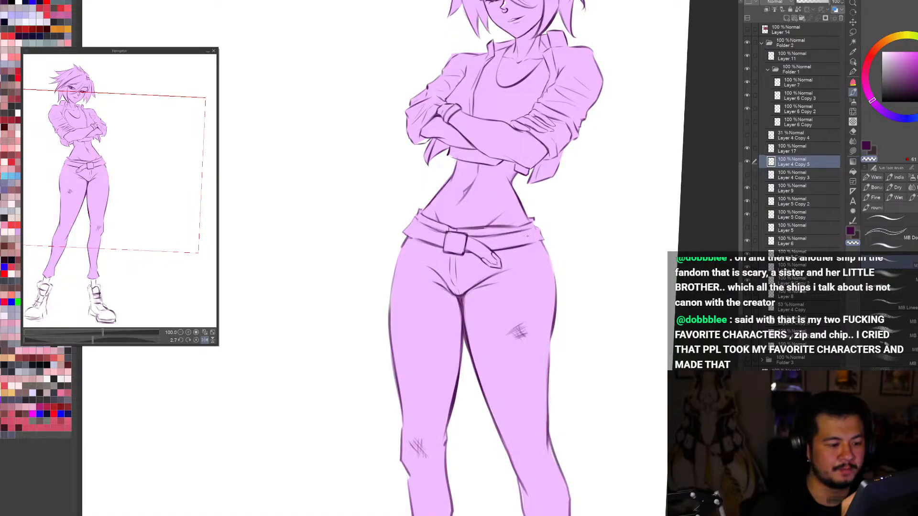
key("h")
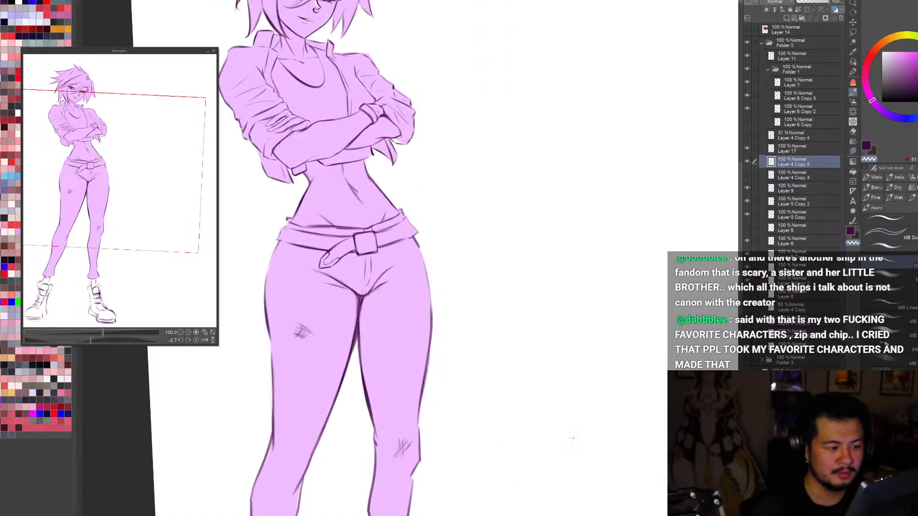
key("h")
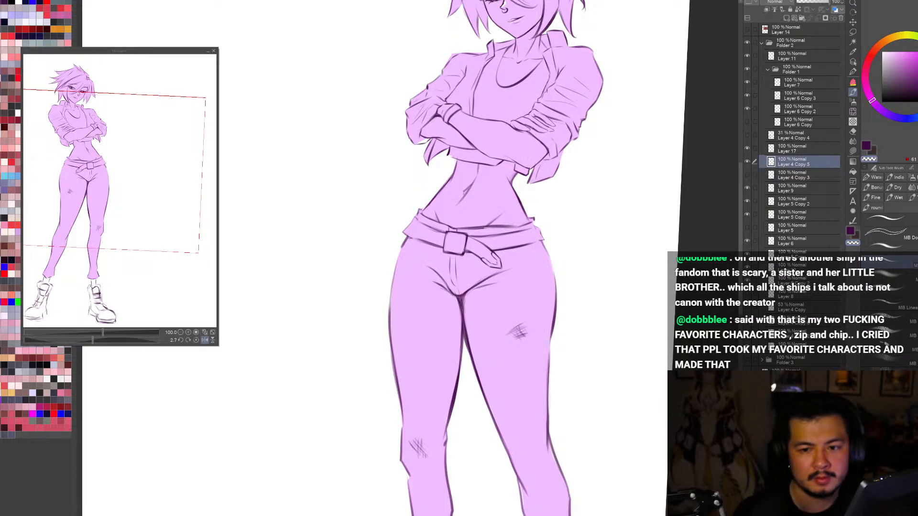
Step: Draw narrow belt loops across the waistband on both sides of the buckle
left_click_drag(496, 232, 505, 249)
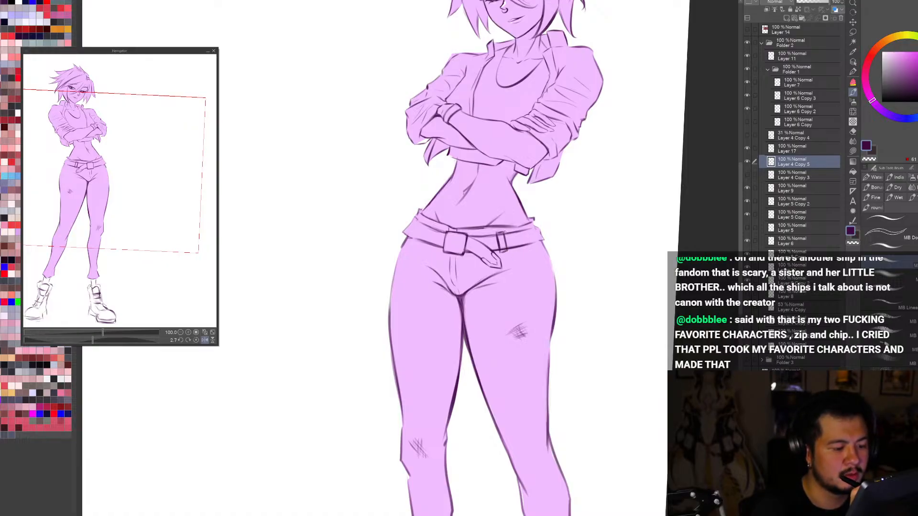
key("h")
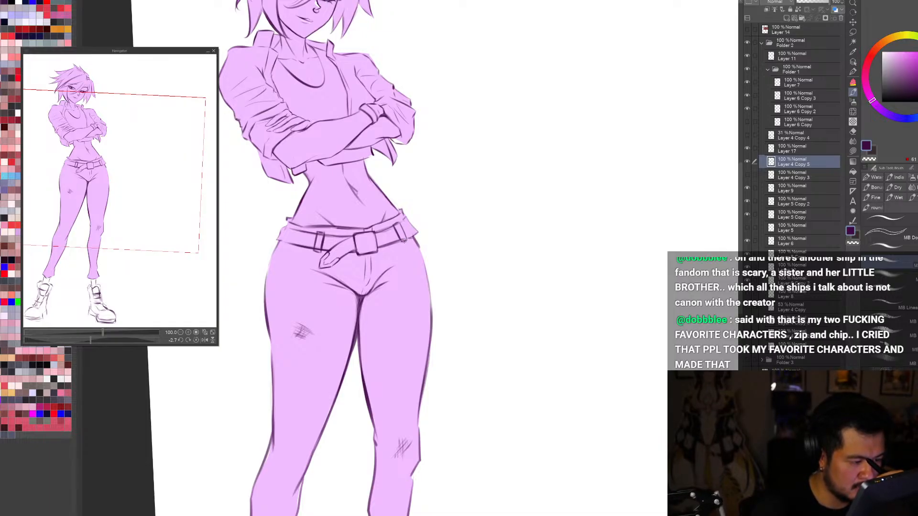
Step: Clean up the lines of the belt loop between the buckle and the figure's hip
scroll(403, 231, "up", 2)
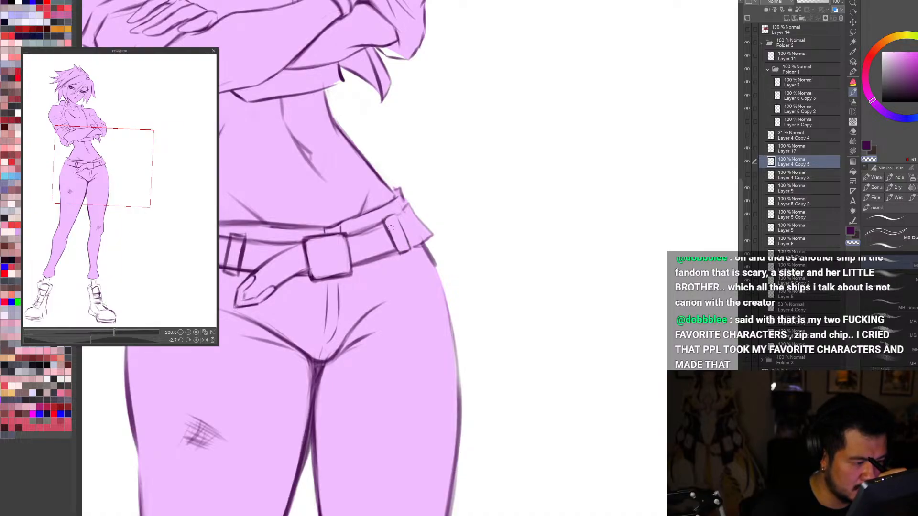
key("c")
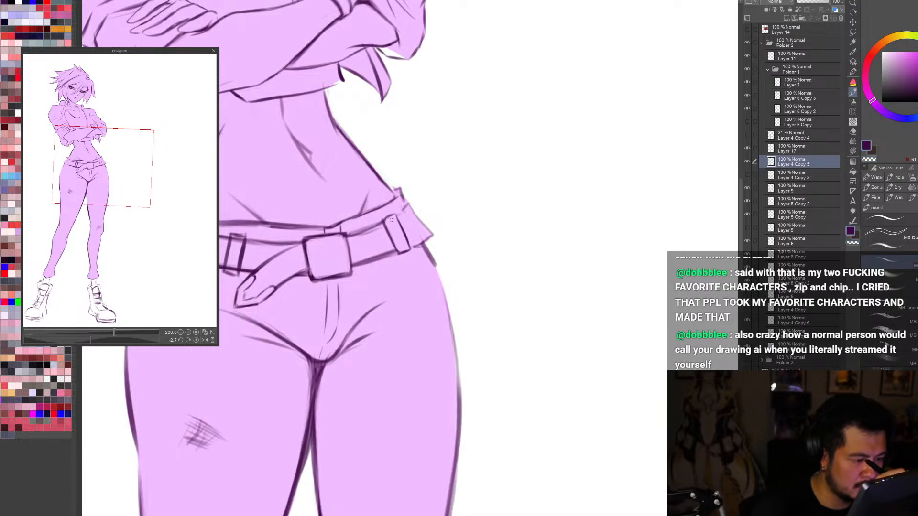
key("ctrl+0")
key("r")
left_click_drag(518, 410, 446, 440)
Step: Refine the belt loops on both sides of the buckle in the mirrored, tilted view, removing stray lines around them
key("h")
left_click_drag(537, 383, 370, 429)
key("ctrl+plus")
key("ctrl+plus")
key("ctrl+plus")
key("ctrl+plus")
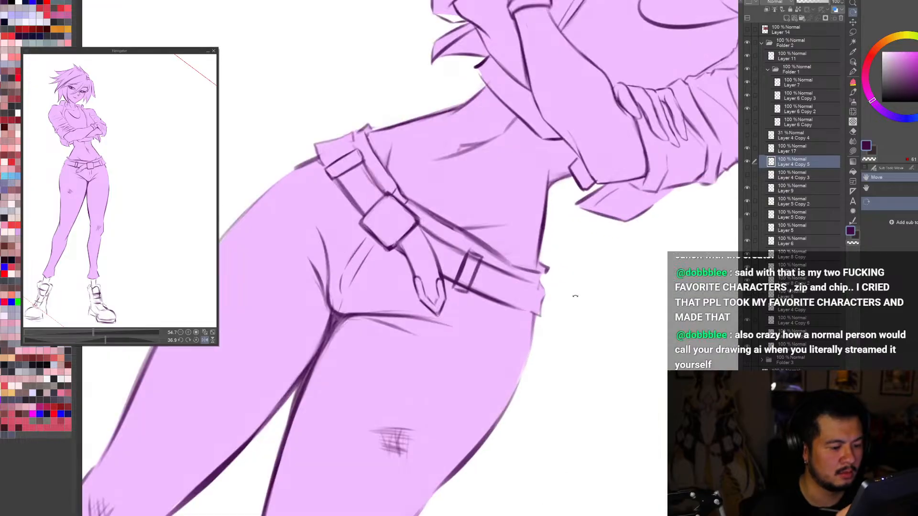
left_click_drag(573, 297, 617, 248)
key("b")
mouse_move(464, 262)
left_mouse_down()
mouse_move(474, 241)
mouse_move(471, 271)
mouse_move(470, 241)
mouse_move(462, 269)
mouse_move(464, 260)
mouse_move(475, 275)
mouse_move(478, 245)
mouse_move(464, 266)
left_mouse_up()
key("c")
key("c")
key("c")
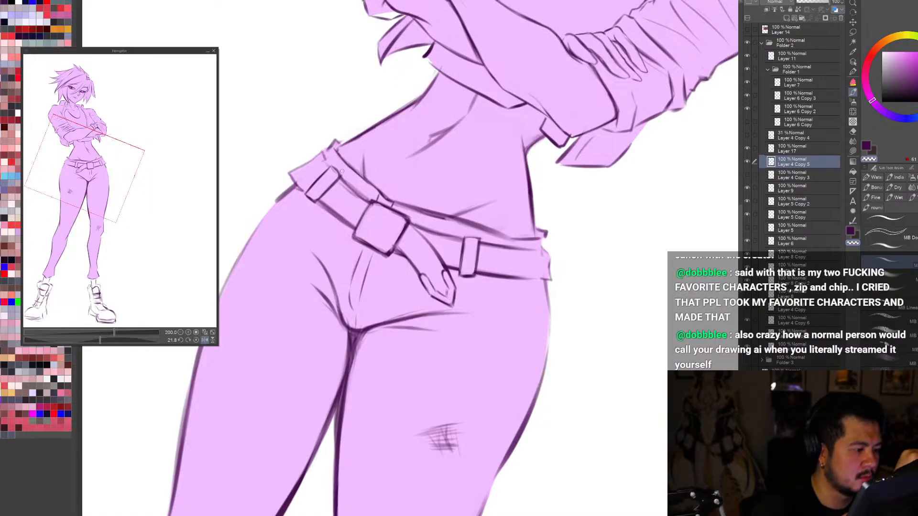
key("c")
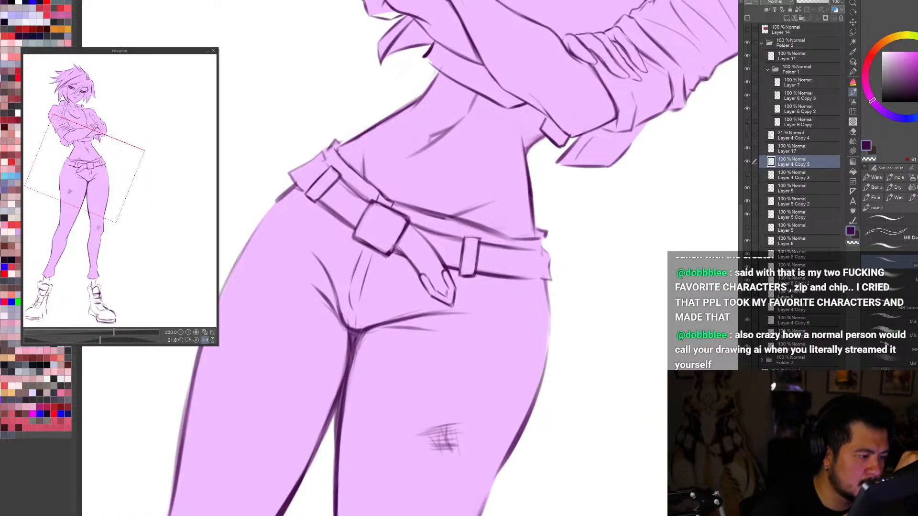
Step: Examine the whole figure on the full page at different tilts and in normal and mirrored views
key("ctrl+0")
key("r")
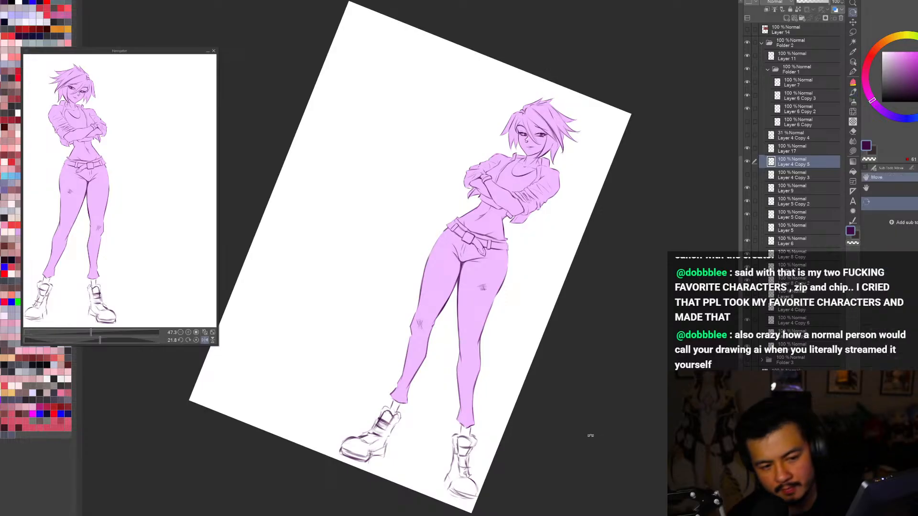
left_click_drag(591, 435, 632, 396)
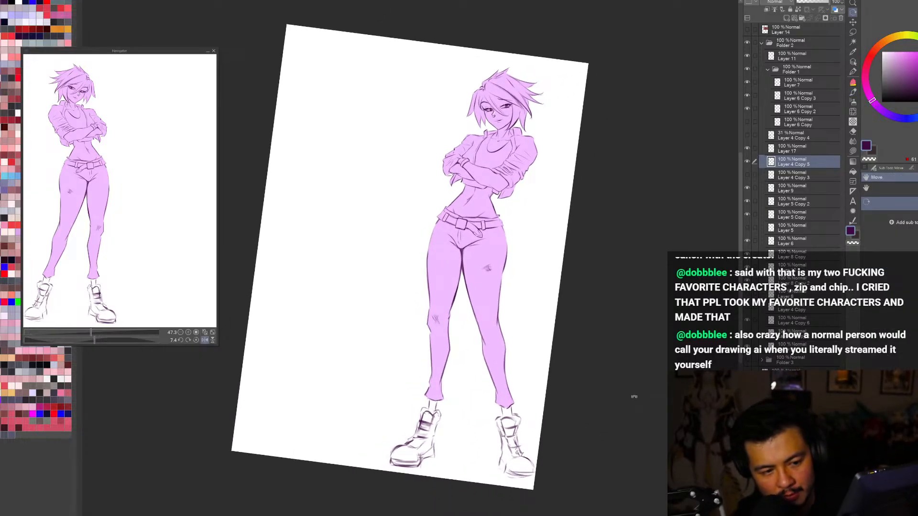
left_click_drag(658, 477, 681, 445)
key("ctrl+0")
key("h")
key("h")
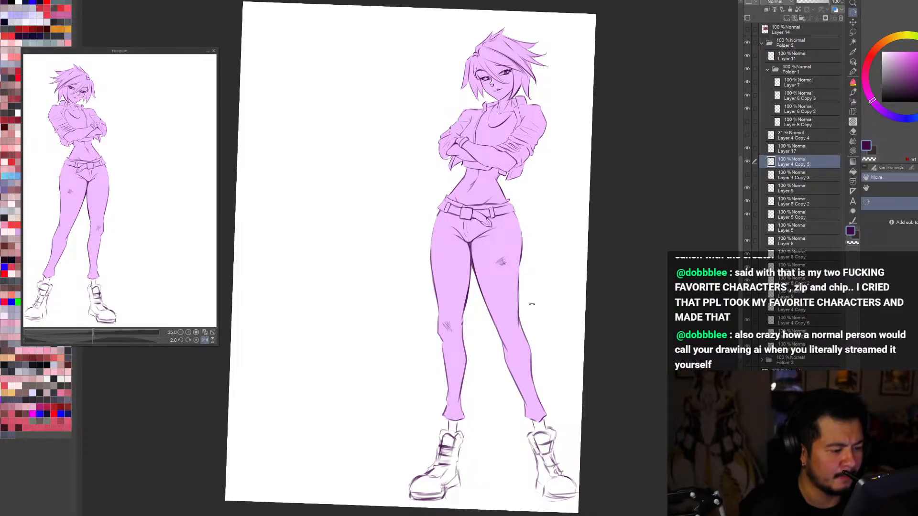
Step: Compare the figure with and without the trousers' line layer, Layer 4 Copy 5, in mirrored and normal views
left_click(748, 162)
left_click(748, 162)
left_click(748, 162)
left_click(748, 162)
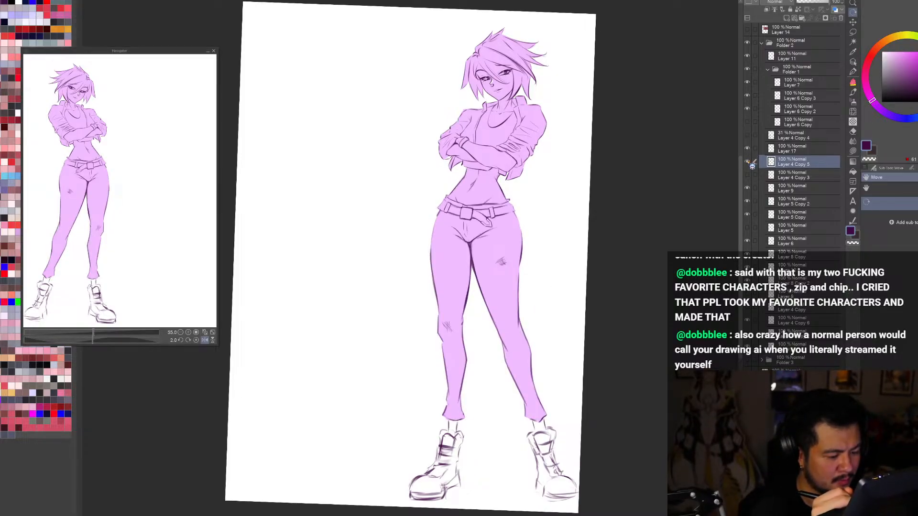
left_click(749, 162)
left_click(748, 162)
scroll(640, 393, "down", 1)
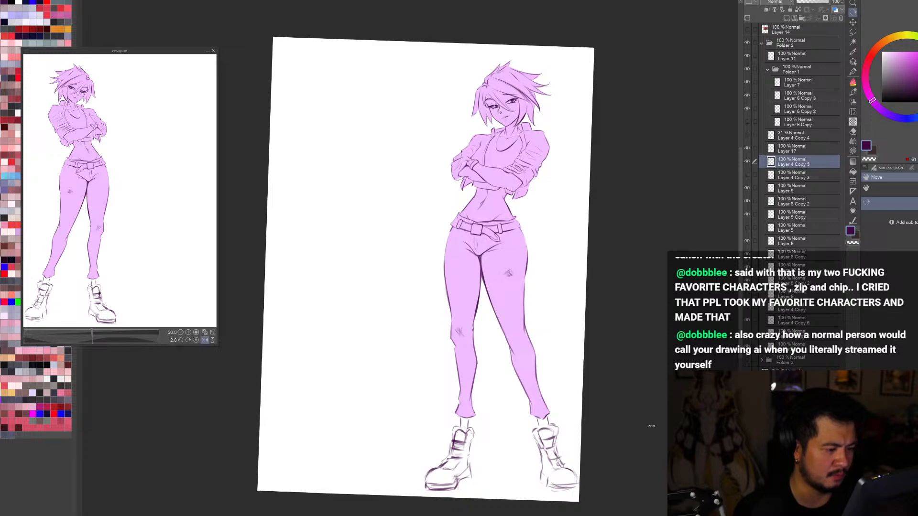
scroll(498, 207, "up", 4)
key("ctrl+0")
key("h")
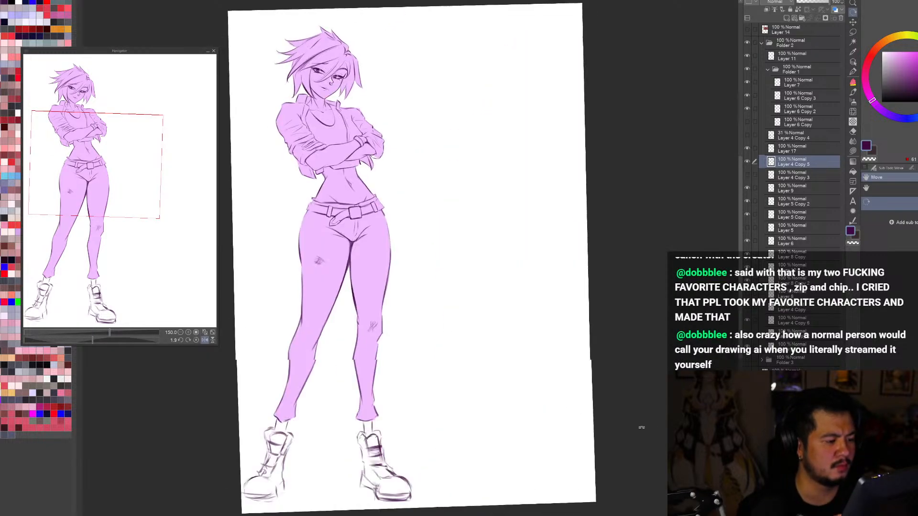
left_click_drag(641, 428, 531, 466)
scroll(407, 174, "up", 2)
left_click_drag(493, 222, 478, 197)
key("ctrl+minus")
key("ctrl+minus")
left_click(747, 162)
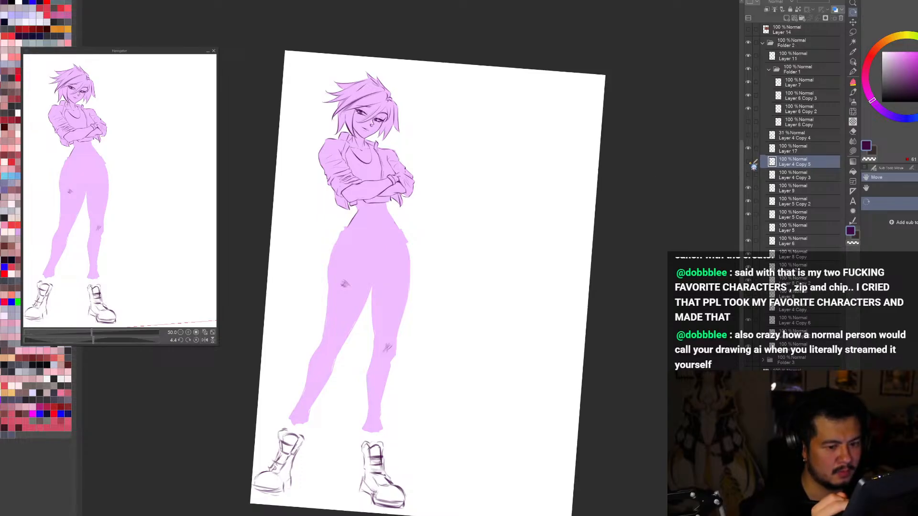
left_click(748, 162)
Step: Touch up the short outer edge of the waistband at the hip in the mirrored, tilted view
scroll(396, 219, "up", 3)
key("h")
left_click_drag(598, 400, 458, 466)
key("b")
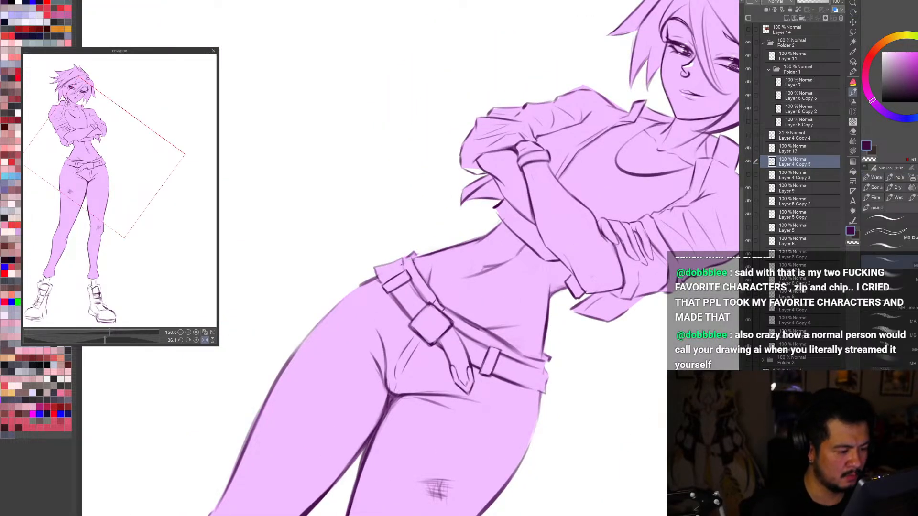
left_click_drag(375, 269, 382, 283)
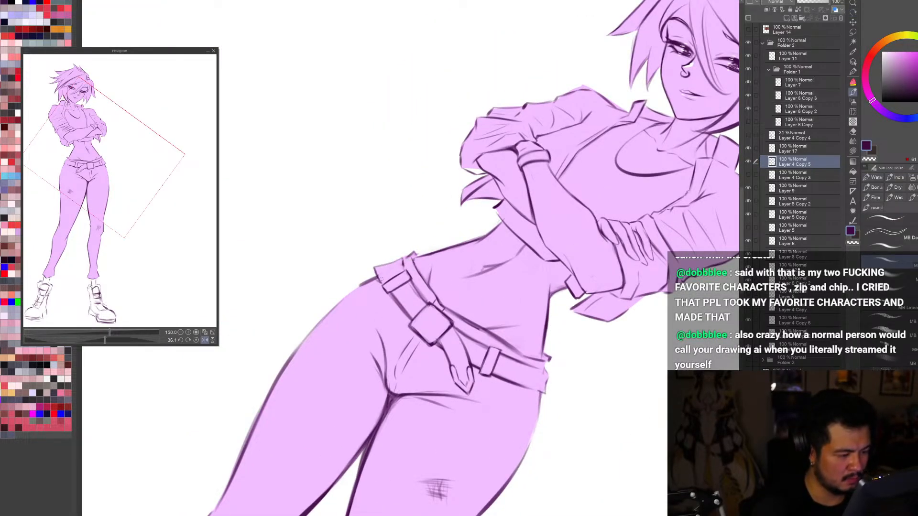
Step: Examine the pose and belt on the full page and closer up, in mirrored and normal views
key("ctrl+0")
key("r")
left_click_drag(600, 422, 498, 498)
left_click_drag(552, 447, 645, 250)
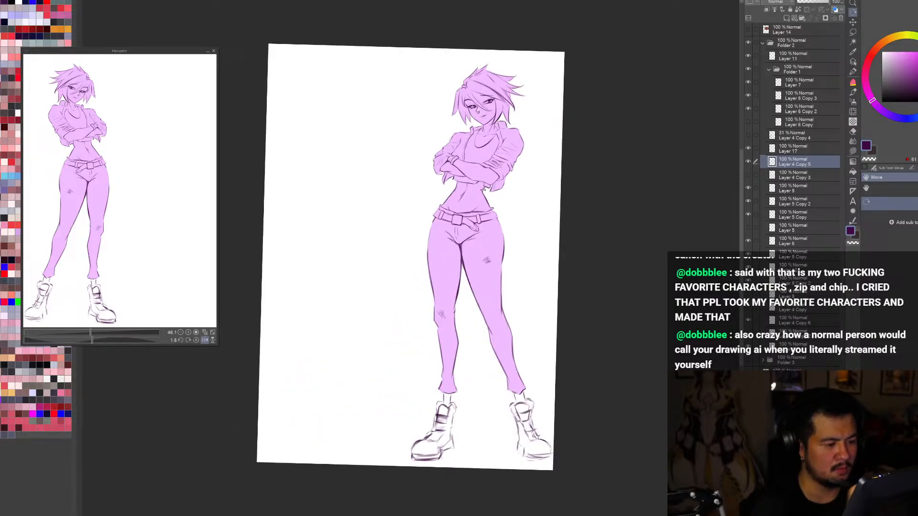
scroll(495, 186, "up", 3)
key("b")
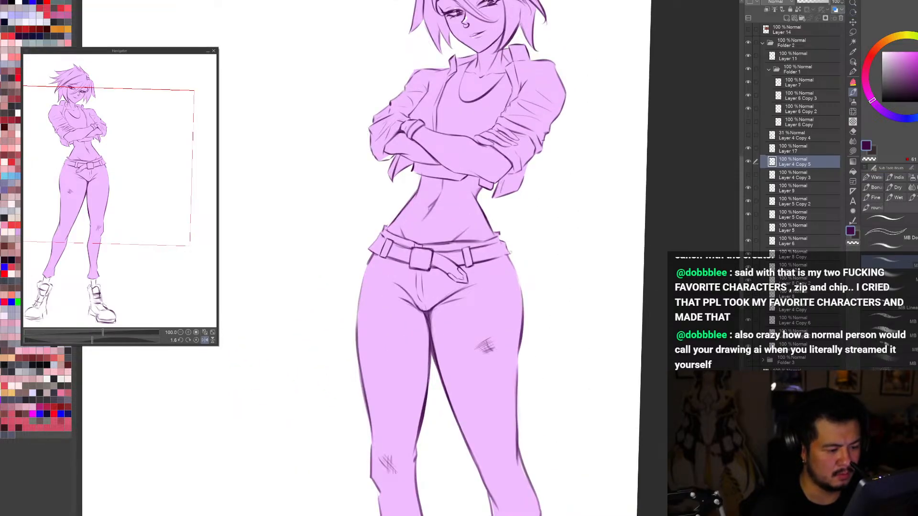
key("h")
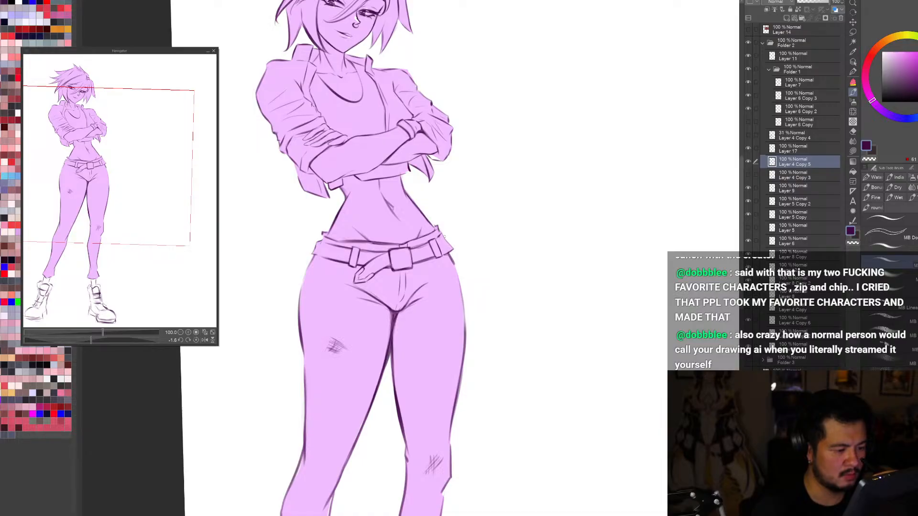
key("h")
key("ctrl+0")
key("h")
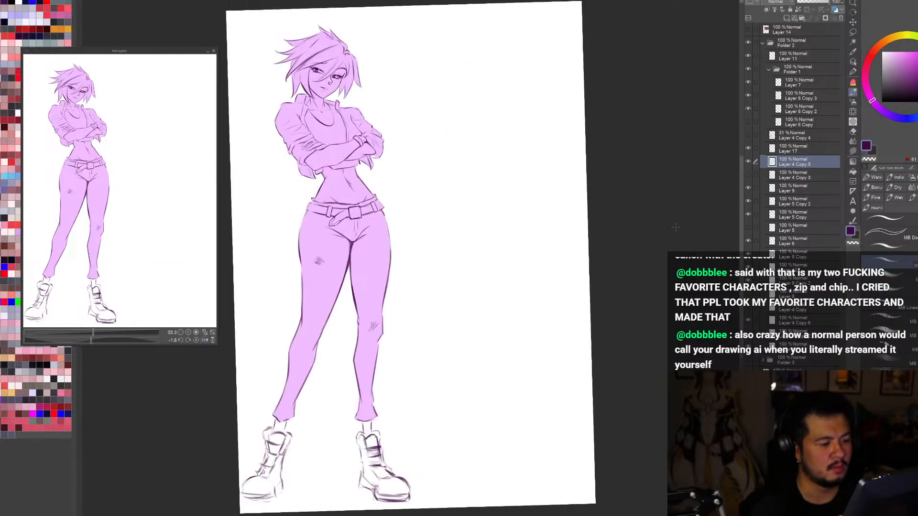
key("h")
scroll(676, 227, "down", 2)
key("r")
key("ctrl+0")
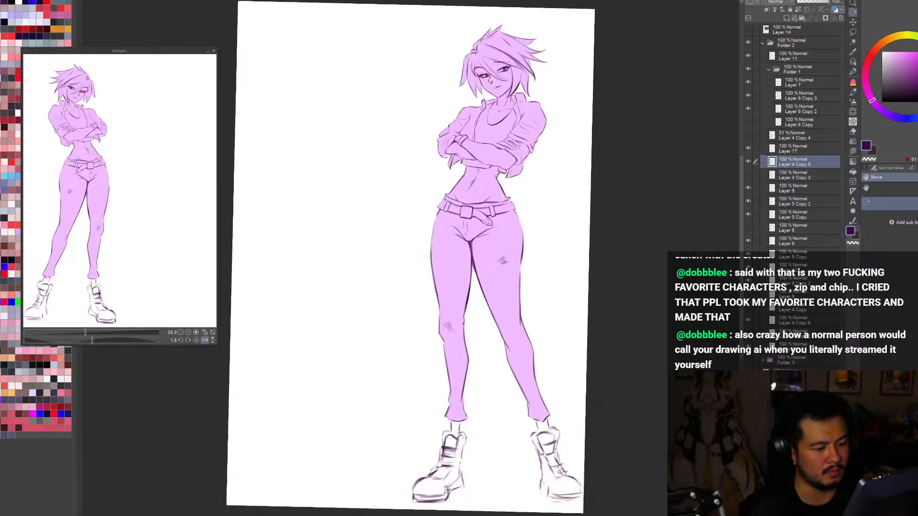
key("h")
key("h")
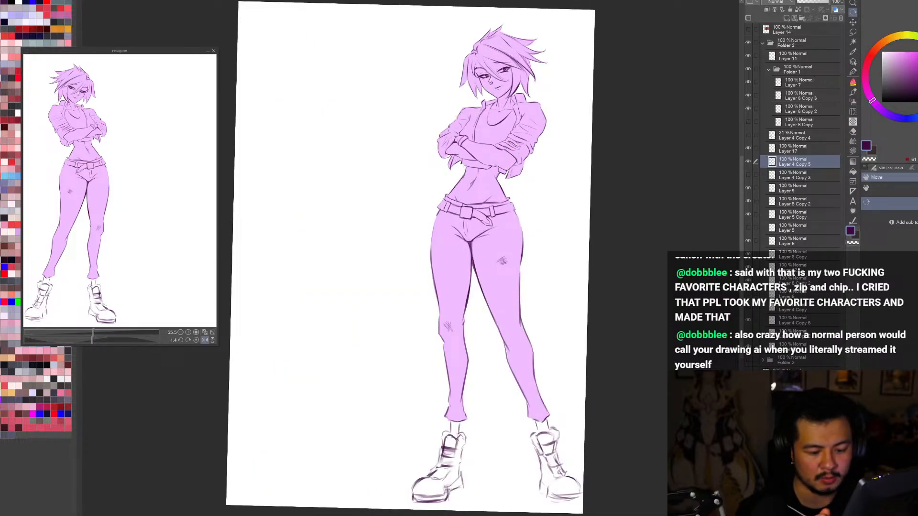
Step: Select the figure's flat fill layer, Layer 10, and trim the fill's edge along the jacket shoulder above the wristband
left_click(500, 124, "ctrl+shift")
left_click(500, 124, "alt")
scroll(487, 119, "up", 3)
key("h")
key("b")
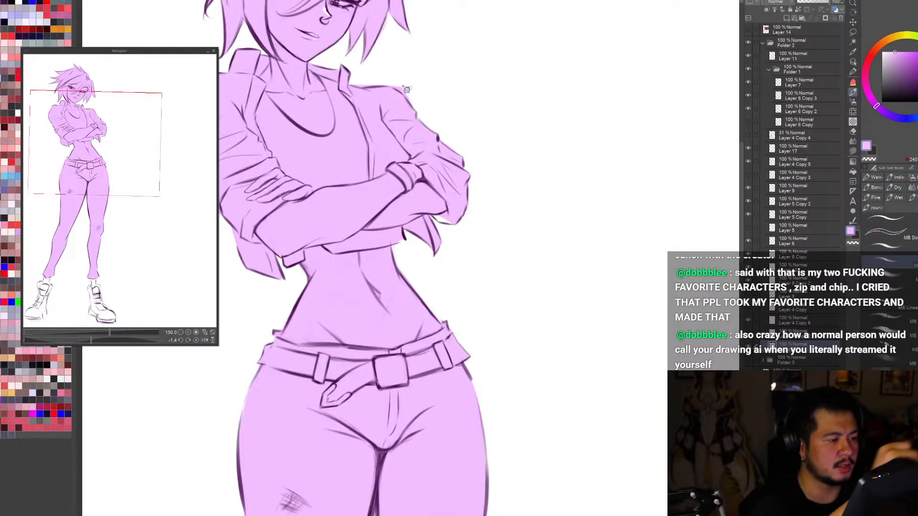
key("c")
mouse_move(352, 84)
left_mouse_down()
mouse_move(400, 84)
mouse_move(387, 83)
mouse_move(417, 108)
left_mouse_up()
key("c")
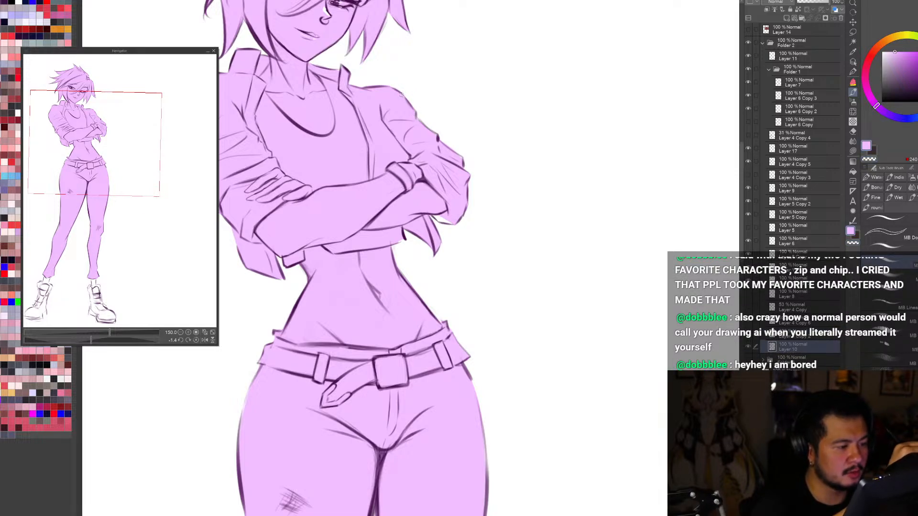
Step: Check the figure in mirrored and normal views and with the trousers' line layer, Layer 4 Copy 5, hidden and shown
key("h")
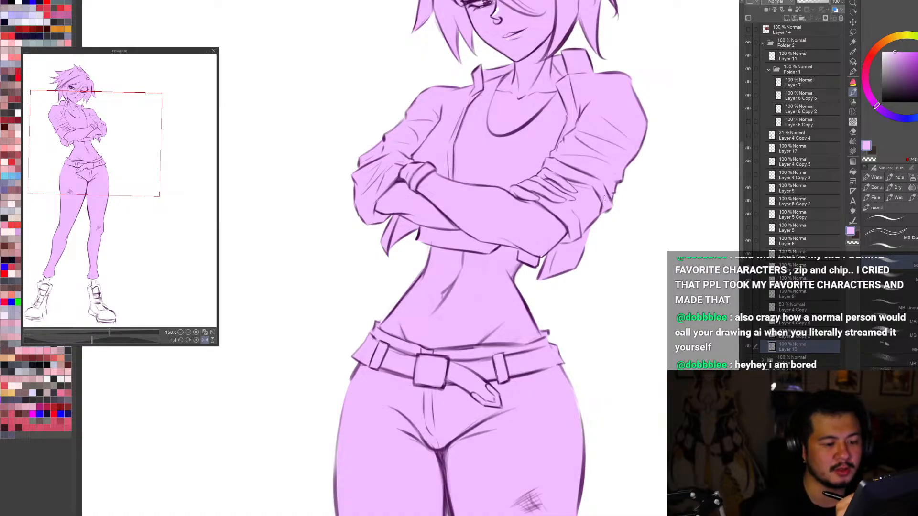
key("ctrl+0")
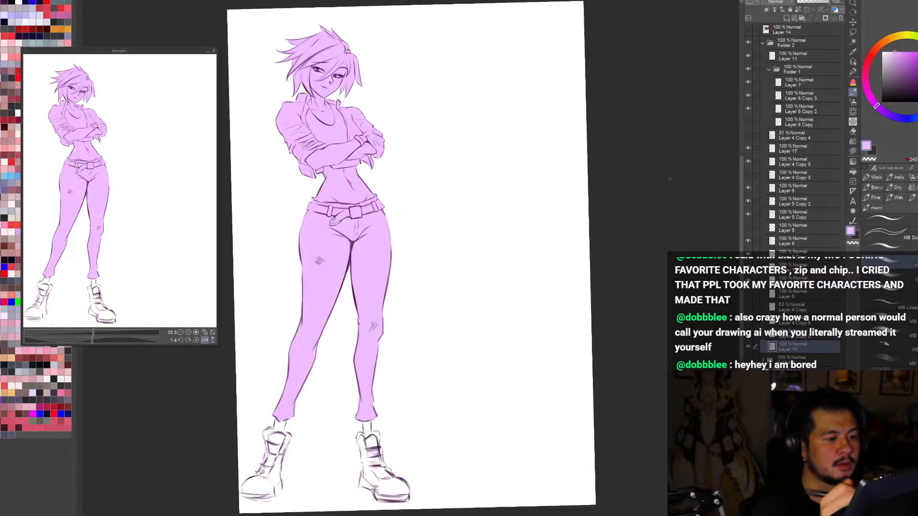
key("h")
left_click(853, 62)
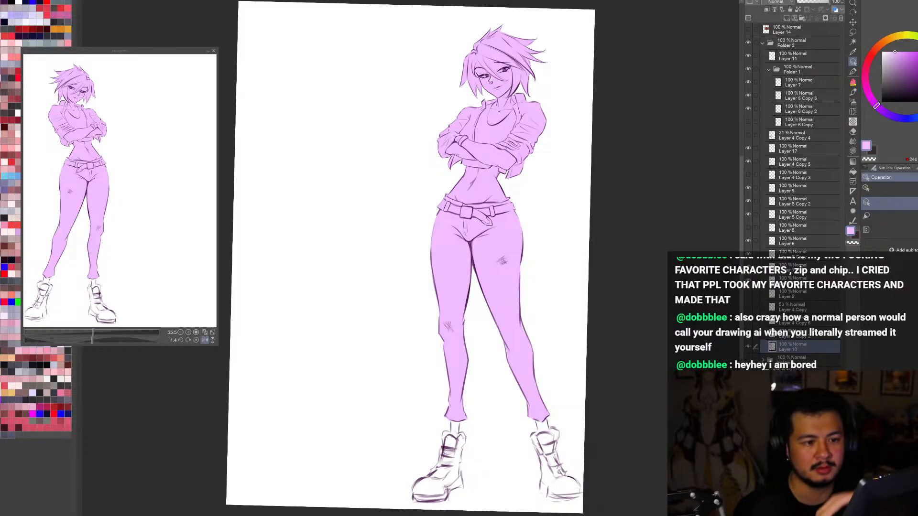
key("h")
key("h")
left_click(788, 163)
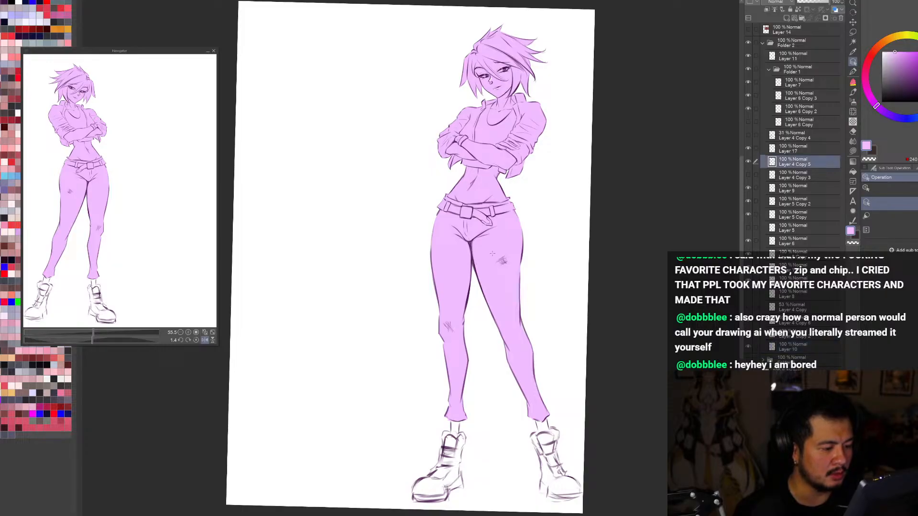
left_click(749, 163)
left_click(749, 162)
left_click(749, 162)
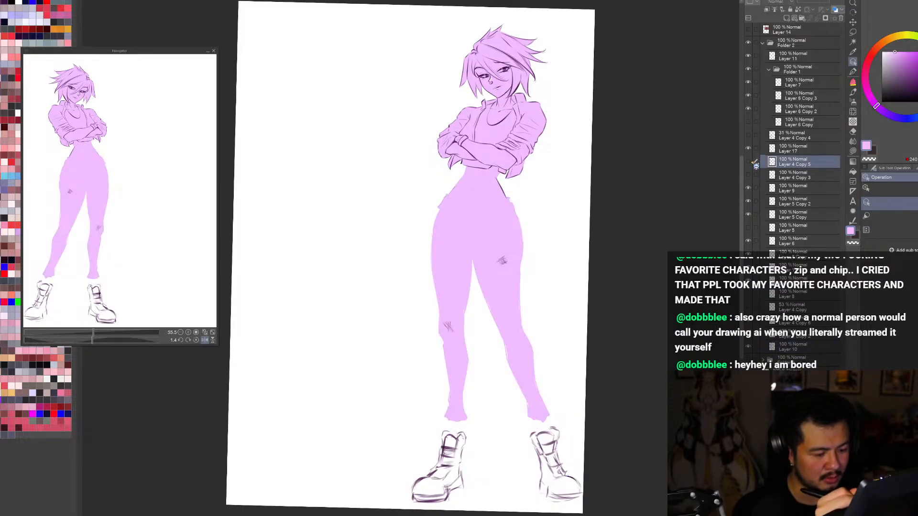
left_click(749, 163)
Step: Refill the figure's flat base on Layer 10 with a muted salmon pink
left_click(792, 348)
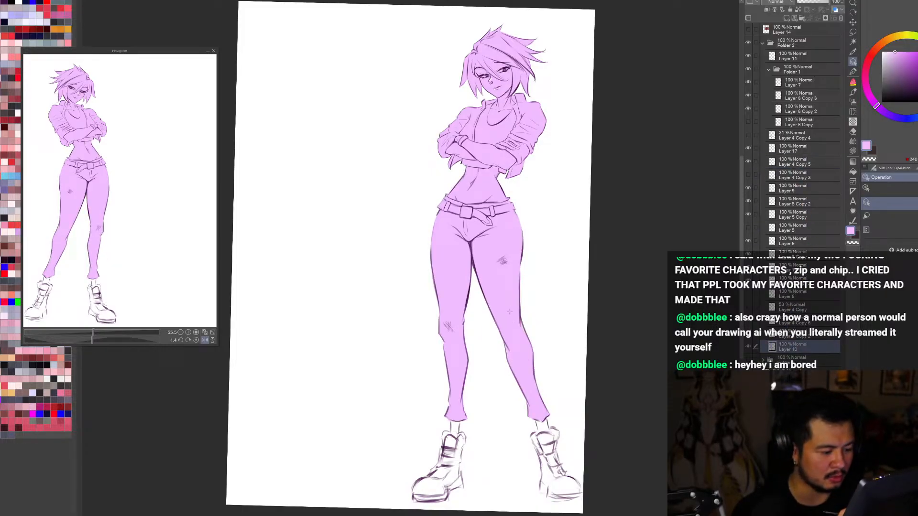
key("b")
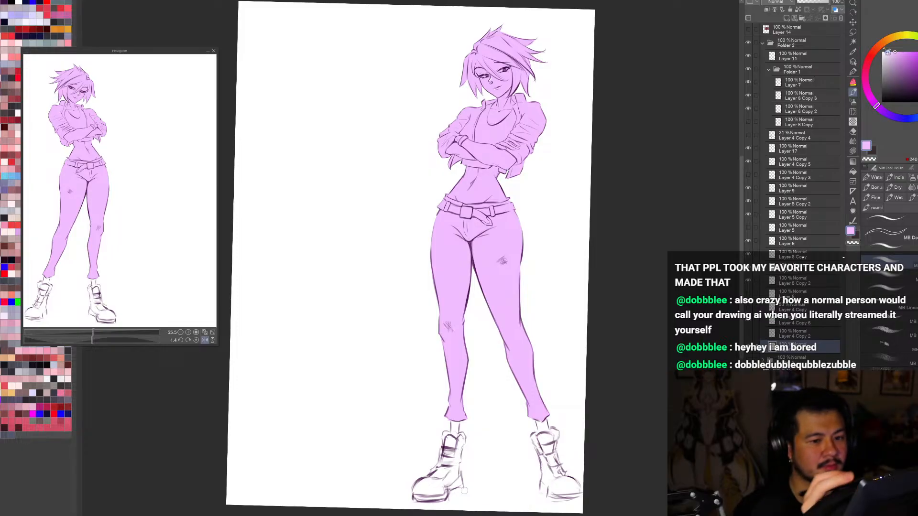
key("o")
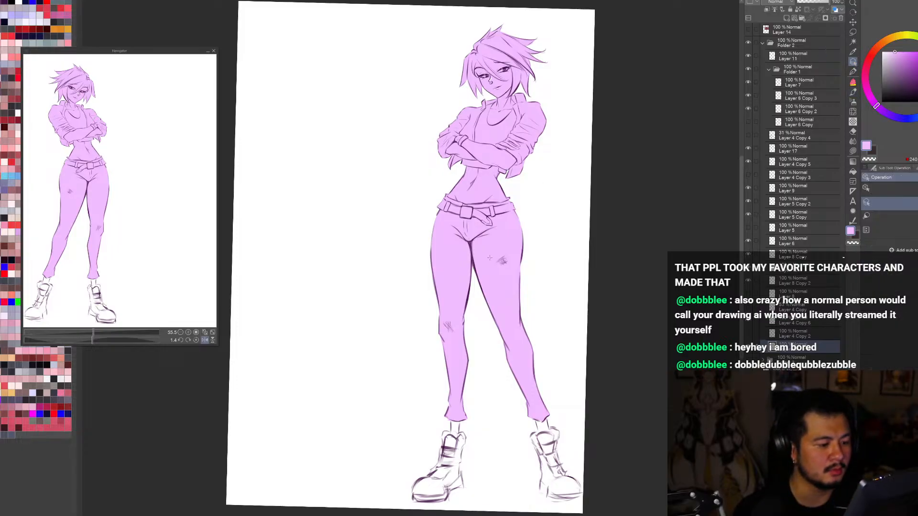
left_click(875, 49)
left_click(873, 52)
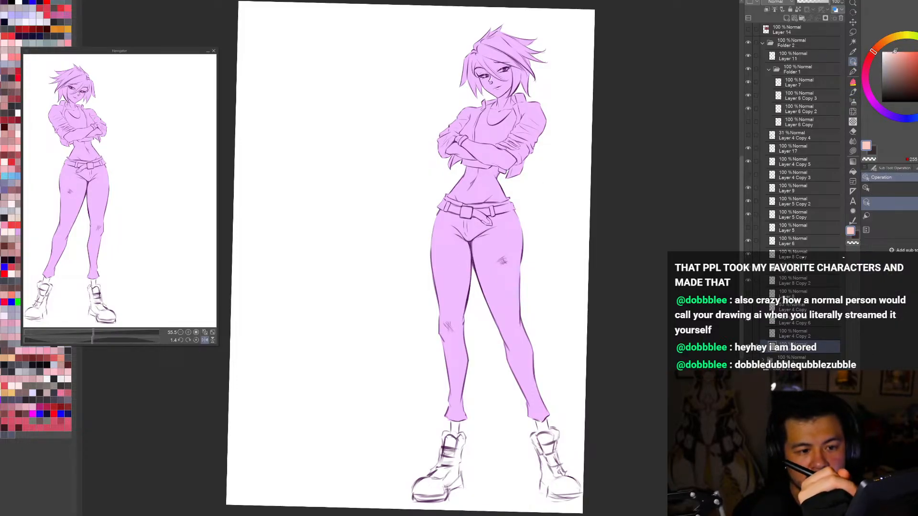
left_click_drag(890, 53, 893, 57)
key("alt+Delete")
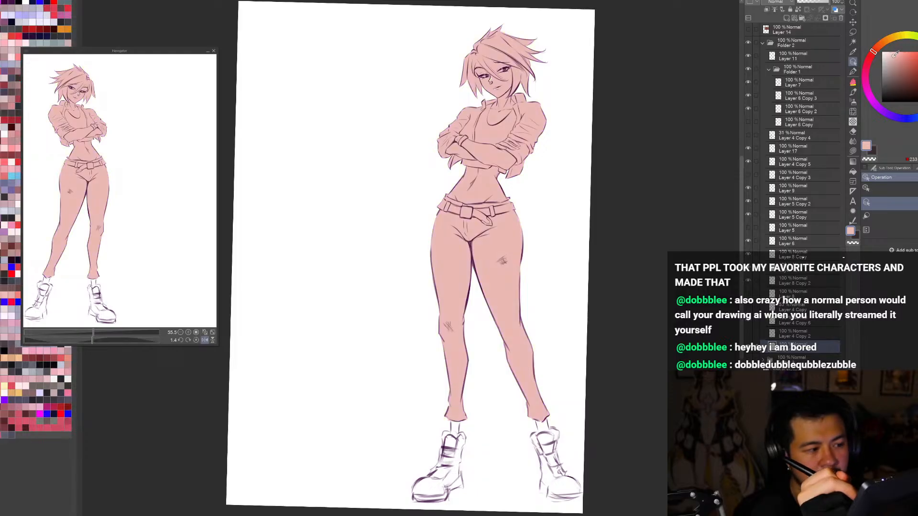
Step: Try lighter peach shades for the figure's base fill, settle on a soft pink, and check it in the flipped view
left_click(893, 53)
key("alt+Delete")
left_click(891, 52)
key("alt+Delete")
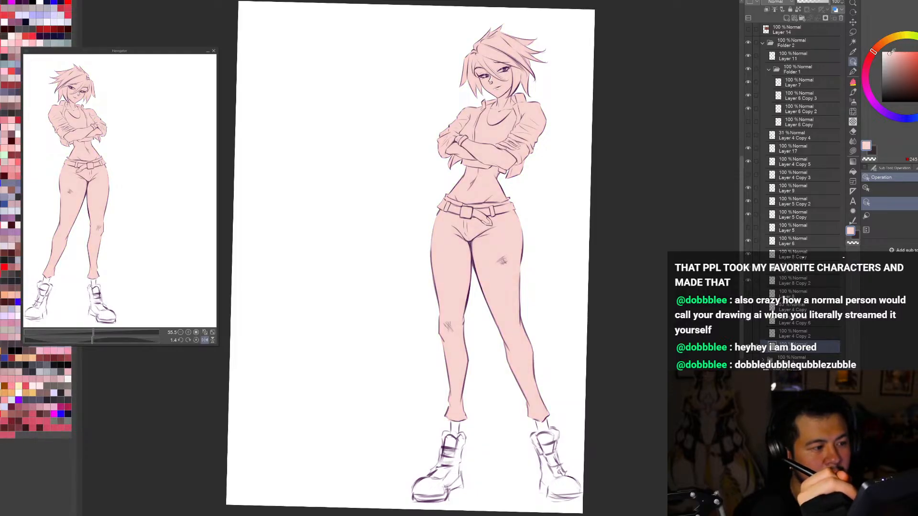
key("alt+Delete")
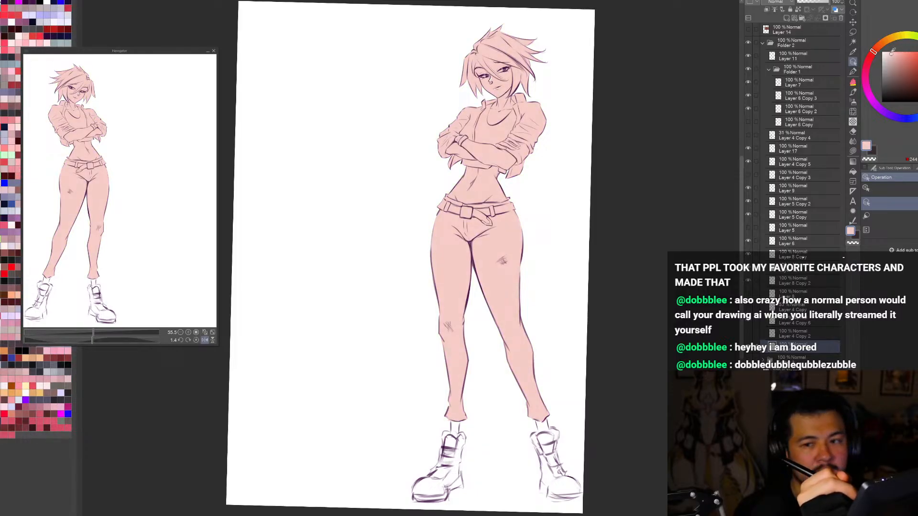
left_click(892, 54)
key("alt+Delete")
key("h")
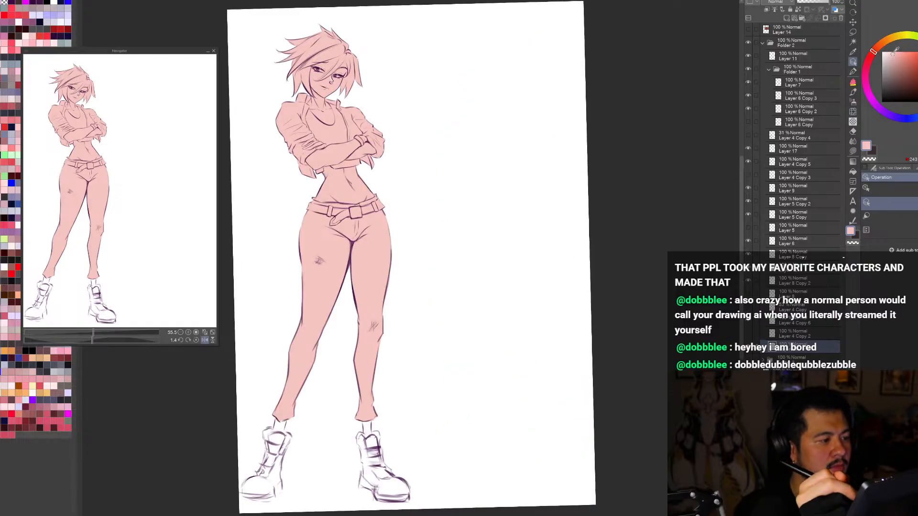
Step: Try a dark muted purple on the back of the figure's hair in the flipped view and undo the stroke
key("h")
key("h")
key("h")
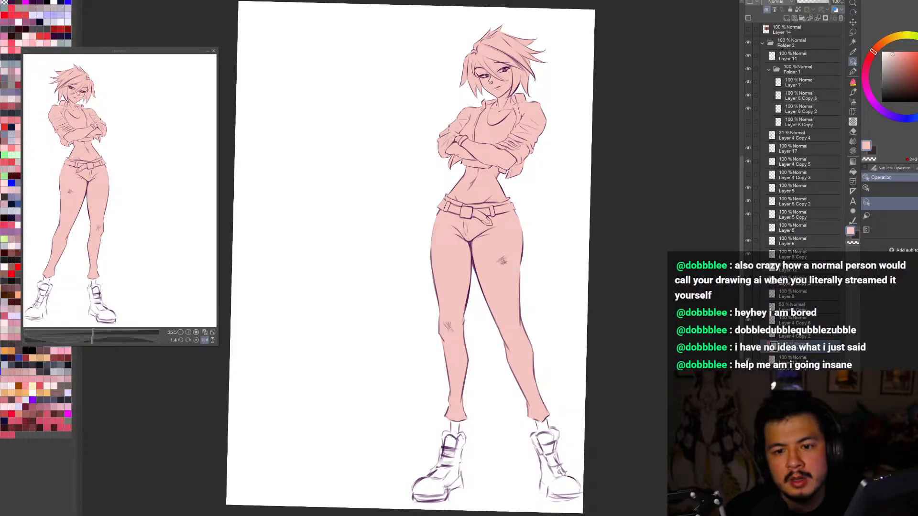
left_click(872, 99)
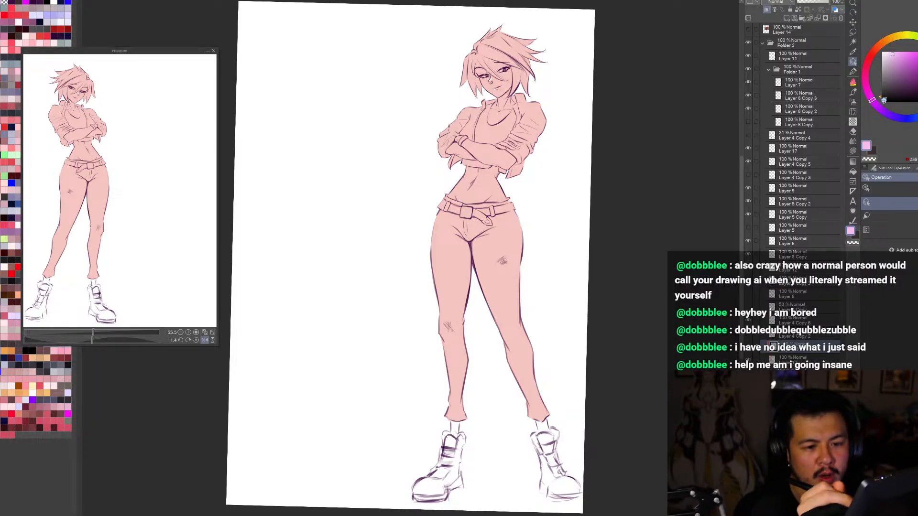
left_click(888, 66)
left_click(866, 85)
left_click(884, 98)
left_click(869, 93)
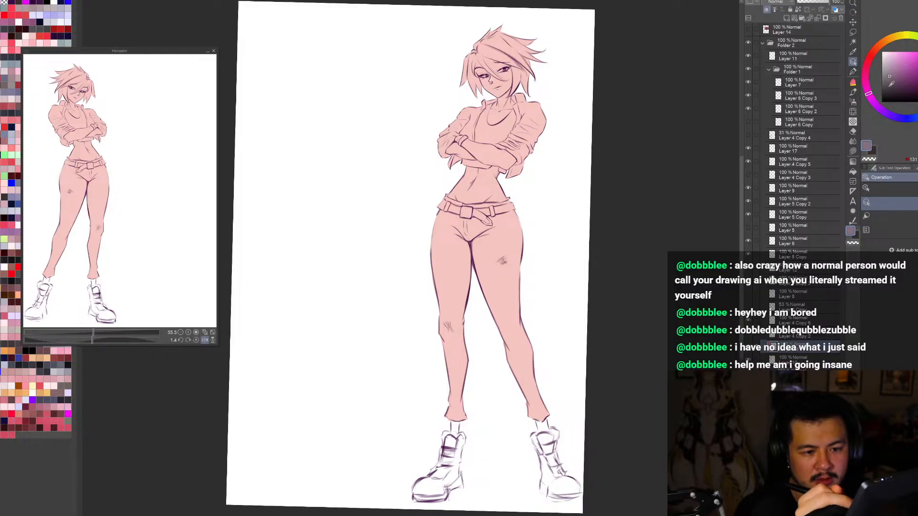
left_click(893, 83)
key("b")
left_click_drag(525, 41, 536, 90)
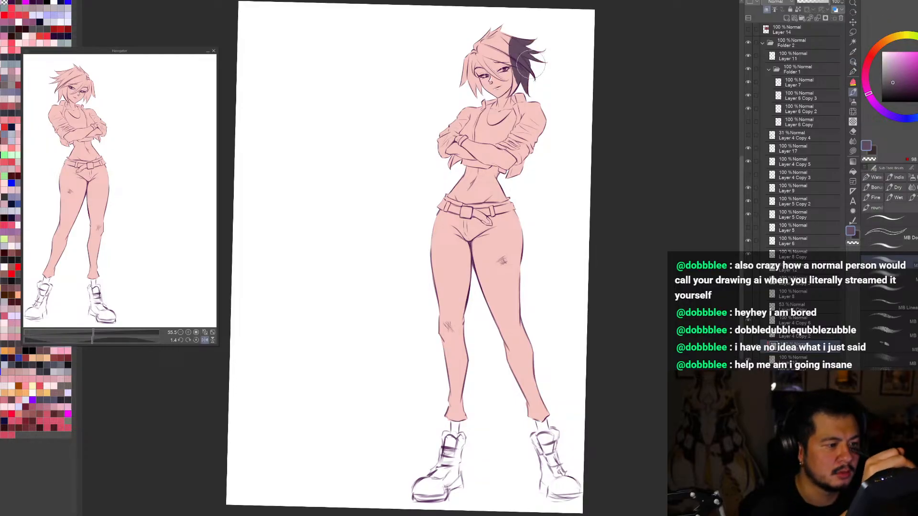
key("ctrl+z")
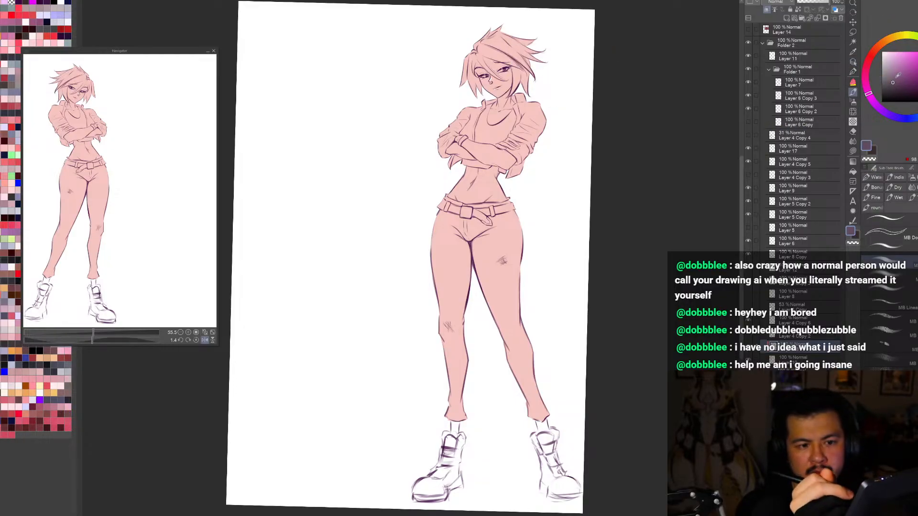
Step: Try a redder plum shade on the back of the figure's hair and undo the stroke
left_click(867, 89)
left_click(896, 83)
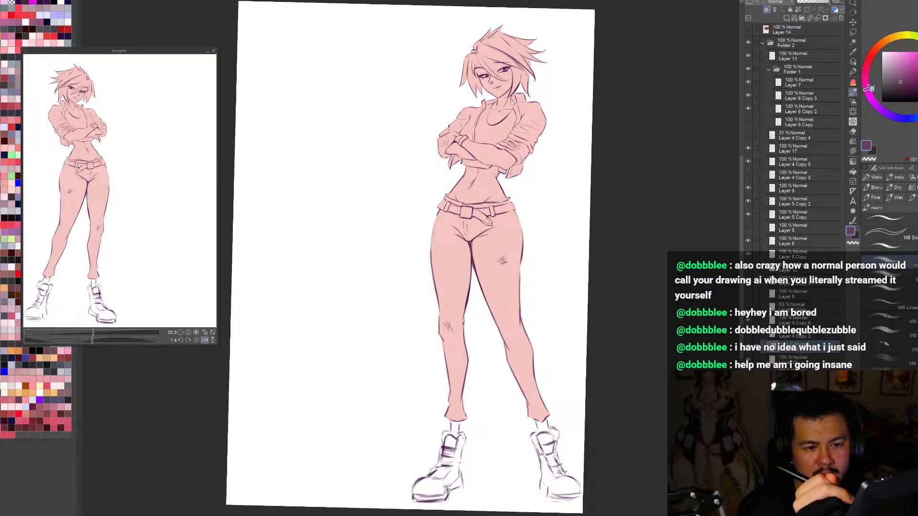
left_click_drag(524, 45, 534, 89)
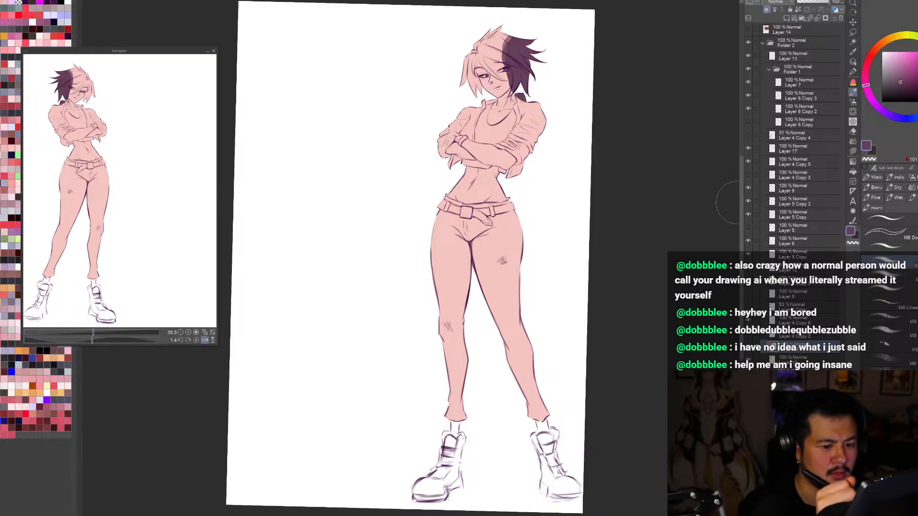
left_click_drag(741, 185, 801, 128)
key("ctrl+z")
Step: Paint the crown and back spikes of the figure's hair in a flat muted plum, stopping at the hairline
left_click(897, 80)
left_click_drag(526, 172, 528, 239)
mouse_move(491, 179)
left_mouse_down()
mouse_move(507, 194)
mouse_move(479, 195)
mouse_move(512, 207)
left_mouse_up()
scroll(512, 206, "up", 3)
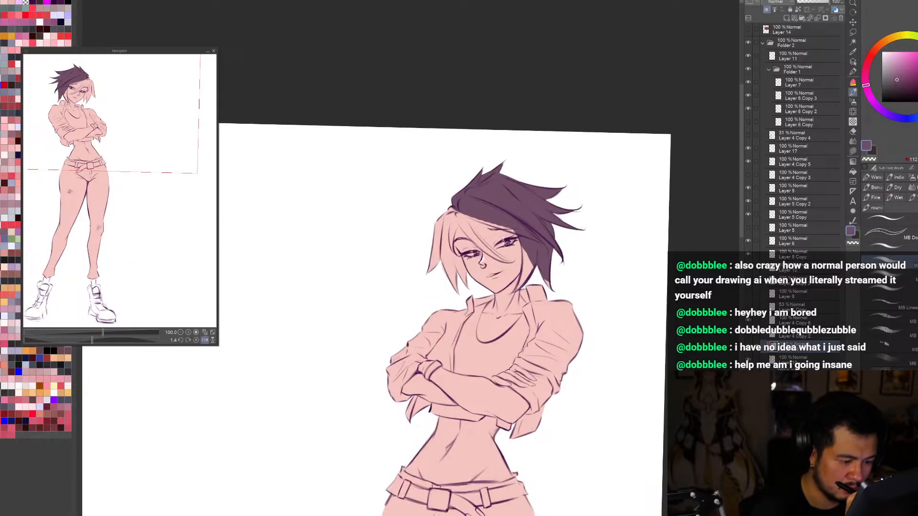
mouse_move(519, 290)
left_mouse_down()
mouse_move(526, 266)
mouse_move(521, 281)
mouse_move(524, 240)
left_mouse_up()
key("ctrl+z")
mouse_move(524, 273)
left_mouse_down()
mouse_move(544, 253)
mouse_move(549, 286)
left_mouse_up()
mouse_move(463, 211)
left_mouse_down()
mouse_move(524, 234)
mouse_move(481, 220)
left_mouse_up()
key("ctrl+z")
key("h")
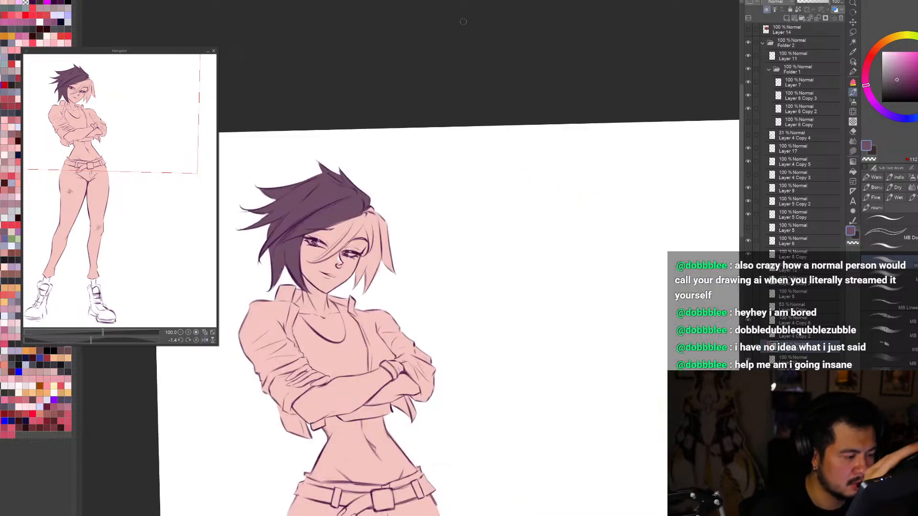
Step: Fill the remaining side locks of the hair with the plum and erase the overlap beside the eyebrow
mouse_move(380, 214)
left_mouse_down()
mouse_move(354, 192)
mouse_move(393, 249)
mouse_move(368, 286)
left_mouse_up()
mouse_move(376, 241)
left_mouse_down()
mouse_move(356, 283)
mouse_move(375, 246)
mouse_move(370, 253)
mouse_move(366, 221)
left_mouse_up()
scroll(470, 240, "up", 4)
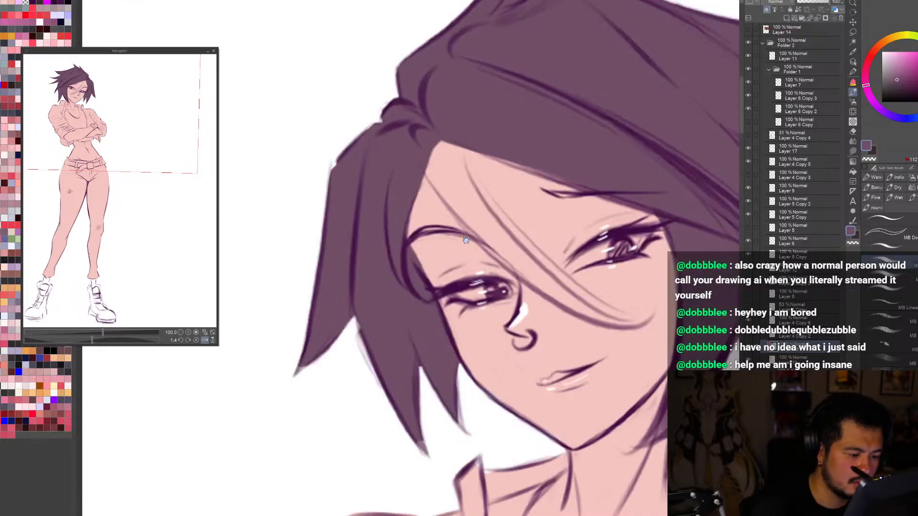
key("c")
mouse_move(410, 239)
left_mouse_down()
mouse_move(433, 275)
mouse_move(424, 272)
left_mouse_up()
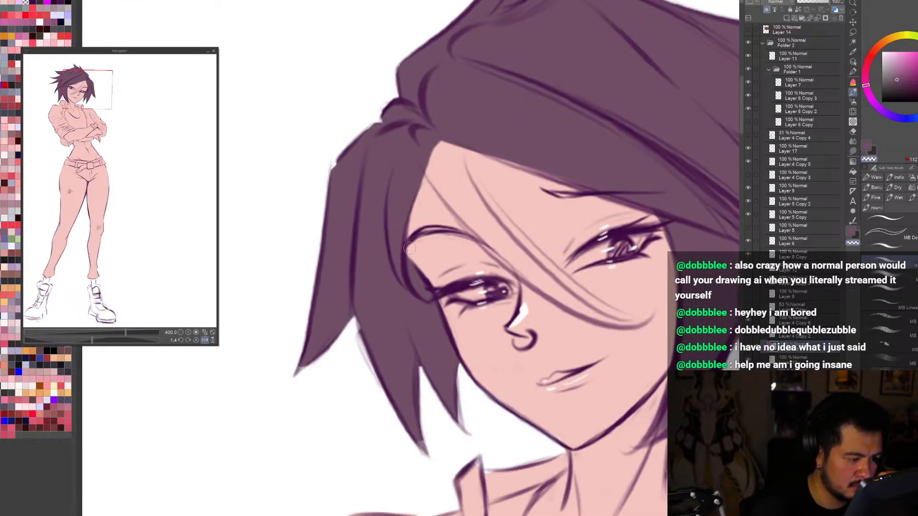
Step: Paint plum over the loose bang strands falling from the hairline between the eyes
key("c")
key("r")
left_click_drag(697, 357, 634, 463)
key("b")
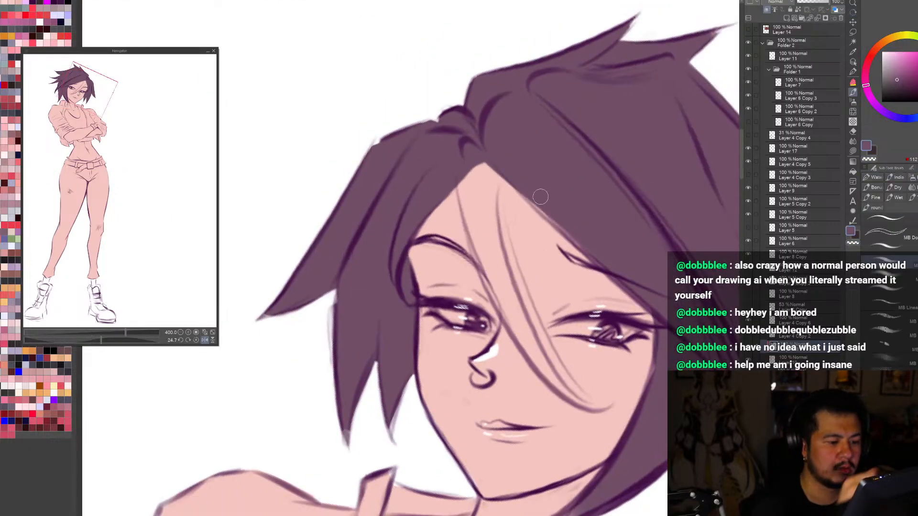
left_click_drag(466, 173, 548, 338)
key("ctrl+0")
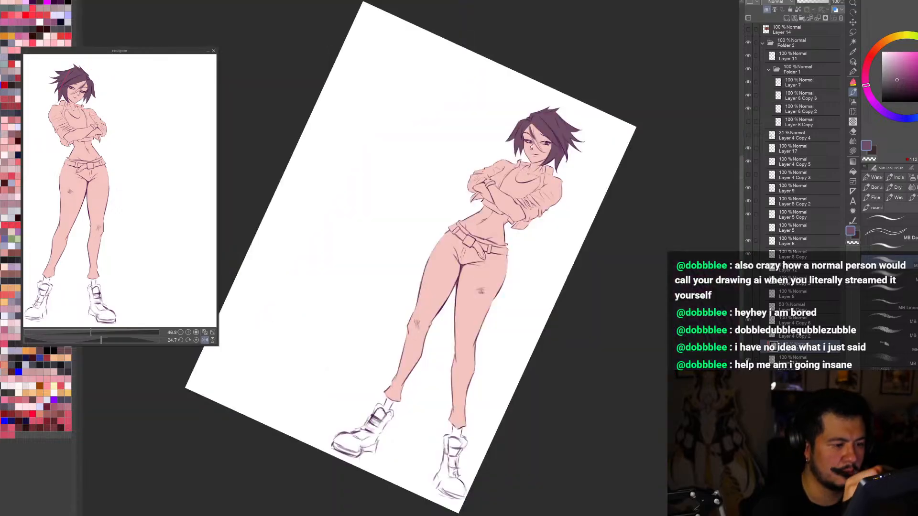
scroll(536, 85, "up", 4)
mouse_move(533, 118)
left_mouse_down()
mouse_move(540, 154)
mouse_move(532, 146)
mouse_move(550, 210)
left_mouse_up()
left_click_drag(534, 178, 558, 217)
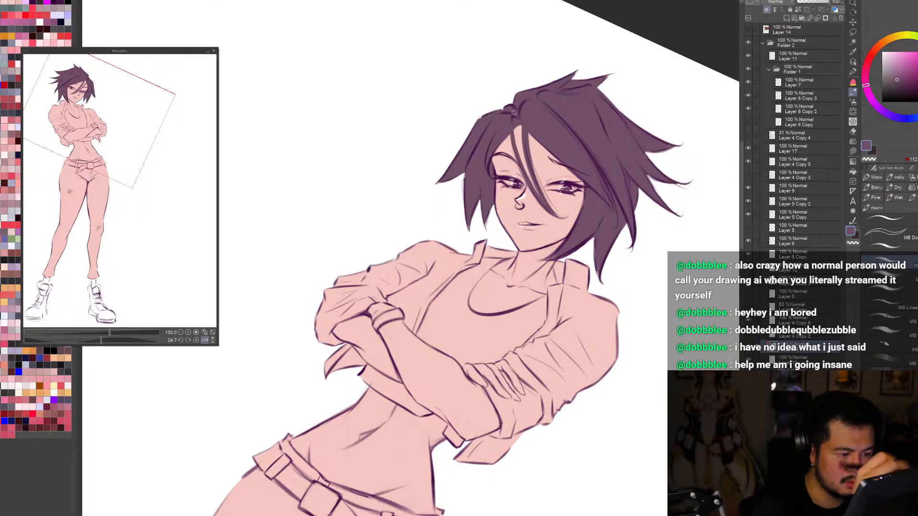
Step: Fill the long bang strand across the nose down to its tapered tip on the cheek
left_click_drag(515, 134, 529, 176)
mouse_move(515, 131)
left_mouse_down()
mouse_move(531, 177)
mouse_move(518, 124)
mouse_move(542, 200)
left_mouse_up()
left_click(536, 148, "alt")
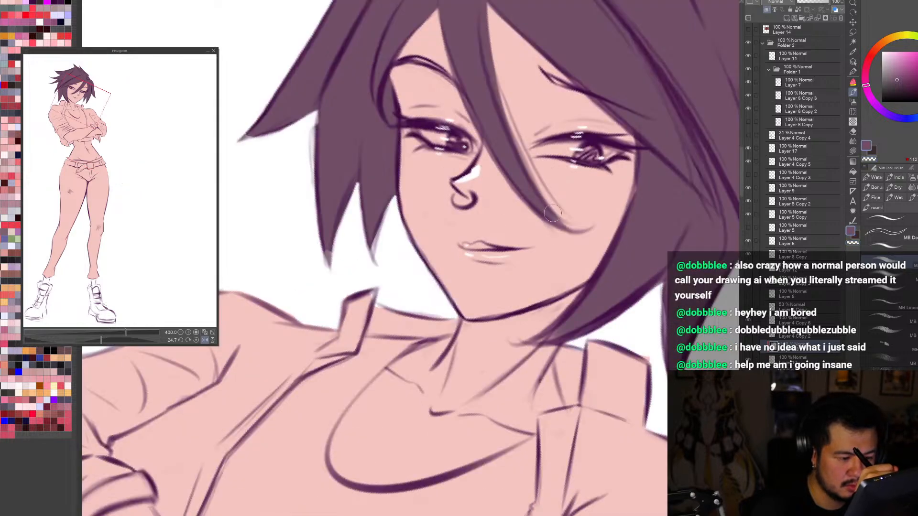
scroll(550, 211, "up", 3)
left_click_drag(549, 215, 589, 229)
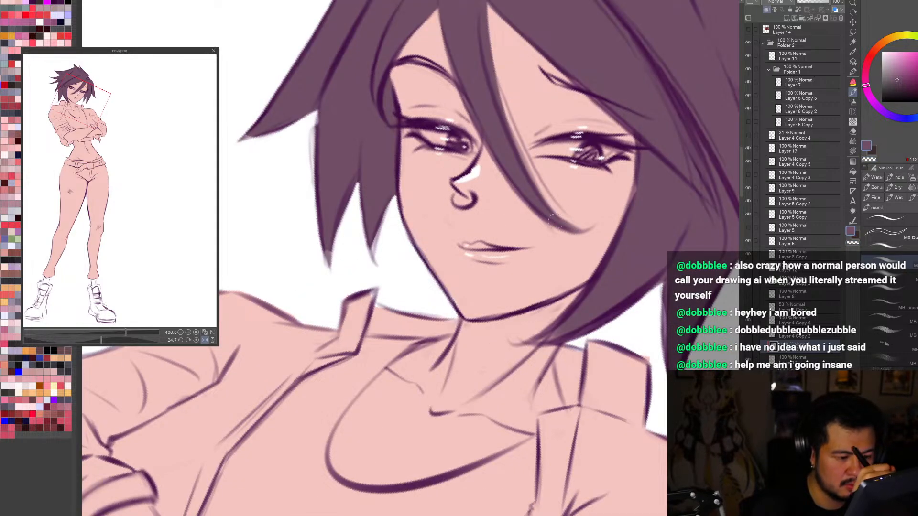
left_click(574, 221, "alt")
scroll(632, 196, "down", 4)
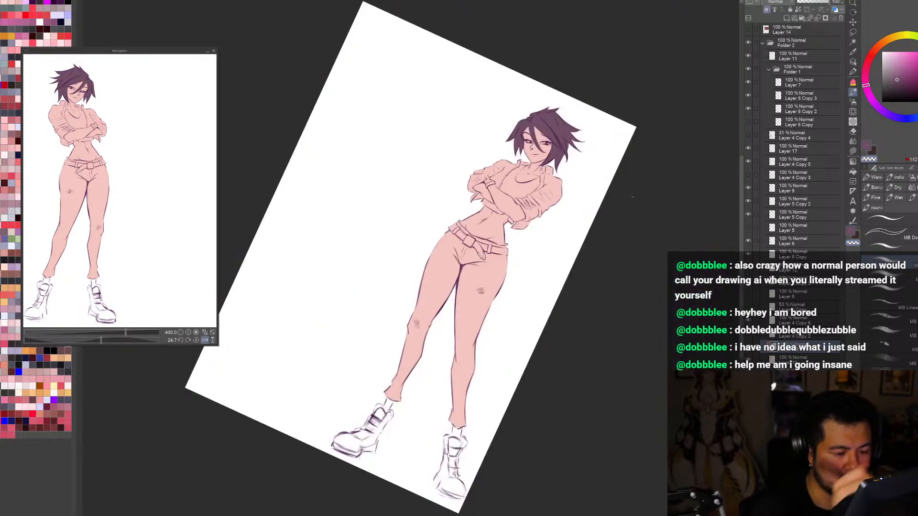
Step: Recolour the hair fill to a slightly brighter, richer purple and check it in both mirrored and normal views
mouse_move(632, 196)
left_mouse_down()
mouse_move(597, 354)
mouse_move(657, 365)
left_mouse_up()
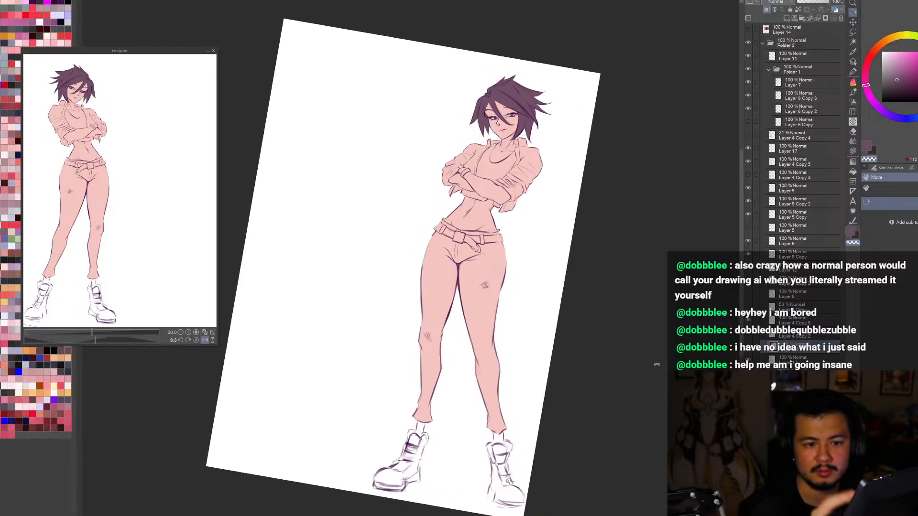
left_click_drag(898, 78, 899, 75)
left_click(900, 76)
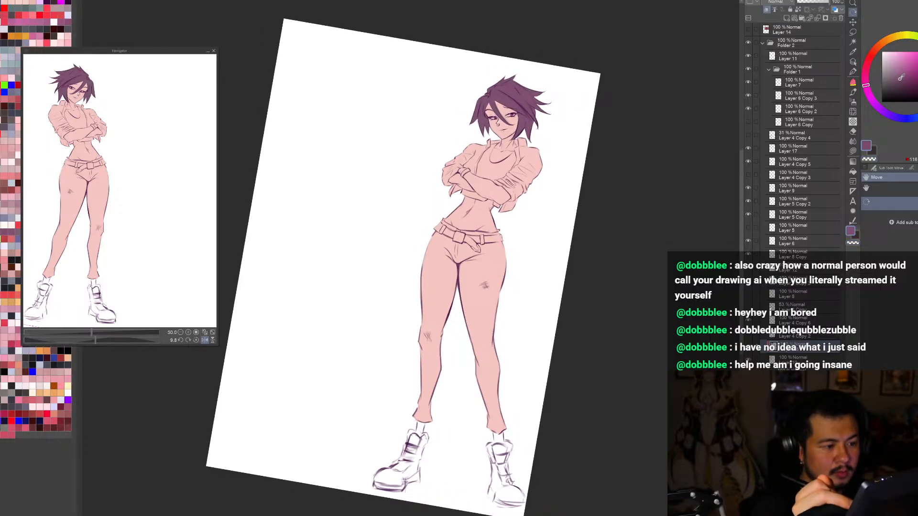
left_click(899, 79)
key("ctrl+0")
key("h")
key("h")
left_click_drag(643, 440, 658, 385)
key("ctrl+0")
Step: Select the figure's skin base fill, recolour it to a slightly paler pink, and check it in both view directions
left_click(852, 62)
left_click(475, 133, "alt")
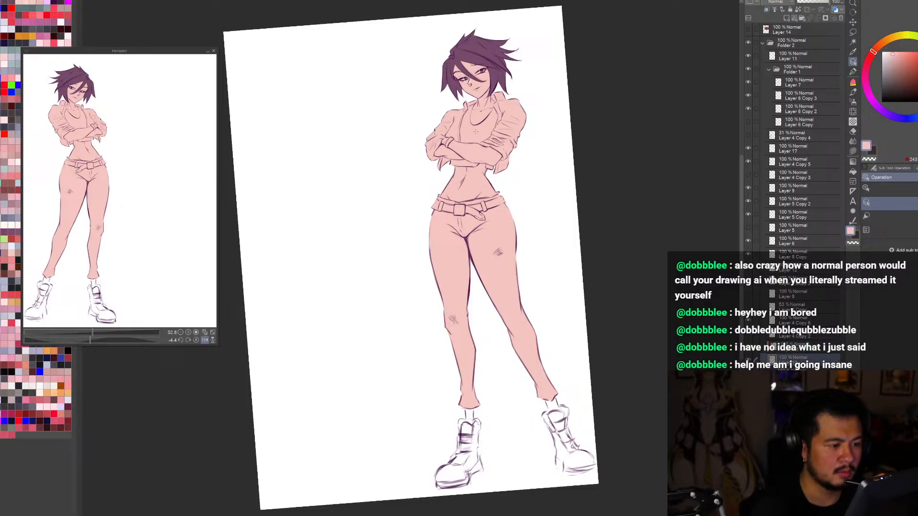
left_click(891, 54)
key("r")
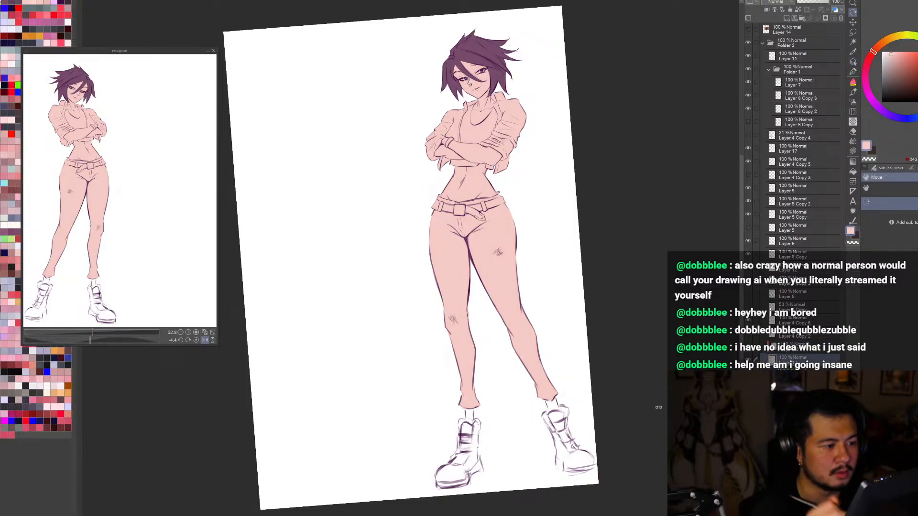
left_click_drag(658, 407, 649, 420)
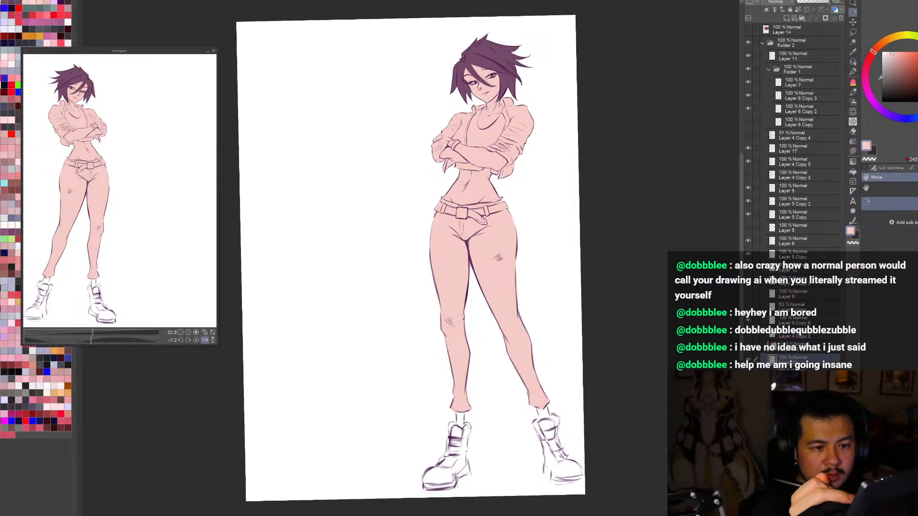
key("ctrl+at")
key("ctrl+0")
key("h")
key("h")
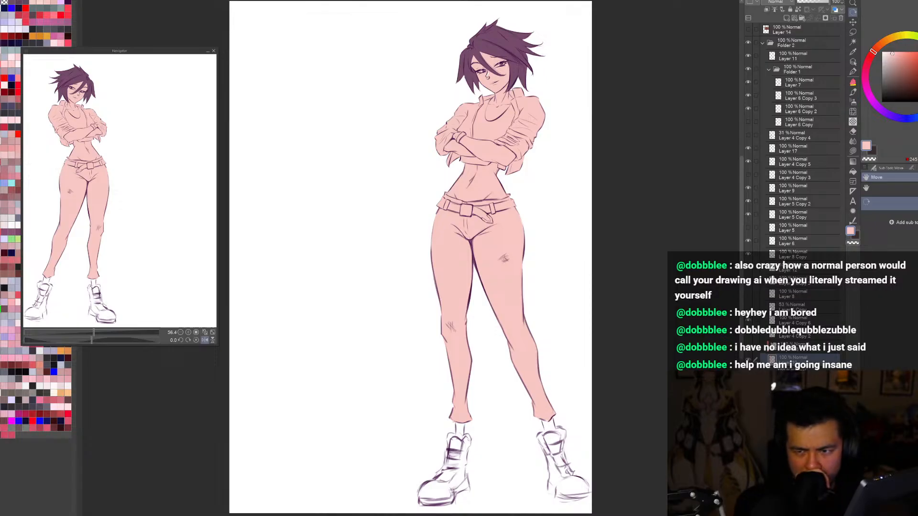
Step: Try a dark greyish purple on the figure's top above the crossed arms and undo the test strokes
left_click_drag(659, 356, 657, 362)
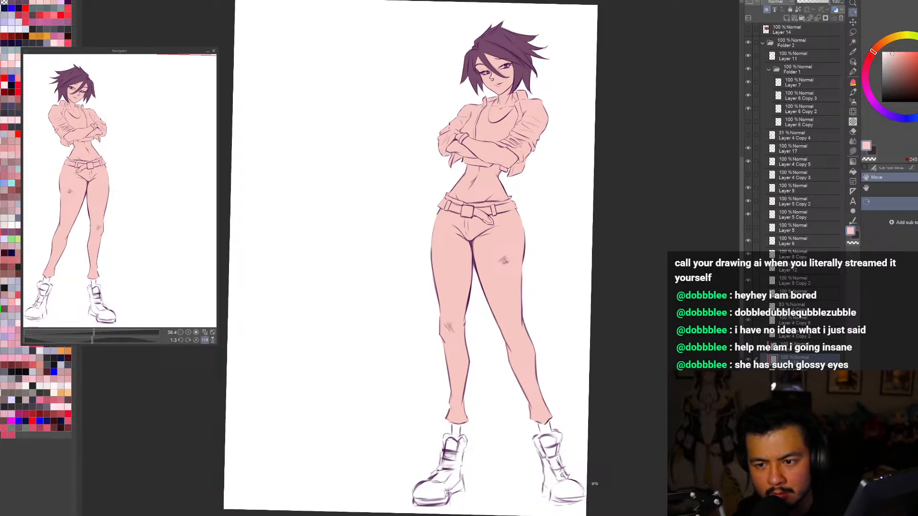
left_click(875, 104)
left_click(890, 88)
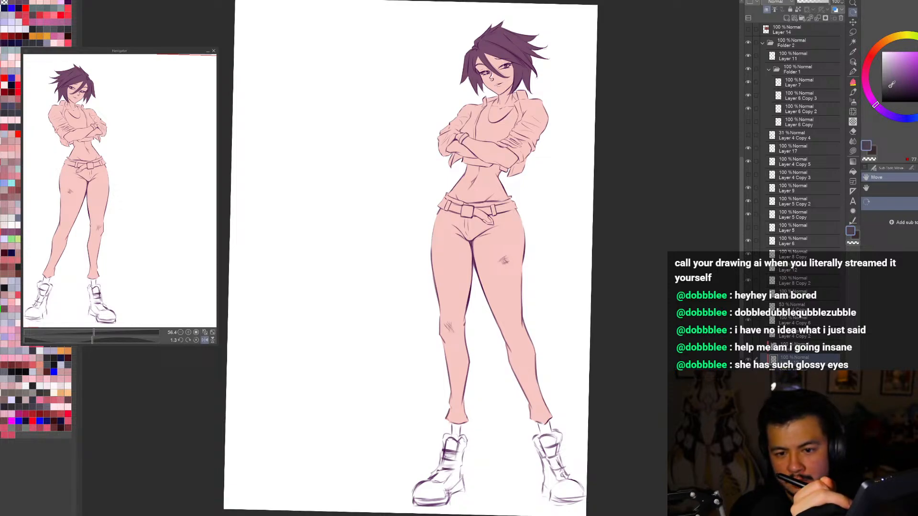
key("b")
scroll(496, 129, "up", 4)
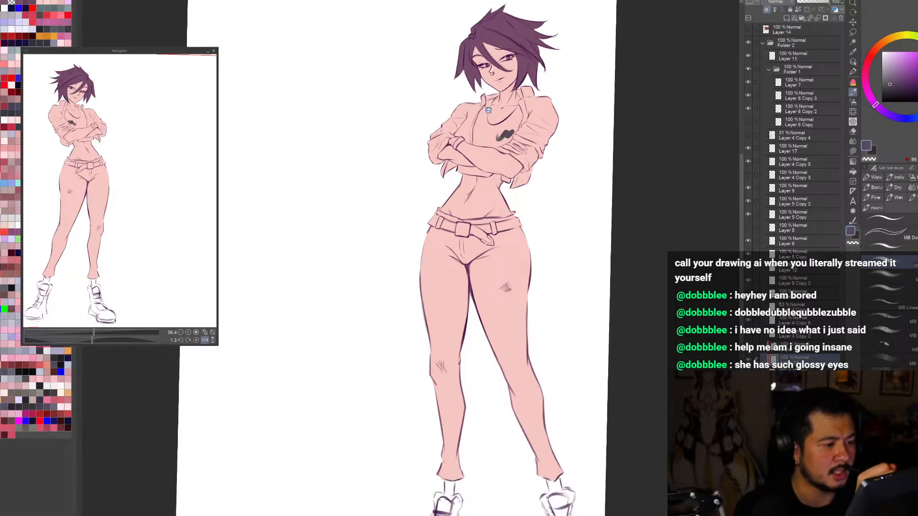
left_click_drag(890, 84, 890, 78)
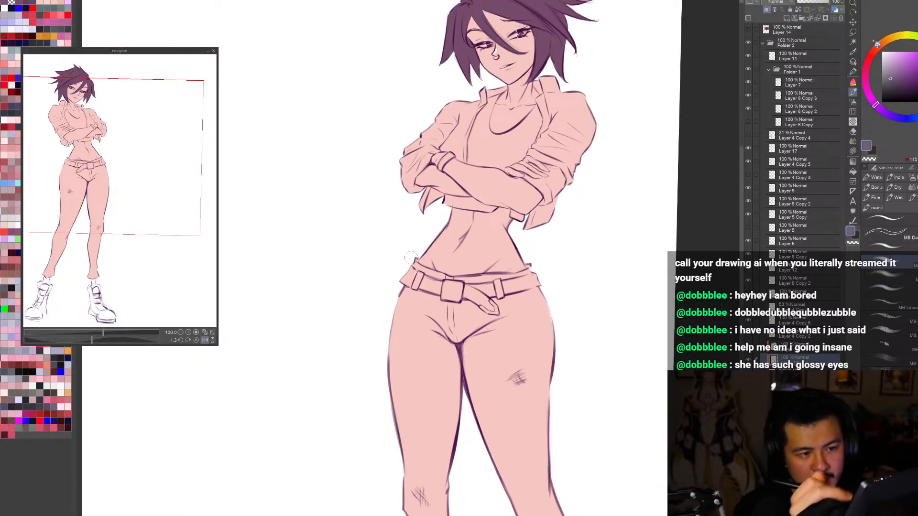
left_click_drag(505, 156, 522, 152)
key("ctrl+z")
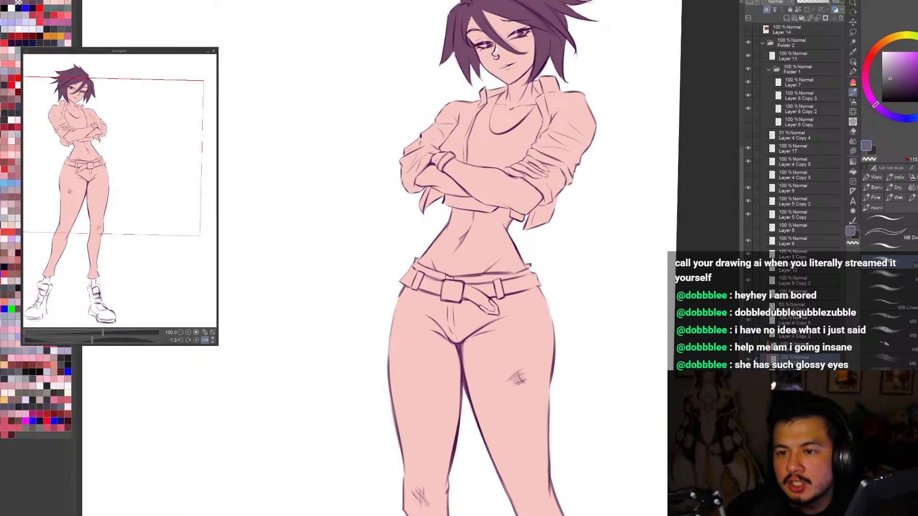
Step: Try lighter muted violet shades on the figure's top and undo the test strokes
left_click(891, 73)
mouse_move(506, 155)
left_mouse_down()
mouse_move(505, 142)
mouse_move(524, 147)
mouse_move(504, 157)
mouse_move(525, 129)
left_mouse_up()
key("ctrl+z")
left_click(895, 75)
key("ctrl+z")
Step: Choose a muted violet and paint the visible lower band of the crop top beneath the crossed arms
key("ctrl+z")
left_click(895, 76)
key("ctrl+z")
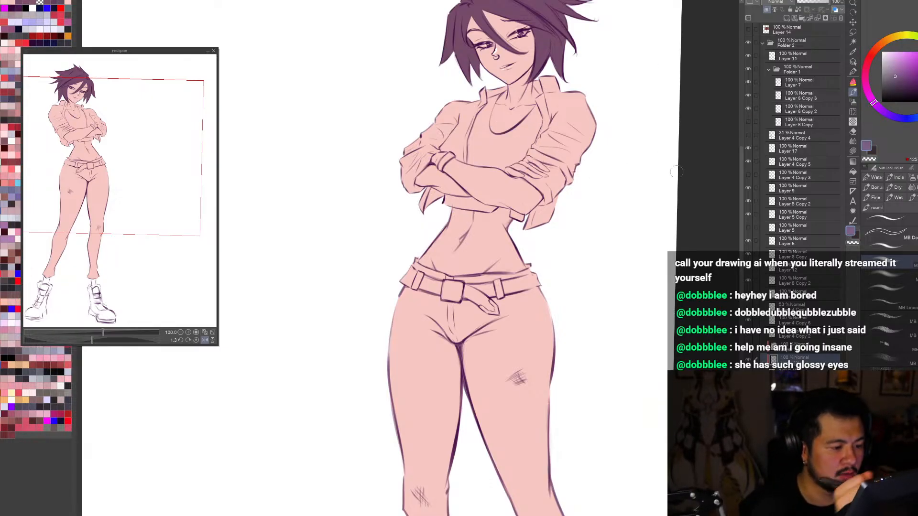
scroll(469, 192, "up", 2)
key("r")
mouse_move(540, 231)
left_mouse_down()
mouse_move(547, 348)
mouse_move(526, 351)
mouse_move(529, 342)
mouse_move(532, 363)
left_mouse_up()
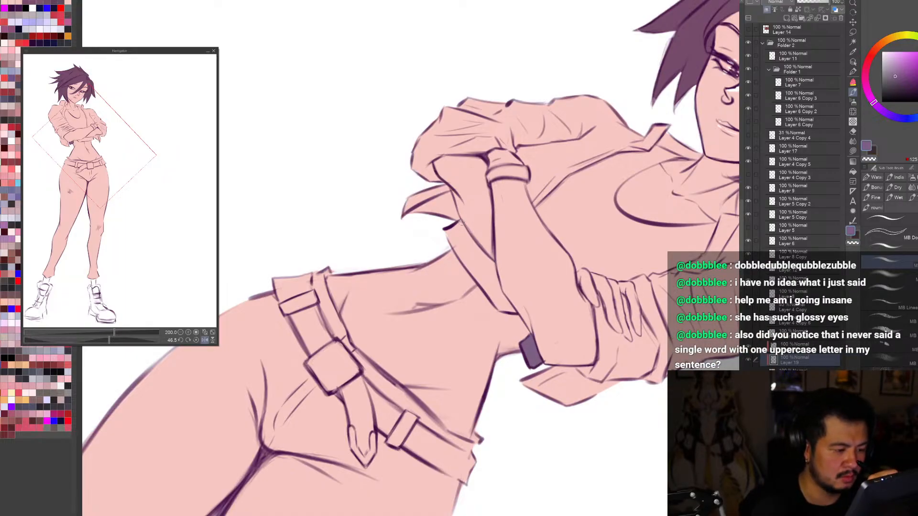
mouse_move(446, 230)
left_mouse_down()
mouse_move(501, 308)
mouse_move(491, 298)
mouse_move(515, 313)
mouse_move(490, 260)
mouse_move(457, 227)
mouse_move(504, 305)
mouse_move(491, 265)
left_mouse_up()
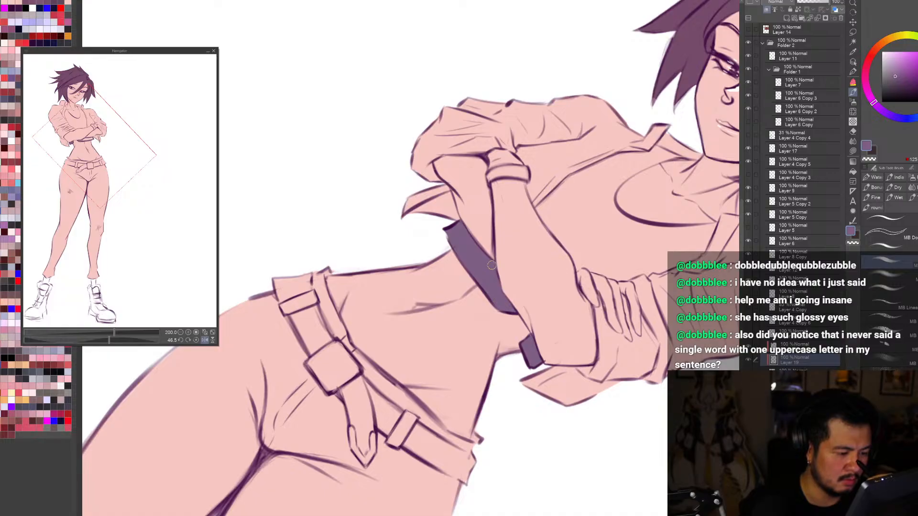
Step: Check the violet crop top in the full, mirrored and normal views, and switch to the Pencil tool
key("ctrl+0")
left_click_drag(593, 410, 656, 311)
key("h")
left_click_drag(282, 135, 325, 146)
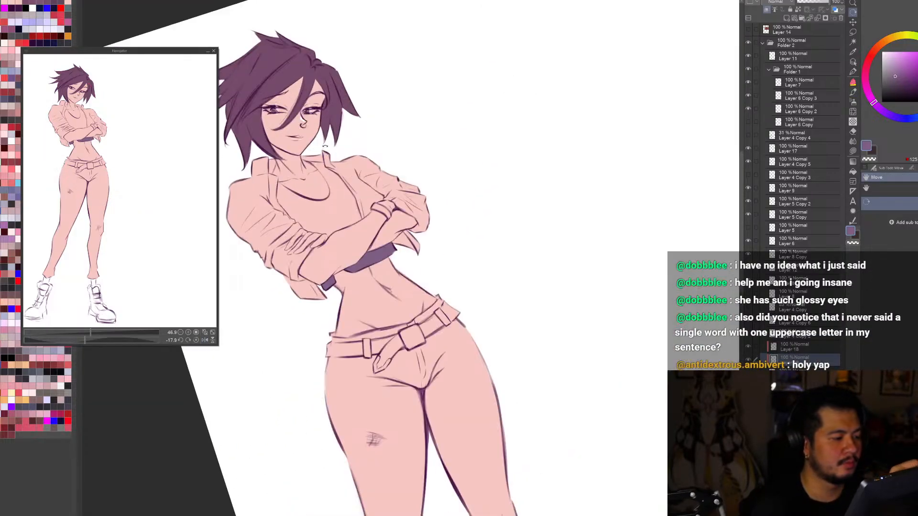
key("h")
left_click_drag(521, 209, 511, 190)
scroll(511, 190, "up", 1)
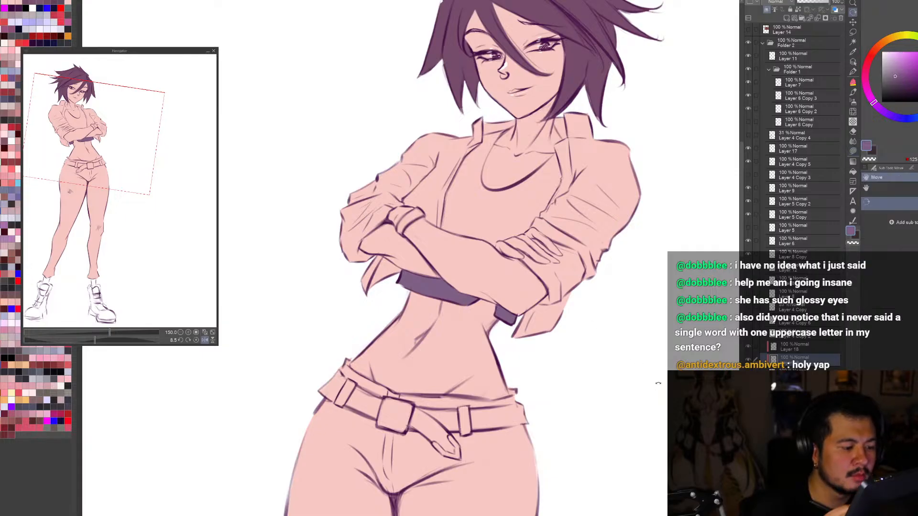
left_click_drag(658, 383, 663, 367)
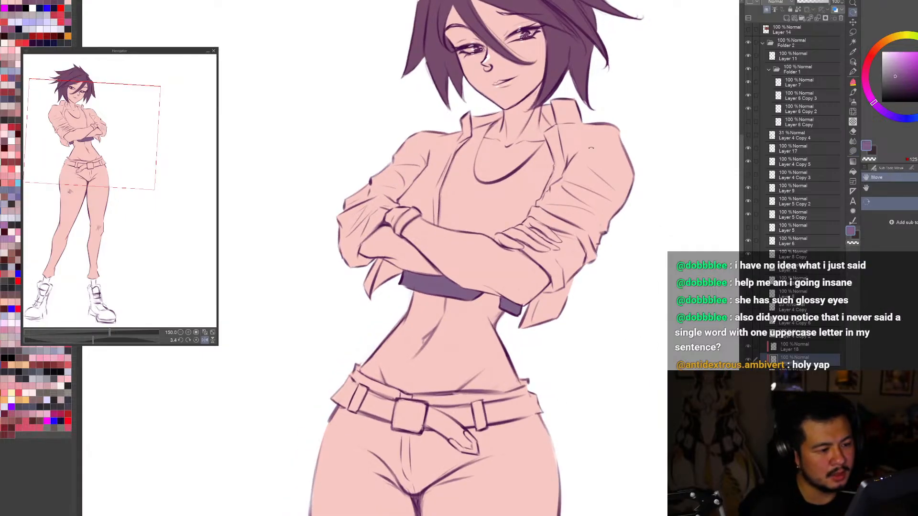
key("p")
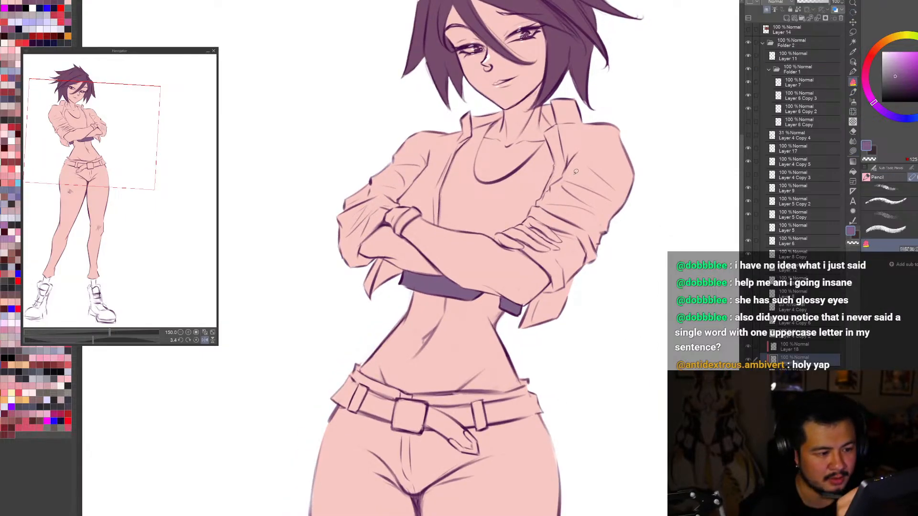
Step: Fill the chest area of the crop top above the crossed arms with the muted violet
key("g")
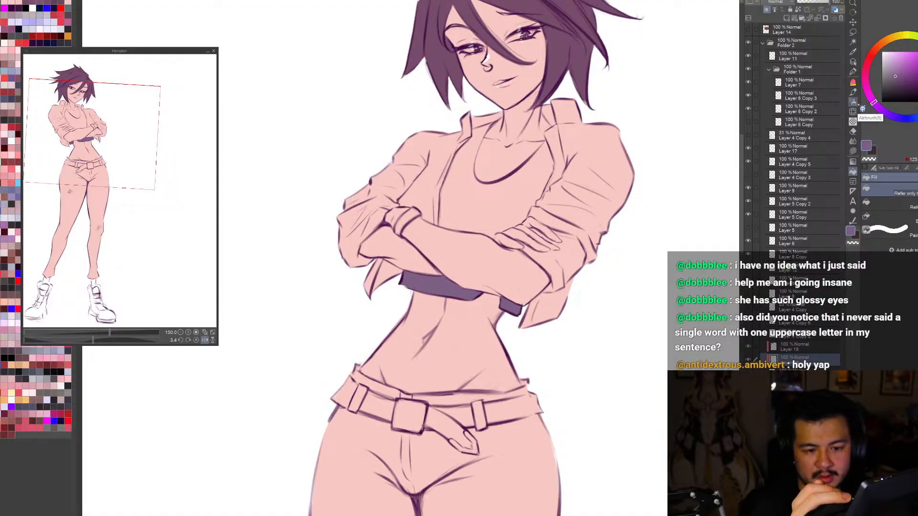
left_click(889, 203)
left_click(551, 215)
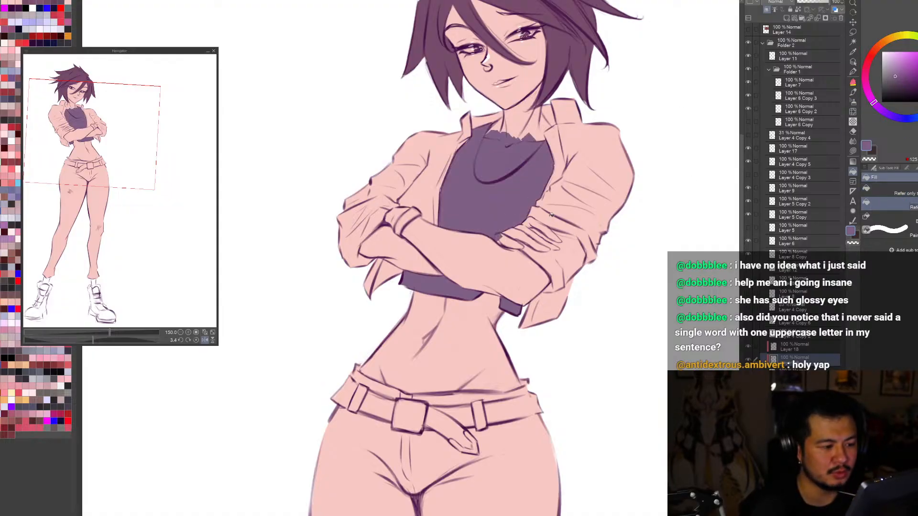
key("b")
scroll(504, 120, "up", 1)
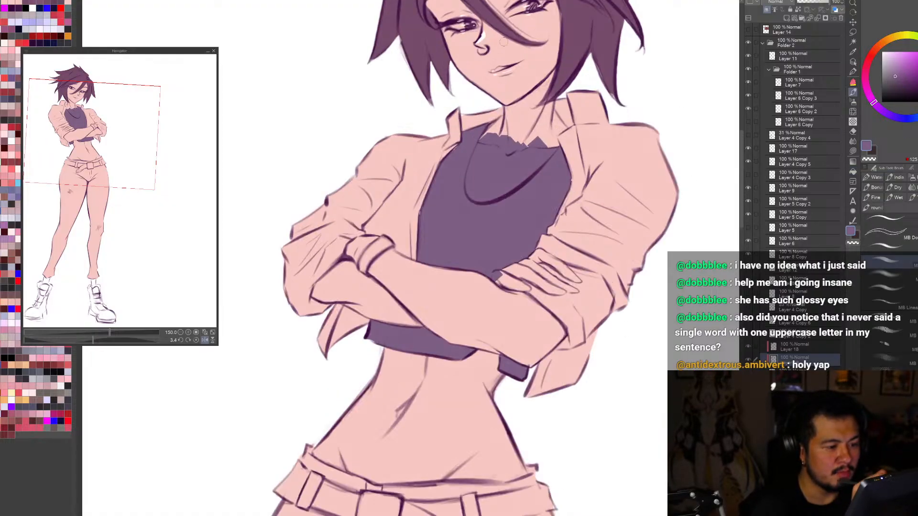
Step: Clean up the crop top's scoop neckline along a smooth curve, clearing the violet above it
key("c")
left_click_drag(451, 160, 461, 149)
key("ctrl+z")
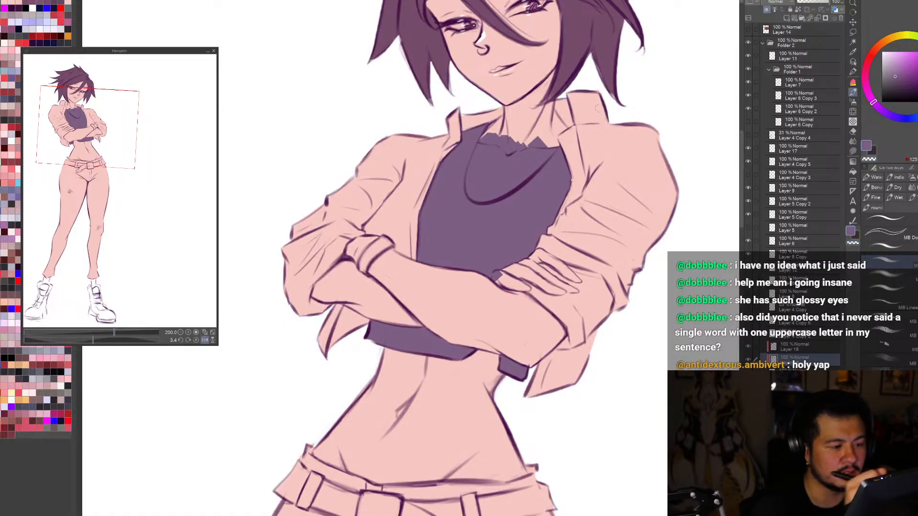
left_click(852, 151)
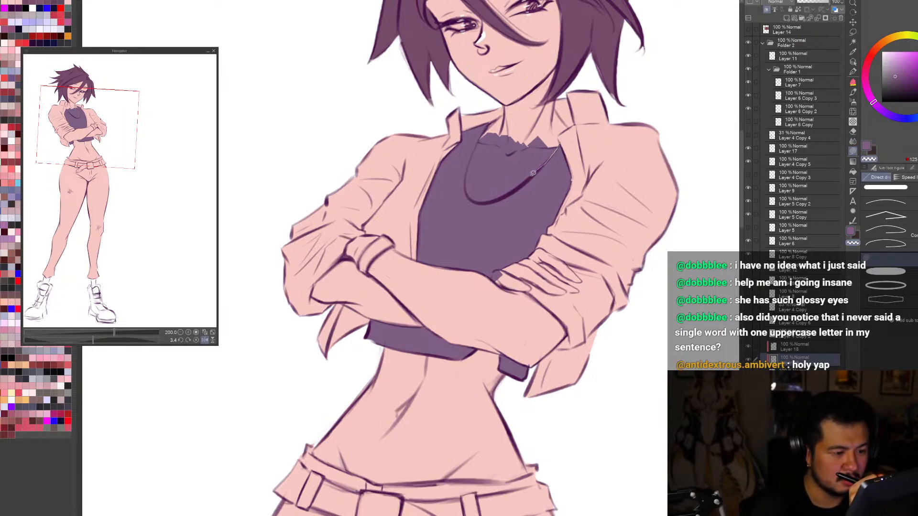
left_click_drag(533, 173, 498, 196)
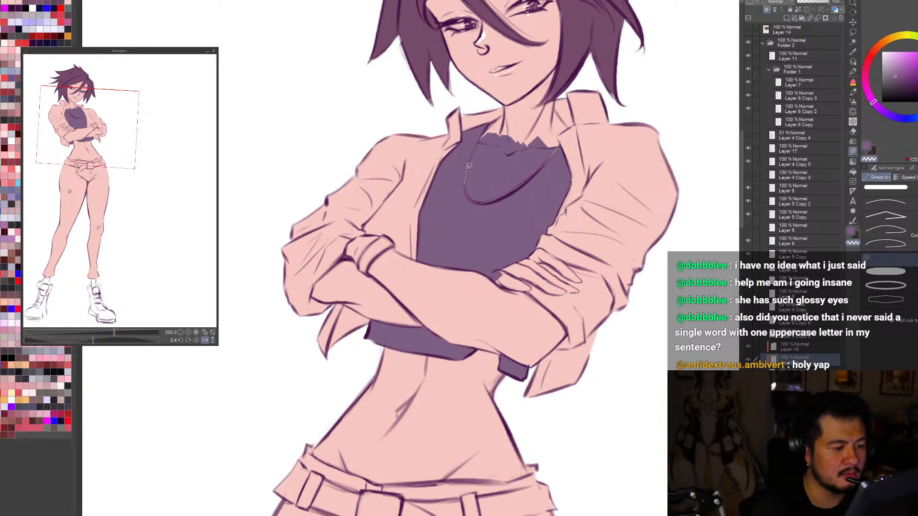
key("ctrl+z")
Step: Check the whole figure in mirrored and normal views and make the crop top's violet slightly greyer and darker
key("ctrl+0")
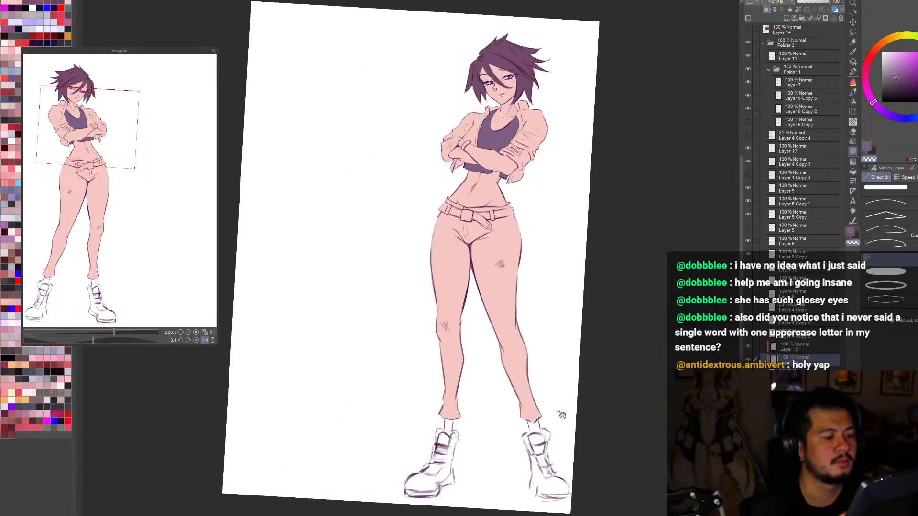
key("b")
key("d")
key("h")
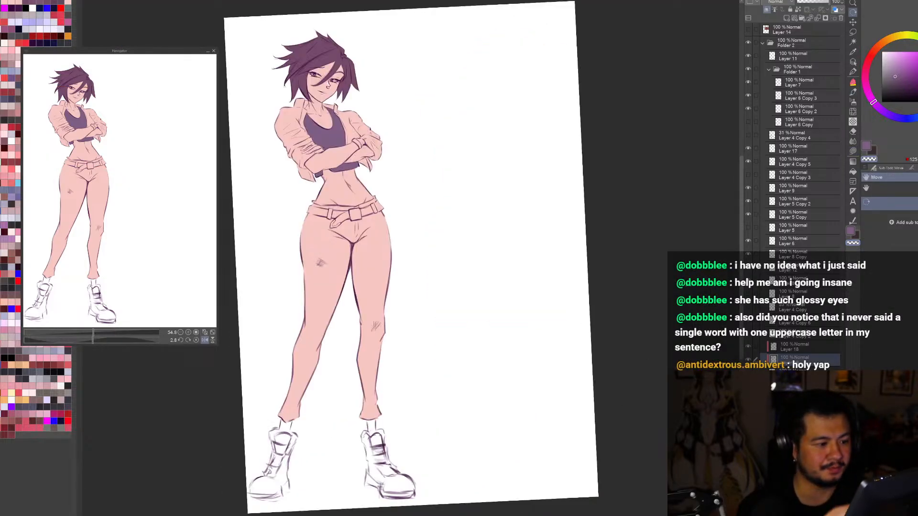
key("h")
key("c")
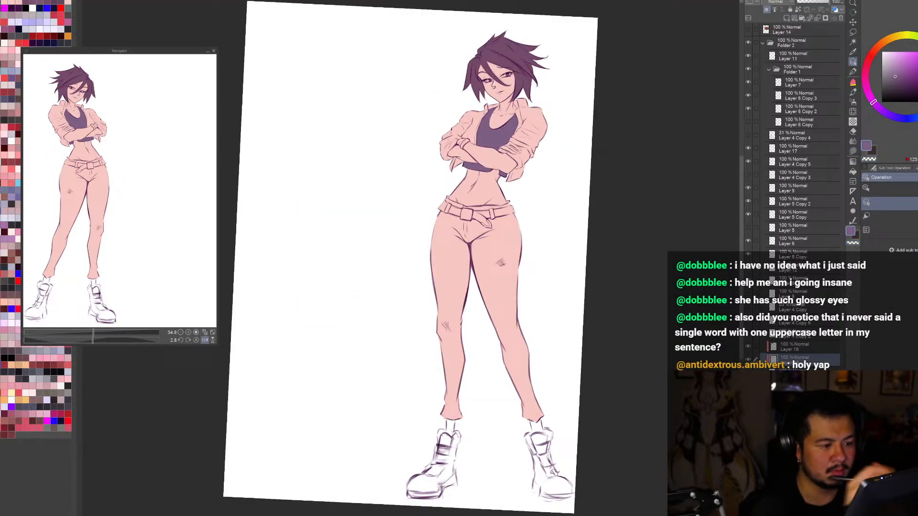
left_click(896, 78)
left_click(895, 78)
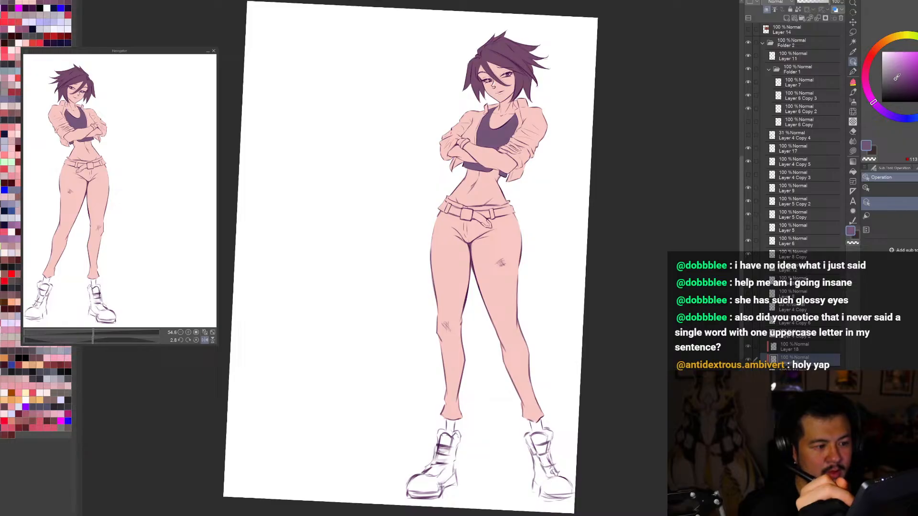
left_click(895, 78)
Step: Select the figure's skin colour and fine-tune it among light pinkish tones
key("r")
left_click_drag(549, 268, 550, 265)
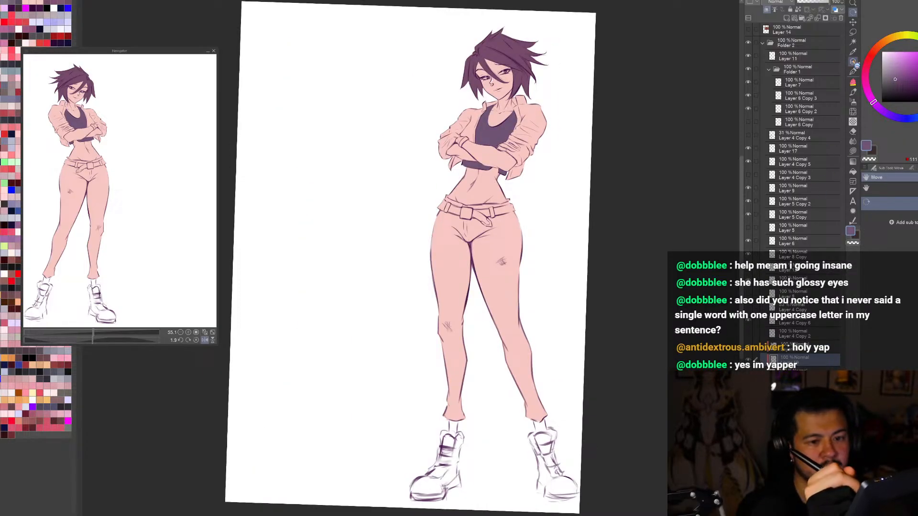
left_click(853, 62)
left_click(506, 101)
left_click(507, 101, "alt")
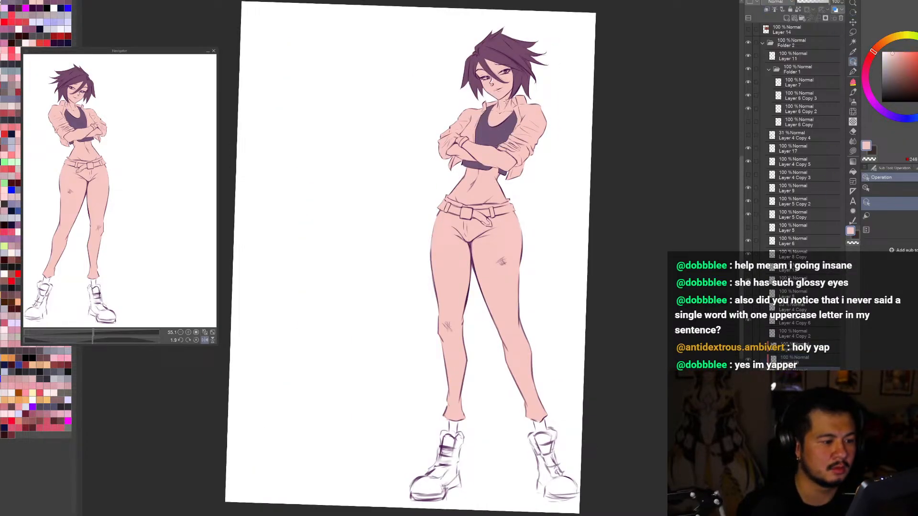
left_click(893, 55)
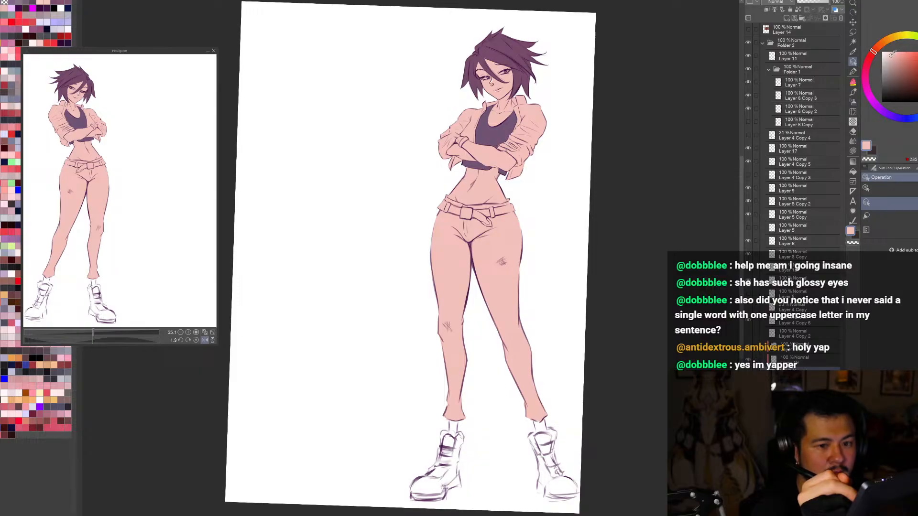
left_click(891, 54)
left_click(894, 52)
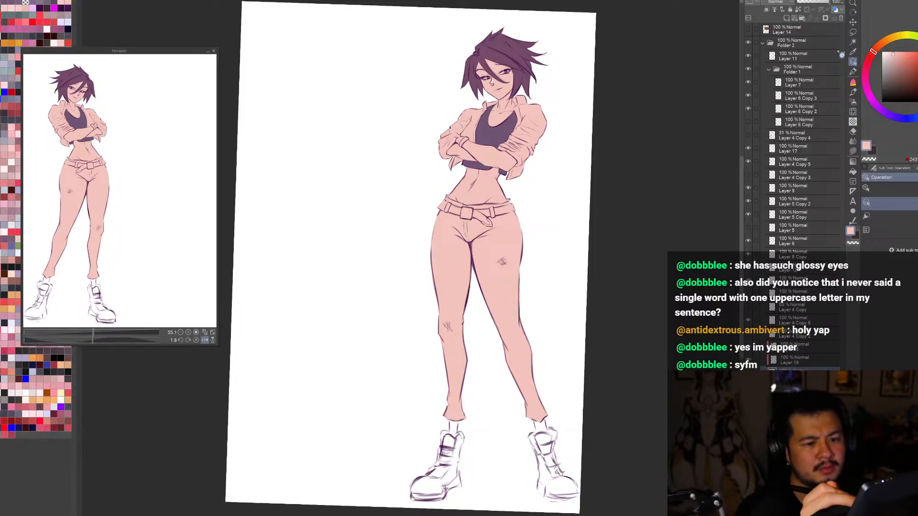
Step: Add a new layer above the crop top colour and paint both trouser legs in a muted blue-violet
left_click(505, 133)
left_click(505, 134, "alt")
left_click(793, 19)
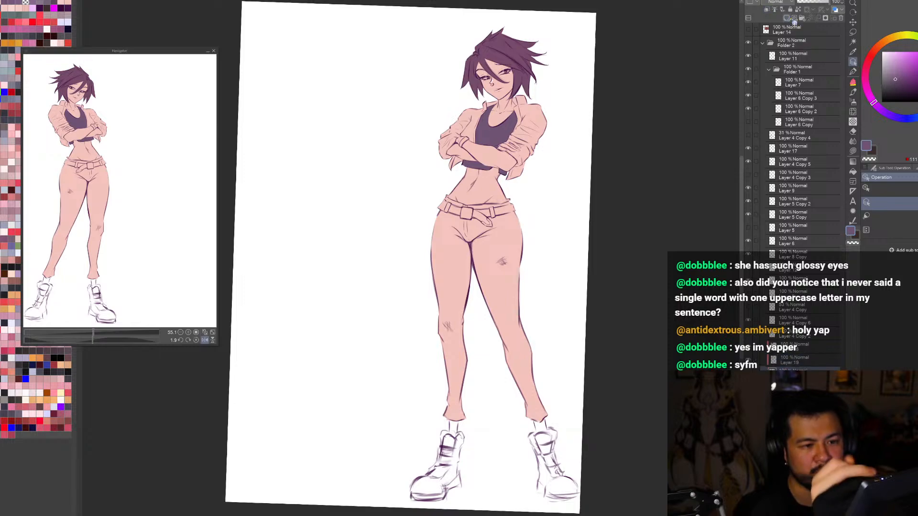
left_click_drag(885, 115, 898, 110)
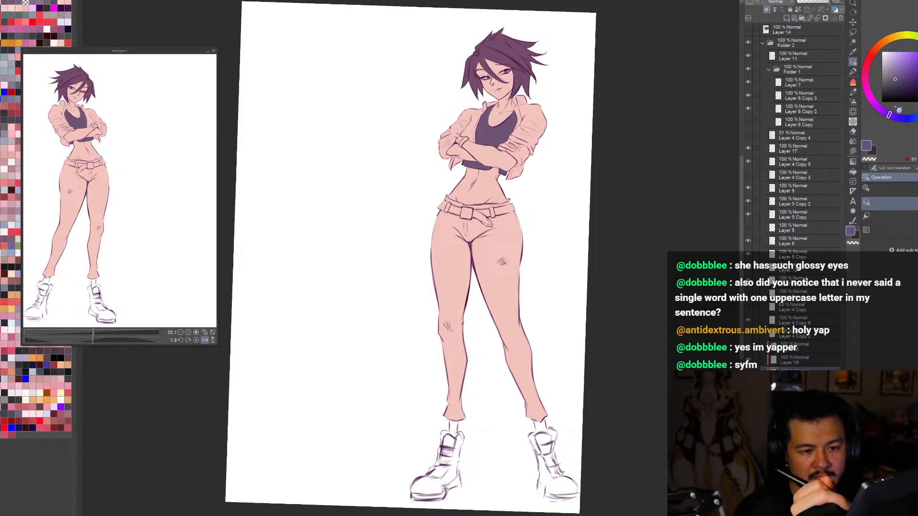
key("b")
left_click_drag(520, 232, 510, 368)
mouse_move(511, 335)
left_mouse_down()
mouse_move(531, 392)
mouse_move(530, 353)
mouse_move(535, 408)
mouse_move(551, 403)
left_mouse_up()
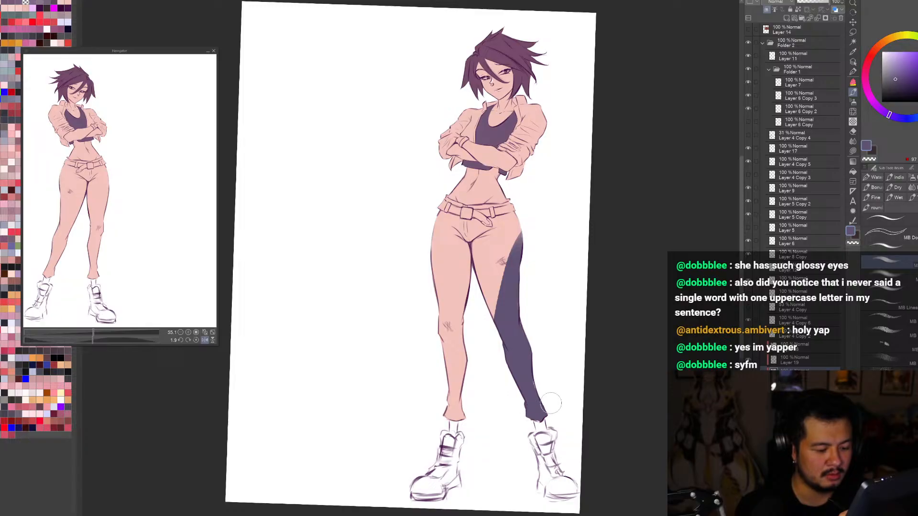
mouse_move(497, 319)
left_mouse_down()
mouse_move(558, 207)
mouse_move(547, 236)
mouse_move(485, 241)
mouse_move(504, 224)
mouse_move(426, 270)
mouse_move(413, 316)
mouse_move(465, 288)
mouse_move(488, 314)
mouse_move(461, 395)
mouse_move(476, 358)
left_mouse_up()
Step: Finish the trouser colour over the hips, waistband and belt
left_click(892, 80)
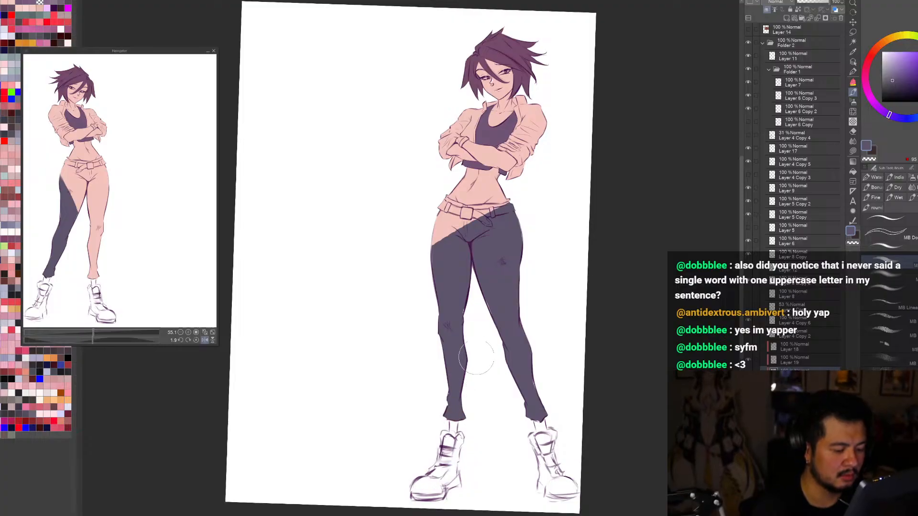
key("h")
scroll(337, 218, "up", 2)
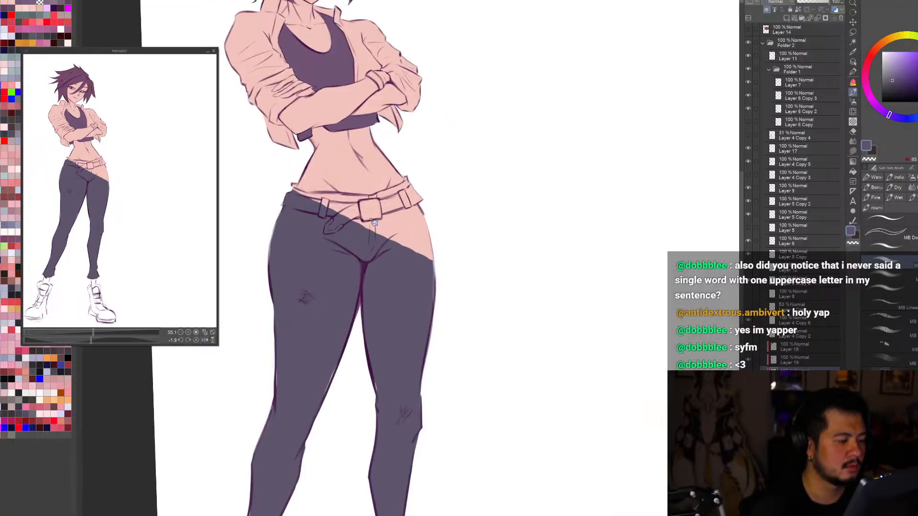
mouse_move(292, 187)
left_mouse_down()
mouse_move(465, 131)
mouse_move(466, 213)
mouse_move(473, 236)
mouse_move(491, 245)
mouse_move(475, 263)
mouse_move(446, 200)
mouse_move(422, 214)
mouse_move(462, 275)
left_mouse_up()
key("h")
mouse_move(564, 353)
left_mouse_down()
mouse_move(423, 472)
mouse_move(328, 456)
left_mouse_up()
Step: Darken the trousers to a deeper greyish blue-violet
key("ctrl+minus")
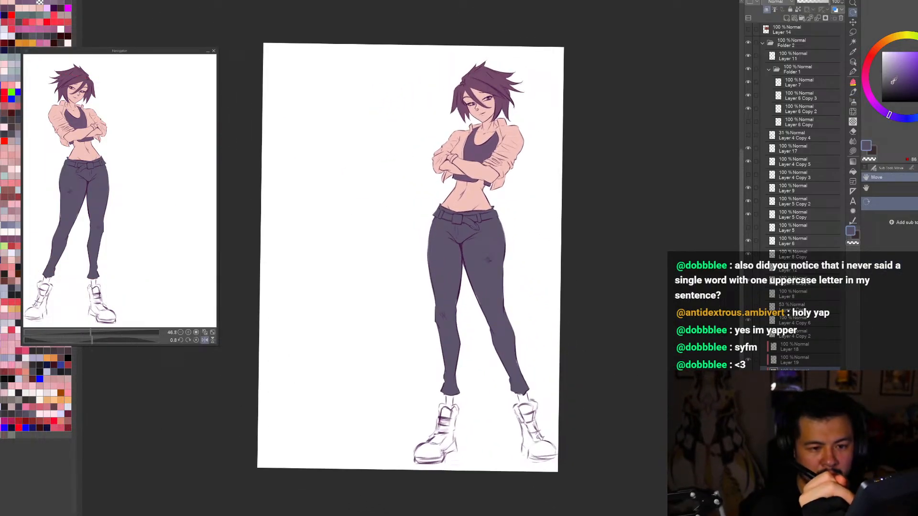
left_click_drag(892, 82, 892, 83)
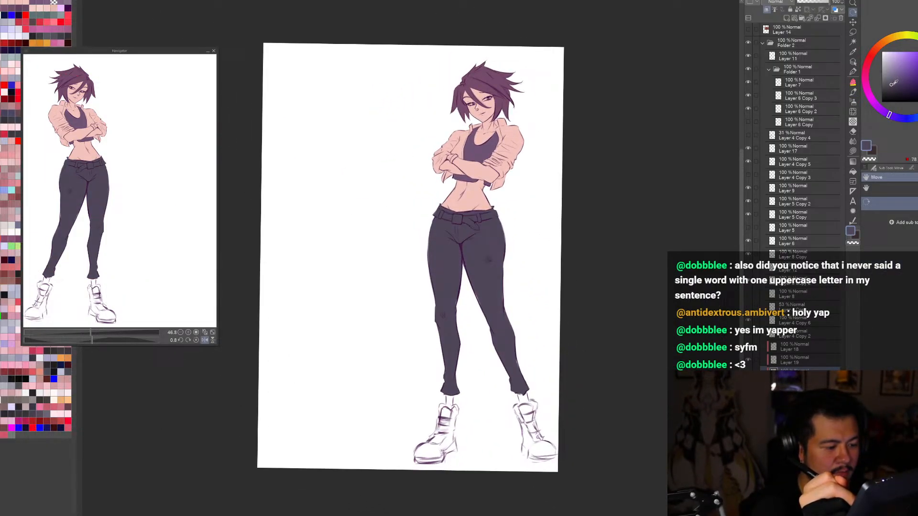
key("ctrl+plus")
left_click_drag(660, 446, 654, 455)
Step: Switch to the skin layer and touch up the colour along the outer edge of the thigh
key("alt+bracketleft")
left_click(503, 312, "alt")
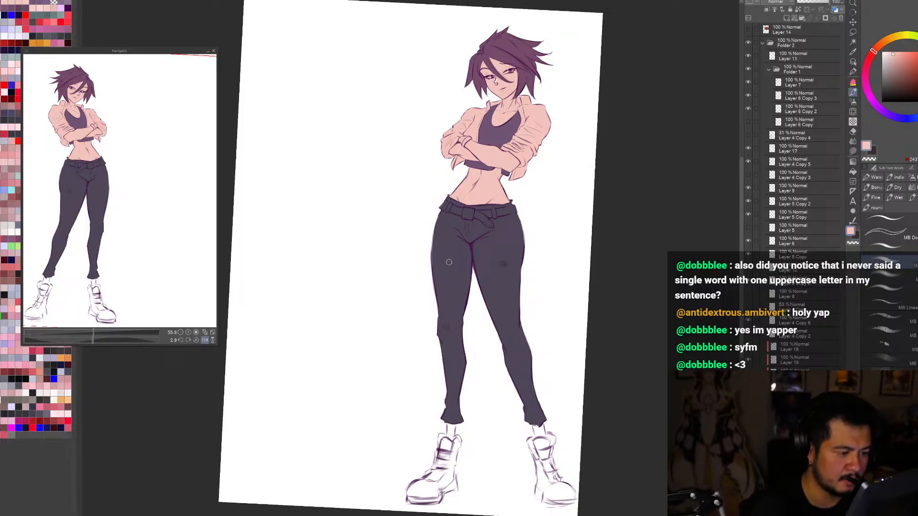
scroll(435, 248, "up", 2)
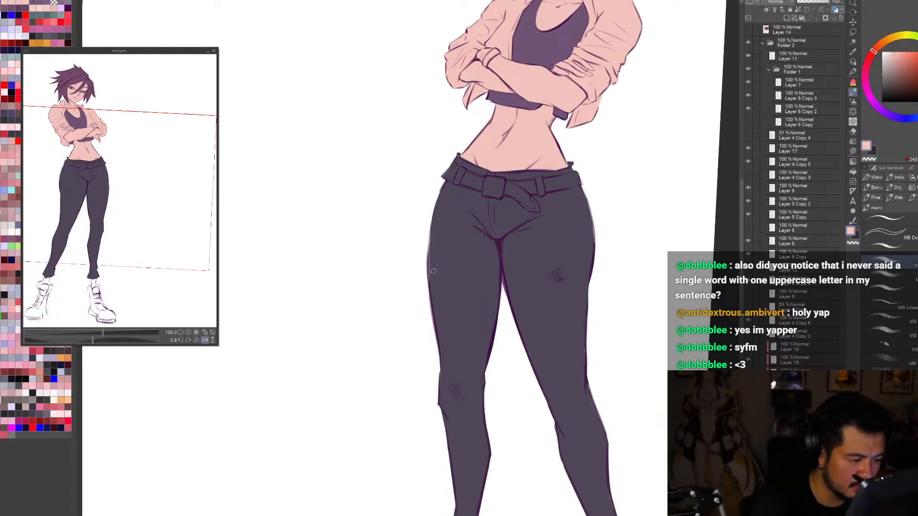
left_click_drag(431, 275, 430, 225)
Step: Lighten the skin tone slightly and compare the figure in mirrored and normal views
key("ctrl+0")
key("r")
mouse_move(603, 268)
left_mouse_down()
mouse_move(384, 462)
mouse_move(437, 58)
mouse_move(621, 287)
mouse_move(637, 416)
left_mouse_up()
key("h")
key("h")
left_click(853, 63)
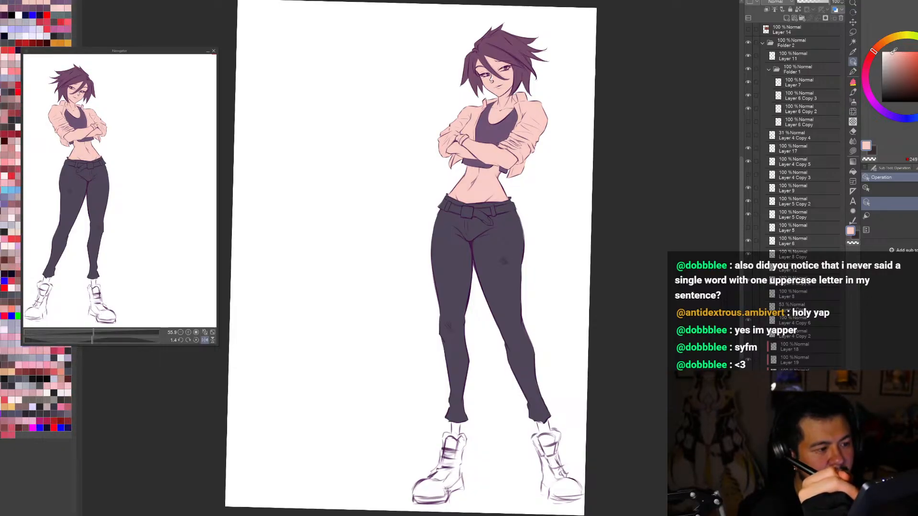
key("h")
key("h")
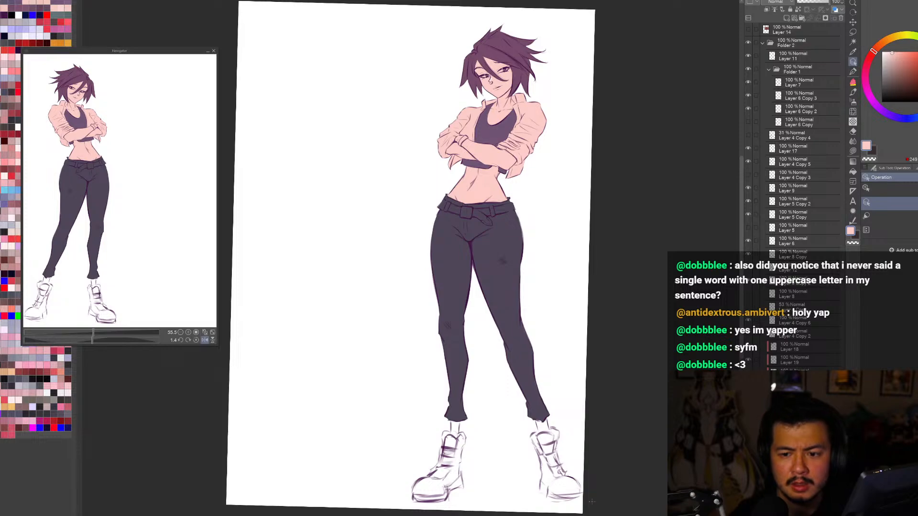
Step: Add a new layer, paint the whites of both eyes in near-white, and check the whole figure
key("ctrl+z")
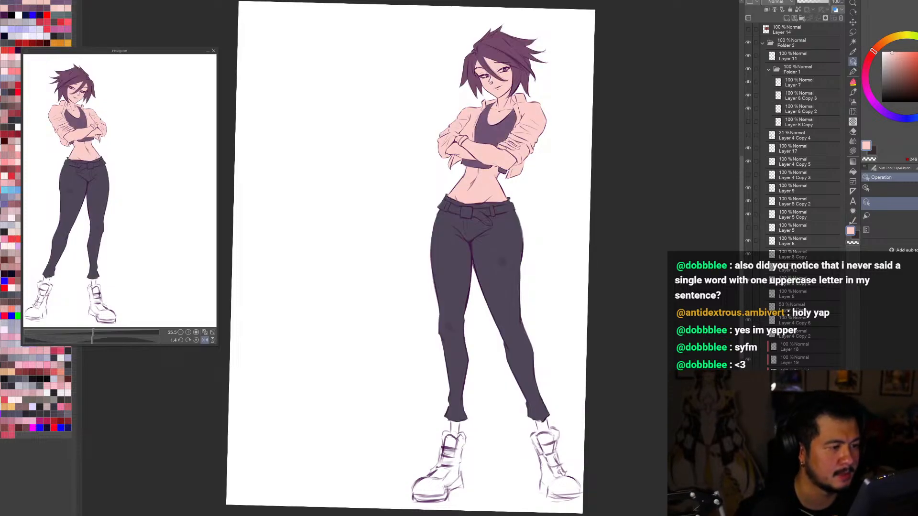
key("ctrl+shift+n")
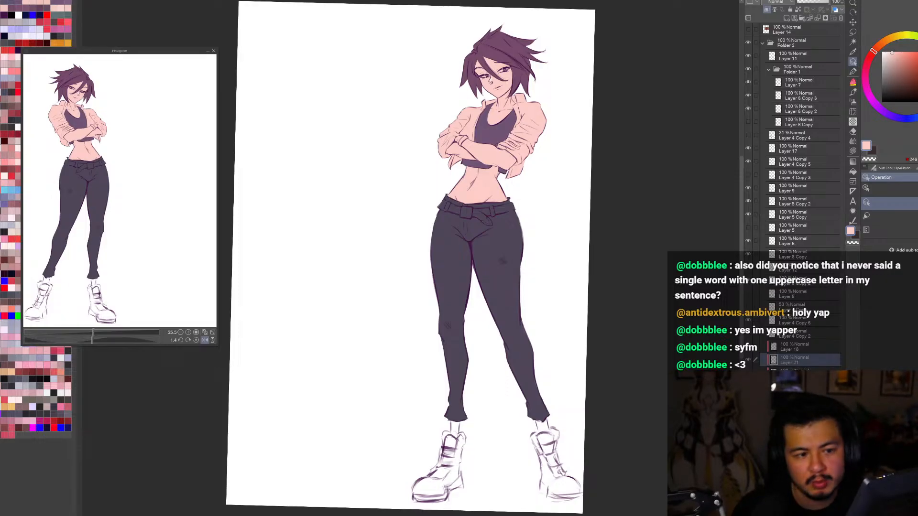
left_click(884, 51)
scroll(503, 48, "up", 4)
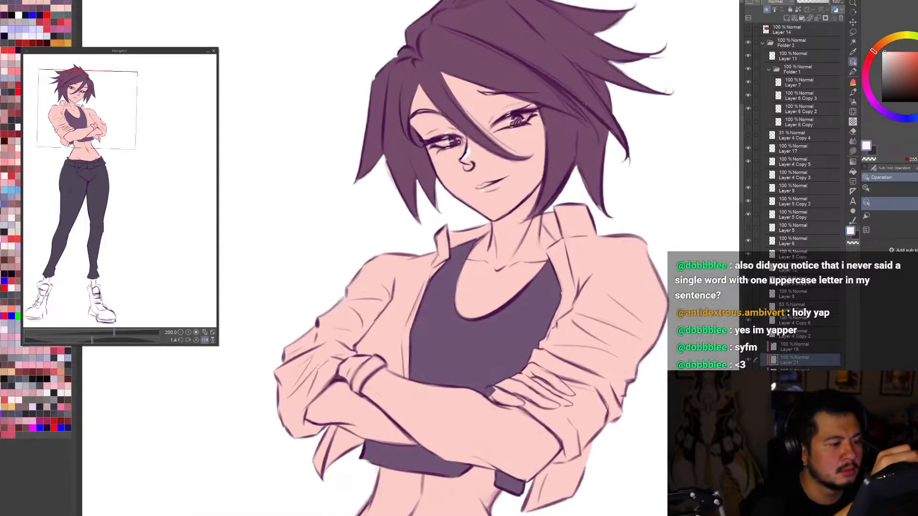
left_click_drag(503, 58, 628, 296)
key("b")
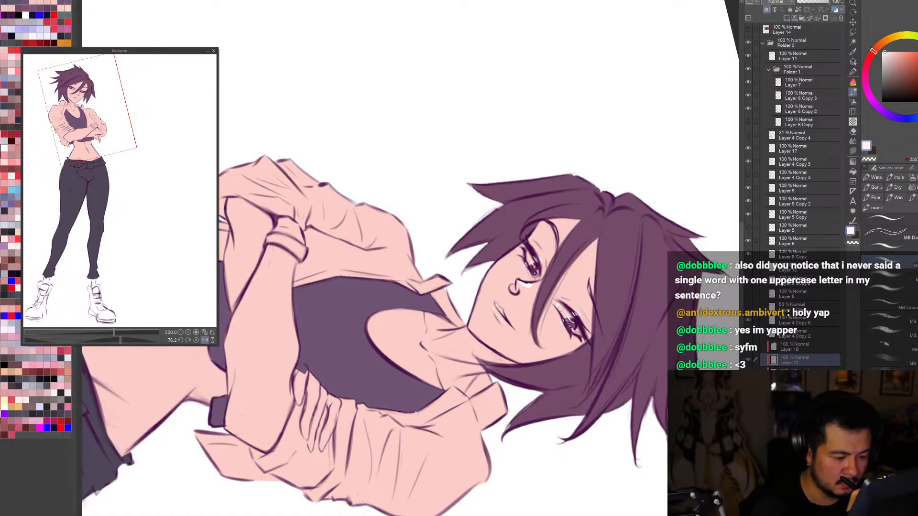
left_click_drag(559, 306, 570, 323)
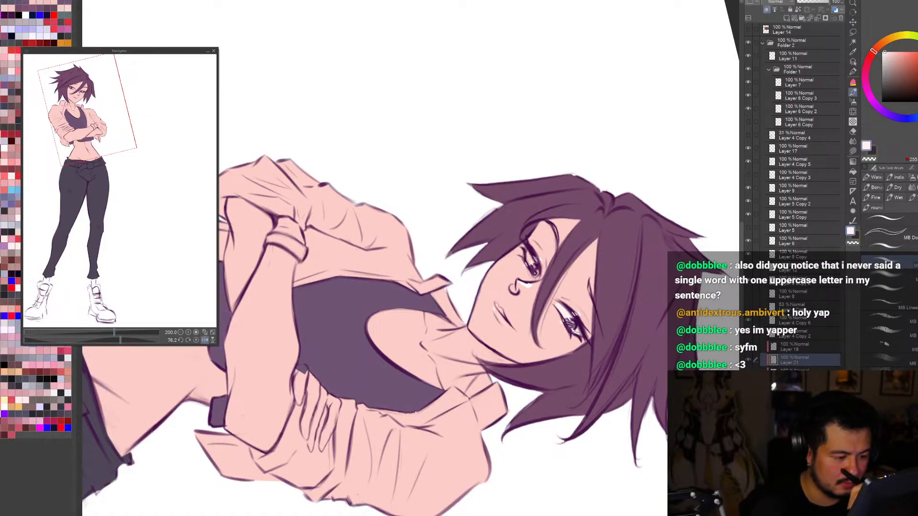
mouse_move(530, 256)
left_mouse_down()
mouse_move(508, 408)
mouse_move(359, 429)
left_mouse_up()
key("ctrl+0")
key("h")
key("h")
key("ctrl+0")
left_click_drag(628, 372, 595, 420, "shift")
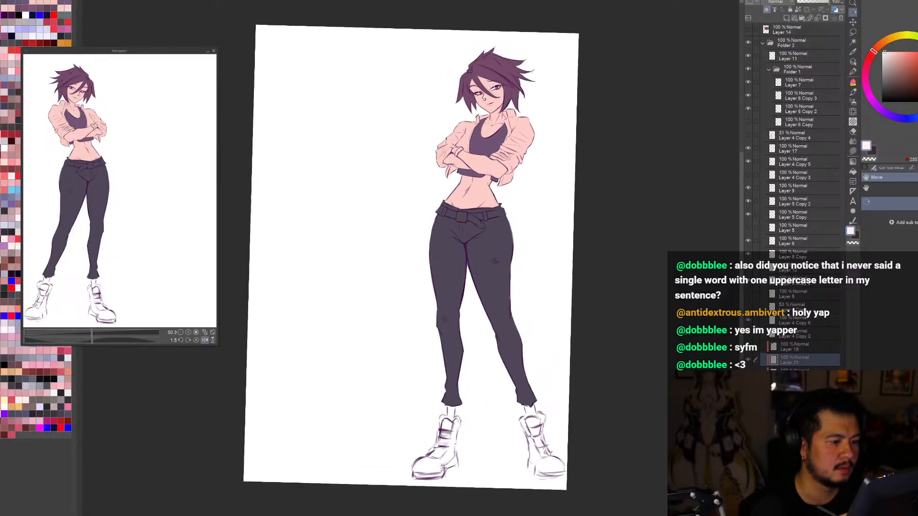
Step: Add another new layer and choose a light orchid purple for painting
key("o")
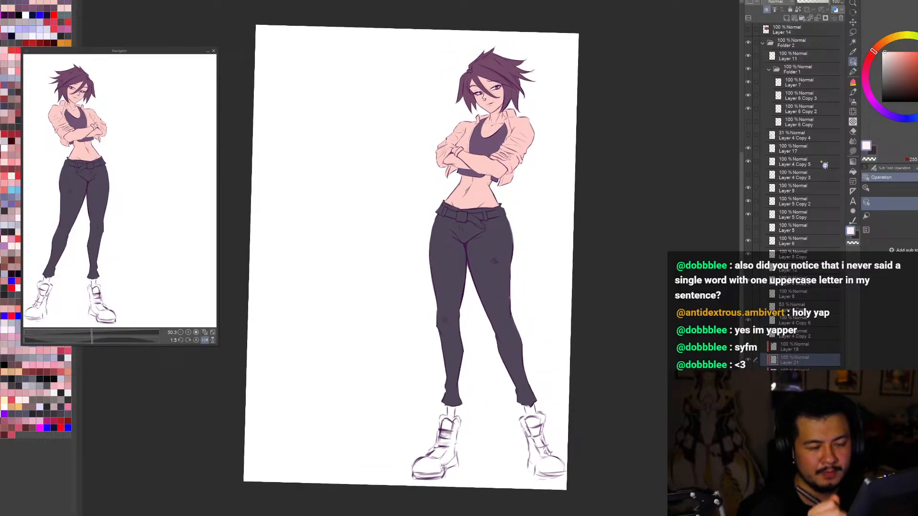
left_click(792, 20)
left_click(870, 96)
left_click(893, 59)
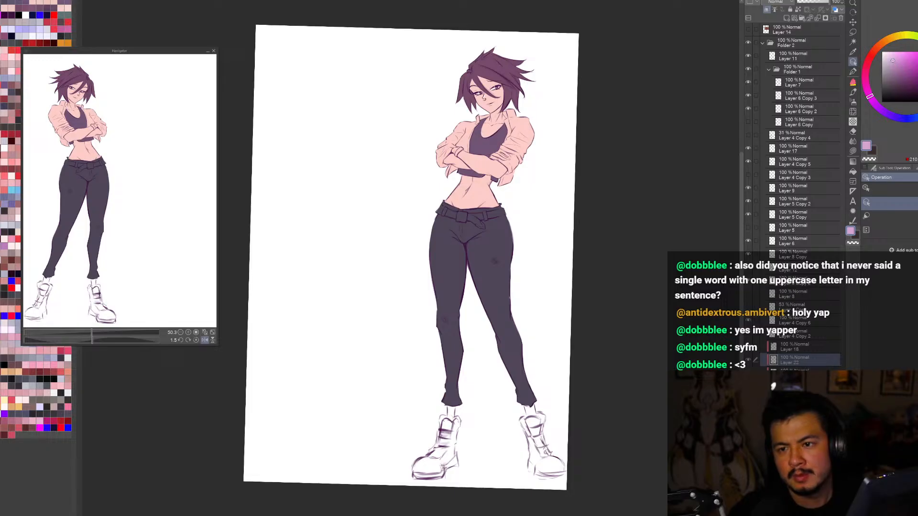
left_click(899, 59)
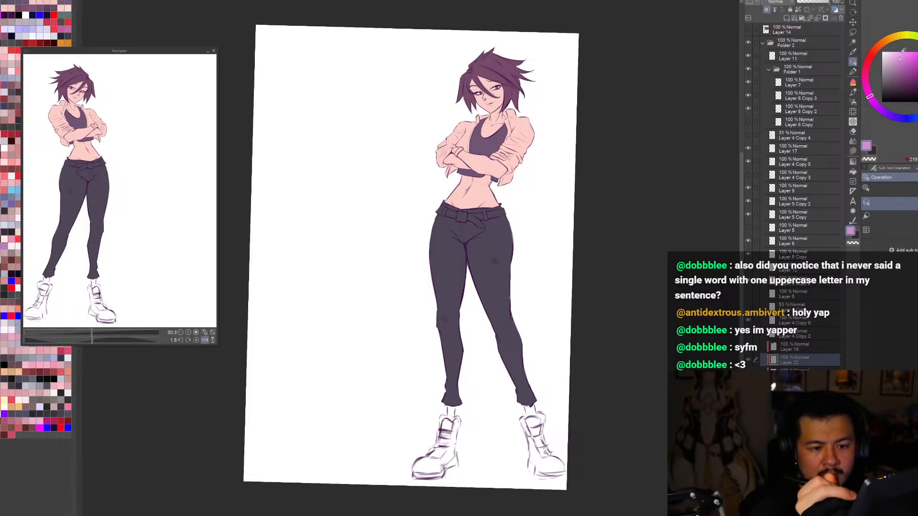
Step: Try the light orchid purple on the jacket sleeve and undo the test stroke
key("b")
left_click_drag(520, 128, 522, 167)
key("ctrl+z")
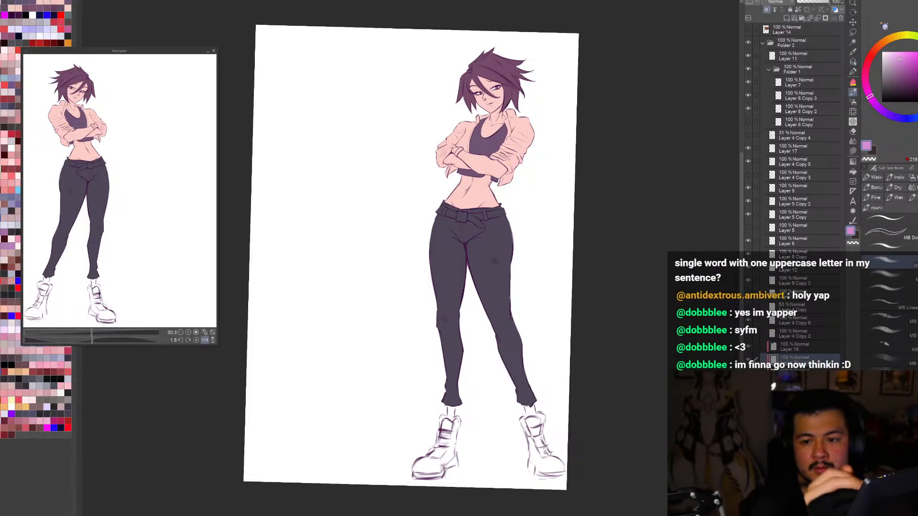
Step: Adjust the orchid purple slightly and paint the outer part of the jacket sleeve beside the visible fingers
left_click(900, 62)
scroll(632, 324, "down", 2)
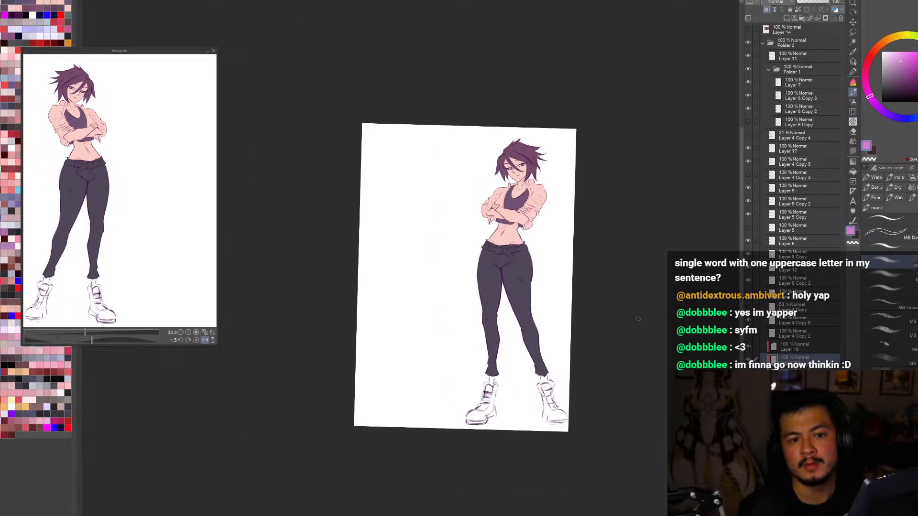
scroll(523, 188, "up", 2)
mouse_move(578, 206)
left_mouse_down()
mouse_move(560, 272)
mouse_move(568, 277)
left_mouse_up()
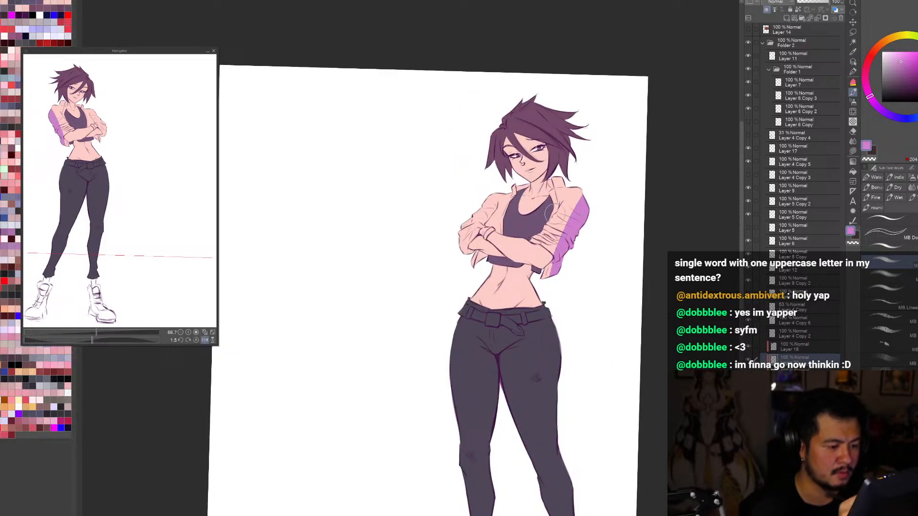
scroll(551, 212, "up", 2)
key("ctrl+z")
key("ctrl+y")
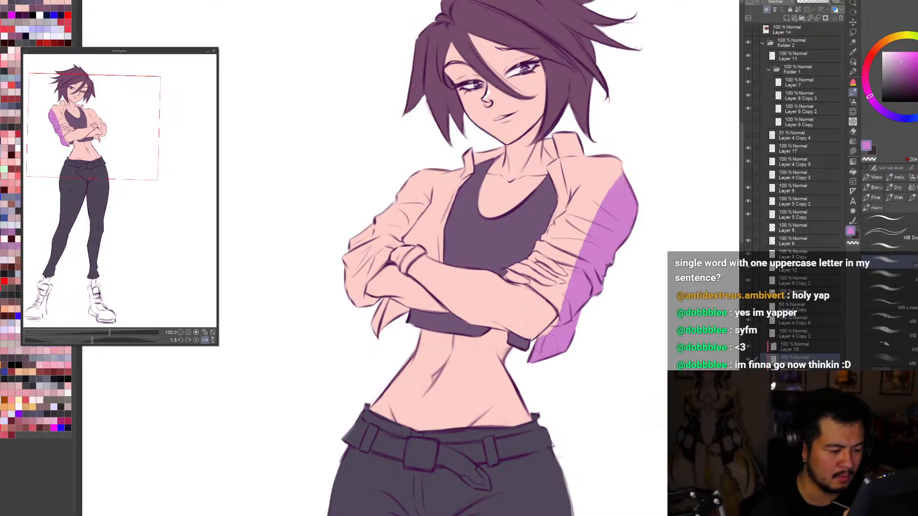
left_click_drag(640, 181, 592, 215)
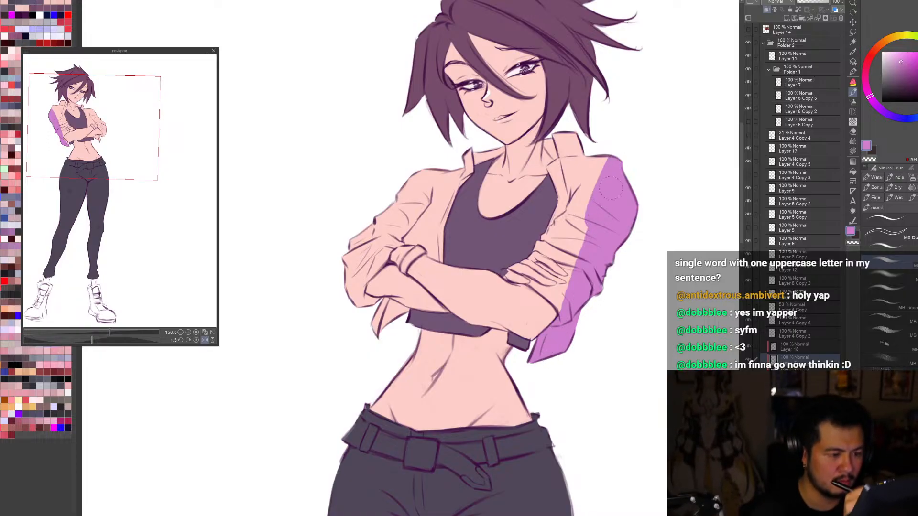
Step: Paint the collar, front edge and rolled cuff around the fingers, and fill the rest of that jacket half with orchid purple
mouse_move(555, 139)
left_mouse_down()
mouse_move(548, 142)
mouse_move(565, 166)
mouse_move(581, 143)
mouse_move(598, 177)
mouse_move(617, 160)
mouse_move(579, 182)
left_mouse_up()
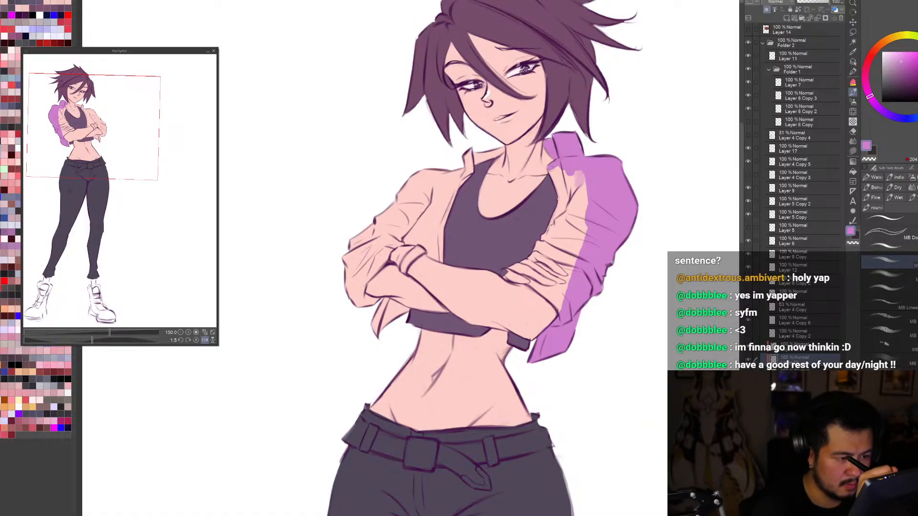
left_click_drag(550, 170, 563, 210)
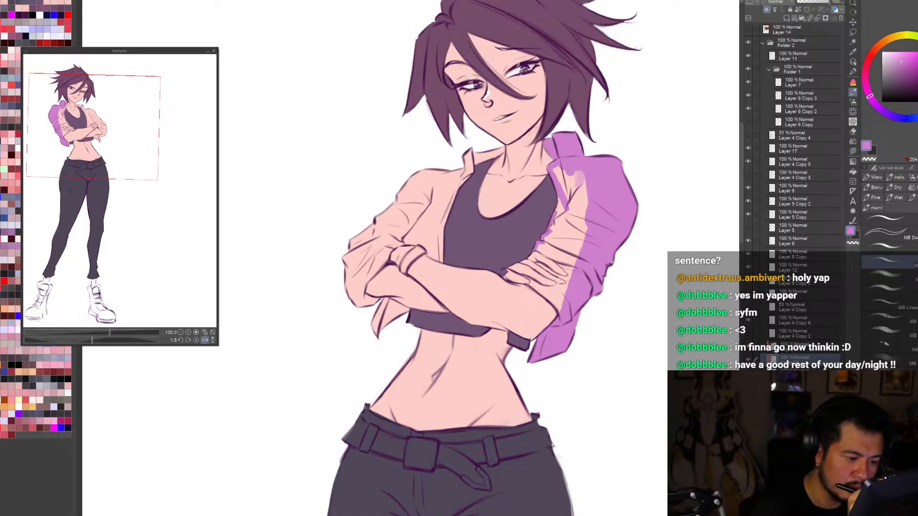
left_click_drag(548, 232, 558, 200)
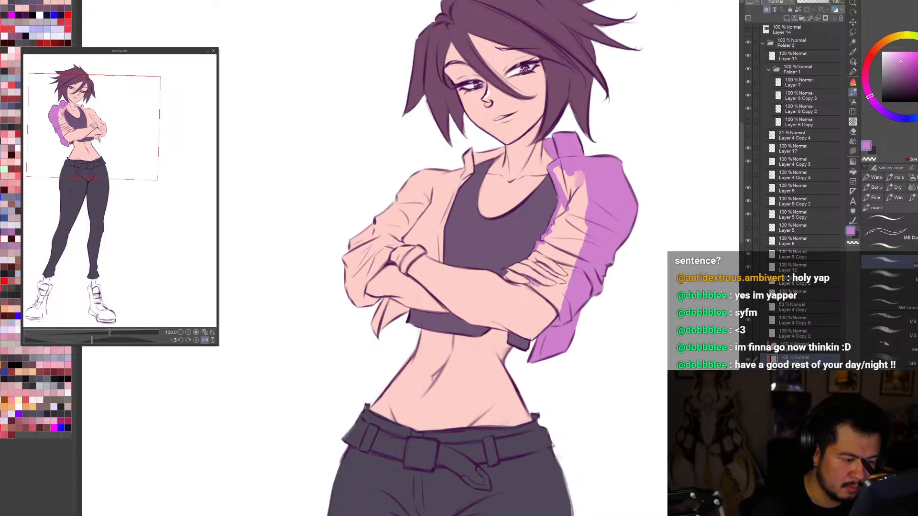
mouse_move(530, 284)
left_mouse_down()
mouse_move(557, 308)
mouse_move(563, 300)
left_mouse_up()
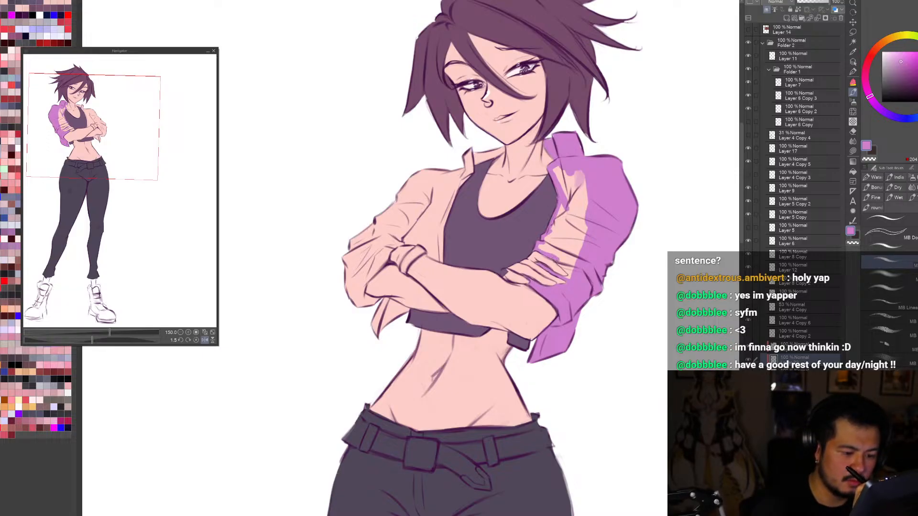
left_click_drag(554, 258, 566, 272)
key("g")
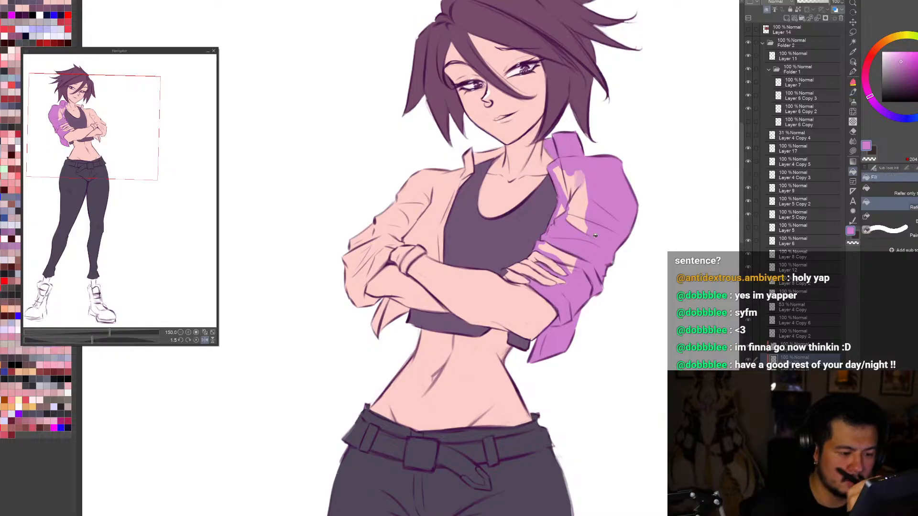
left_click(622, 210)
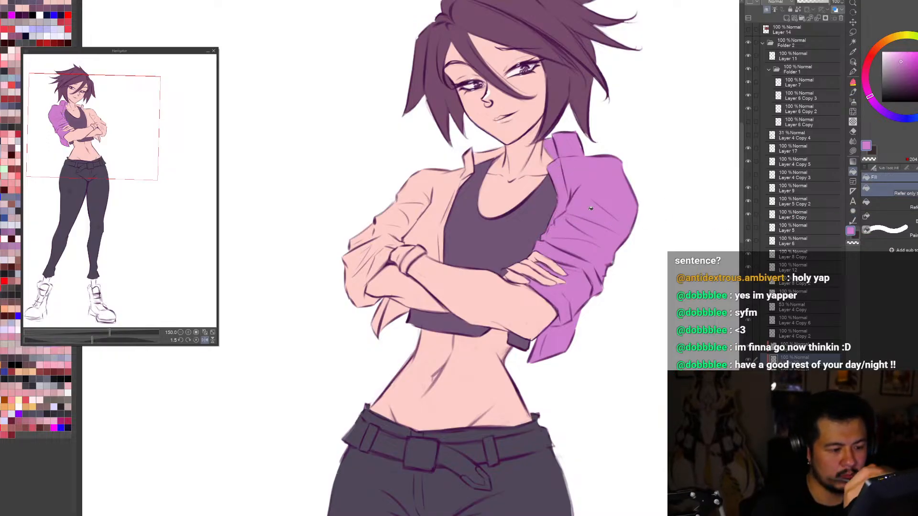
Step: Check the painted jacket half on the whole figure in mirrored and normal views, and with its colour layer hidden and shown
key("p")
key("c")
key("bracketleft")
key("bracketleft")
key("bracketleft")
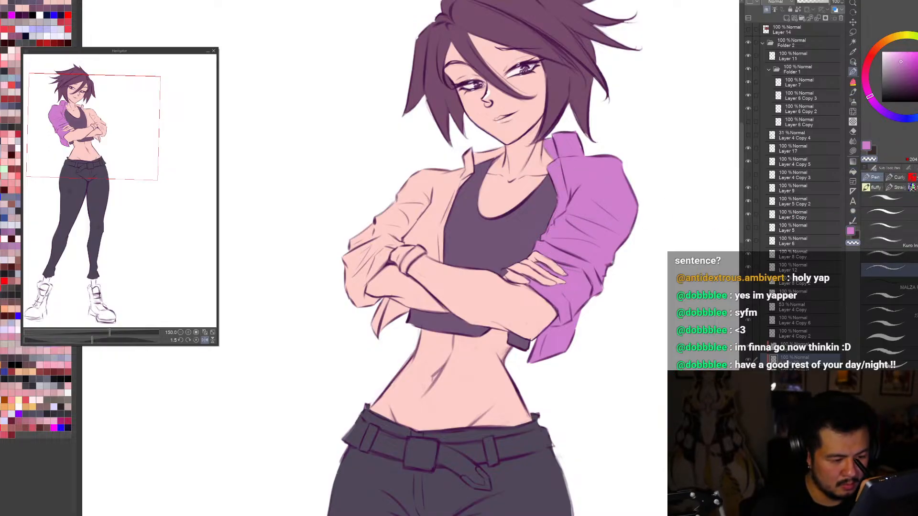
key("c")
key("h")
key("ctrl+0")
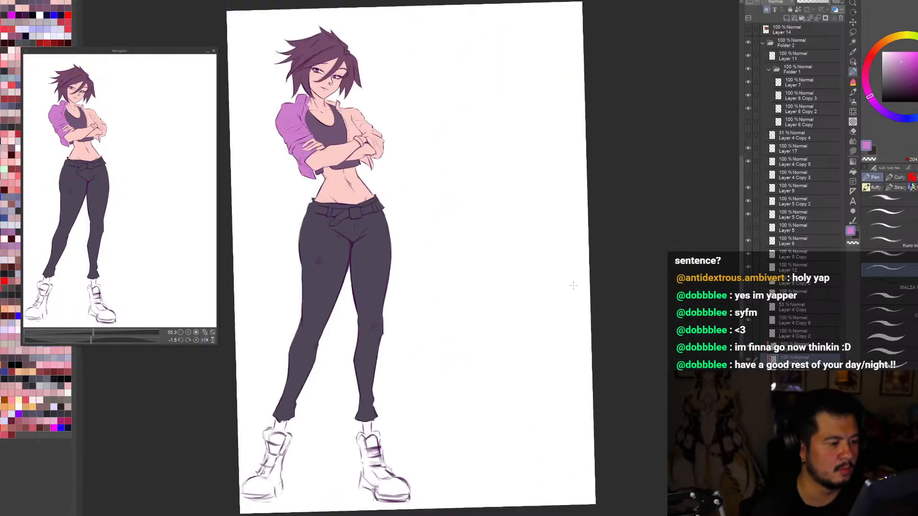
key("h")
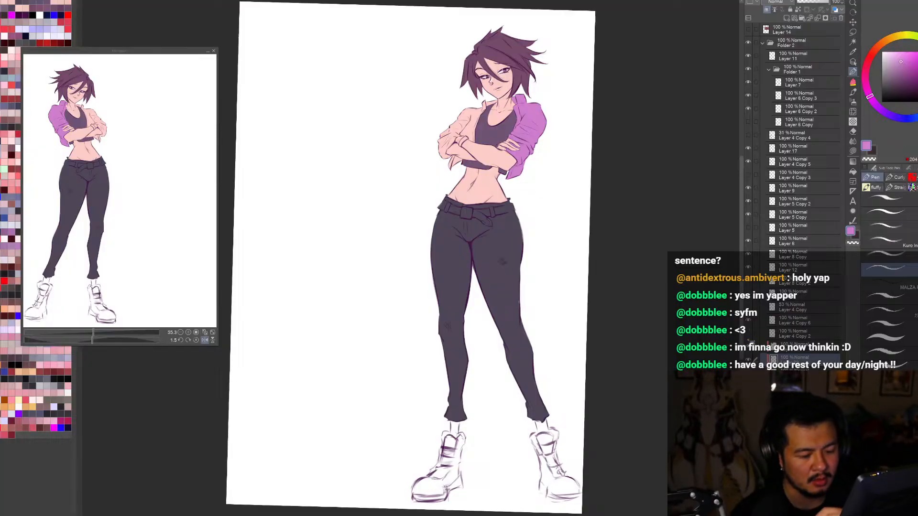
left_click(748, 359)
left_click(748, 360)
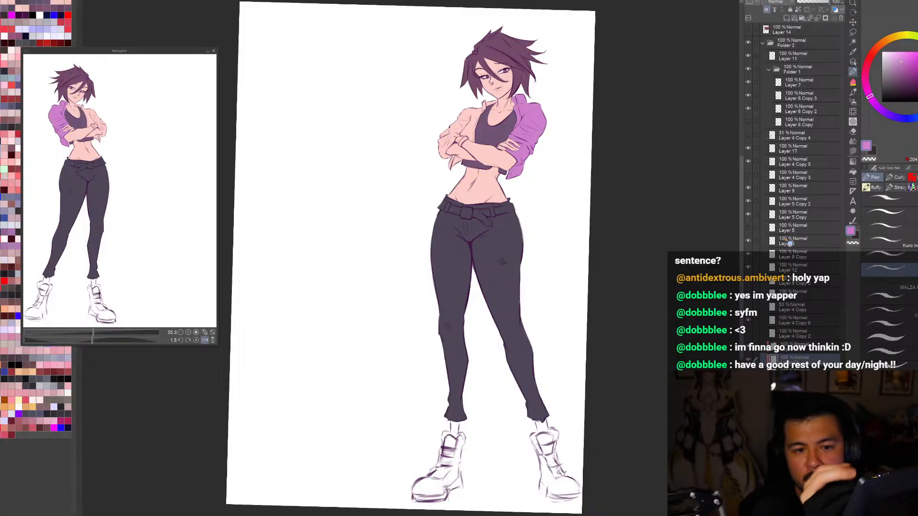
Step: Recolour the painted jacket half to a brighter, pinker orchid
left_click(872, 94)
key("alt+Delete")
left_click(903, 60)
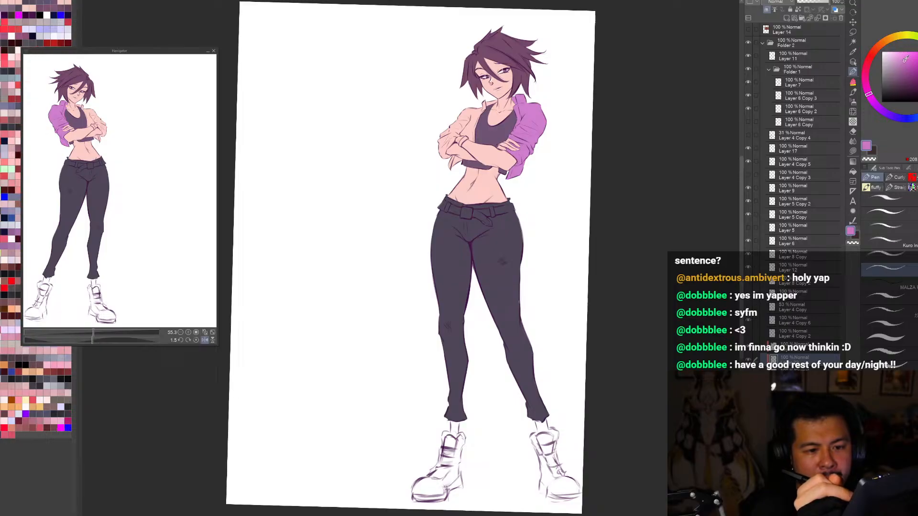
key("alt+Delete")
left_click(905, 58)
key("alt+Delete")
key("ctrl+minus")
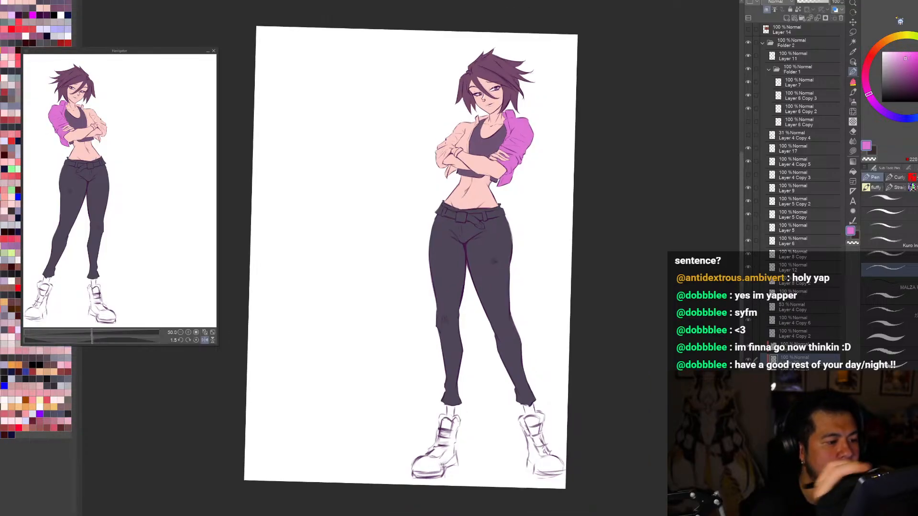
Step: Paint the outer edge of the wristband-side sleeve, from shoulder to elbow, in the brighter orchid
key("ctrl+plus")
key("ctrl+plus")
key("ctrl+plus")
key("h")
key("b")
left_click_drag(397, 301, 356, 232)
key("ctrl+minus")
key("ctrl+minus")
key("ctrl+minus")
key("ctrl+minus")
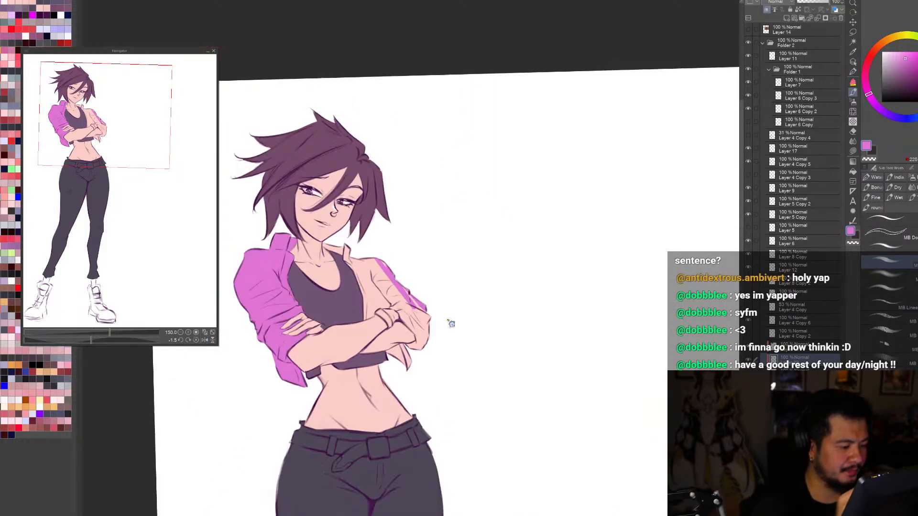
key("ctrl+plus")
key("ctrl+plus")
key("ctrl+plus")
mouse_move(462, 217)
left_mouse_down()
mouse_move(514, 279)
mouse_move(514, 306)
mouse_move(516, 277)
mouse_move(514, 314)
left_mouse_up()
key("ctrl+plus")
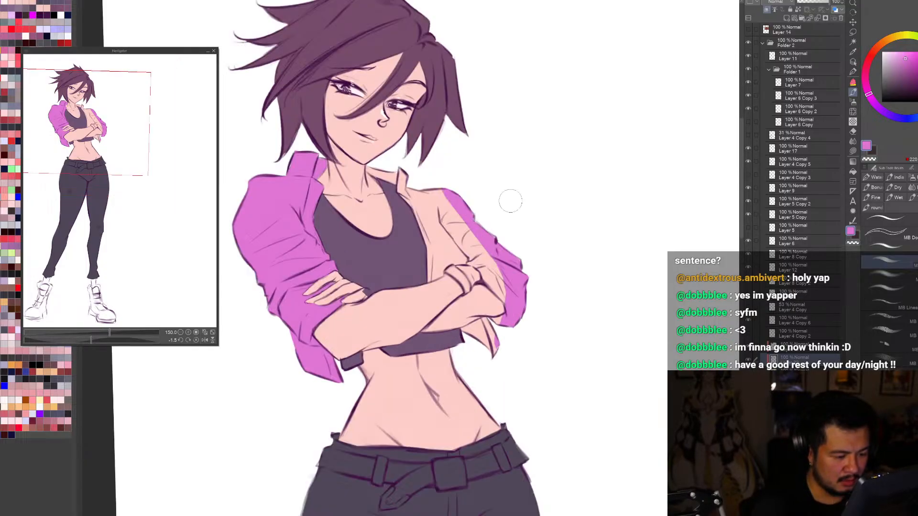
Step: Paint the shoulder, raised collar and back of the neckline on the wristband side of the jacket in orchid
key("h")
key("ctrl+0")
key("h")
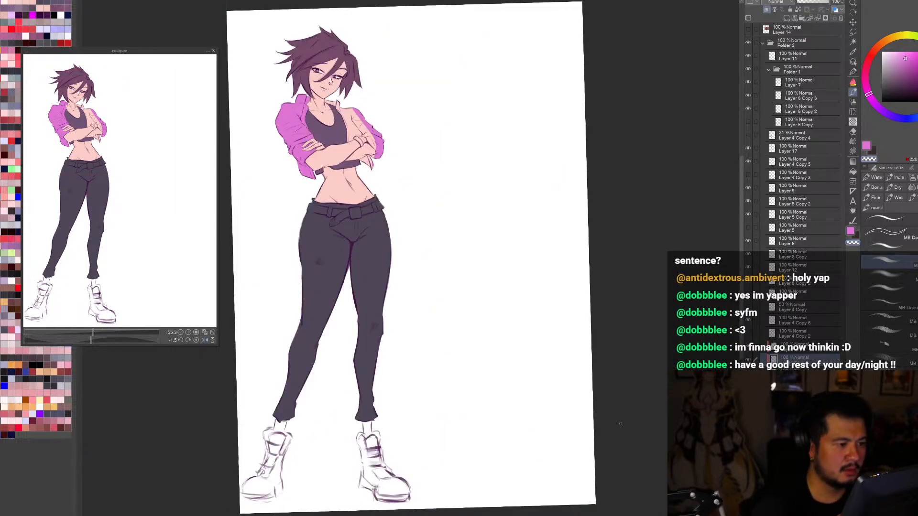
key("h")
key("ctrl+minus")
key("ctrl+plus")
key("ctrl+plus")
key("ctrl+plus")
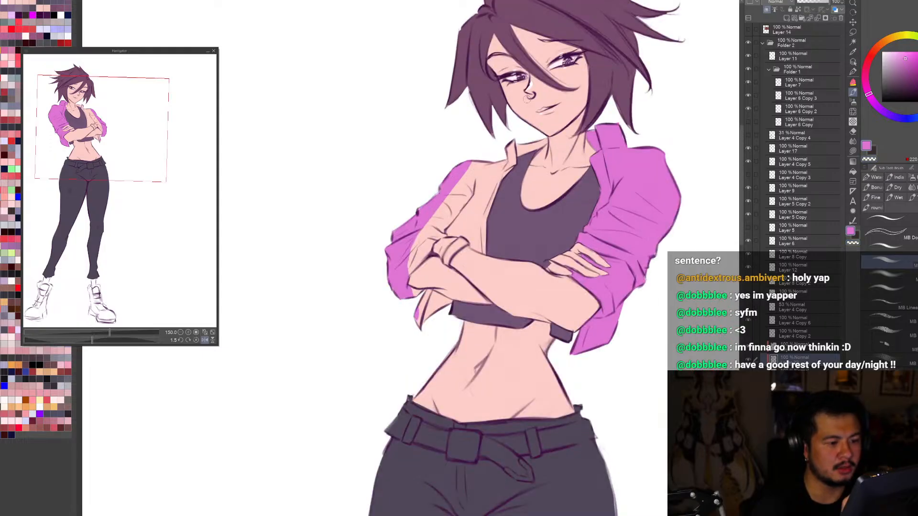
mouse_move(469, 157)
left_mouse_down()
mouse_move(458, 187)
mouse_move(486, 153)
mouse_move(501, 148)
mouse_move(501, 165)
mouse_move(517, 148)
mouse_move(497, 183)
left_mouse_up()
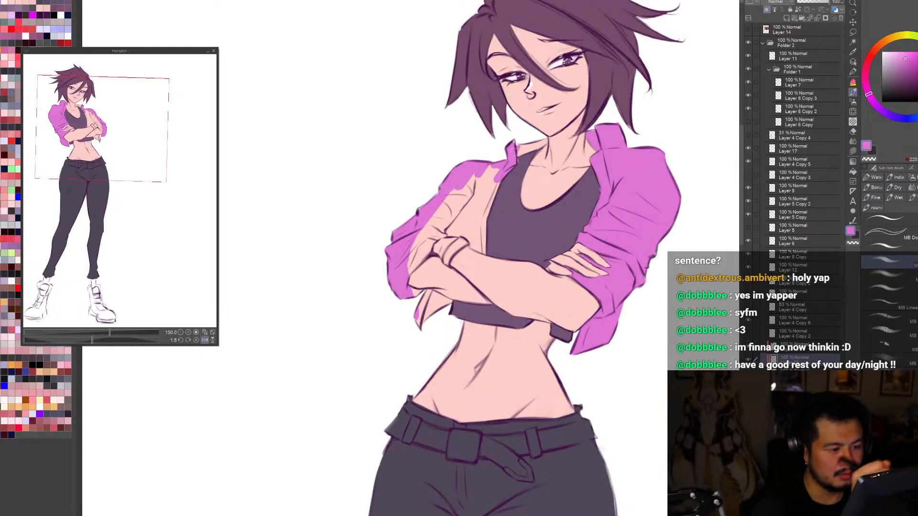
mouse_move(520, 143)
left_mouse_down()
mouse_move(522, 154)
mouse_move(542, 142)
left_mouse_up()
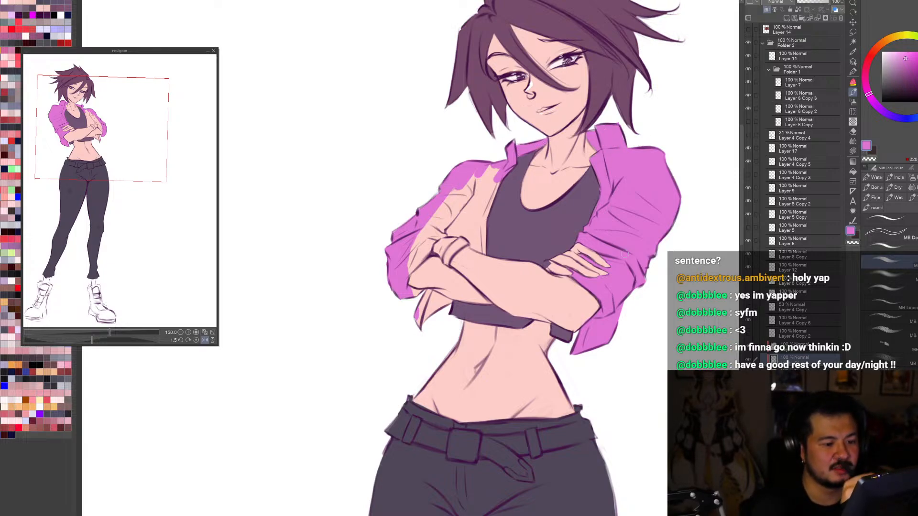
Step: Paint the jacket tail below the wristband-side elbow and the folds of the sleeve above it in orchid
key("h")
key("ctrl+minus")
key("ctrl+plus")
mouse_move(481, 302)
left_mouse_down()
mouse_move(483, 294)
mouse_move(490, 327)
left_mouse_up()
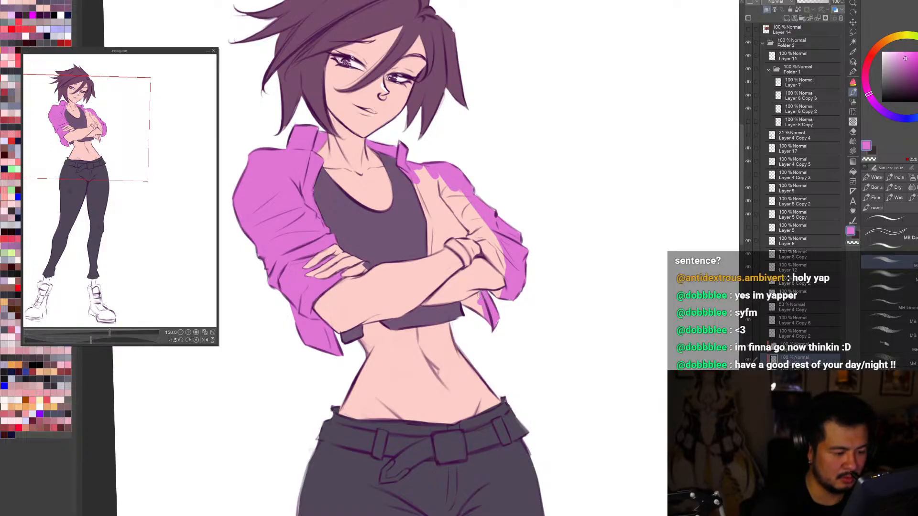
mouse_move(480, 296)
left_mouse_down()
mouse_move(465, 303)
mouse_move(492, 319)
left_mouse_up()
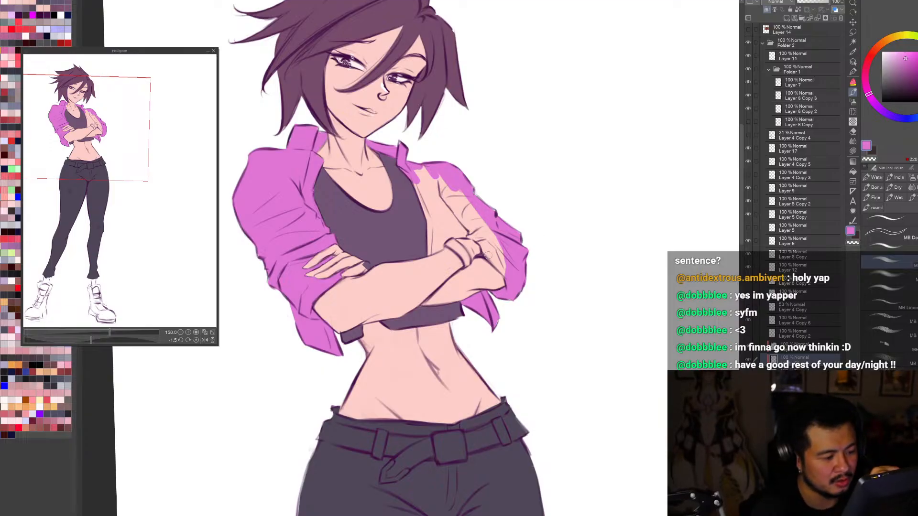
mouse_move(492, 250)
left_mouse_down()
mouse_move(513, 281)
mouse_move(486, 255)
mouse_move(480, 239)
mouse_move(508, 265)
mouse_move(444, 174)
left_mouse_up()
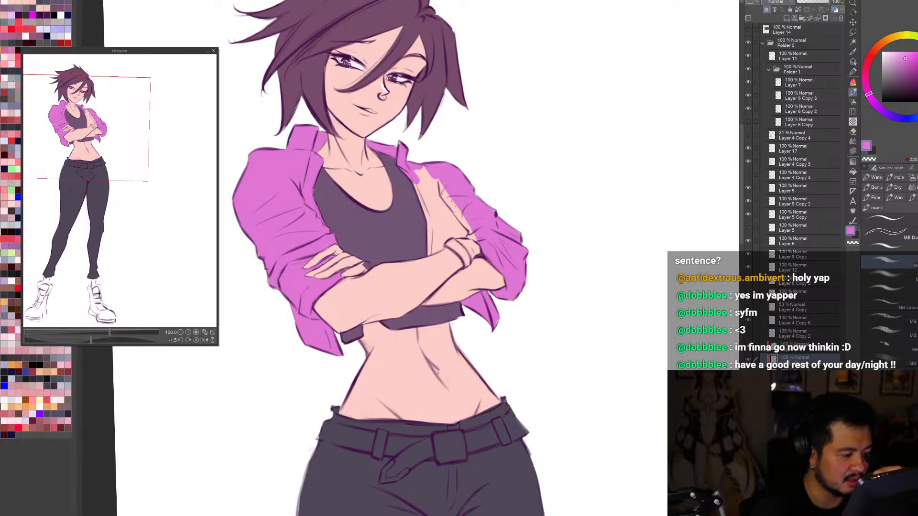
Step: Paint the jacket edge along the wristband and fill the remaining front panel beside the crop top with orchid
key("h")
left_click_drag(345, 237, 368, 232)
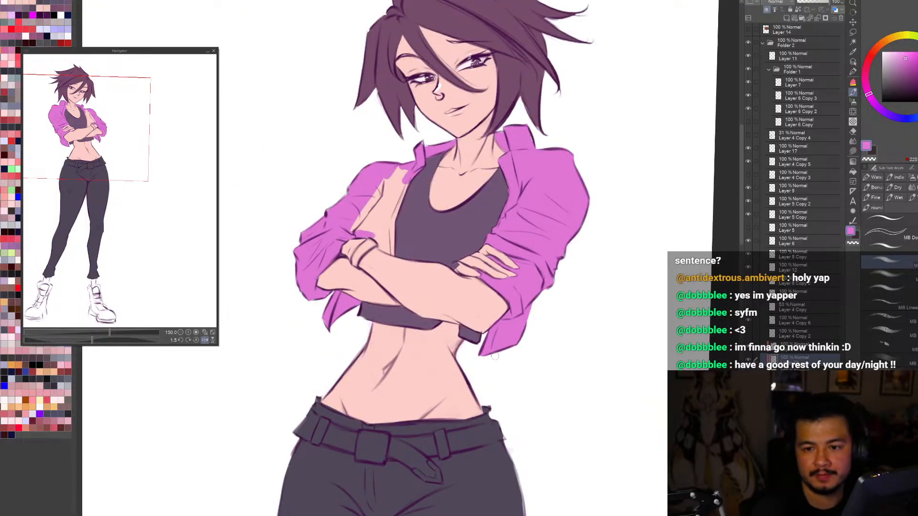
mouse_move(373, 234)
left_mouse_down()
mouse_move(393, 255)
mouse_move(390, 223)
mouse_move(391, 246)
mouse_move(402, 189)
mouse_move(392, 216)
left_mouse_up()
key("g")
left_click(385, 209)
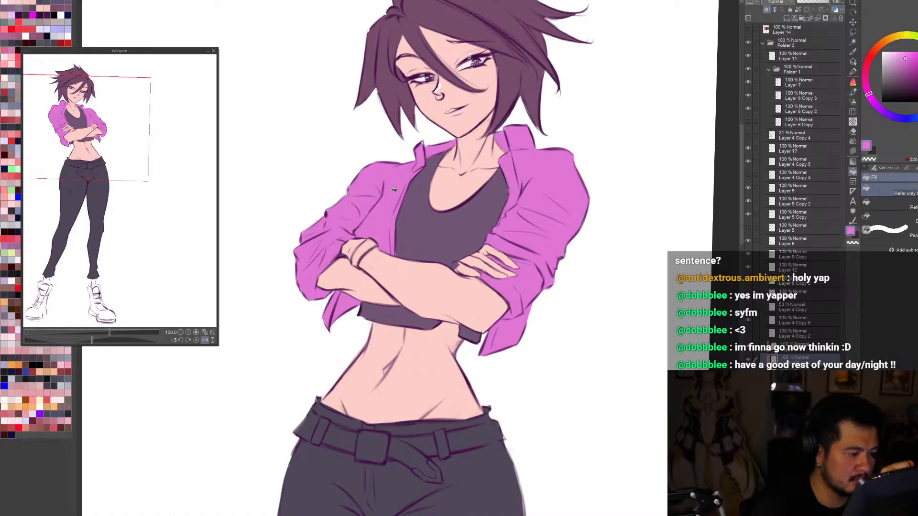
key("p")
key("c")
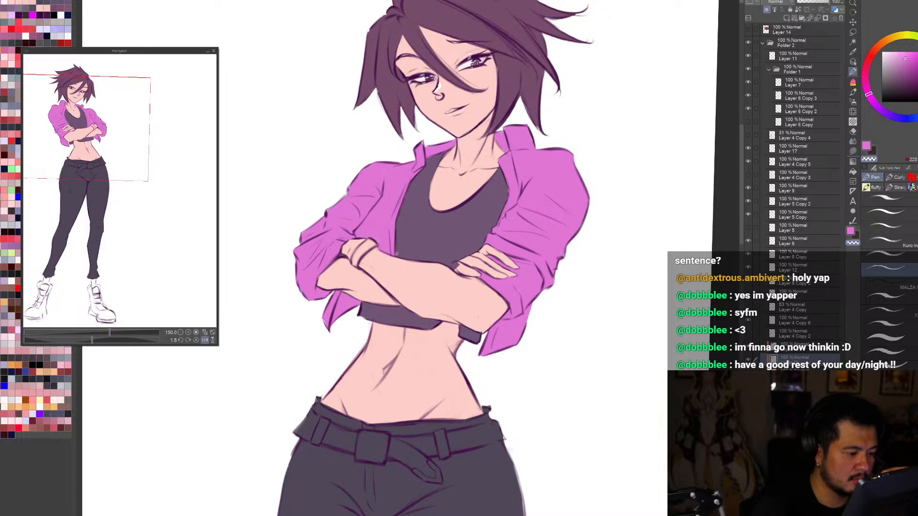
key("c")
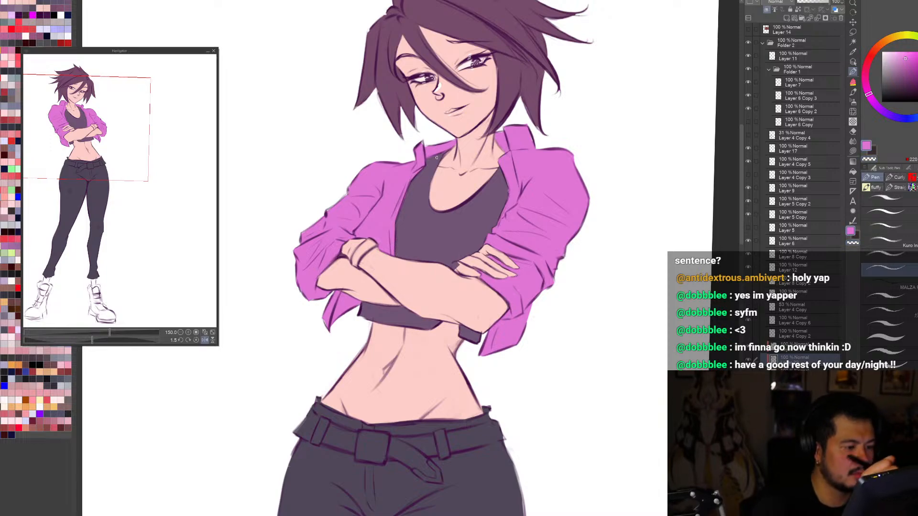
Step: Examine the finished jacket colour on the whole figure in mirrored and normal views at different zoom levels
key("ctrl+0")
key("h")
key("r")
key("h")
left_click_drag(612, 428, 643, 430)
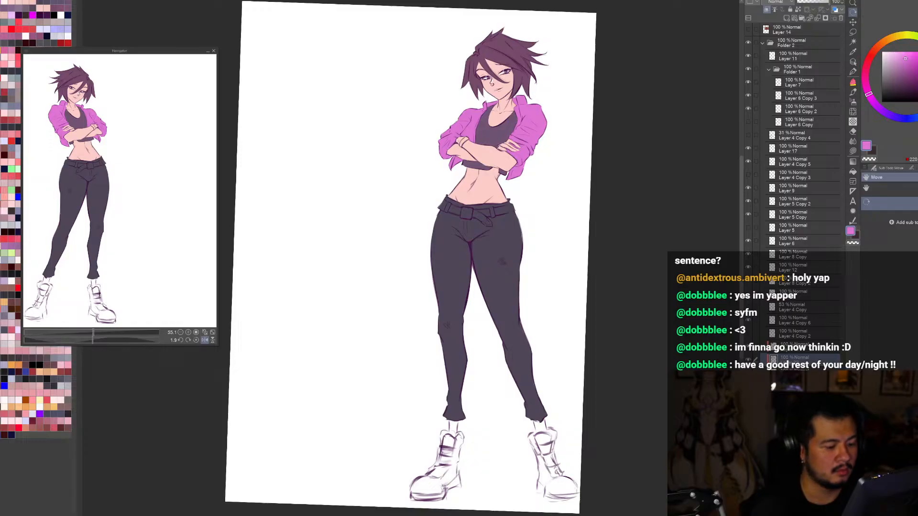
scroll(592, 442, "down", 2)
key("ctrl+0")
key("h")
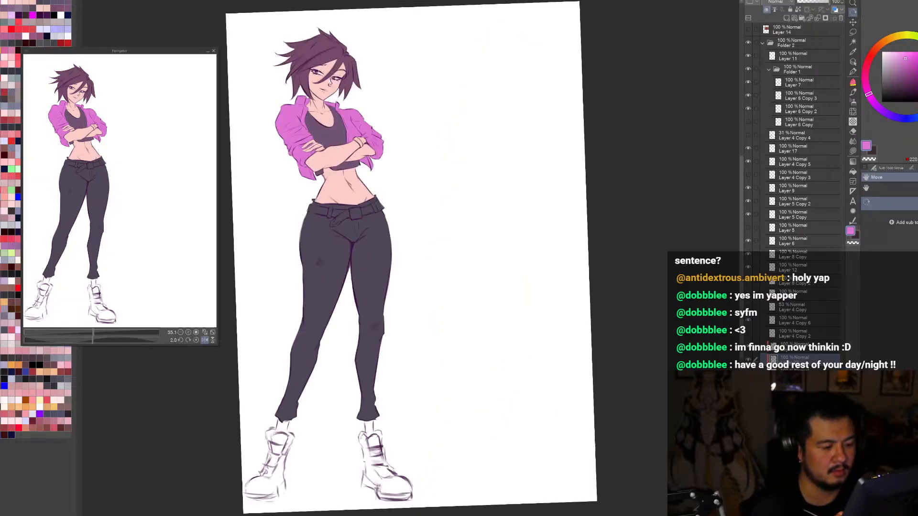
key("h")
scroll(583, 412, "down", 2)
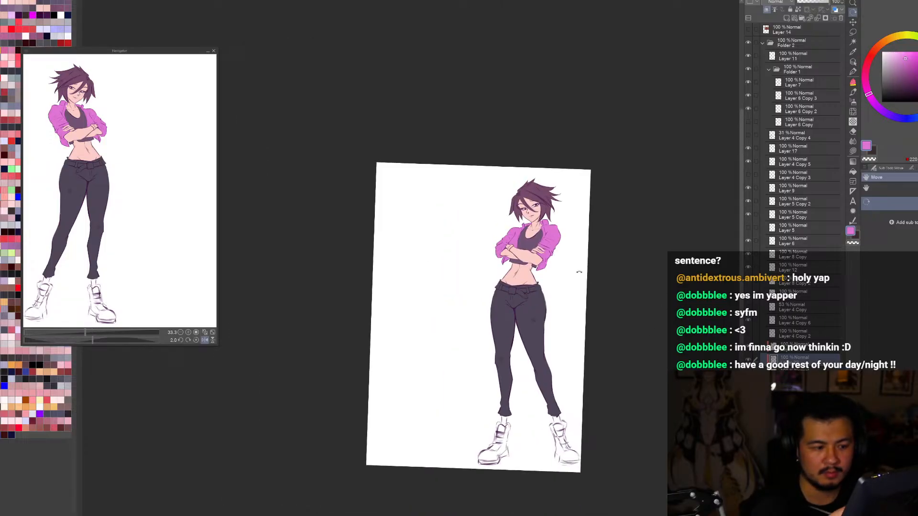
scroll(552, 263, "up", 1)
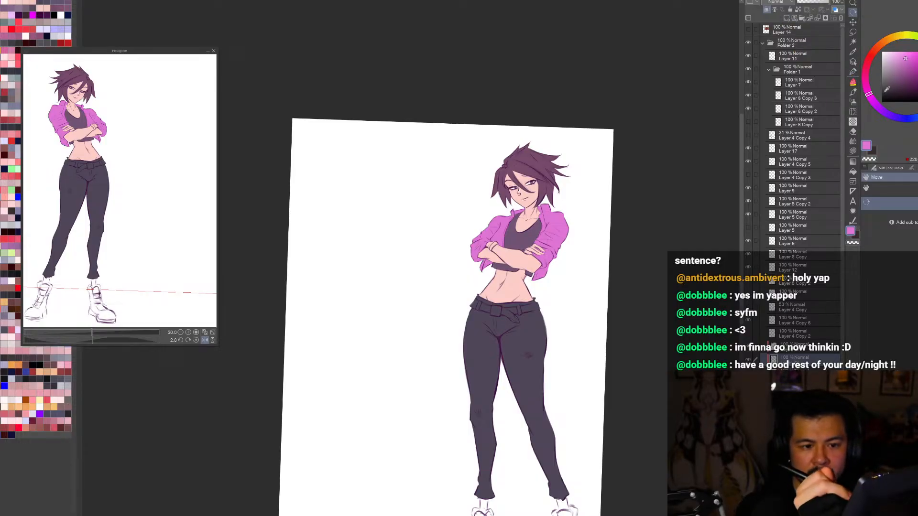
Step: Choose a very dark purple-grey and paint the wristband on the crossed forearm
left_click(885, 92)
key("h")
scroll(311, 231, "up", 4)
key("b")
mouse_move(361, 283)
left_mouse_down()
mouse_move(373, 277)
mouse_move(388, 305)
left_mouse_up()
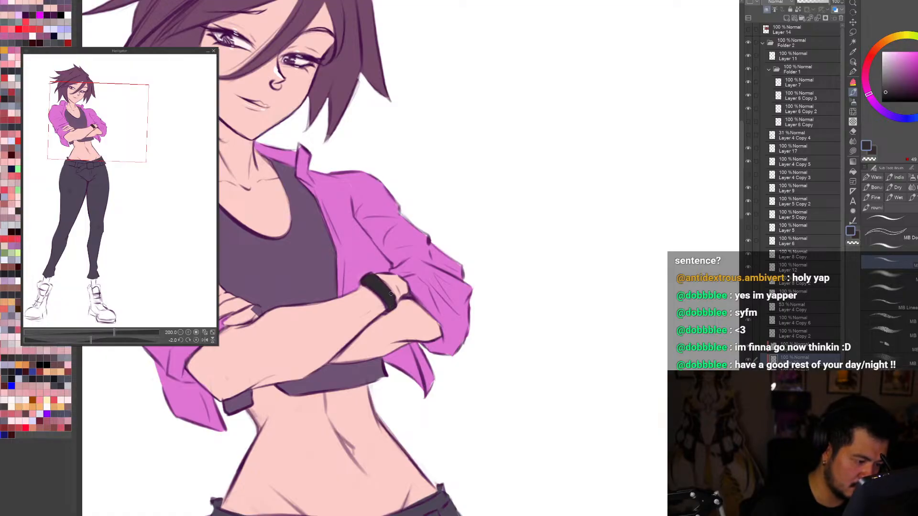
key("c")
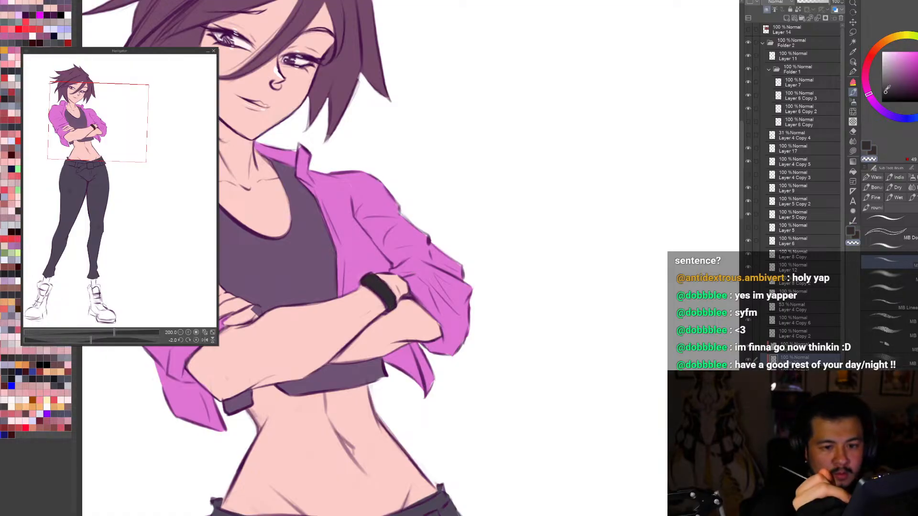
Step: Examine the blocked-in figure on the whole page in mirrored and normal views with a slightly rotated canvas
left_click(388, 295, "alt")
key("ctrl+0")
key("h")
key("r")
left_click_drag(668, 421, 661, 443)
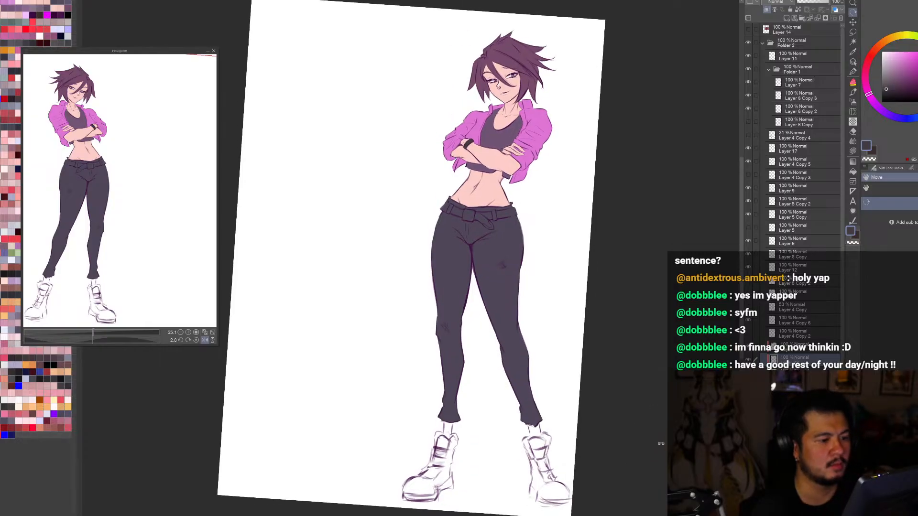
left_click_drag(636, 485, 640, 478)
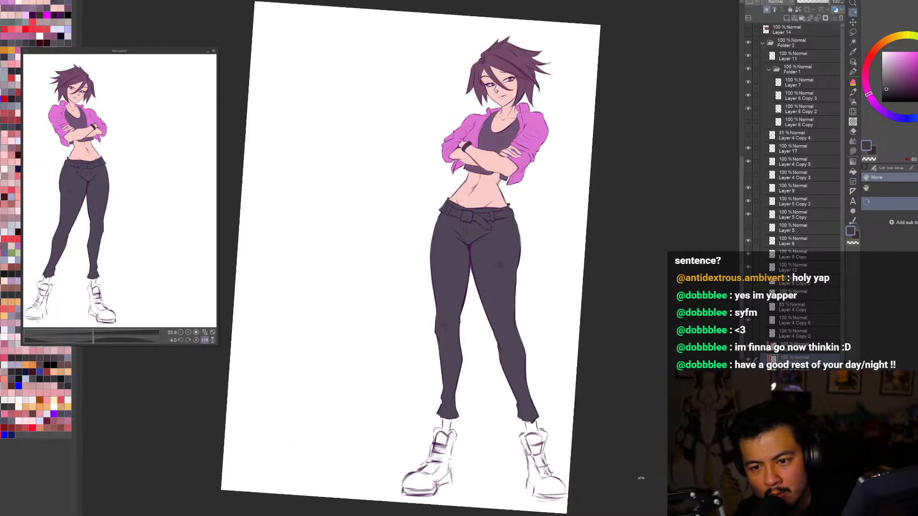
key("h")
Step: Pick the skin's flat colour layer from the canvas and refill it with a warmer salmon pink
left_click(853, 54)
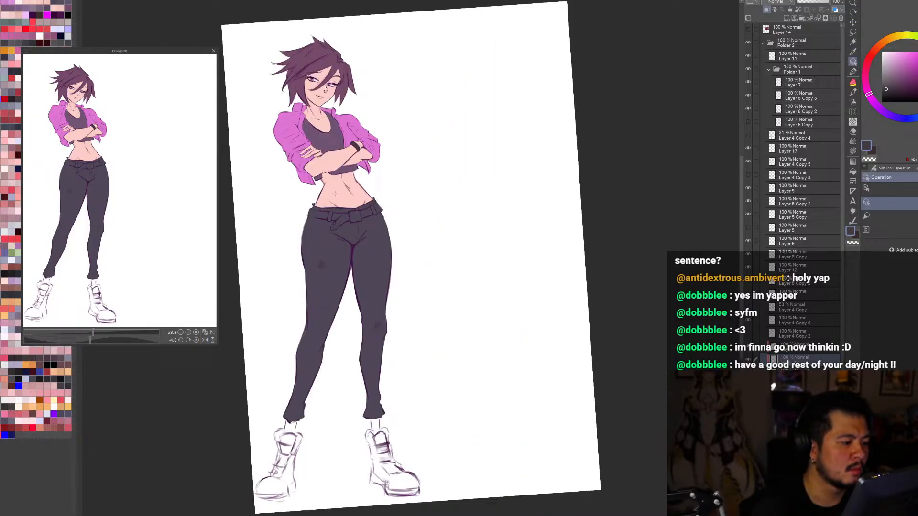
left_click(346, 176, "alt")
left_click(895, 55)
key("alt+Delete")
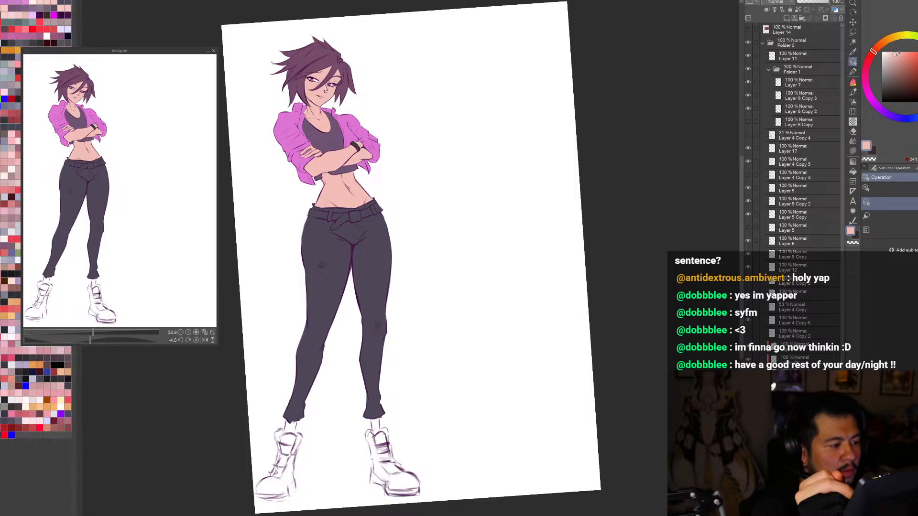
left_click(899, 53)
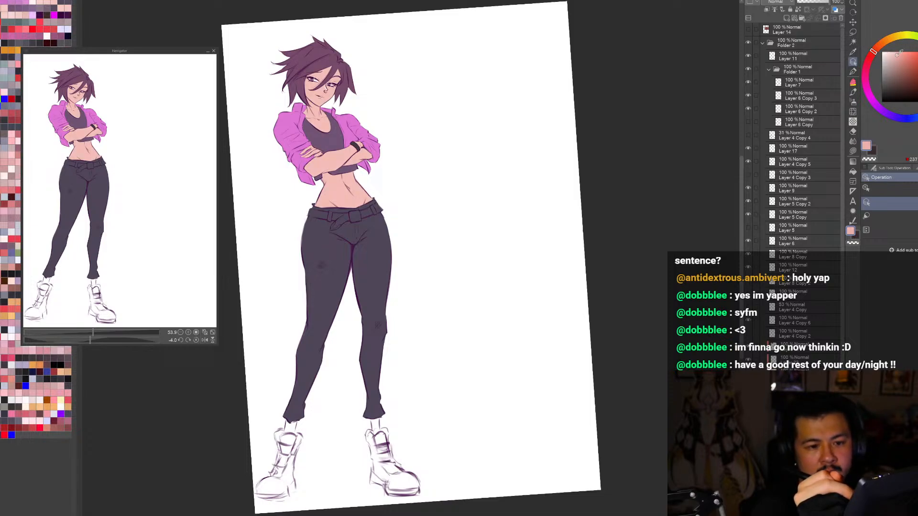
key("alt+Delete")
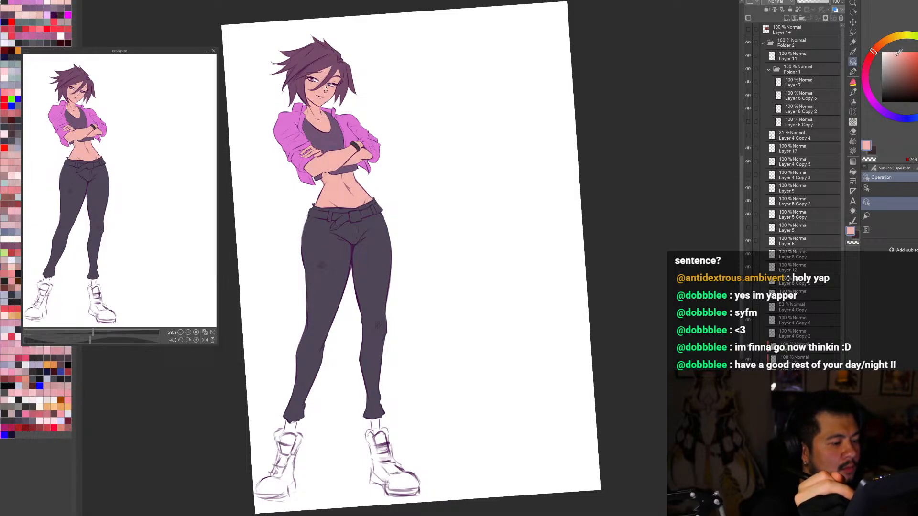
Step: Examine the new skin colour on the whole figure in mirrored and normal views and close up around the torso
key("r")
left_click_drag(642, 449, 627, 465)
key("h")
scroll(656, 470, "down", 1)
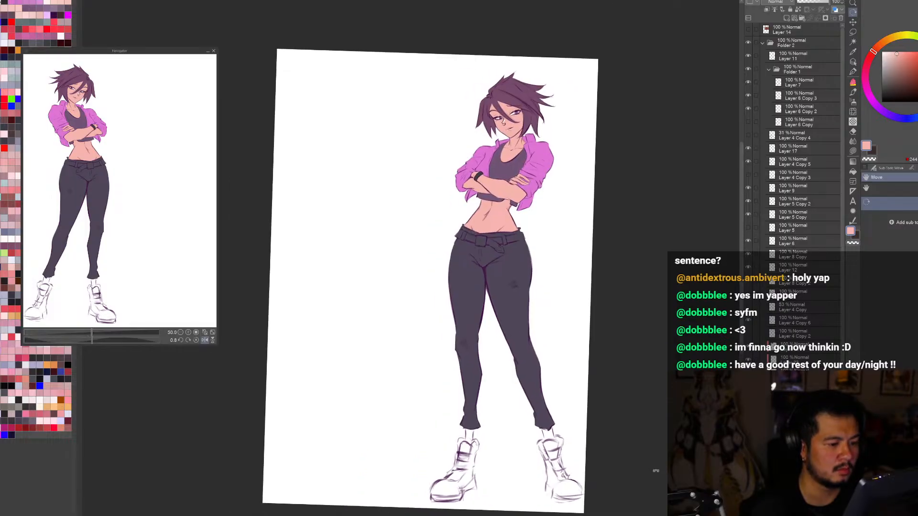
scroll(656, 471, "up", 1)
key("h")
key("h")
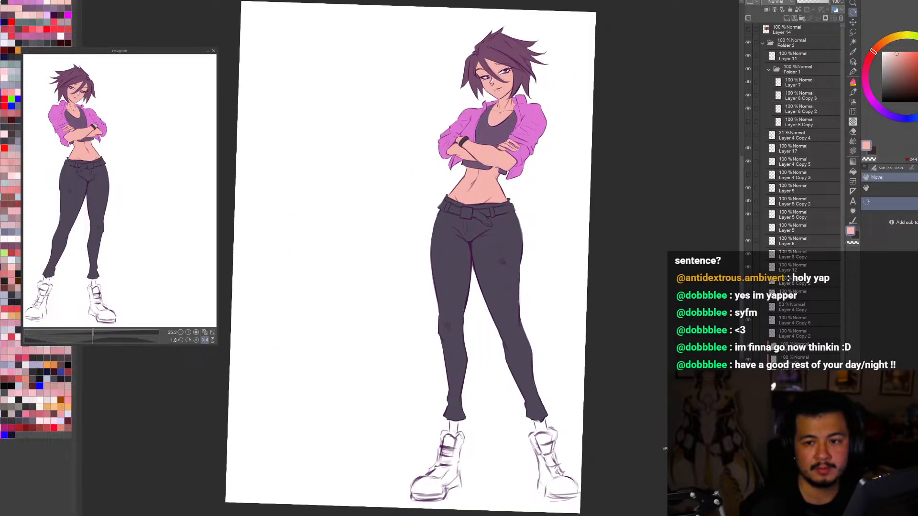
scroll(584, 448, "down", 2)
left_click_drag(584, 447, 586, 446)
key("ctrl+0")
left_click(853, 61)
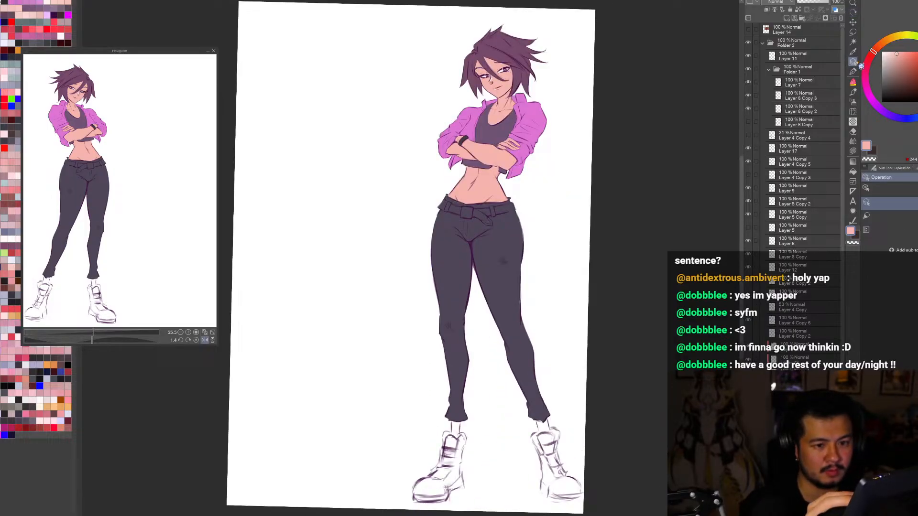
key("h")
key("h")
key("ctrl+minus")
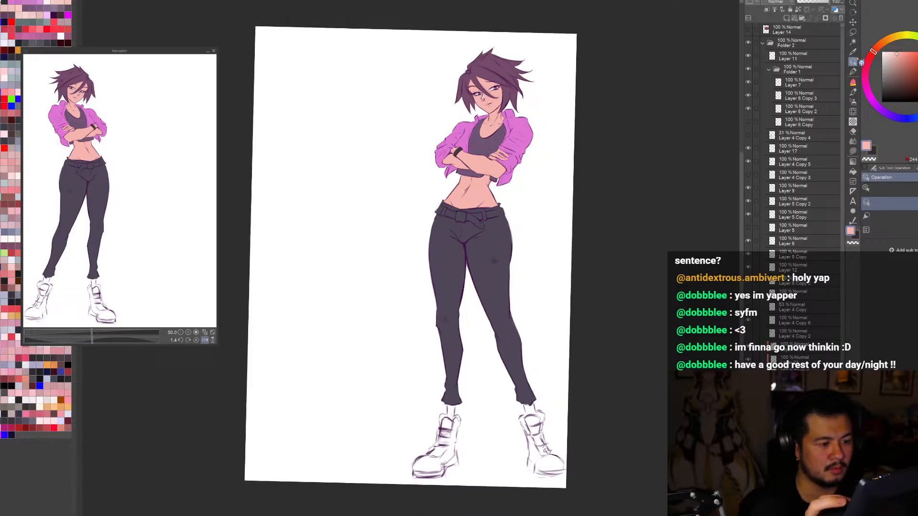
key("ctrl+0")
scroll(488, 163, "up", 3)
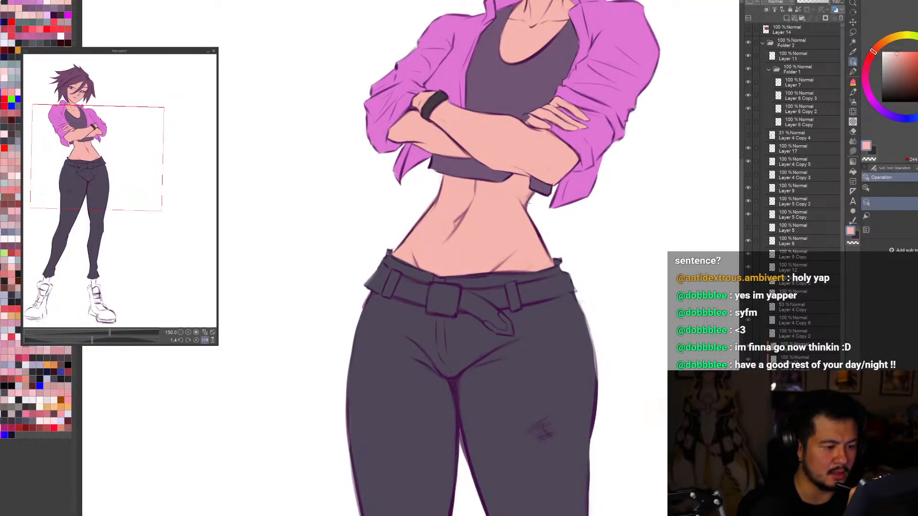
Step: Select the waist line's layer, Layer 4 Copy 5, compare the drawing with it and Folder 1 hidden and shown, and collapse Folder 1
left_click(528, 204)
left_click(527, 204, "alt")
key("b")
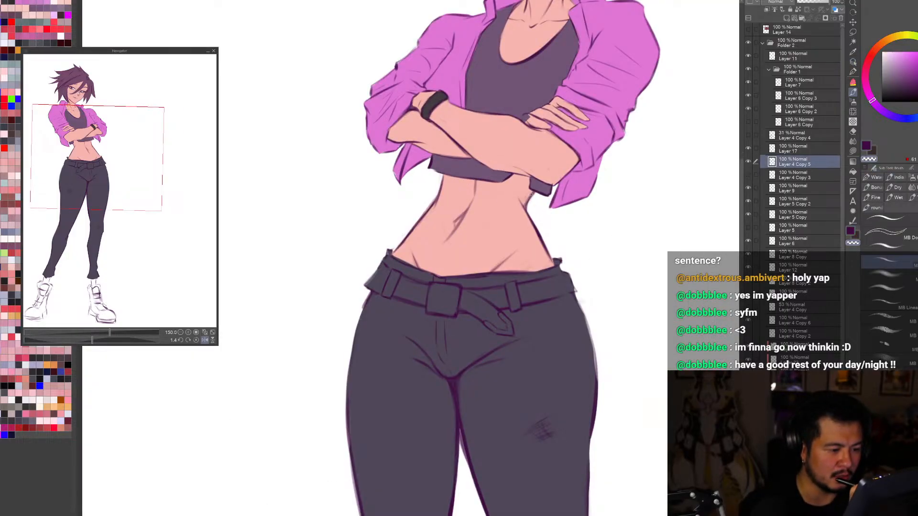
key("ctrl+0")
left_click(749, 162)
left_click(749, 162)
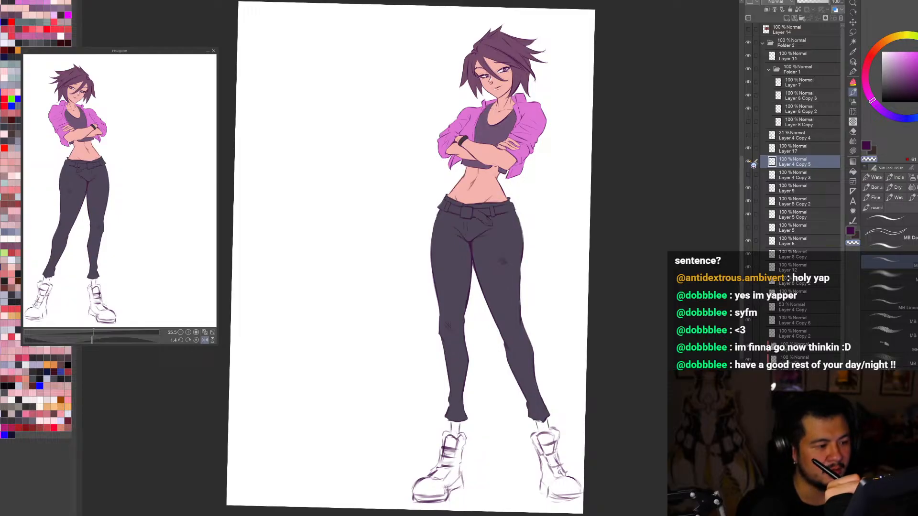
left_click(749, 162)
left_click(749, 162)
key("ctrl+minus")
key("r")
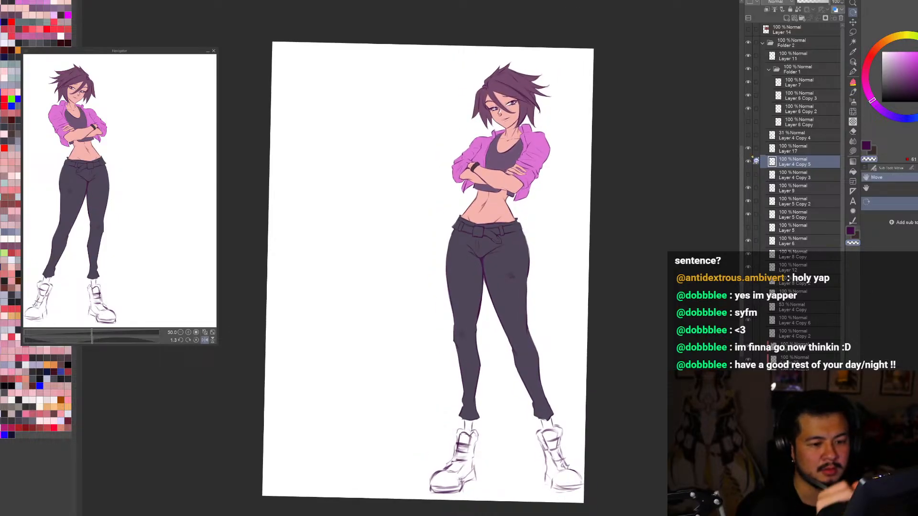
left_click(750, 162)
left_click(750, 162)
left_click(750, 162)
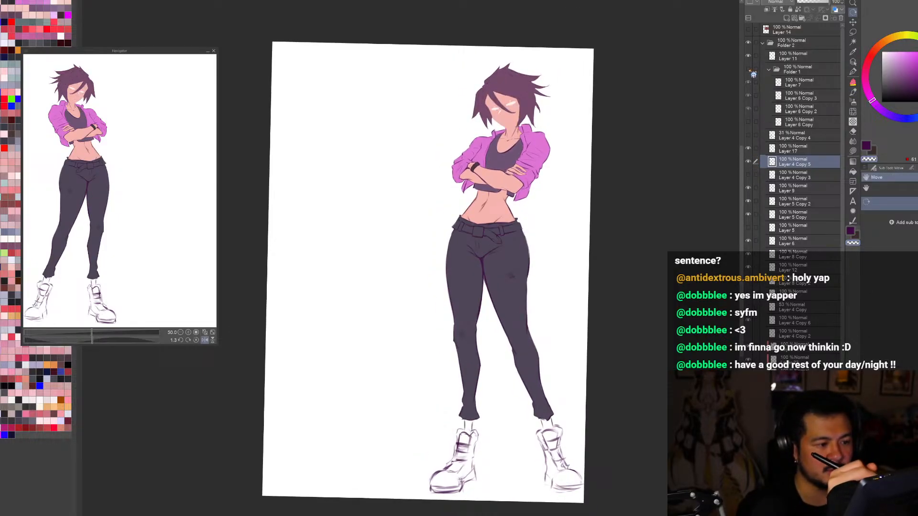
left_click(770, 73)
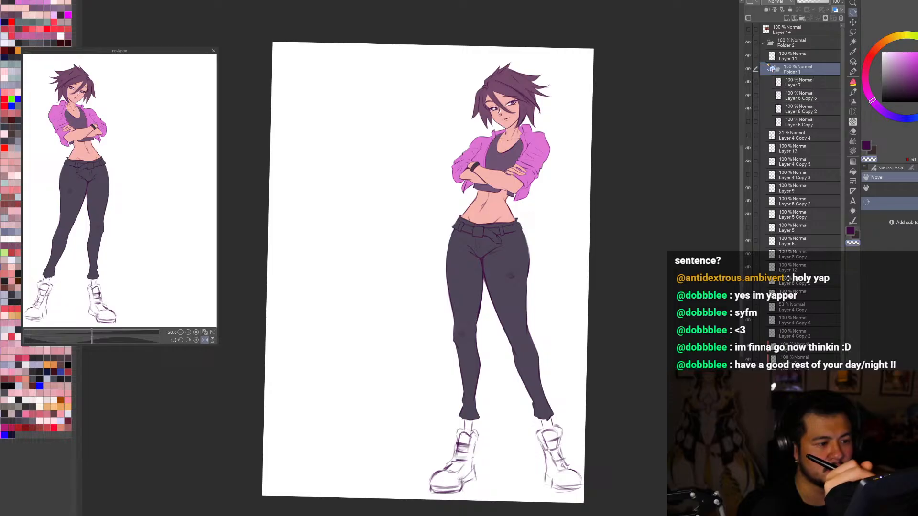
left_click(769, 71)
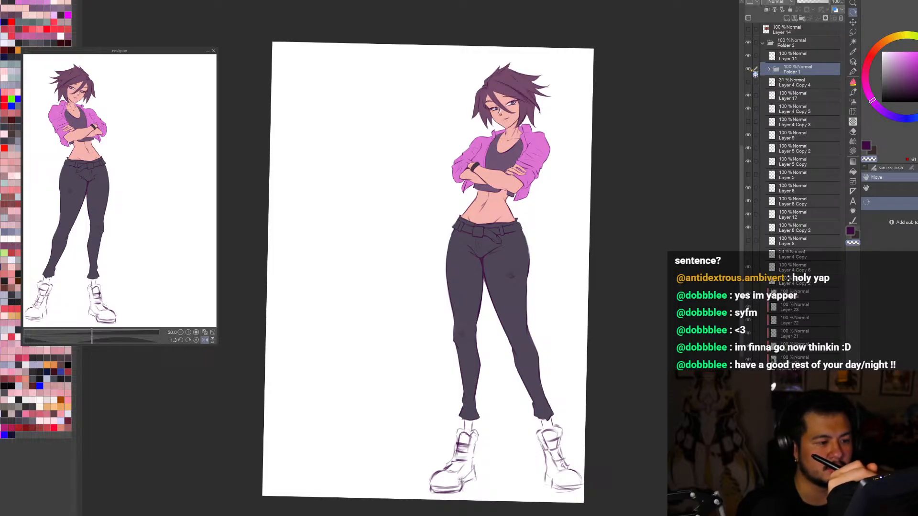
Step: Try to group the clipped flat colour layers beneath the line art into a separate folder
left_click(784, 43)
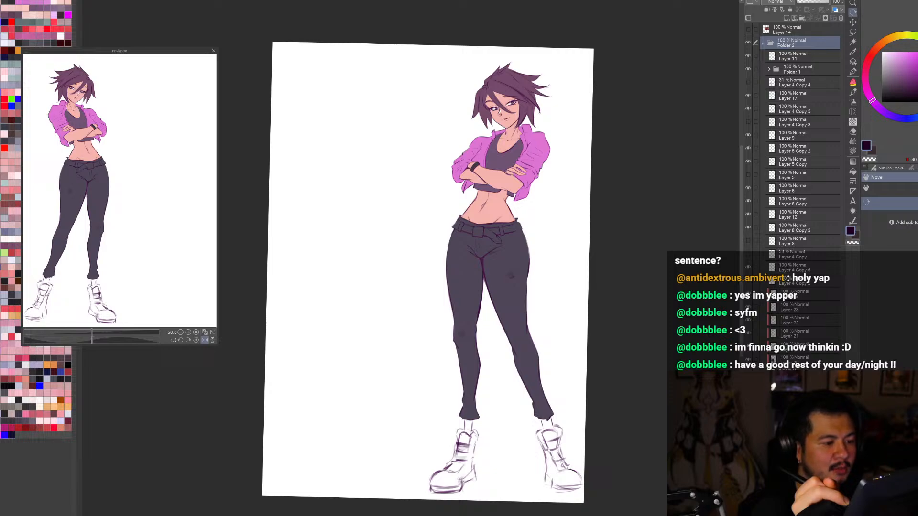
key("alt+Delete")
key("ctrl+z")
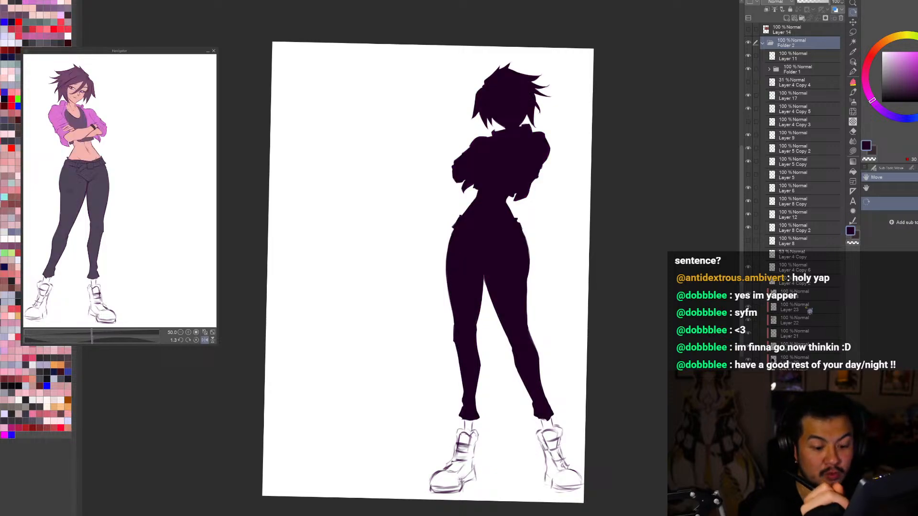
left_click(803, 371)
left_click(797, 295, "shift")
key("ctrl+g")
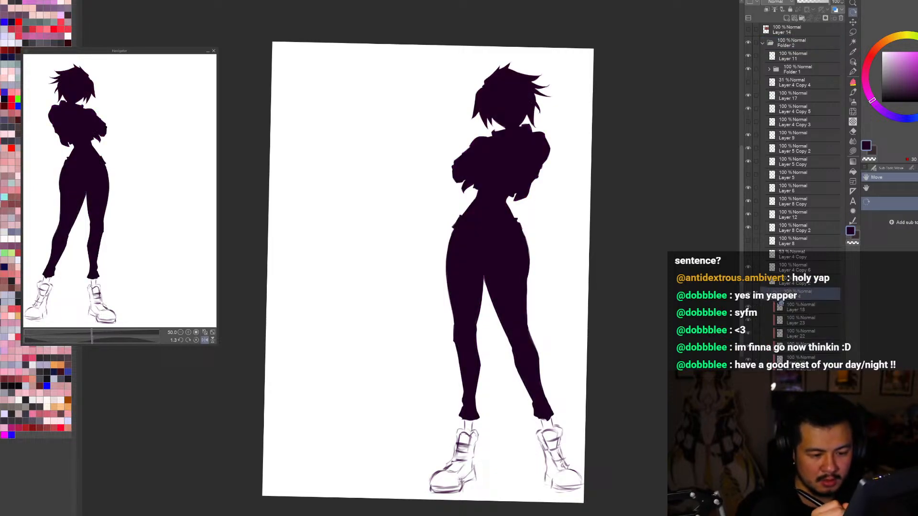
key("ctrl+z")
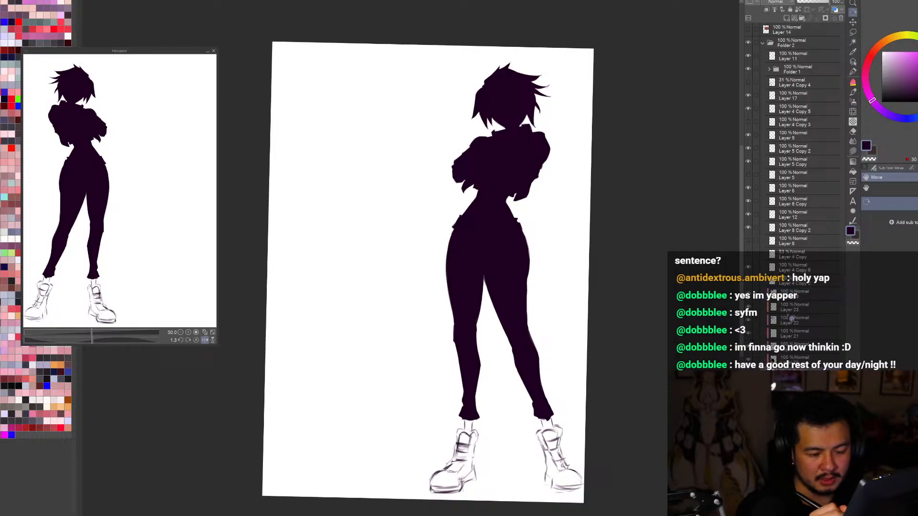
left_click(805, 299, "shift")
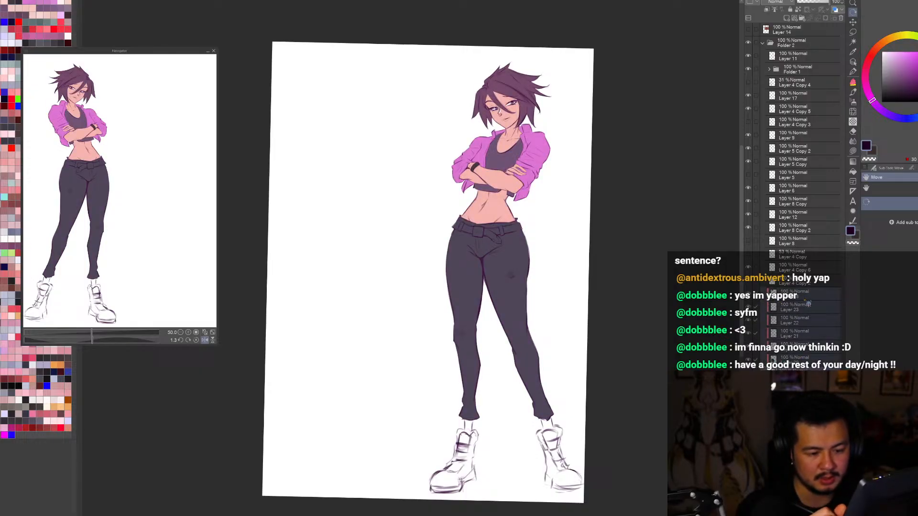
key("ctrl+g")
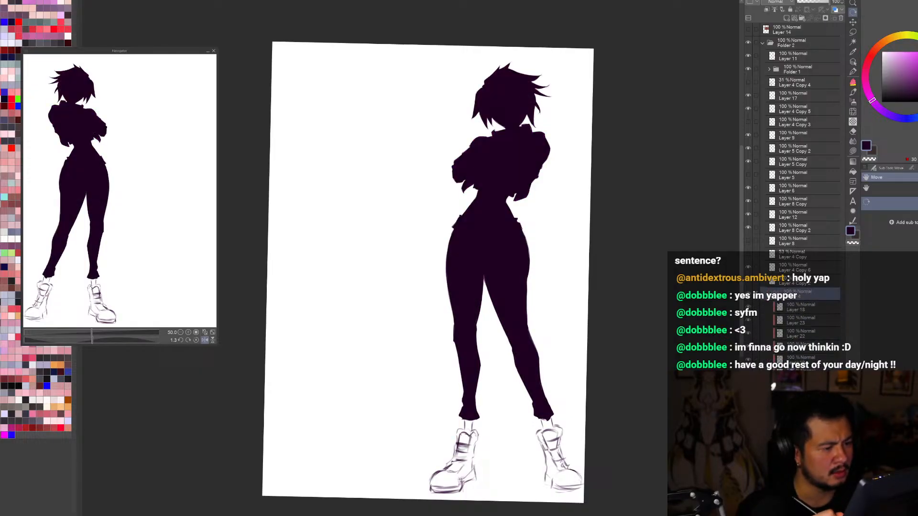
left_click(769, 295)
left_click_drag(788, 297, 773, 359)
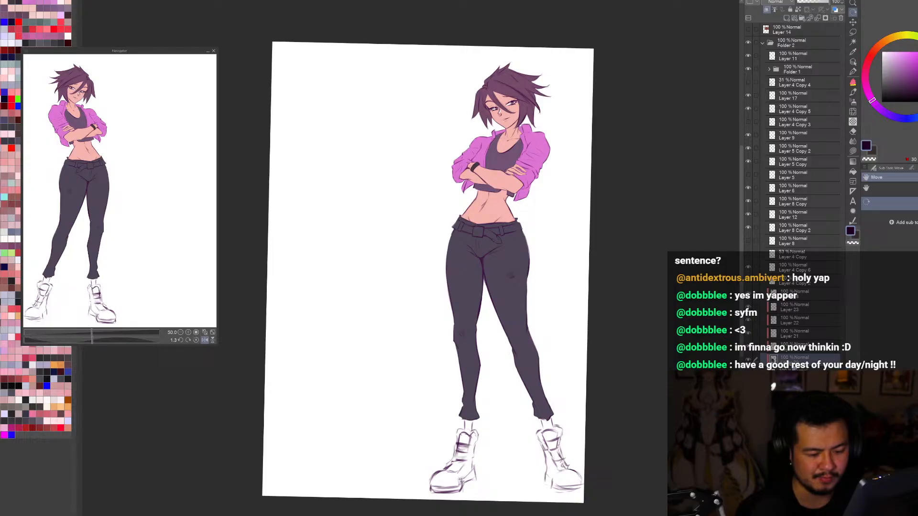
Step: Group all flat colour layers into a new collapsed folder below Folder 2, and check its content by hiding and showing it
left_click(793, 370)
left_click(803, 296, "shift")
left_click_drag(801, 306, 787, 370)
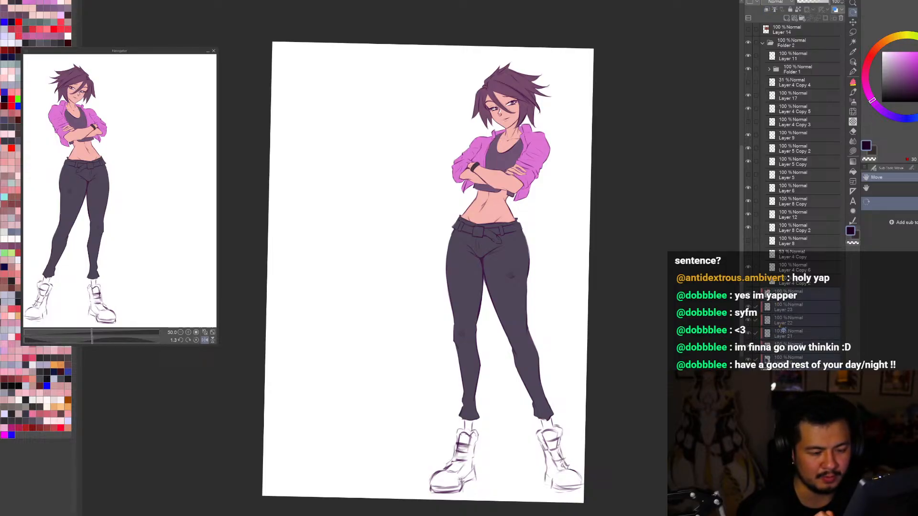
key("ctrl+g")
left_click(762, 294)
left_click(749, 293)
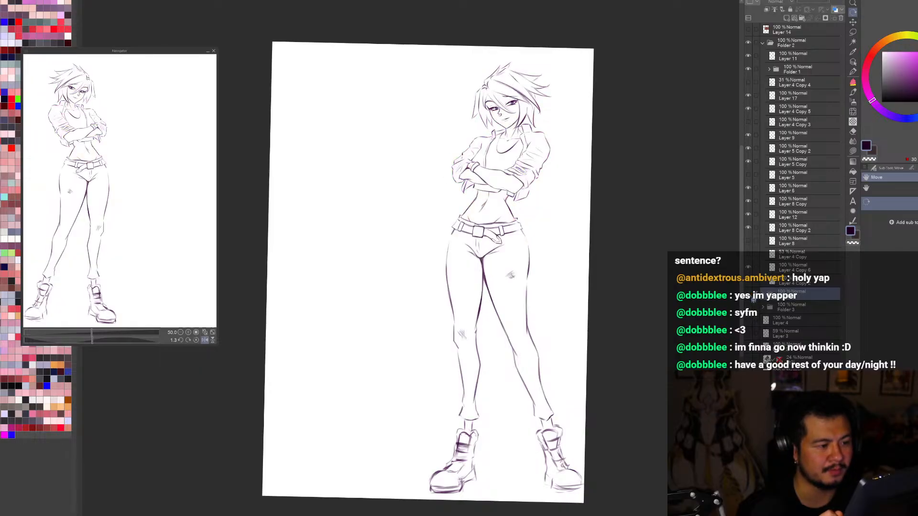
left_click(748, 294)
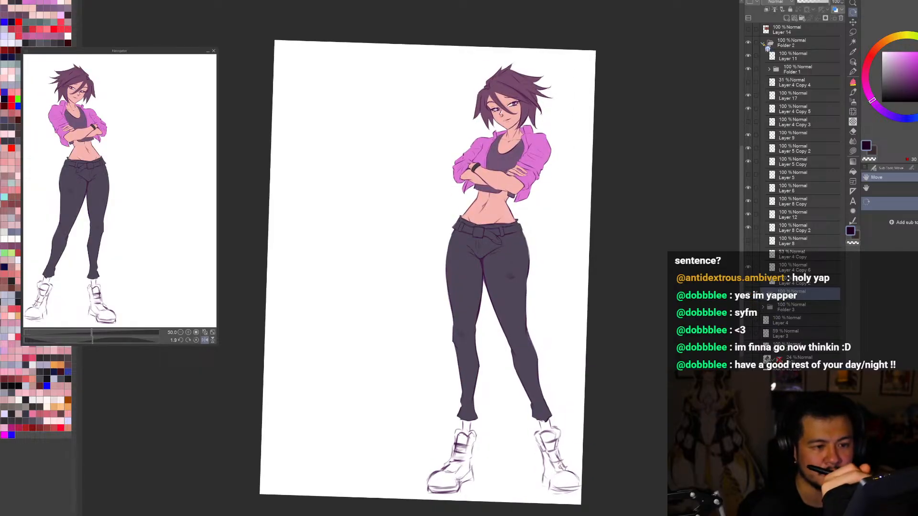
Step: Collapse Folder 2 and compare the drawing with the folder's line art hidden and shown
left_click(763, 44)
left_click(748, 43)
left_click(747, 43)
left_click(748, 43)
left_click(748, 43)
left_click(748, 43)
left_click(748, 42)
left_click(802, 43)
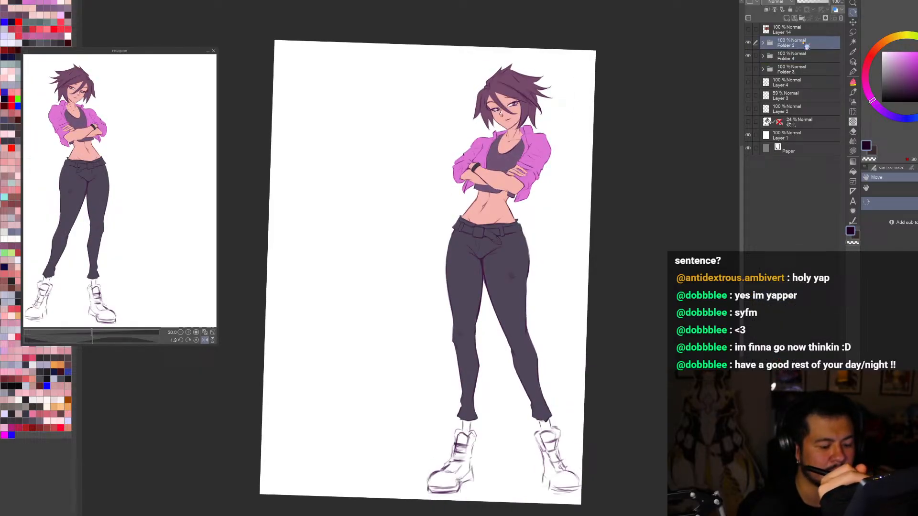
Step: Move Layer 11 out of Folder 2 to directly above it and collapse the folder
scroll(591, 421, "up", 1)
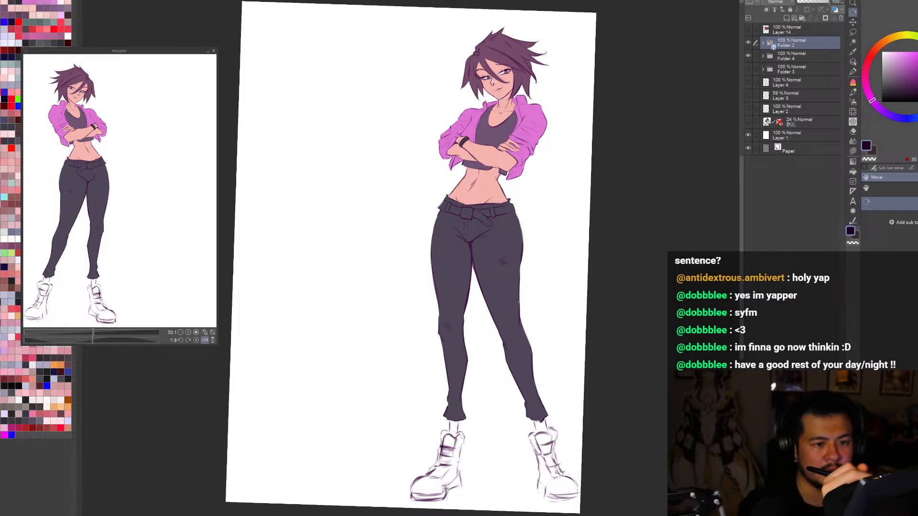
left_click(763, 43)
left_click_drag(798, 56, 804, 43)
left_click(764, 56)
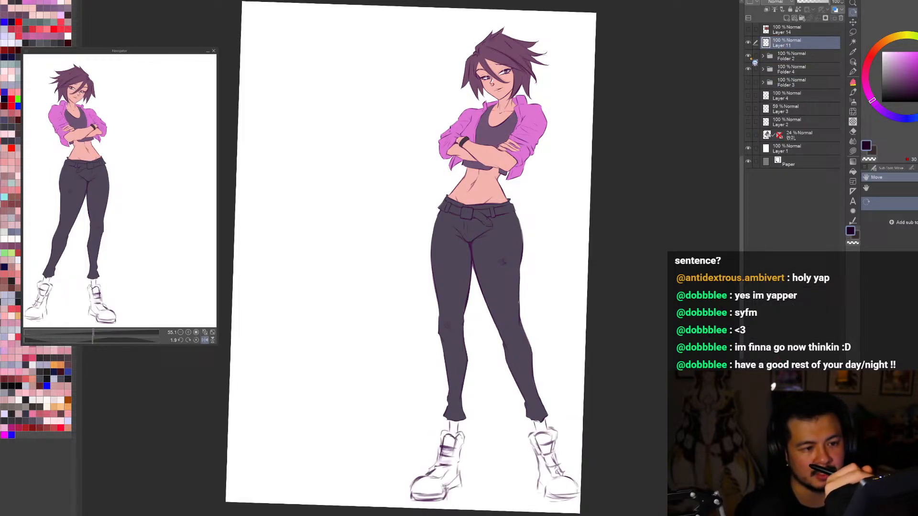
Step: Try a near-black colour on the line art in Folder 2 and check it in mirrored and normal views
left_click(791, 60)
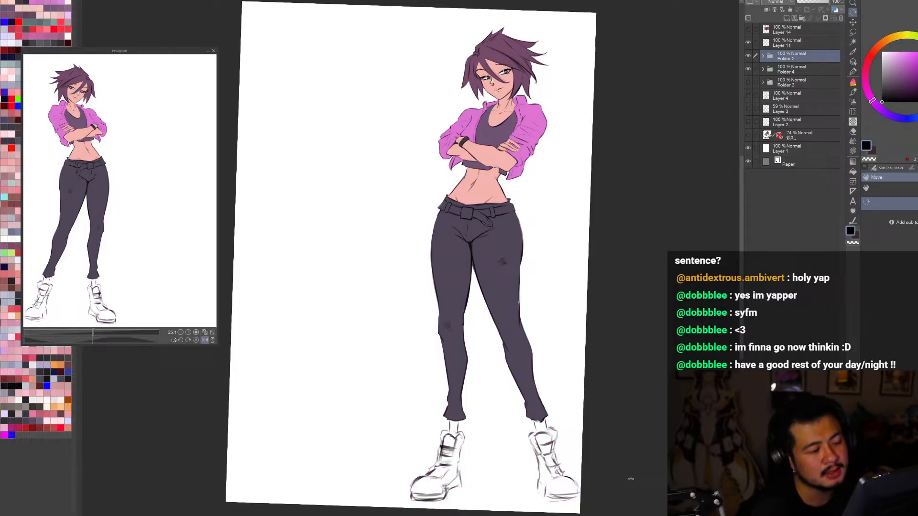
scroll(631, 478, "down", 1)
scroll(630, 479, "up", 1)
key("h")
scroll(630, 479, "down", 1)
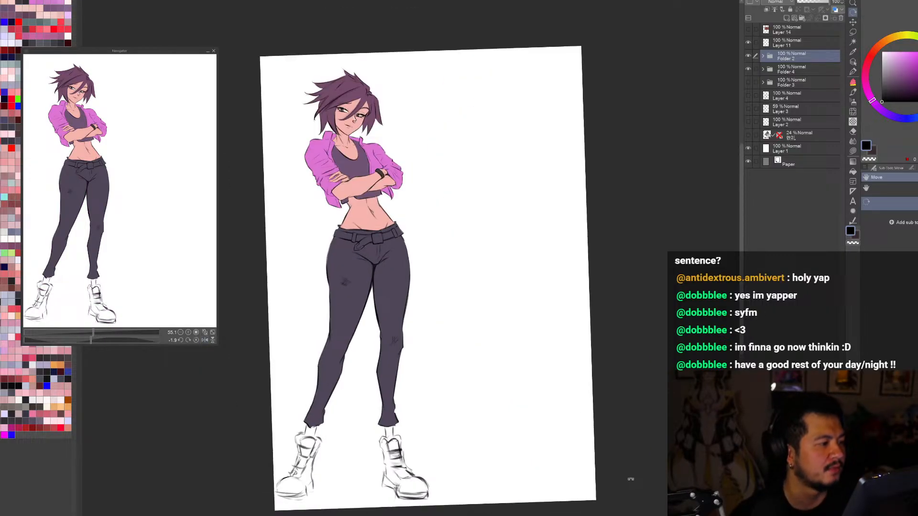
scroll(630, 479, "up", 1)
Step: Recolour the line art in Folder 2 dark purple and check the whole figure in mirrored and normal views
key("h")
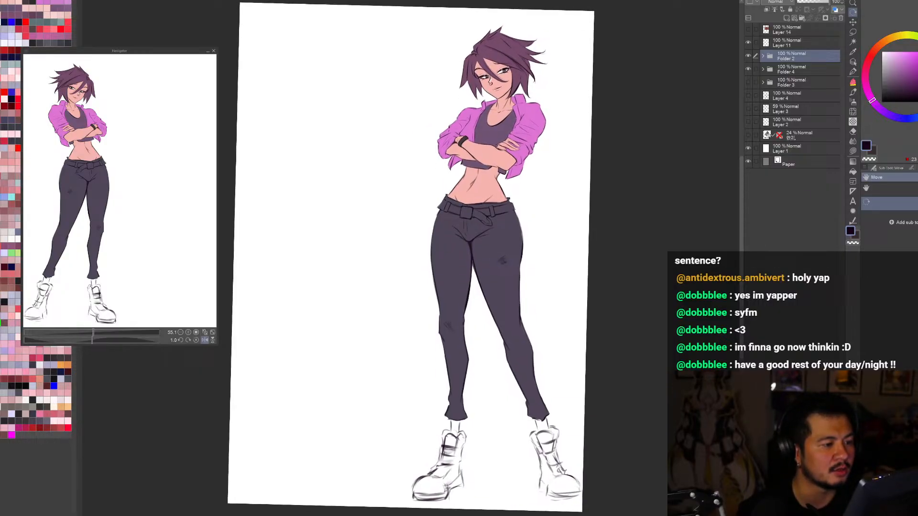
key("h")
key("h")
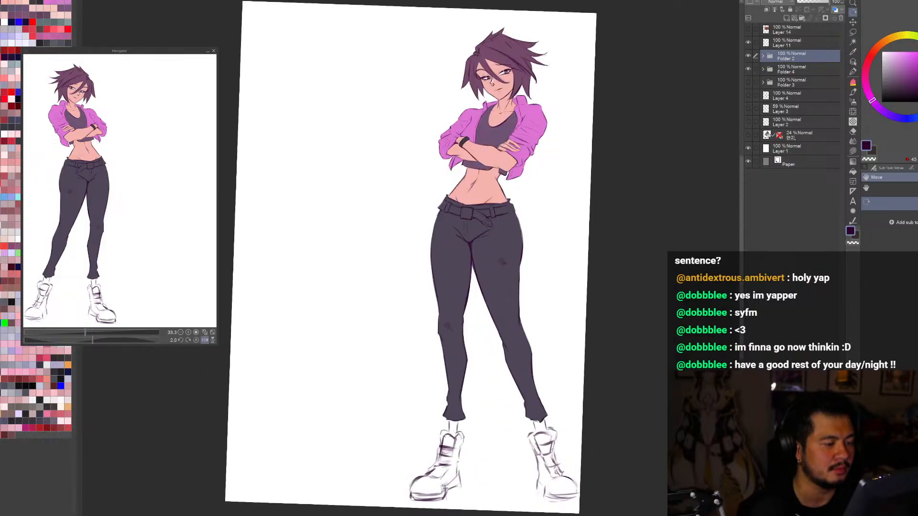
key("ctrl+minus")
left_click_drag(628, 413, 666, 466)
key("h")
key("h")
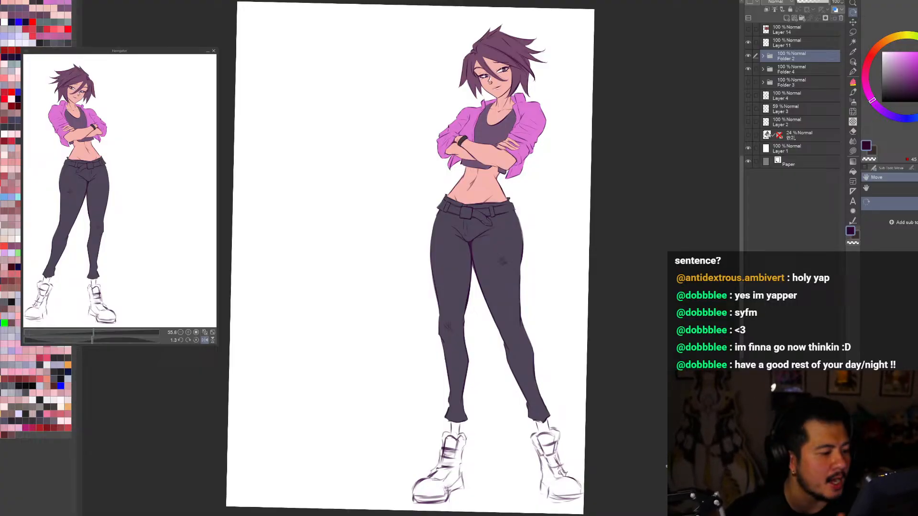
Step: Check the whole coloured figure in mirrored and normal views
key("h")
key("h")
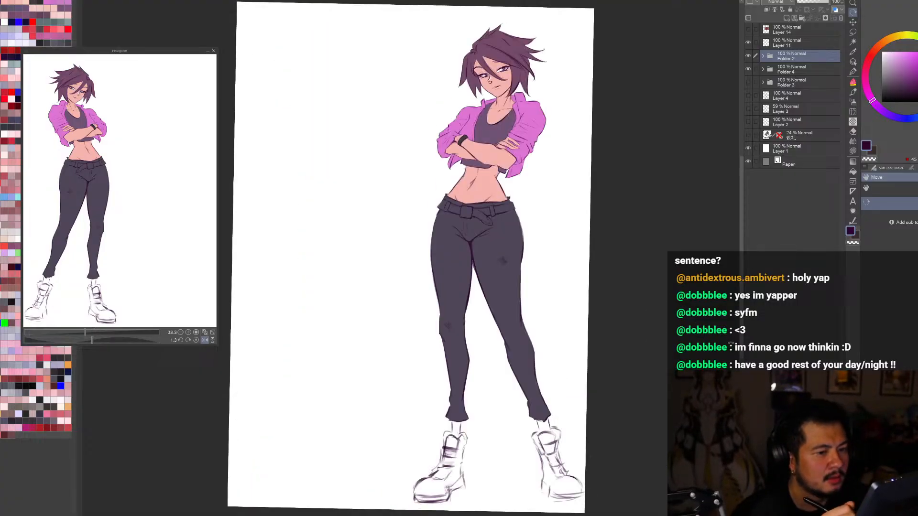
left_click_drag(700, 327, 701, 324)
key("h")
key("h")
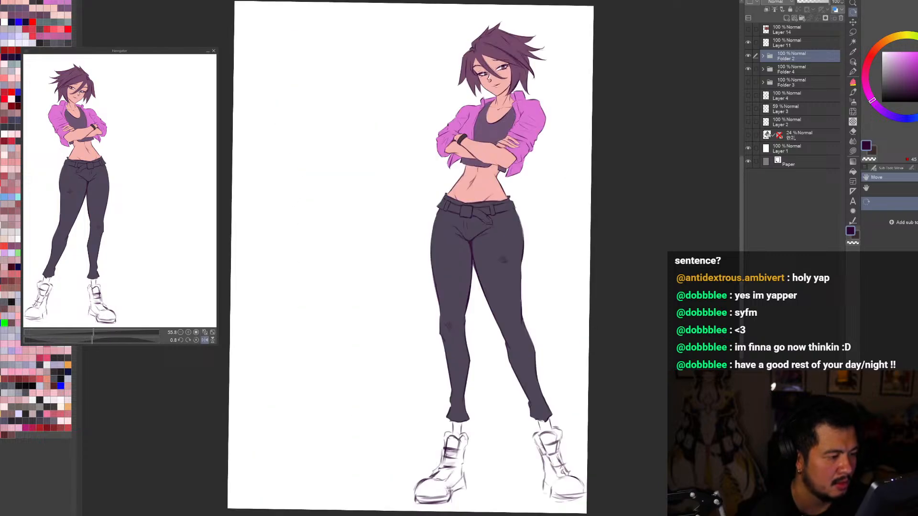
scroll(590, 429, "down", 2)
scroll(537, 207, "up", 3)
left_click_drag(568, 226, 569, 223)
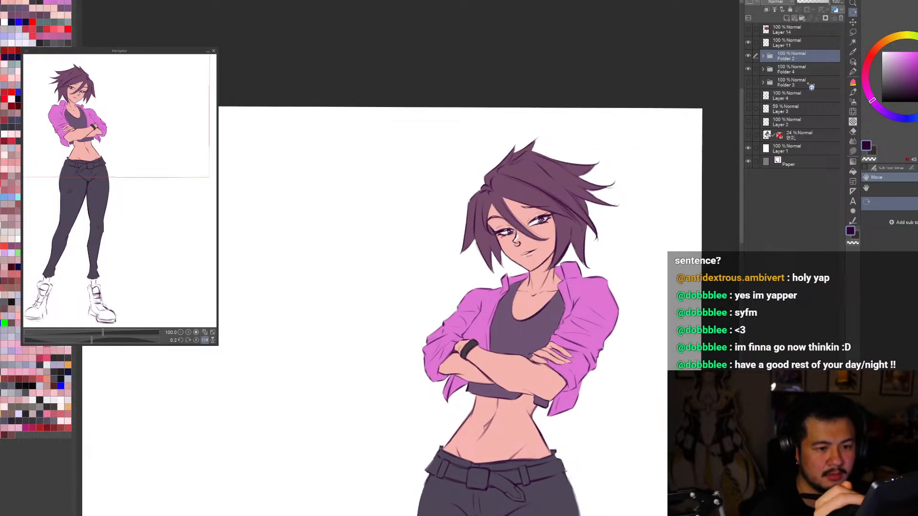
Step: Select the colour layers under the tank top from the canvas and inspect the upper body up close
left_click(546, 328, "ctrl+shift")
left_click(546, 328, "alt")
scroll(546, 328, "up", 4)
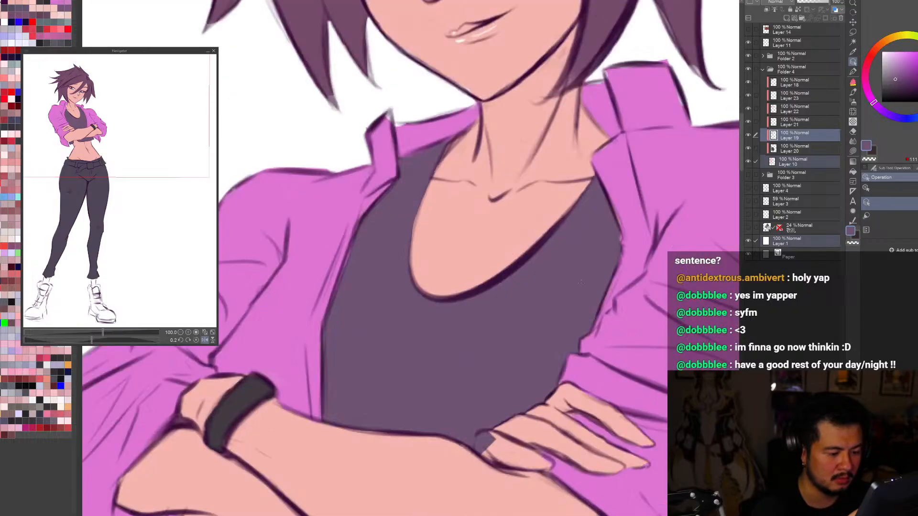
key("b")
scroll(485, 449, "down", 4)
scroll(485, 447, "up", 1)
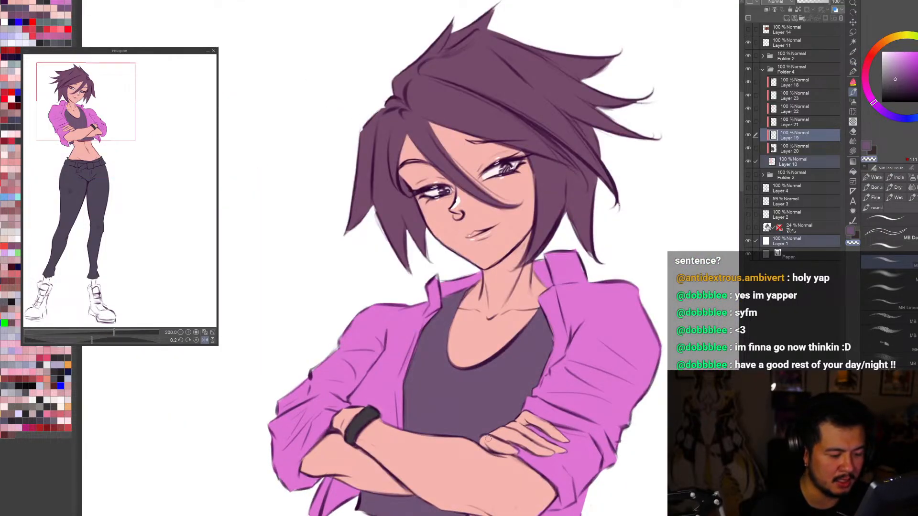
key("ctrl+0")
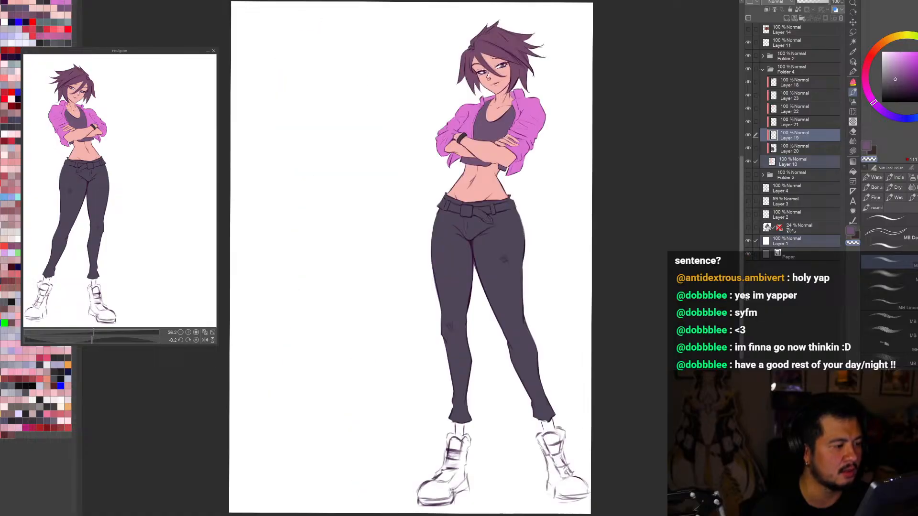
Step: Select Layer 20 in Folder 4 from the canvas and inspect the whole figure and the upper body
key("ctrl+minus")
left_click(854, 62)
key("ctrl+minus")
scroll(450, 190, "up", 2)
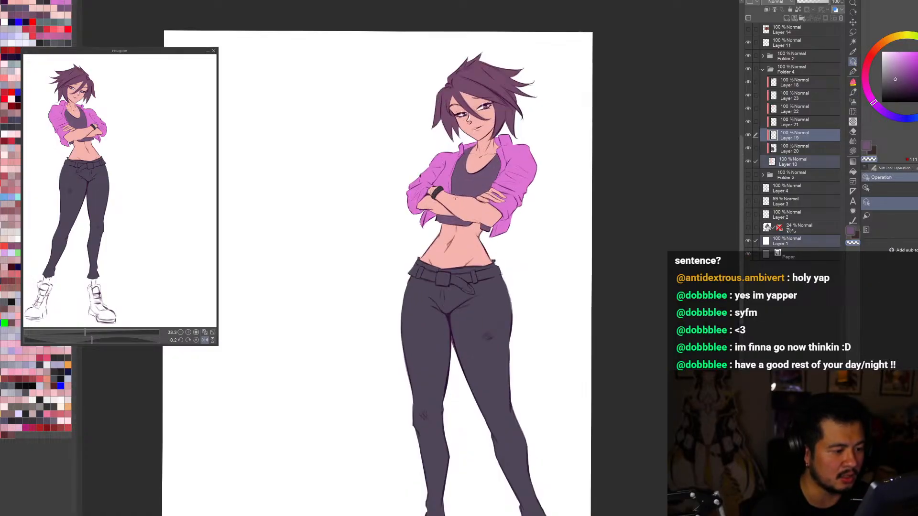
left_click(475, 250)
scroll(478, 269, "up", 2)
left_click(487, 282)
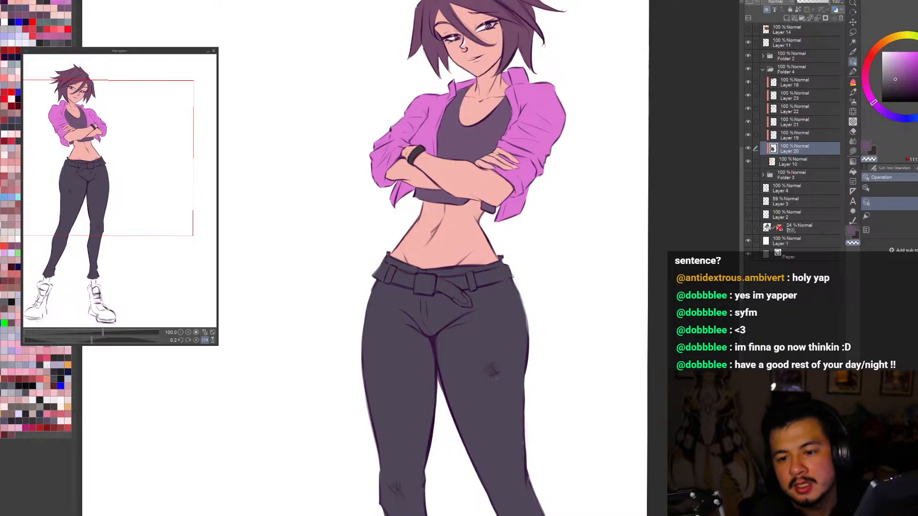
key("ctrl+0")
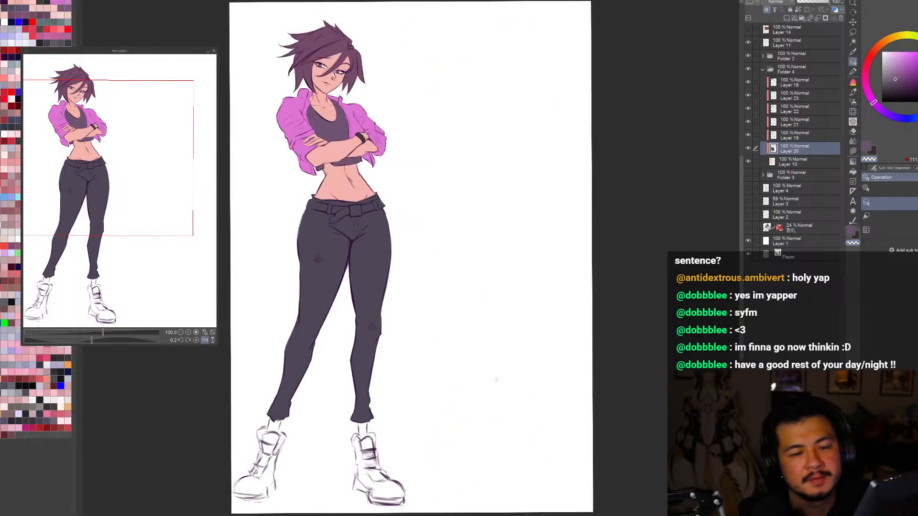
scroll(489, 34, "up", 3)
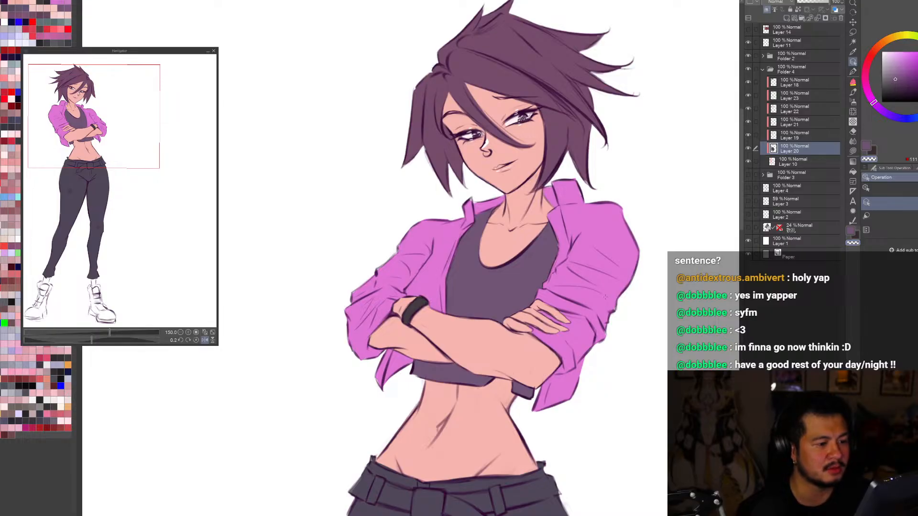
scroll(654, 244, "down", 1)
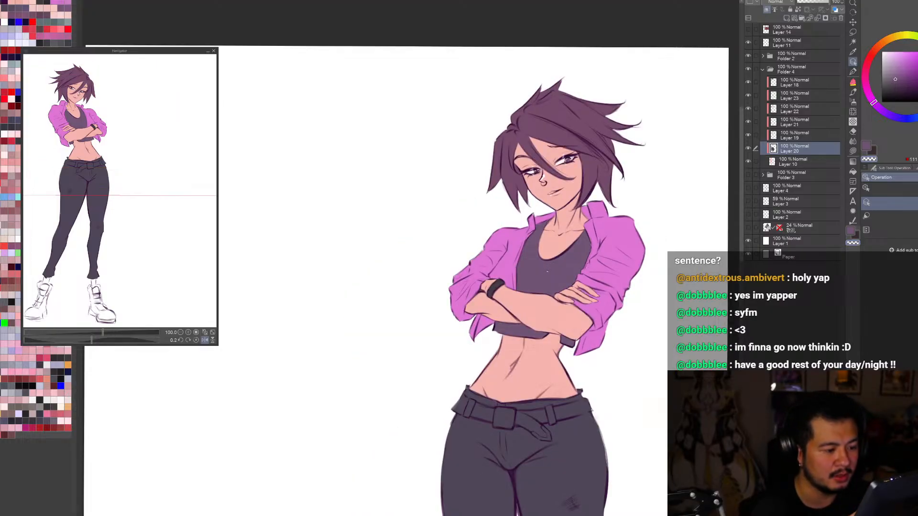
Step: Make Layer 10 the active layer and pick up the skin colour from the figure
left_click(621, 263)
left_click(791, 161)
left_click(566, 244, "alt")
scroll(578, 261, "up", 1)
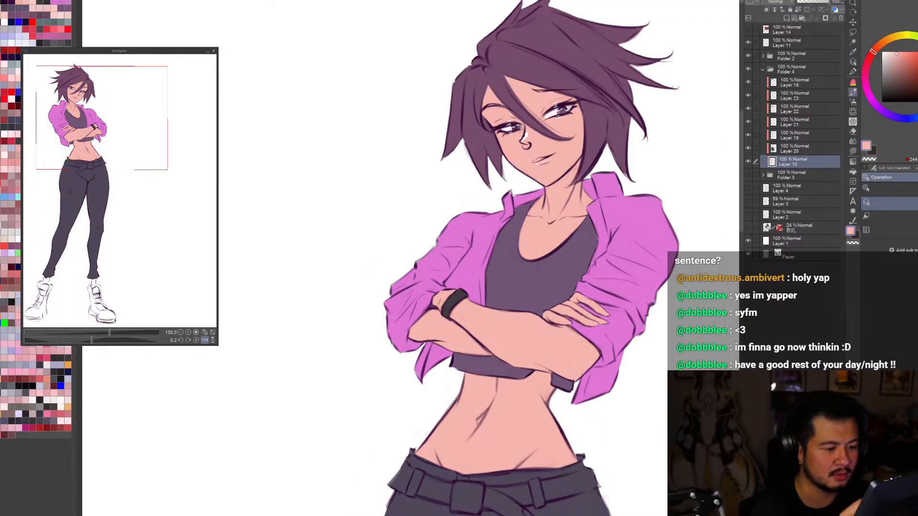
Step: Compare the upper body and the full figure in mirrored and normal views to judge the flat colours
key("h")
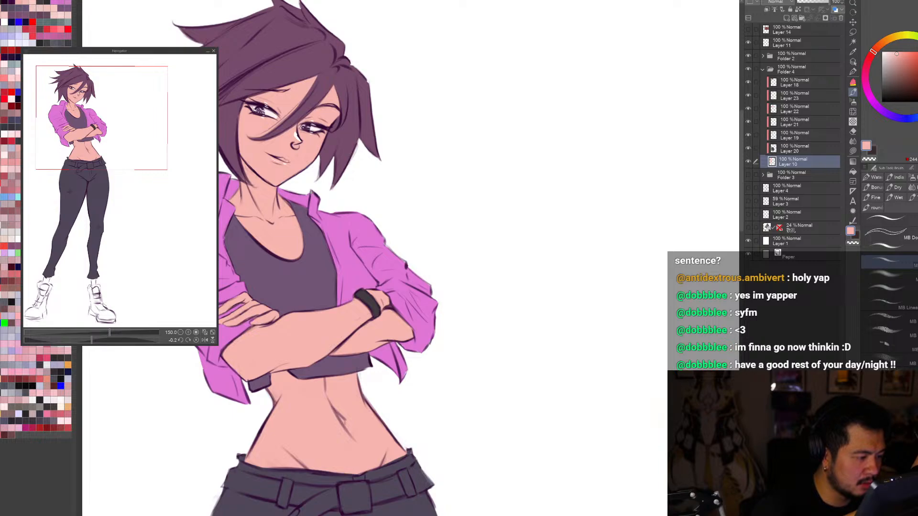
key("h")
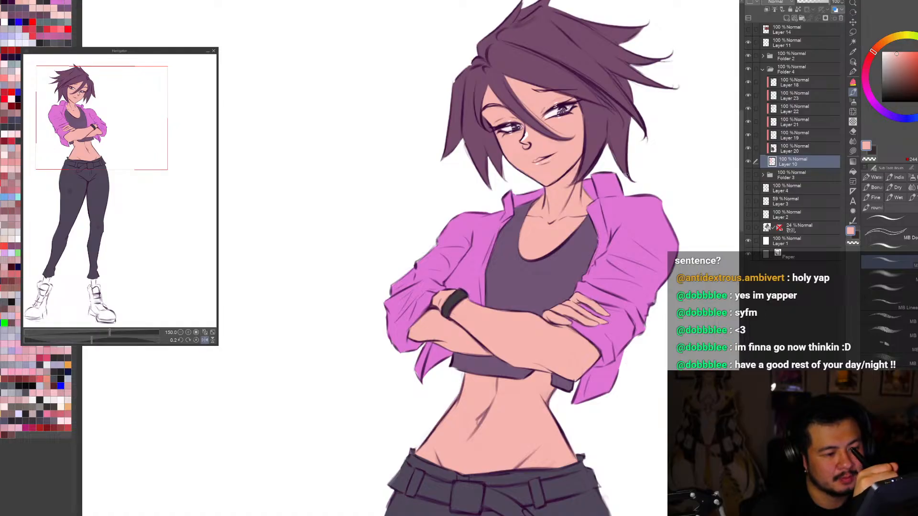
key("c")
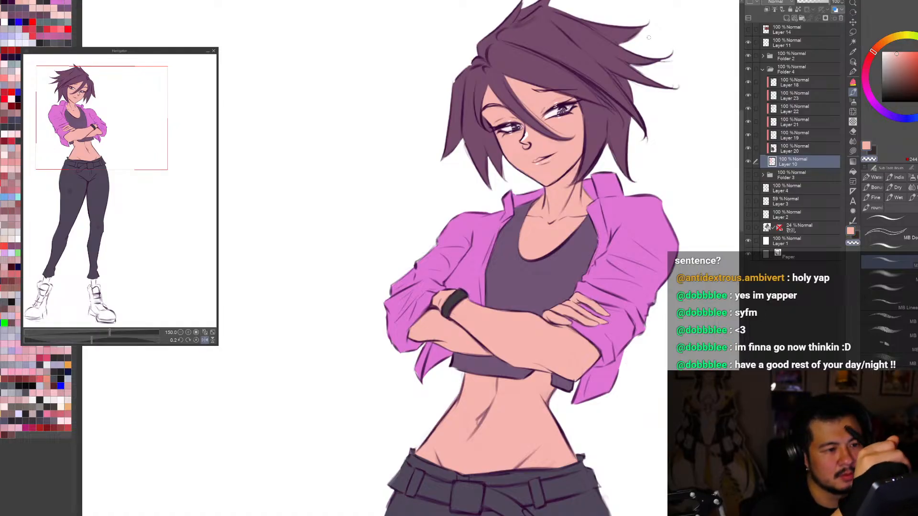
key("c")
key("h")
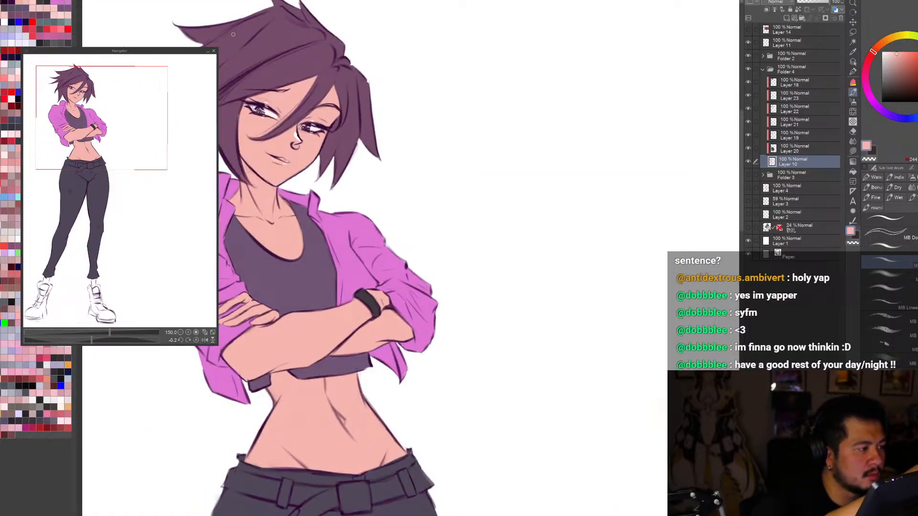
scroll(225, 32, "down", 1)
key("ctrl+0")
key("h")
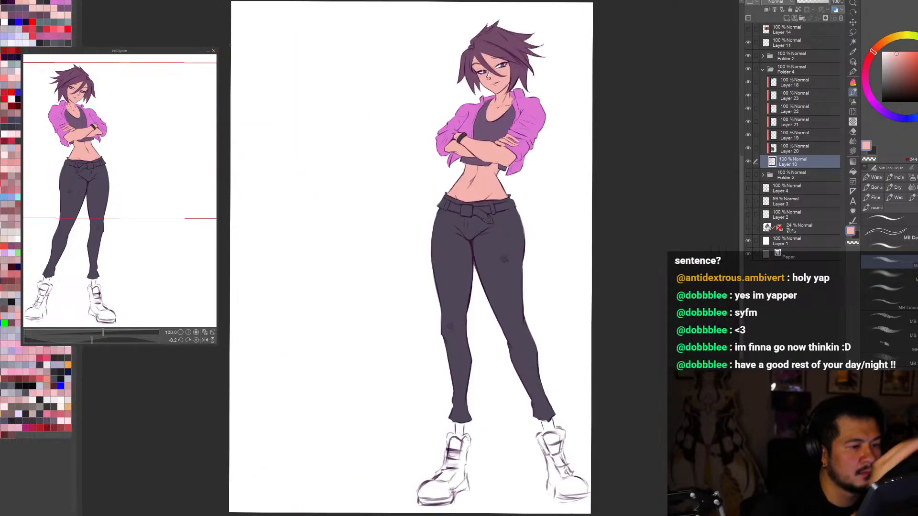
scroll(470, 23, "up", 2)
scroll(483, 122, "up", 1)
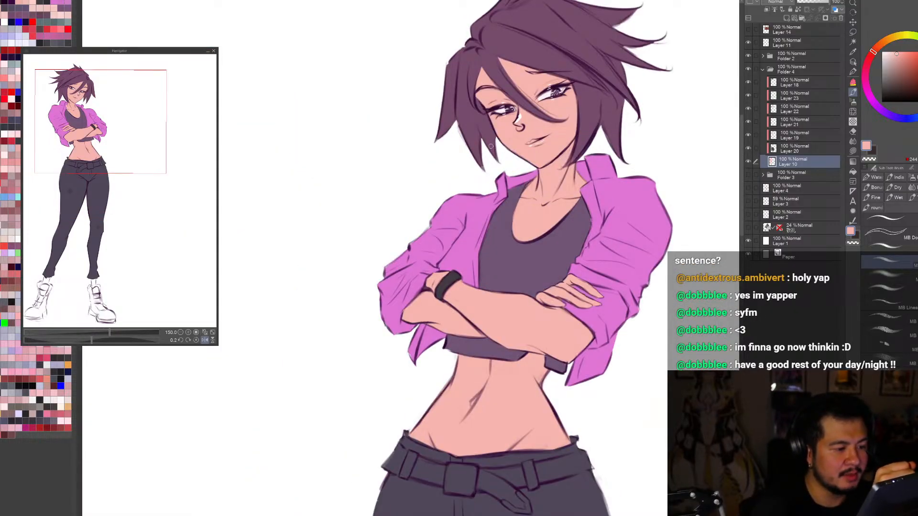
key("h")
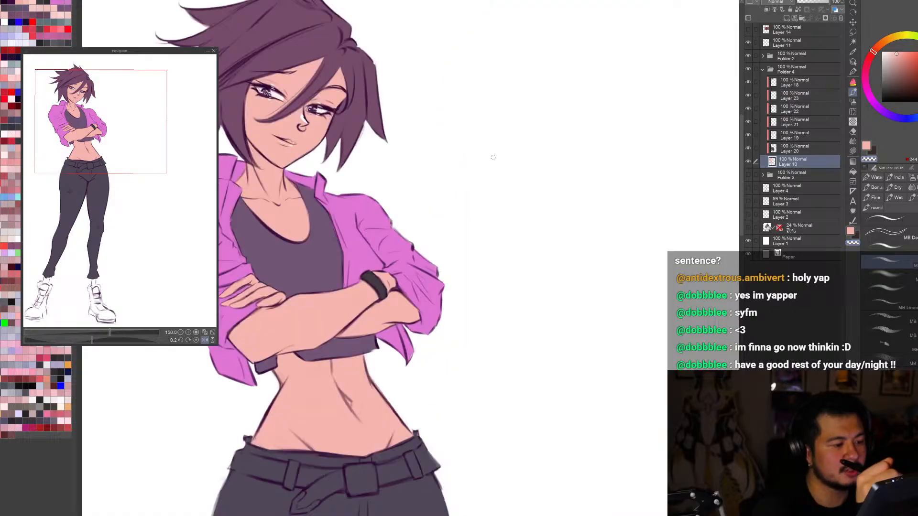
key("h")
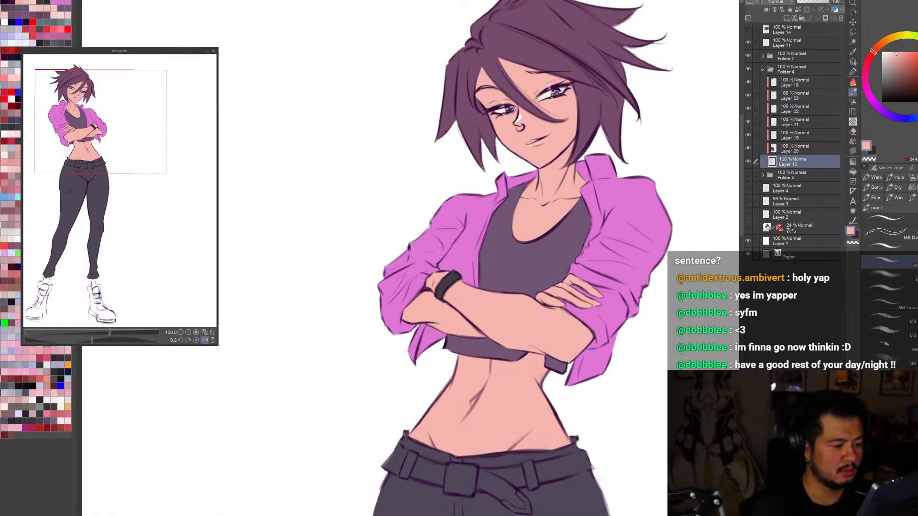
key("ctrl+0")
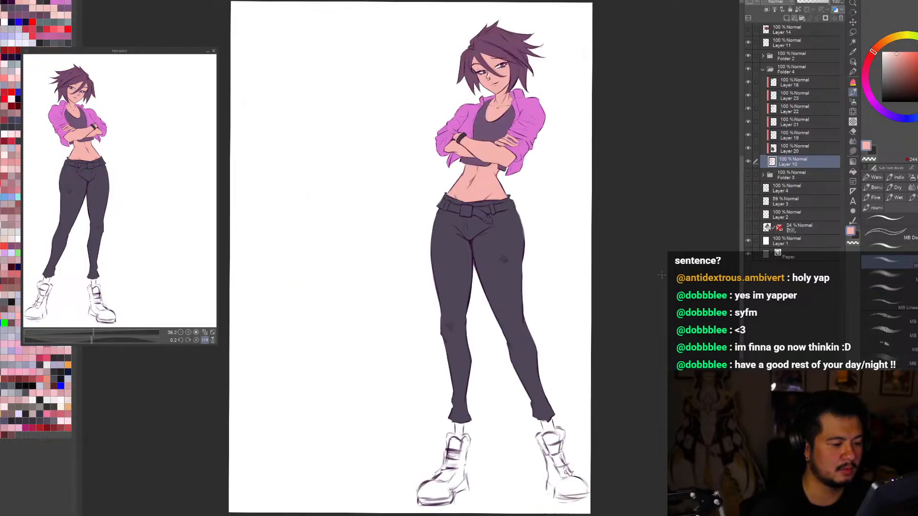
key("h")
key("h")
scroll(480, 263, "up", 2)
key("ctrl+0")
key("o")
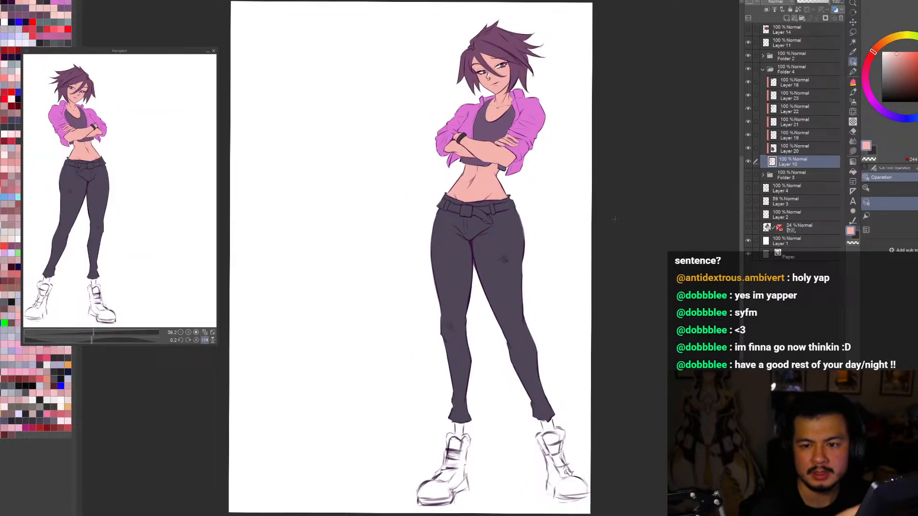
Step: Add a new layer clipped to Layer 10 and choose a saturated red as the drawing colour
scroll(614, 219, "down", 1)
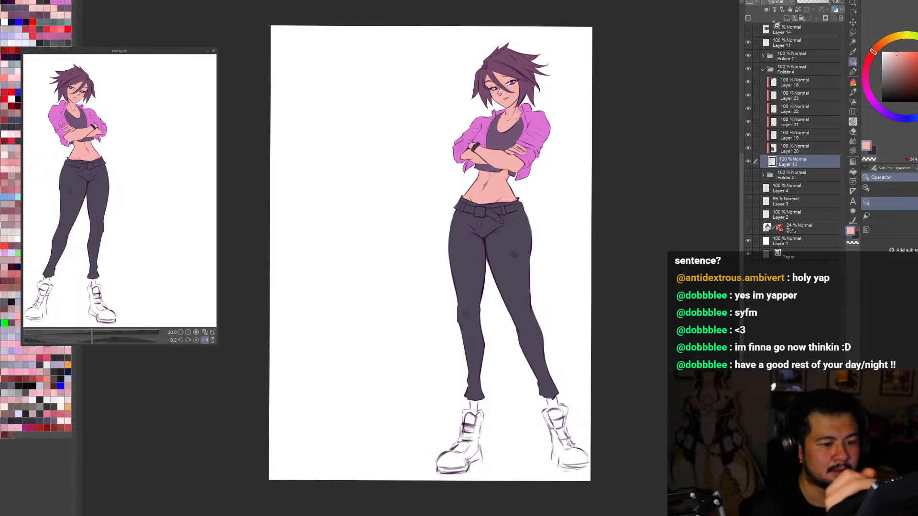
left_click(786, 18)
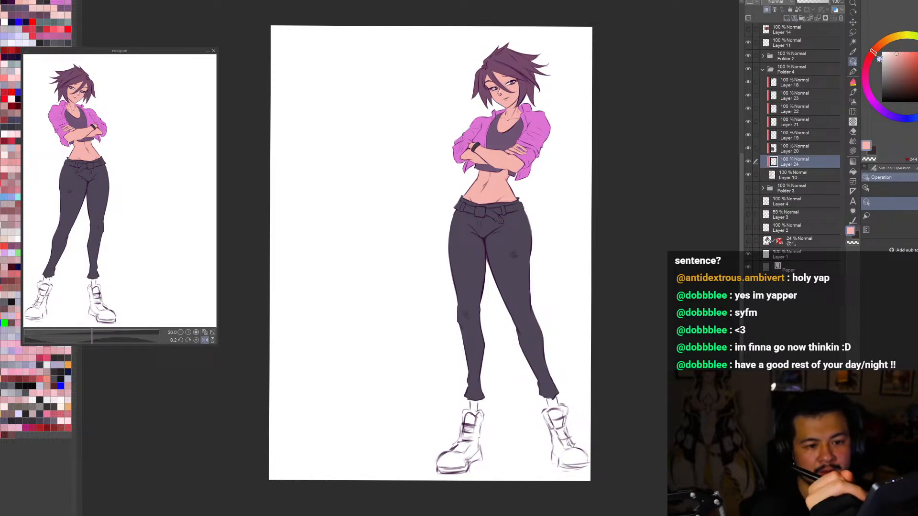
left_click(900, 58)
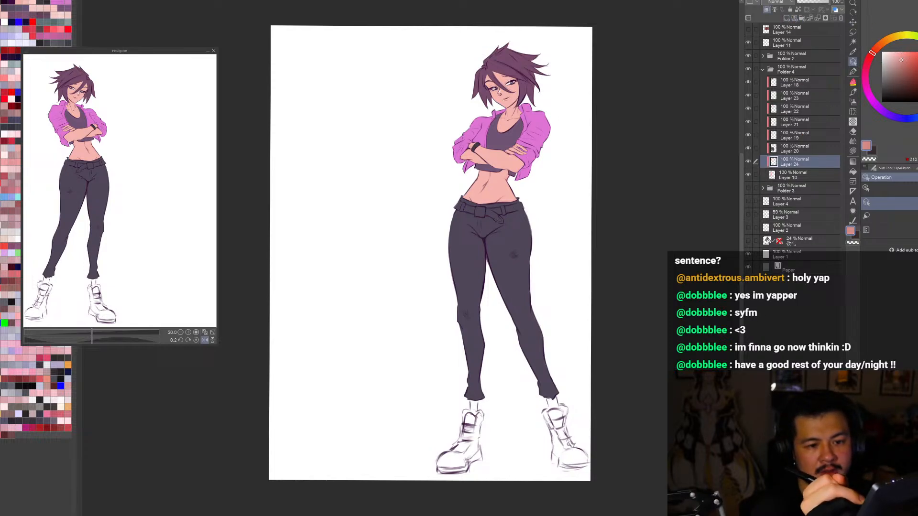
left_click_drag(900, 60, 917, 59)
key("b")
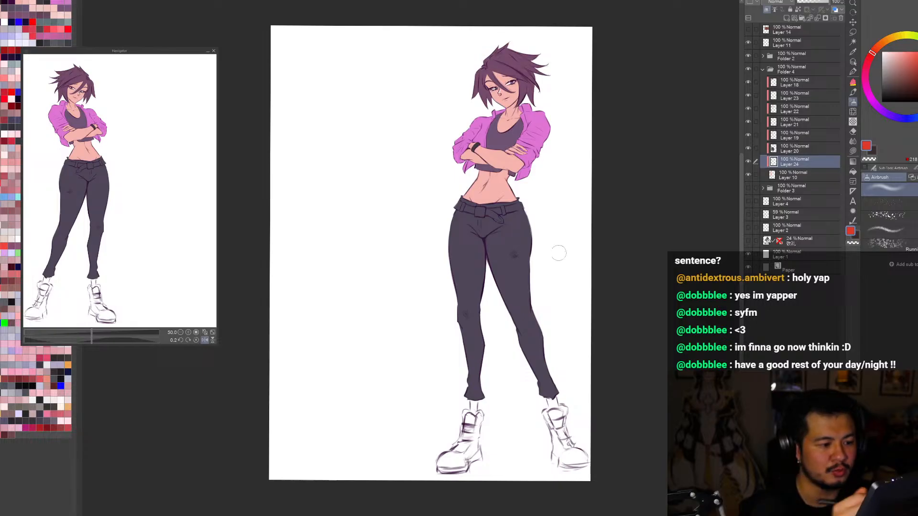
Step: Airbrush soft red shading over the bare midriff above the belt with a much larger brush, redoing the first pass
key("bracketright")
key("bracketright")
key("bracketright")
key("bracketright")
key("bracketright")
key("bracketright")
key("bracketright")
key("bracketright")
key("bracketright")
left_click_drag(411, 263, 549, 245)
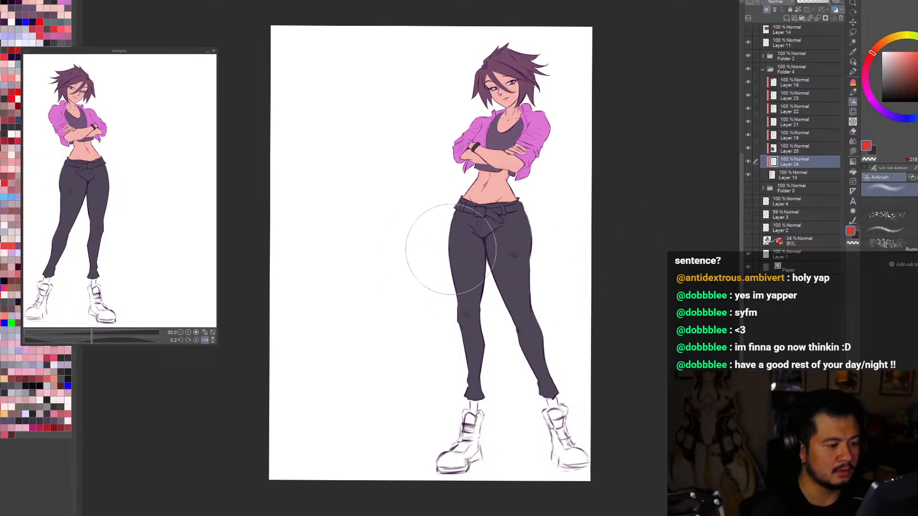
left_click_drag(450, 249, 482, 263)
key("ctrl+z")
mouse_move(398, 234)
left_mouse_down()
mouse_move(468, 267)
mouse_move(606, 231)
mouse_move(494, 281)
left_mouse_up()
Step: Check the red skin shading on the whole figure in mirrored and normal views
key("h")
scroll(608, 317, "down", 1)
key("h")
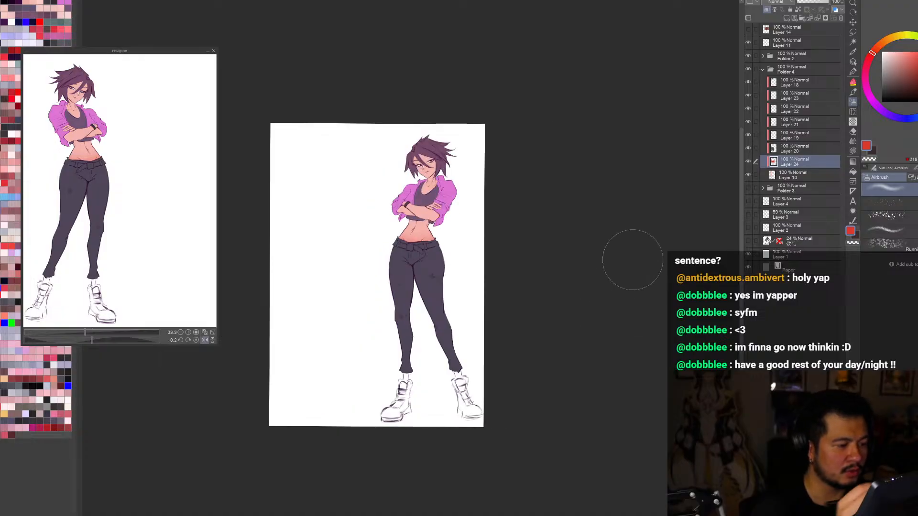
key("ctrl+0")
scroll(536, 225, "down", 1)
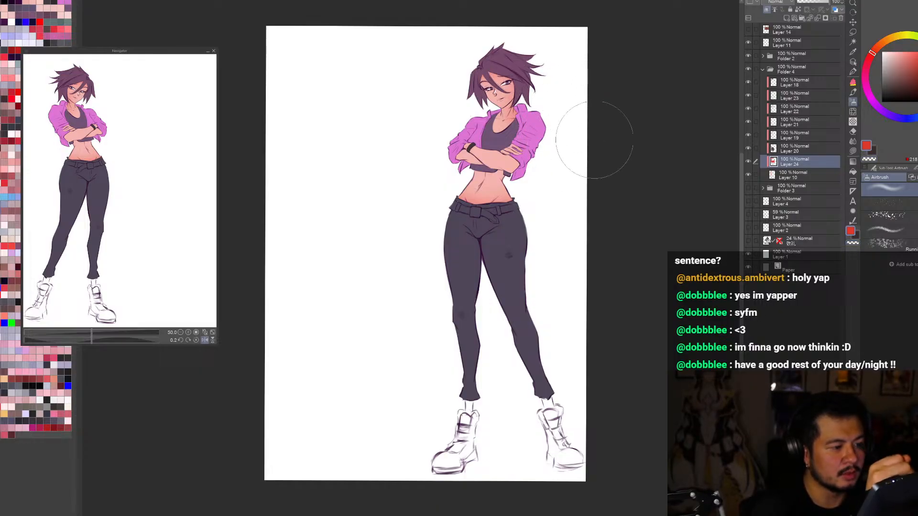
key("h")
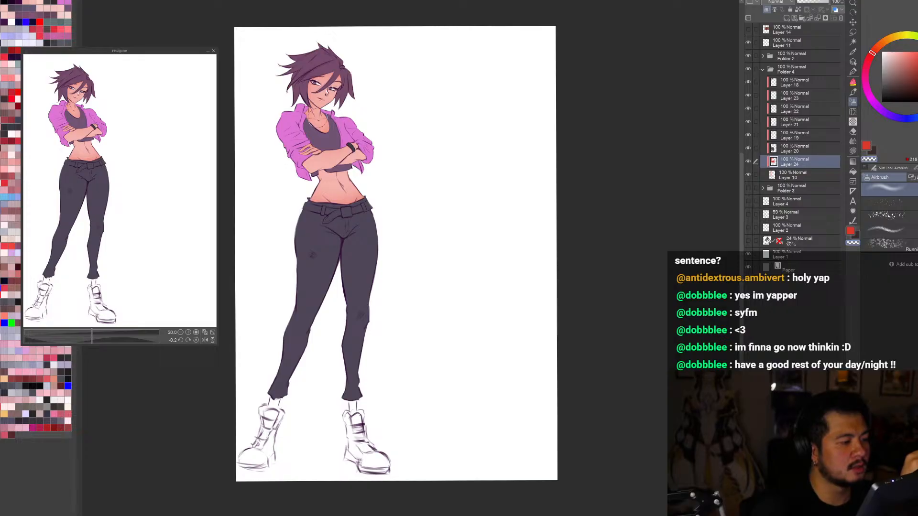
key("h")
Step: Lasso the hand resting on the upper arm to confine the red airbrush shading, check the figure in both views, and deselect
key("m")
left_click_drag(502, 142, 504, 148)
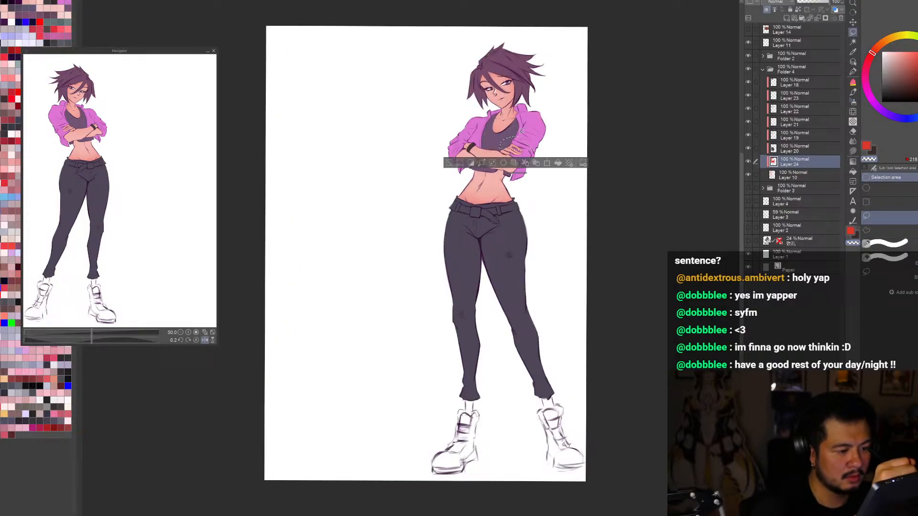
key("ctrl+d")
scroll(519, 142, "up", 3)
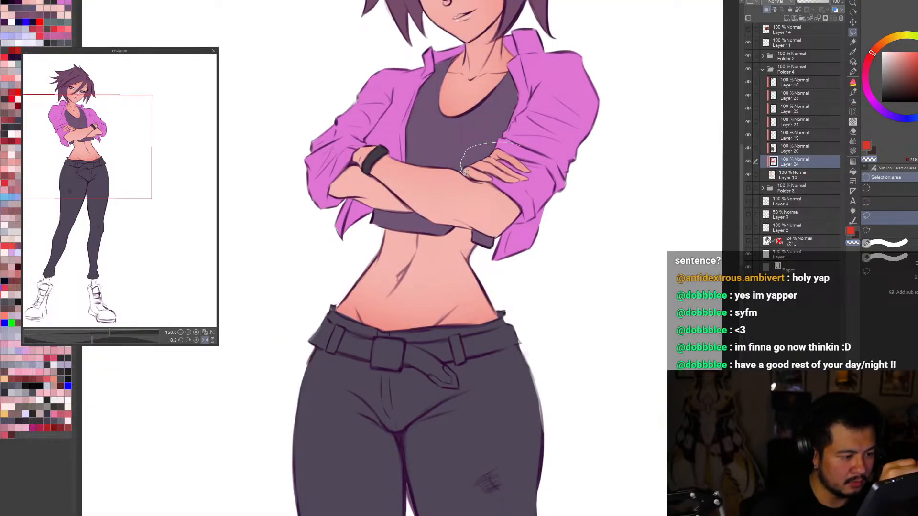
left_click_drag(586, 143, 586, 146)
key("b")
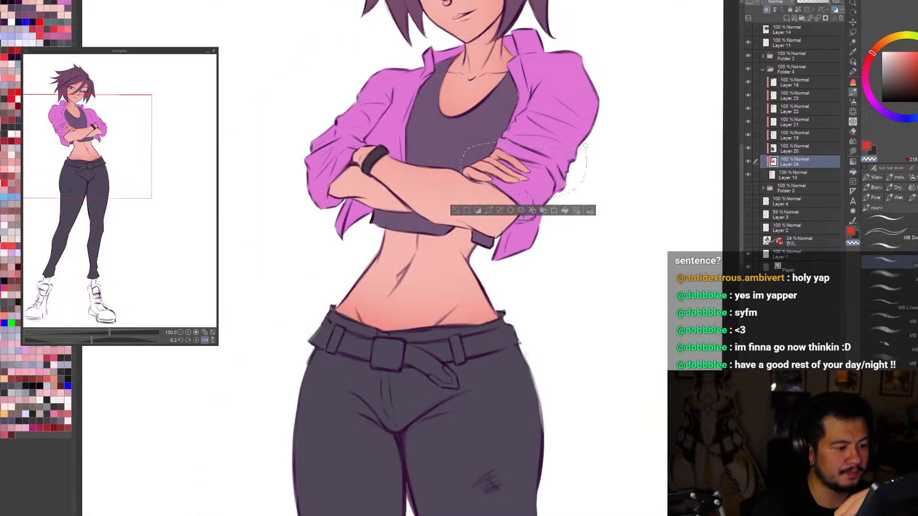
scroll(580, 210, "down", 2)
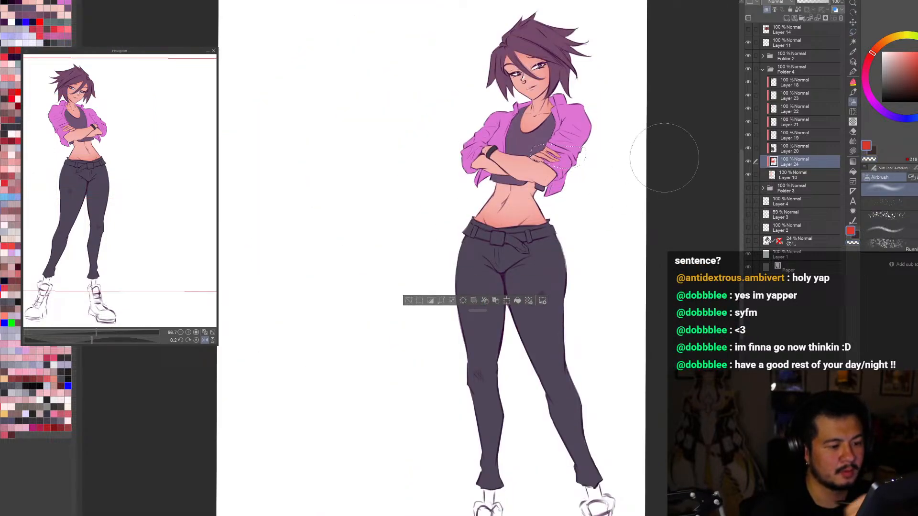
key("h")
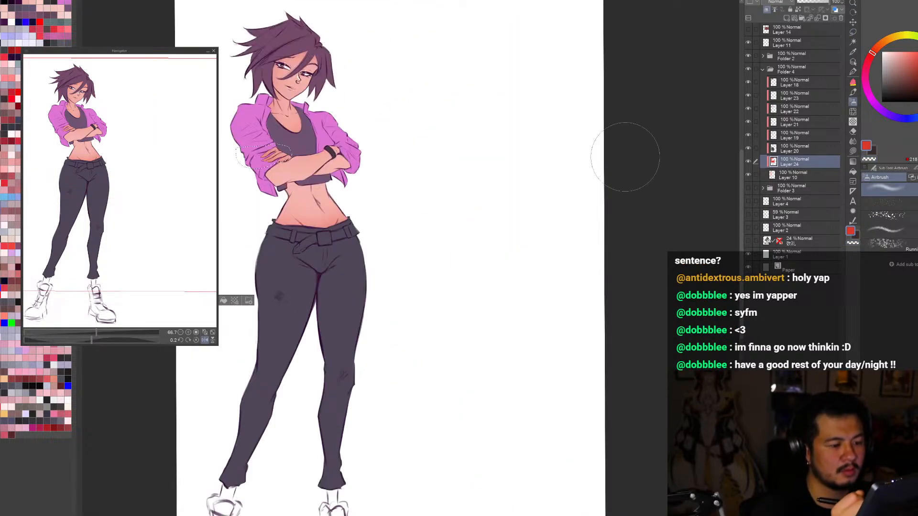
key("ctrl+0")
key("h")
scroll(449, 294, "down", 1)
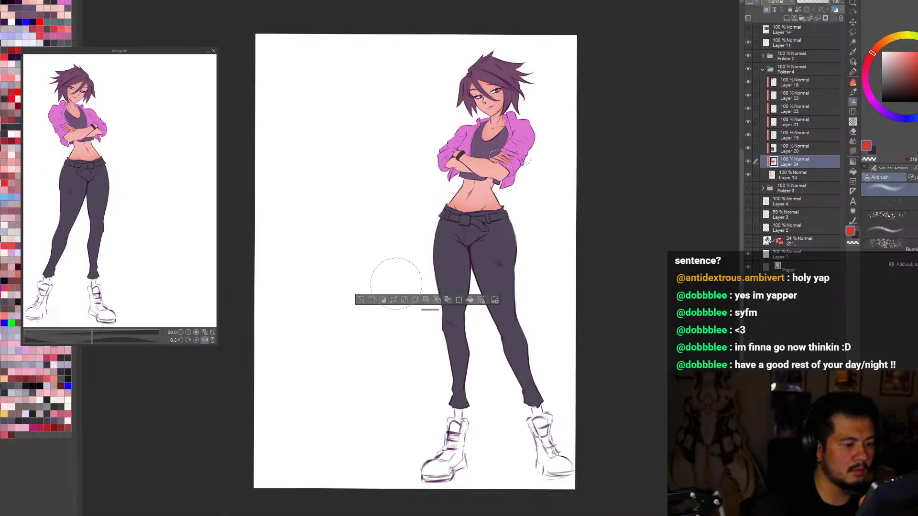
left_click(360, 301)
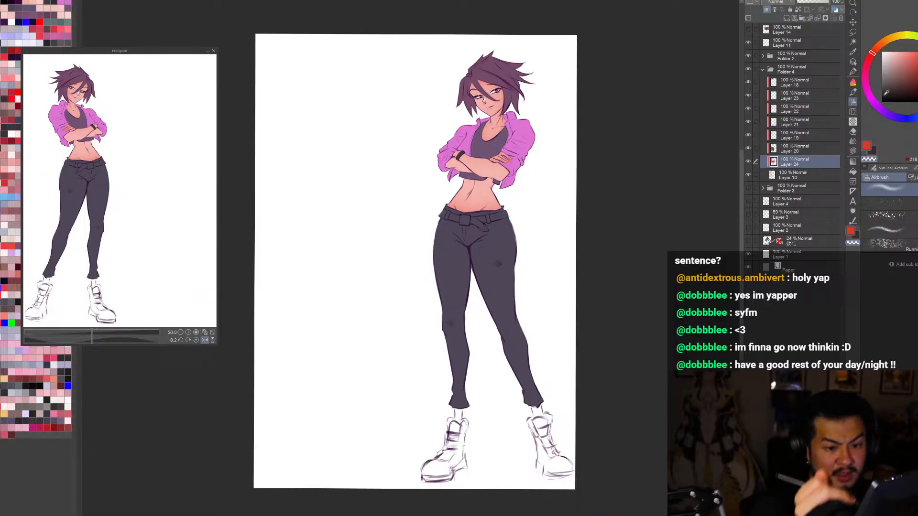
Step: Shift the airbrush colour to a cooler, slightly darker crimson red and enlarge the brush for the skin shading
left_click(870, 60)
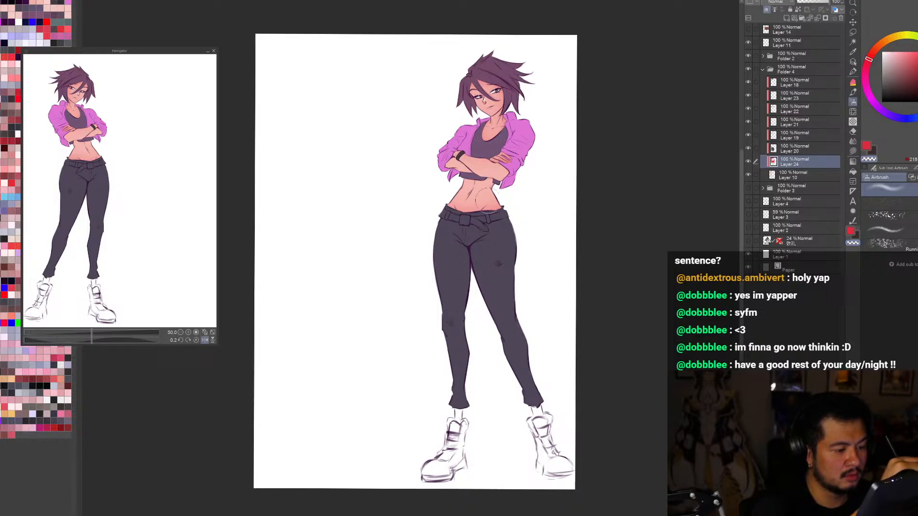
left_click(916, 63)
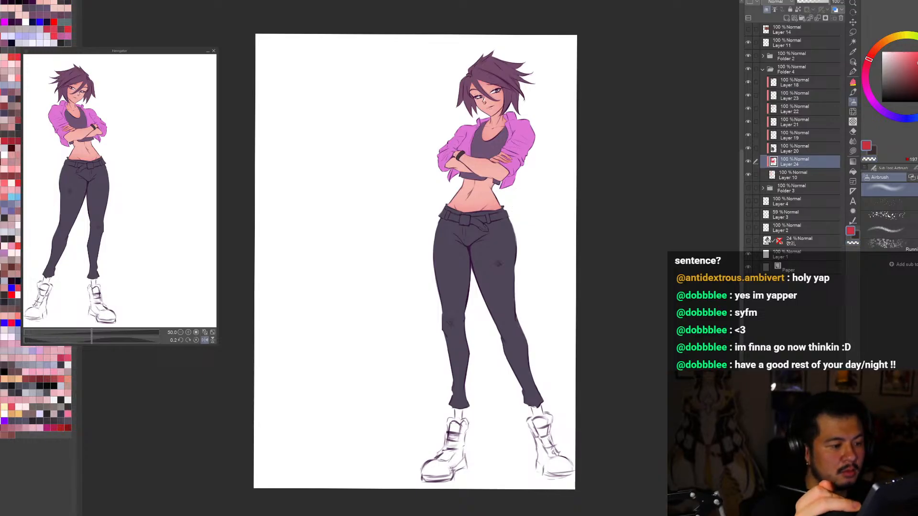
scroll(492, 72, "up", 1)
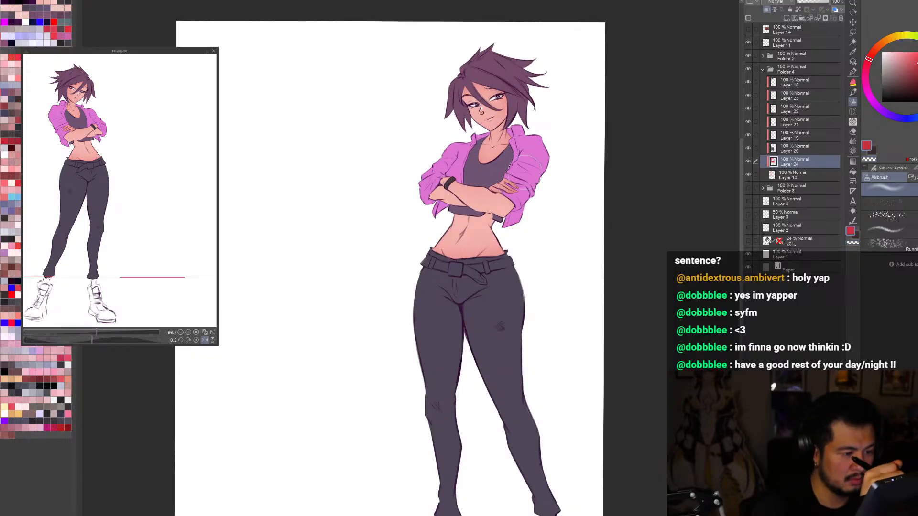
key("h")
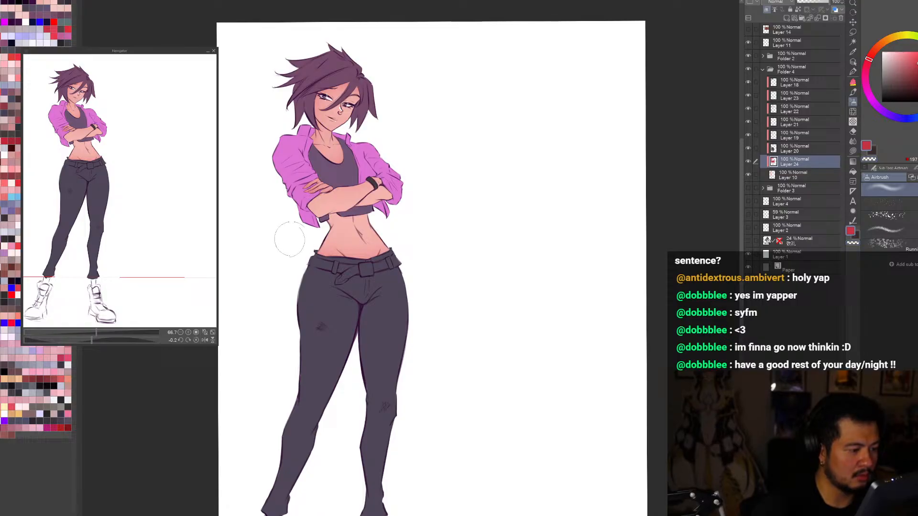
key("]")
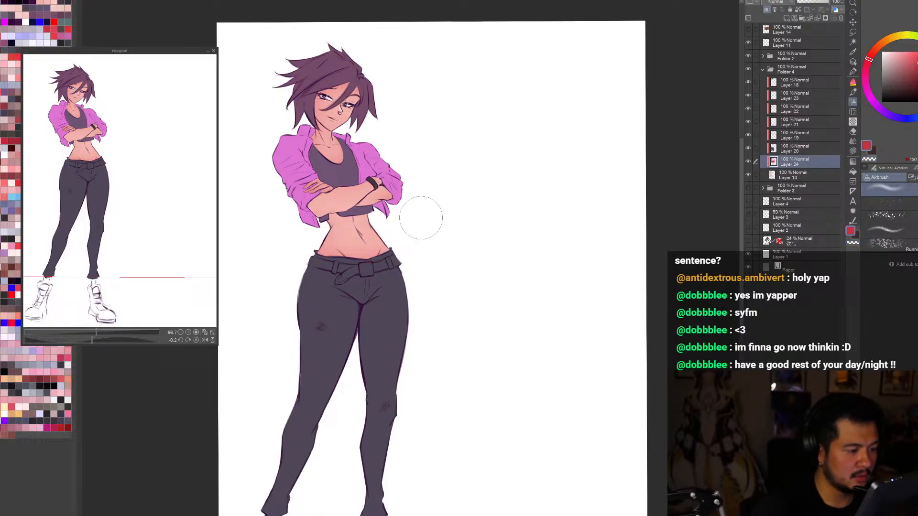
Step: Compare the skin shading on the full figure in mirrored and normal views
key("h")
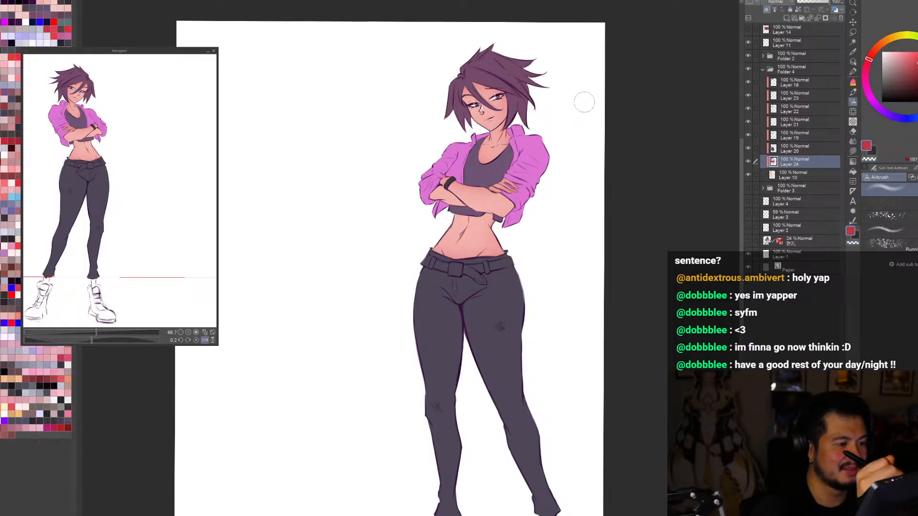
key("h")
key("h")
scroll(584, 102, "down", 1)
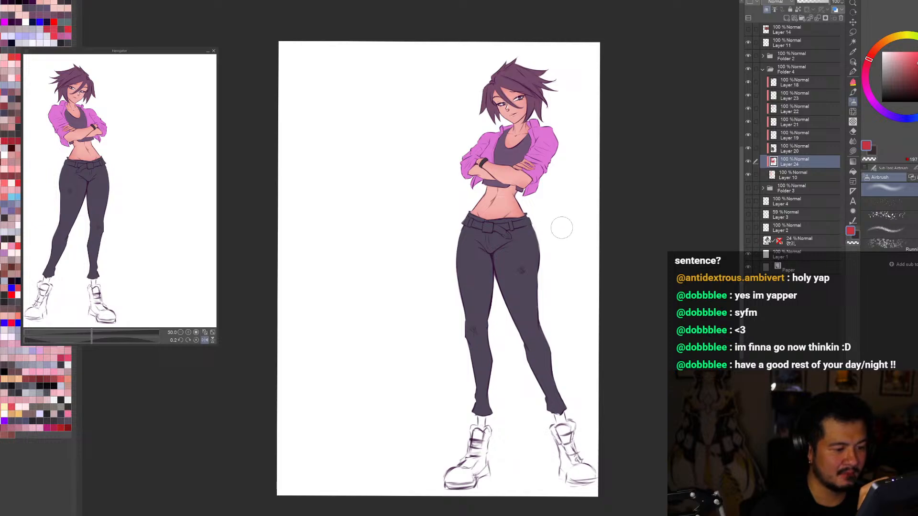
key("h")
key("h")
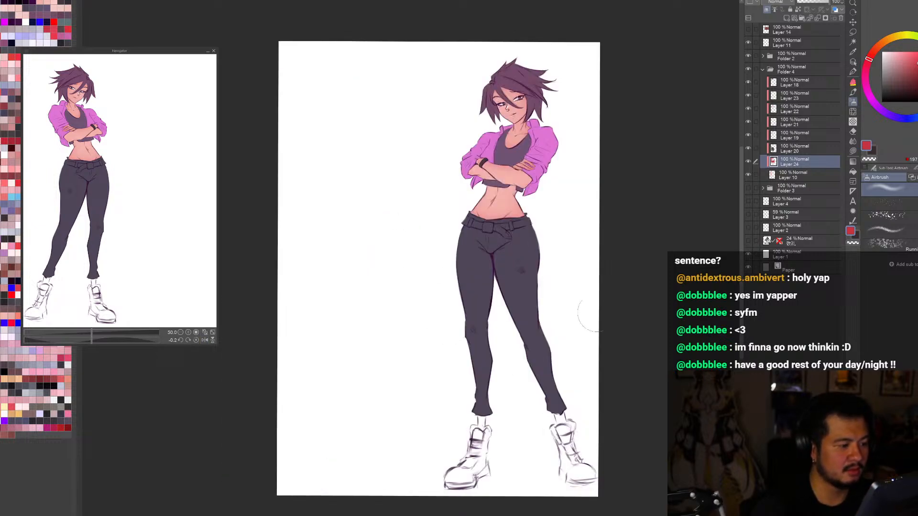
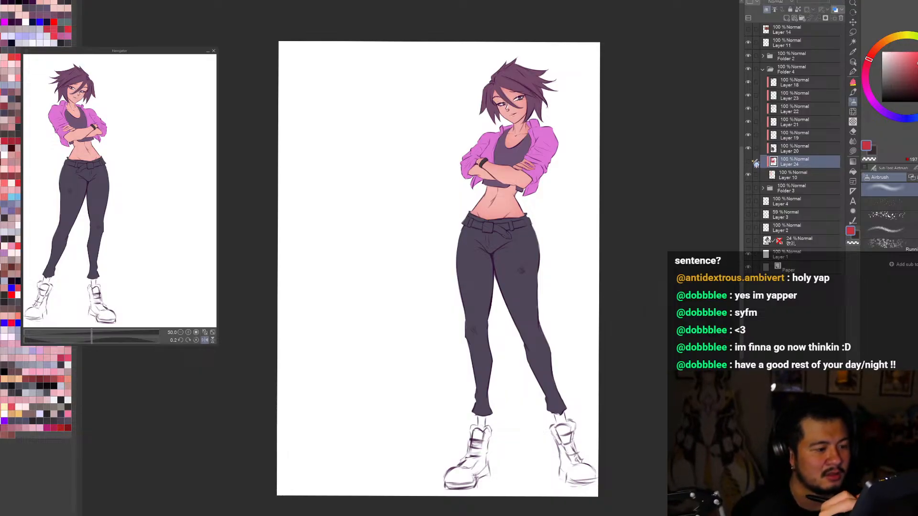
Step: Examine the whole coloured character in mirrored and normal view and at several zoom levels
key("h")
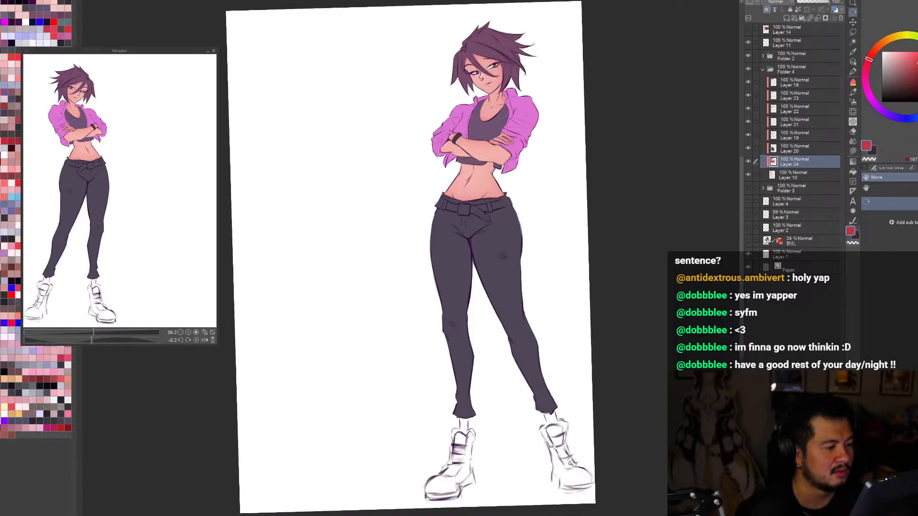
scroll(580, 437, "down", 2)
key("h")
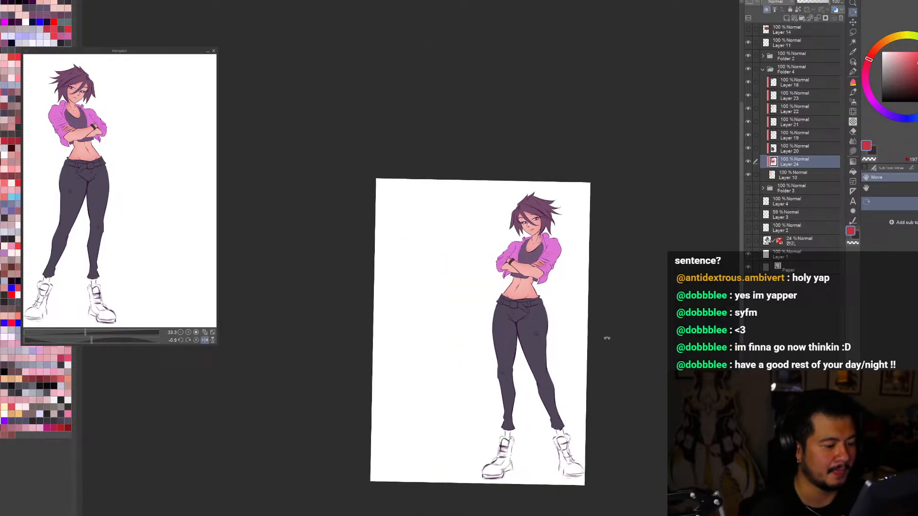
scroll(583, 430, "up", 3)
key("h")
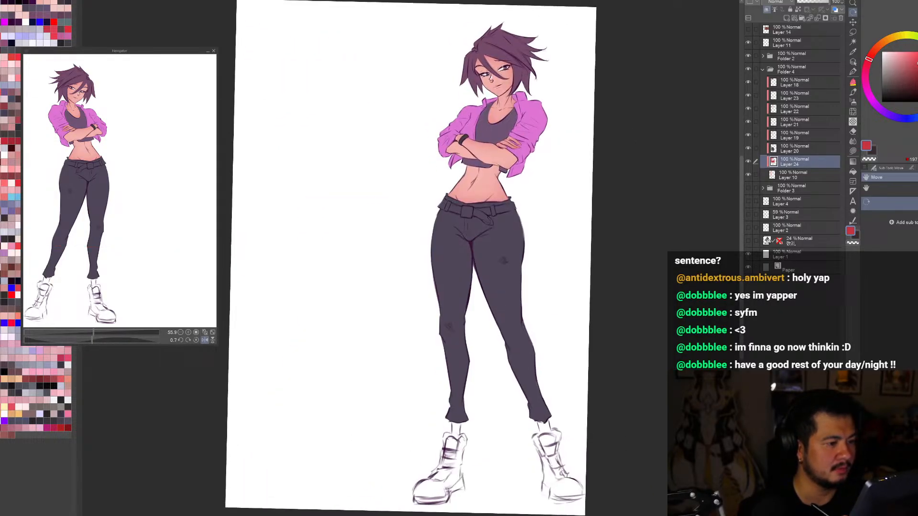
key("h")
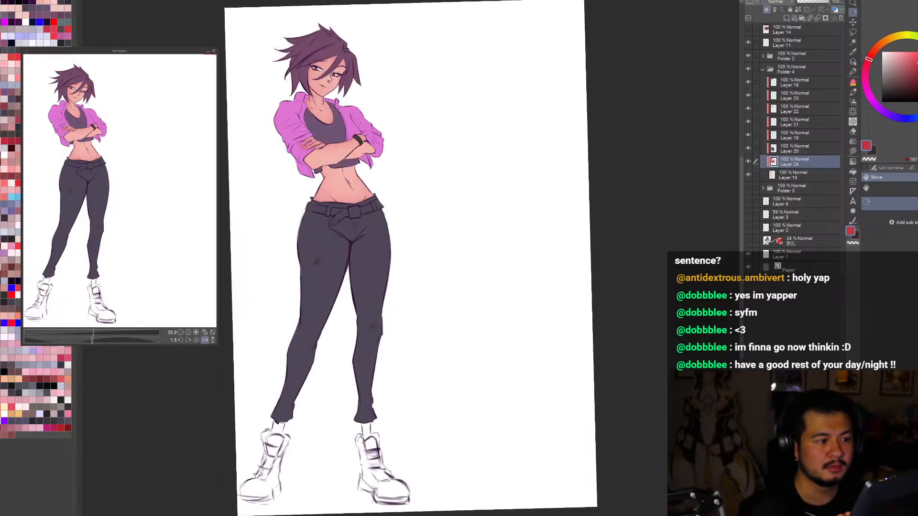
key("h")
Step: Select the hair's colour layer and change the hair to a darker muted purple, comparing it in mirrored view
left_click(852, 55)
left_click(527, 27)
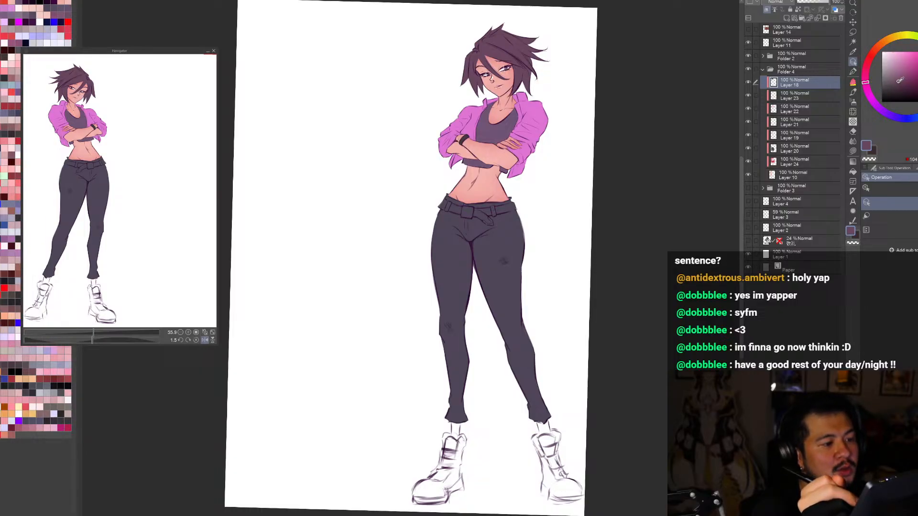
left_click(898, 83)
key("ctrl+0")
key("h")
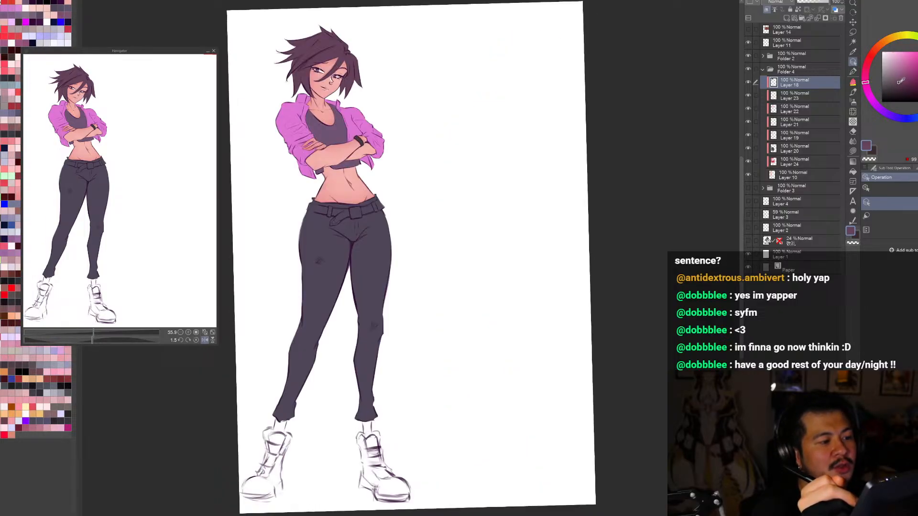
key("h")
left_click(899, 83)
key("h")
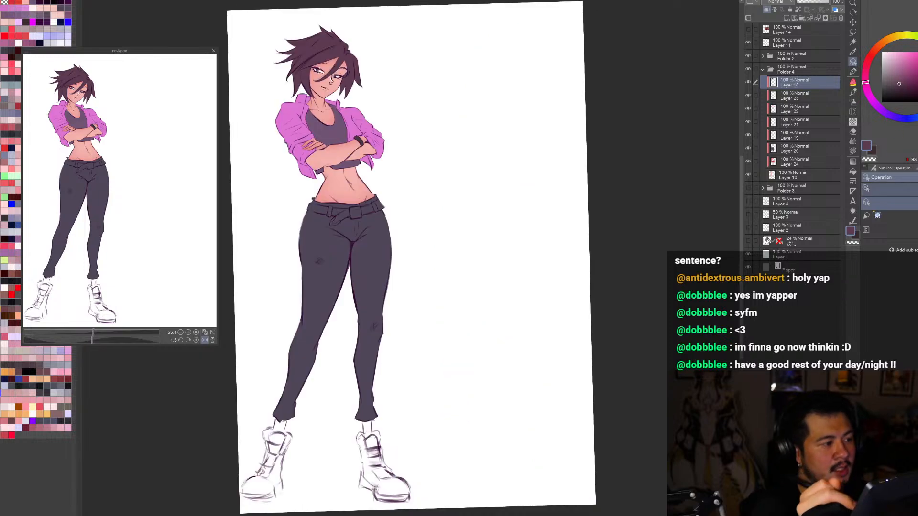
key("h")
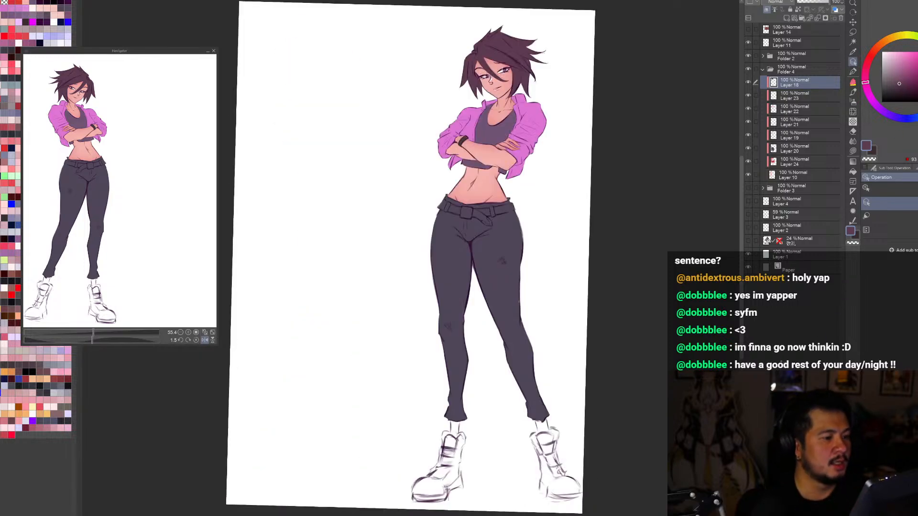
Step: Fine-tune the hair to a deeper, slightly browner plum shade
left_click(899, 84)
left_click(899, 85)
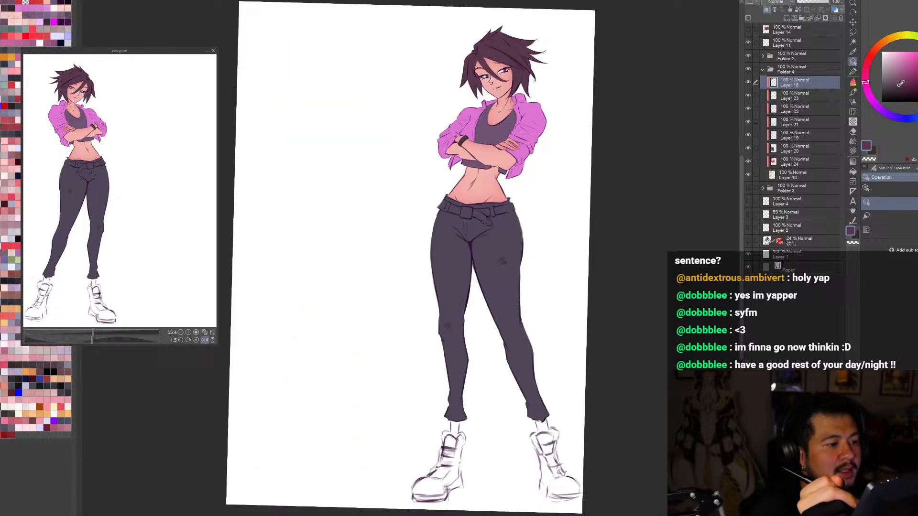
key("h")
key("h")
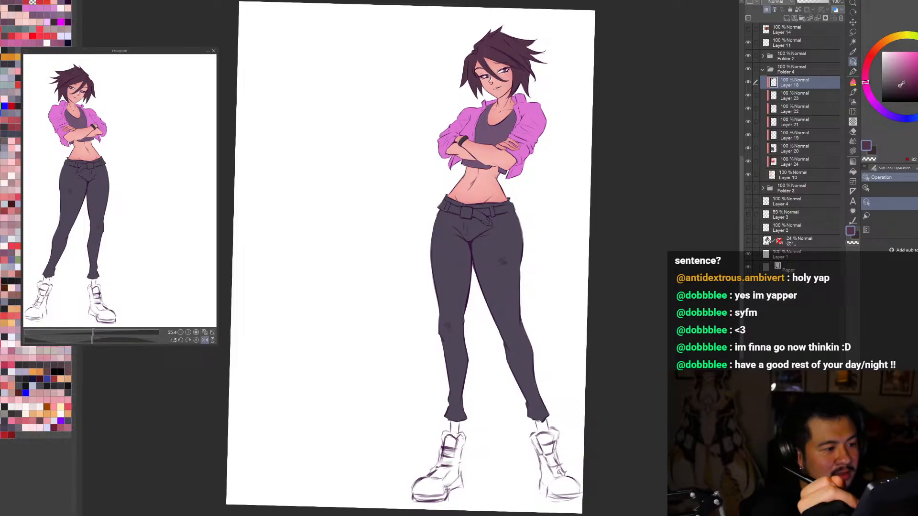
left_click(900, 83)
left_click(900, 84)
left_click(900, 83)
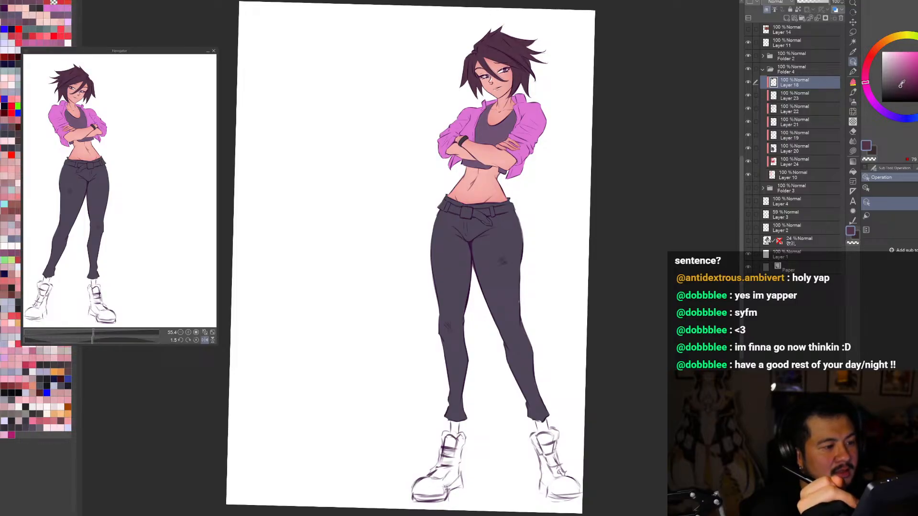
left_click(899, 84)
left_click(899, 83)
key("h")
key("ctrl+minus")
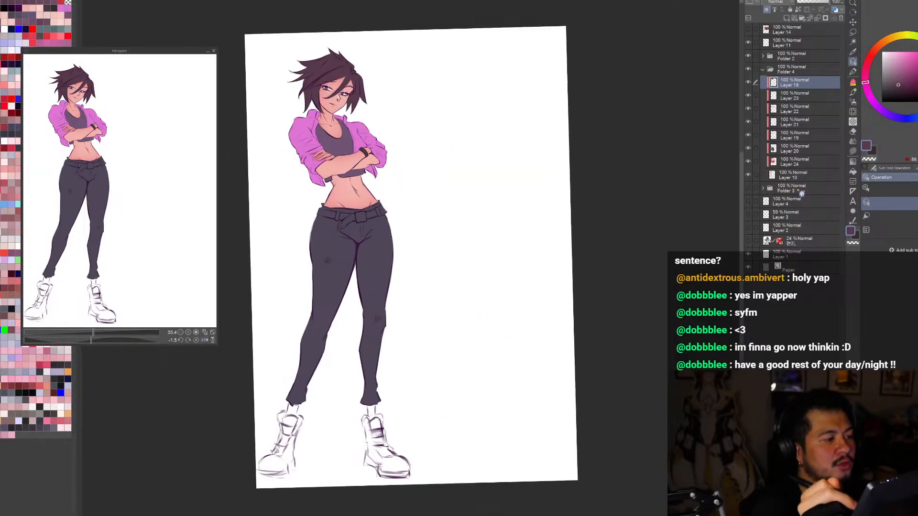
Step: Examine the new hair colour on the full figure with the canvas mirrored, rotated and zoomed out
key("ctrl+0")
key("h")
key("r")
left_click_drag(638, 414, 560, 448)
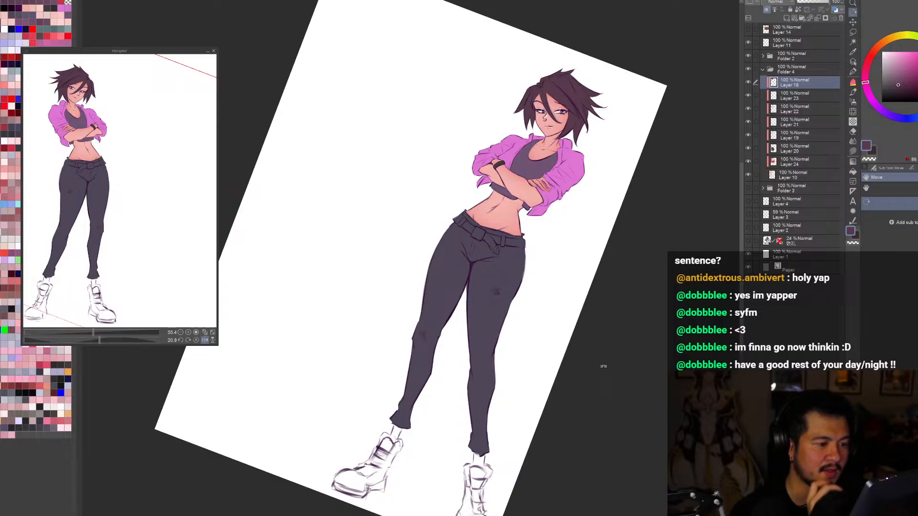
left_click_drag(604, 367, 627, 293)
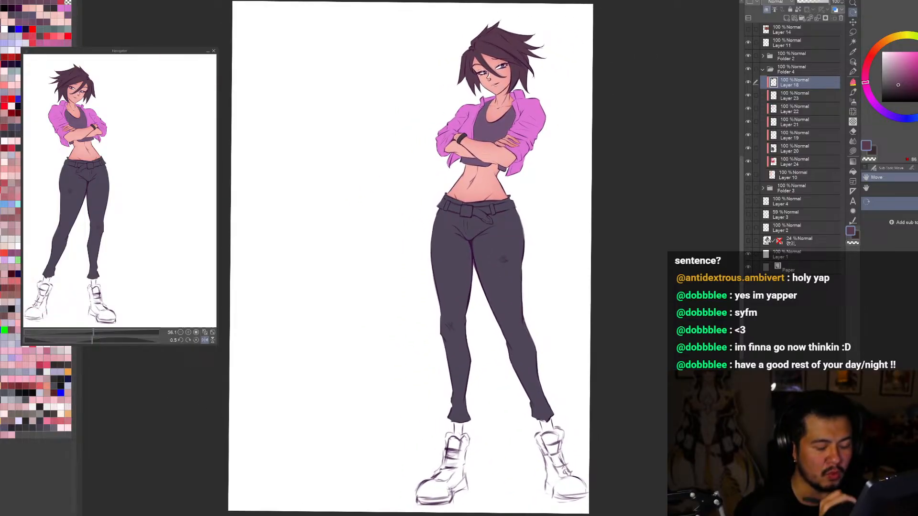
left_click_drag(660, 485, 655, 489)
key("h")
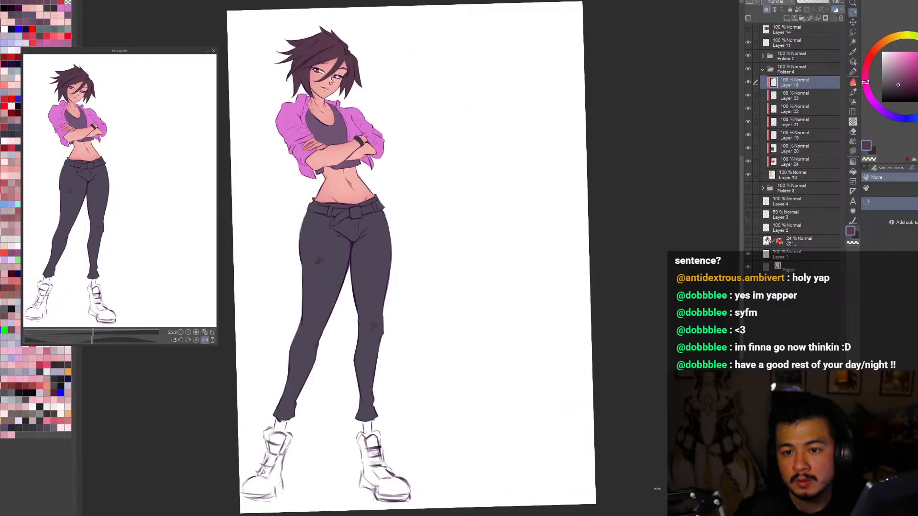
key("h")
scroll(654, 486, "down", 3)
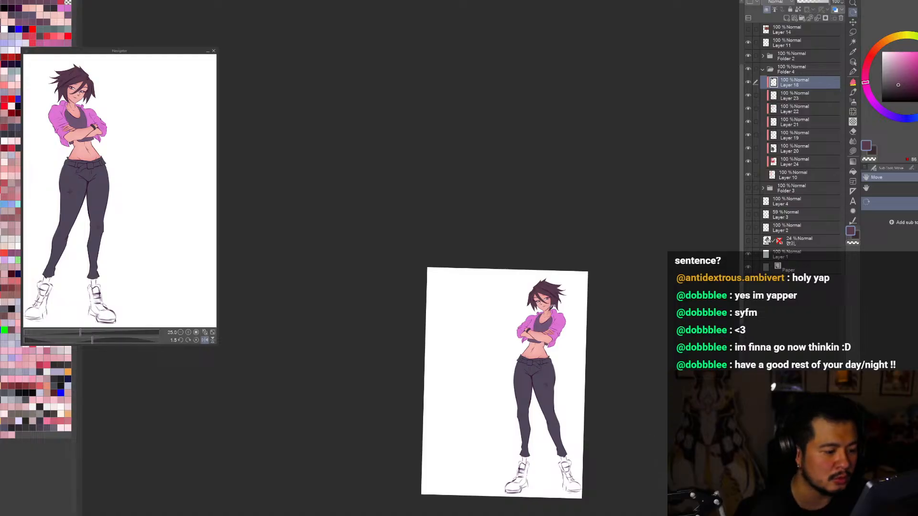
scroll(552, 307, "up", 3)
key("ctrl+0")
key("h")
key("h")
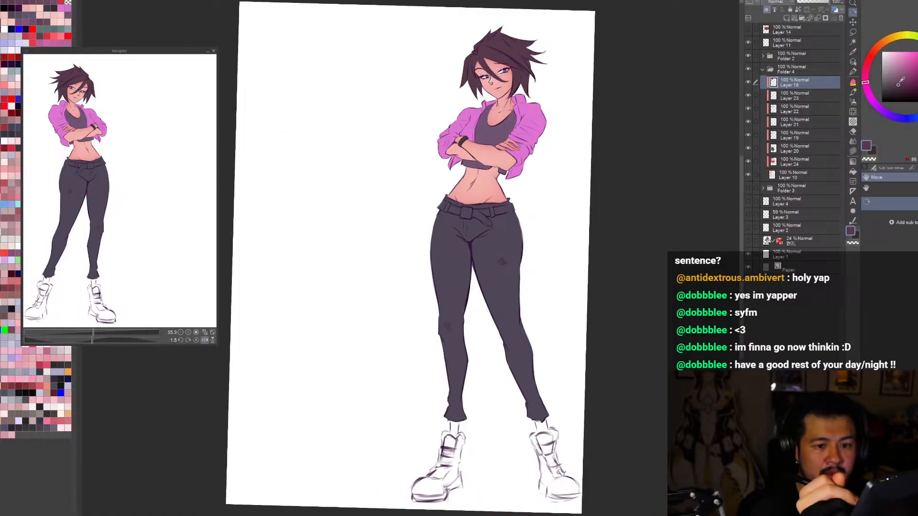
key("h")
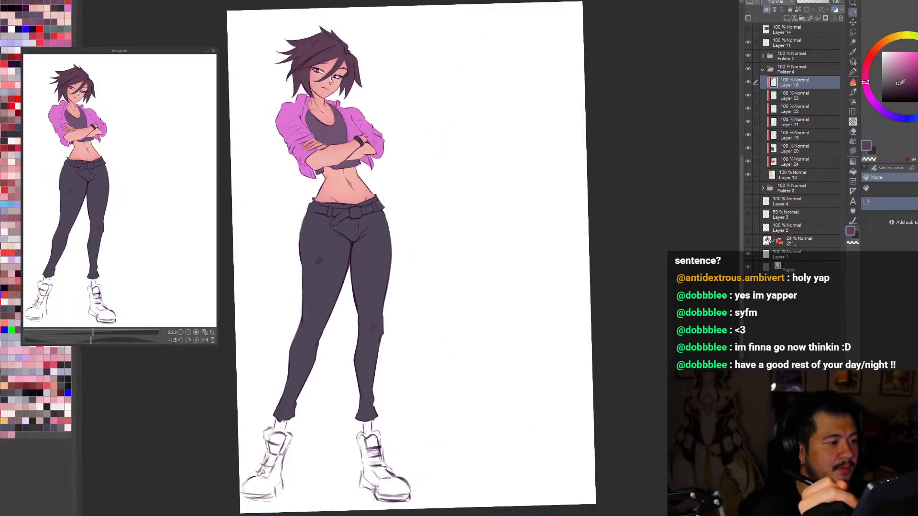
key("h")
key("ctrl+minus")
left_click_drag(645, 482, 351, 474)
scroll(545, 414, "down", 3)
left_click_drag(545, 414, 662, 201)
key("ctrl+0")
key("h")
key("h")
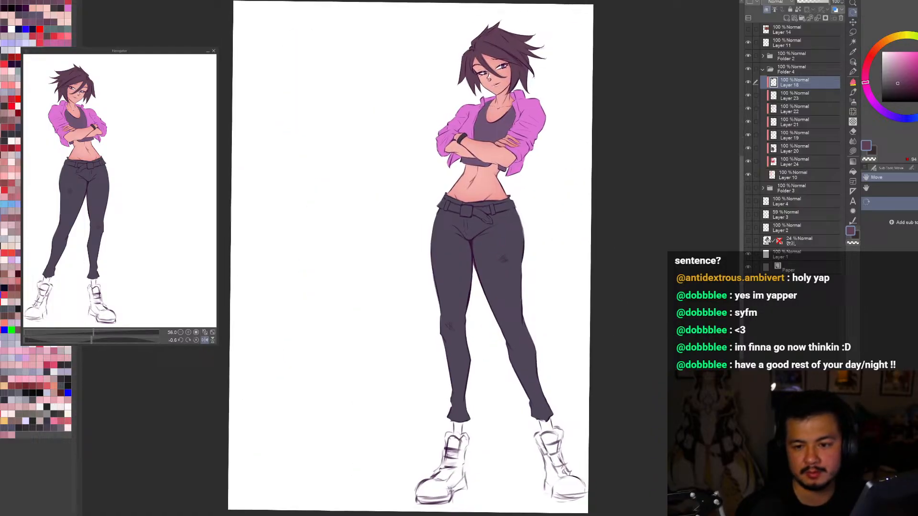
Step: Select the jacket's colour layer and shift the jacket from violet to a warmer magenta pink
left_click(852, 61)
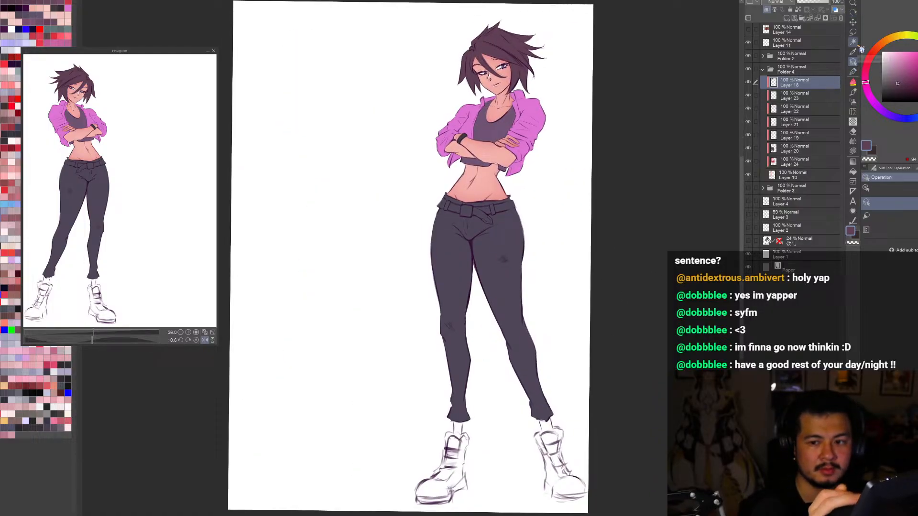
left_click(531, 113)
left_click(531, 113, "alt")
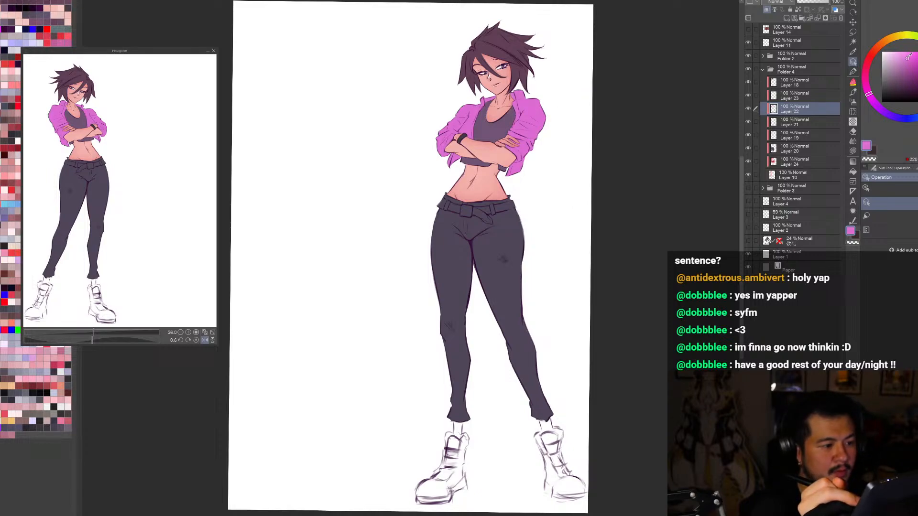
key("h")
key("h")
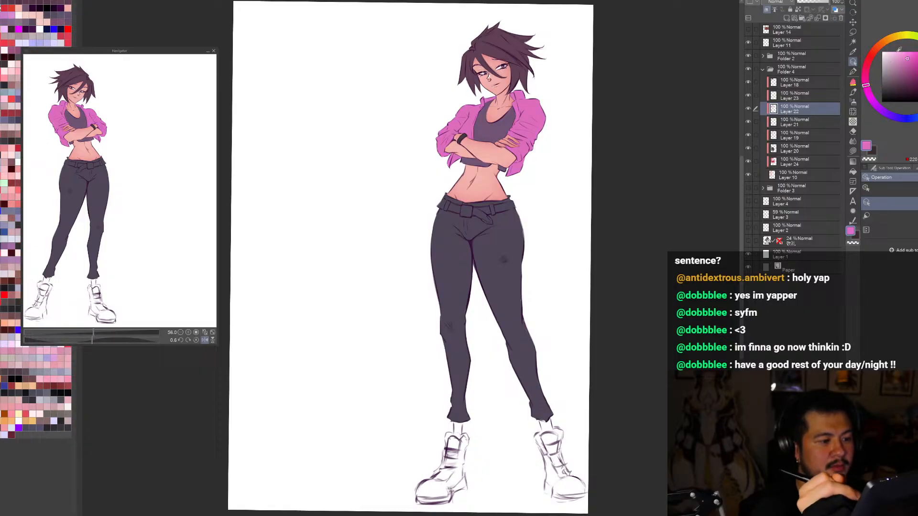
key("h")
key("h")
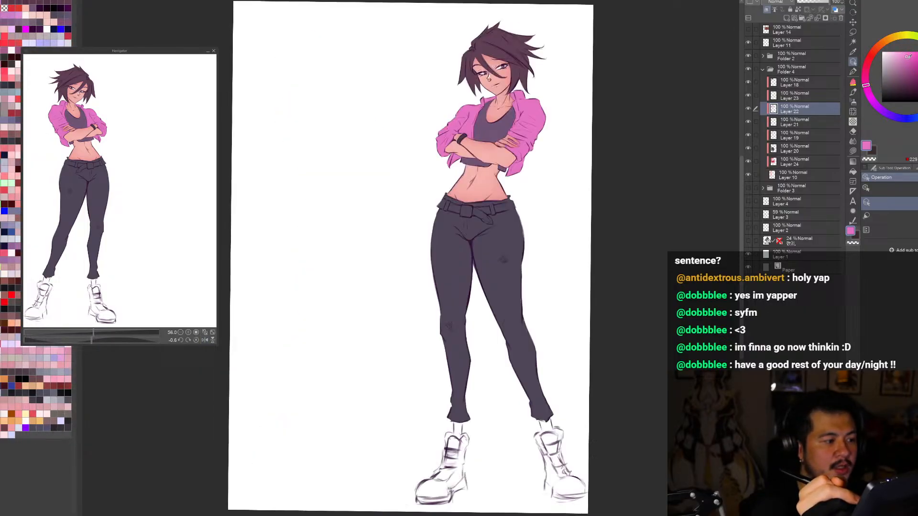
key("h")
key("h")
scroll(583, 482, "down", 2)
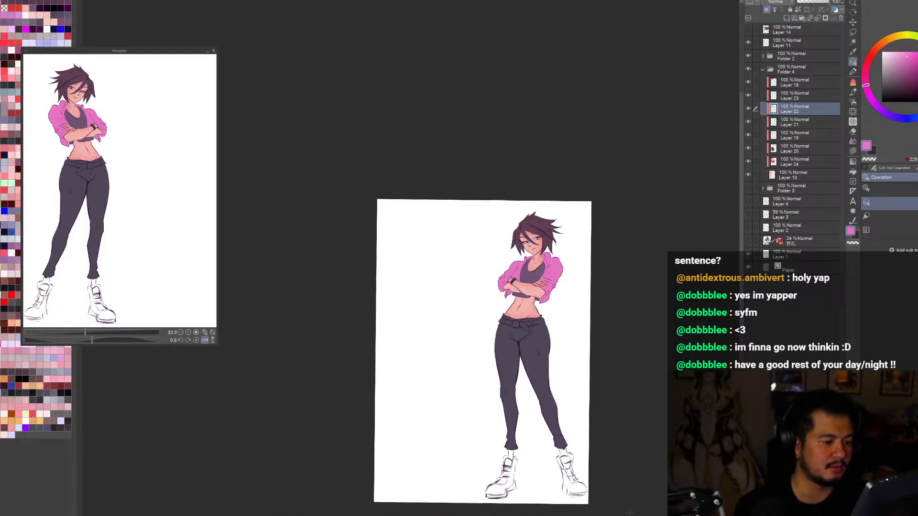
key("ctrl+0")
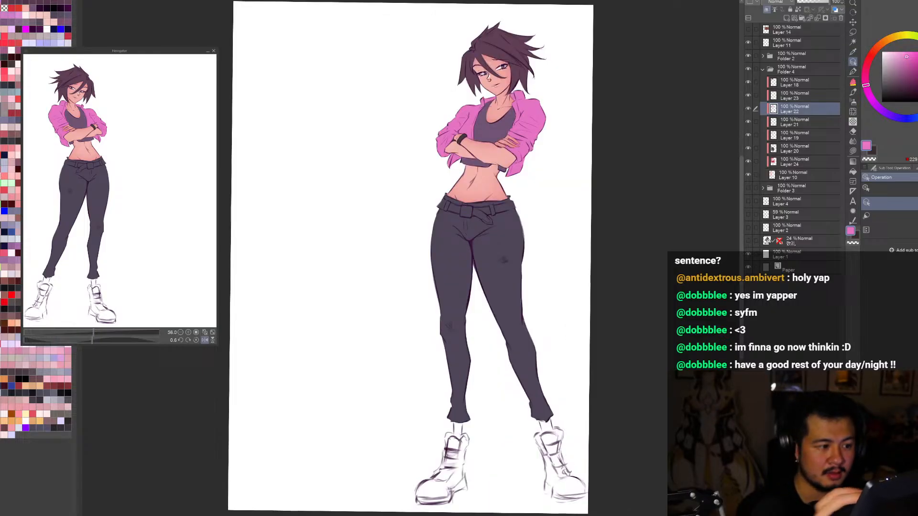
Step: Select the crop top's colour layer and adjust the top to a muted greyish purple
left_click(496, 133)
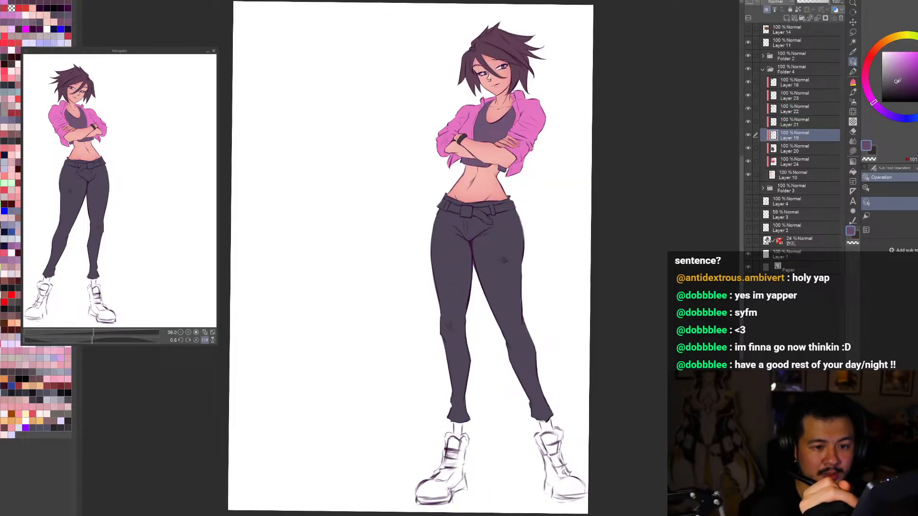
key("h")
key("h")
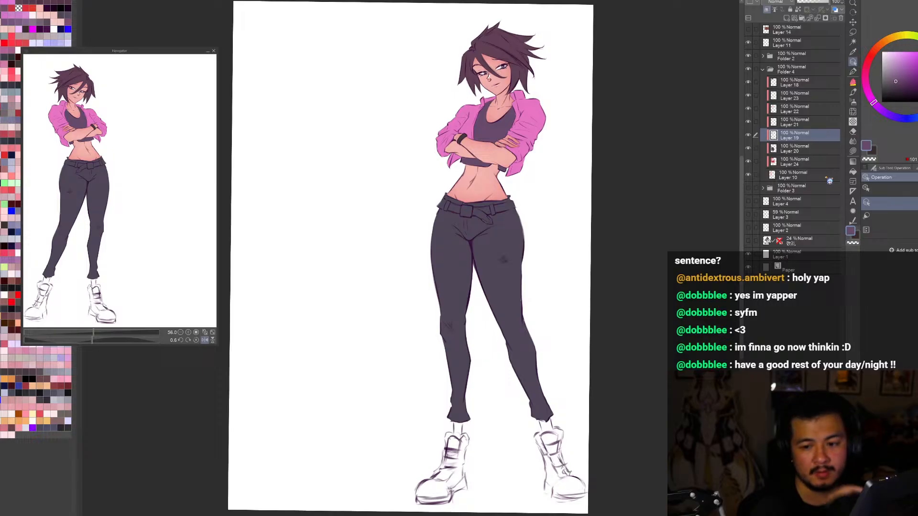
Step: Pick the trousers' colour layer, Layer 20, and create a selection from its painted area
left_click(526, 246)
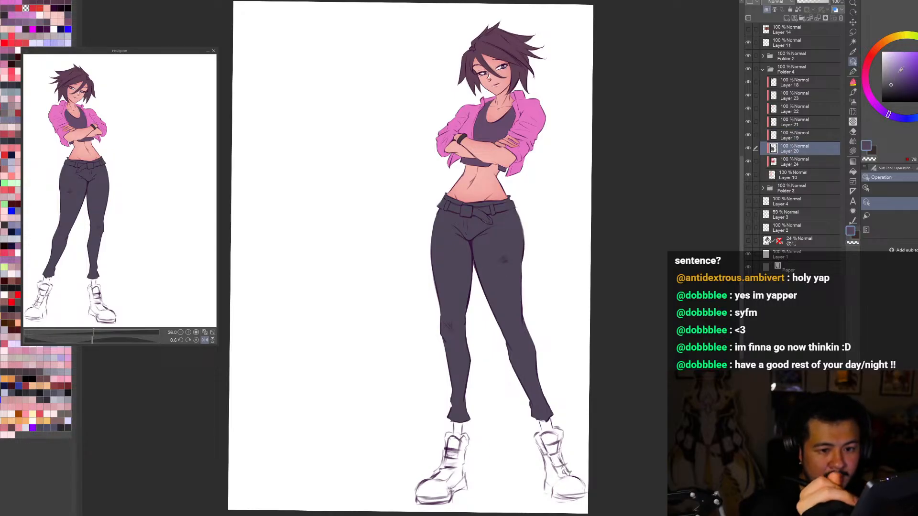
left_click(749, 148)
left_click(748, 148)
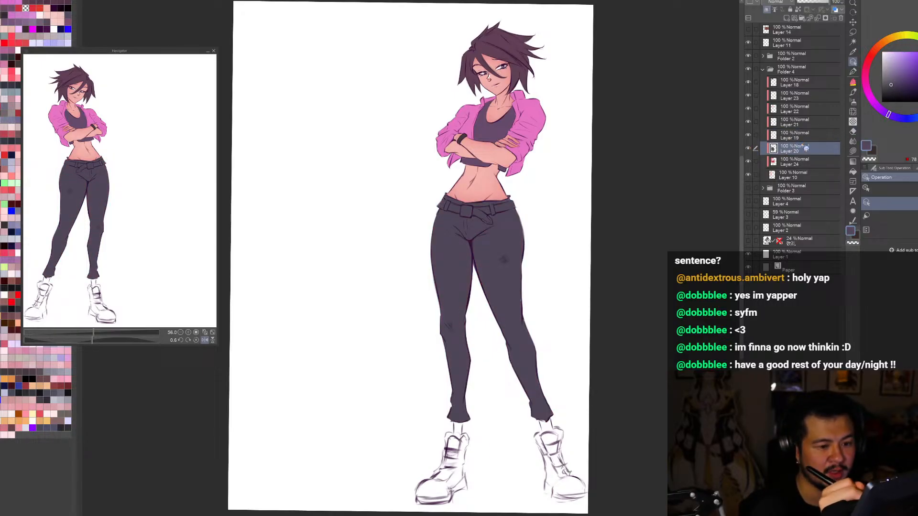
key("ctrl+minus")
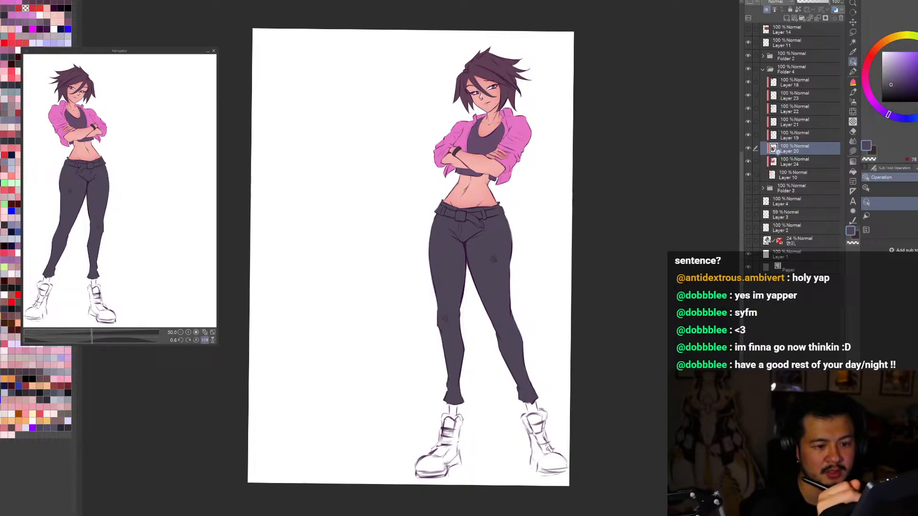
left_click(774, 148, "ctrl")
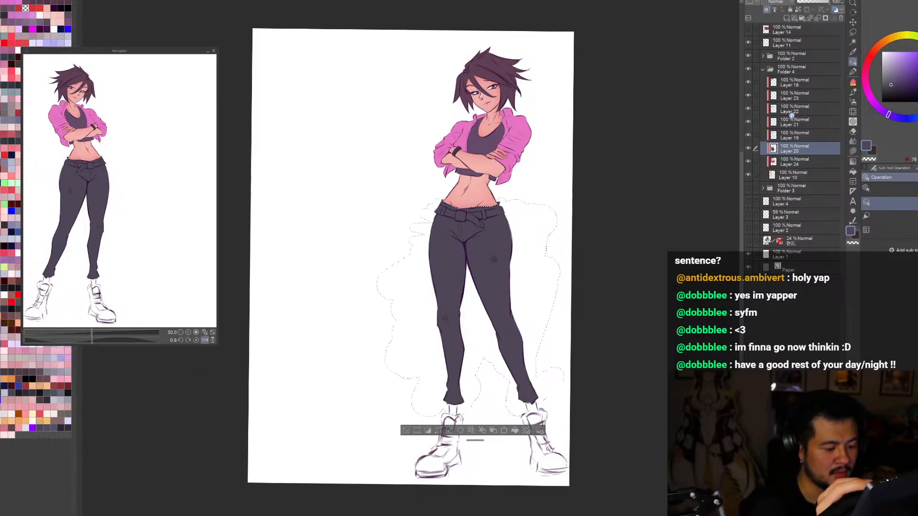
Step: Add a new layer directly above the trousers layer and set its blending mode to Multiply
left_click(792, 18)
key("ctrl+plus")
left_click(776, 2)
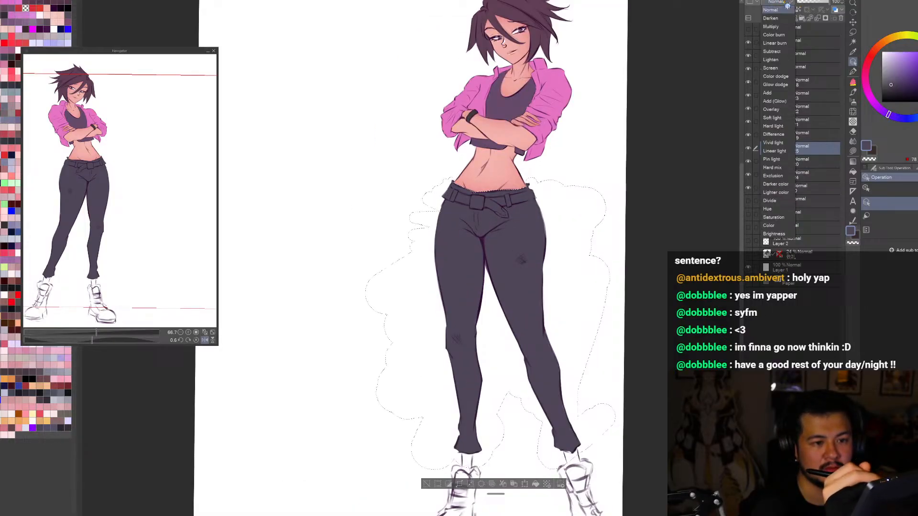
left_click(771, 27)
Step: Pick a light greyish lavender and airbrush soft shading over the lower trouser legs with a large brush
left_click(889, 63)
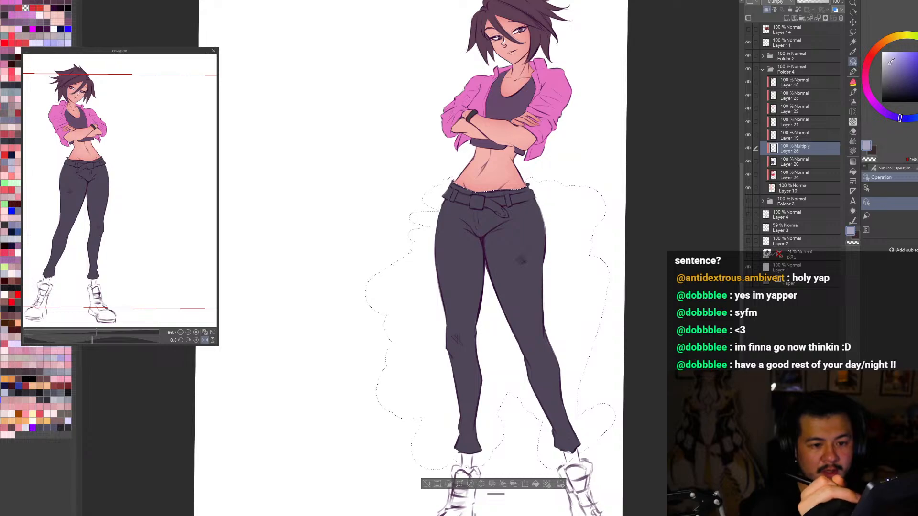
key("b")
key("ctrl+minus")
key("ctrl+minus")
left_click_drag(539, 457, 541, 497)
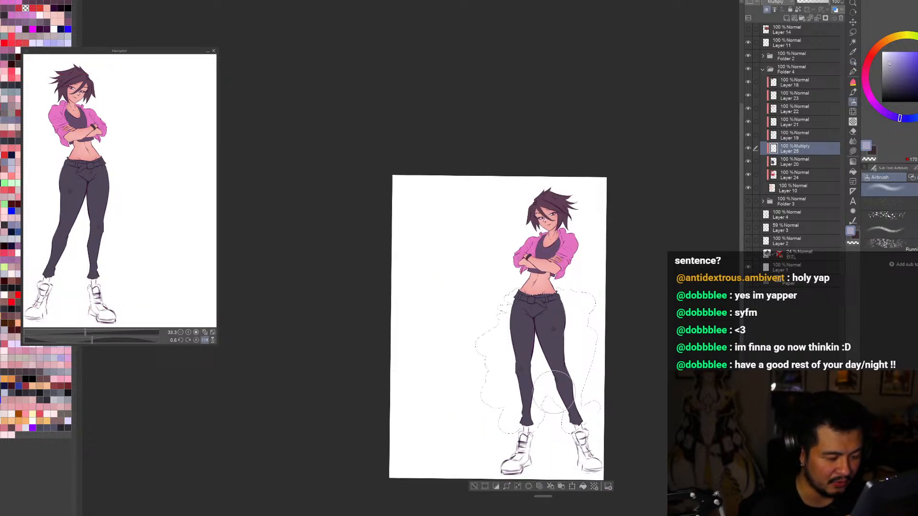
mouse_move(554, 369)
left_mouse_down()
mouse_move(538, 338)
mouse_move(539, 387)
left_mouse_up()
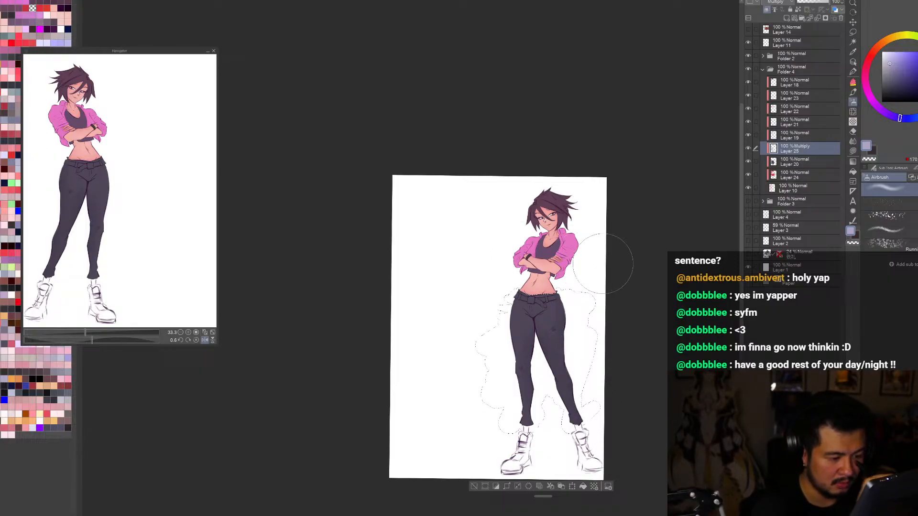
Step: Deselect the selection around the trousers after checking the figure mirrored
key("h")
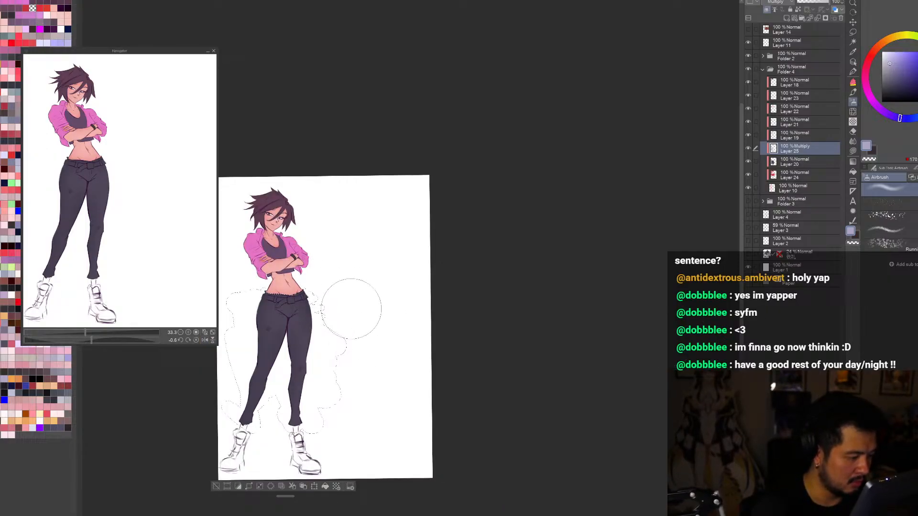
key("h")
key("bracketleft")
key("bracketleft")
key("bracketleft")
key("bracketleft")
key("bracketleft")
key("bracketleft")
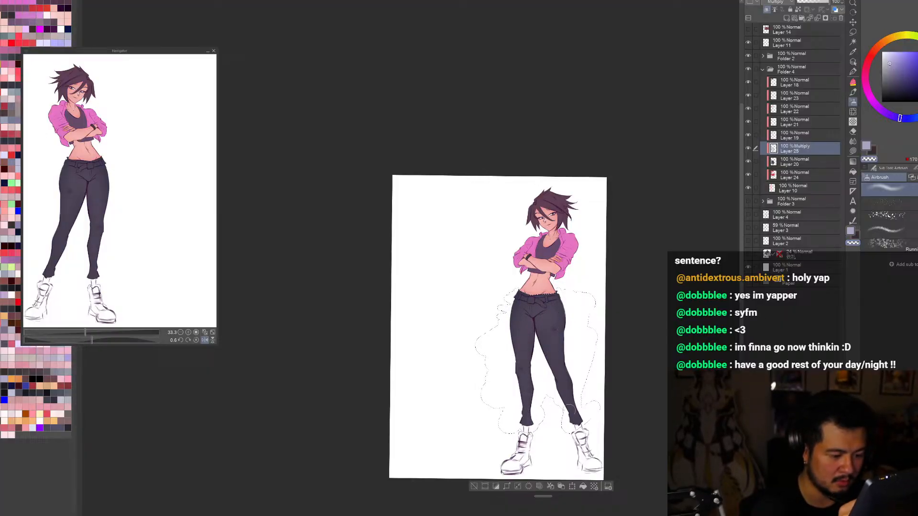
key("bracketright")
key("bracketright")
key("bracketright")
key("bracketright")
left_click(474, 486)
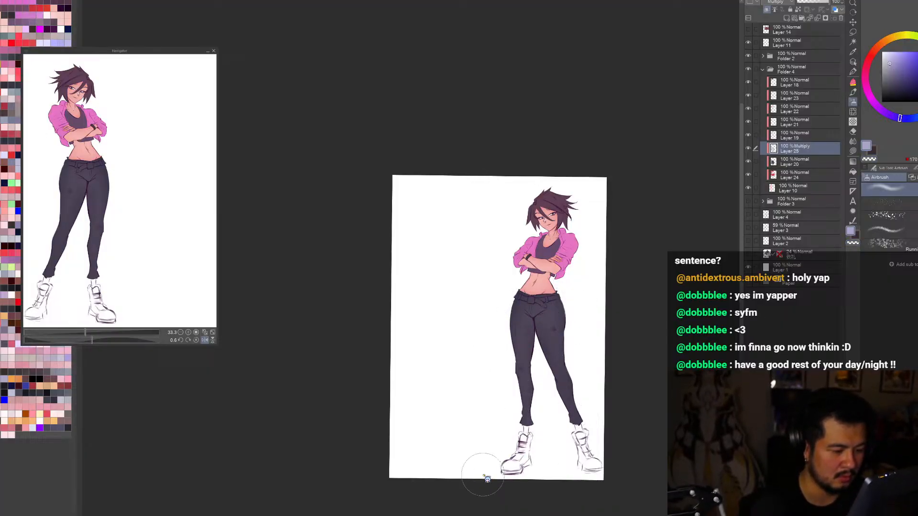
Step: Check the full figure's proportions and colours in normal and mirrored views
key("ctrl+0")
key("h")
key("h")
scroll(483, 474, "down", 1)
key("r")
left_click_drag(596, 428, 595, 385)
scroll(447, 463, "down", 2)
key("ctrl+0")
left_click_drag(632, 452, 638, 406)
Step: Select the jacket's colour layer, Layer 22, from the canvas and sample the jacket's pink
left_click(853, 63)
left_click(519, 130)
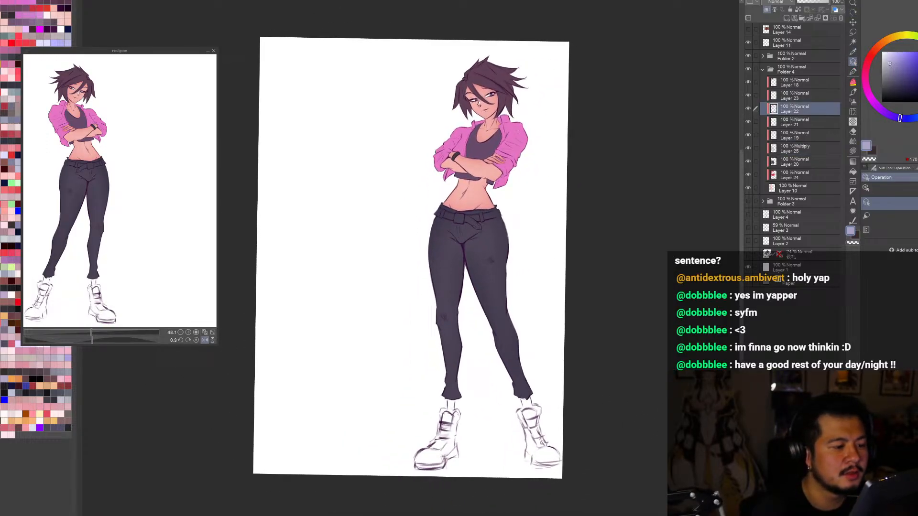
left_click_drag(518, 130, 522, 133)
left_click(520, 133, "alt")
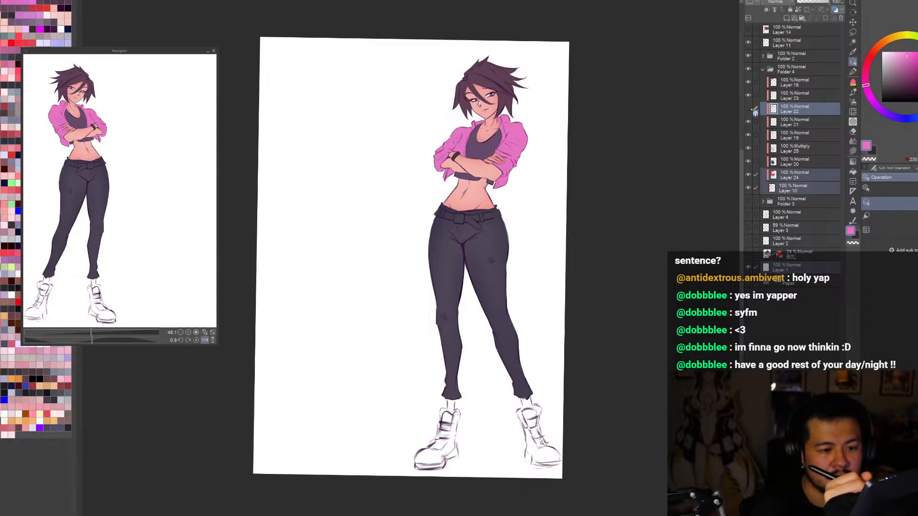
Step: Add a new layer directly above Layer 21 and darken the drawing colour to a muted purple
left_click(791, 111)
left_click(791, 124)
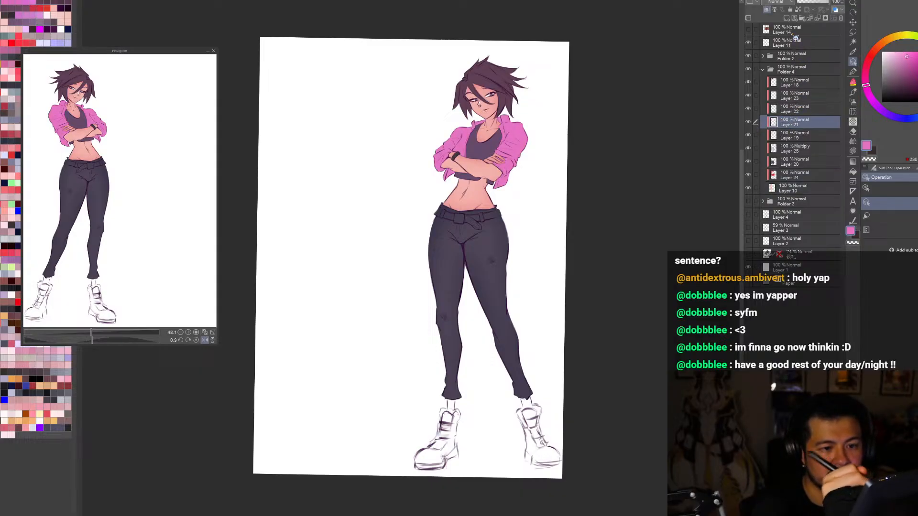
left_click(786, 18)
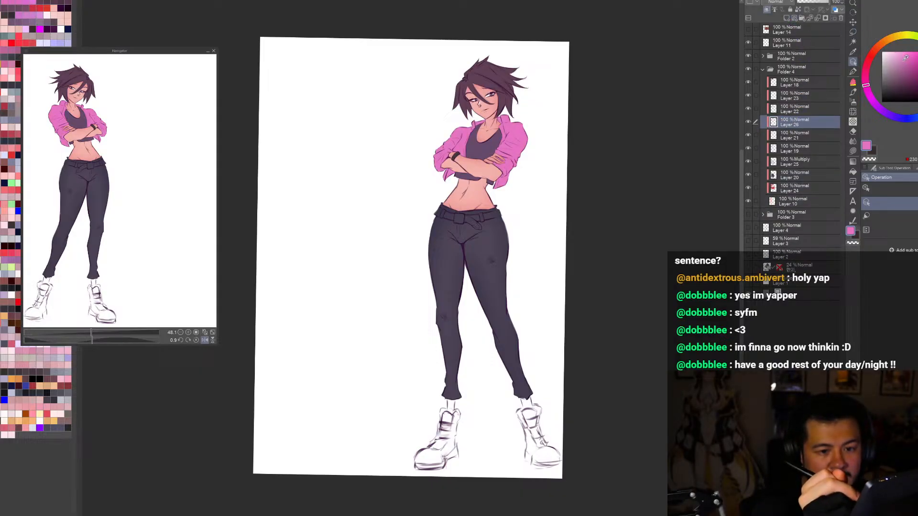
left_click(899, 74)
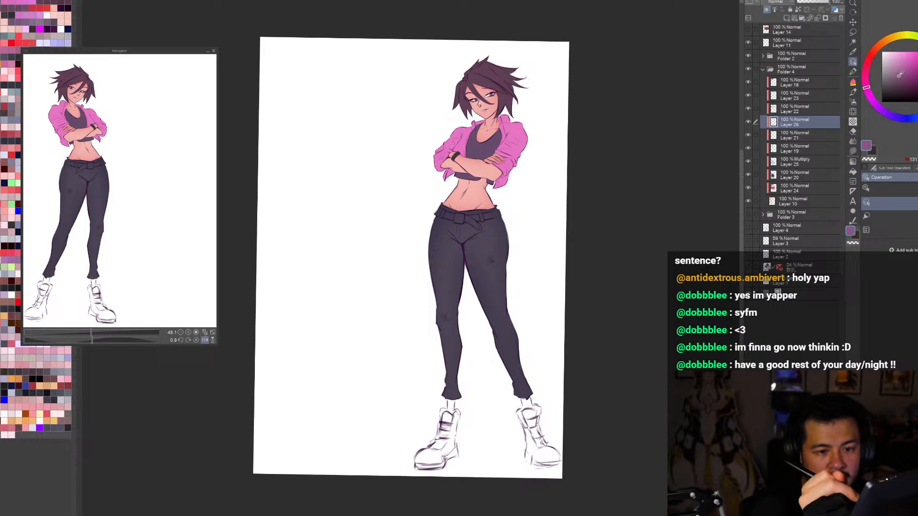
Step: Paint the belt around the trousers' waist with the muted purple using a brush
key("ctrl+plus")
key("ctrl+plus")
key("ctrl+plus")
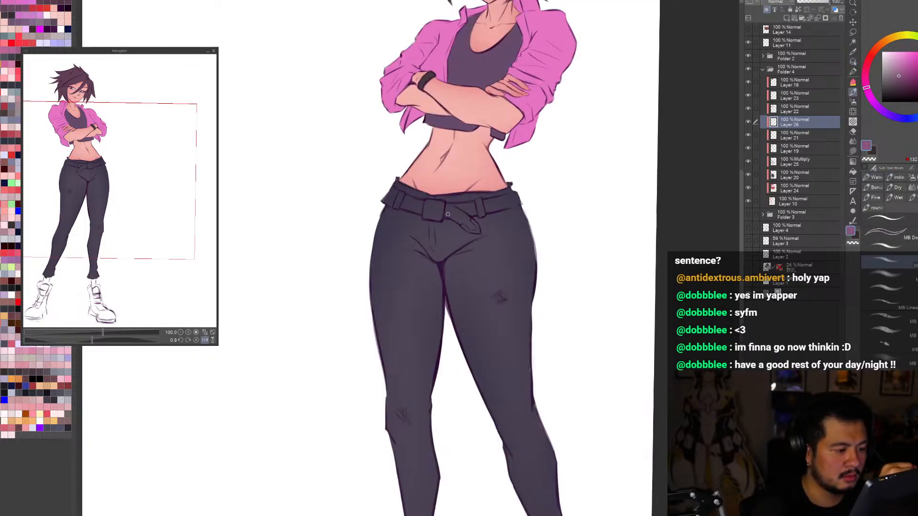
left_click_drag(421, 209, 459, 216)
key("ctrl+z")
left_click_drag(656, 363, 504, 487)
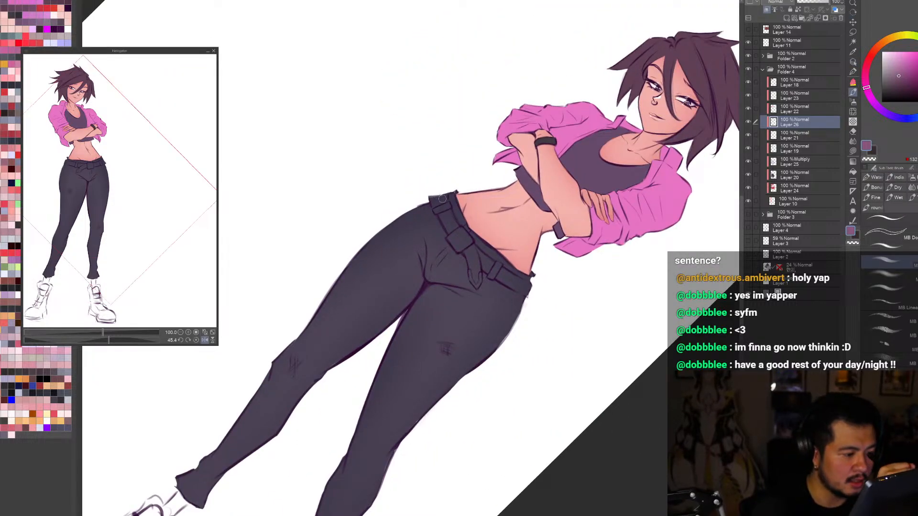
mouse_move(437, 200)
left_mouse_down()
mouse_move(460, 242)
mouse_move(443, 210)
mouse_move(483, 265)
mouse_move(521, 289)
left_mouse_up()
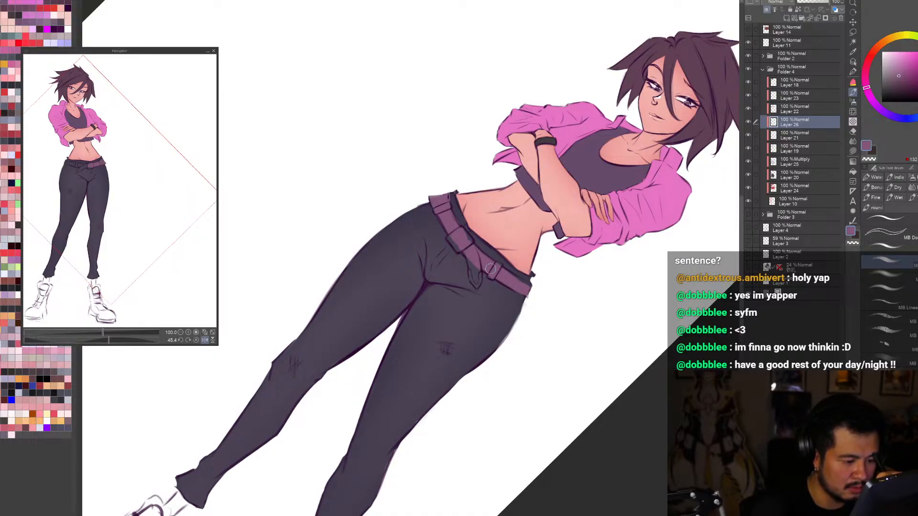
Step: Clear the purple from the belt loops and fill the buckle and the hanging belt end
scroll(510, 279, "up", 1)
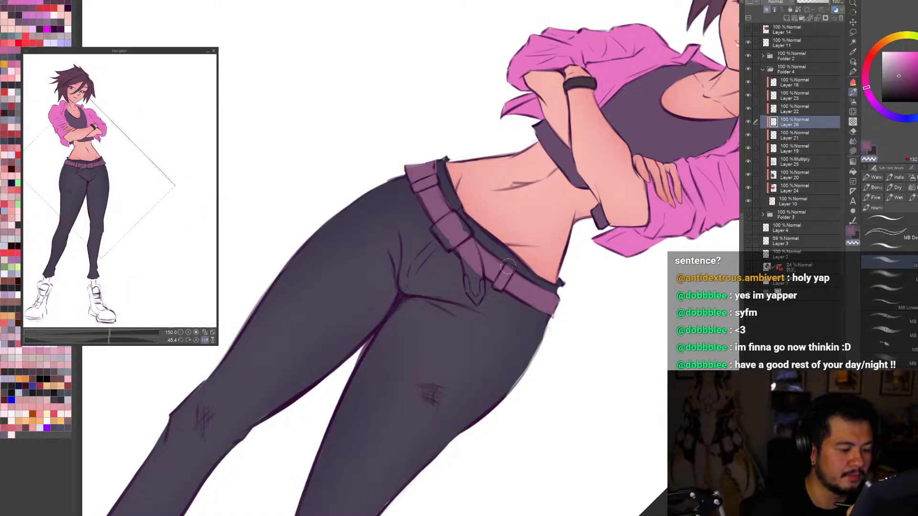
left_click_drag(508, 267, 499, 278)
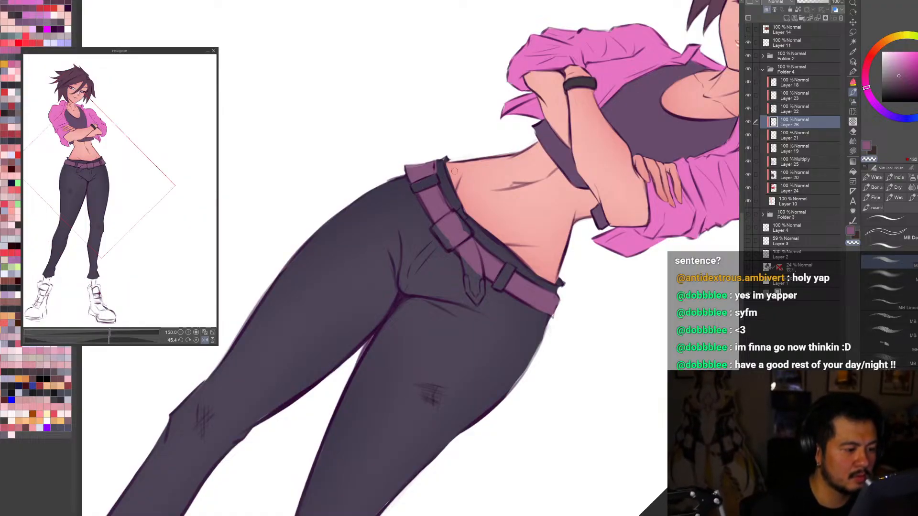
left_click(437, 230, "alt")
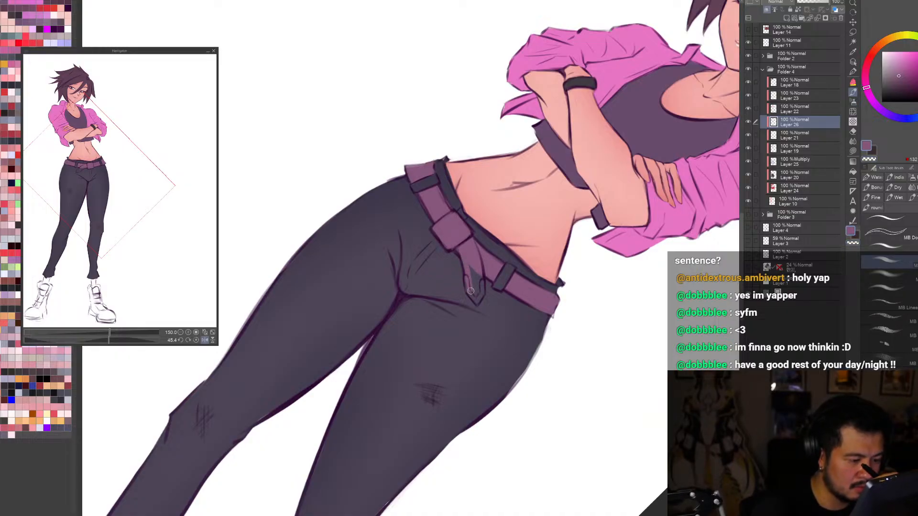
left_click_drag(478, 271, 475, 293)
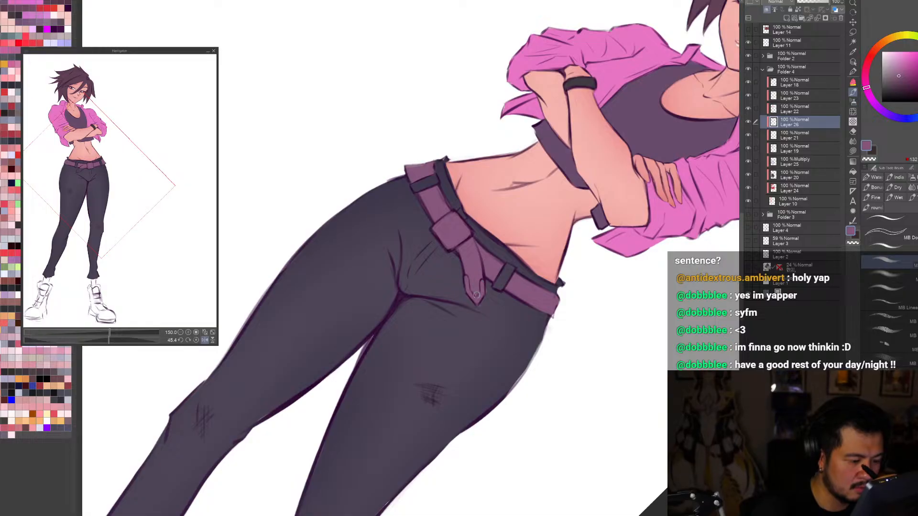
key("c")
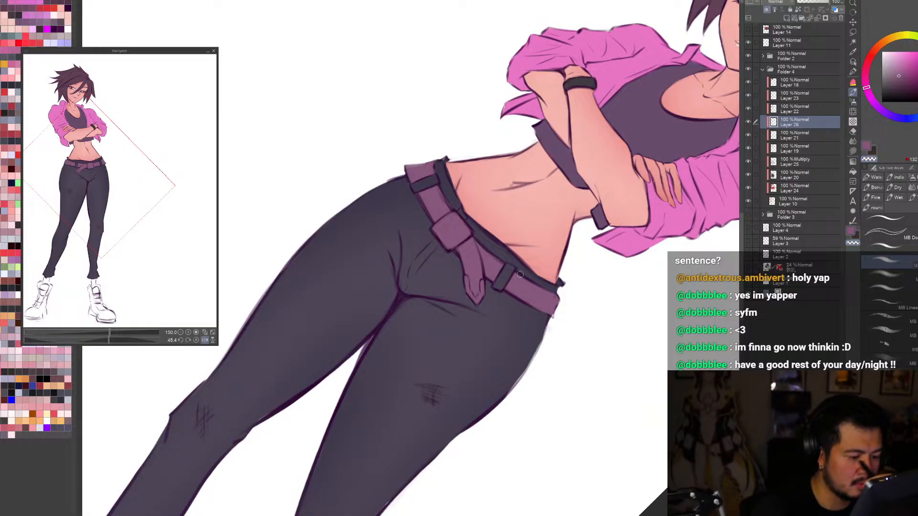
Step: Examine the whole figure with its coloured belt in rotated, mirrored and zoomed-out views
key("ctrl+0")
key("r")
left_click_drag(464, 314, 358, 346)
key("ctrl+alt+0")
key("b")
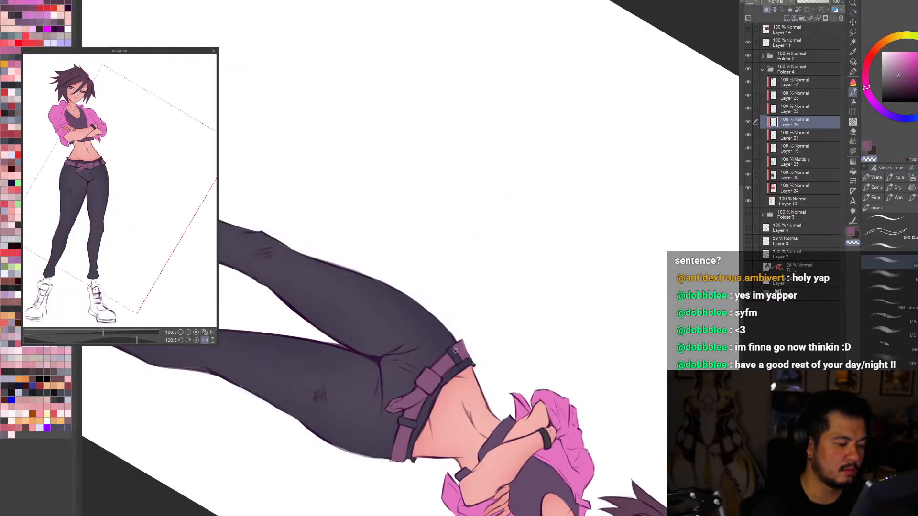
key("ctrl+0")
key("h")
key("r")
left_click_drag(497, 359, 268, 324)
key("ctrl+0")
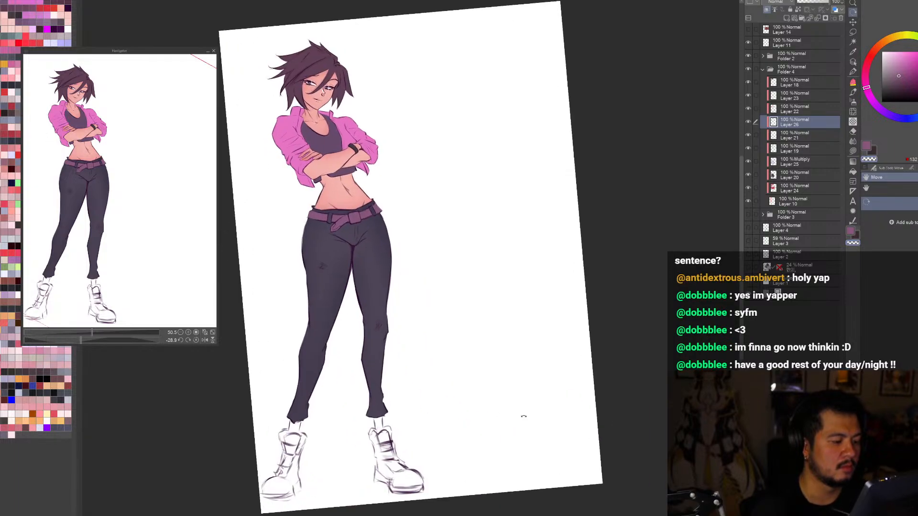
key("h")
left_click_drag(625, 438, 662, 425)
key("ctrl+0")
key("h")
key("h")
key("ctrl+0")
key("h")
key("h")
key("h")
key("h")
key("h")
key("h")
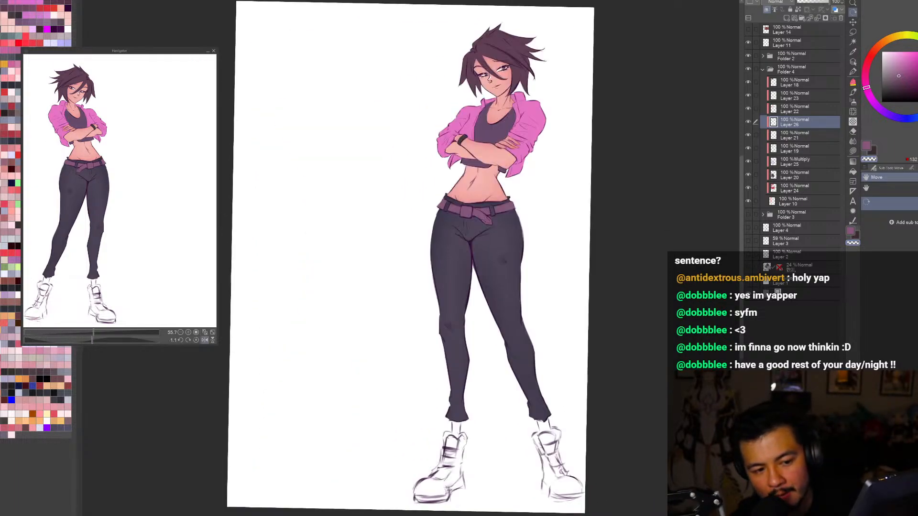
key("h")
key("h")
key("h")
key("h")
key("h")
key("h")
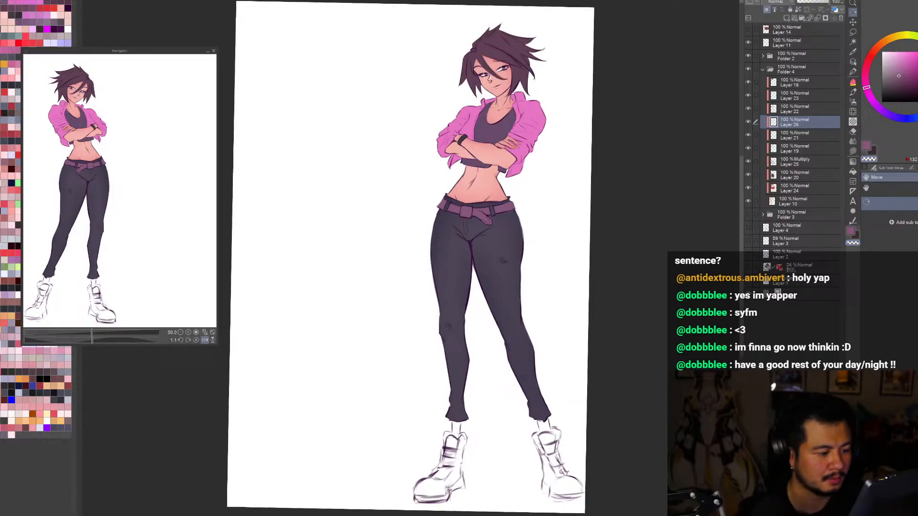
scroll(585, 436, "down", 3)
key("ctrl+0")
key("h")
key("h")
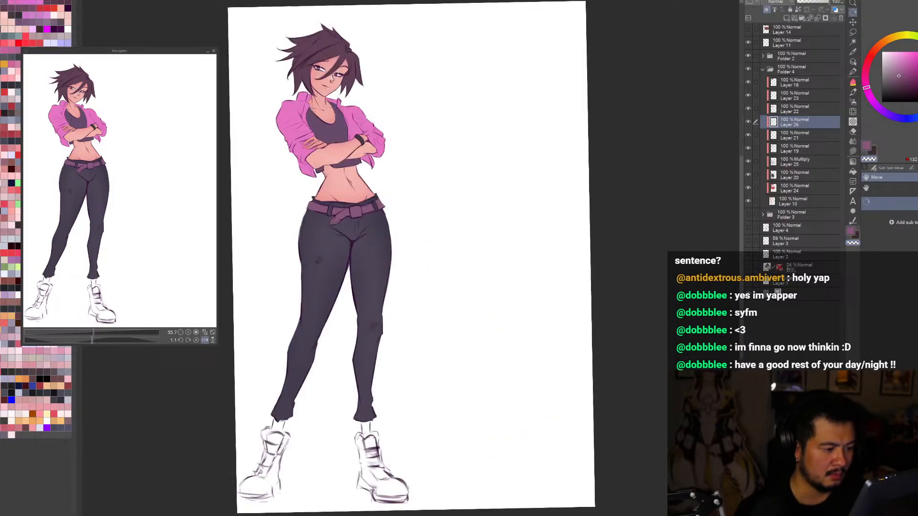
scroll(586, 436, "down", 2)
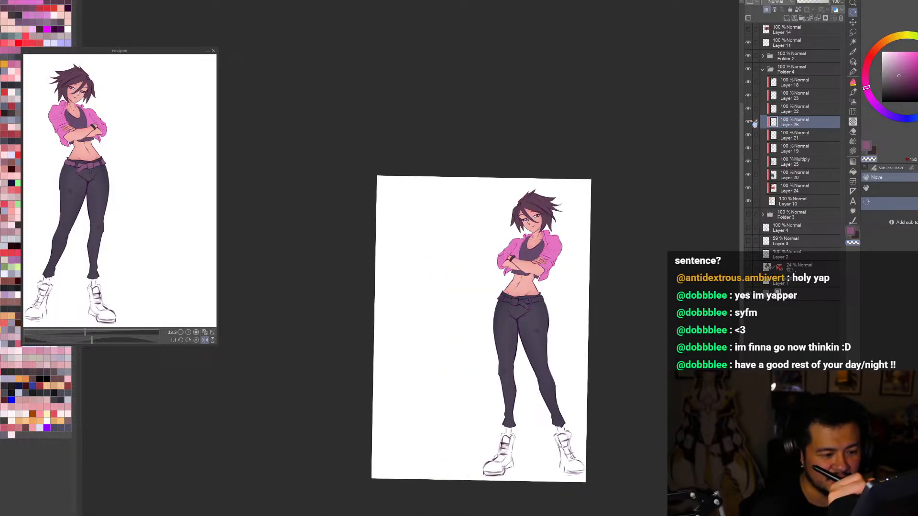
key("ctrl+0")
Step: Add a new layer above Layer 18 at the top of Folder 4 and choose a vivid crimson red
left_click(793, 83)
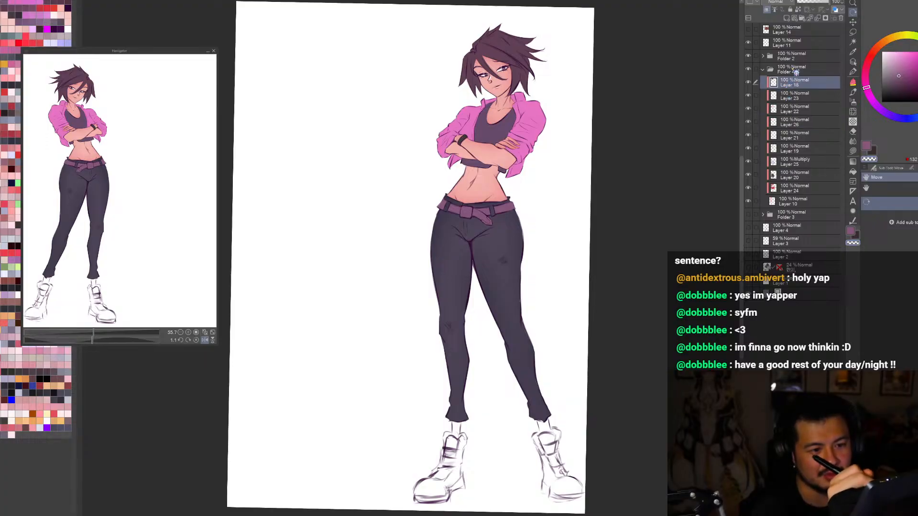
left_click(786, 17)
left_click(866, 68)
left_click(916, 52)
Step: Sketch wide red guide ellipses around the hips with the pen, compare them mirrored, and clear them
key("ctrl+minus")
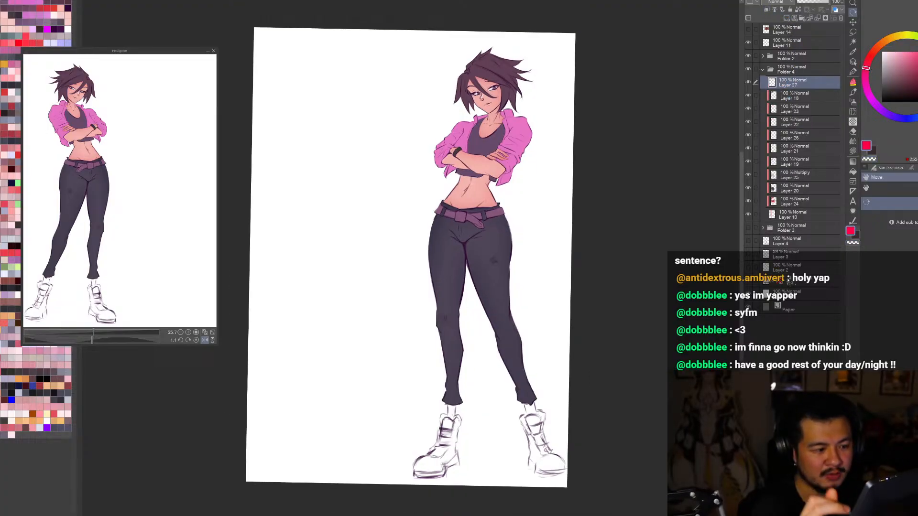
key("ctrl+0")
key("m")
key("p")
mouse_move(542, 213)
left_mouse_down()
mouse_move(541, 273)
mouse_move(552, 205)
mouse_move(538, 246)
mouse_move(545, 224)
left_mouse_up()
key("ctrl+z")
key("ctrl+minus")
key("ctrl+minus")
key("ctrl+plus")
key("ctrl+plus")
key("h")
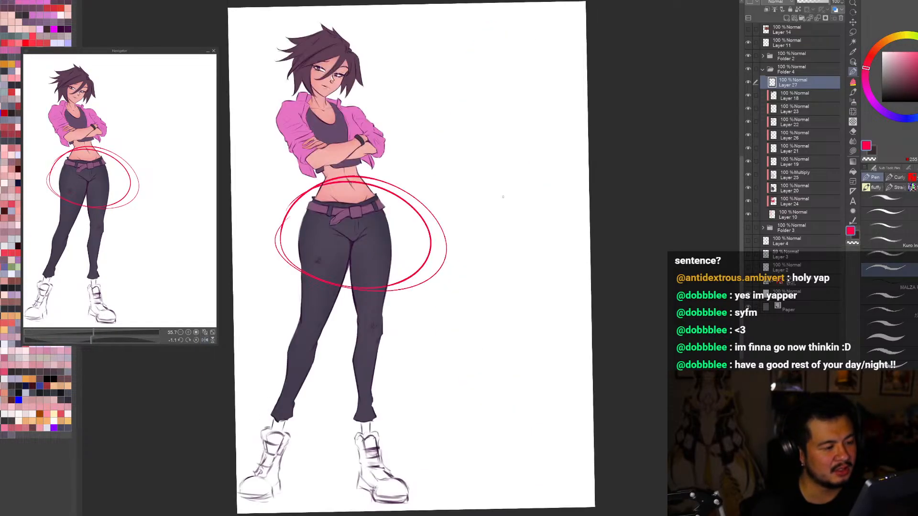
key("h")
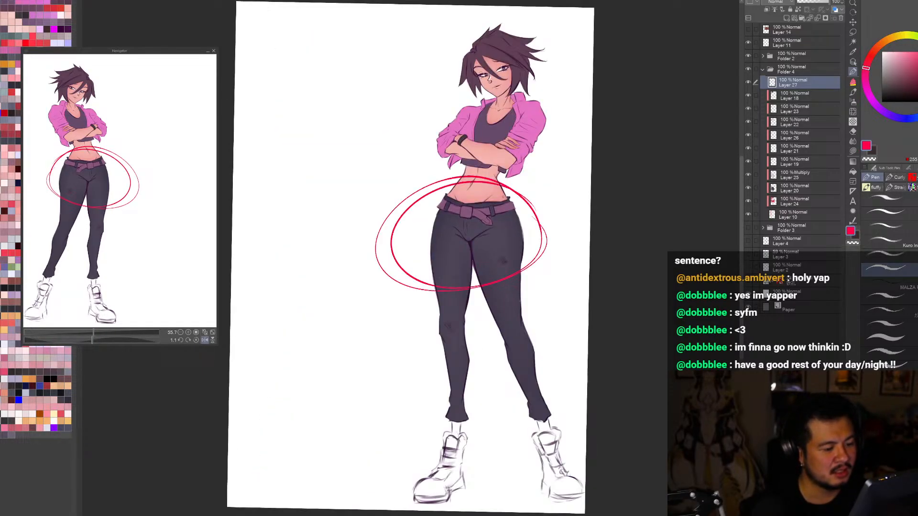
key("Delete")
Step: Outline the legs from the hips down to the boots with a red curve and clear it
mouse_move(573, 404)
left_mouse_down()
mouse_move(568, 298)
mouse_move(528, 245)
left_mouse_up()
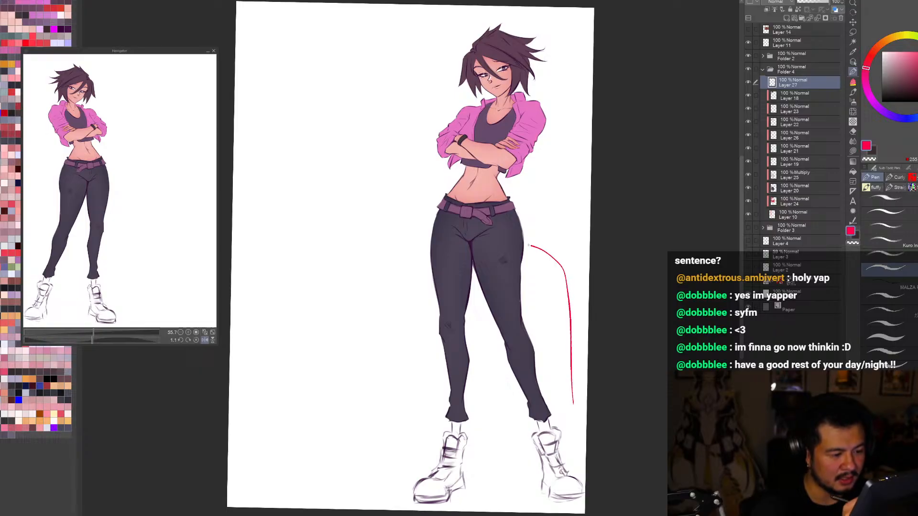
mouse_move(436, 227)
left_mouse_down()
mouse_move(404, 381)
mouse_move(424, 497)
mouse_move(580, 509)
left_mouse_up()
scroll(581, 310, "down", 2)
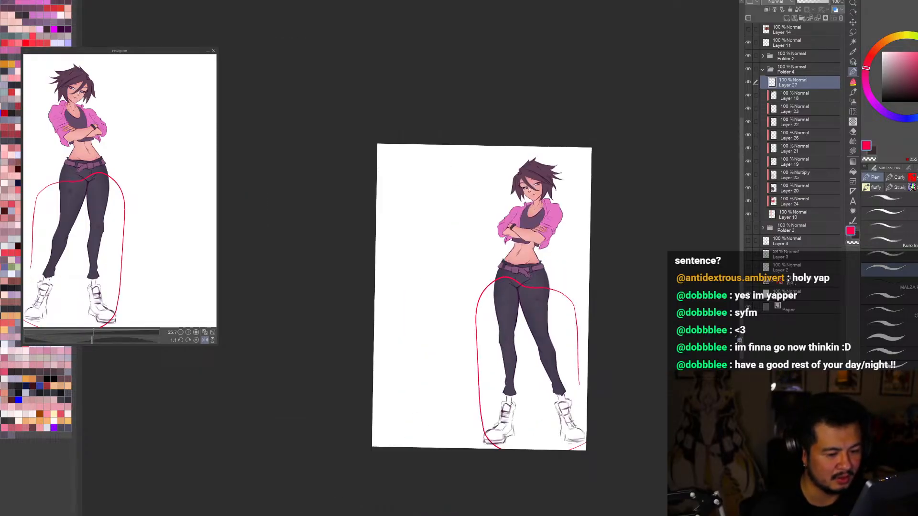
key("Delete")
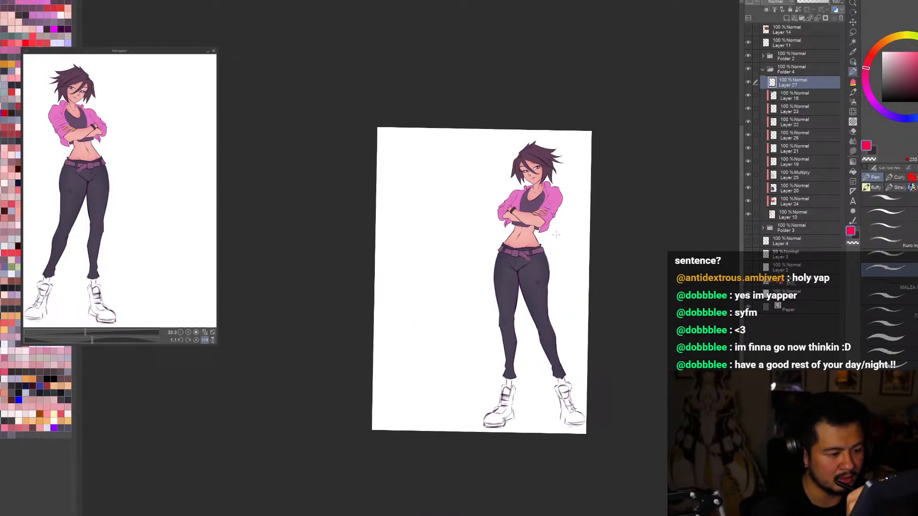
Step: Circle the hips and upper thighs with several red ellipses and clear the layer again
mouse_move(523, 248)
left_mouse_down()
mouse_move(492, 164)
mouse_move(566, 242)
mouse_move(454, 190)
mouse_move(531, 262)
mouse_move(414, 241)
mouse_move(525, 203)
mouse_move(421, 279)
left_mouse_up()
scroll(587, 240, "up", 3)
key("h")
key("Delete")
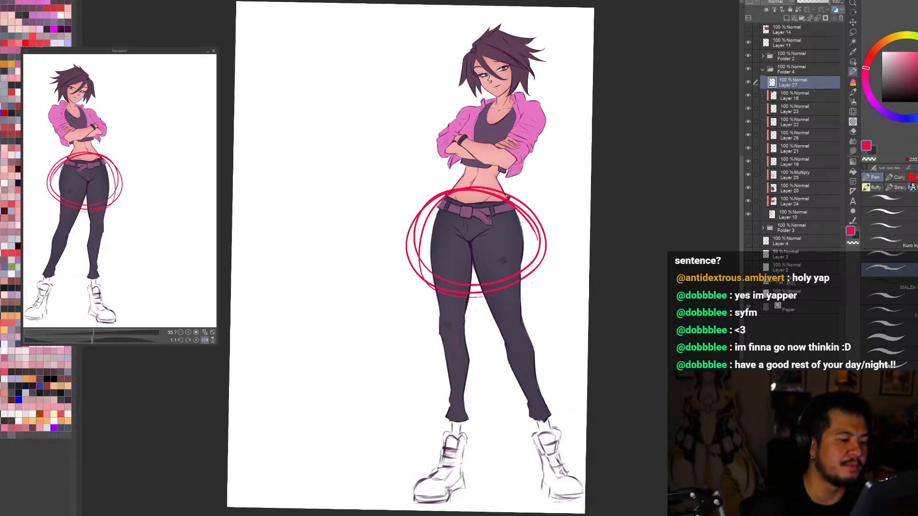
key("Delete")
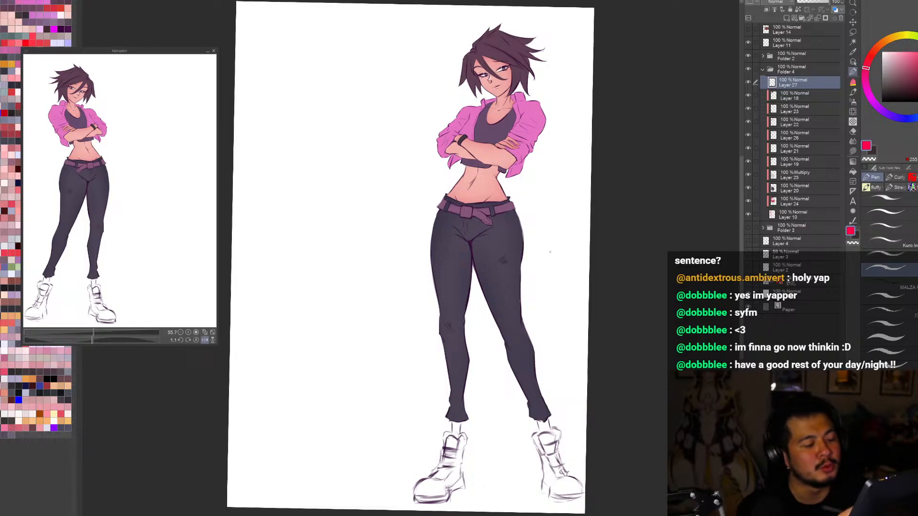
Step: Draw flatter red ellipses around the belt and hips, and undo them
mouse_move(533, 263)
left_mouse_down()
mouse_move(456, 191)
mouse_move(415, 258)
mouse_move(533, 254)
mouse_move(426, 220)
left_mouse_up()
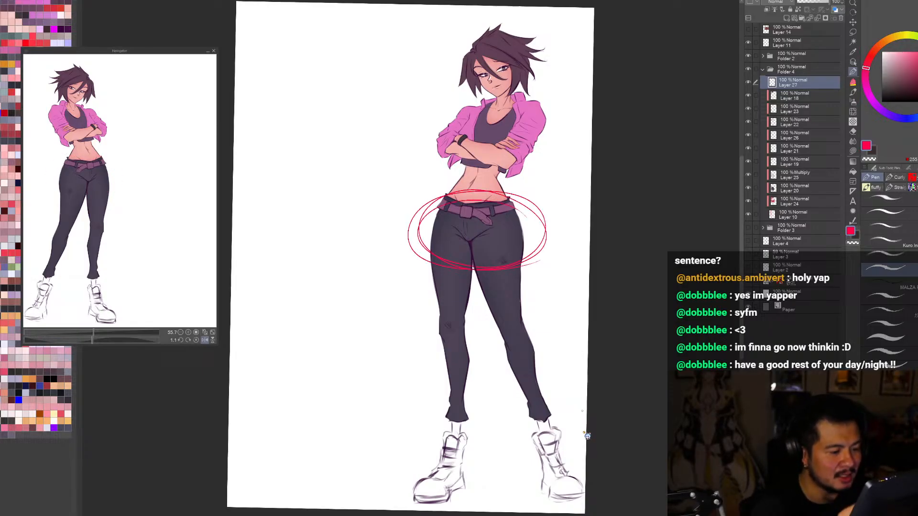
key("ctrl+z")
key("h")
key("h")
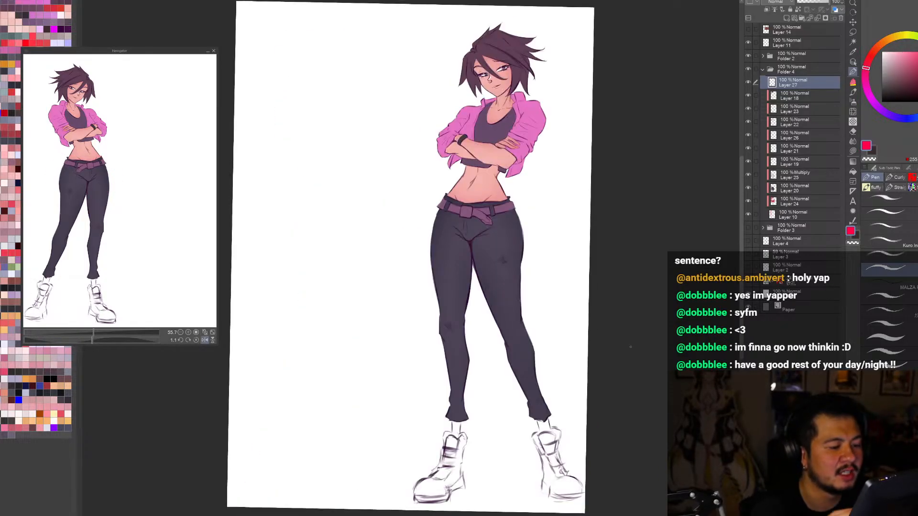
Step: Select the trousers' line art layer, Layer 4 Copy 5, from the canvas and toggle its visibility to identify its lines
left_click(853, 61)
scroll(516, 221, "up", 4)
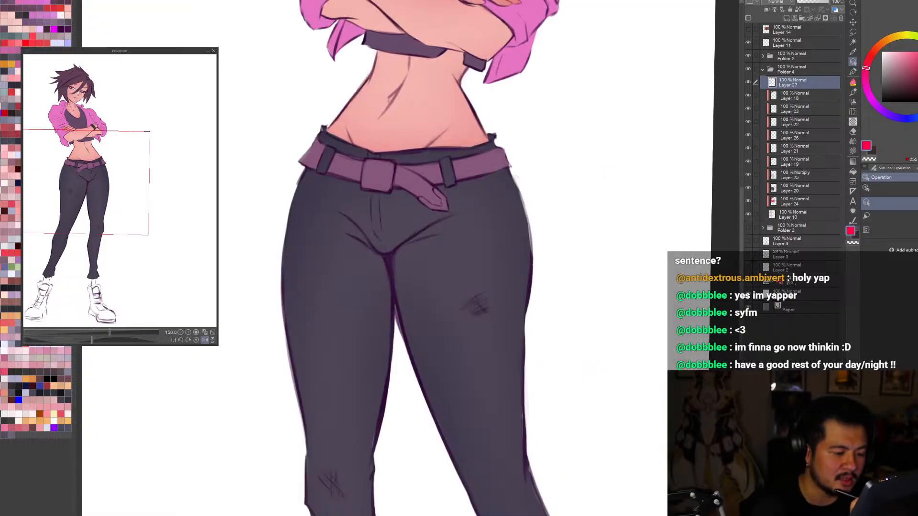
left_click(518, 223)
key("ctrl+0")
left_click(748, 109)
left_click(748, 109)
left_click(750, 109)
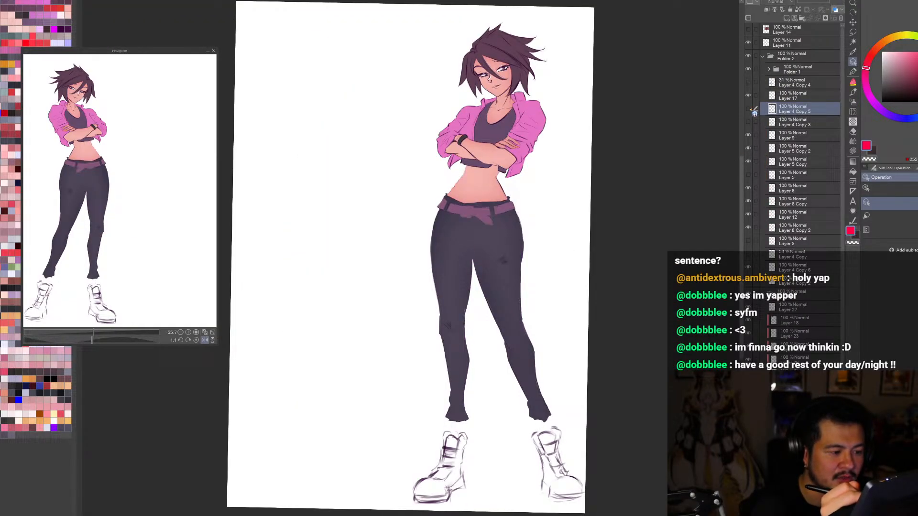
Step: Toggle Layer 4 Copy 5 and leave its trouser lines displayed over the flat colours
left_click(750, 110)
left_click(749, 109)
left_click(750, 110)
scroll(500, 229, "up", 2)
Step: Try a lasso selection around the hips and legs on the trousers' line layer and deselect it
key("m")
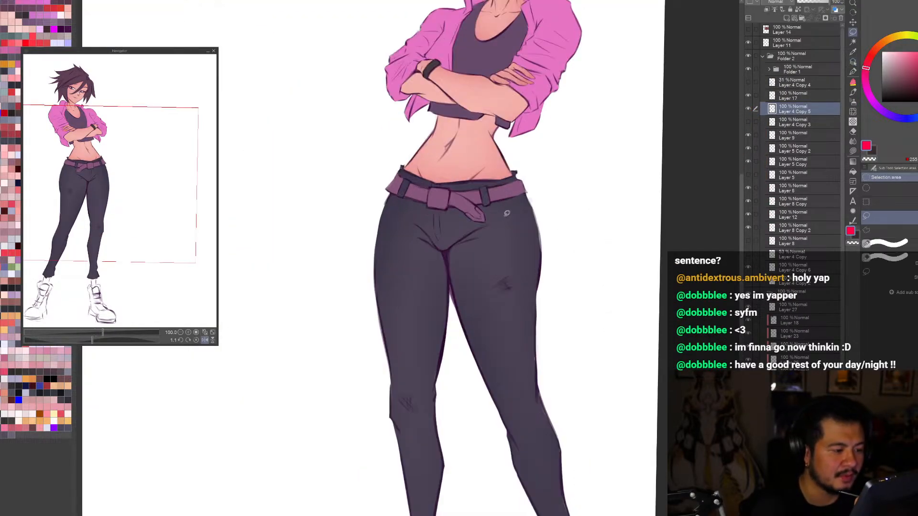
mouse_move(397, 156)
left_mouse_down()
mouse_move(387, 332)
mouse_move(449, 200)
left_mouse_up()
left_click(545, 186)
mouse_move(629, 383)
left_mouse_down()
mouse_move(567, 332)
mouse_move(530, 368)
left_mouse_up()
key("ctrl+d")
Step: Check the whole coloured figure in mirrored and normal view and adjust the canvas rotation slightly
key("ctrl+0")
key("h")
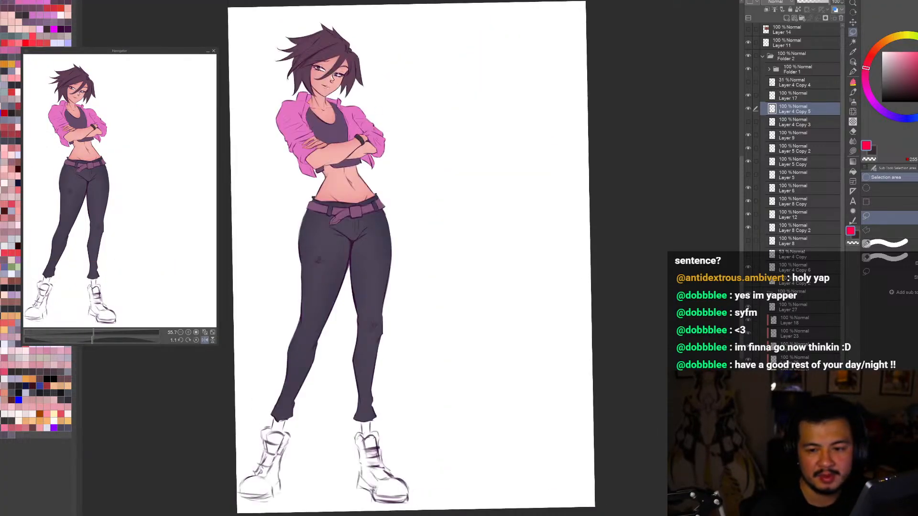
key("h")
key("ctrl+minus")
key("ctrl+minus")
key("ctrl+minus")
key("ctrl+0")
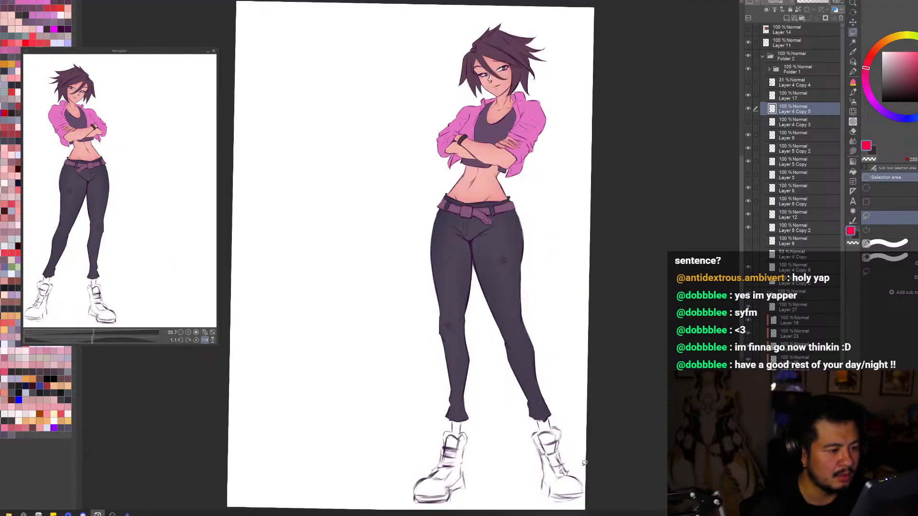
key("r")
left_click_drag(563, 404, 659, 431)
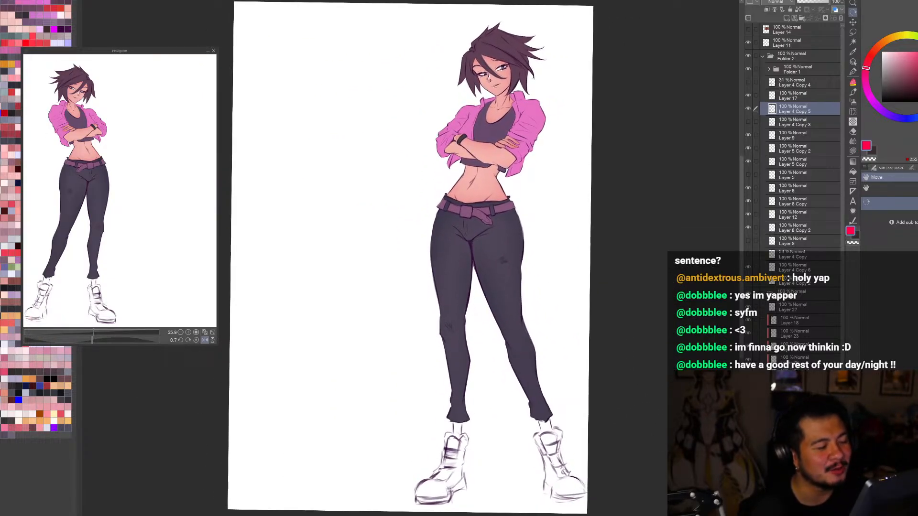
Step: Compare the figure with the Layer 4 Copy 5 lines hidden and shown, in both mirrored and normal view
left_click(853, 63)
key("ctrl+alt+0")
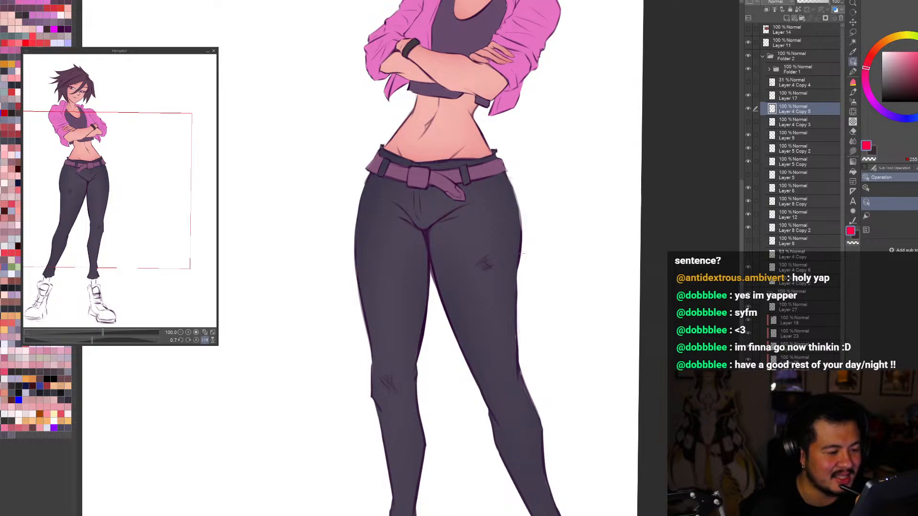
key("ctrl+0")
left_click(752, 111)
left_click(748, 109)
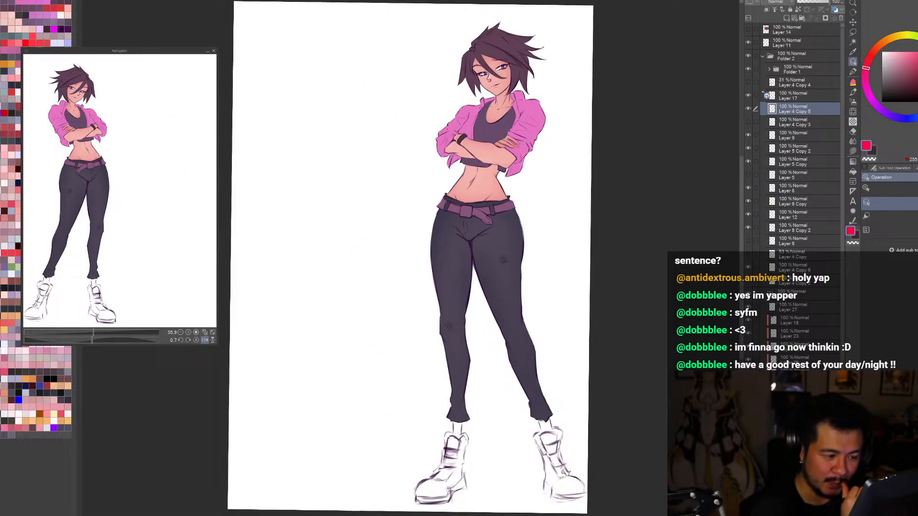
key("ctrl+minus")
key("ctrl+plus")
key("h")
key("h")
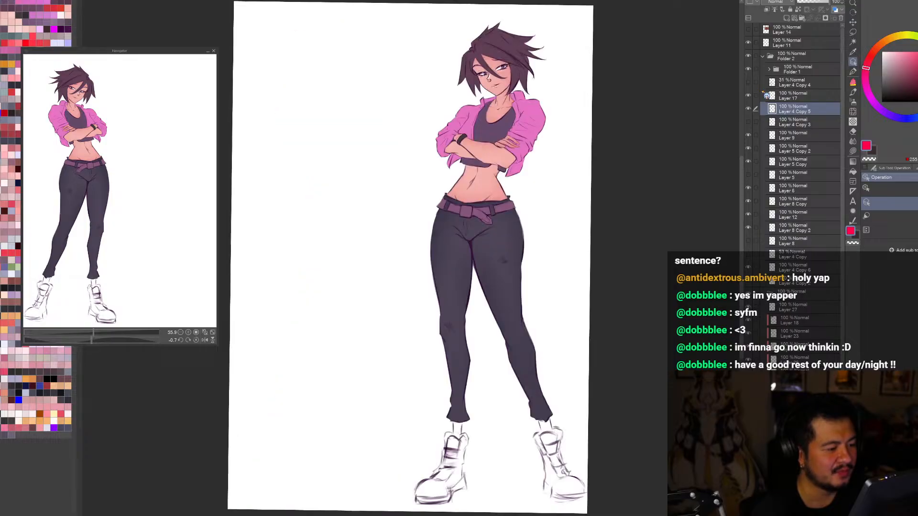
key("h")
key("h")
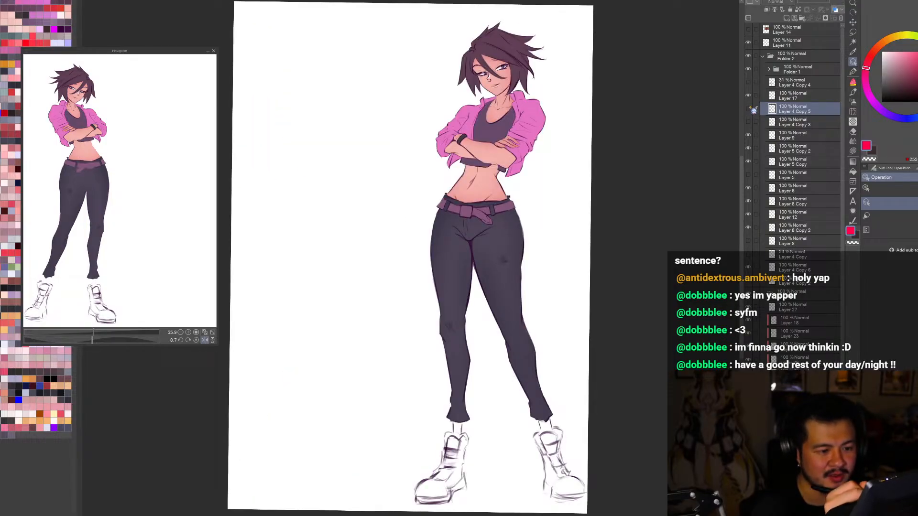
left_click(749, 109)
left_click(749, 109)
left_click(749, 109)
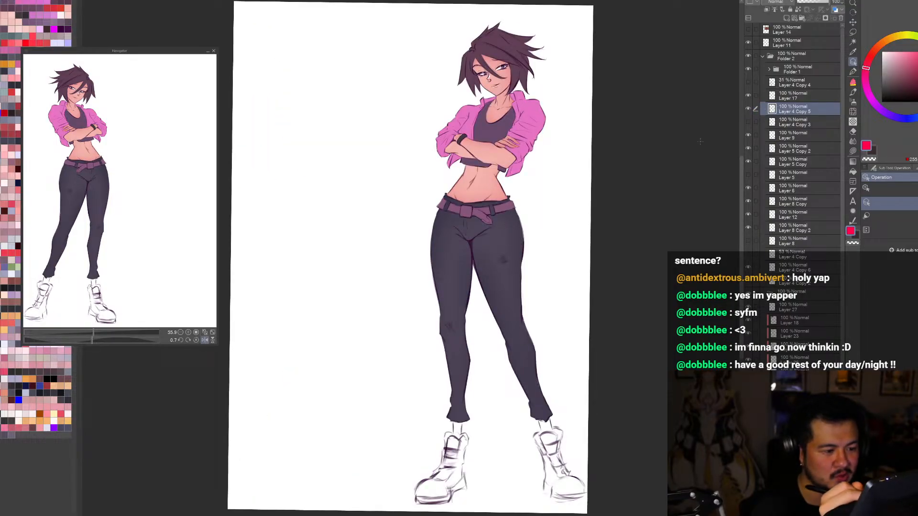
Step: Sample the dark purple line colour and rework the outer hip line below the belt with the eraser
key("e")
scroll(526, 225, "up", 1)
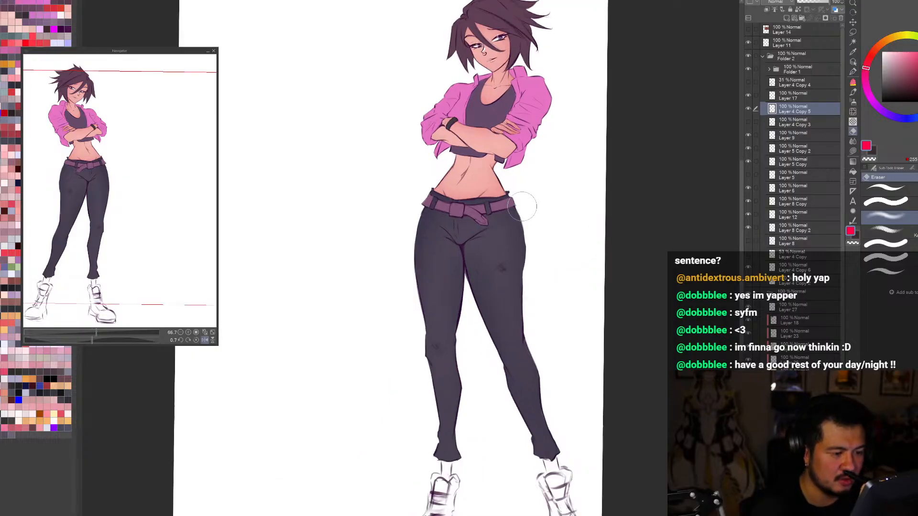
left_click(516, 239, "alt")
scroll(523, 291, "up", 4)
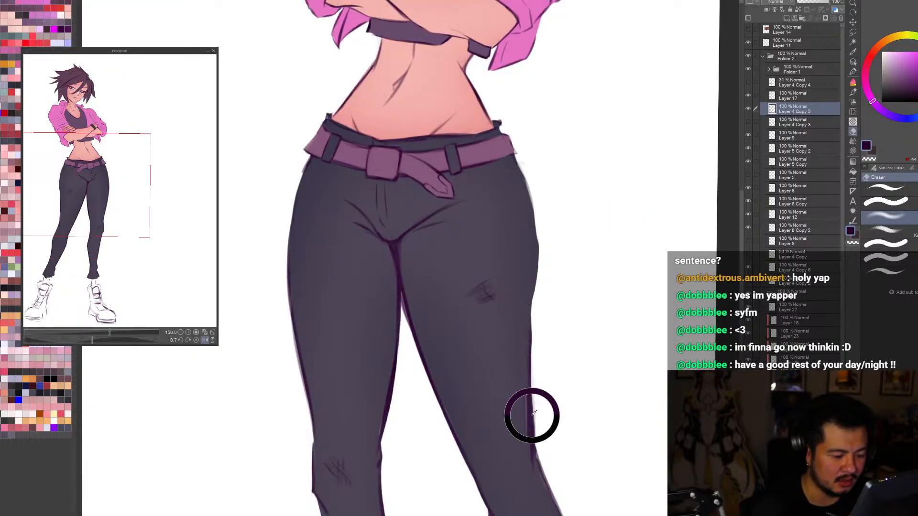
scroll(523, 153, "down", 3)
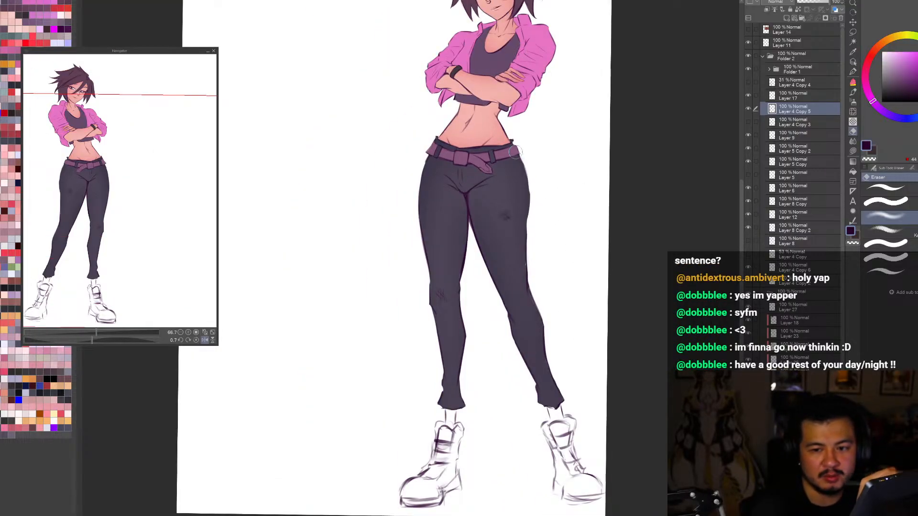
key("h")
scroll(515, 140, "up", 1)
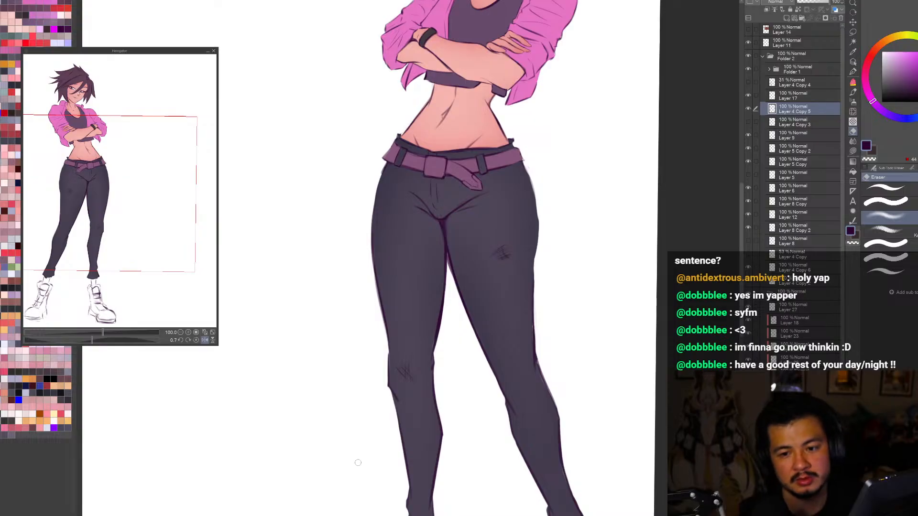
Step: Try several brush strokes for the outer hip line from the belt to the upper thigh, undoing each one
key("b")
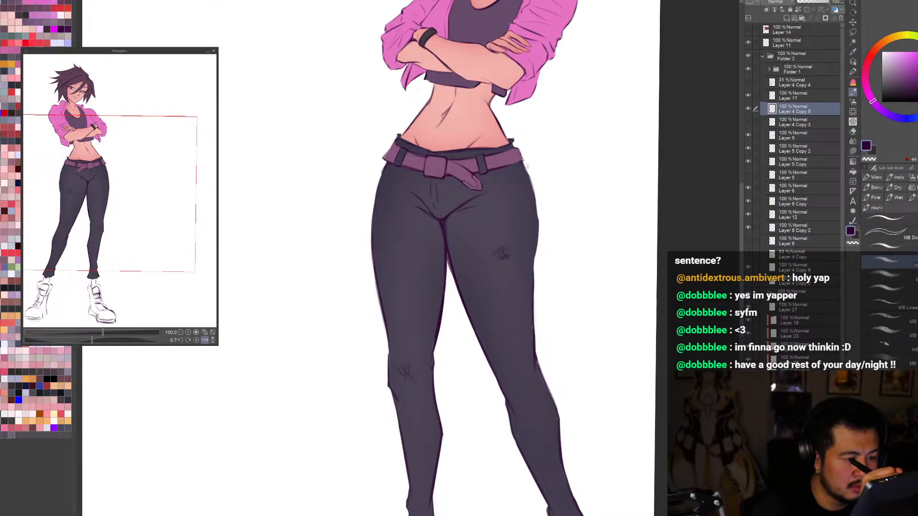
left_click_drag(522, 160, 539, 217)
key("ctrl+z")
mouse_move(528, 171)
left_mouse_down()
mouse_move(539, 196)
mouse_move(524, 165)
mouse_move(535, 226)
left_mouse_up()
key("ctrl+z")
key("ctrl+z")
left_click_drag(524, 164, 538, 220)
key("ctrl+z")
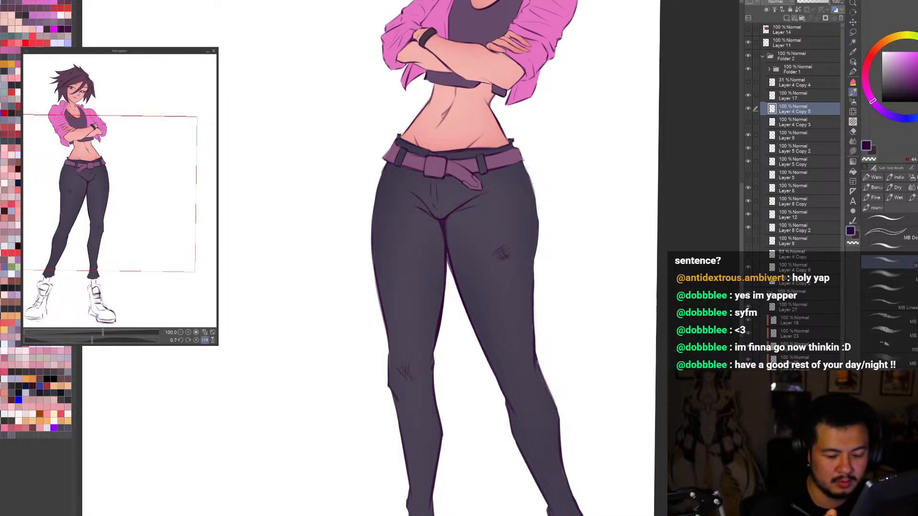
Step: Hide the flat colours and redraw the outer hip line above the scuffed thigh on the line art
left_click(748, 294)
key("ctrl+0")
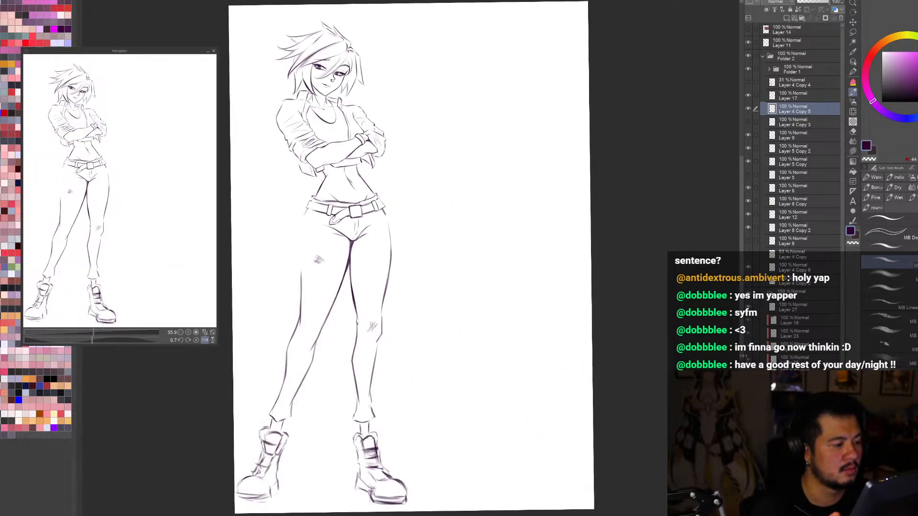
key("c")
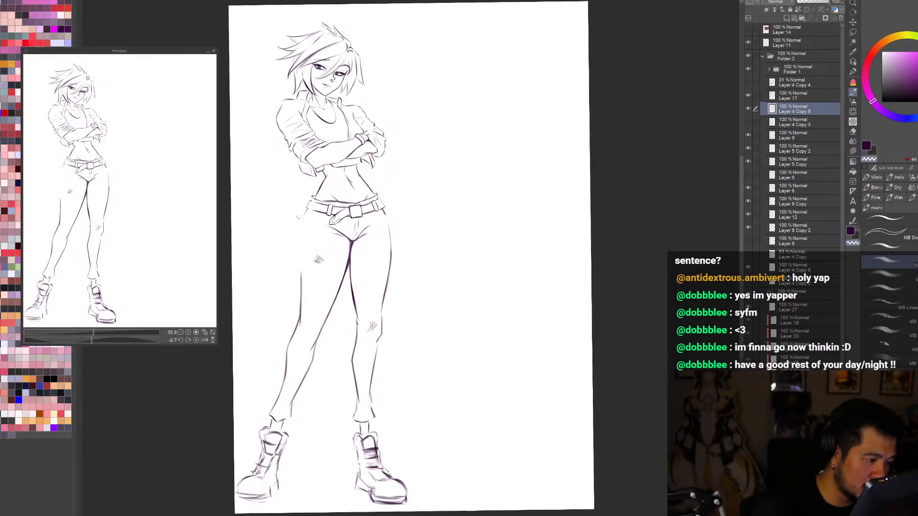
key("c")
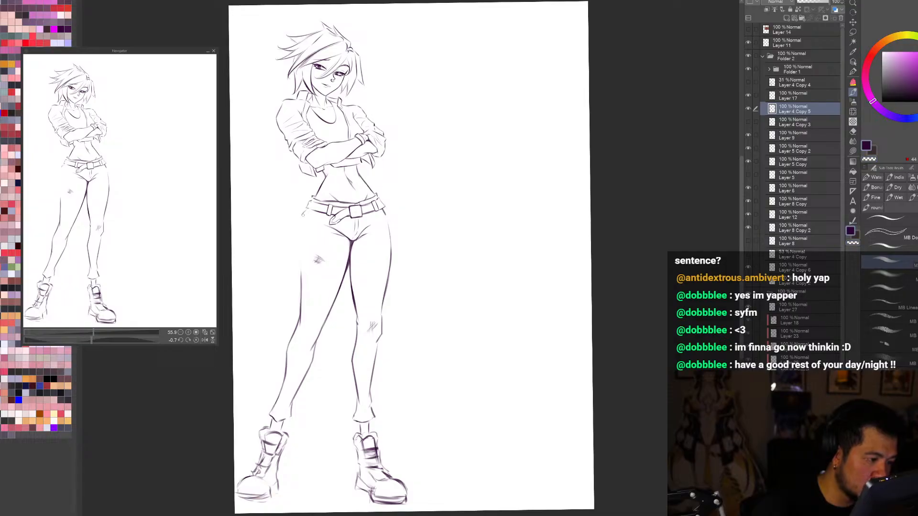
key("h")
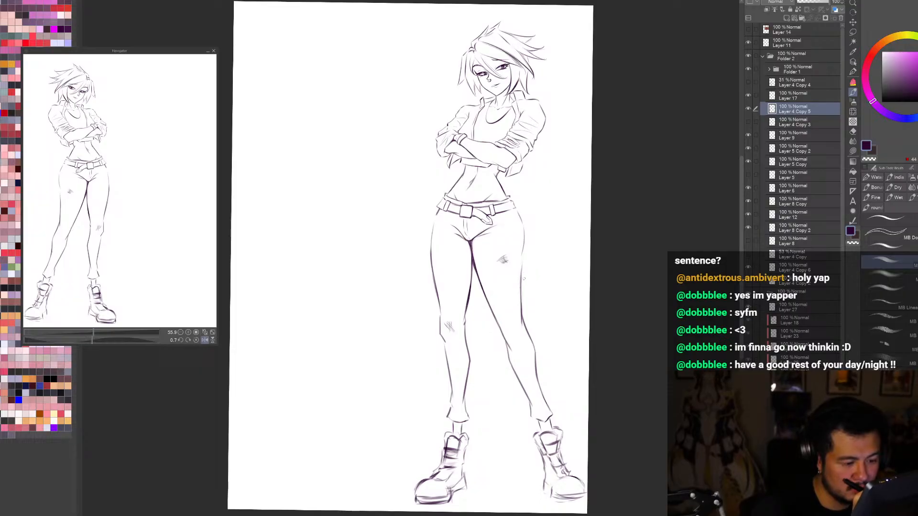
Step: Examine the redrawn hip line at several zoom levels in mirrored and normal view
key("h")
scroll(591, 471, "down", 2)
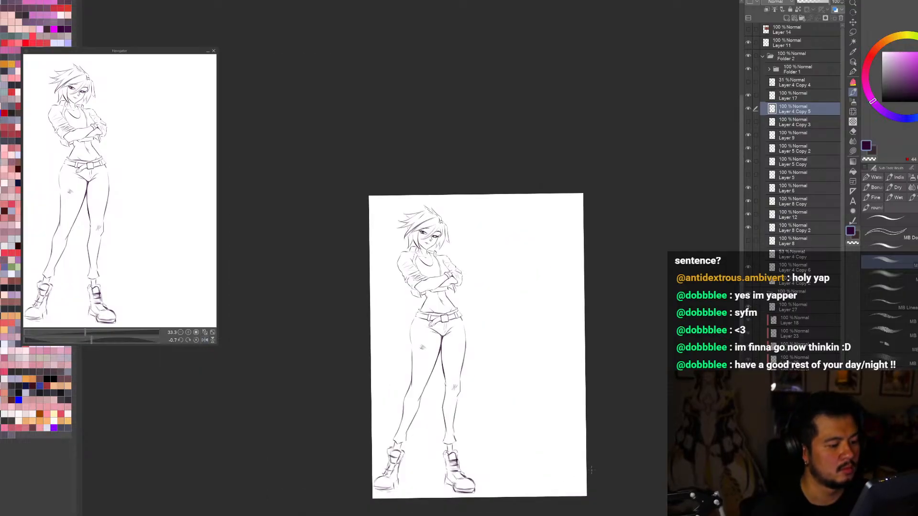
key("h")
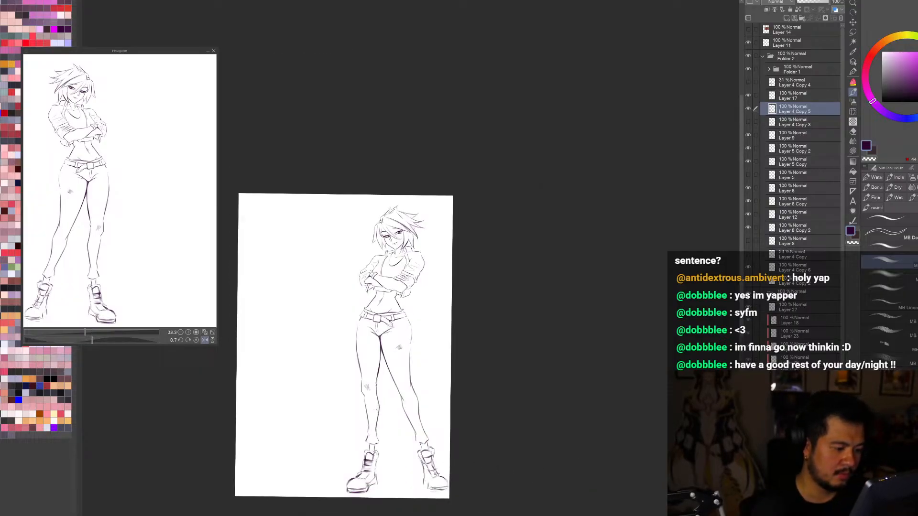
scroll(426, 421, "down", 3)
scroll(416, 412, "up", 5)
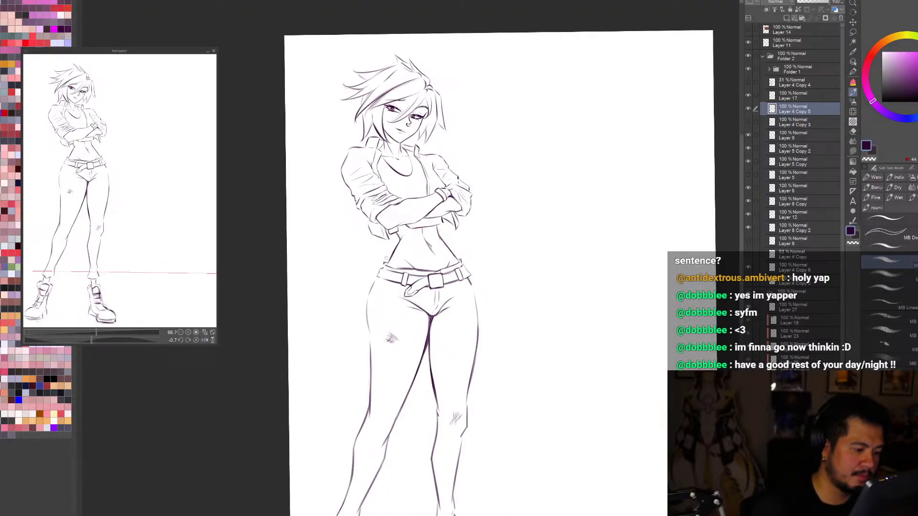
Step: Replace the outer hip line above the scuffed thigh with a more angular one and extend it down the thigh
key("h")
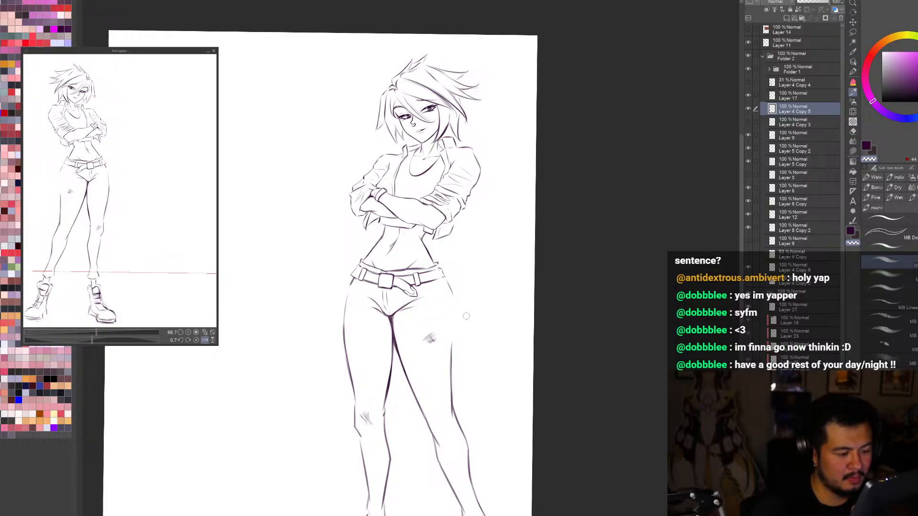
scroll(466, 316, "down", 1)
scroll(517, 269, "up", 1)
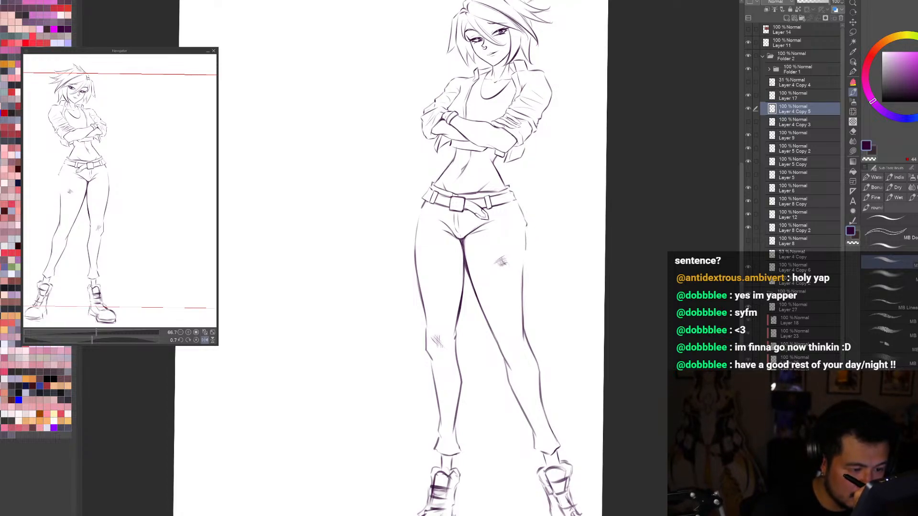
left_click_drag(526, 250, 523, 264)
scroll(512, 250, "down", 2)
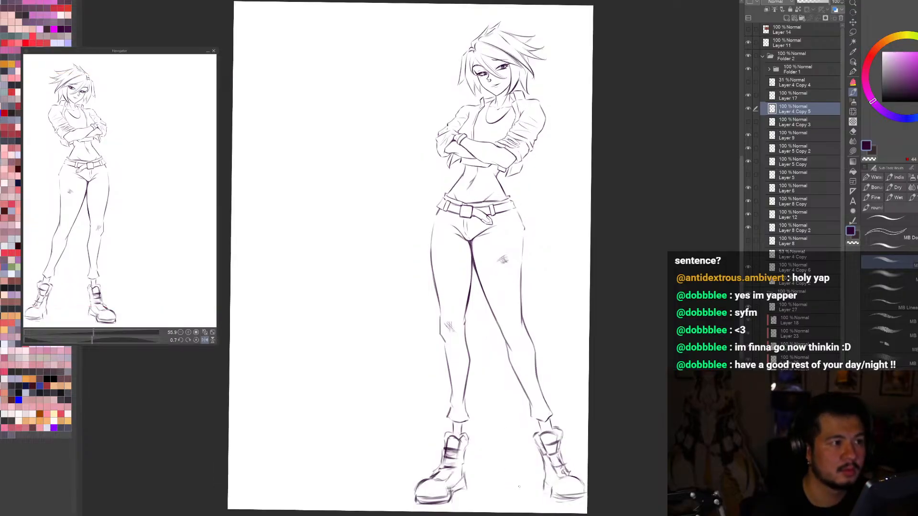
Step: Check the angular hip contour against the whole figure, zoomed out and mirrored
key("h")
scroll(517, 483, "down", 1)
key("h")
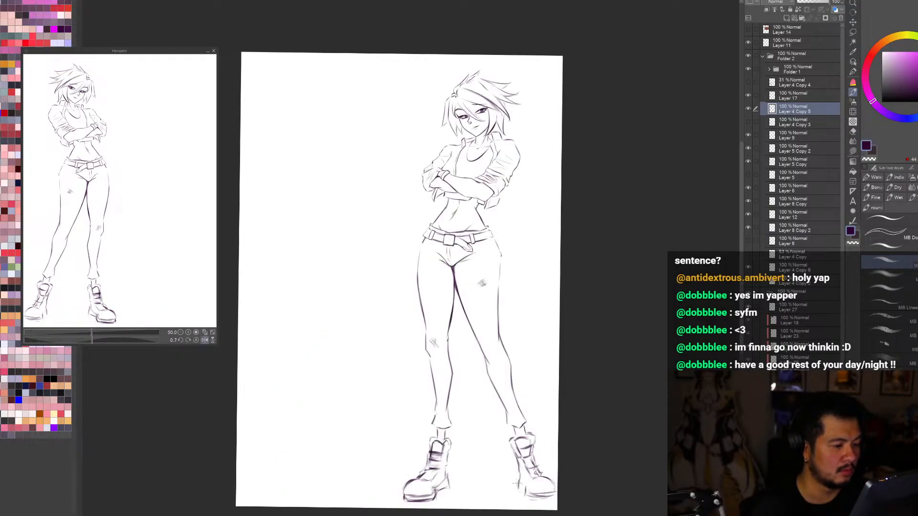
scroll(522, 439, "down", 2)
scroll(482, 376, "up", 1)
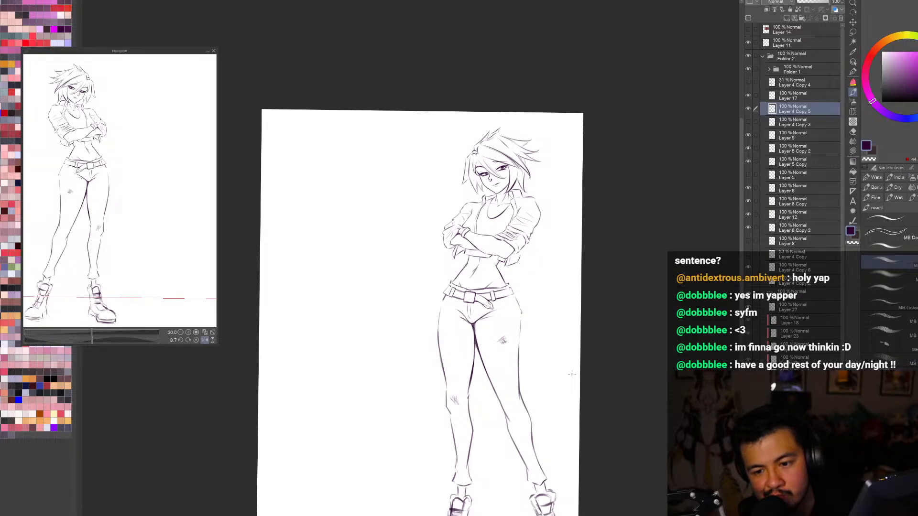
key("h")
scroll(571, 374, "down", 2)
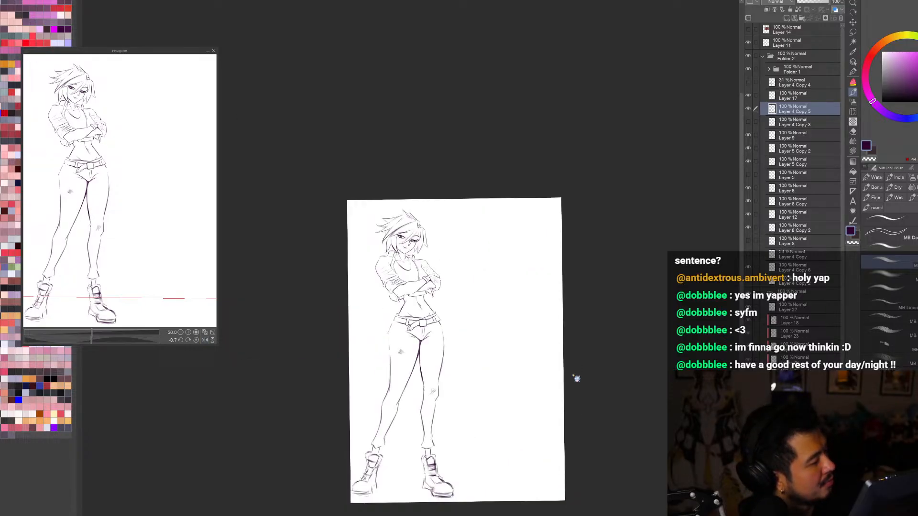
Step: Erase the outer hip and upper thigh line on the side with the scuffed thigh
scroll(439, 404, "up", 2)
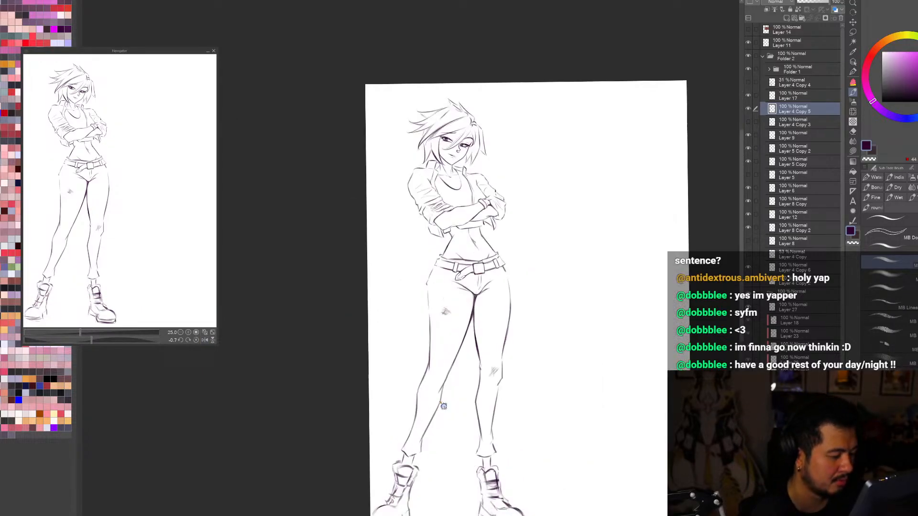
key("e")
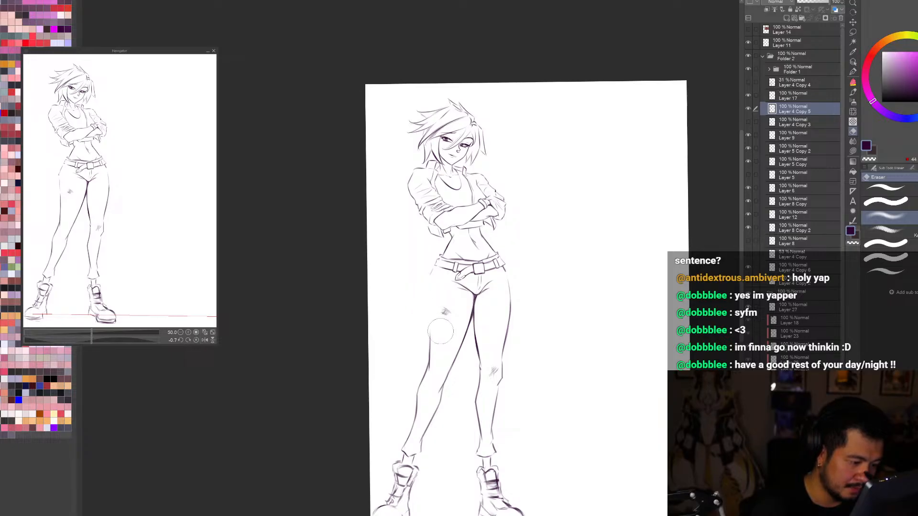
key("h")
Step: Try a heavier hip line and another stroke from the belt down the outer thigh, undoing both
key("b")
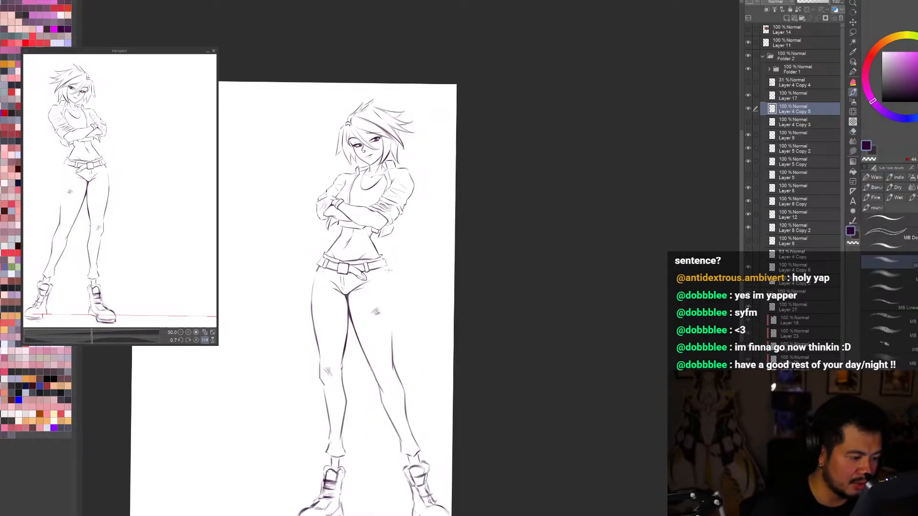
key("h")
scroll(395, 356, "down", 2)
key("h")
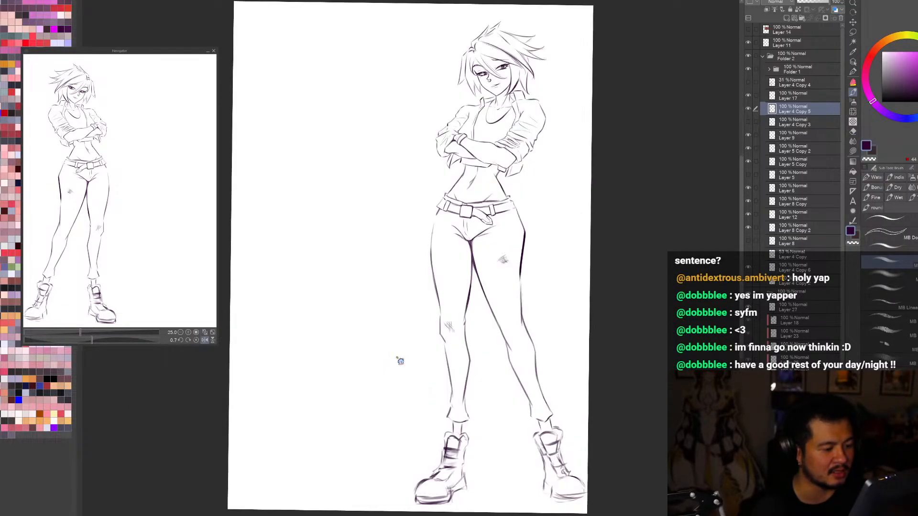
key("ctrl+z")
left_click_drag(515, 209, 520, 284)
key("ctrl+z")
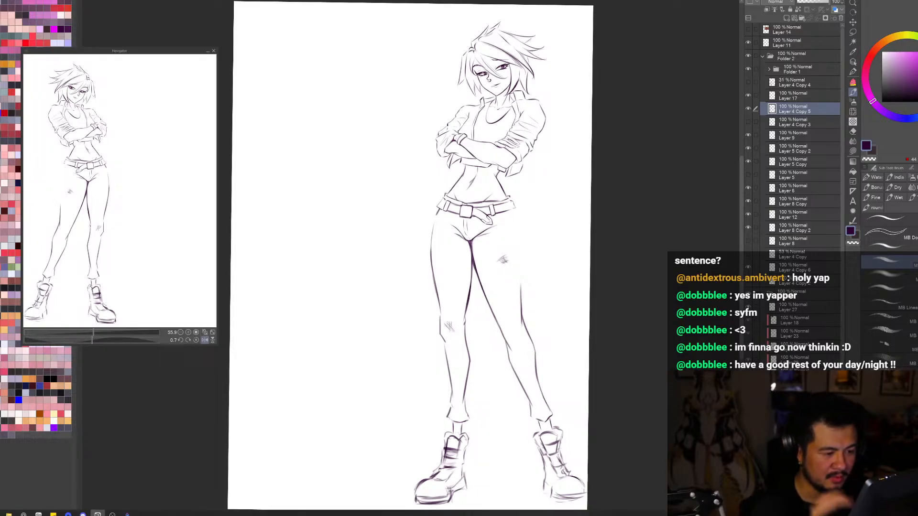
Step: Try several contour strokes along the lower legs, undoing each one
mouse_move(466, 338)
left_mouse_down()
mouse_move(471, 375)
mouse_move(459, 429)
left_mouse_up()
key("ctrl+z")
left_click_drag(507, 337, 532, 409)
key("ctrl+z")
left_click_drag(534, 346, 547, 411)
key("ctrl+z")
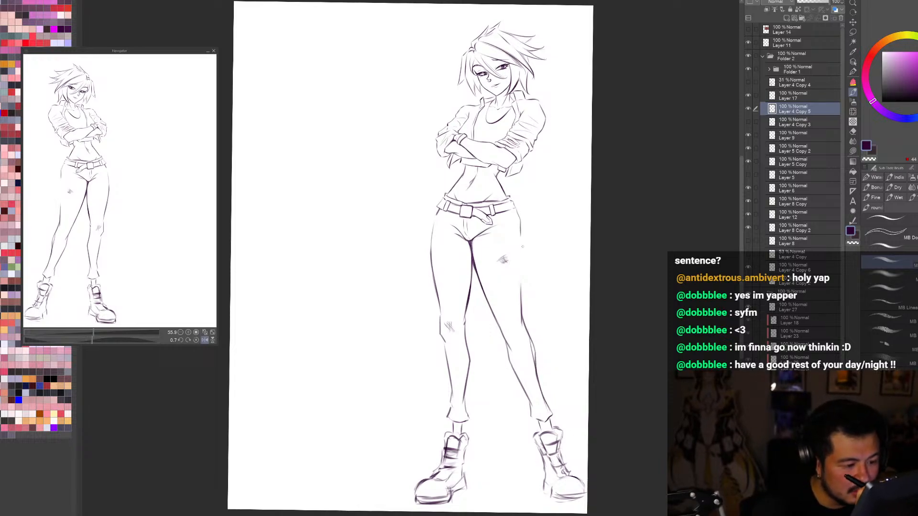
Step: Redraw the outer hip and upper thigh line beside the scuffed thigh in the flipped view
key("h")
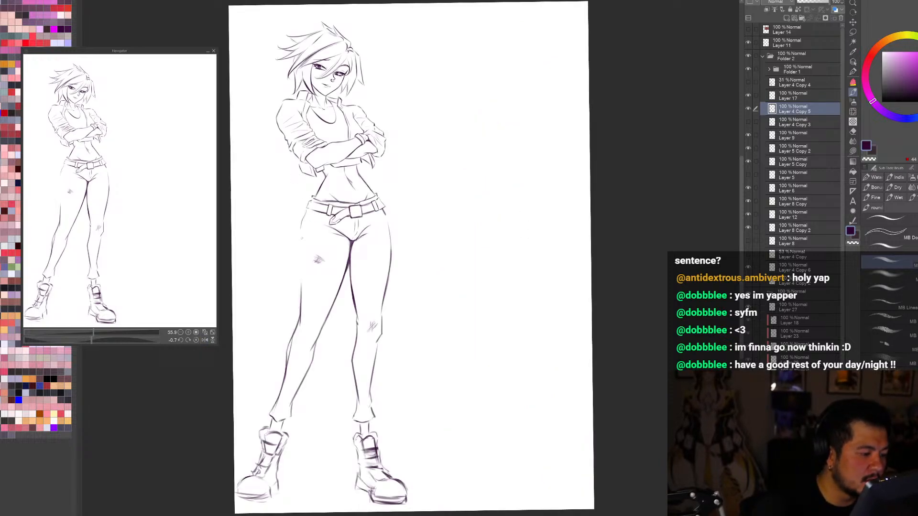
left_click_drag(300, 240, 300, 272)
key("ctrl+z")
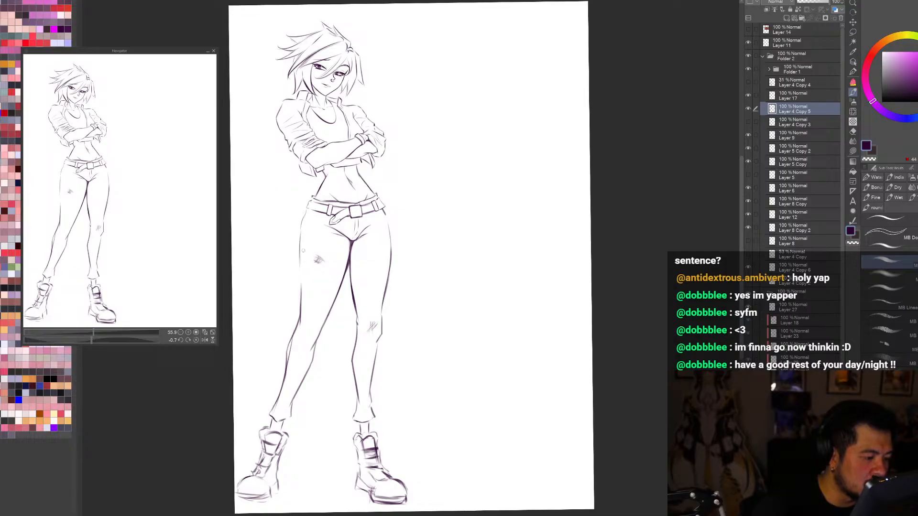
left_click_drag(300, 233, 300, 273)
key("h")
scroll(592, 387, "down", 2)
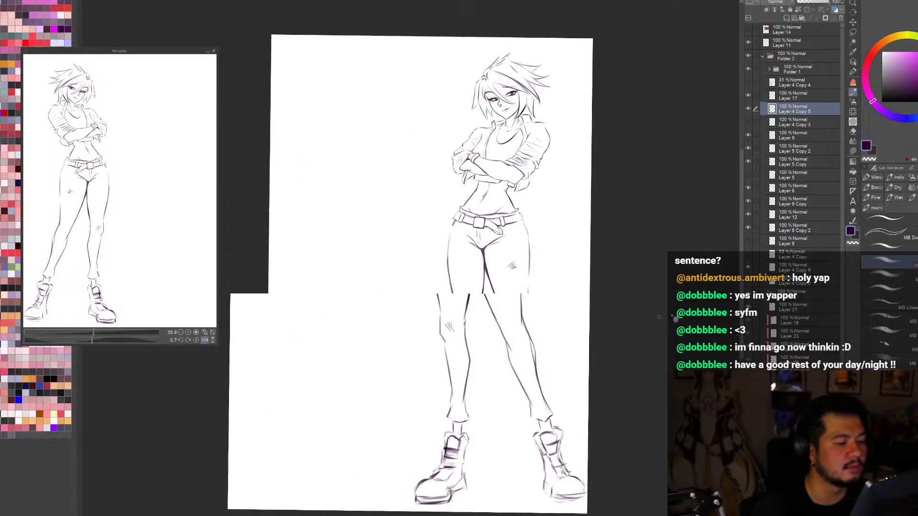
Step: Show the character's flat colours under the line art and check the coloured figure rotated, zoomed out and mirrored
key("r")
left_click_drag(591, 388, 615, 393)
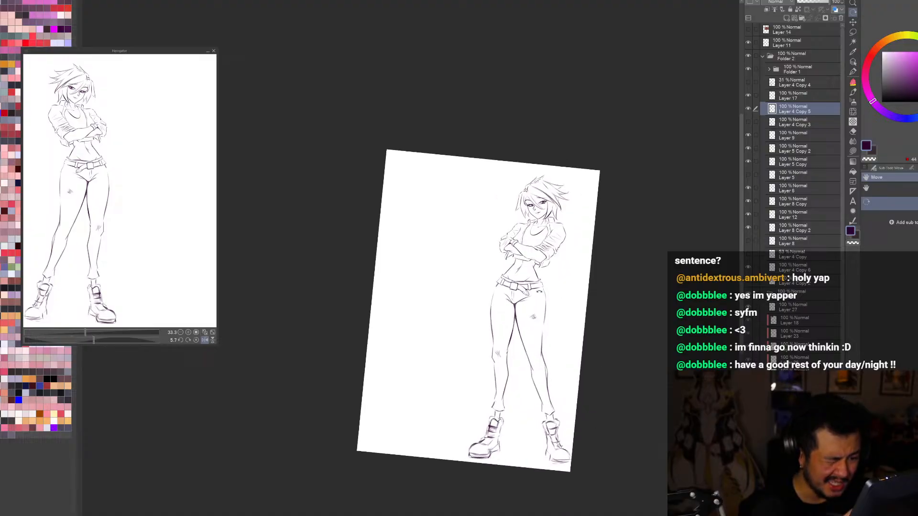
scroll(616, 396, "up", 3)
left_click_drag(665, 424, 669, 419)
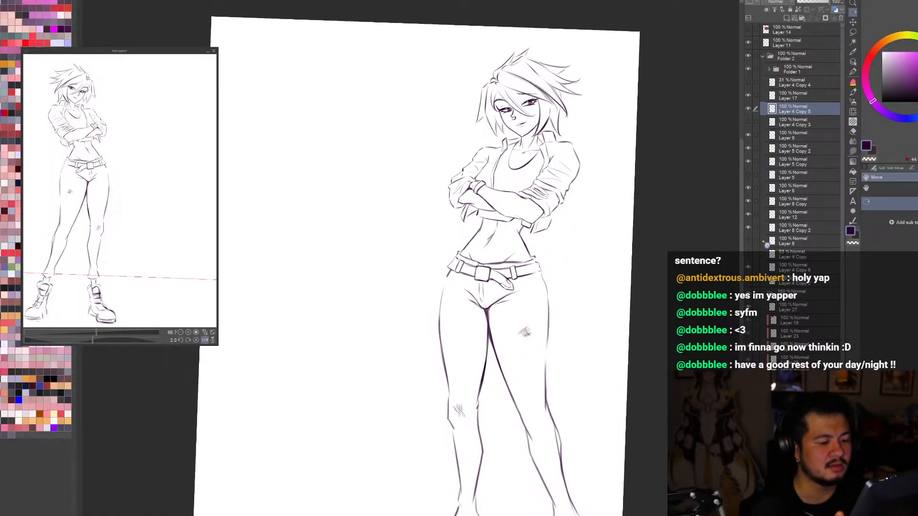
key("ctrl+0")
left_click(748, 293)
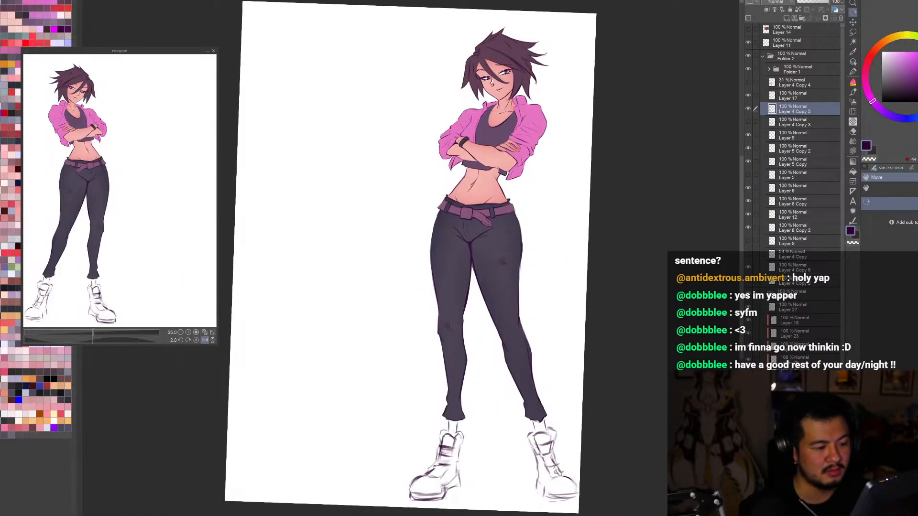
left_click(793, 375)
key("ctrl+minus")
key("ctrl+minus")
scroll(573, 406, "down", 1)
left_click_drag(573, 416, 653, 491)
key("ctrl+0")
key("h")
key("h")
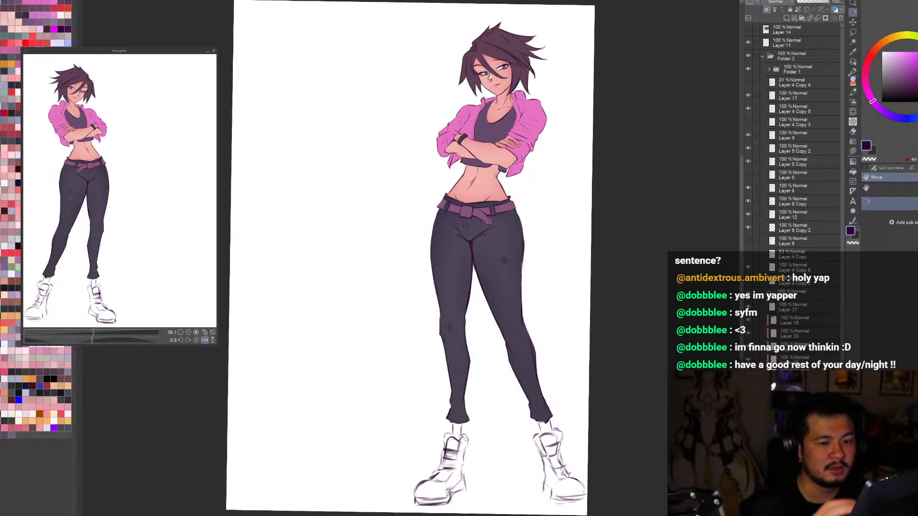
Step: Lasso the nose ring on the facial line layer and copy it onto its own layer
left_click(853, 63)
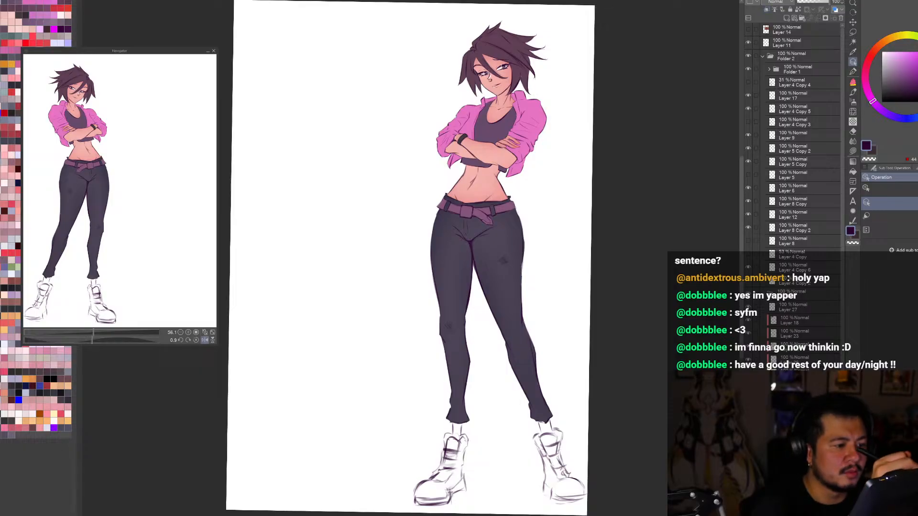
scroll(493, 77, "up", 4)
left_click(493, 75)
key("ctrl+0")
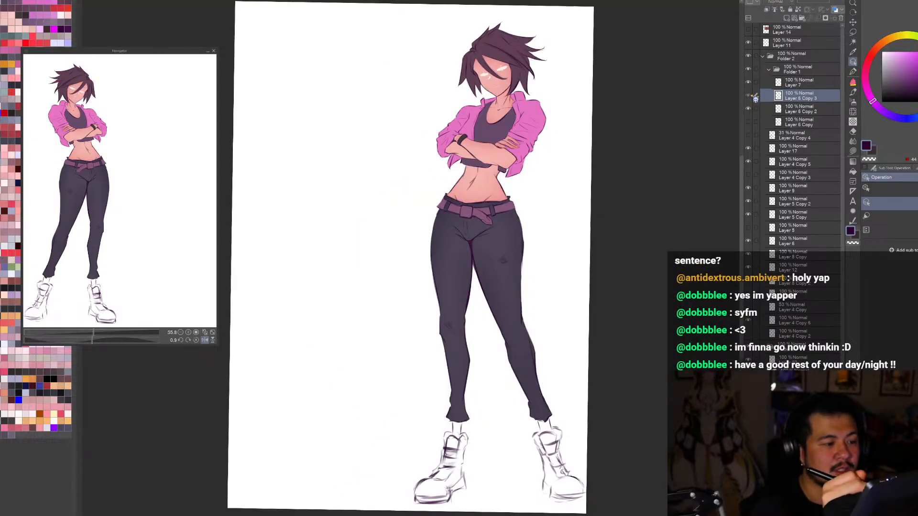
scroll(509, 104, "up", 5)
key("m")
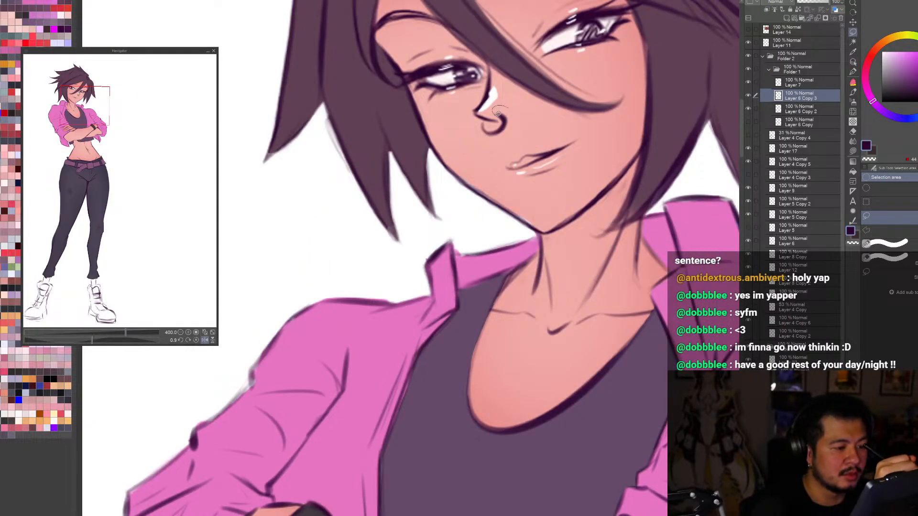
left_click_drag(484, 148, 509, 110)
key("ctrl+c")
key("ctrl+v")
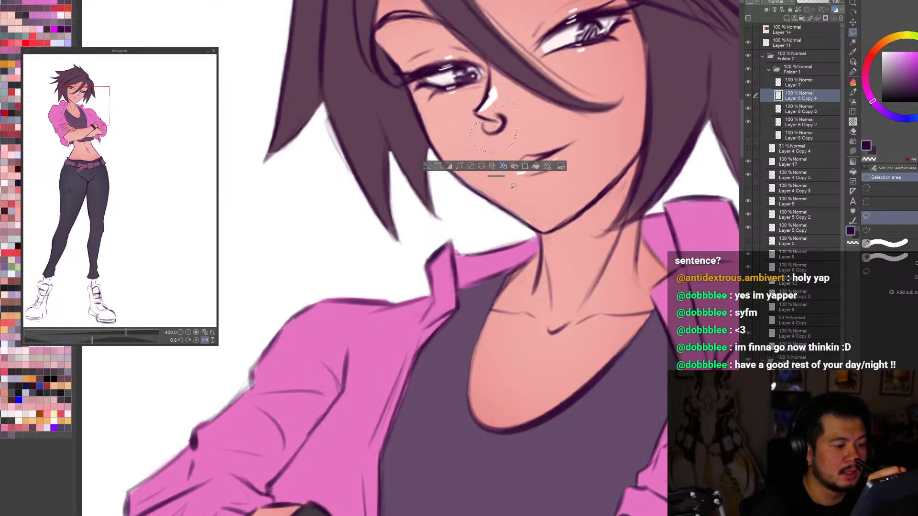
Step: Recolour the copied nose ring from dark line colour to near-white
scroll(525, 173, "down", 9)
scroll(545, 206, "up", 1)
scroll(541, 201, "up", 6)
key("h")
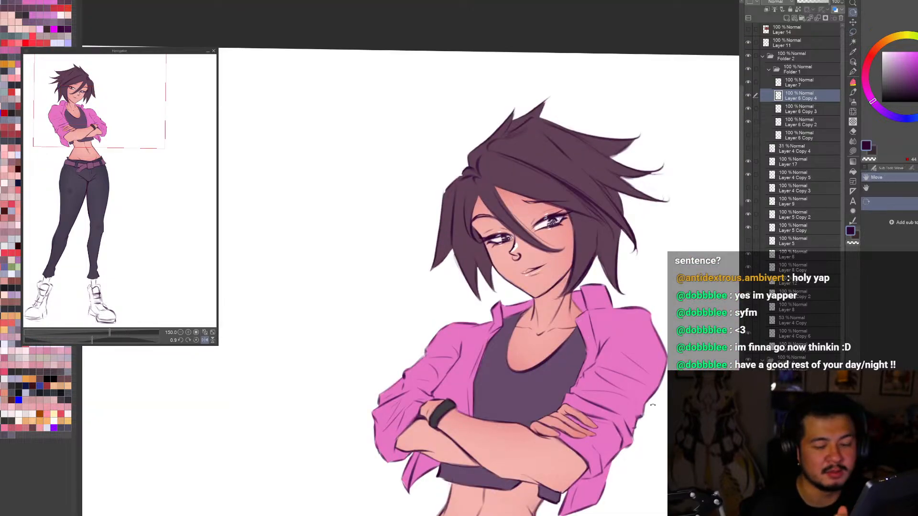
left_click(890, 52)
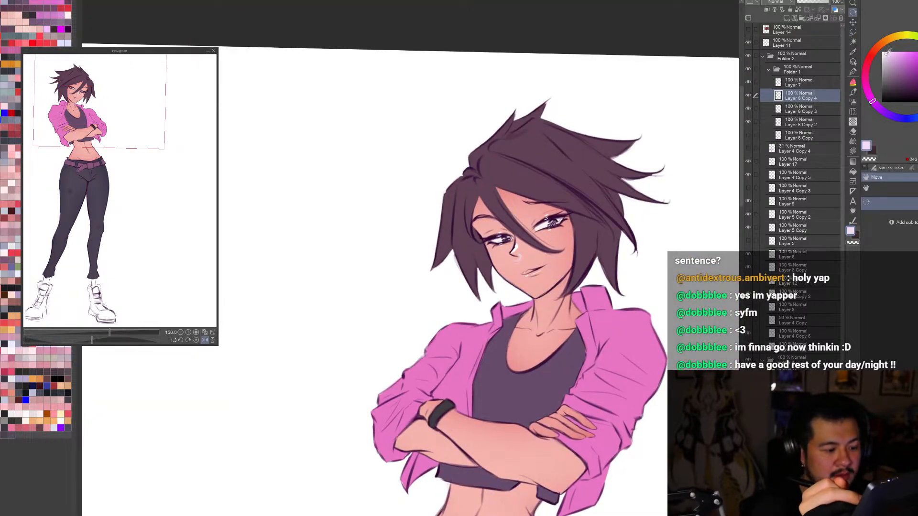
left_click(883, 52)
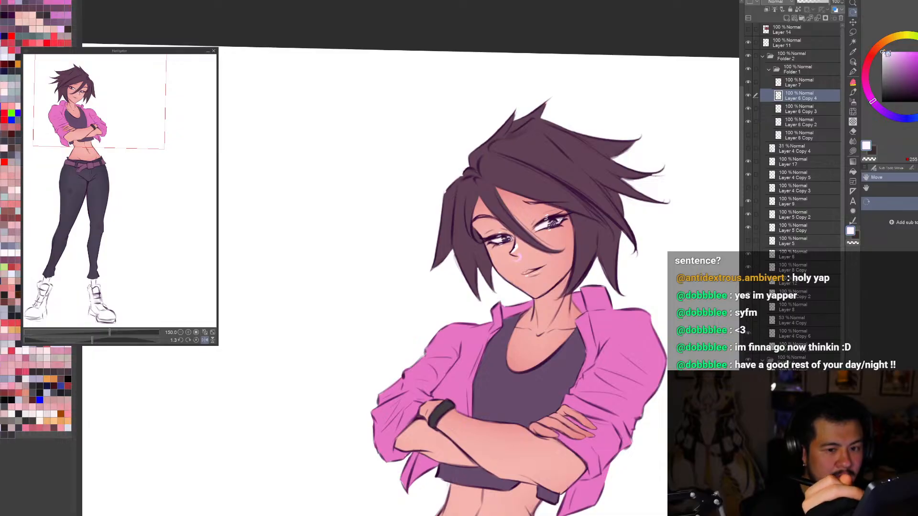
Step: Tone the nose ring down to a slightly greyer white and check it against the full figure, including mirrored
key("ctrl+0")
key("h")
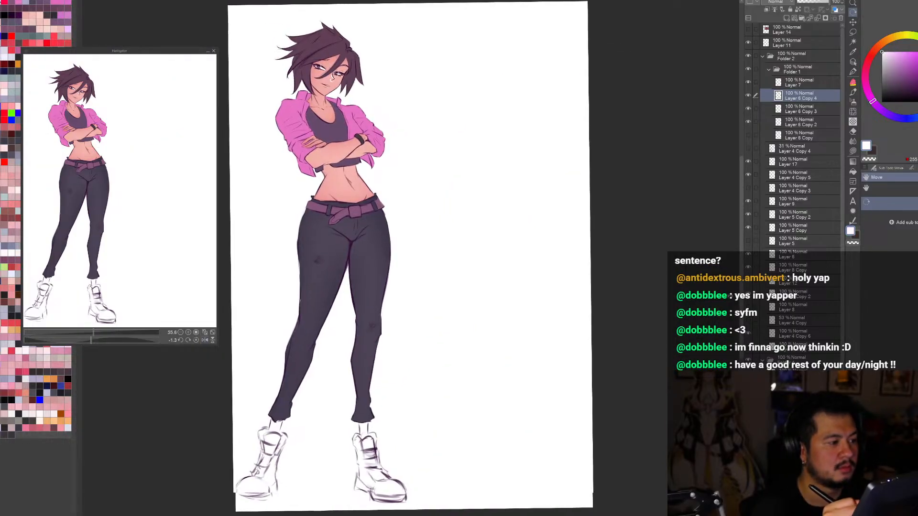
key("h")
left_click(885, 53)
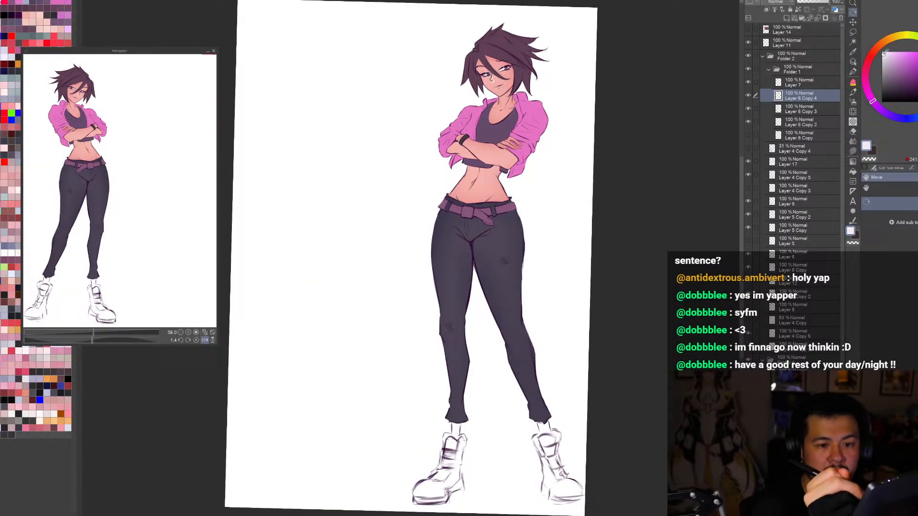
scroll(496, 68, "up", 4)
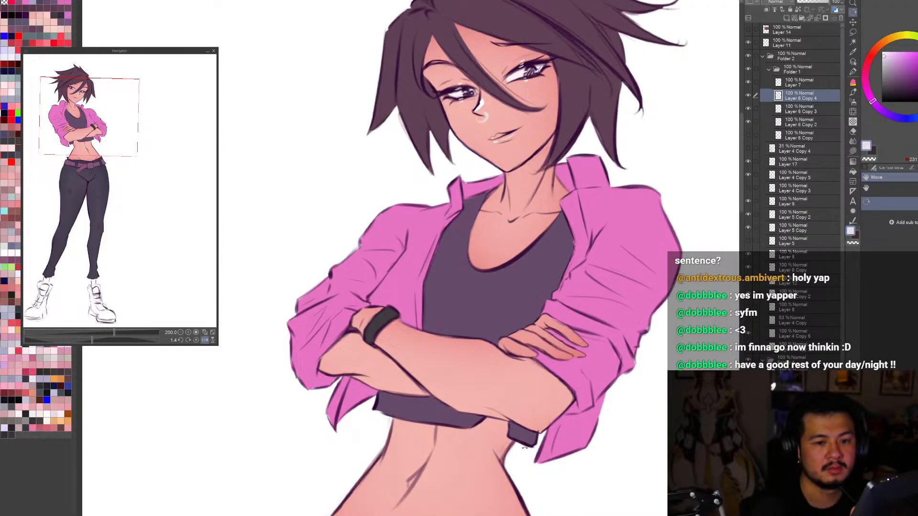
key("ctrl+0")
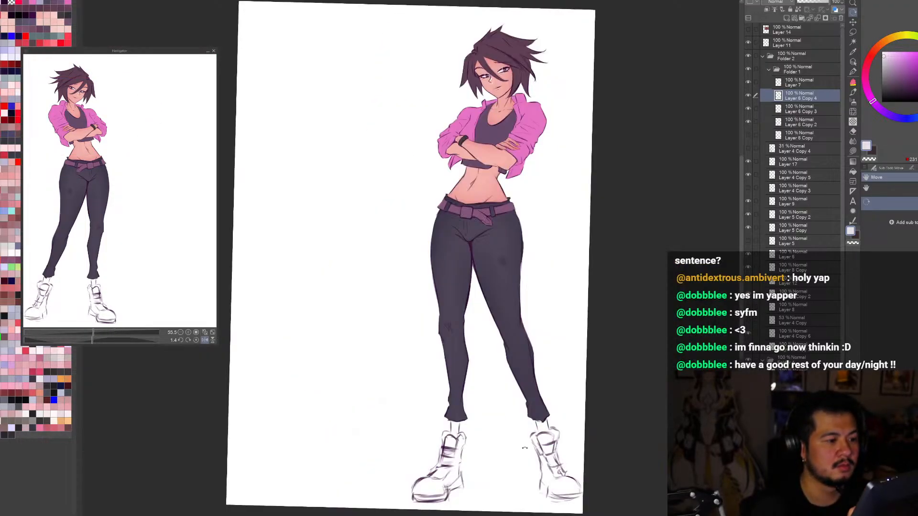
Step: Add a new layer above the nose ring and paint pure white highlights along the ring's curve
left_click(794, 18)
left_click(881, 52)
scroll(483, 77, "up", 4)
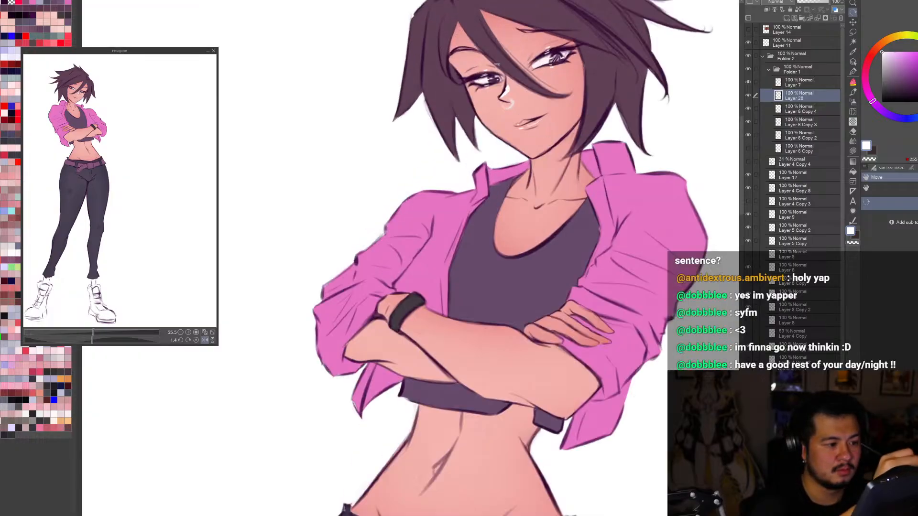
key("p")
scroll(507, 91, "up", 4)
mouse_move(504, 119)
left_mouse_down()
mouse_move(536, 130)
mouse_move(506, 132)
left_mouse_up()
key("ctrl+z")
key("e")
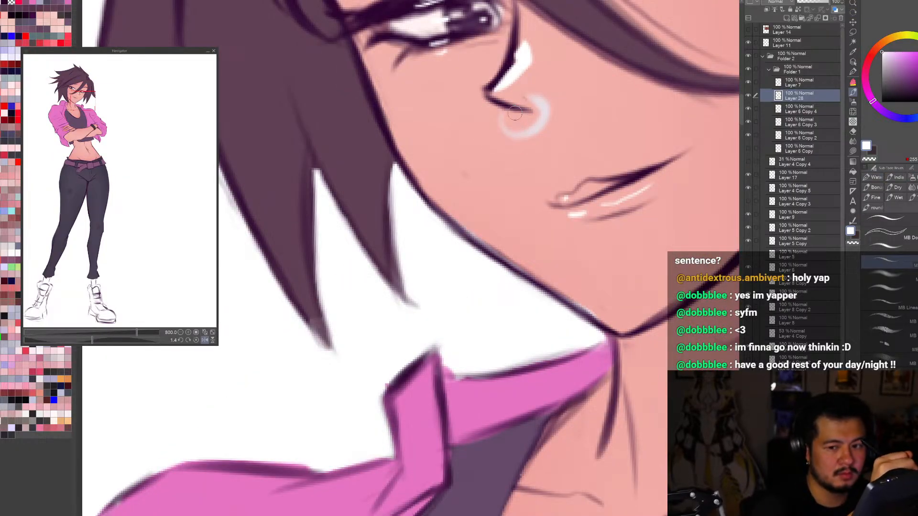
key("p")
left_click(893, 208)
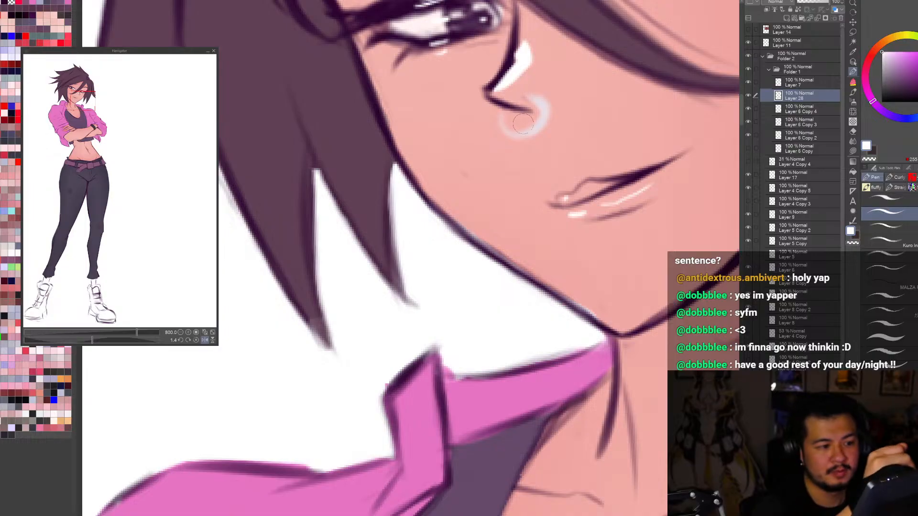
left_click_drag(507, 125, 545, 125)
key("ctrl+z")
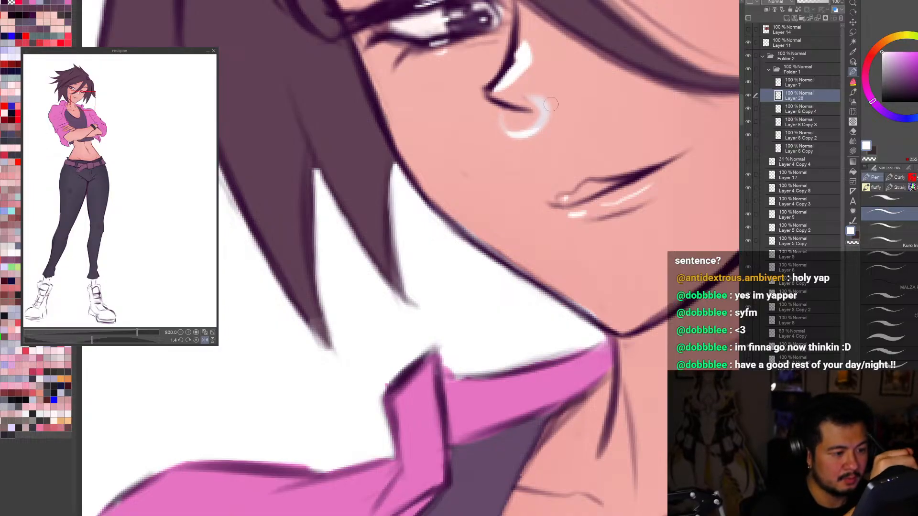
Step: Check the highlighted nose ring up close and on the whole figure in normal and mirrored views
key("ctrl+0")
scroll(486, 52, "up", 6)
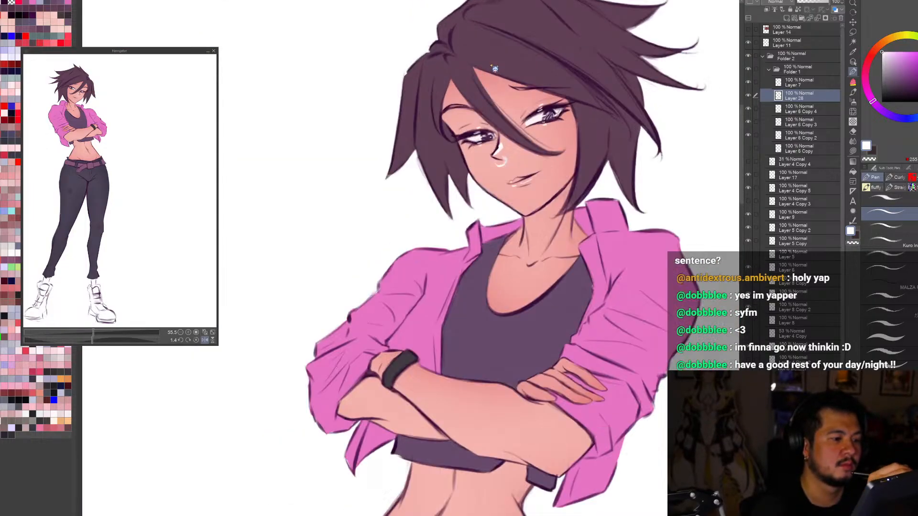
key("ctrl+0")
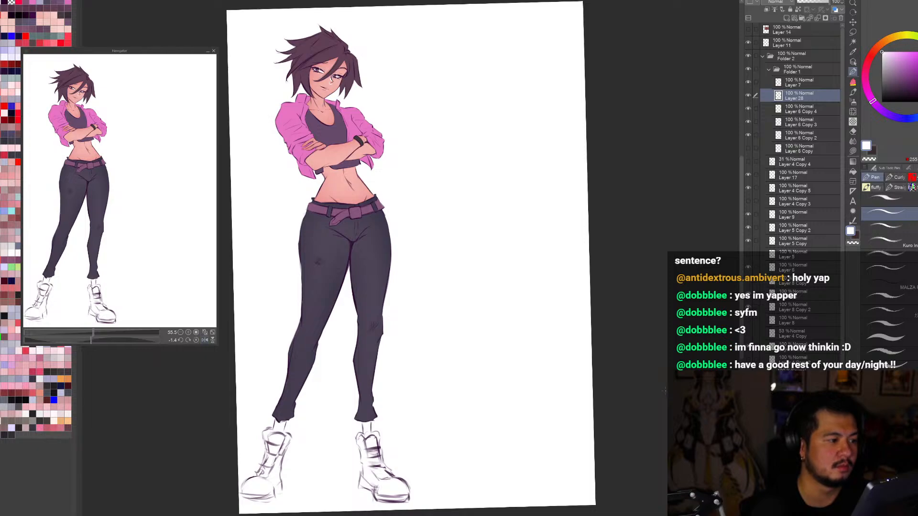
key("h")
key("h")
key("h")
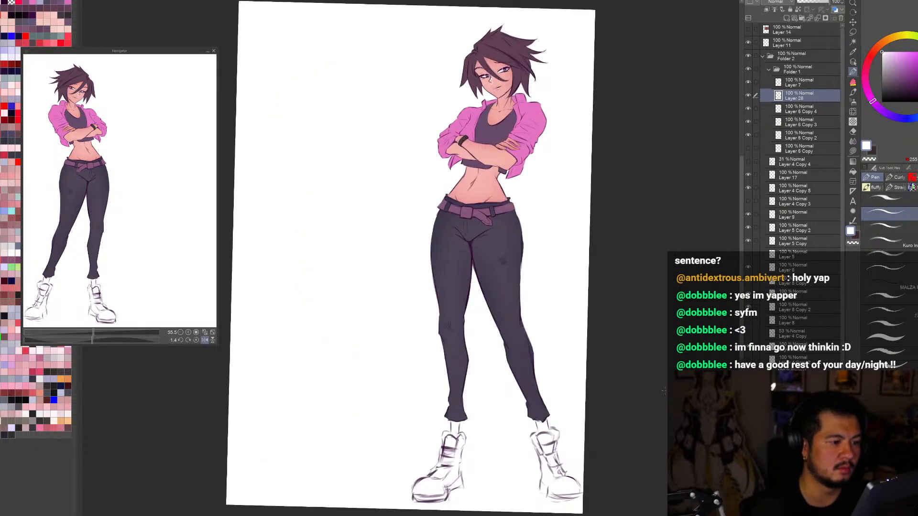
Step: Pick the skin layer at the midriff, sample its colour and shift the tone slightly darker
left_click(853, 61)
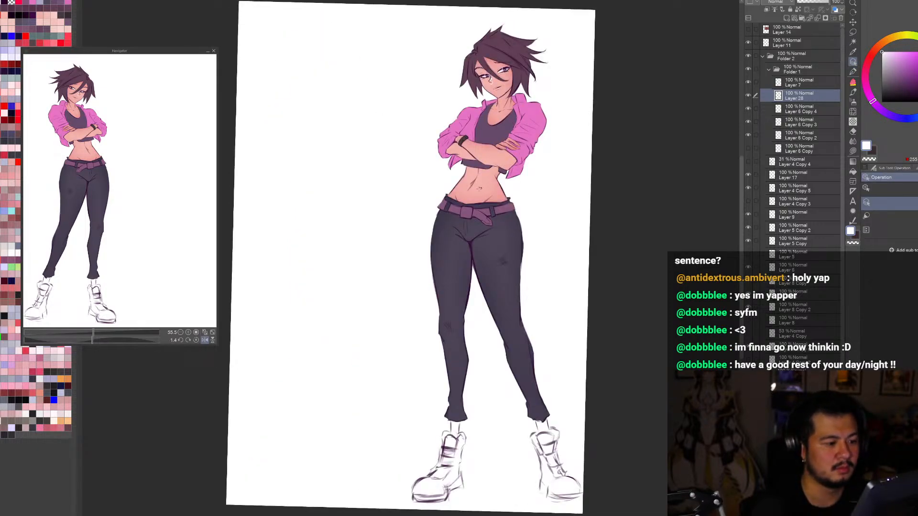
left_click(494, 177)
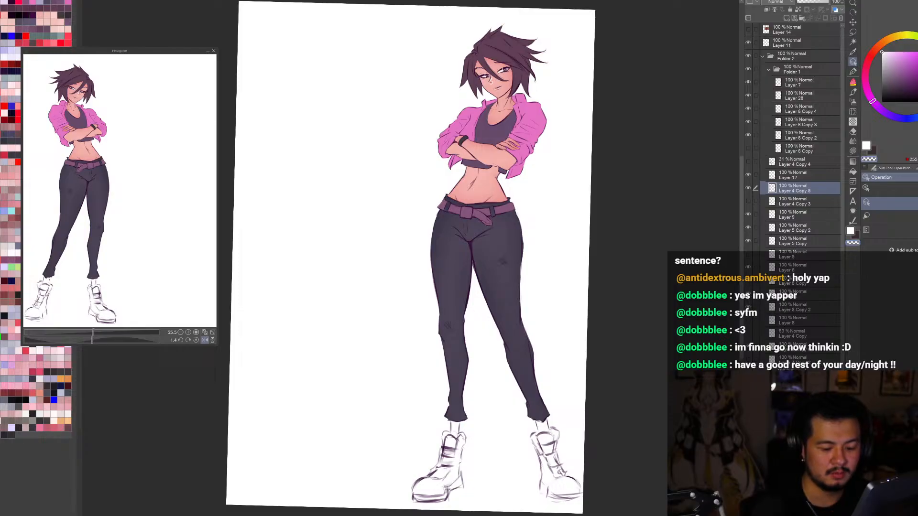
left_click(484, 188)
left_click(748, 369)
left_click(747, 369)
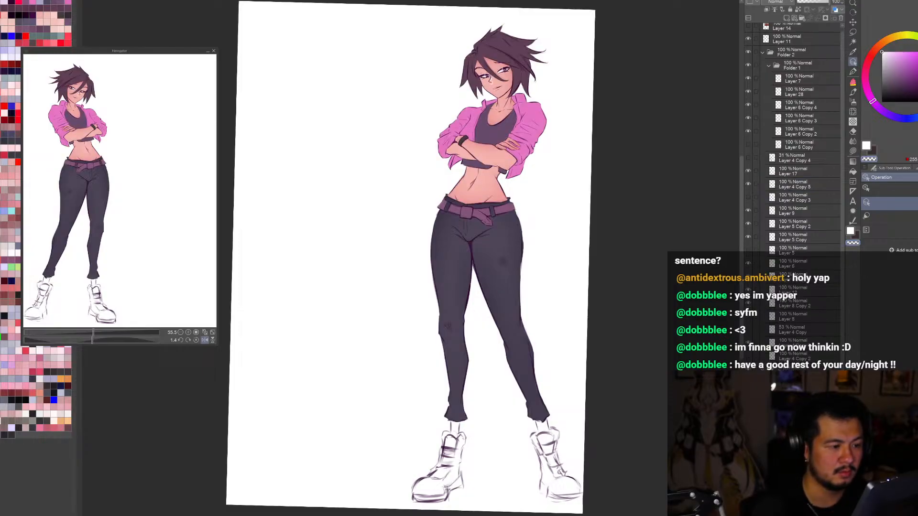
left_click(489, 184, "alt")
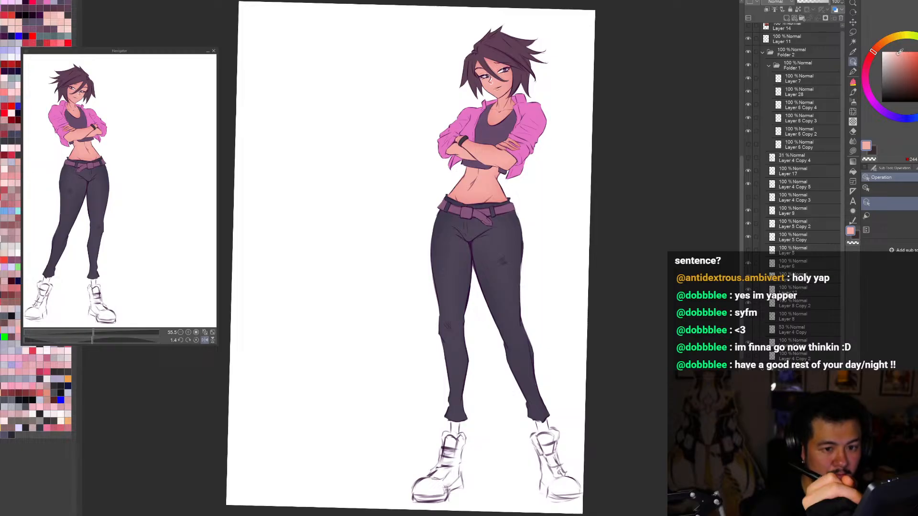
left_click(897, 56)
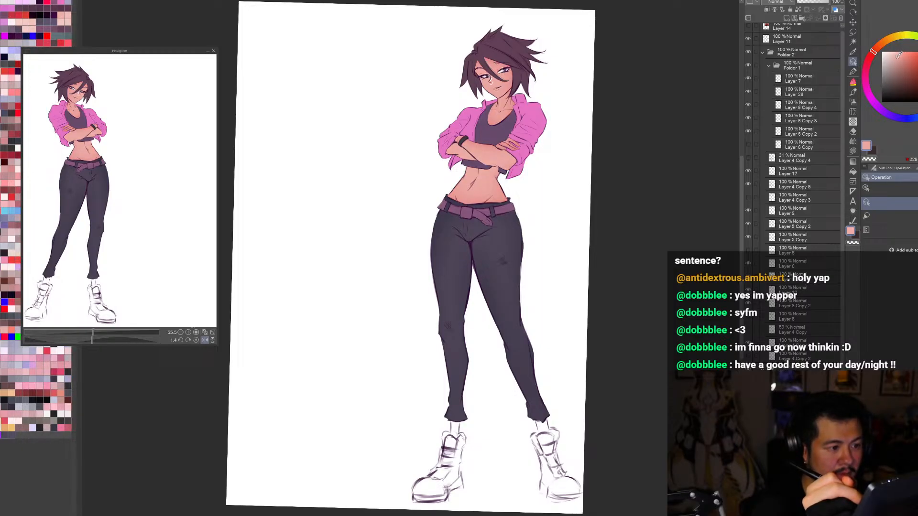
left_click(897, 57)
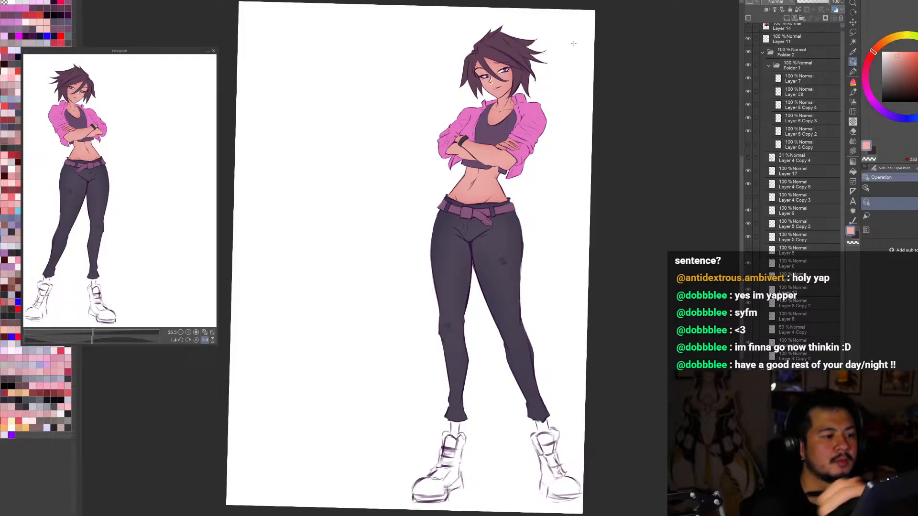
Step: Try the hair in red-pink instead of dark purple, undoing the change
left_click(748, 303)
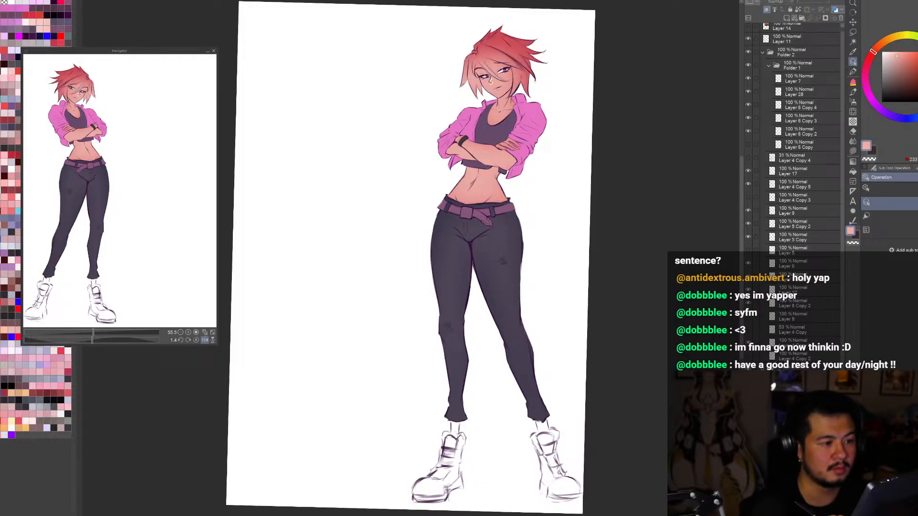
key("ctrl+z")
key("ctrl+z")
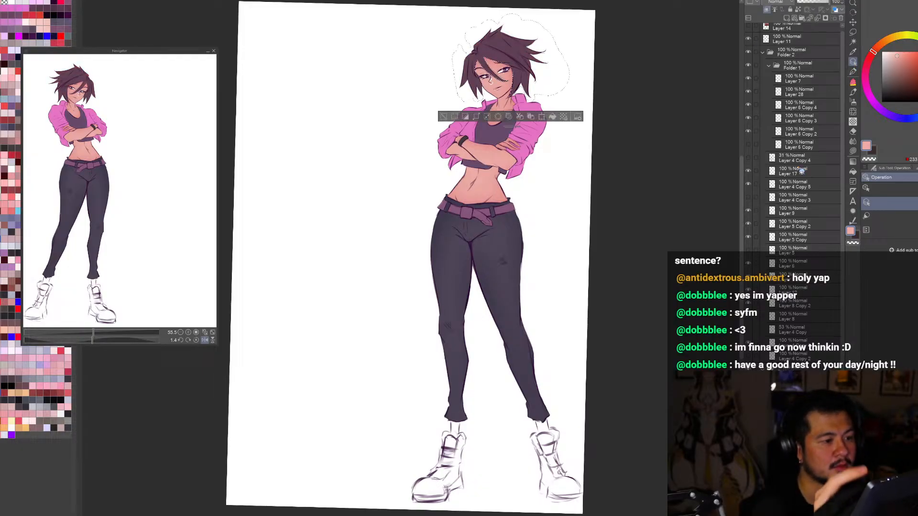
Step: Sample the hair colour, lighten it to mauve and try airbrushing it over the selected hair in Multiply mode, undoing the tint
left_click(512, 53, "alt")
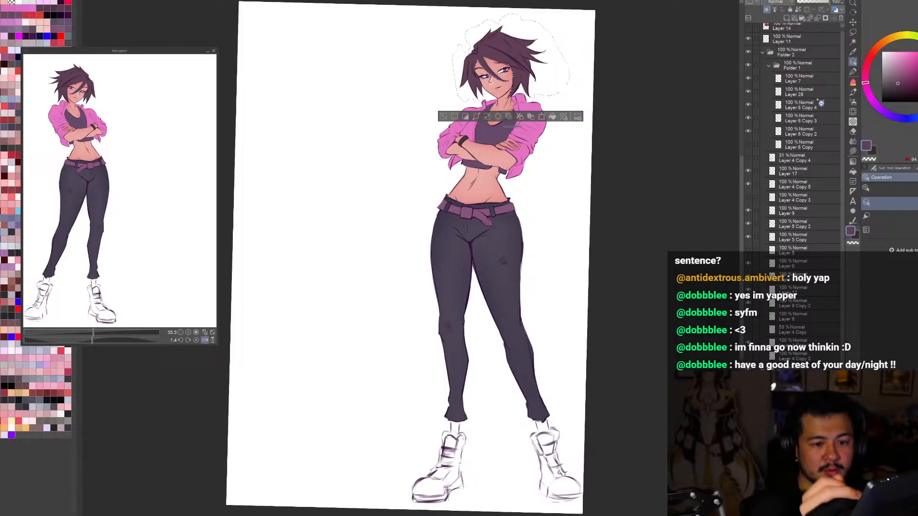
left_click_drag(869, 85, 866, 77)
left_click_drag(889, 57, 890, 65)
left_click(783, 3)
left_click(779, 32)
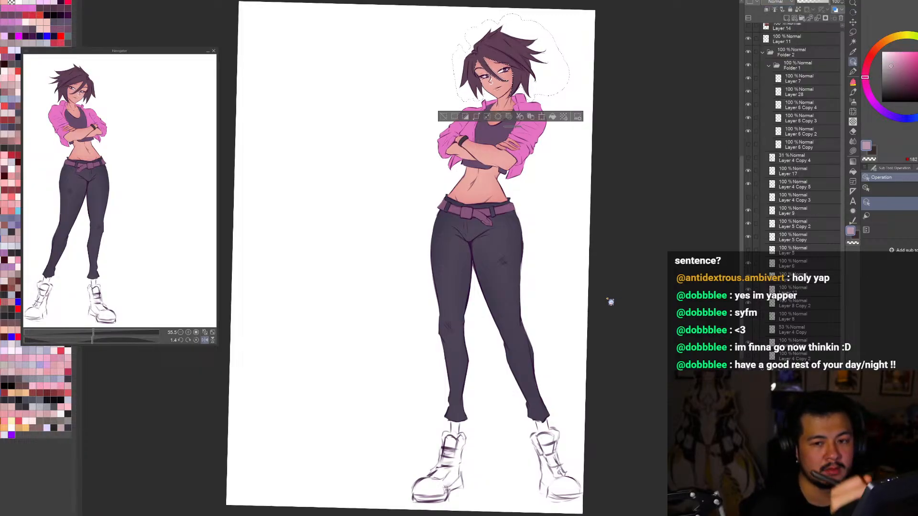
scroll(593, 291, "down", 3)
scroll(557, 198, "up", 1)
key("b")
key("b")
left_click_drag(553, 231, 509, 332)
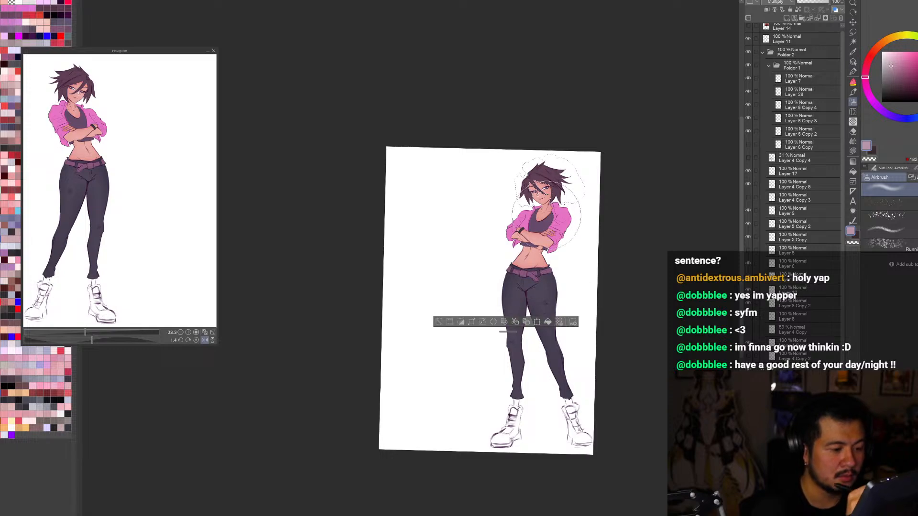
left_click_drag(535, 187, 563, 197)
scroll(569, 203, "up", 1)
key("ctrl+z")
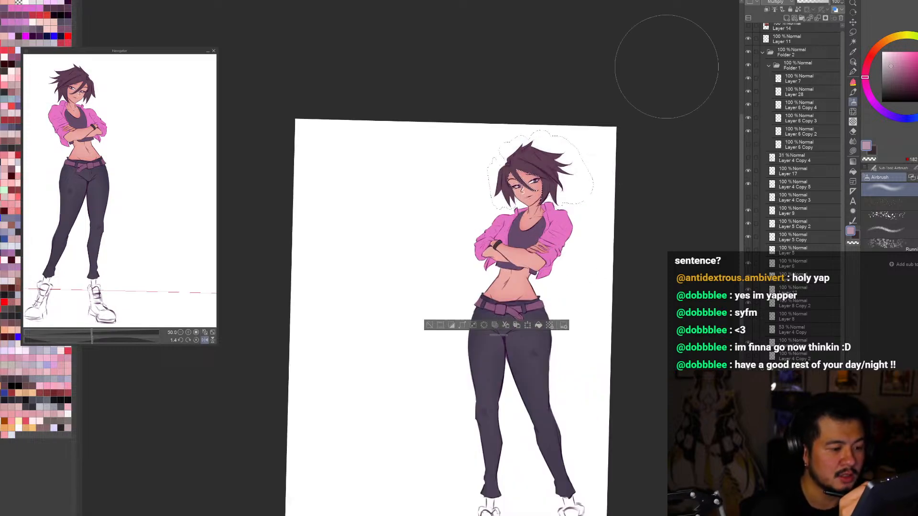
Step: Try blue-violet and pink airbrush tints over the selected hair and face area, undoing both
left_click(898, 64)
left_click(905, 119)
left_click_drag(516, 188, 548, 176)
key("ctrl+z")
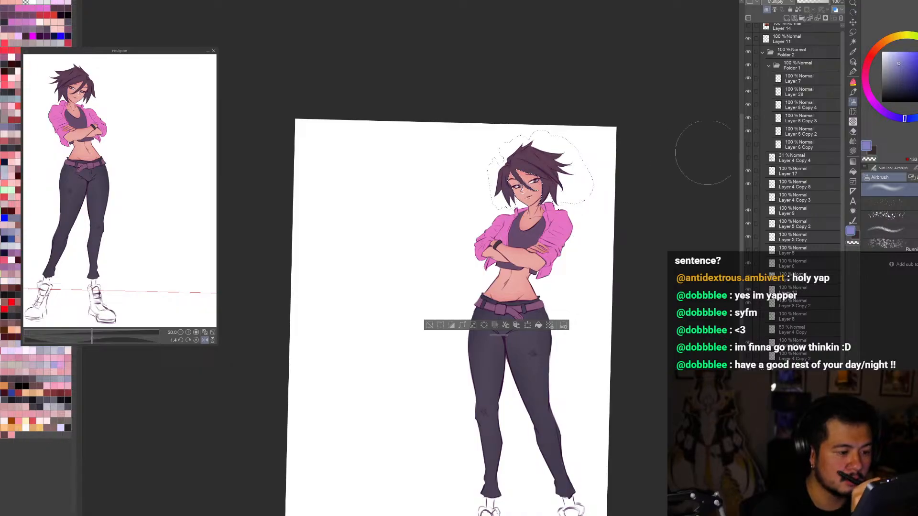
left_click(865, 83)
mouse_move(523, 213)
left_mouse_down()
mouse_move(567, 214)
mouse_move(532, 209)
mouse_move(532, 225)
mouse_move(537, 204)
mouse_move(516, 213)
left_mouse_up()
key("ctrl+z")
key("ctrl+z")
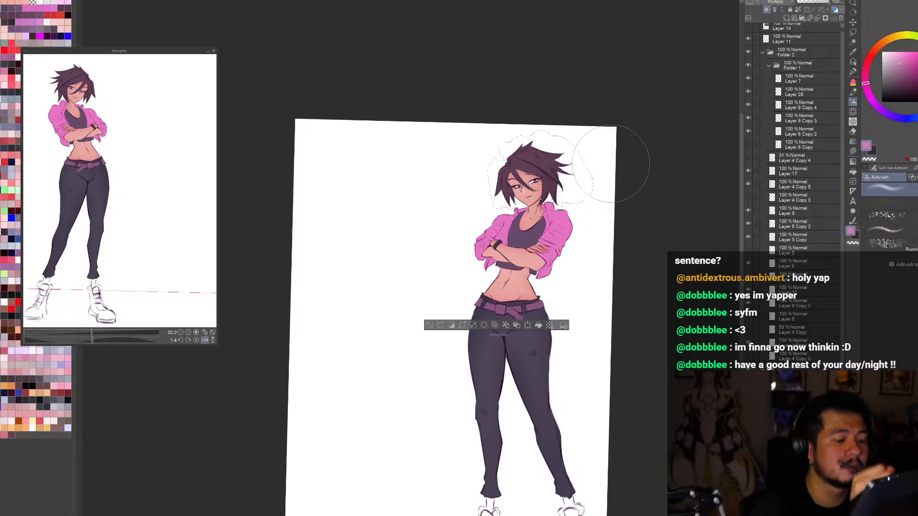
Step: Clear the selection around the hair and check the figure in mirrored, rotated and full-page views
key("h")
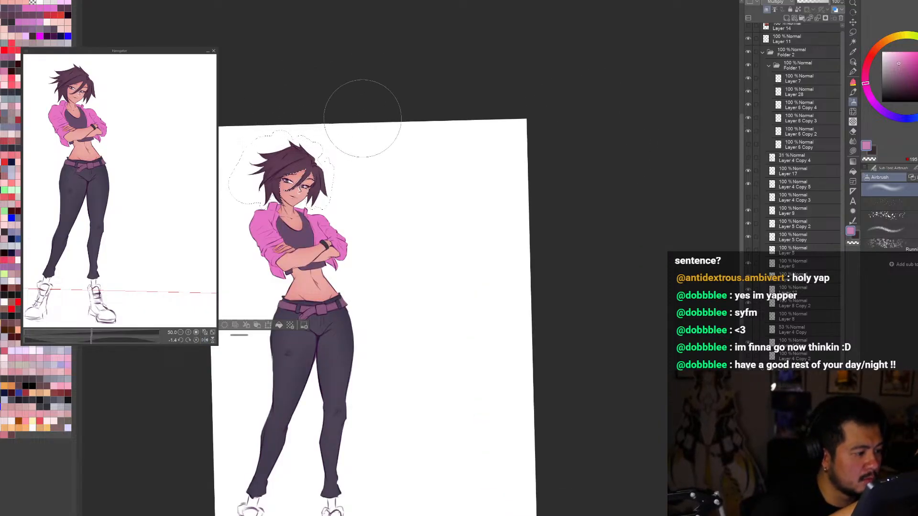
key("h")
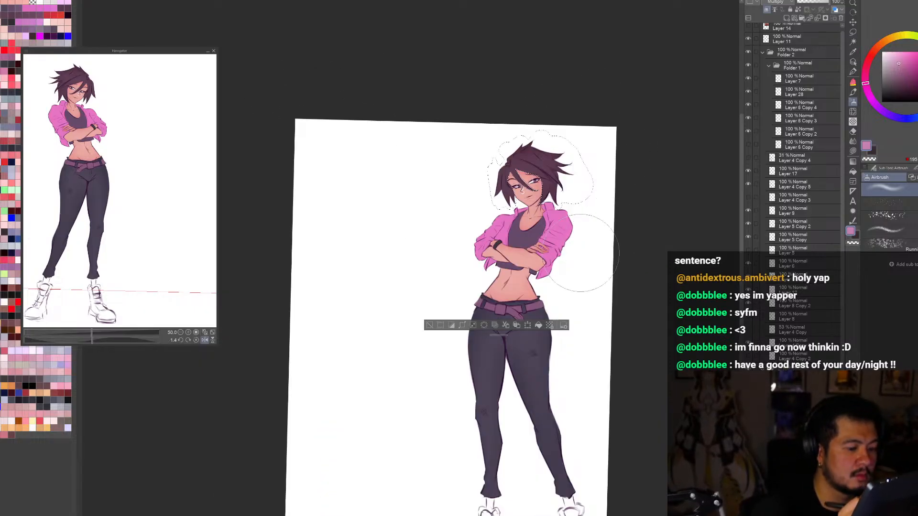
left_click(429, 325)
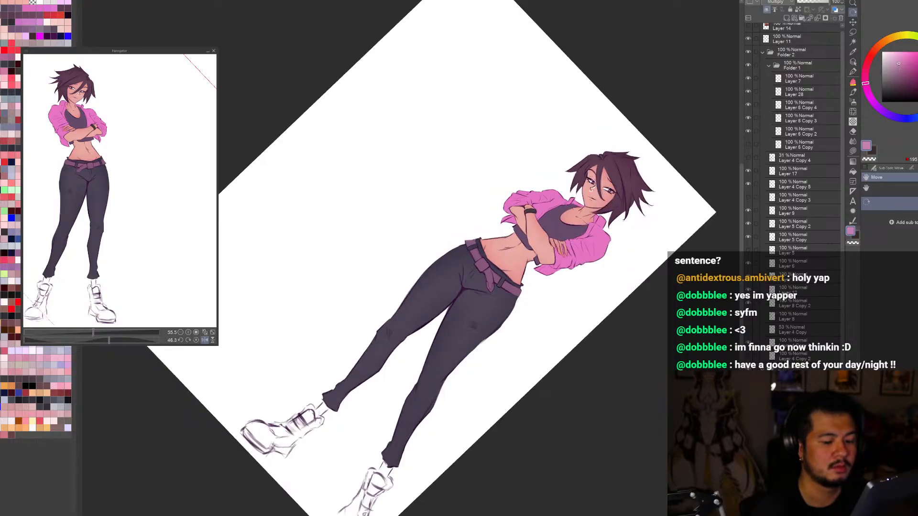
scroll(633, 128, "up", 3)
left_click_drag(644, 414, 691, 208)
key("ctrl+0")
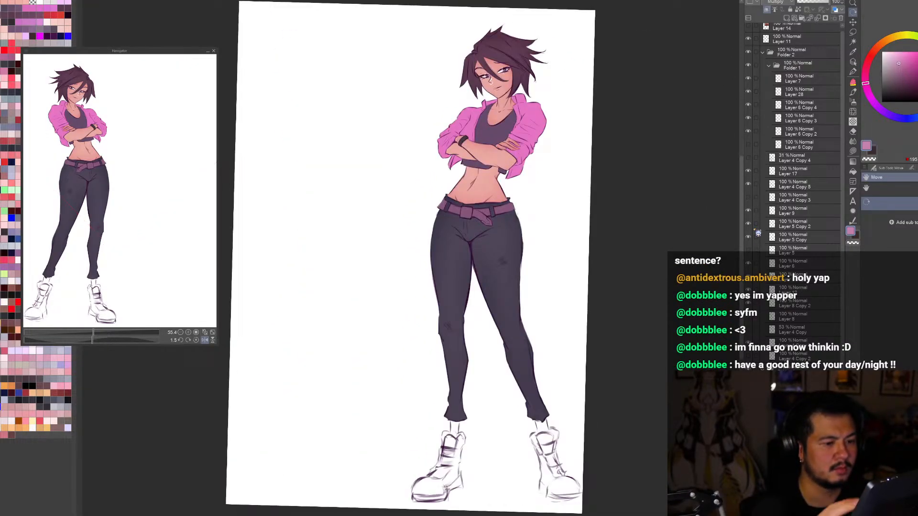
Step: Pick the pink jacket's layer directly from the canvas
key("ctrl")
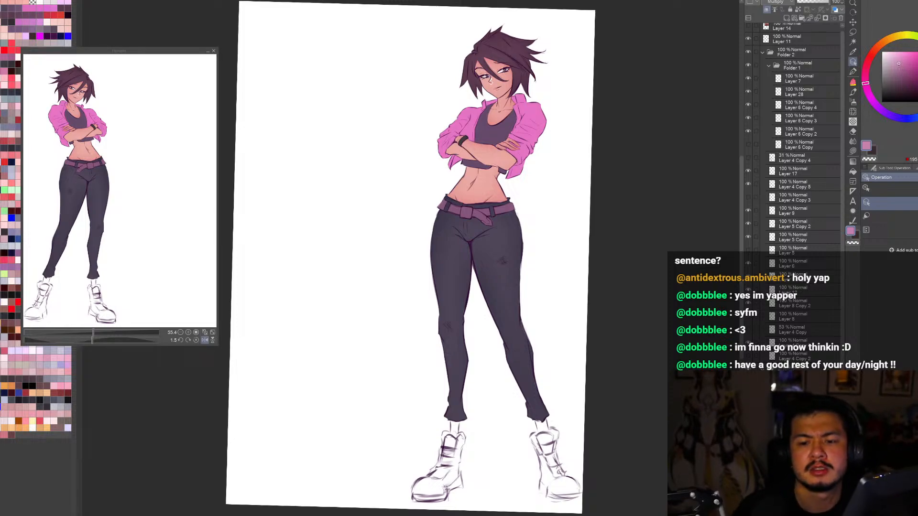
left_click(854, 55)
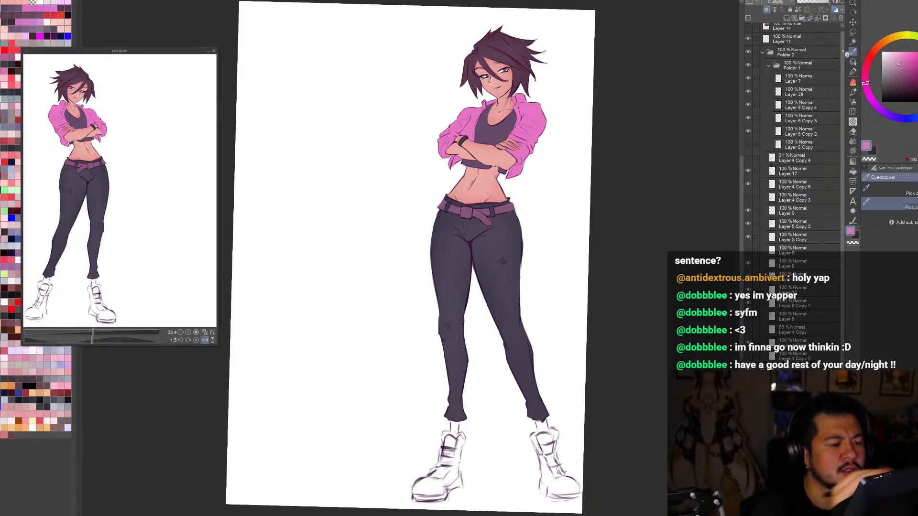
scroll(483, 64, "up", 1)
left_click(538, 145)
left_click(853, 62)
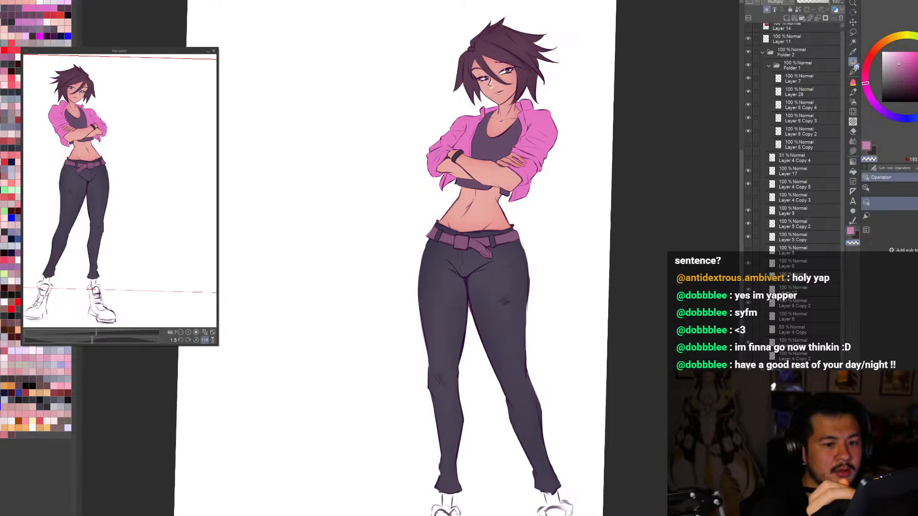
scroll(489, 63, "down", 1)
left_click(527, 118)
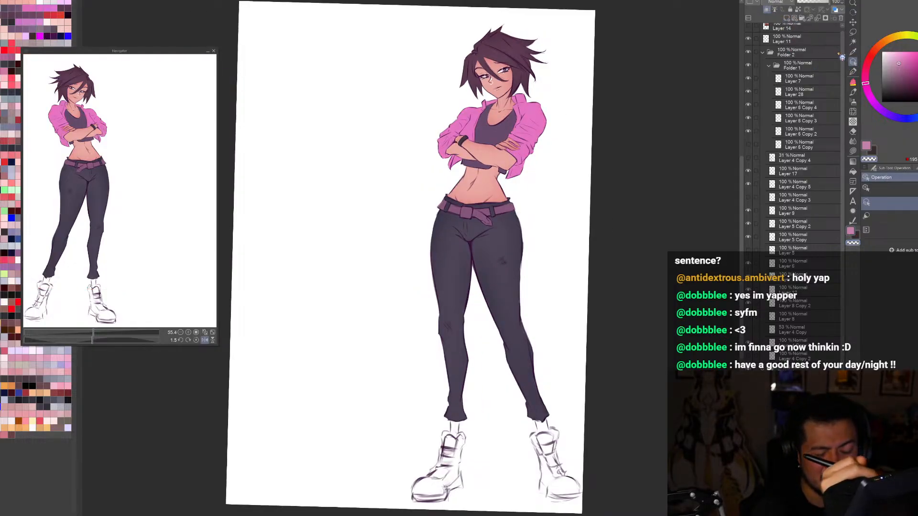
Step: Paint the jacket's inner collar on both sides of the neck pure white and check it in mirrored view
left_click(885, 56)
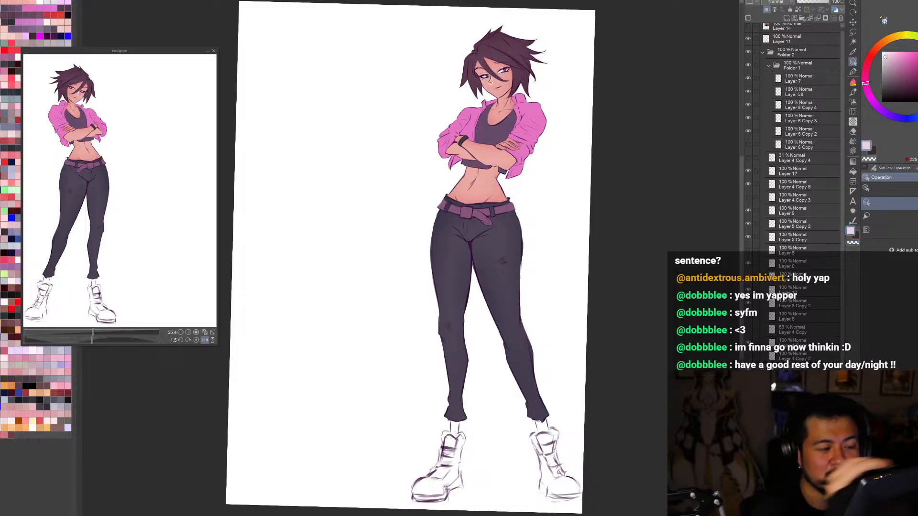
scroll(480, 79, "up", 1)
key("b")
scroll(506, 96, "up", 2)
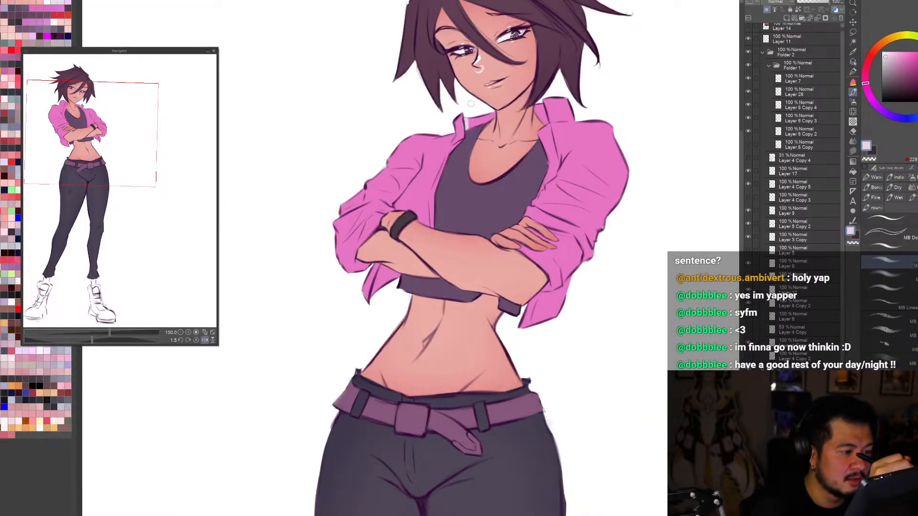
key("h")
left_click(885, 52)
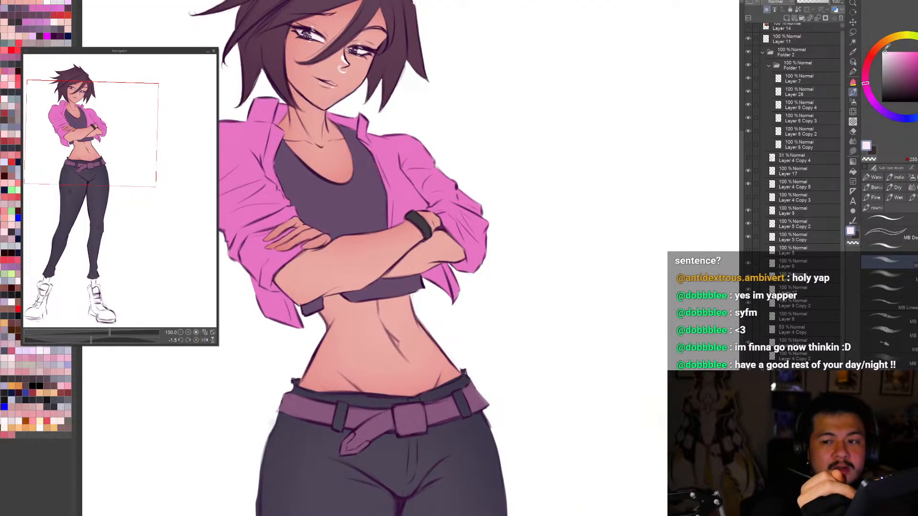
left_click(883, 50)
key("h")
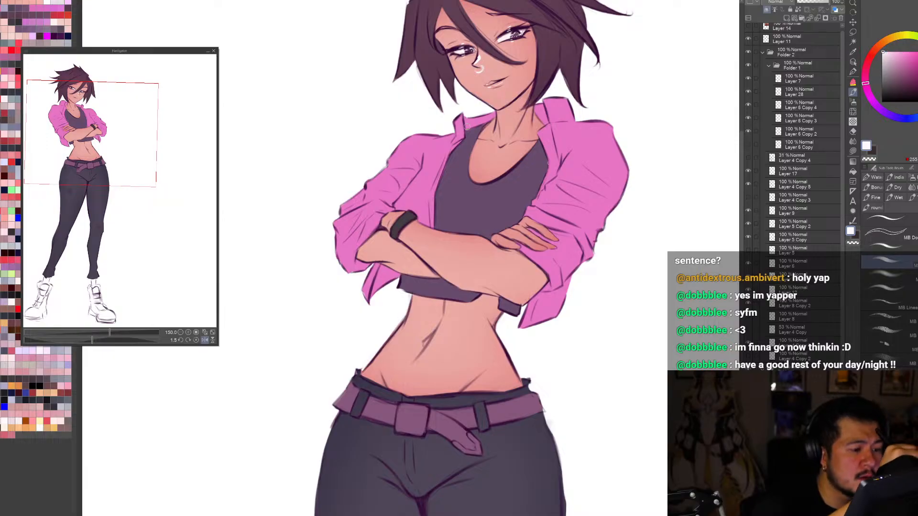
mouse_move(467, 119)
left_mouse_down()
mouse_move(483, 120)
mouse_move(473, 126)
left_mouse_up()
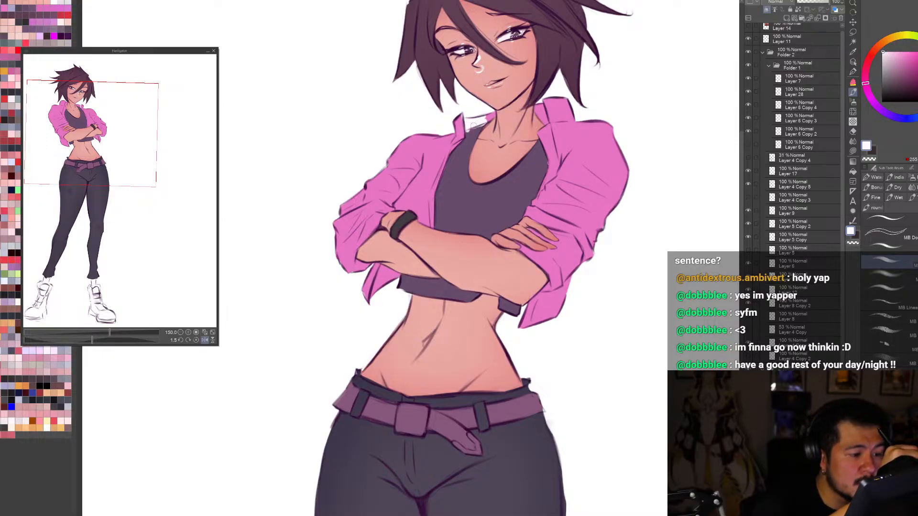
left_click_drag(536, 102, 547, 125)
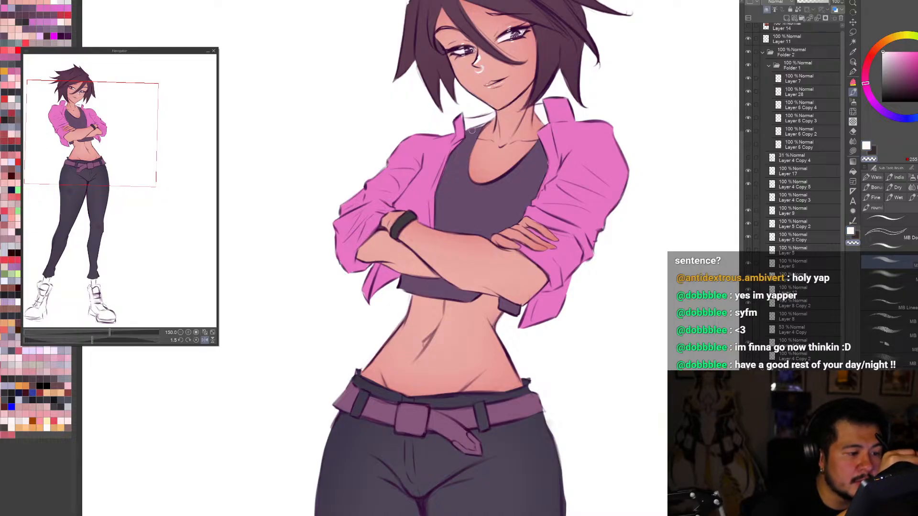
key("h")
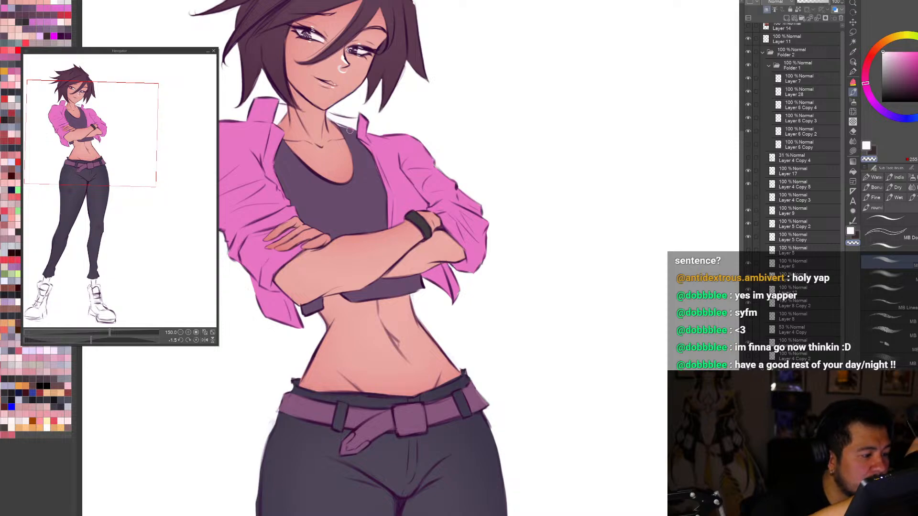
key("h")
key("ctrl+0")
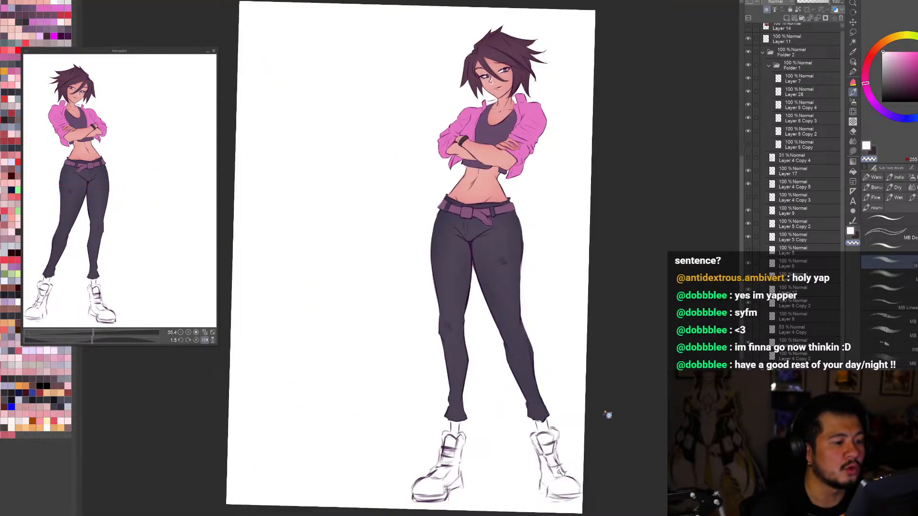
Step: Try white brush strokes on the rolled sleeve cuff beside the resting hand, undoing them
scroll(607, 414, "down", 1)
scroll(521, 109, "up", 2)
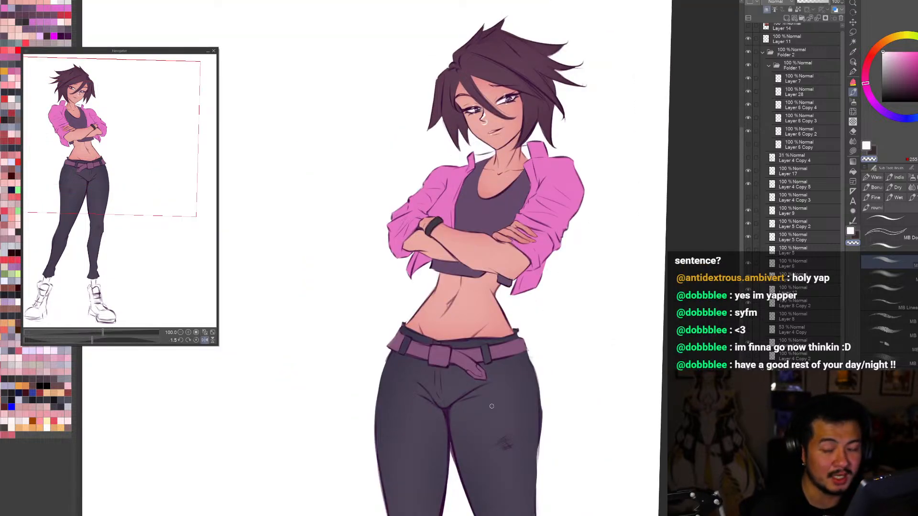
key("c")
left_click_drag(503, 233, 538, 263)
key("ctrl+z")
key("ctrl+z")
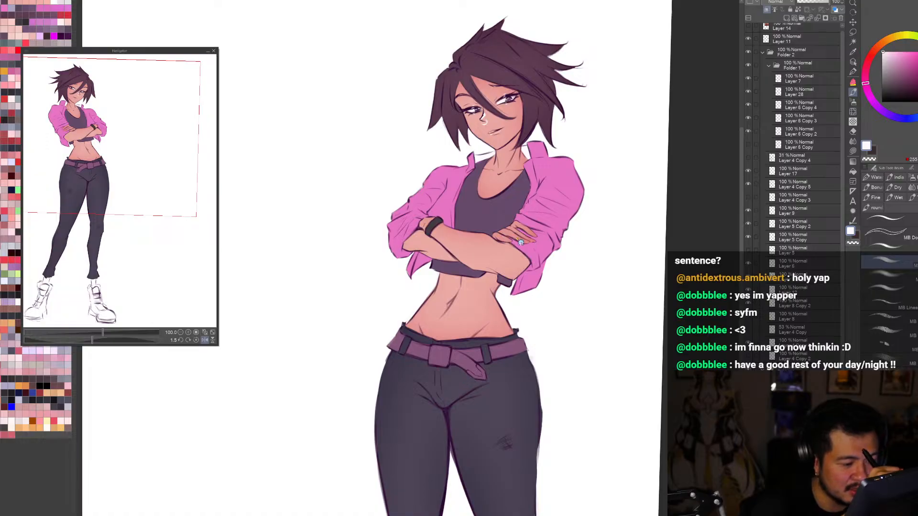
Step: Outline the folded sleeve cuff under the resting fingers with white strokes, checking the shape in mirrored view
scroll(553, 259, "up", 1)
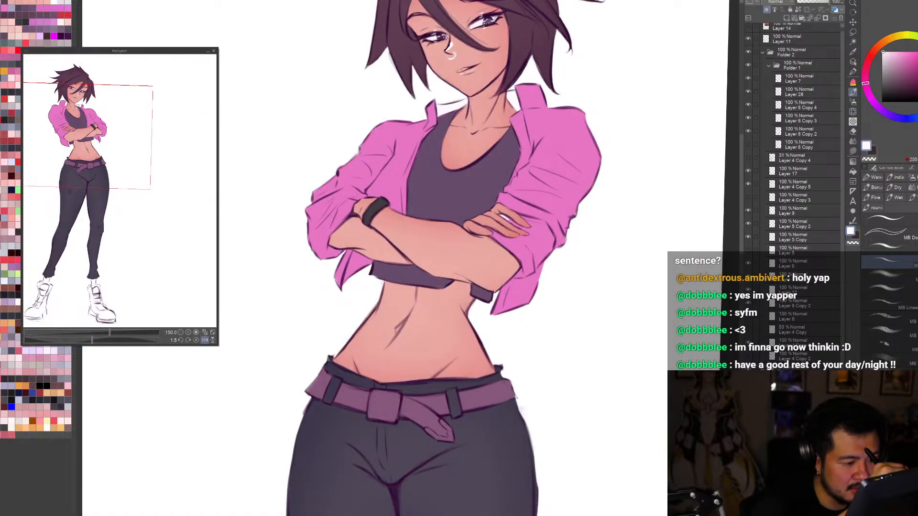
mouse_move(516, 224)
left_mouse_down()
mouse_move(532, 233)
mouse_move(530, 221)
mouse_move(546, 223)
mouse_move(547, 233)
left_mouse_up()
key("h")
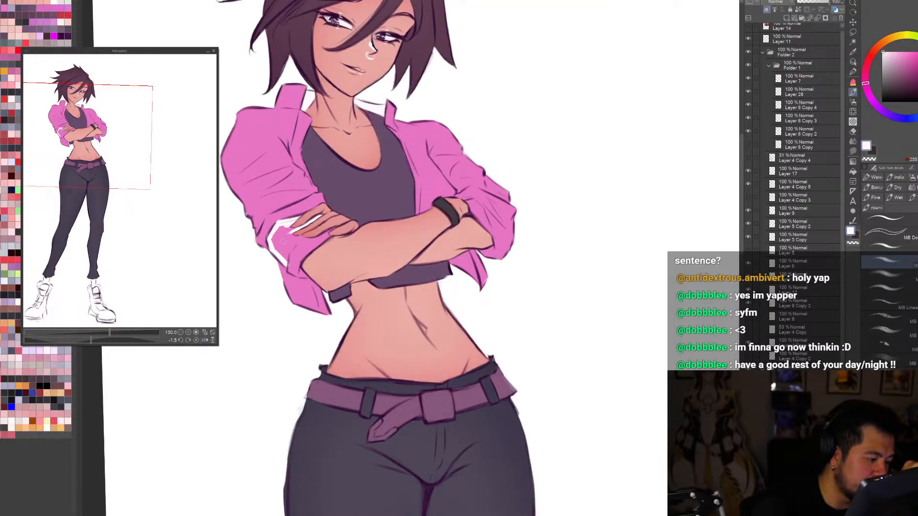
key("h")
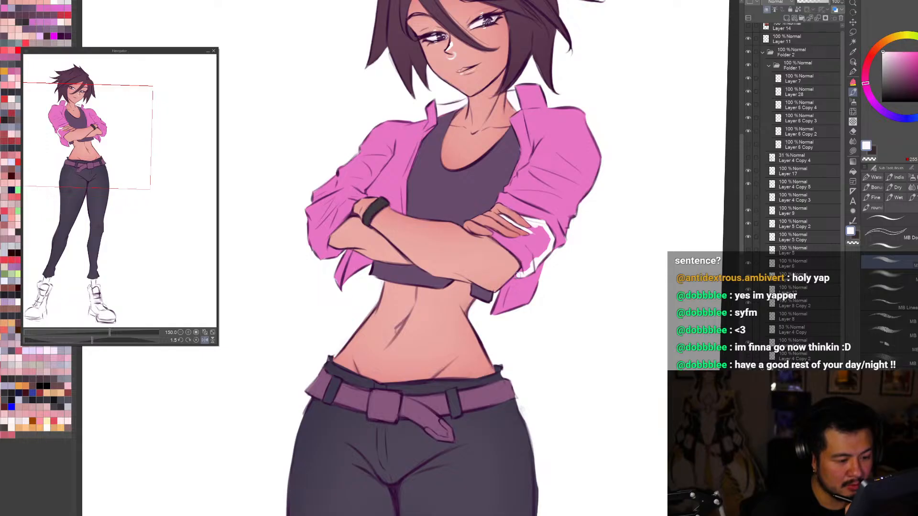
left_click_drag(519, 274, 525, 268)
left_click_drag(487, 230, 524, 260)
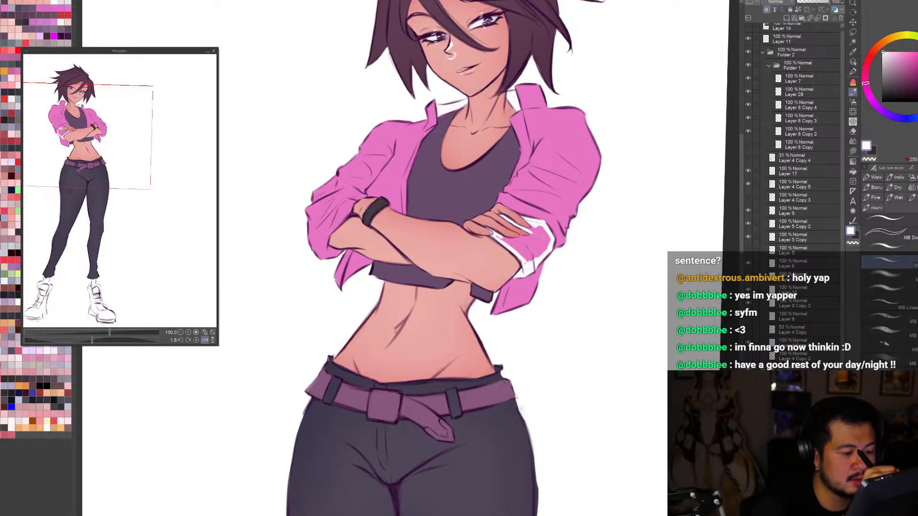
Step: Fill the pink interior of the outlined sleeve cuff with white using the pen
key("p")
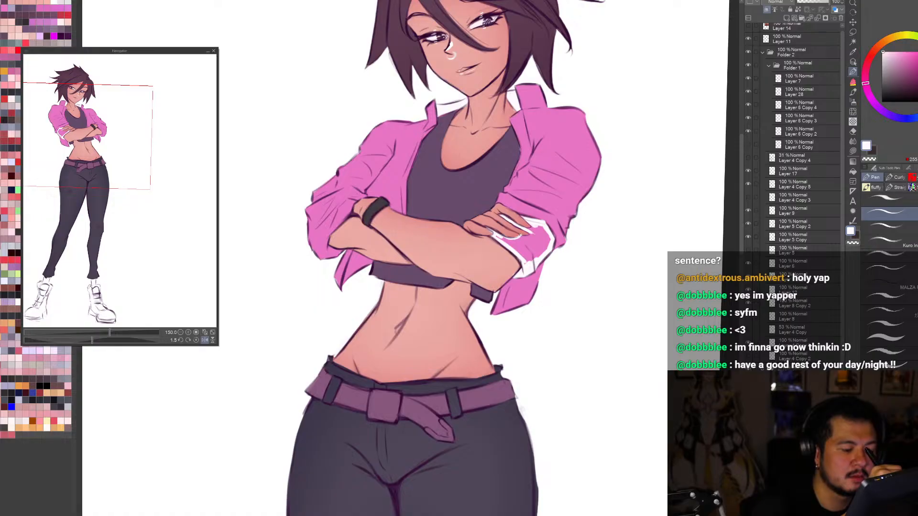
left_click(528, 234)
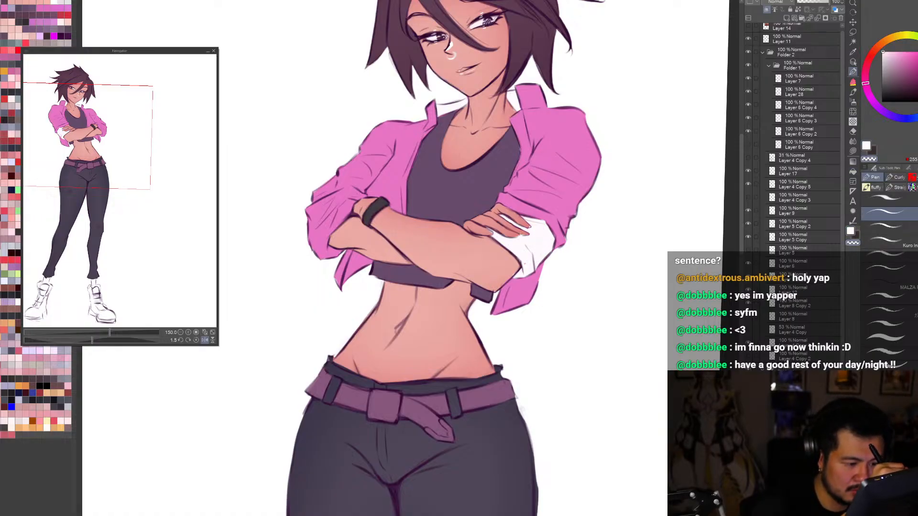
key("c")
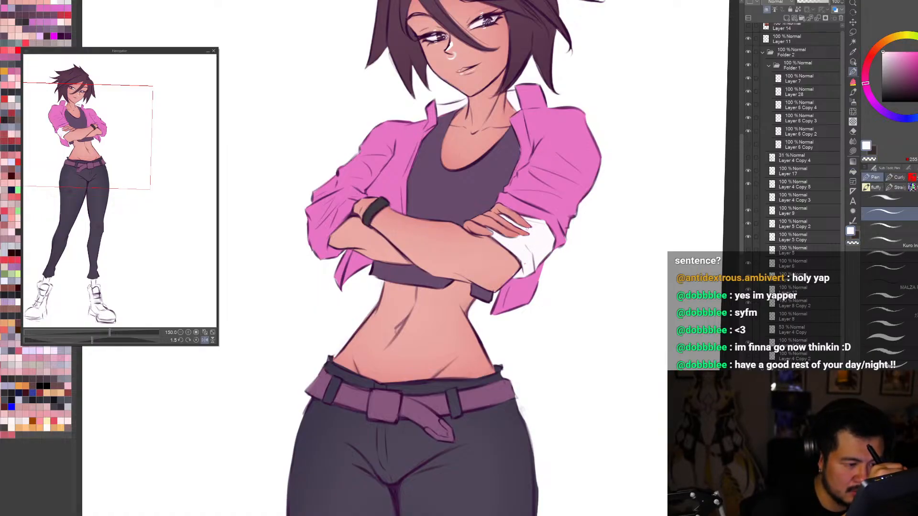
Step: Clean up the leftover pink around the fingertips and inside the white cuff at close zoom
scroll(532, 226, "up", 3)
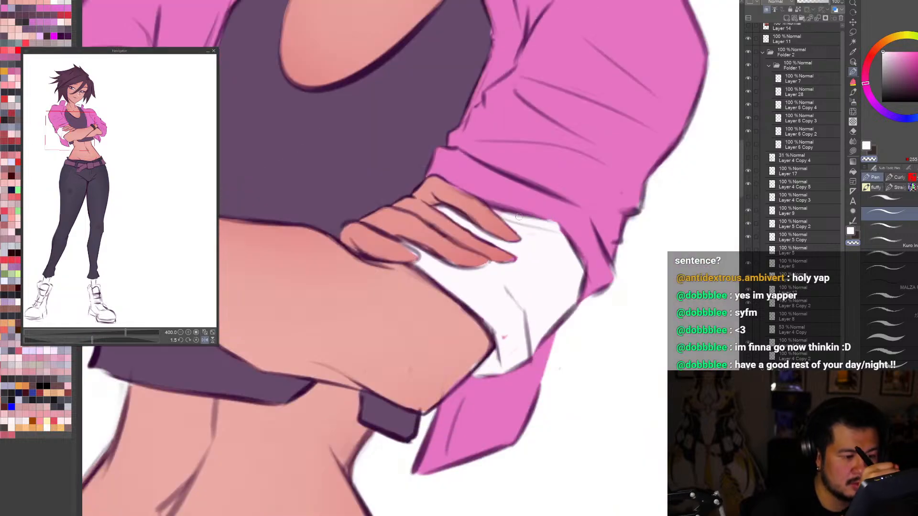
key("c")
key("c")
left_click_drag(548, 222, 564, 229)
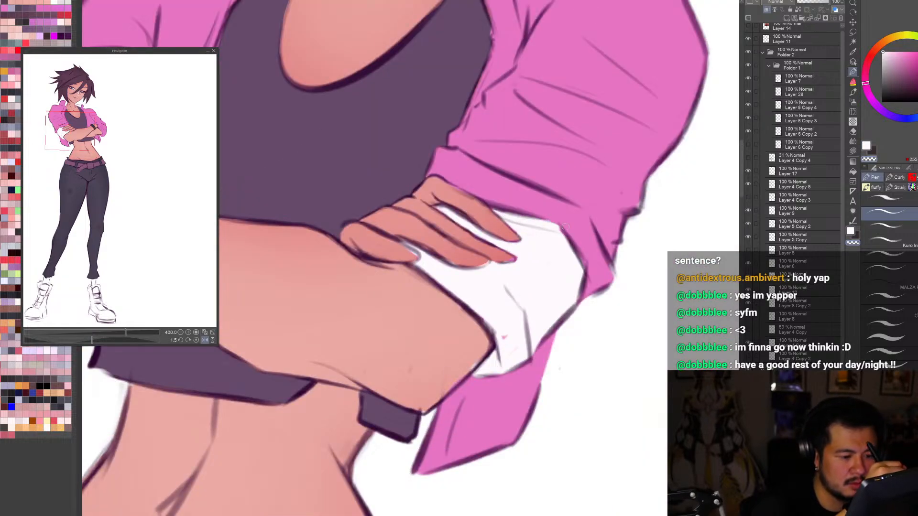
key("c")
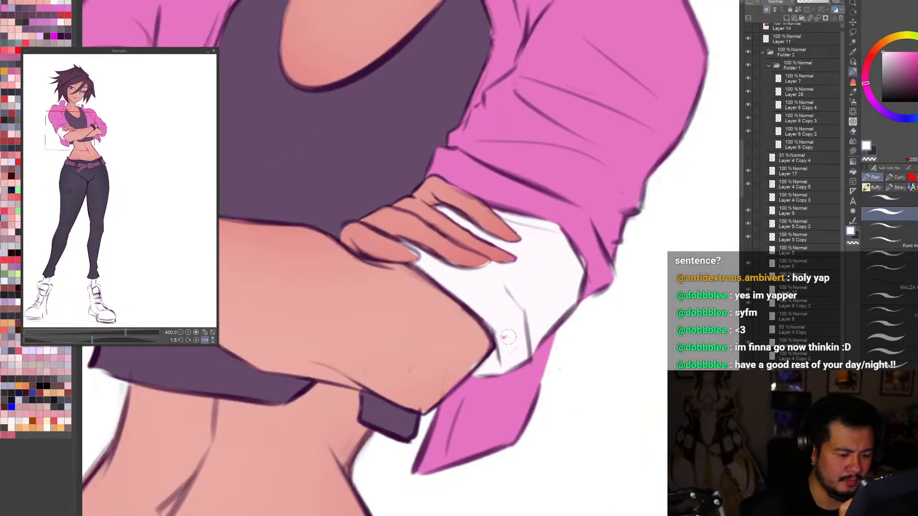
mouse_move(505, 338)
left_mouse_down()
mouse_move(480, 315)
mouse_move(508, 353)
mouse_move(457, 379)
mouse_move(469, 365)
mouse_move(492, 367)
mouse_move(479, 374)
mouse_move(495, 351)
mouse_move(507, 376)
left_mouse_up()
key("c")
key("c")
key("c")
Step: Touch up the outer edge of the white cuff below the resting fingers
key("c")
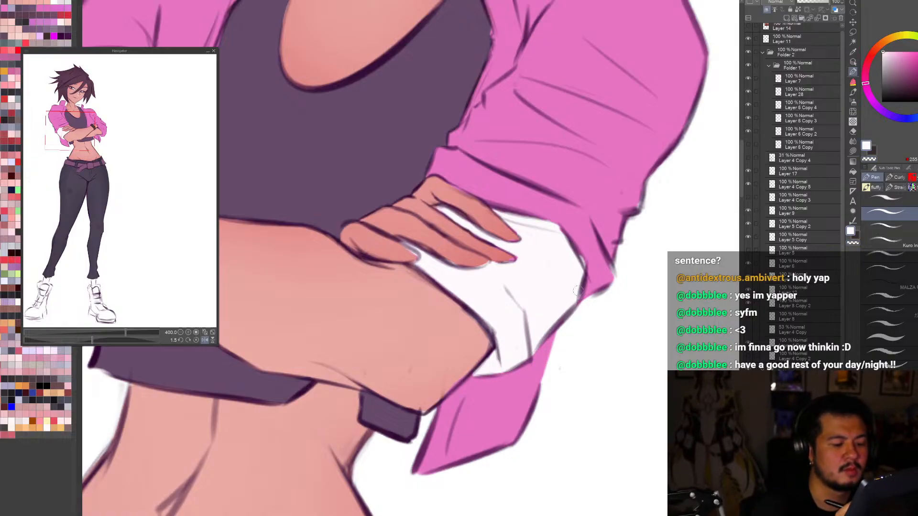
key("c")
key("c")
left_click_drag(564, 233, 586, 273)
key("c")
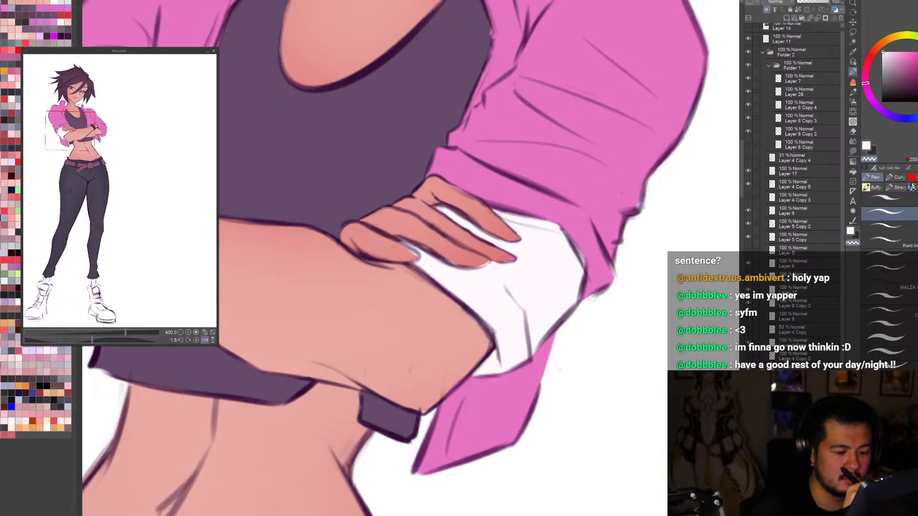
key("ctrl+0")
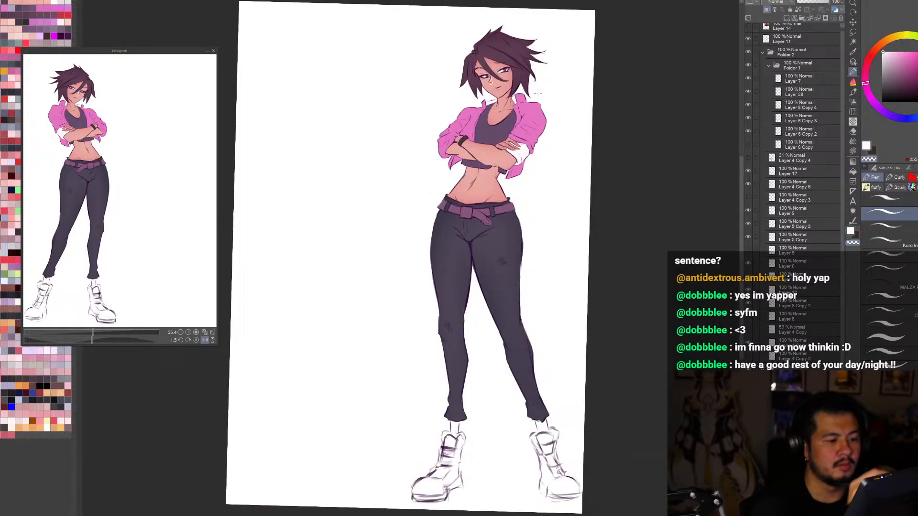
Step: Brush white along the cuff's upper edge above the resting fingers and touch up the area beside the fingertips
scroll(538, 98, "up", 4)
key("r")
left_click_drag(537, 103, 589, 170)
key("b")
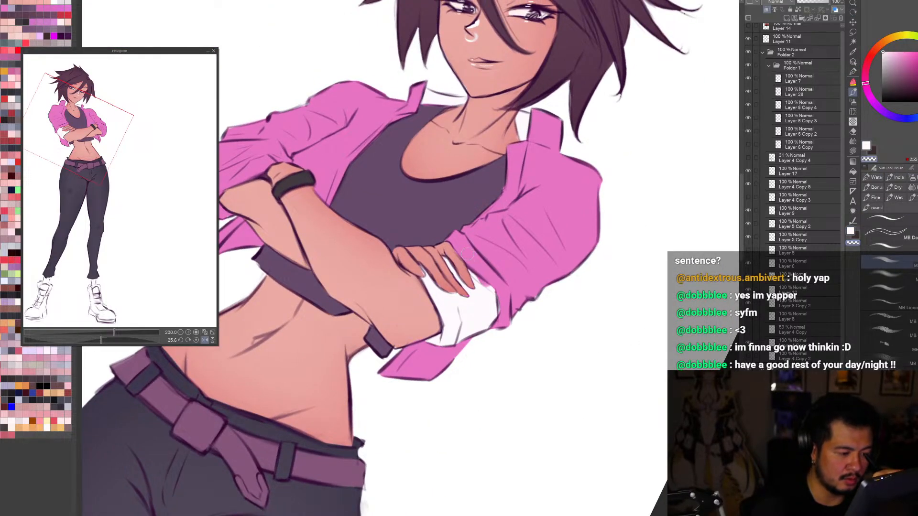
left_click_drag(467, 254, 485, 283)
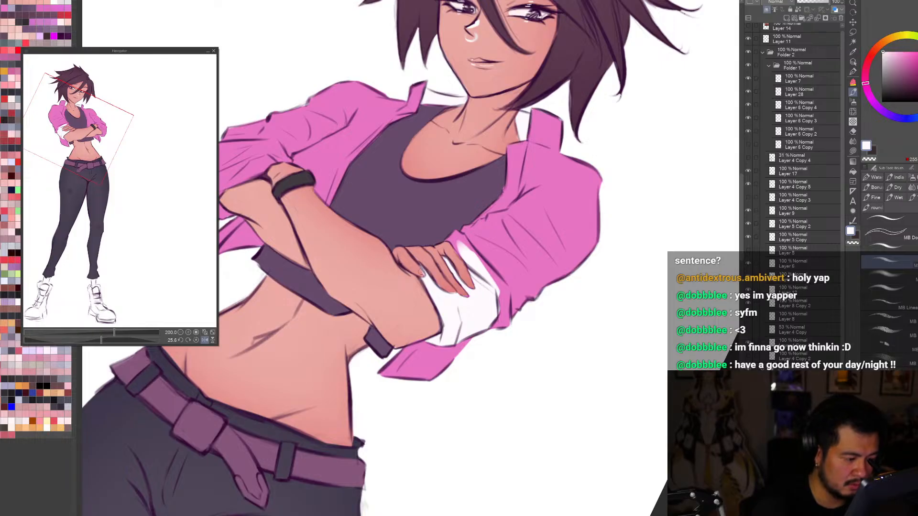
key("c")
left_click_drag(421, 272, 433, 283)
key("c")
key("c")
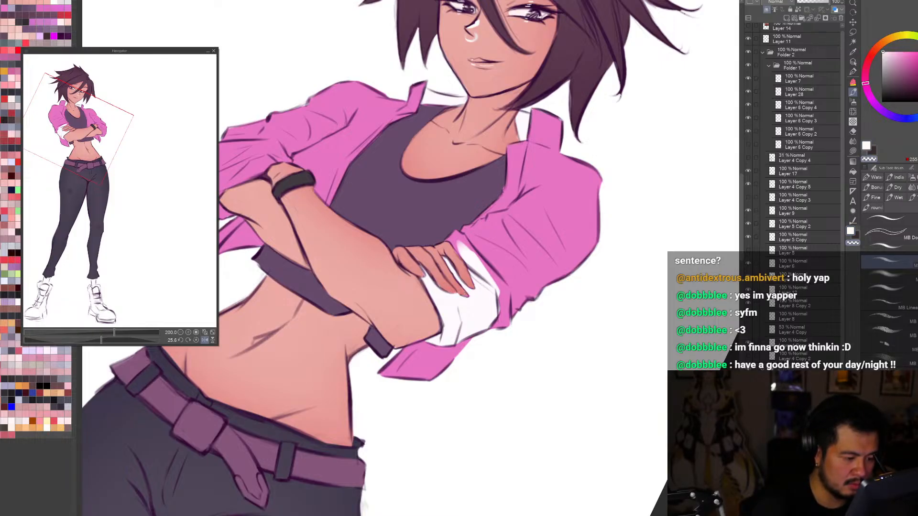
Step: Widen the white cuff from above the fingers down along the pink sleeve to its outer corner
key("c")
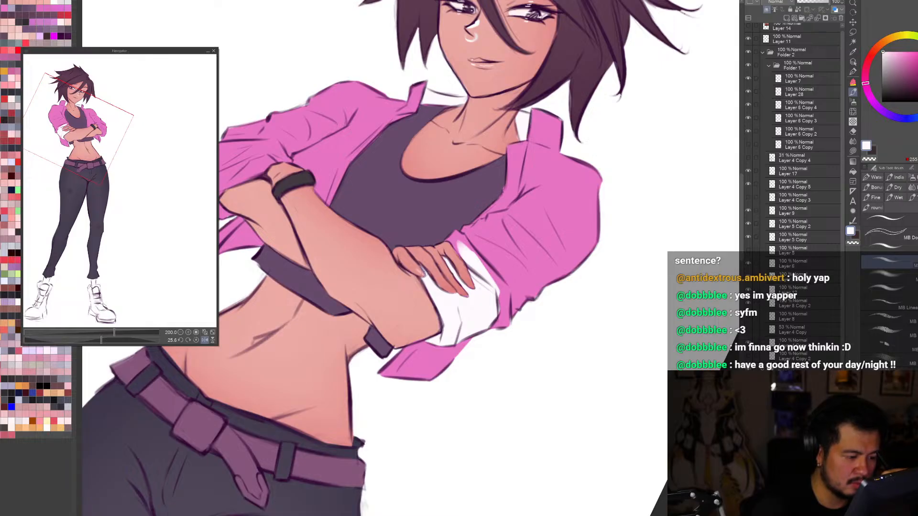
key("c")
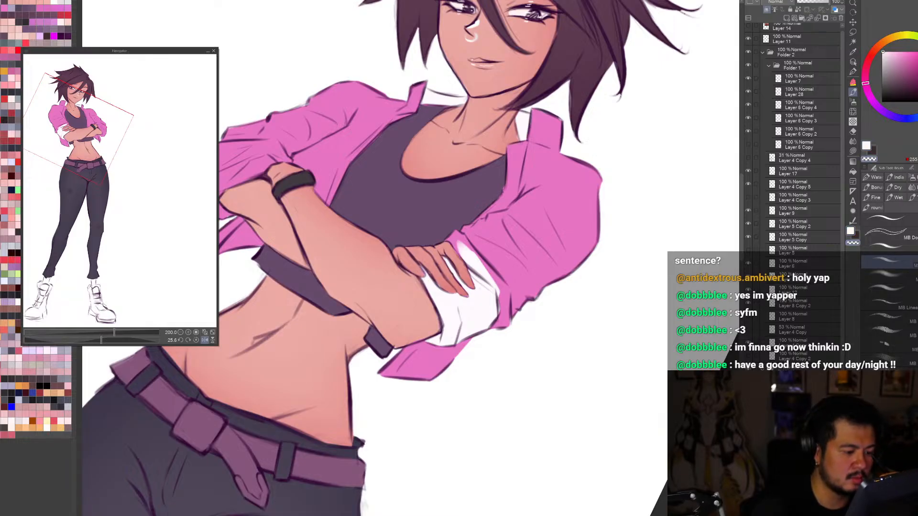
key("c")
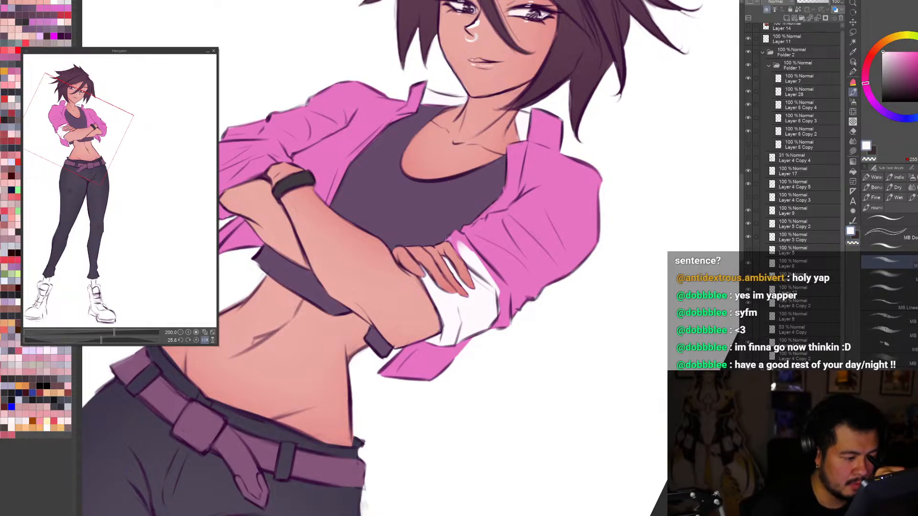
left_click_drag(448, 239, 463, 256)
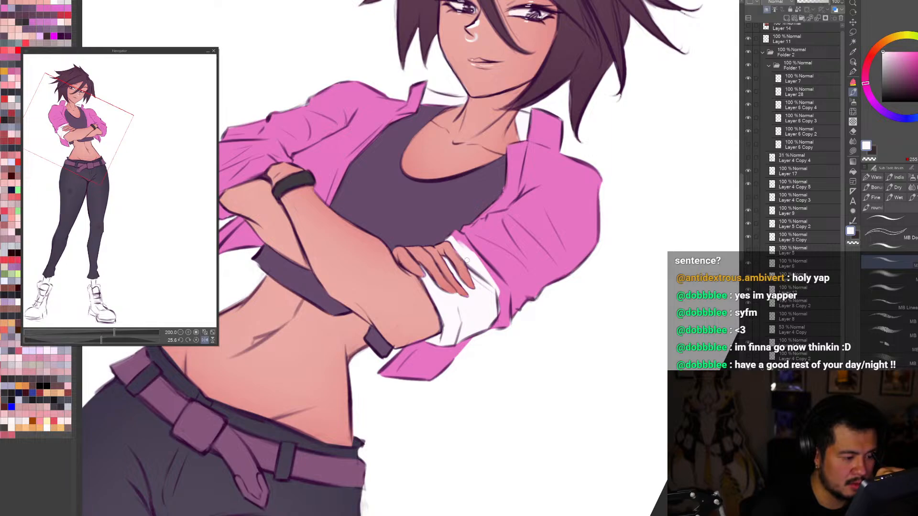
mouse_move(460, 234)
left_mouse_down()
mouse_move(506, 288)
mouse_move(508, 334)
mouse_move(500, 293)
mouse_move(493, 348)
left_mouse_up()
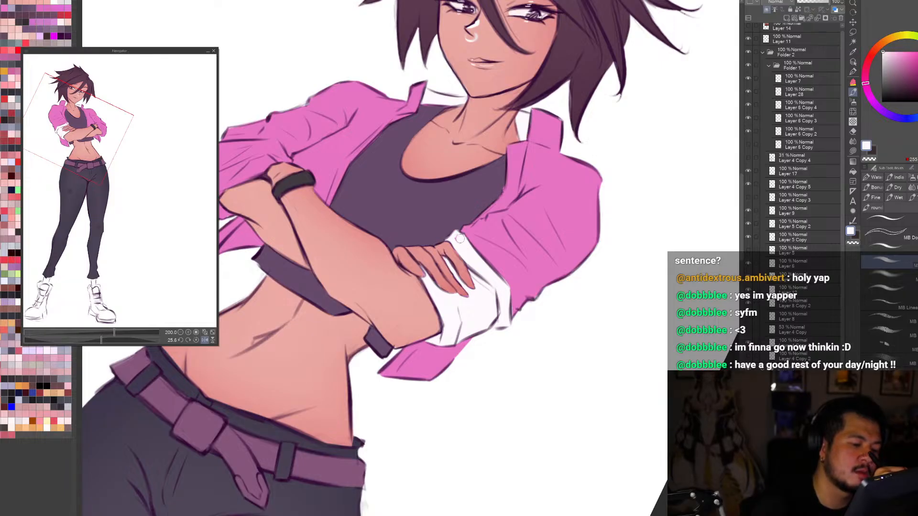
key("ctrl+0")
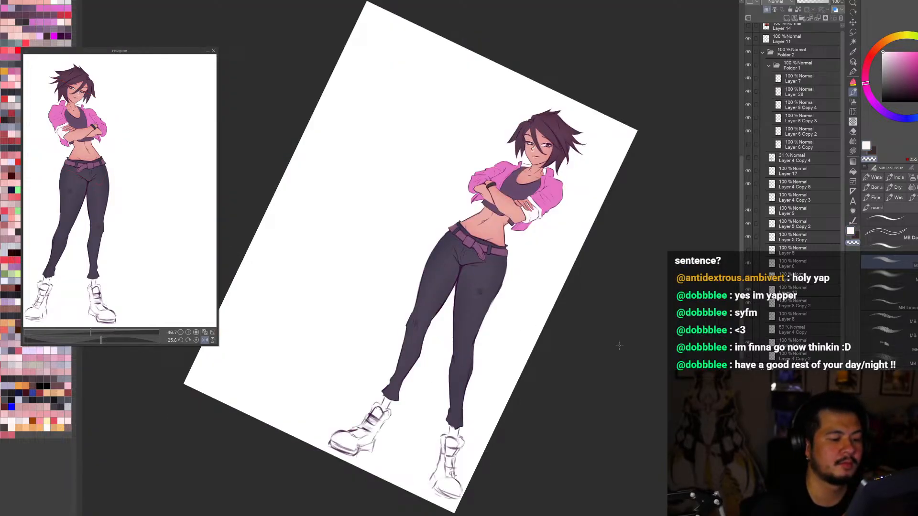
Step: Choose a pale lavender off-white for the cuffs and mirror the canvas view
left_click(884, 54)
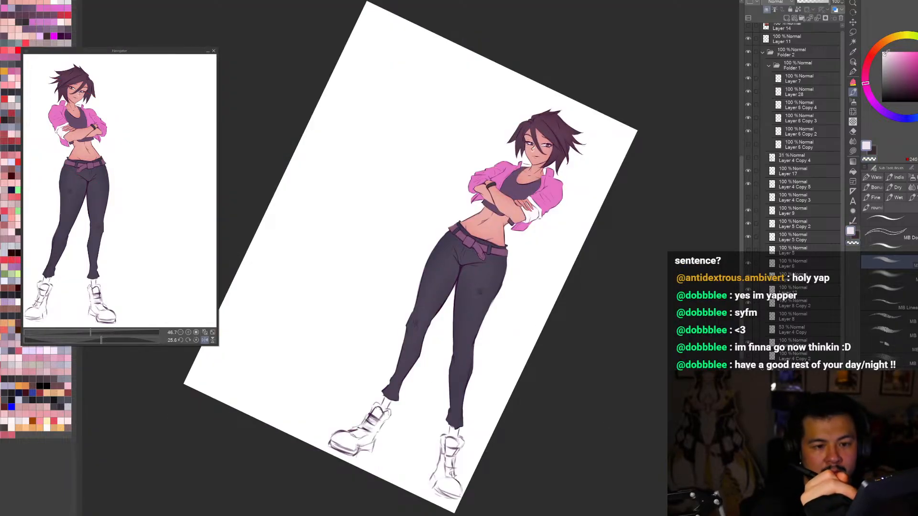
key("alt+Delete")
key("h")
scroll(335, 174, "up", 5)
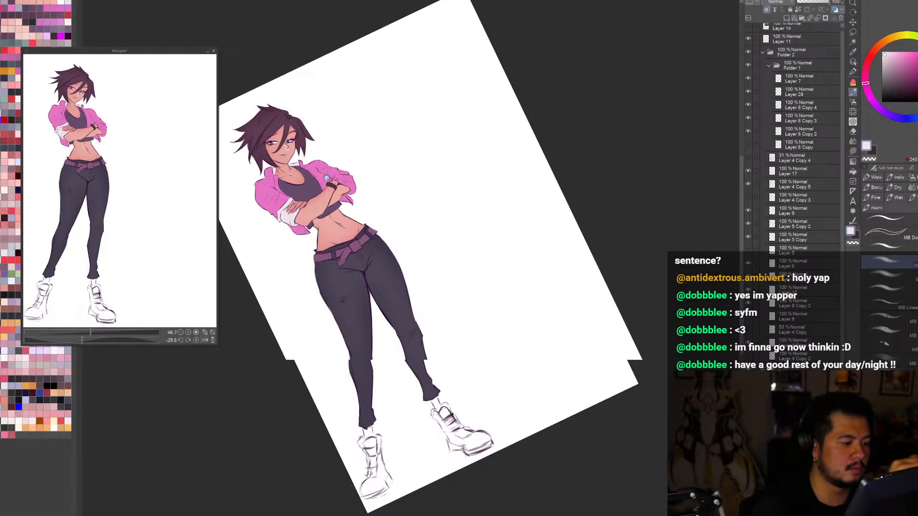
Step: Outline the other folded sleeve cuff, beside the black wristband, with off-white brush strokes
key("r")
left_click_drag(513, 246, 484, 329)
key("b")
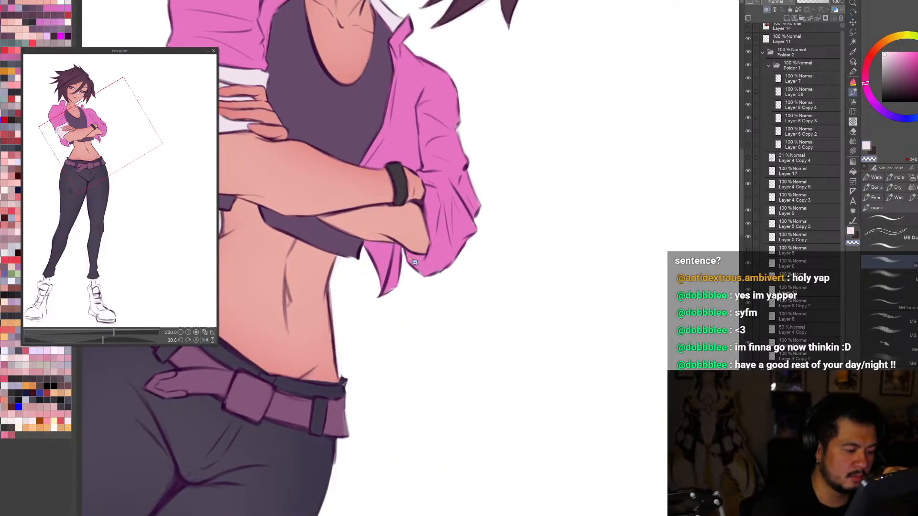
key("c")
left_click_drag(409, 258, 439, 265)
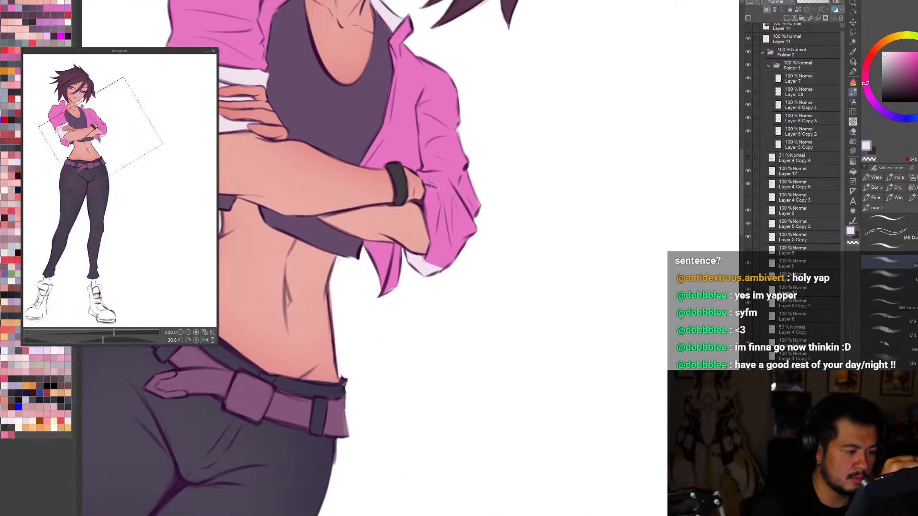
mouse_move(417, 173)
left_mouse_down()
mouse_move(449, 187)
mouse_move(465, 225)
mouse_move(442, 266)
left_mouse_up()
left_click_drag(461, 232, 444, 270)
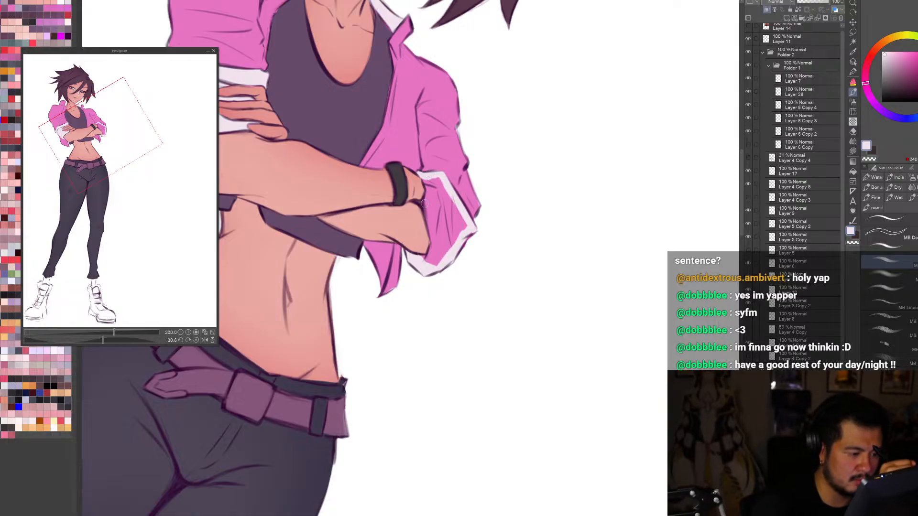
mouse_move(424, 199)
left_mouse_down()
mouse_move(426, 258)
mouse_move(435, 239)
mouse_move(426, 180)
left_mouse_up()
Step: Fill the outlined cuff beside the wristband with off-white and clean up its edge along the forearm
key("g")
left_click(441, 203)
key("p")
key("c")
mouse_move(429, 238)
left_mouse_down()
mouse_move(427, 247)
mouse_move(463, 249)
mouse_move(430, 245)
left_mouse_up()
key("c")
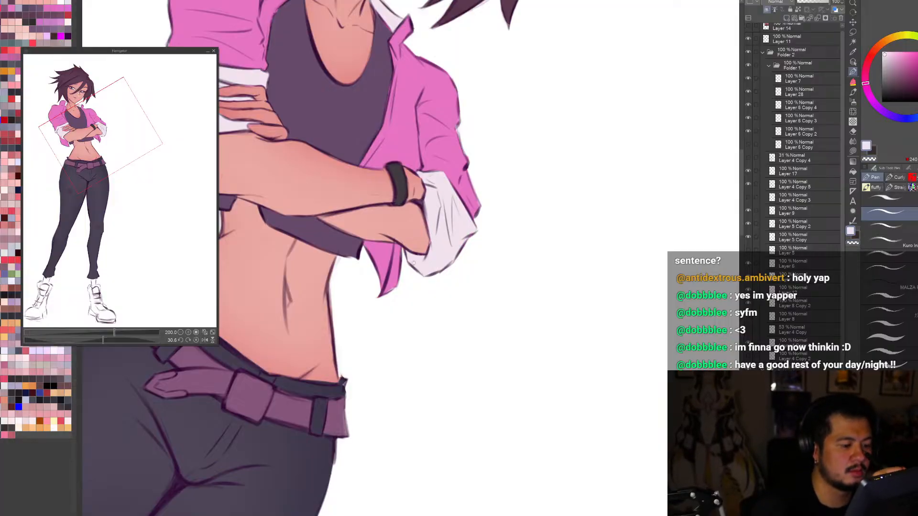
Step: Straighten the canvas and compare both cuffs on the full figure in normal and mirrored view
key("ctrl+0")
key("h")
key("r")
left_click_drag(598, 402, 613, 434)
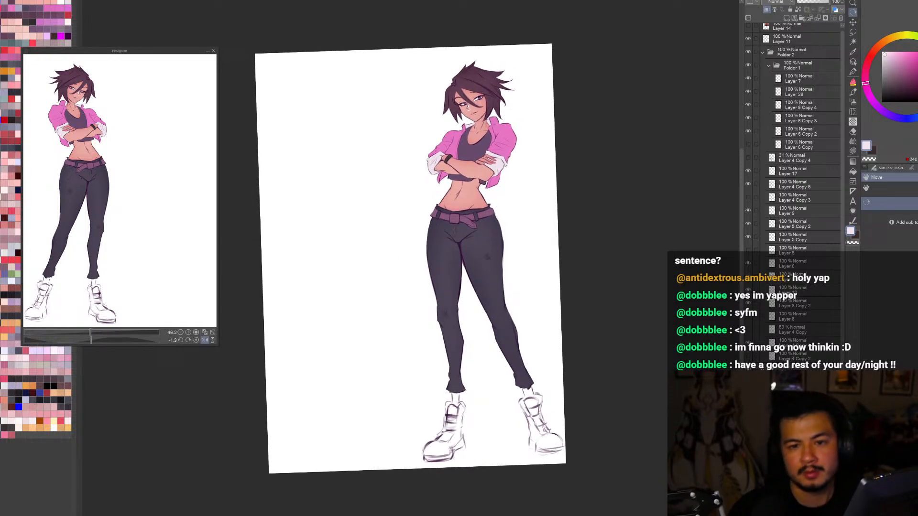
left_click_drag(655, 316, 653, 321)
key("ctrl+0")
key("h")
Step: Adjust the off-white drawing colour slightly and check the full figure in both orientations
key("h")
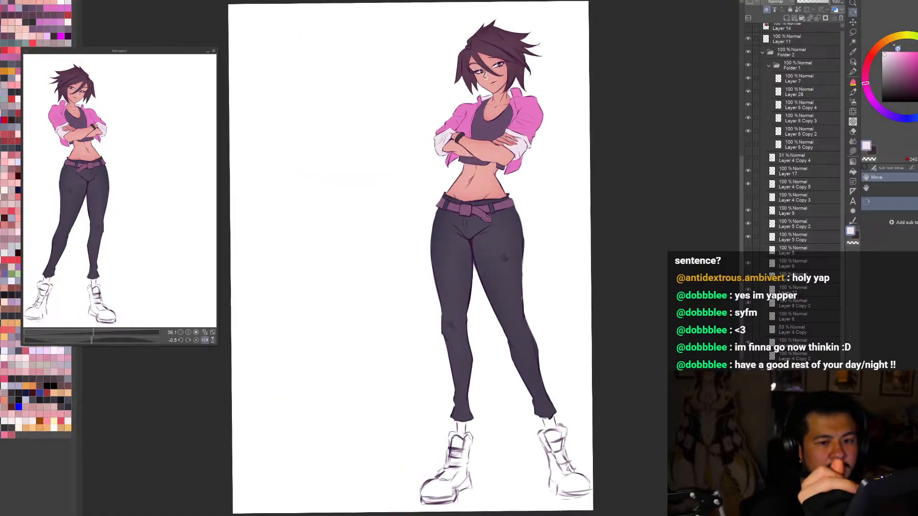
left_click(883, 54)
key("h")
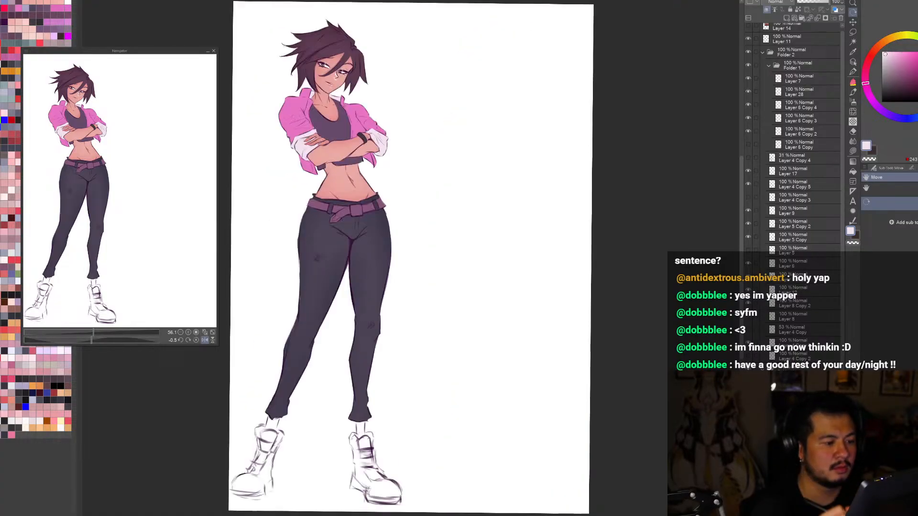
key("h")
scroll(593, 384, "down", 2)
scroll(520, 239, "up", 3)
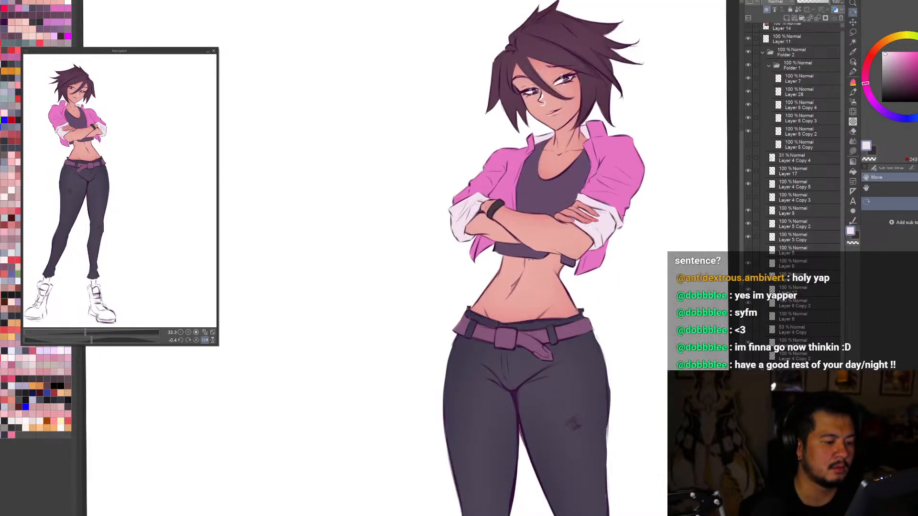
key("m")
mouse_move(490, 212)
left_mouse_down()
mouse_move(440, 259)
mouse_move(490, 214)
left_mouse_up()
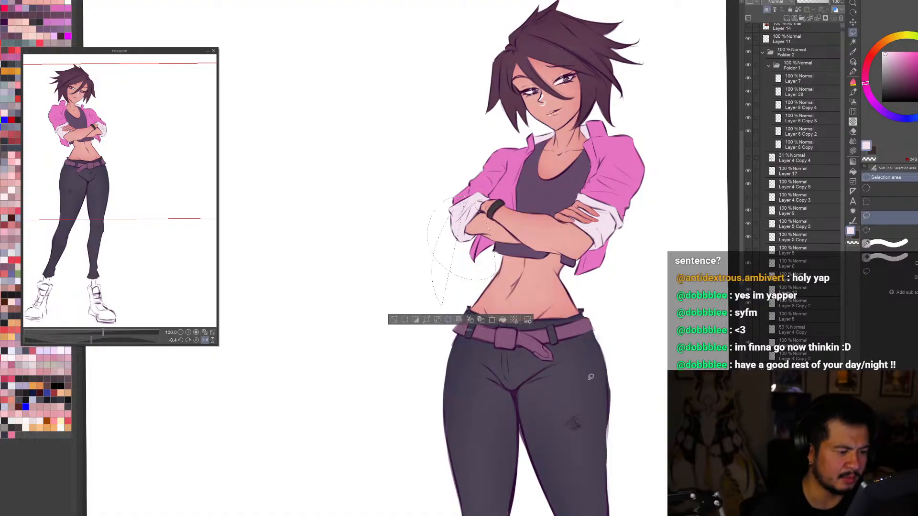
key("h")
scroll(430, 267, "down", 5)
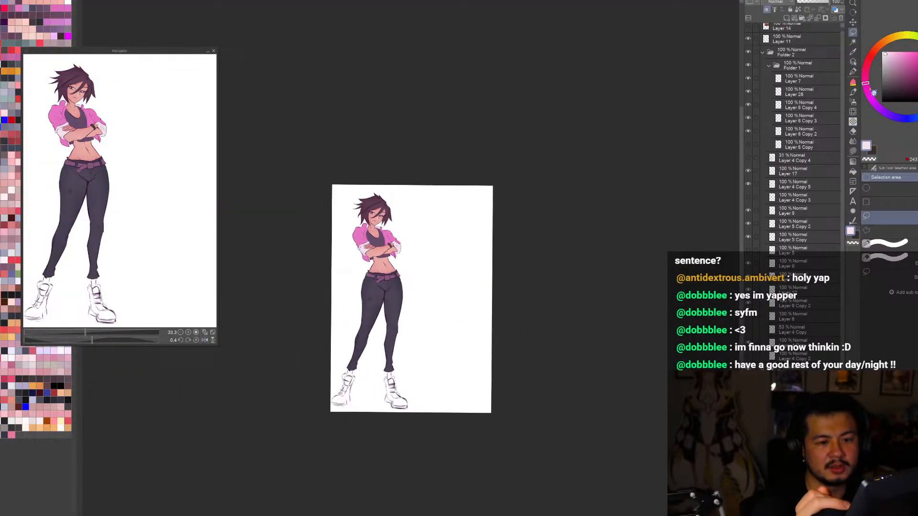
Step: Draw the outer edge of the cuff beside the wristband with an enlarged pen in the dark purple line colour
key("o")
scroll(430, 287, "up", 2)
scroll(406, 247, "up", 4)
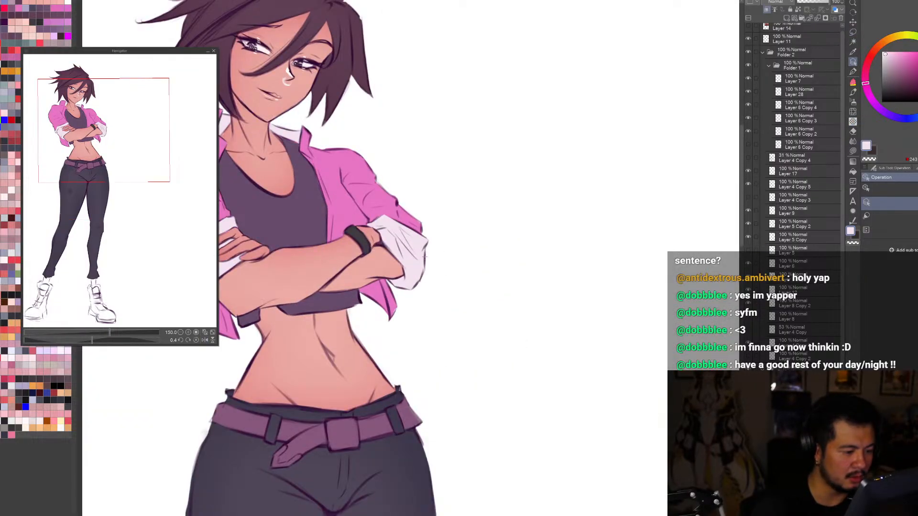
key("b")
key("p")
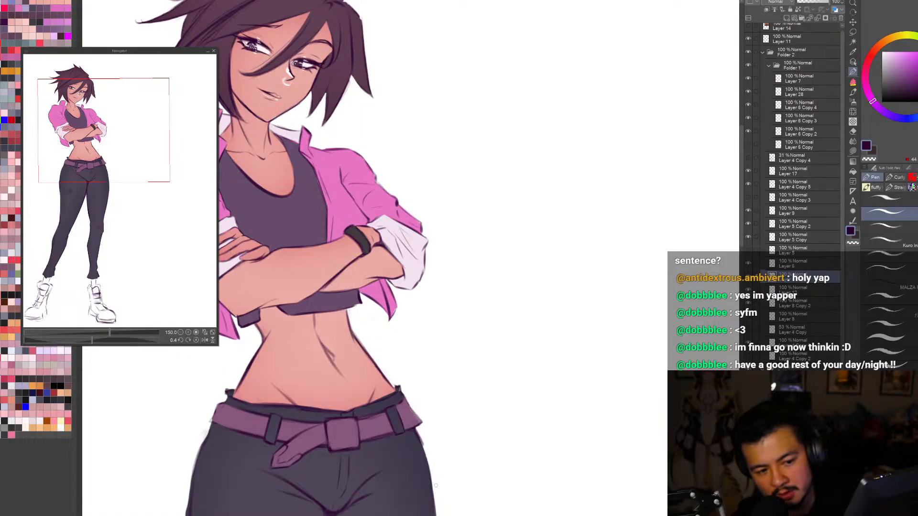
key("]")
key("]")
key("]")
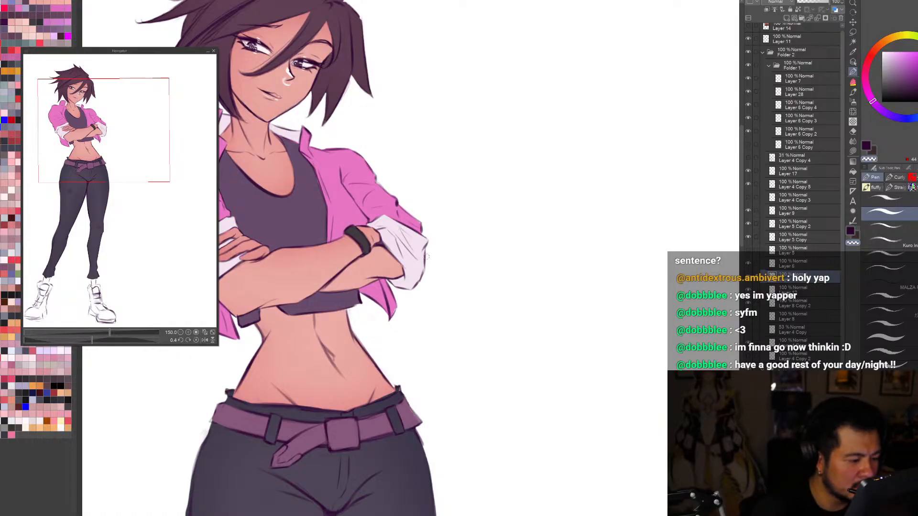
left_click_drag(425, 250, 418, 288)
scroll(463, 288, "down", 3)
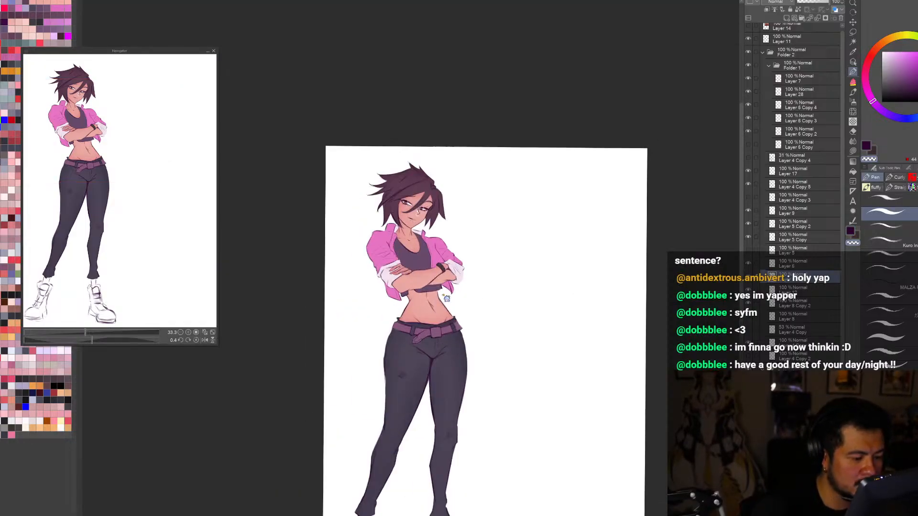
Step: Refine the outer edge of the cuff beside the wristband with a smaller pen and sample the dark line colour
scroll(437, 292, "up", 2)
key("c")
key("[")
key("[")
key("[")
left_click_drag(485, 242, 481, 271)
scroll(487, 254, "up", 2)
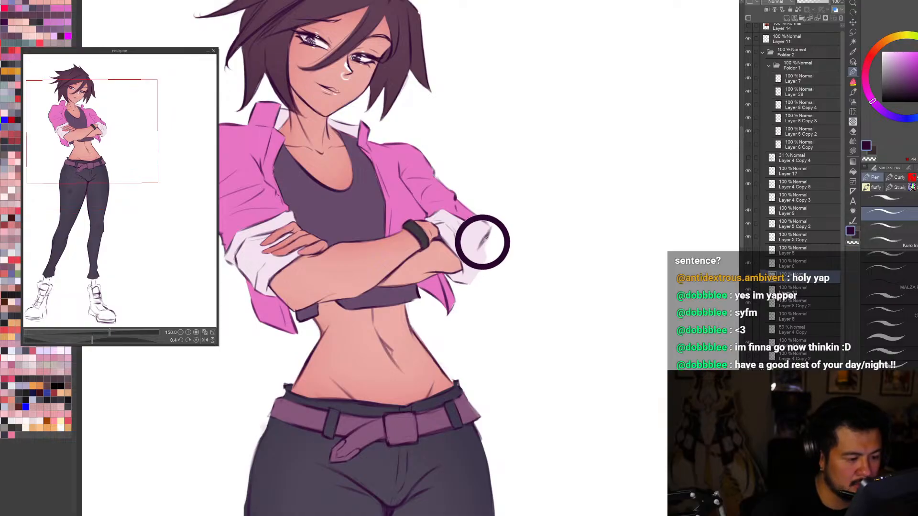
Step: Try a dark brush line down the outer edge of the cuff beside the wristband in mirrored view
key("b")
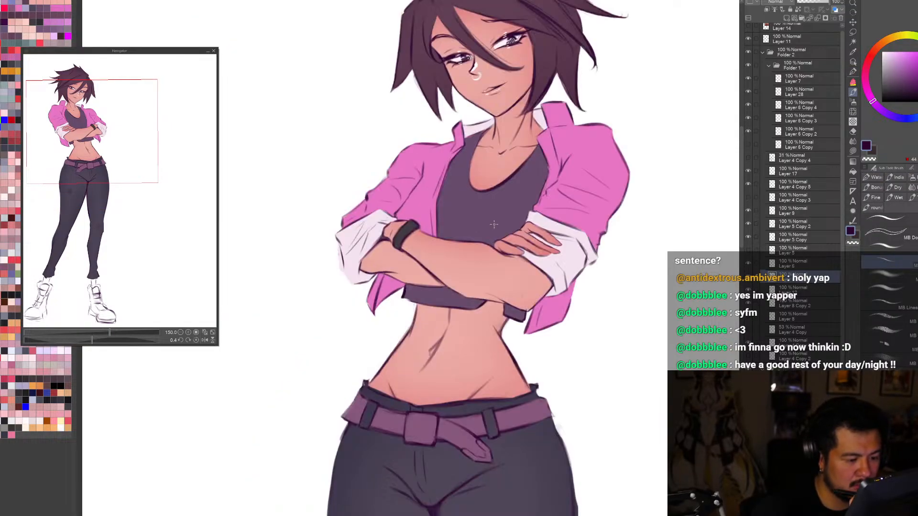
key("h")
left_click_drag(338, 243, 342, 278)
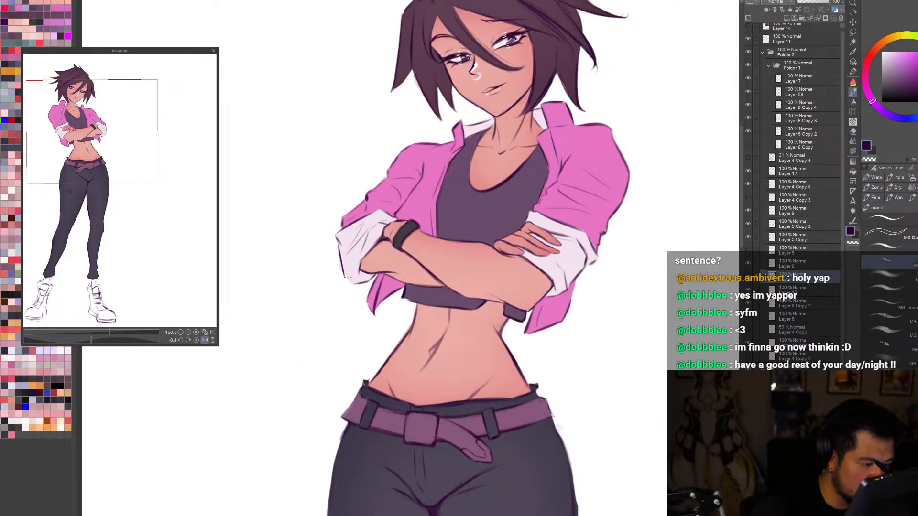
key("ctrl+0")
key("h")
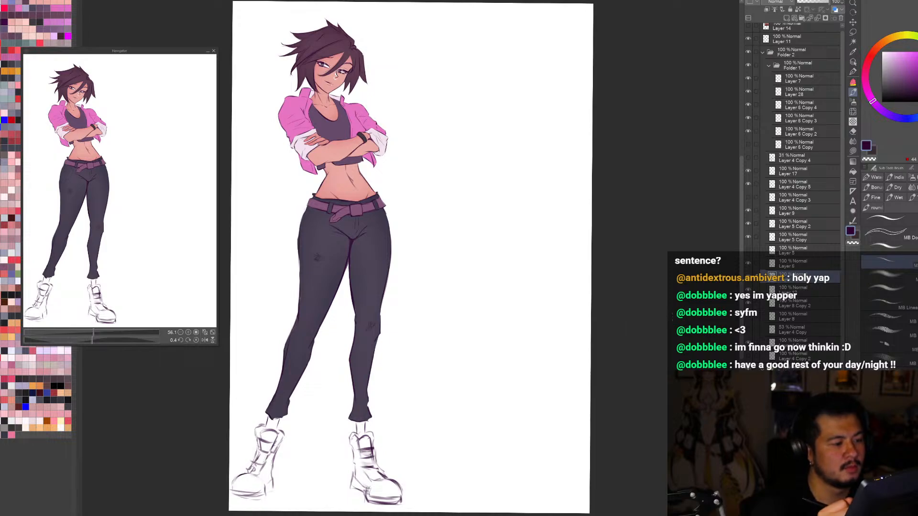
Step: Undo the last dark line and touch up the outer edge of the cuff beside the wristband, checking it in both orientations
scroll(597, 310, "down", 2)
scroll(444, 177, "up", 4)
key("ctrl+z")
left_click_drag(568, 321, 559, 353)
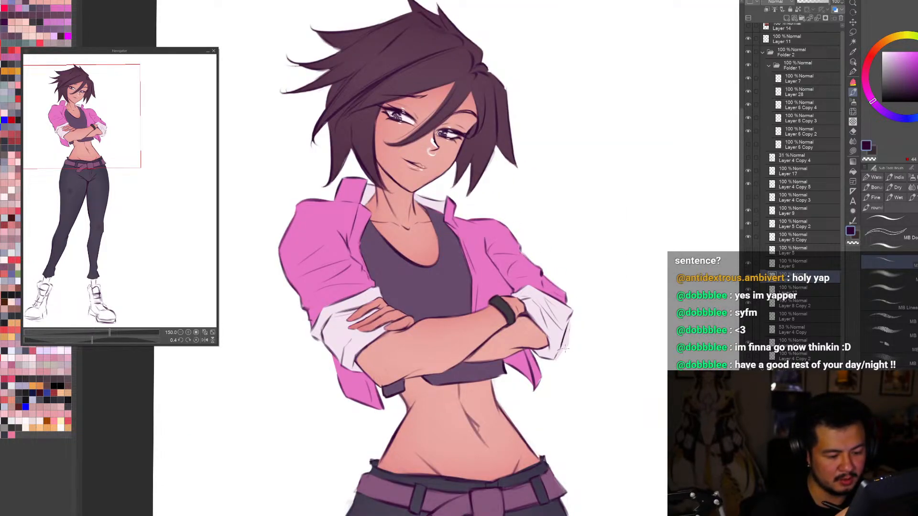
key("ctrl+0")
key("h")
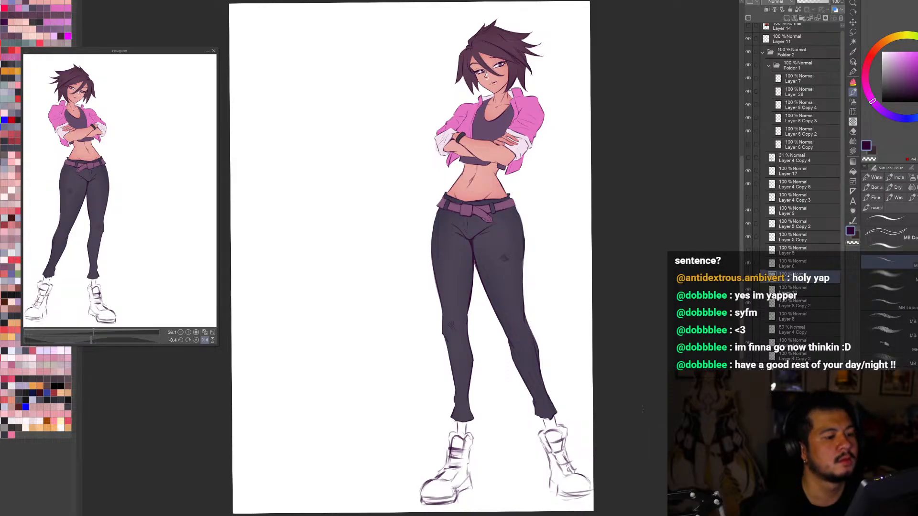
scroll(433, 128, "up", 5)
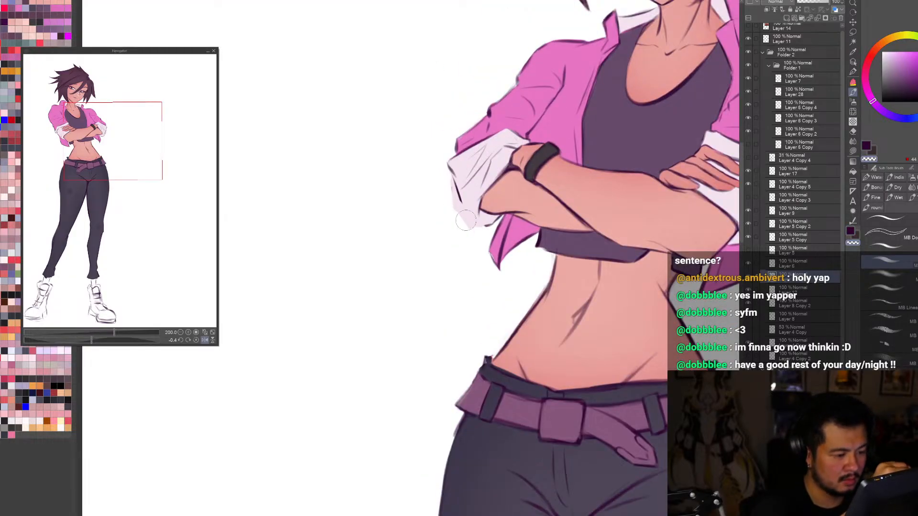
key("h")
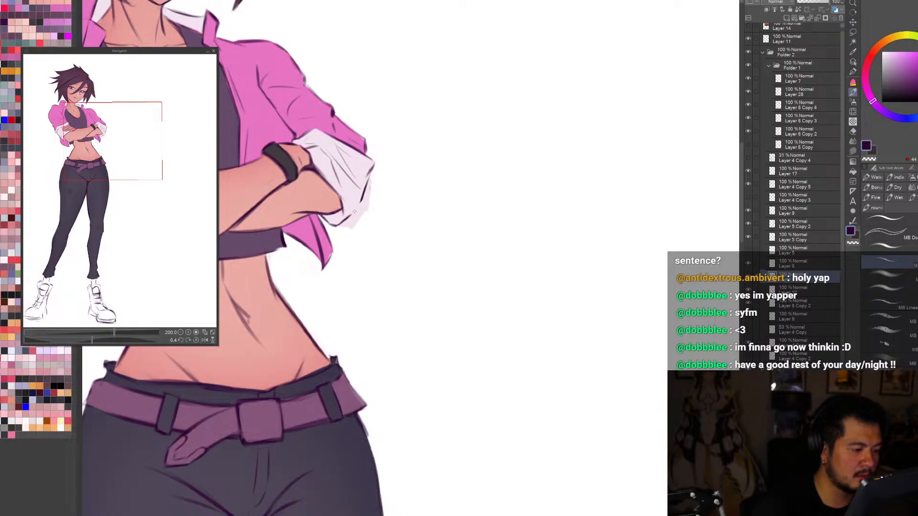
key("ctrl+0")
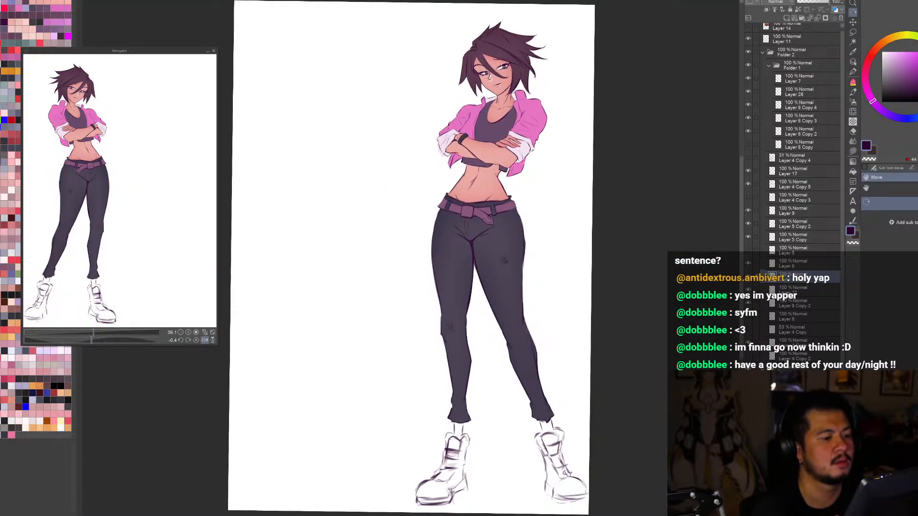
key("h")
scroll(410, 256, "down", 1)
scroll(346, 119, "up", 4)
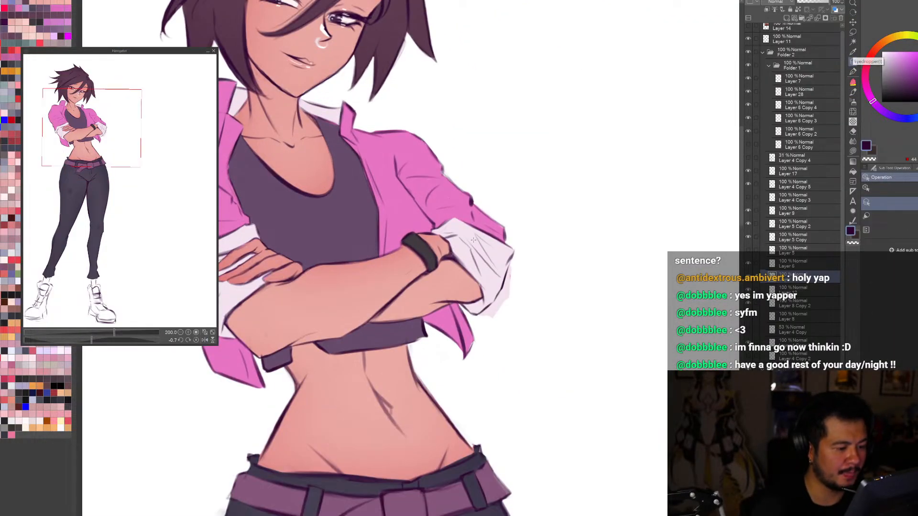
Step: Clean off the off-white paint spilling past the outer outline of the cuff beside the wristband with a pen in transparent colour
left_click(473, 241, "ctrl+shift")
left_click(473, 242, "alt")
left_click_drag(474, 242, 465, 219)
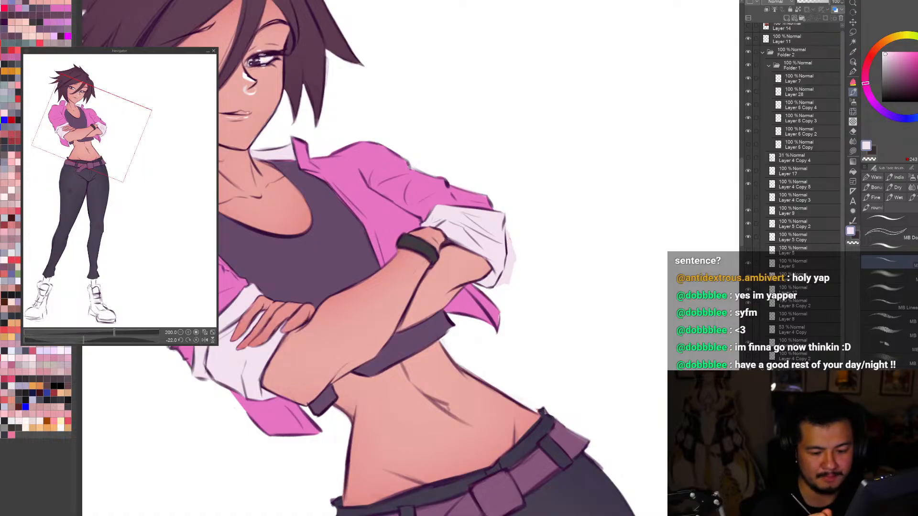
scroll(803, 191, "down", 3)
key("p")
key("c")
left_click_drag(512, 232, 511, 271)
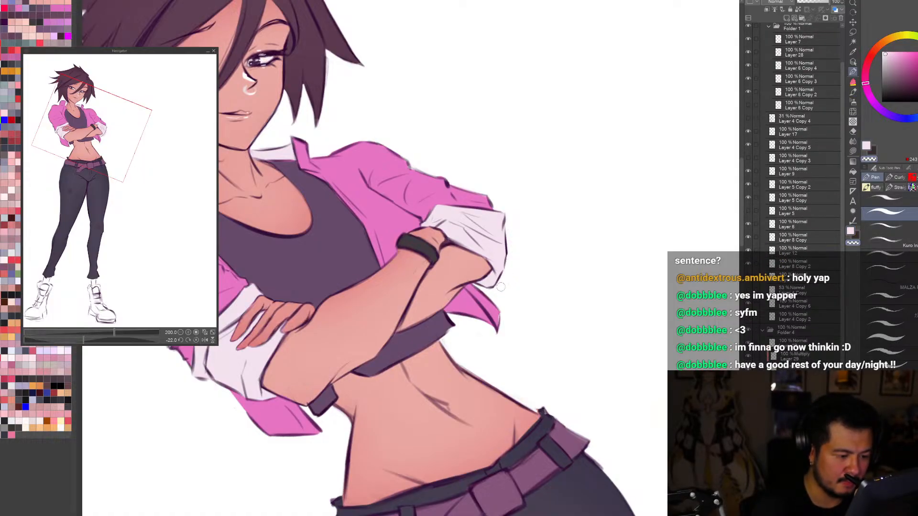
left_click(493, 304, "alt")
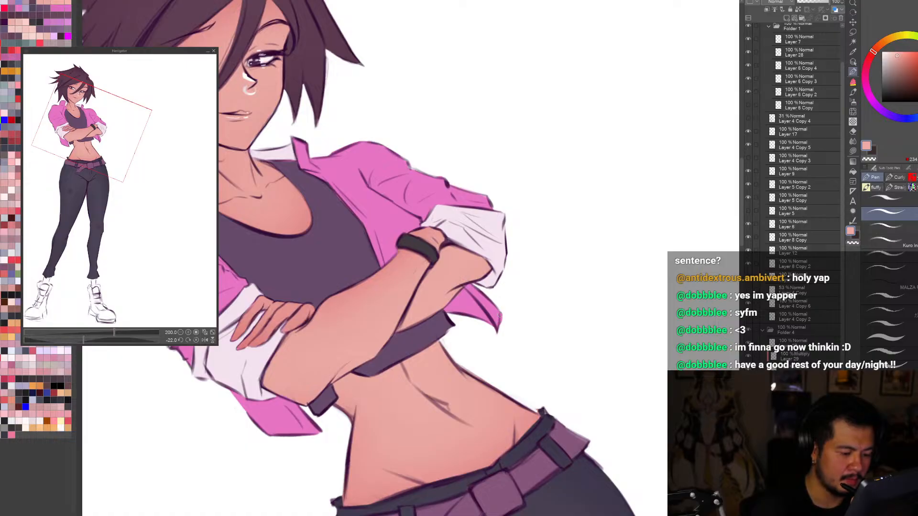
key("c")
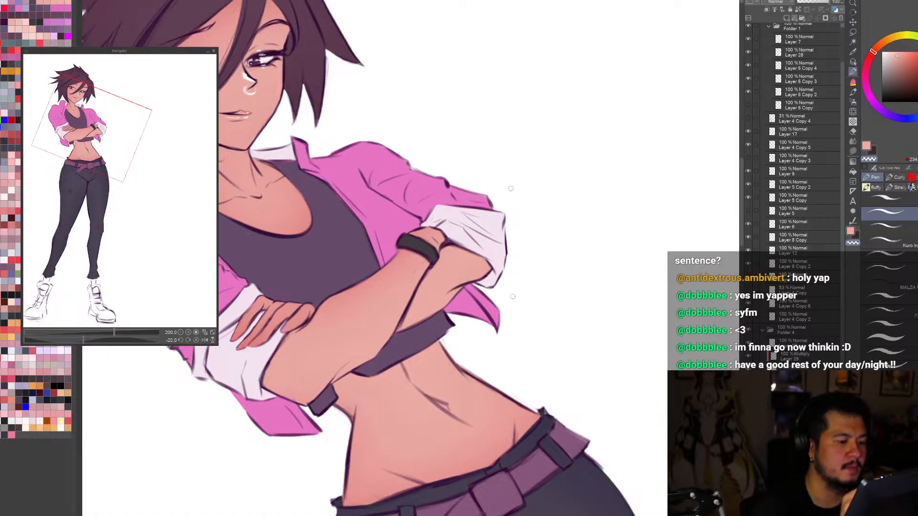
Step: Check the full figure mirrored and set the drawing colour to a pale lavender off-white
key("ctrl+0")
key("h")
key("r")
left_click_drag(509, 169, 469, 139)
key("ctrl+0")
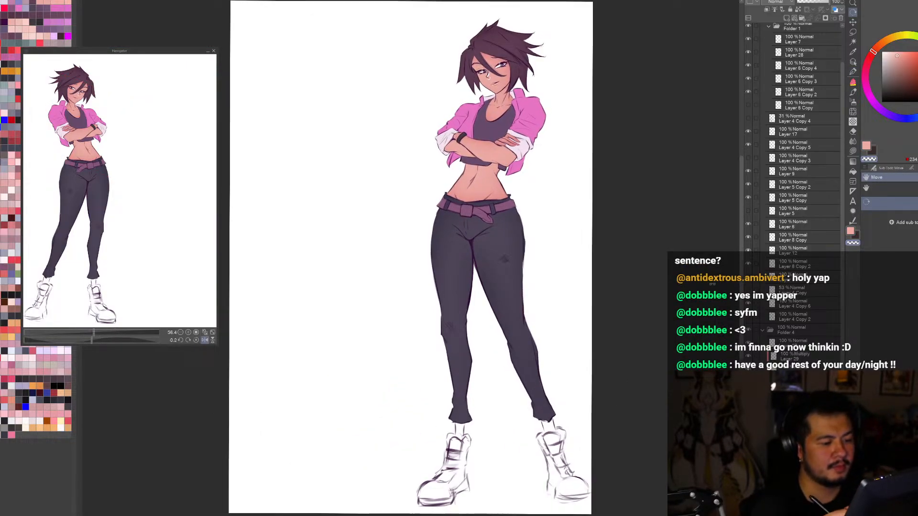
left_click(853, 63)
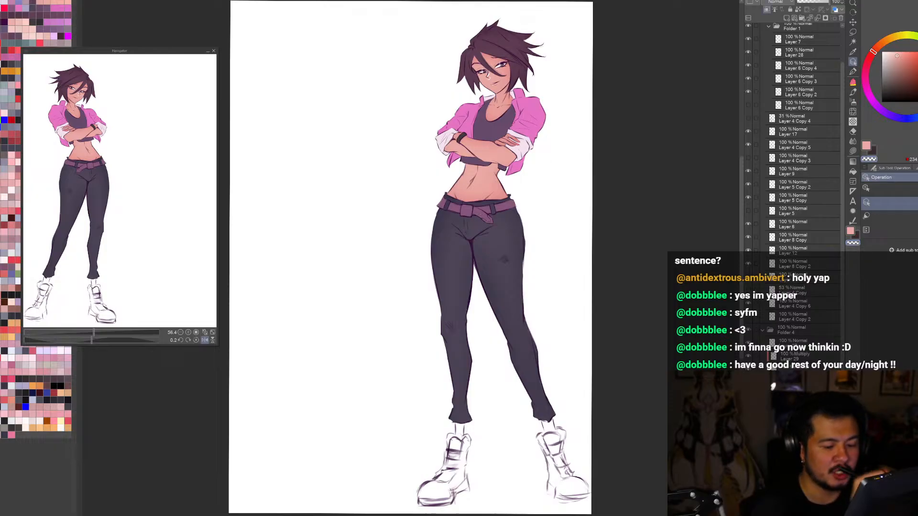
left_click(886, 56)
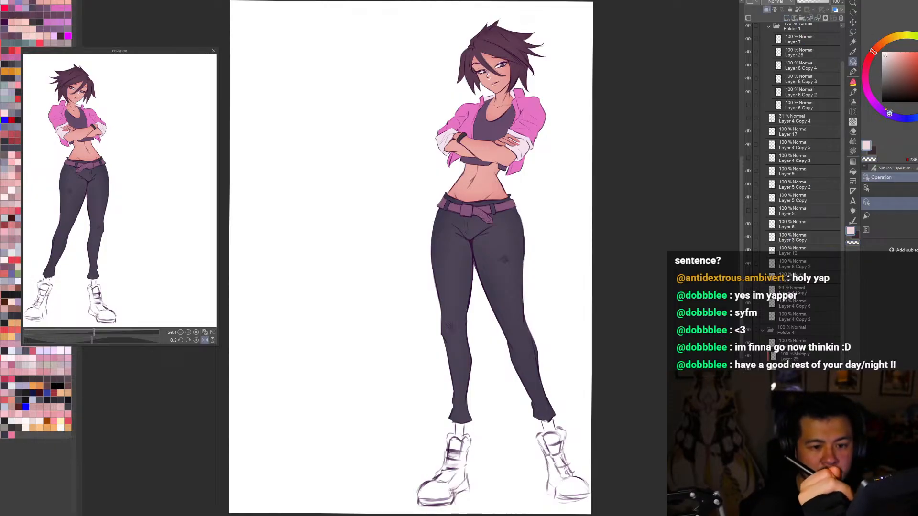
left_click(876, 105)
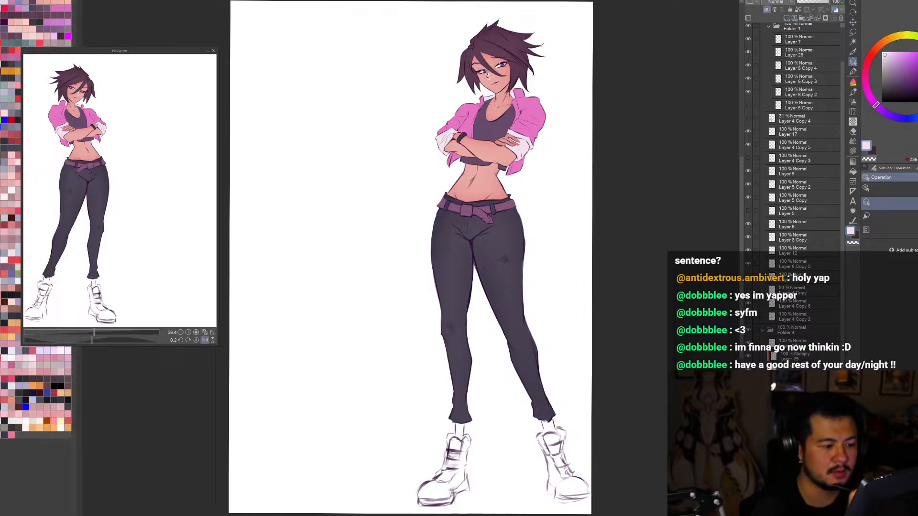
Step: Paint the belt buckle and the edge of the belt's hanging tip in the pale lavender off-white
scroll(484, 209, "up", 3)
left_click_drag(497, 224, 487, 311)
mouse_move(444, 262)
left_mouse_down()
mouse_move(439, 252)
mouse_move(467, 240)
mouse_move(474, 263)
mouse_move(451, 266)
mouse_move(457, 251)
mouse_move(465, 256)
mouse_move(465, 236)
mouse_move(442, 241)
left_mouse_up()
key("c")
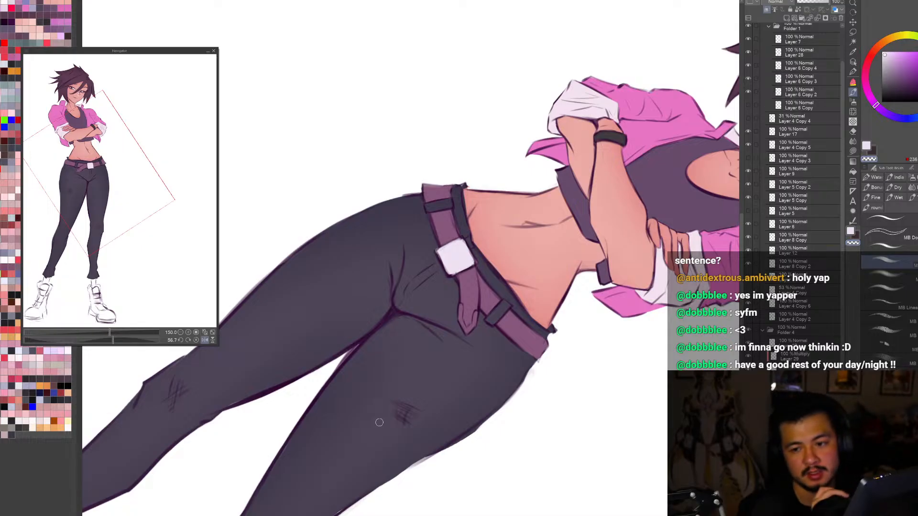
key("c")
mouse_move(459, 306)
left_mouse_down()
mouse_move(468, 332)
mouse_move(477, 315)
mouse_move(477, 330)
mouse_move(465, 322)
mouse_move(465, 336)
left_mouse_up()
key("c")
key("c")
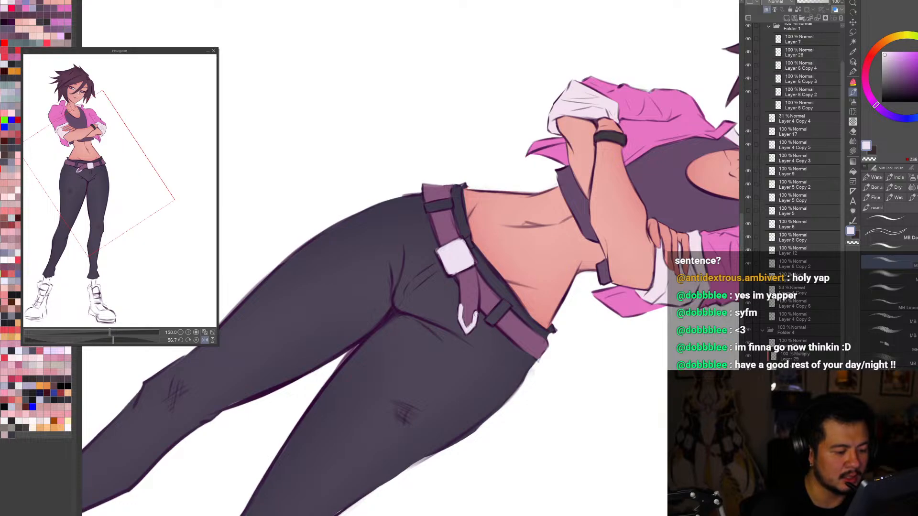
Step: Straighten the view and check the light belt buckle and tip on the full figure in both orientations
key("ctrl+0")
key("r")
left_click_drag(428, 444, 649, 411)
key("ctrl+0")
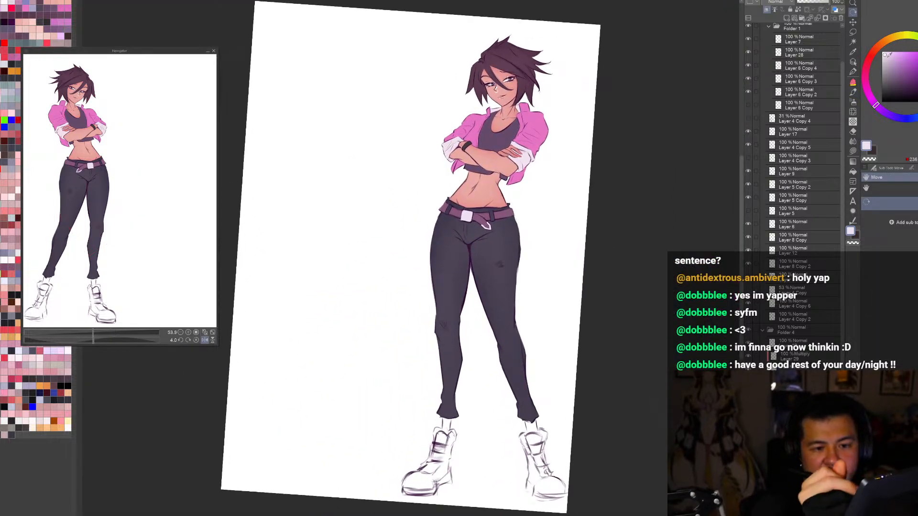
left_click_drag(678, 366, 685, 352)
key("ctrl+0")
key("h")
key("h")
key("ctrl+0")
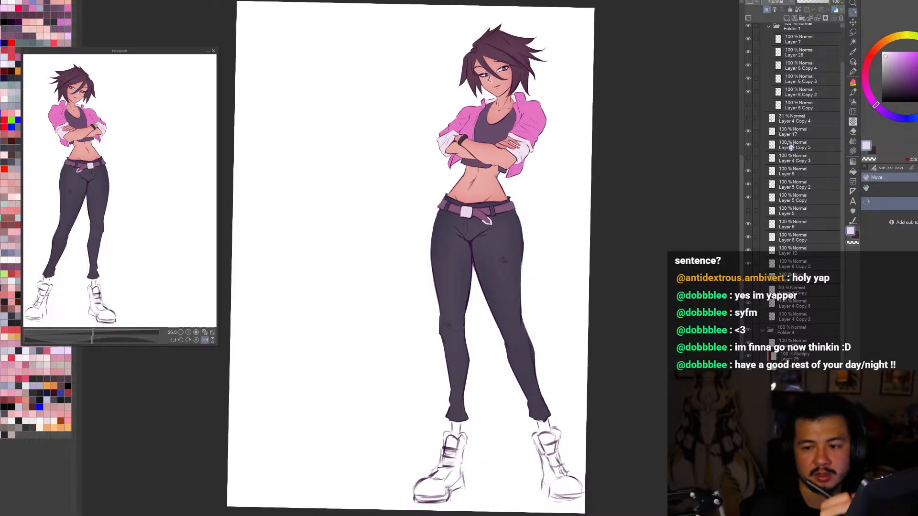
Step: Shift the pale lavender of the belt buckle and tip to a slightly darker, greyer tone and check the figure mirrored
left_click(885, 56)
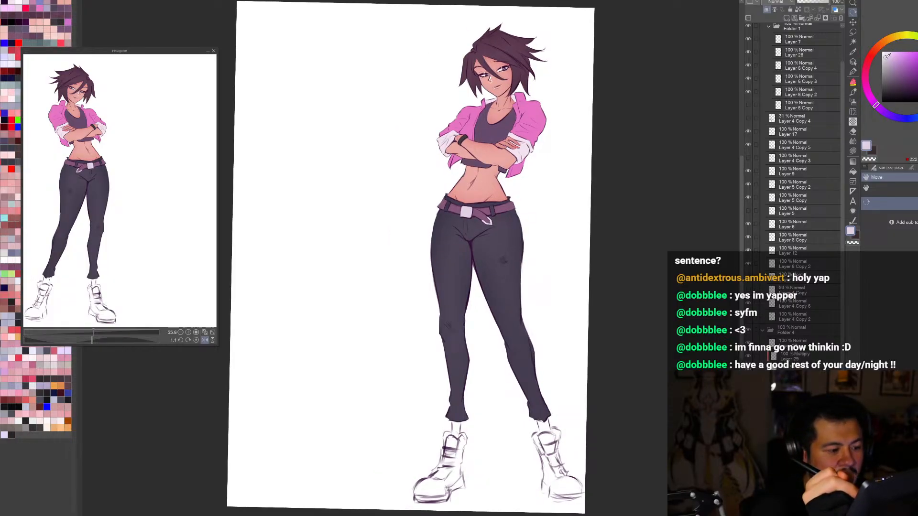
left_click(886, 59)
left_click(884, 60)
key("h")
key("h")
key("ctrl+minus")
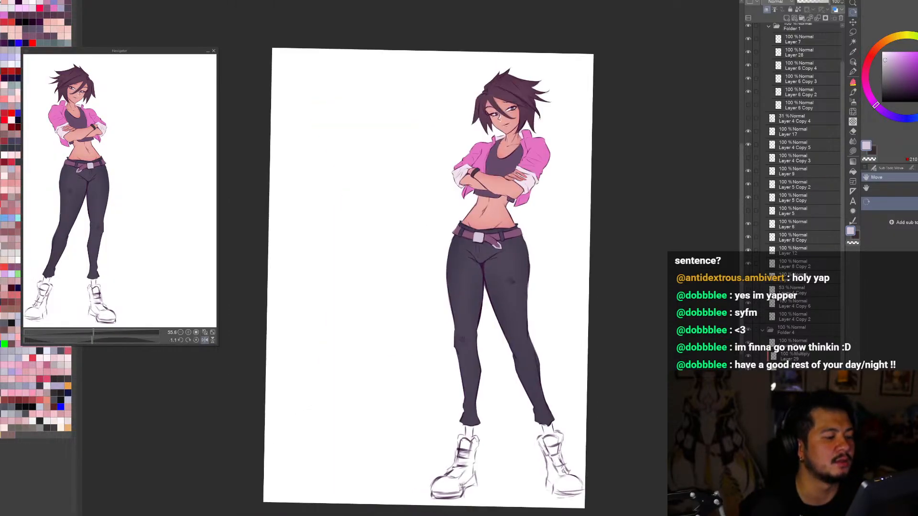
left_click_drag(683, 355, 687, 346)
key("ctrl+0")
key("h")
key("h")
key("h")
key("h")
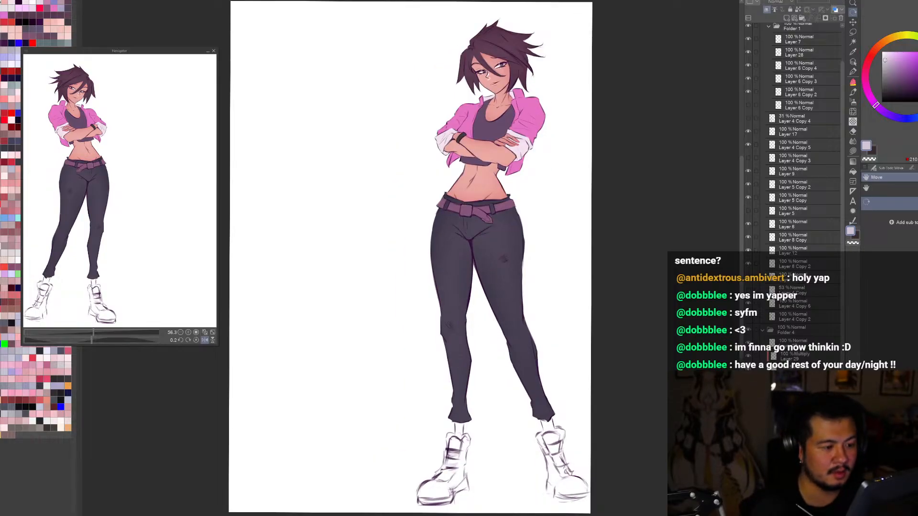
Step: Select the painted buckle and belt tip and add a Hard light layer for them, with a lighter lavender drawing colour
left_click(773, 396, "ctrl")
left_click(787, 18)
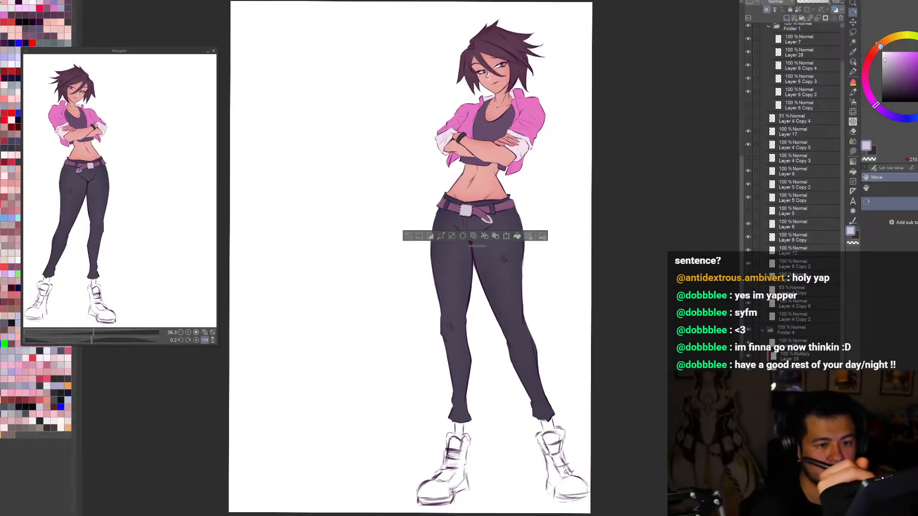
left_click(885, 52)
left_click(778, 3)
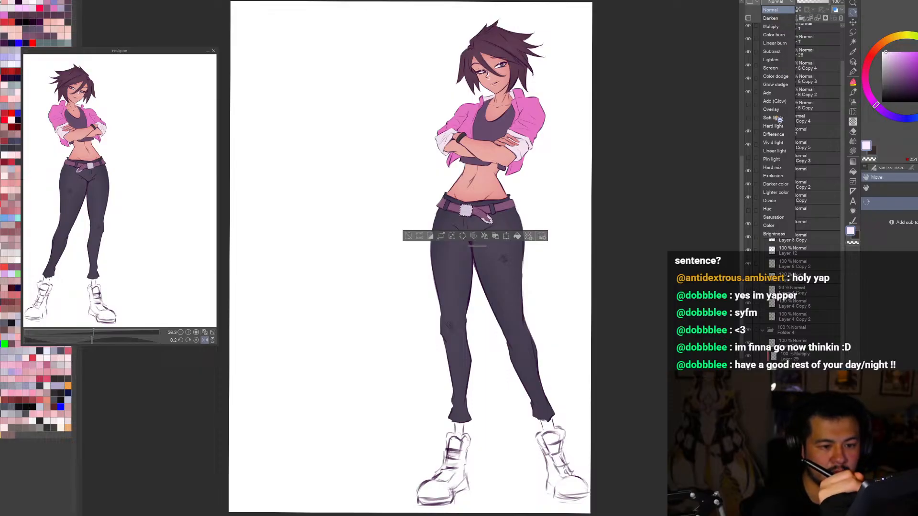
left_click(778, 127)
left_click_drag(477, 246, 455, 287)
Step: Brush a diagonal light highlight onto the belt buckle within the selection, undo the stray stroke and deselect
key("b")
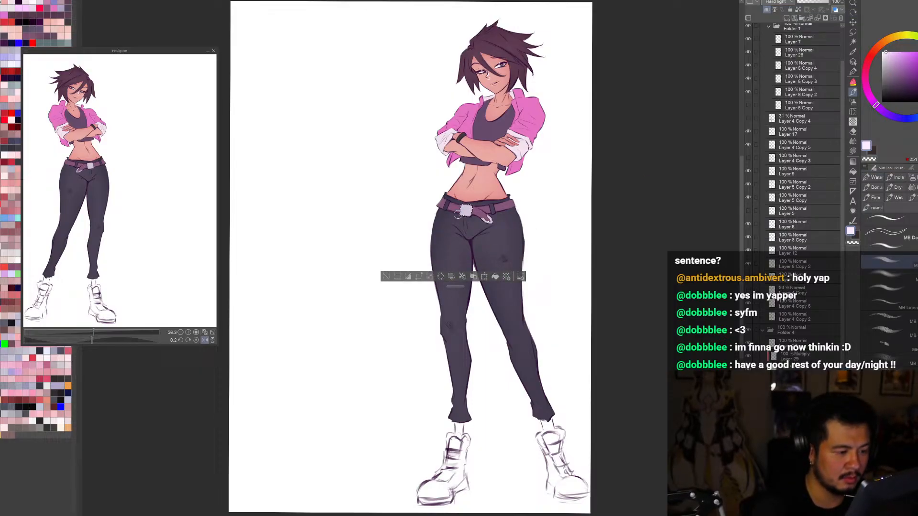
mouse_move(462, 207)
left_mouse_down()
mouse_move(469, 213)
mouse_move(454, 221)
left_mouse_up()
key("ctrl+z")
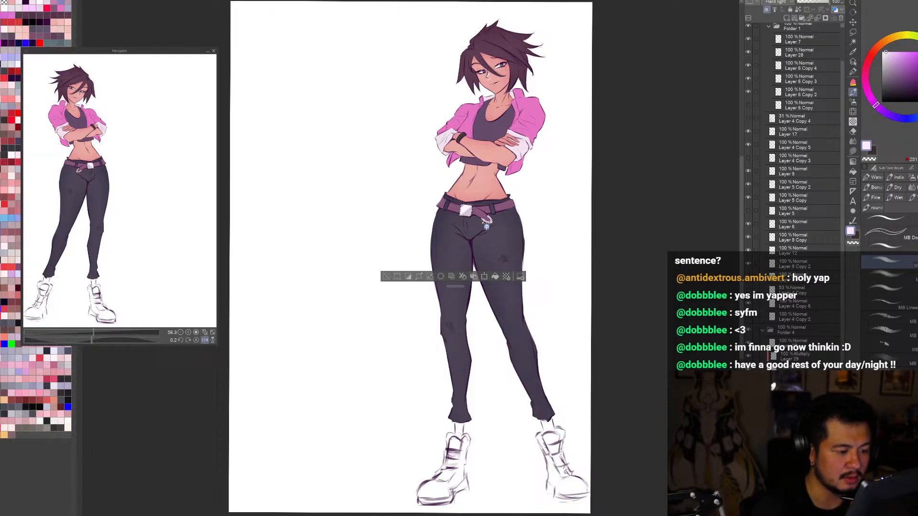
left_click(386, 277)
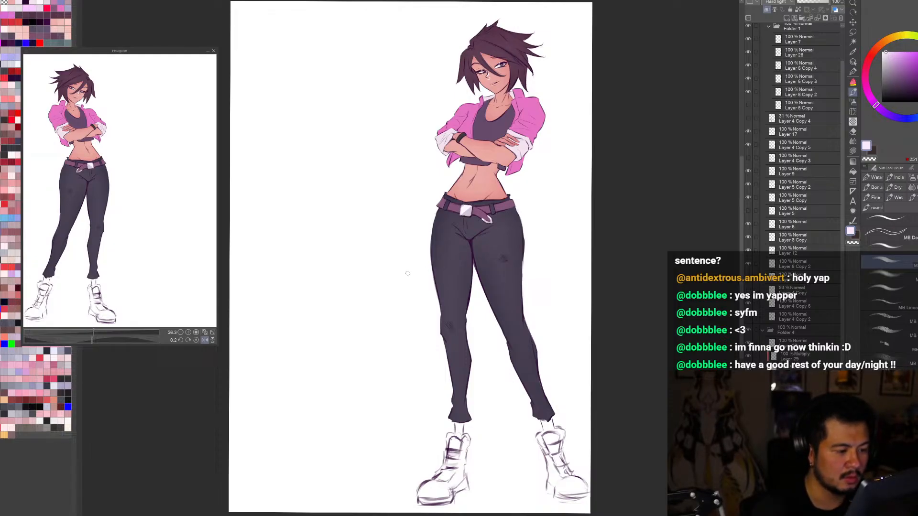
Step: Examine the highlighted belt buckle on the whole figure at reduced size and in both orientations
key("h")
key("h")
scroll(591, 418, "down", 1)
key("r")
scroll(593, 417, "up", 1)
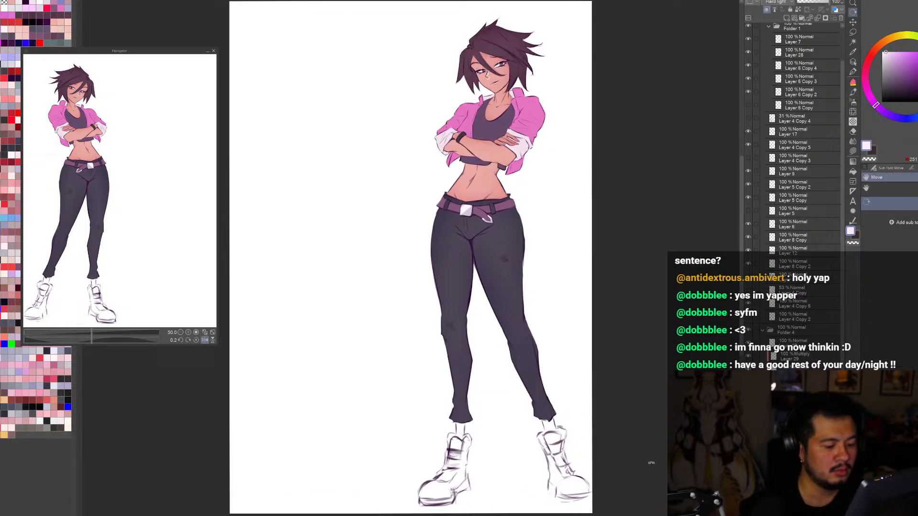
key("h")
key("h")
key("h")
key("h")
key("h")
key("h")
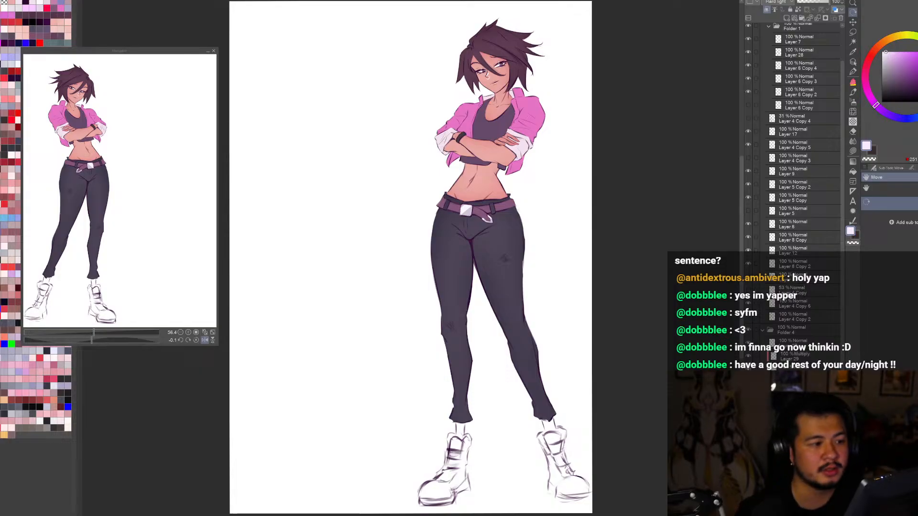
key("ctrl+minus")
key("ctrl+minus")
key("ctrl+minus")
key("ctrl+minus")
key("ctrl+minus")
key("ctrl+0")
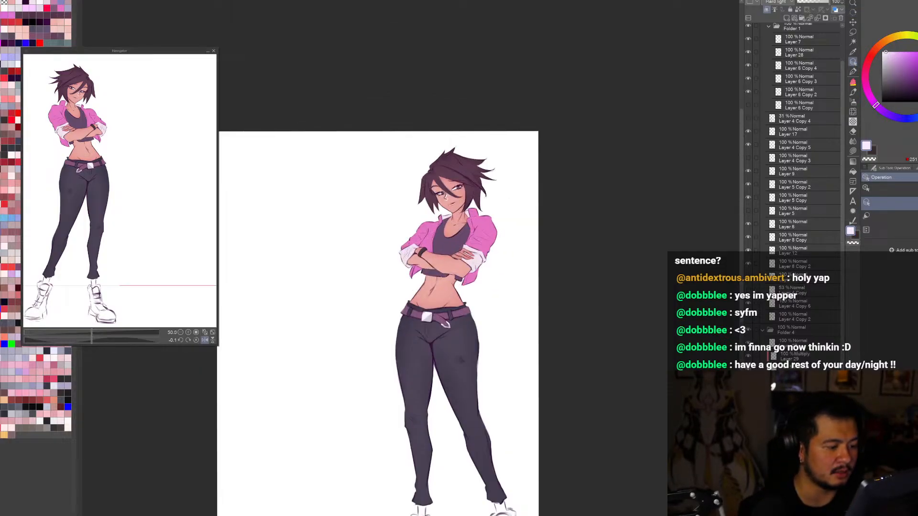
Step: Sample the midriff's skin tone and make the skin colour slightly lighter
left_click(486, 180, "alt")
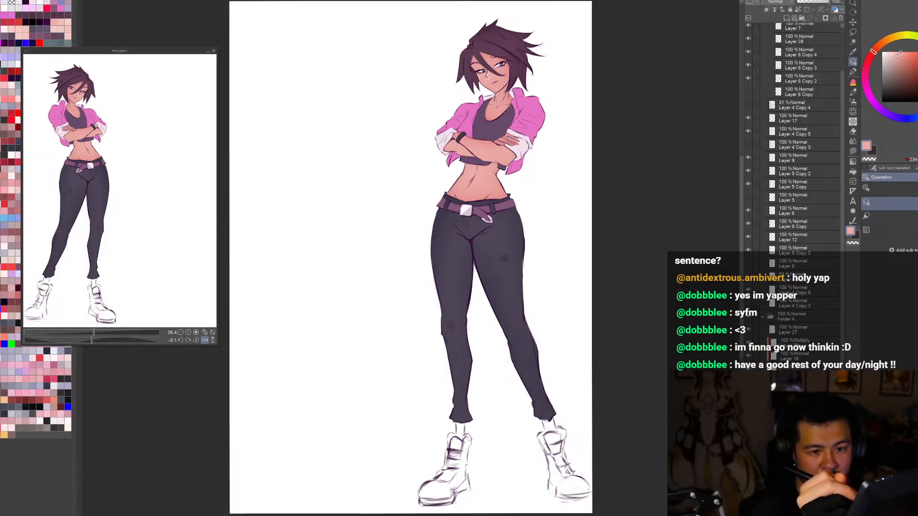
left_click_drag(459, 185, 490, 179)
key("ctrl+minus")
key("ctrl+0")
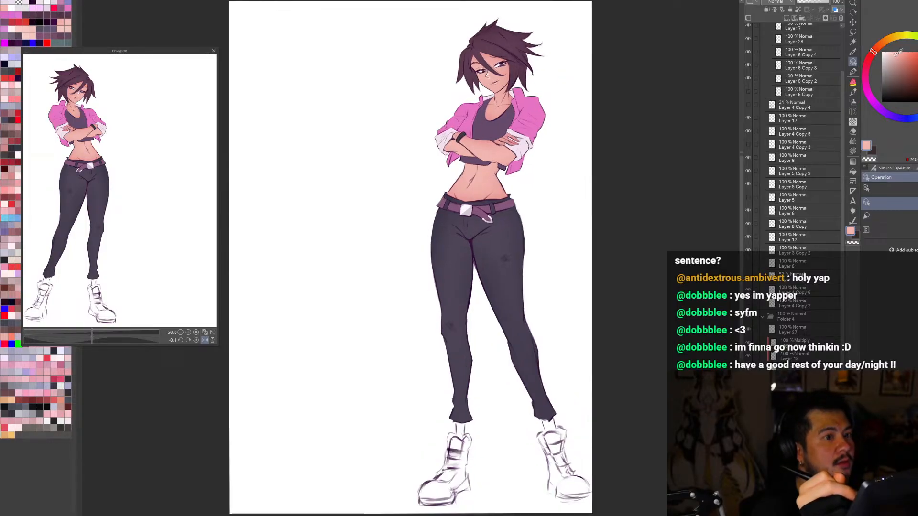
Step: Check the adjusted skin tone on the full figure in both orientations and from a distance
key("h")
key("h")
key("ctrl+minus")
key("ctrl+minus")
key("ctrl+minus")
key("r")
mouse_move(559, 409)
left_mouse_down()
mouse_move(524, 436)
mouse_move(467, 414)
mouse_move(463, 452)
mouse_move(652, 280)
left_mouse_up()
key("ctrl+0")
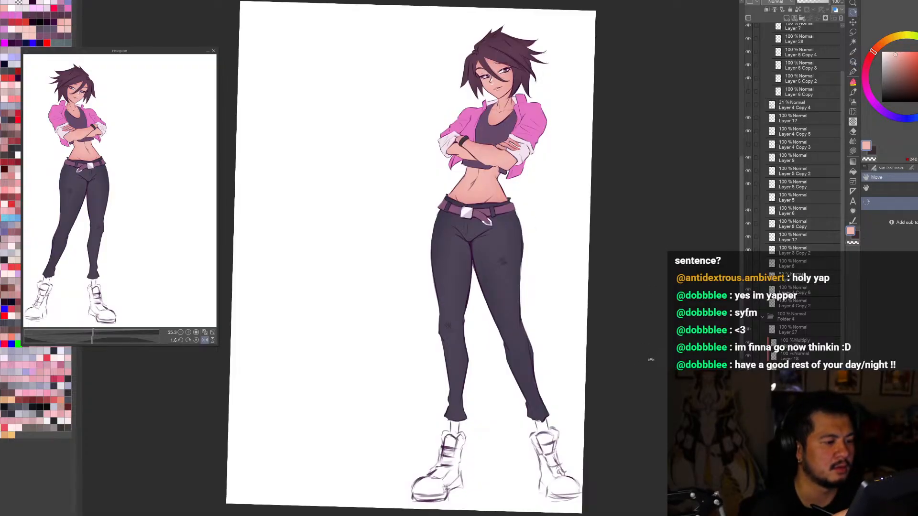
Step: Compare the figure with and without the last colour change and check its overall balance mirrored and at reduced size
key("ctrl+z")
key("ctrl+y")
left_click_drag(656, 364, 659, 353)
key("h")
key("h")
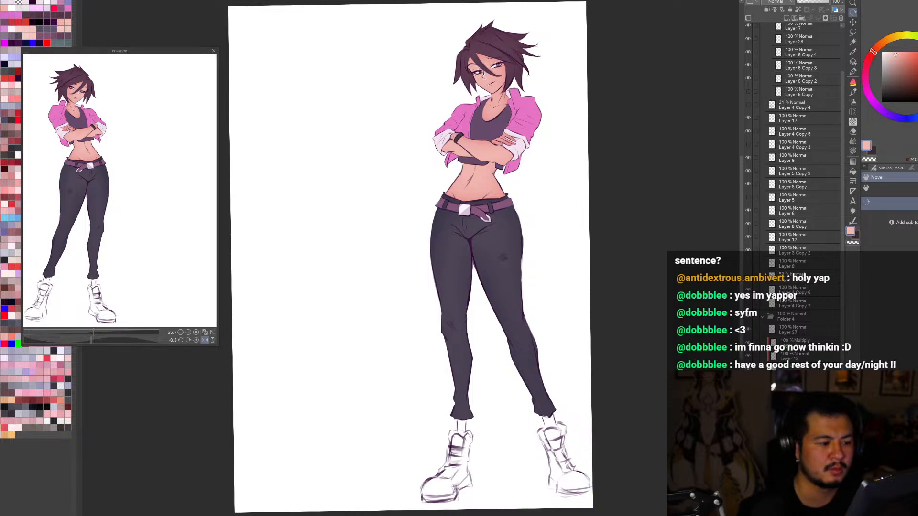
key("h")
key("h")
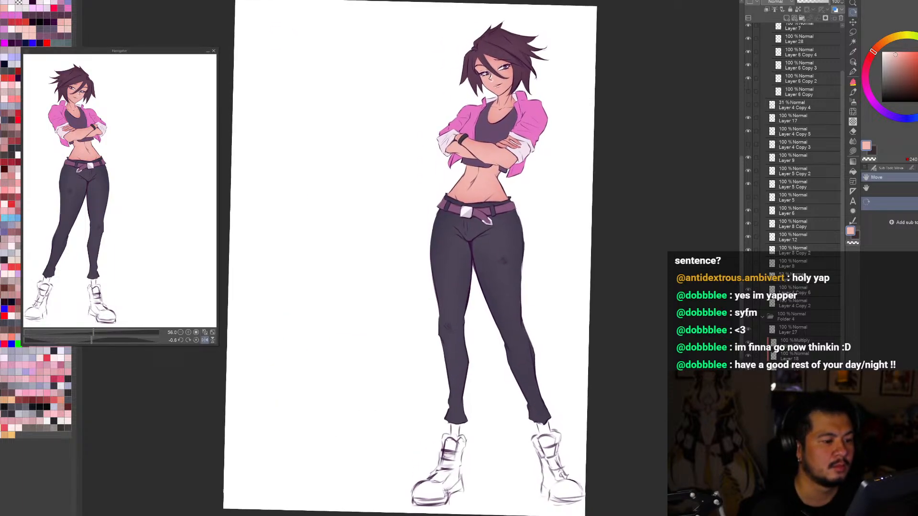
scroll(428, 277, "down", 5)
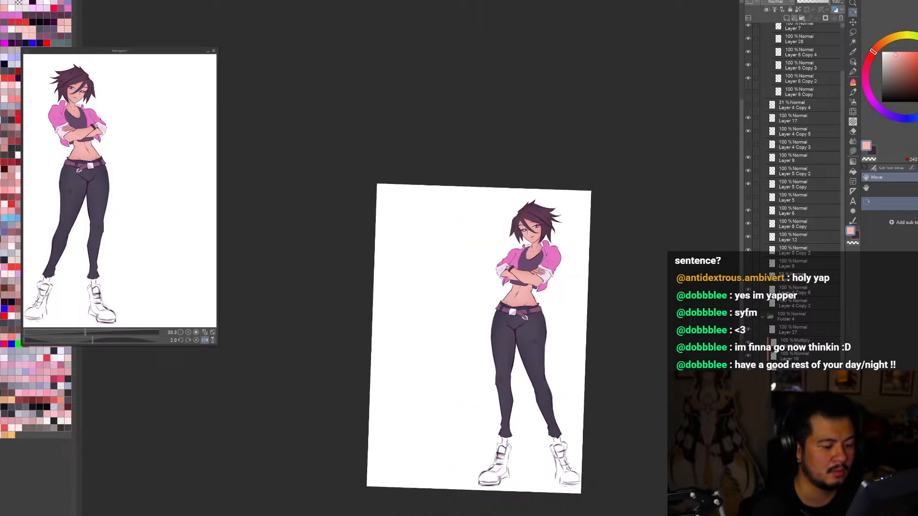
scroll(411, 259, "up", 5)
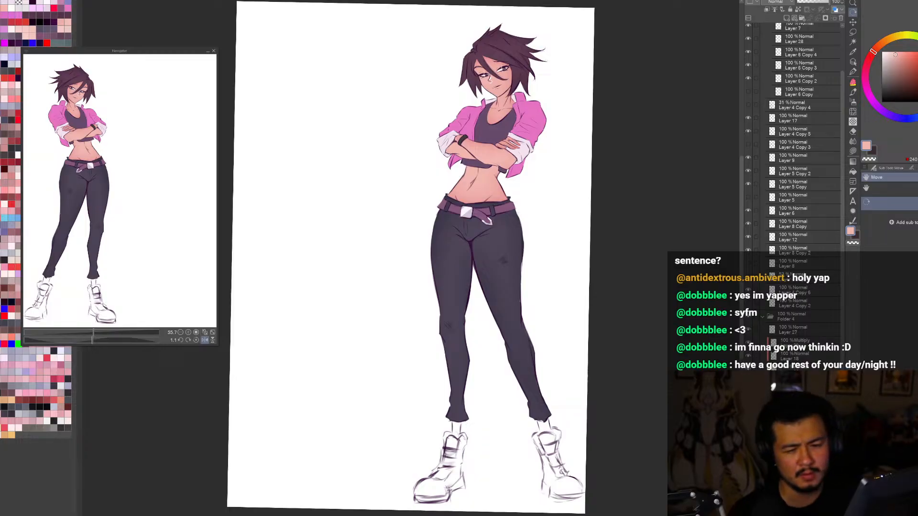